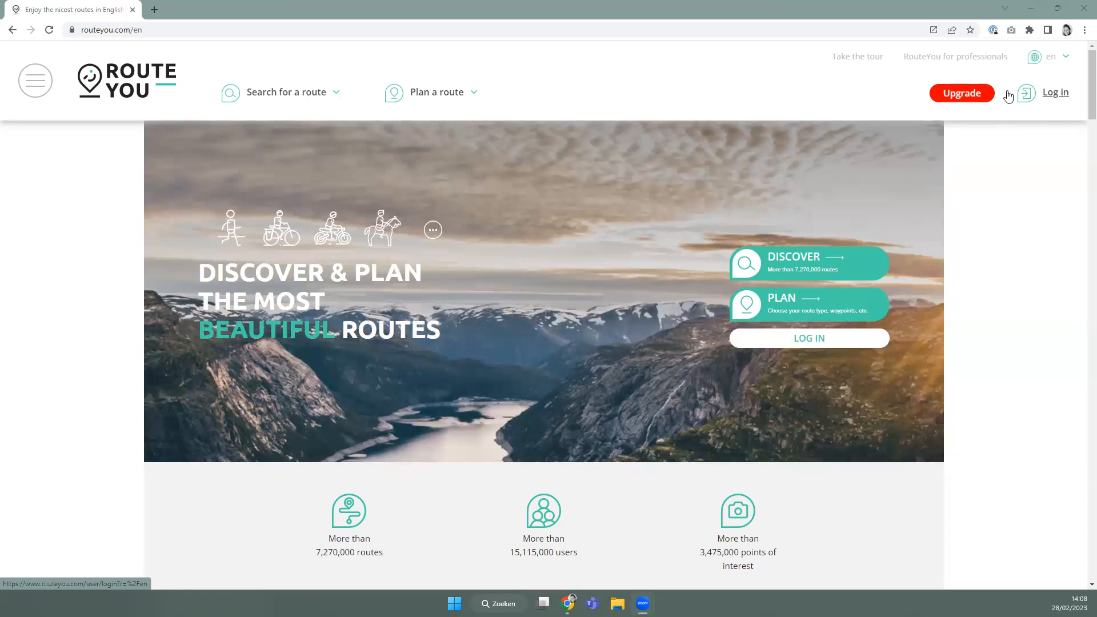
# Go to the Log in page from the site menu and view the Register form.
pyautogui.click(42, 92)
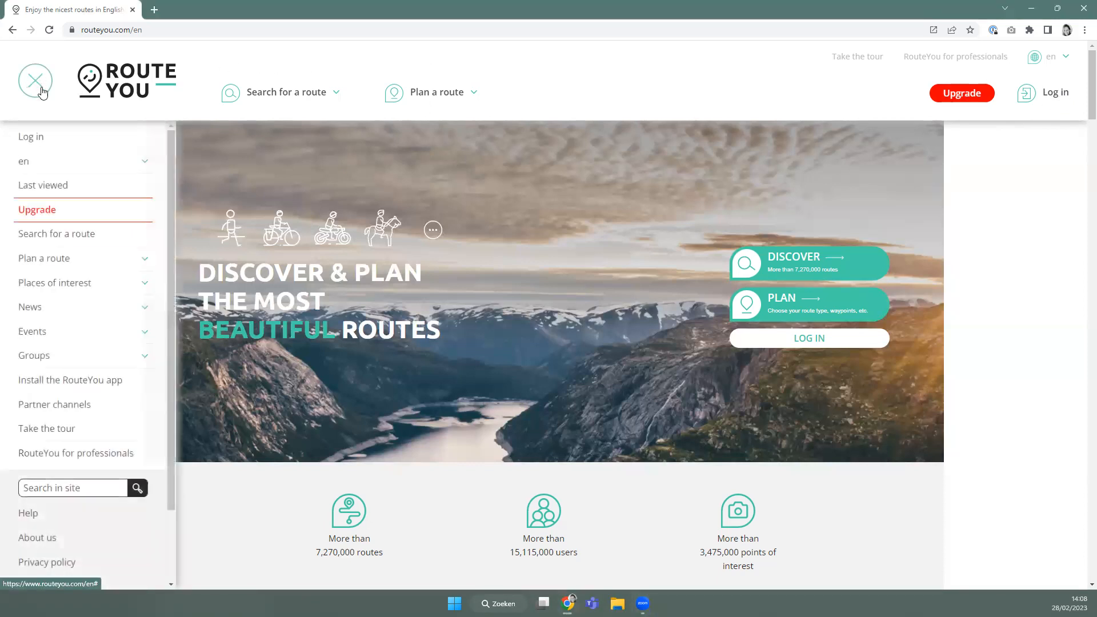
pyautogui.click(40, 141)
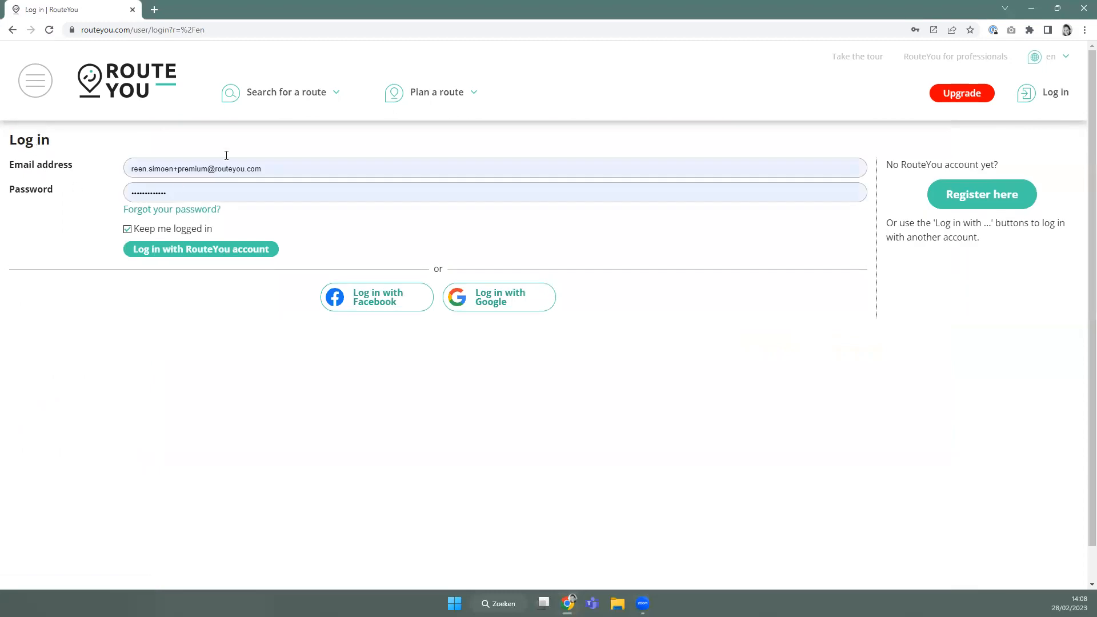
pyautogui.click(1000, 200)
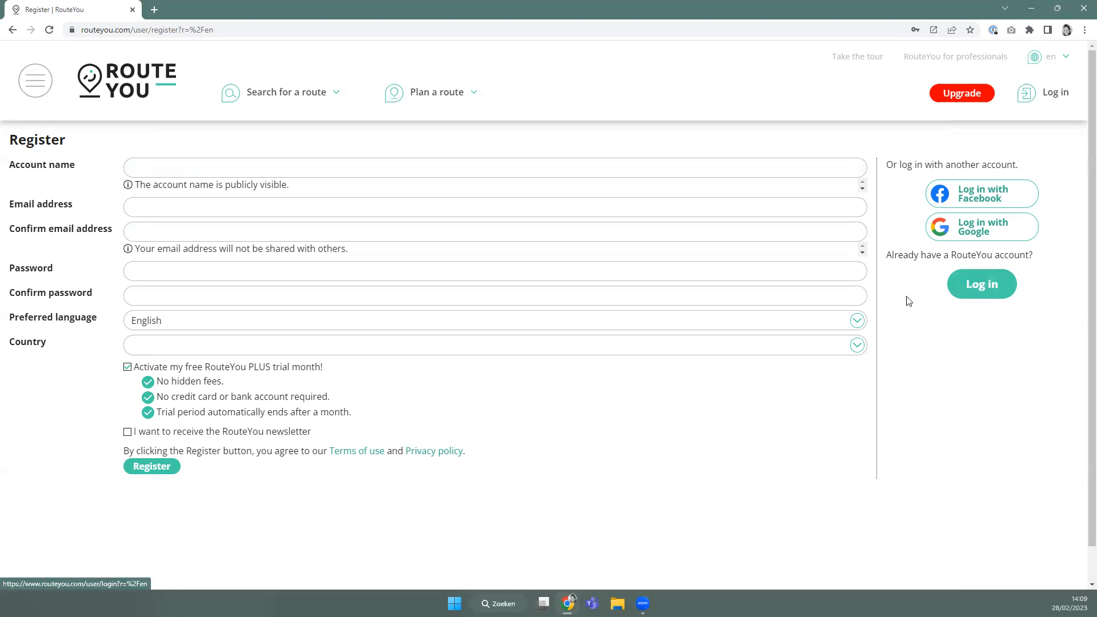
# Return to Log in, fill in the saved account login, and sign in.
pyautogui.click(1059, 93)
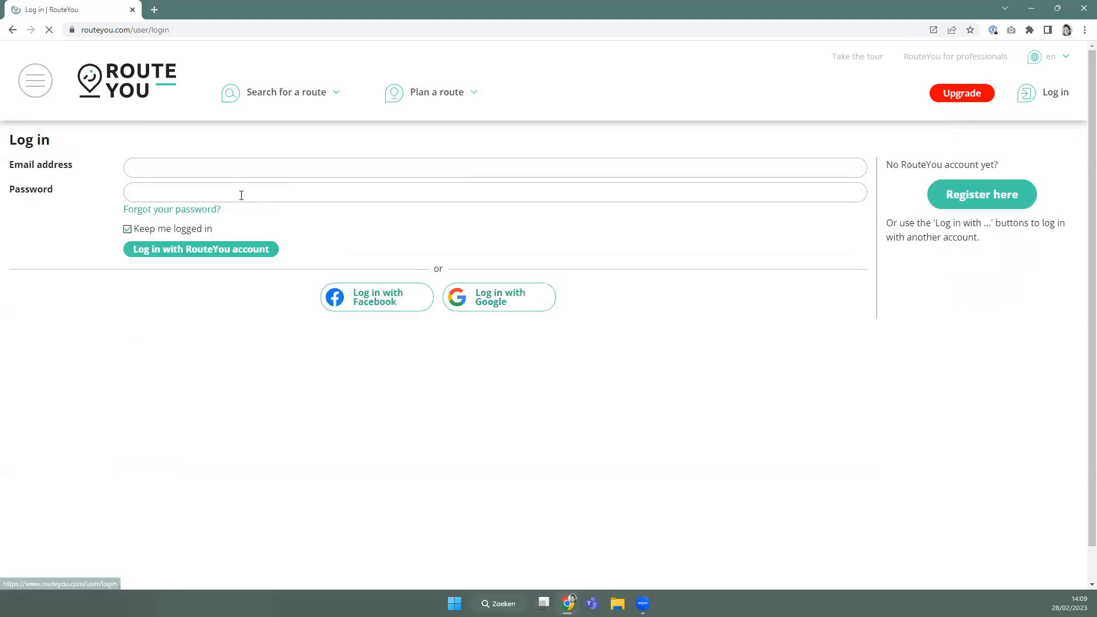
pyautogui.click(252, 172)
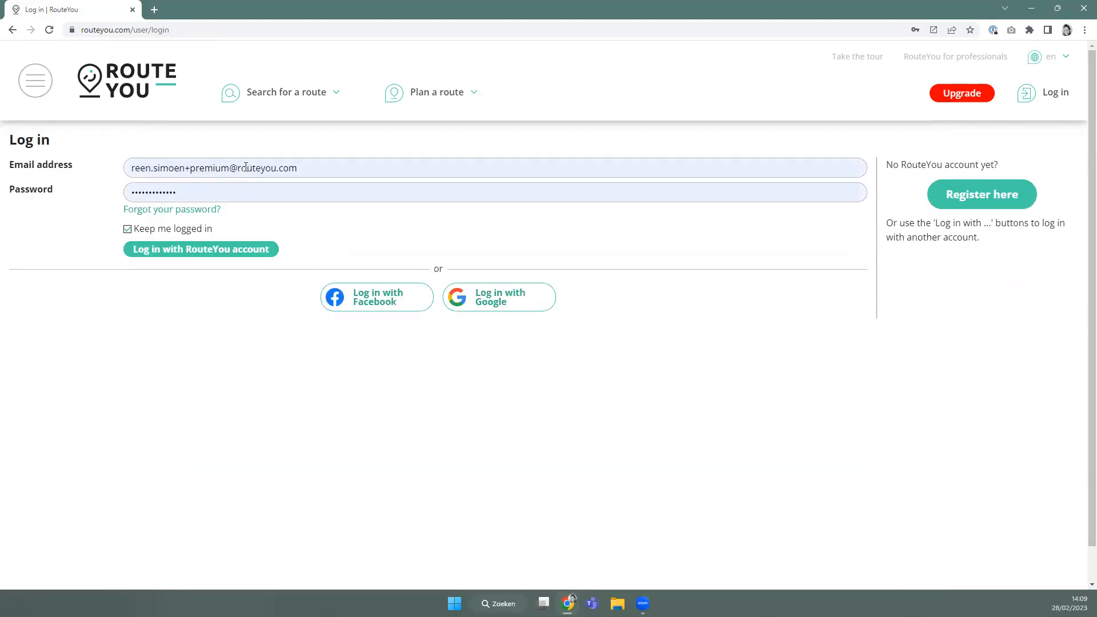
pyautogui.click(246, 169)
pyautogui.click(282, 366)
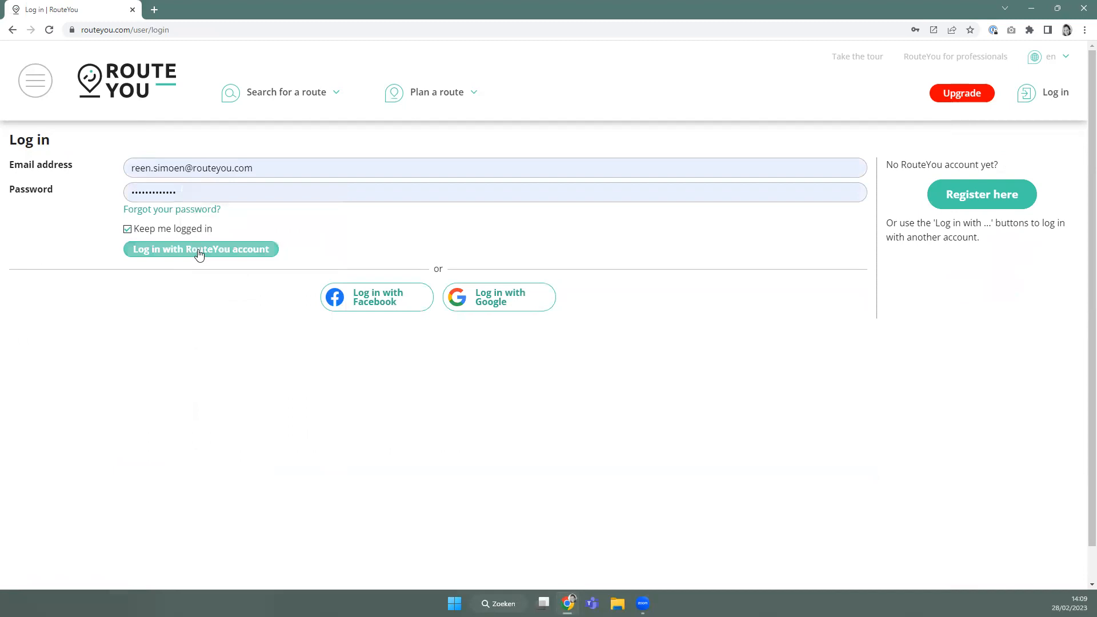
pyautogui.click(218, 248)
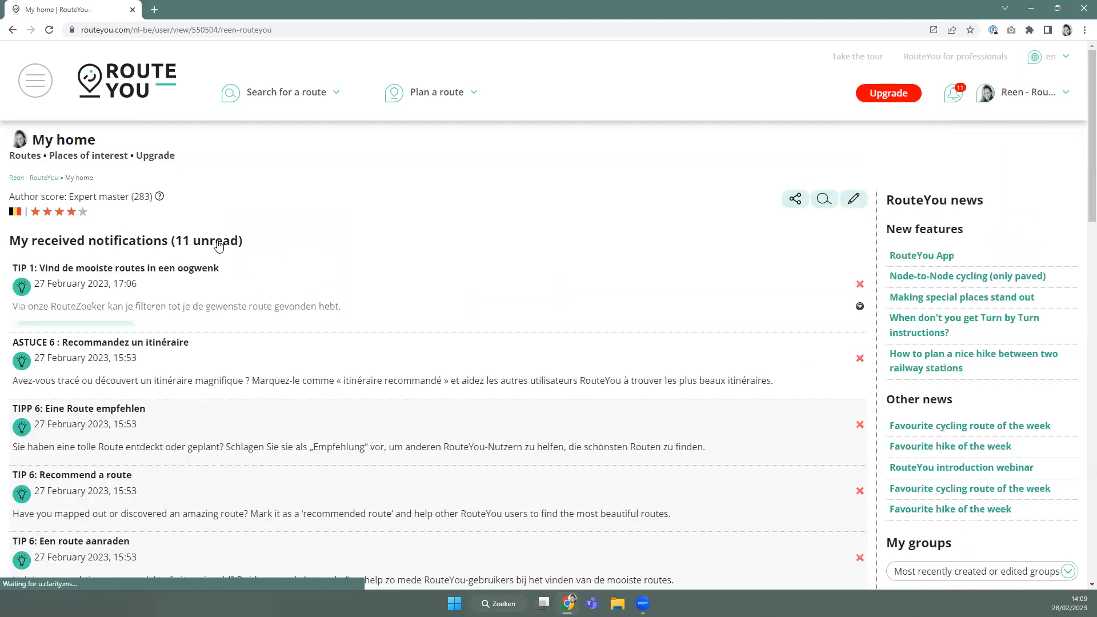
# Compare the FREE, PLUS and PREMIUM plans, expand PLUS's extra features, then return home.
pyautogui.click(886, 99)
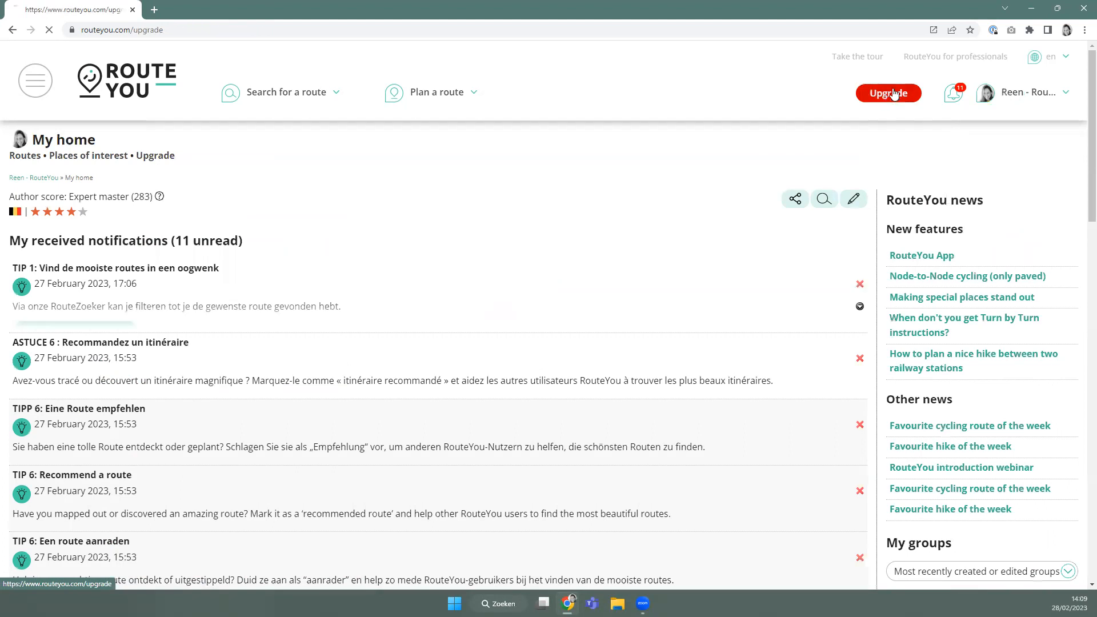
pyautogui.scroll(-4, 657, 302)
pyautogui.scroll(-3, 602, 334)
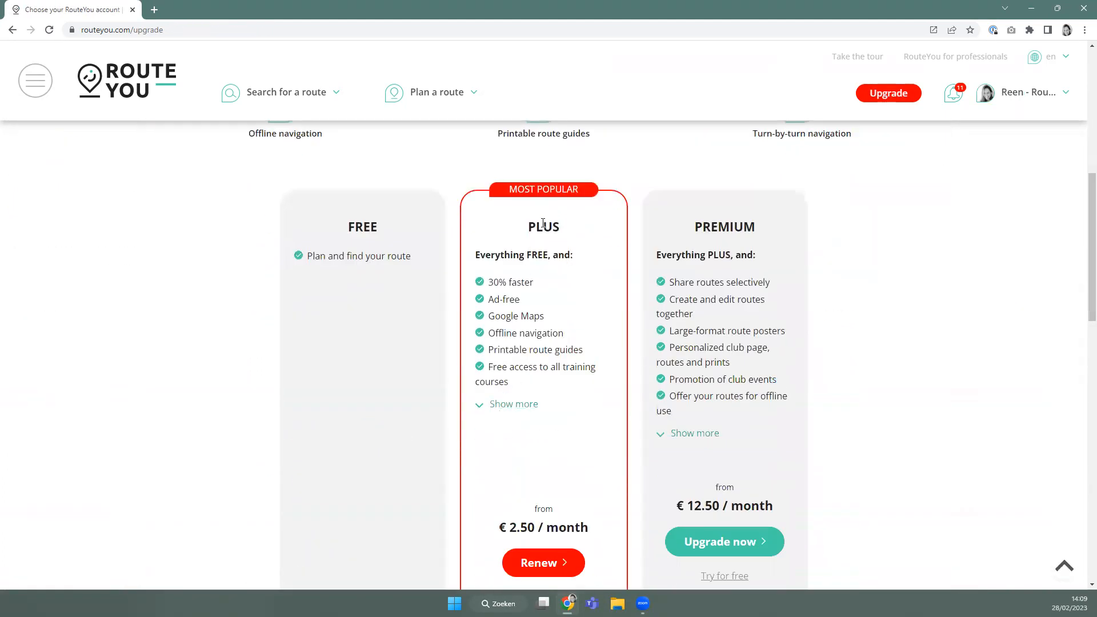
pyautogui.scroll(-2, 514, 372)
pyautogui.scroll(1, 553, 459)
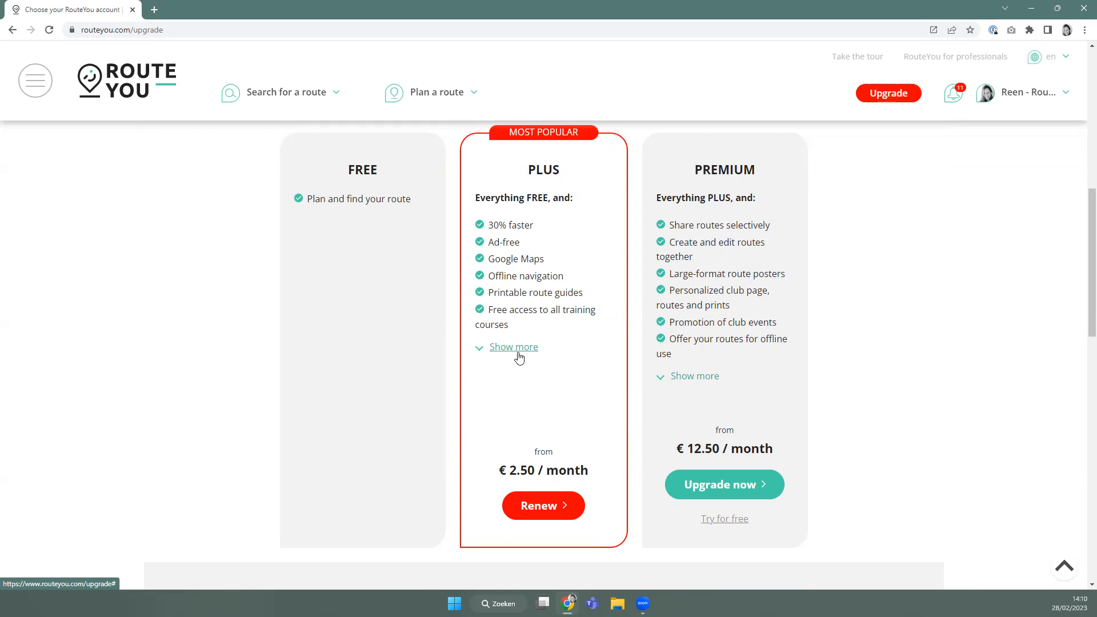
pyautogui.click(519, 354)
pyautogui.scroll(-1, 517, 421)
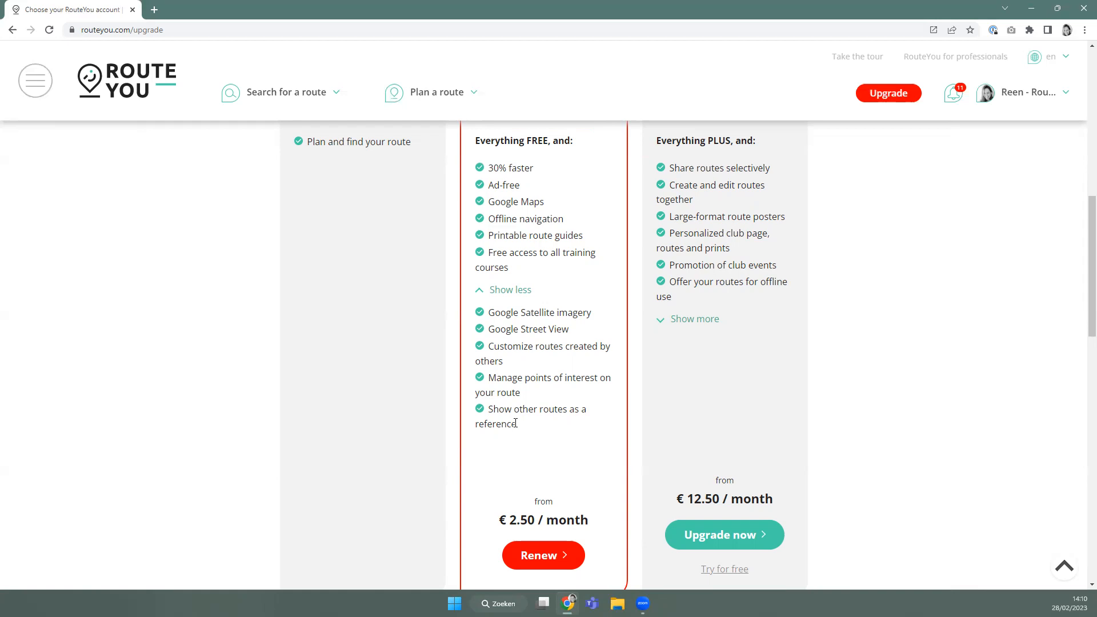
pyautogui.click(116, 73)
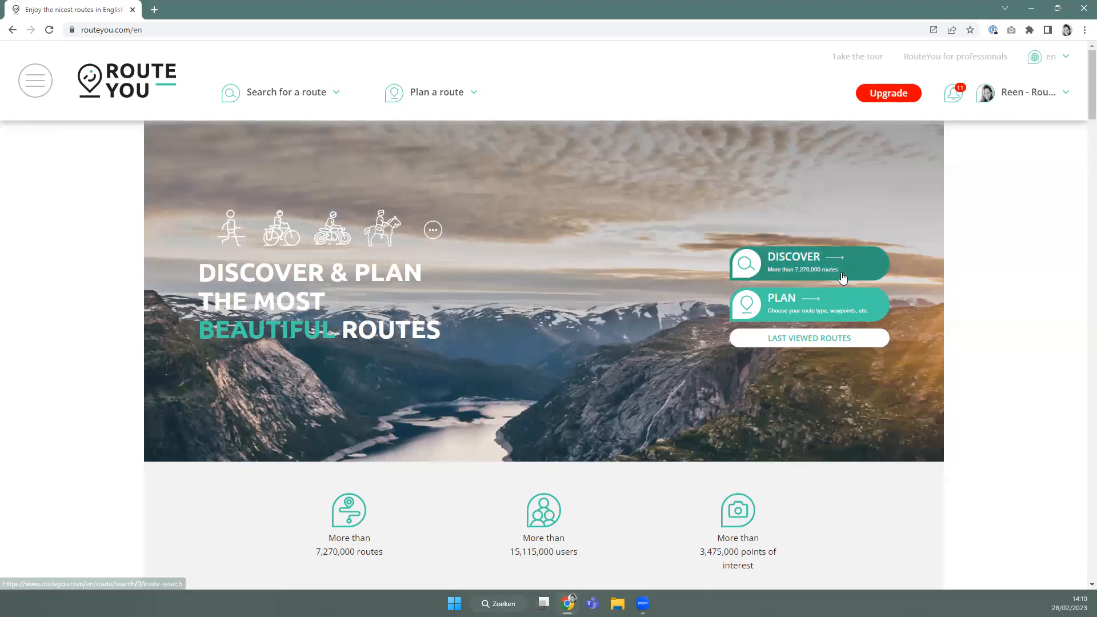
# Check the navigation and route-search menus in desktop and mobile device-mode layouts.
pyautogui.click(50, 93)
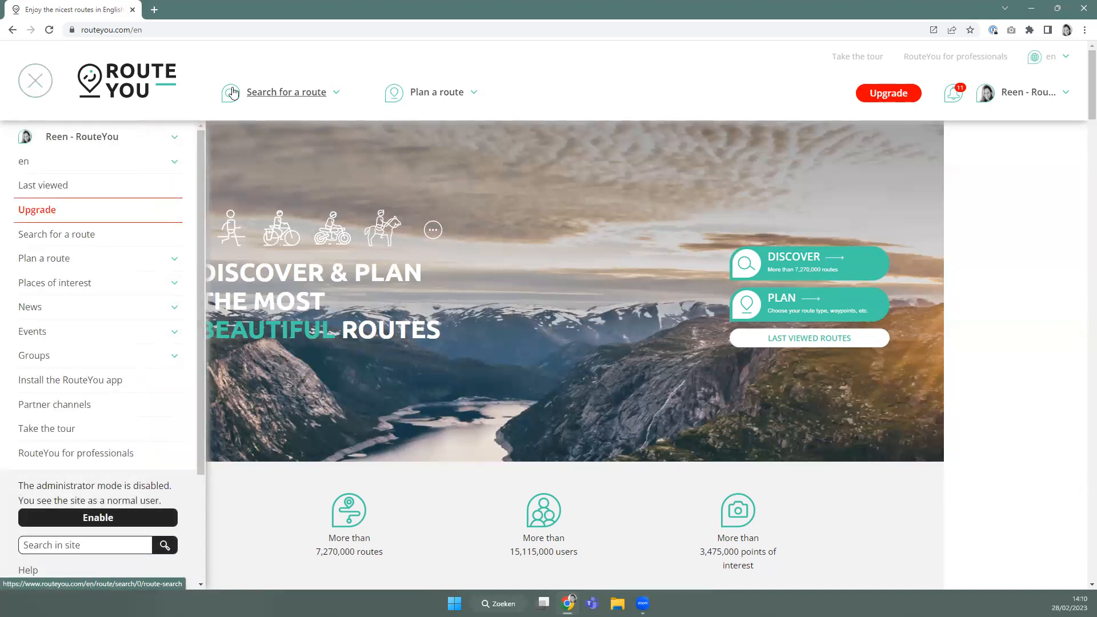
pyautogui.click(270, 105)
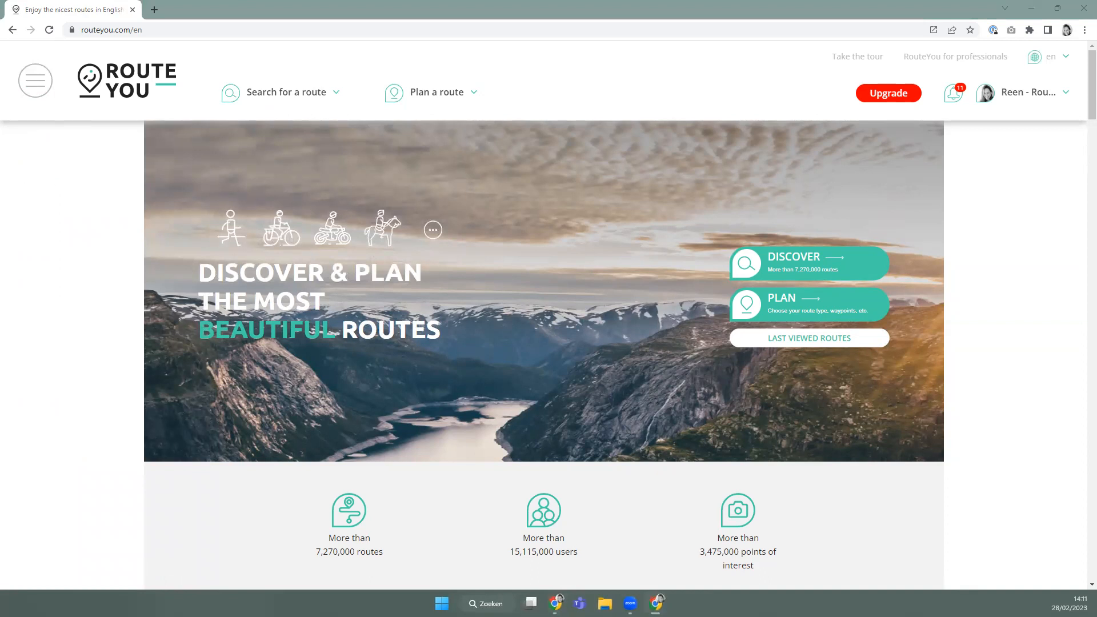
pyautogui.hotkey('ctrl', 'shift', 'm')
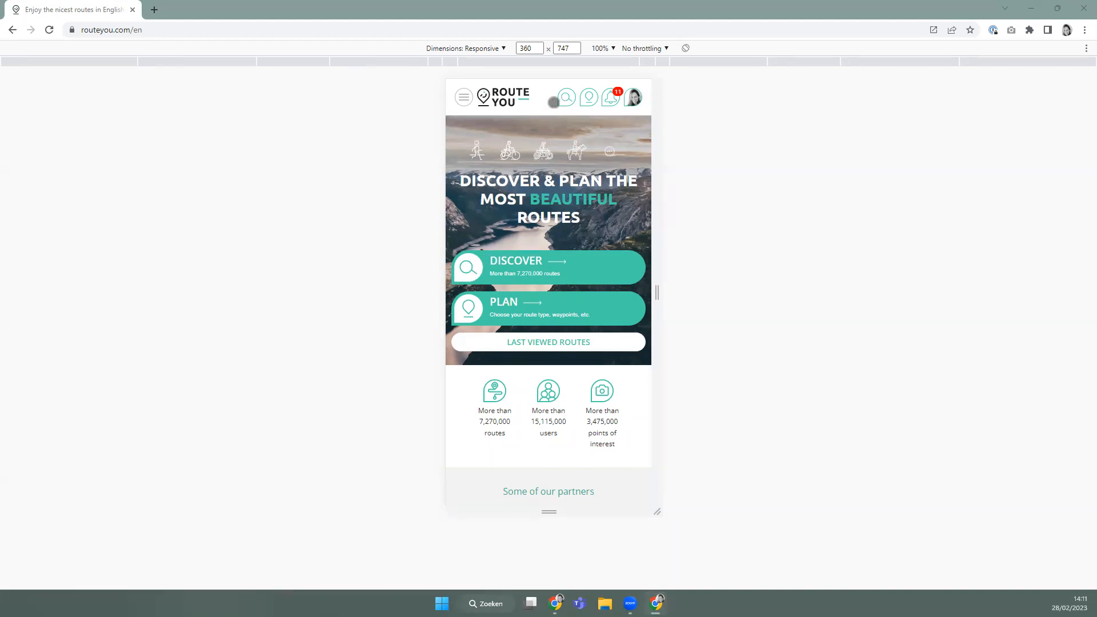
pyautogui.click(460, 98)
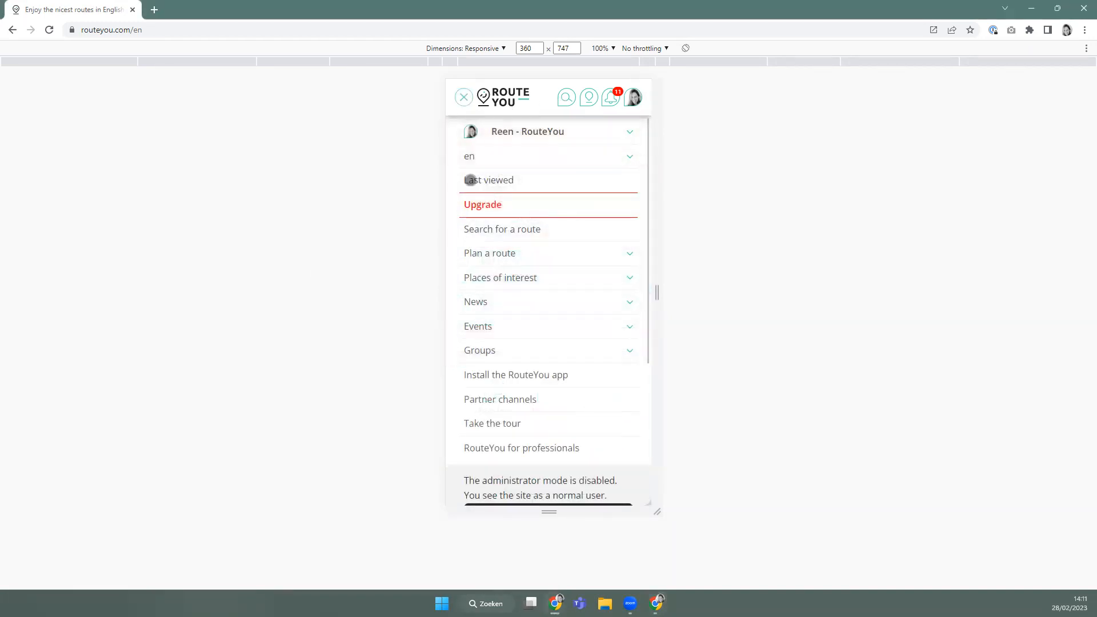
pyautogui.click(564, 104)
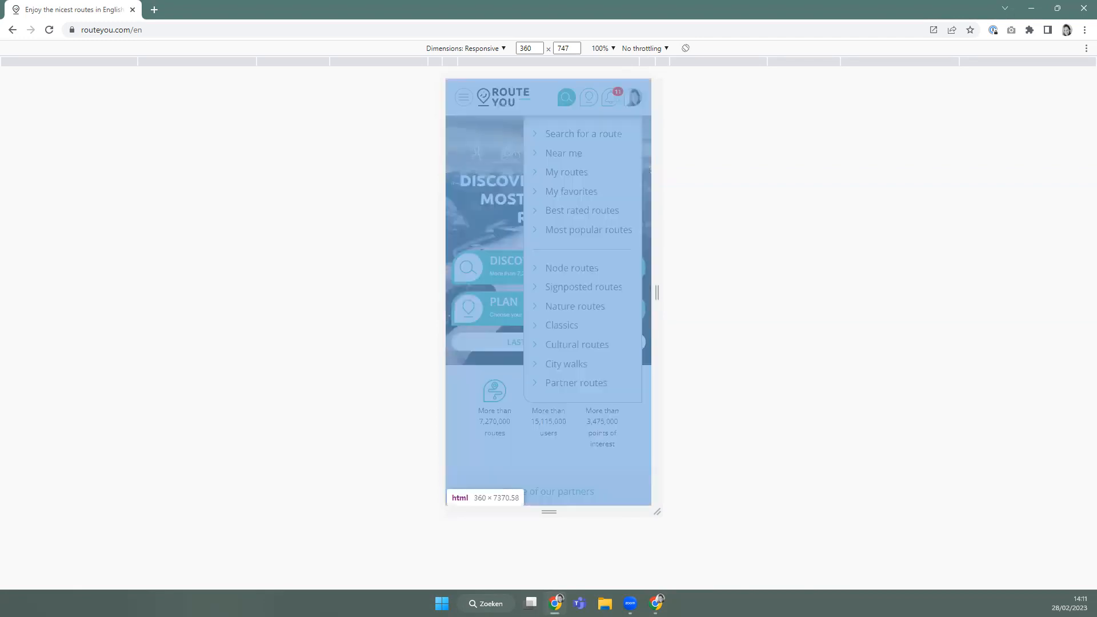
pyautogui.hotkey('ctrl', 'shift', 'm')
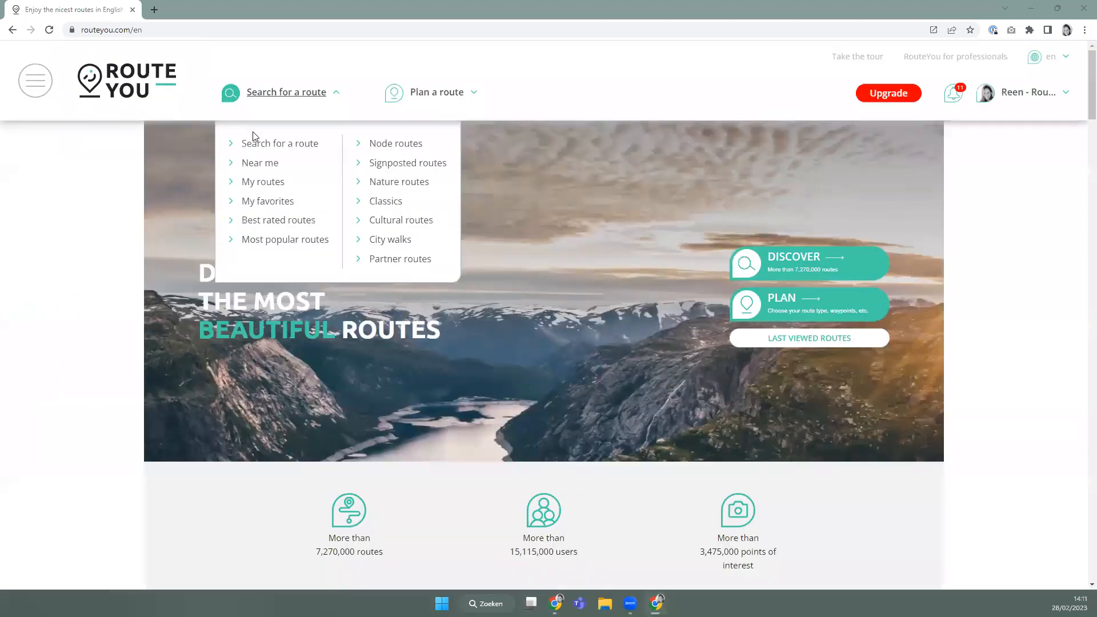
# Open the route search page, close its Filters panel, and reload it.
pyautogui.click(258, 146)
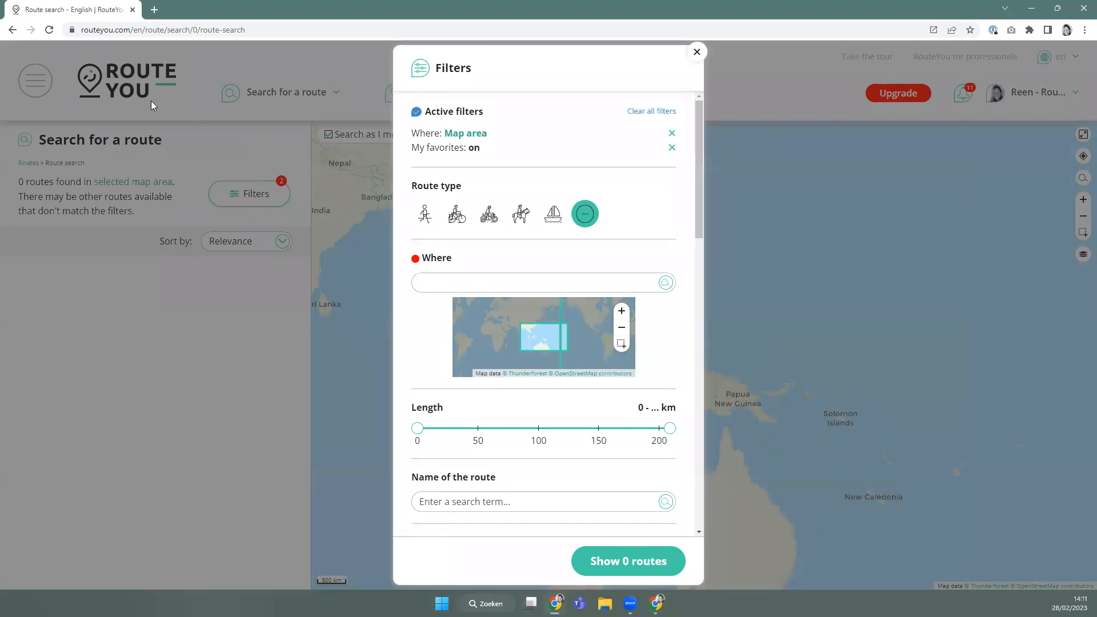
pyautogui.scroll(-2, 583, 445)
pyautogui.scroll(2, 483, 400)
pyautogui.click(760, 301)
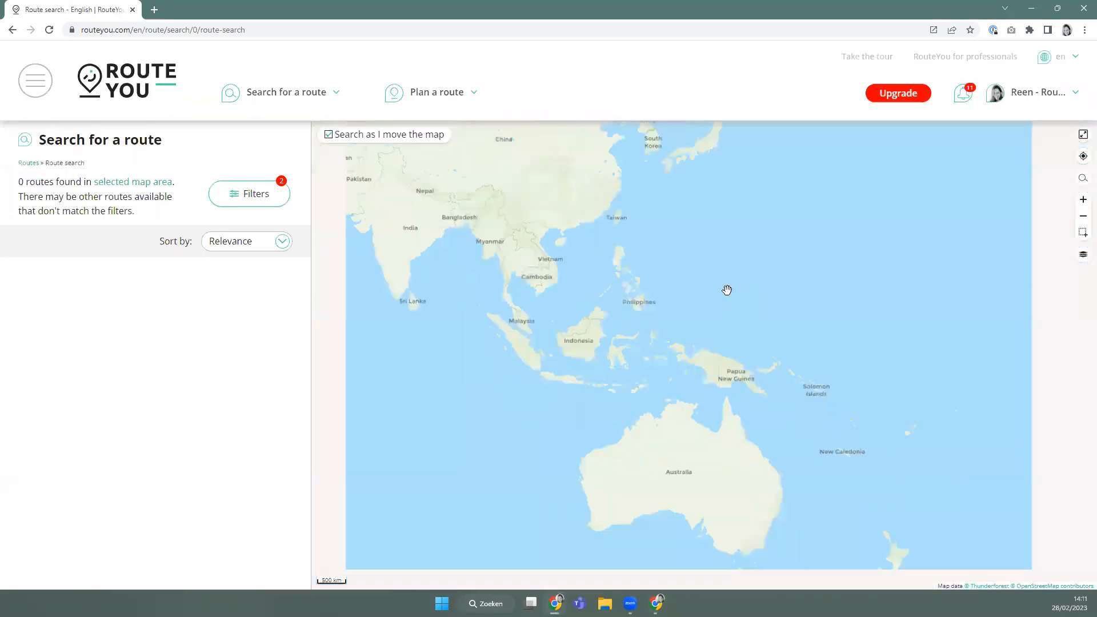
pyautogui.scroll(-3, 725, 289)
pyautogui.moveTo(277, 96)
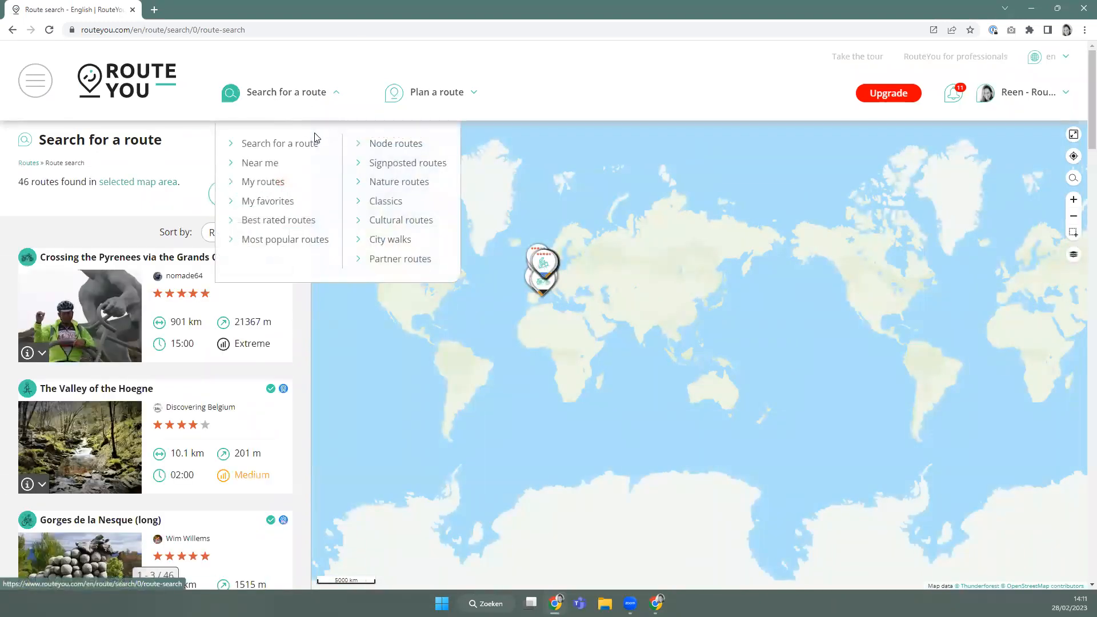
pyautogui.click(314, 142)
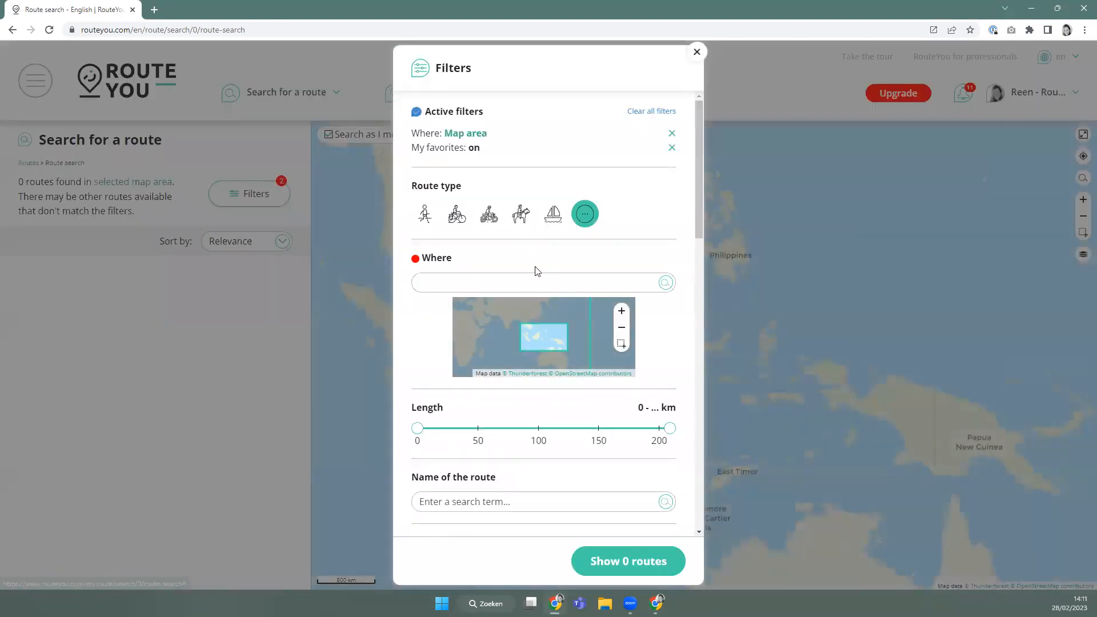
# Set the Where filter to a map area by dragging the mini-map selection rectangle.
pyautogui.click(757, 307)
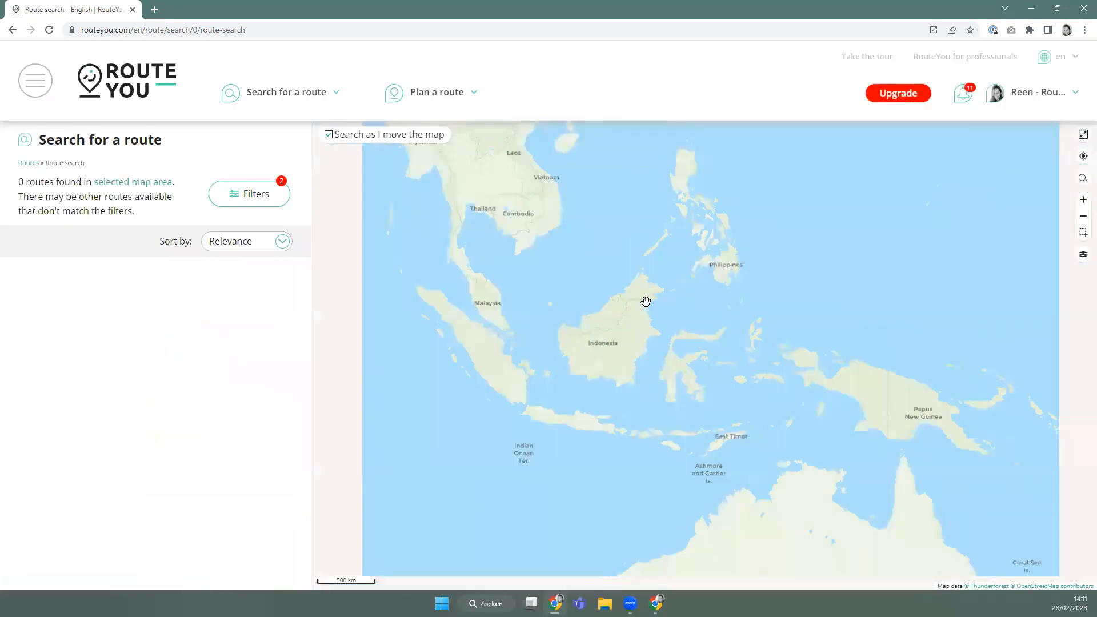
pyautogui.scroll(-3, 644, 297)
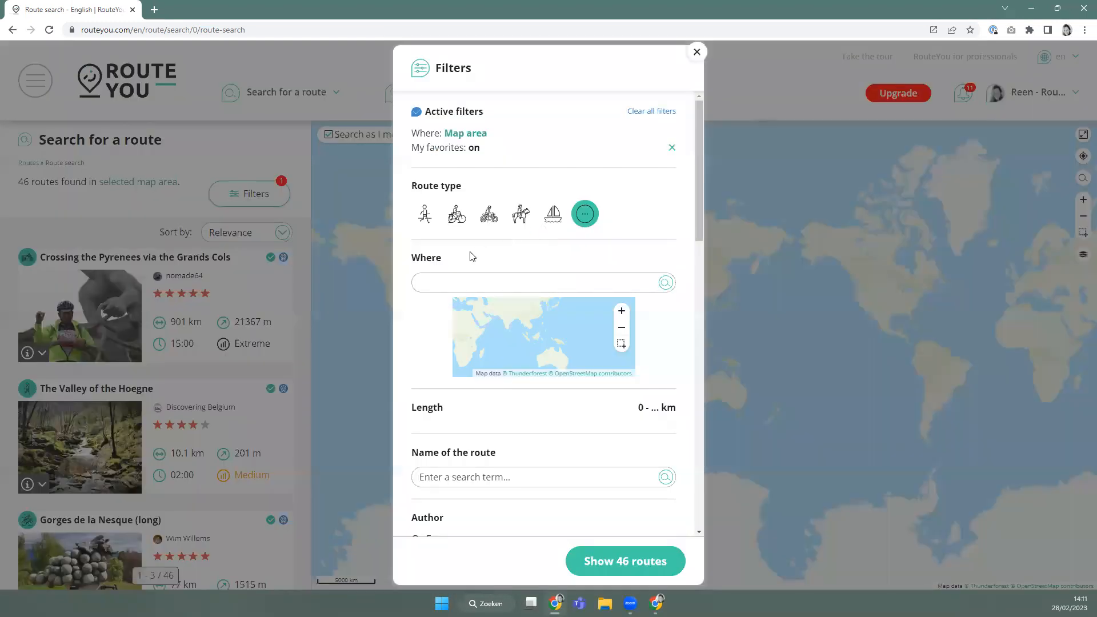
pyautogui.scroll(-1, 535, 330)
pyautogui.click(624, 287)
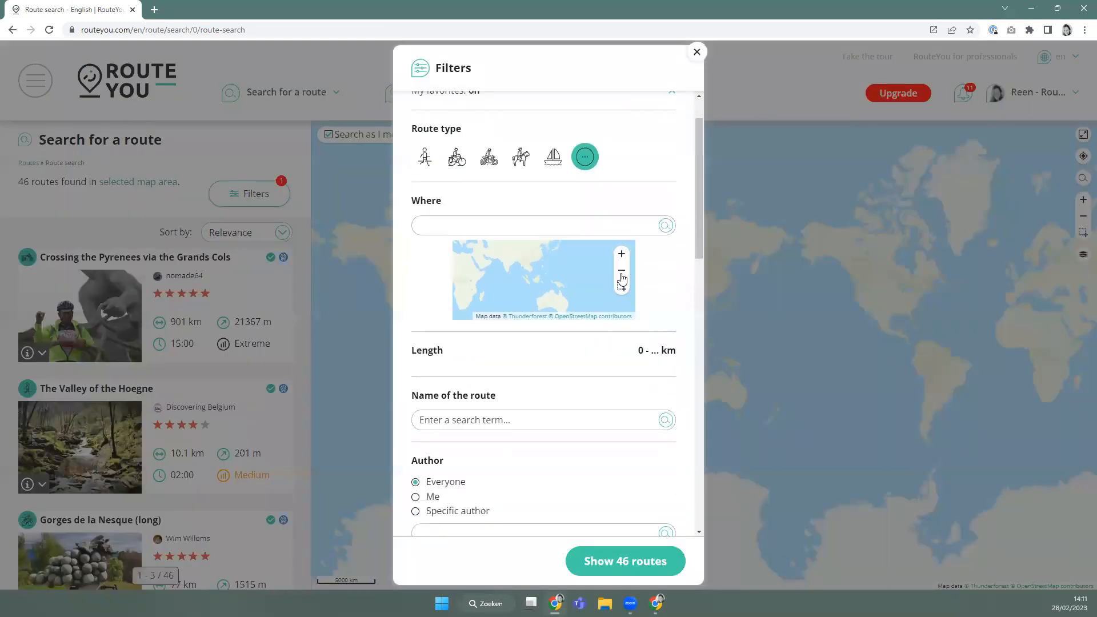
pyautogui.moveTo(556, 267); pyautogui.dragTo(544, 301)
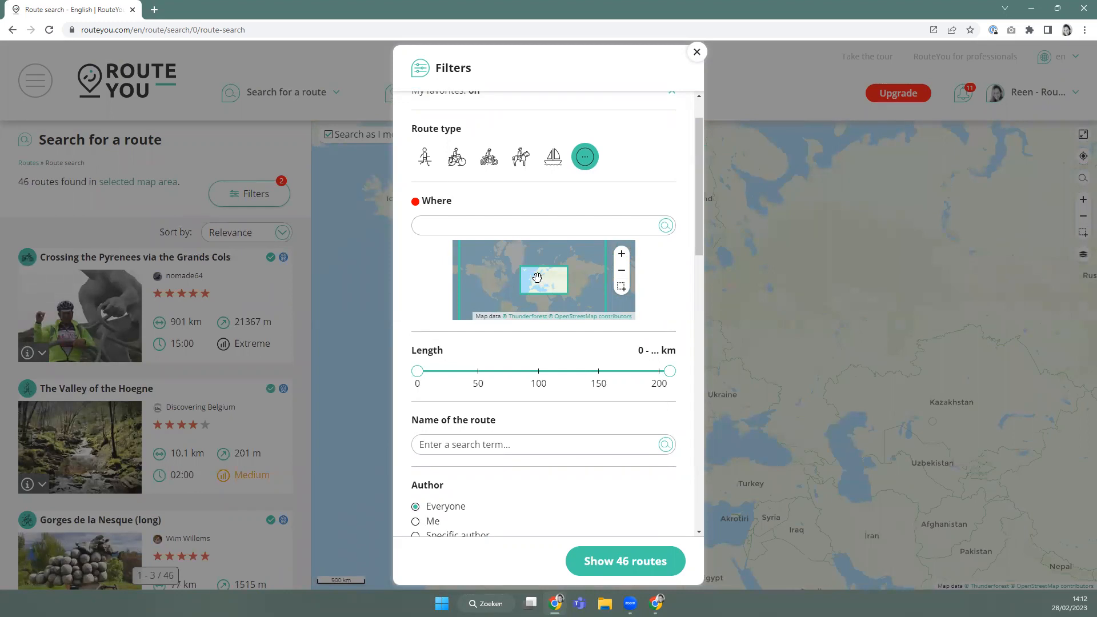
pyautogui.scroll(1, 478, 112)
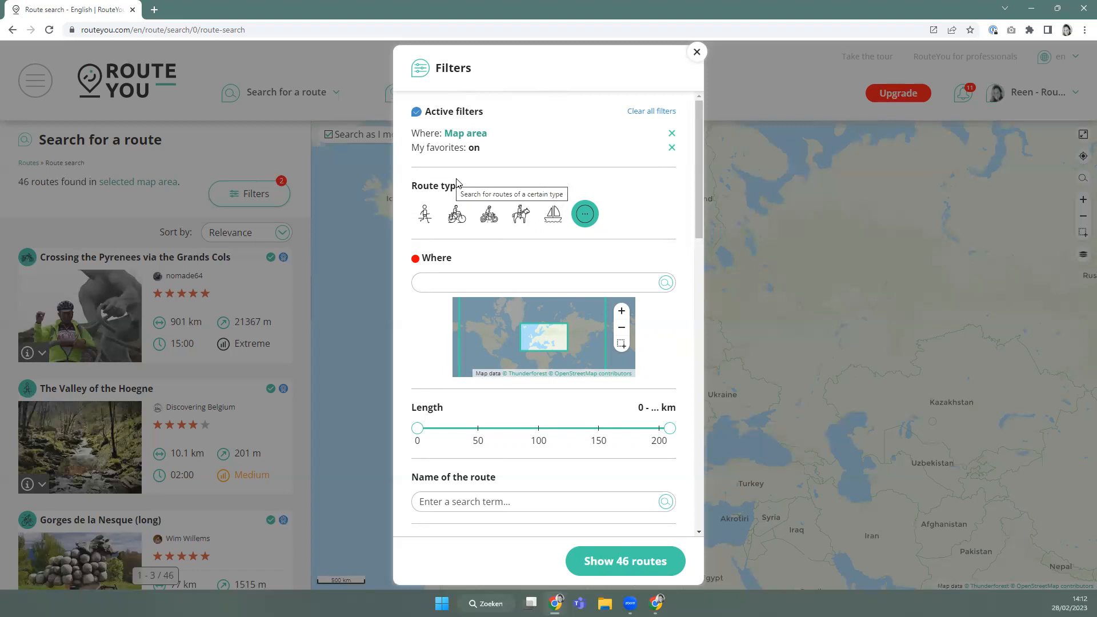
# Try the walking, cycling, motorcycling, horse riding, boat and other route types, then choose walking.
pyautogui.click(427, 220)
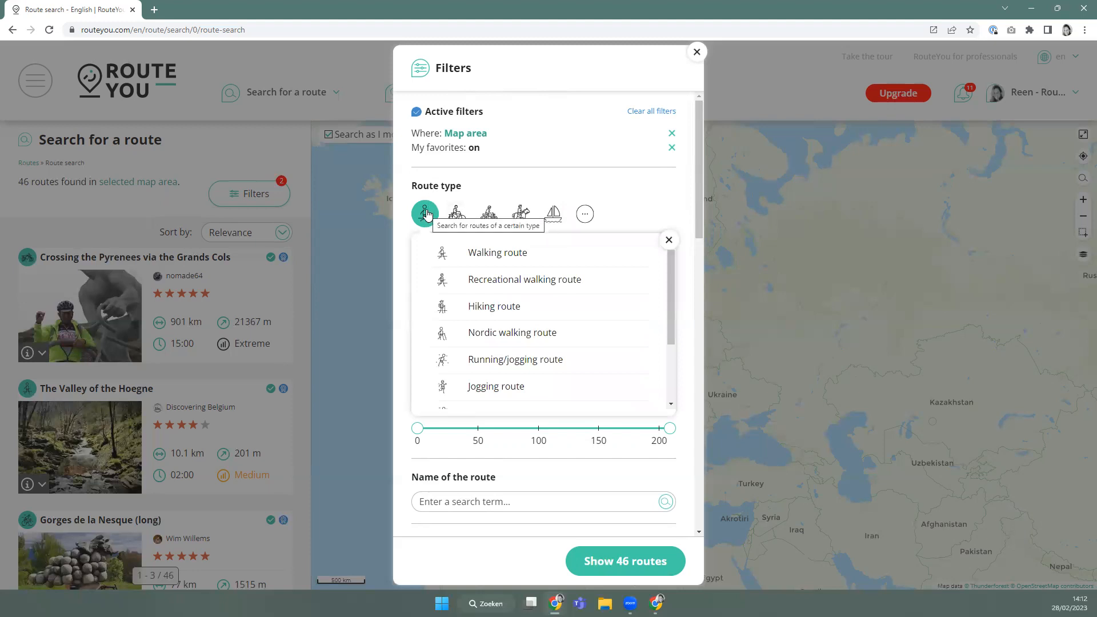
pyautogui.click(457, 217)
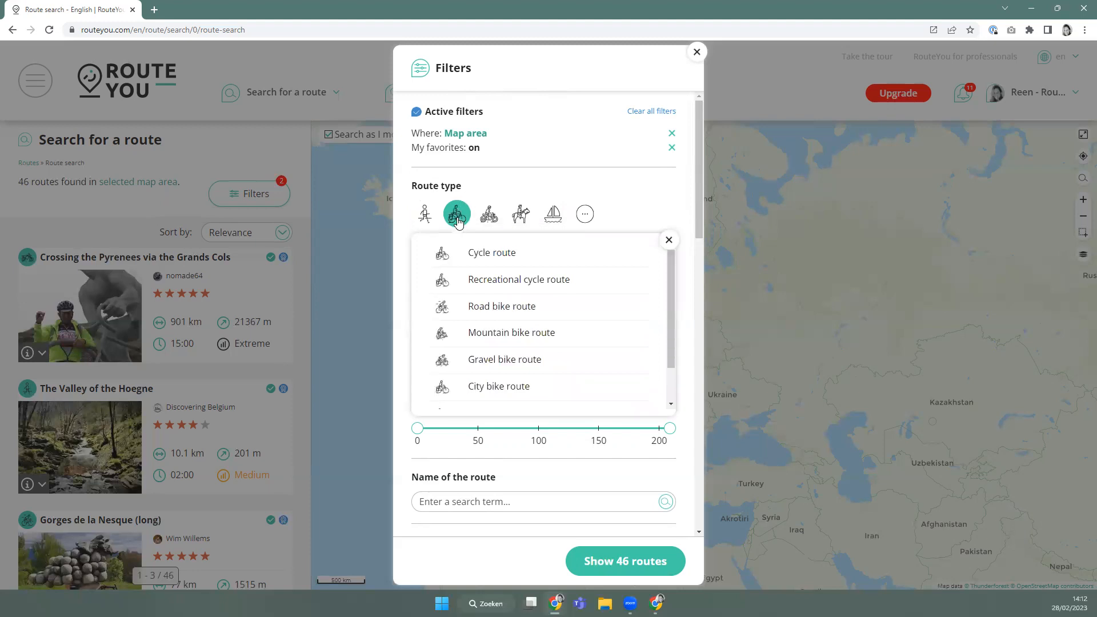
pyautogui.click(489, 220)
pyautogui.click(527, 222)
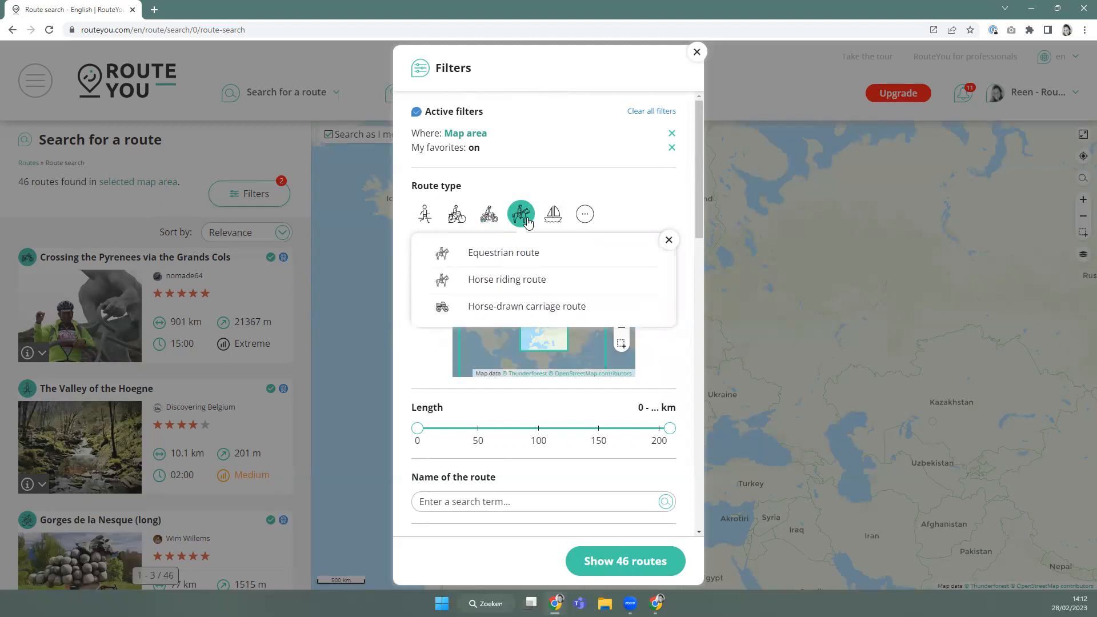
pyautogui.click(555, 220)
pyautogui.click(582, 221)
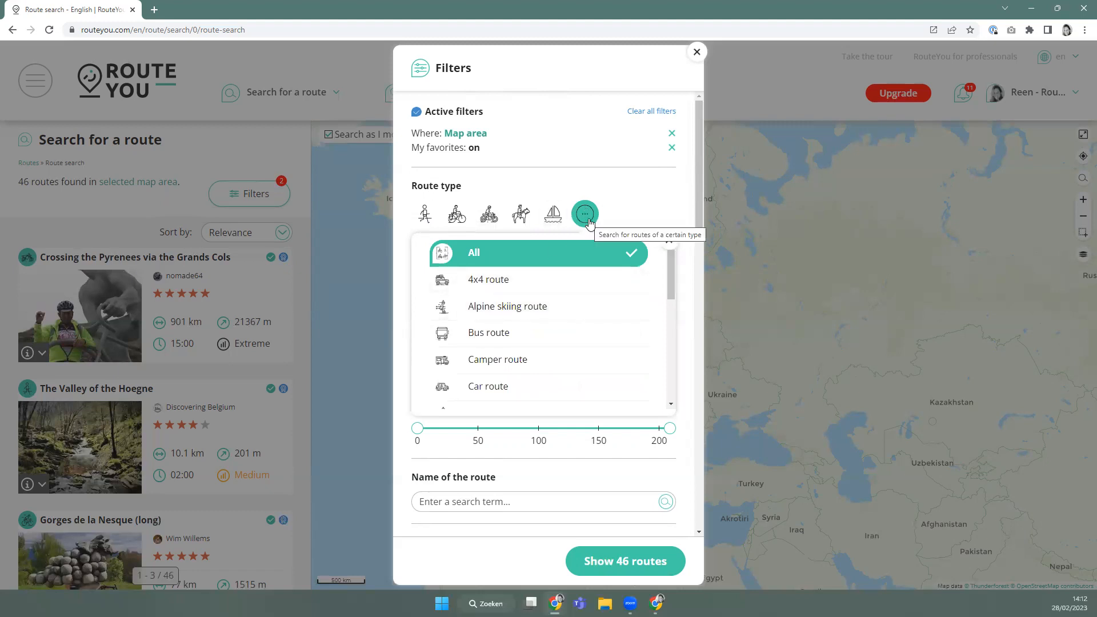
pyautogui.scroll(-5, 569, 297)
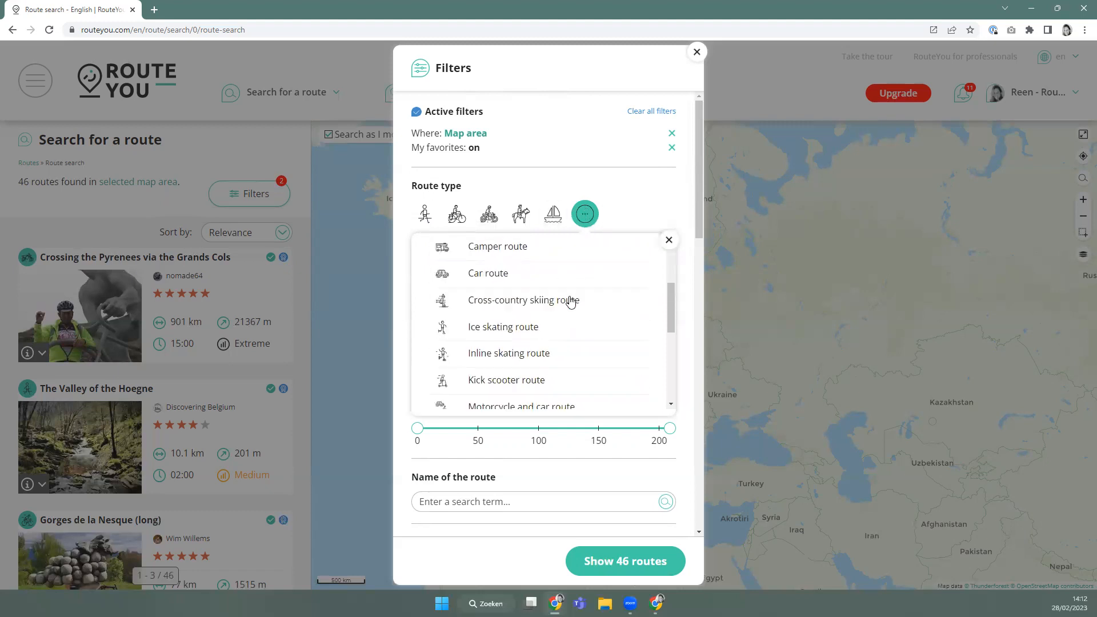
pyautogui.scroll(-2, 571, 302)
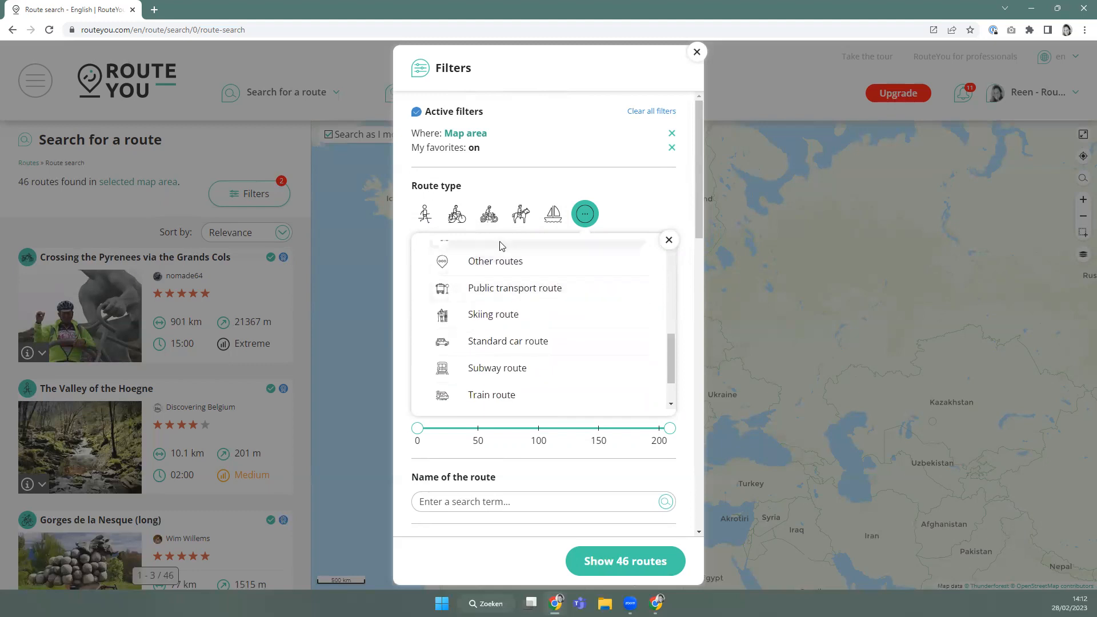
pyautogui.click(424, 215)
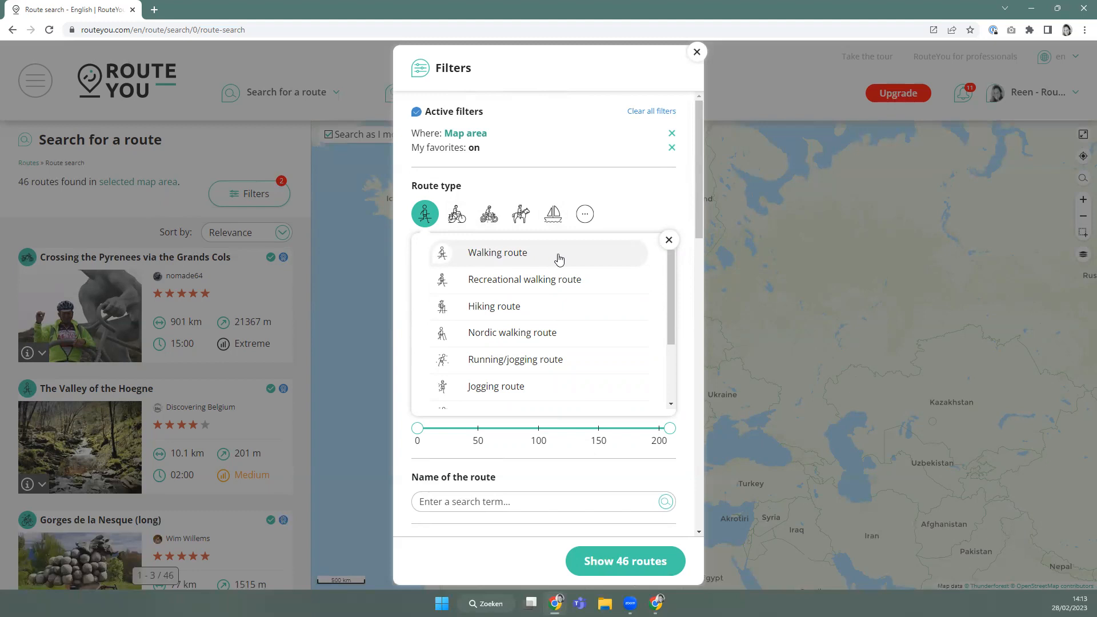
# Pick the plain Walking route subtype and set Where to London by typing 'Lond'.
pyautogui.click(509, 258)
pyautogui.click(425, 229)
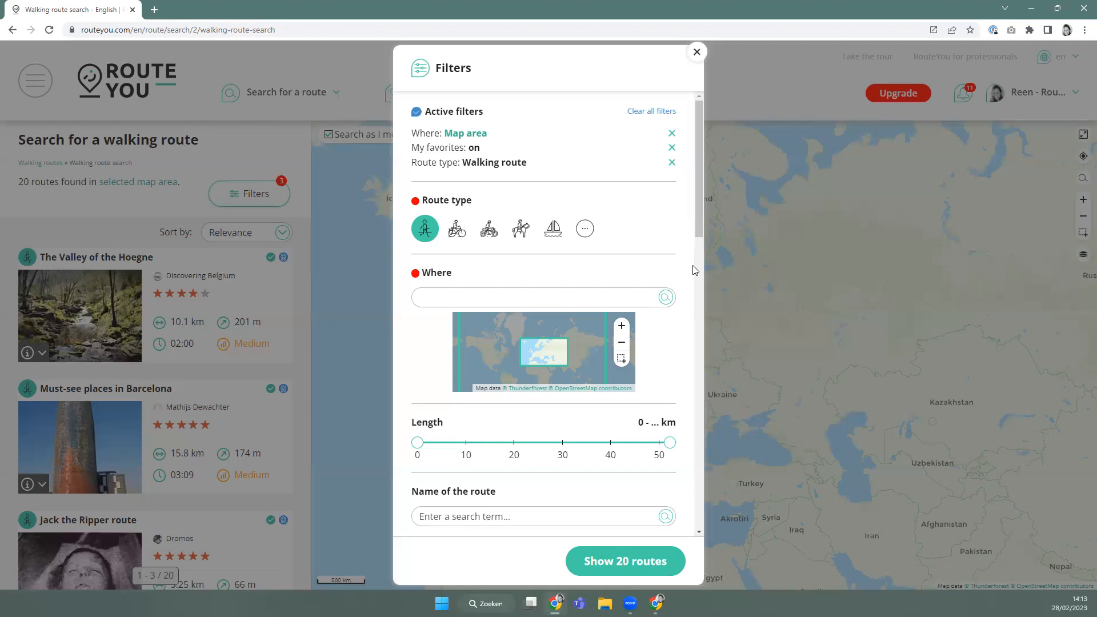
pyautogui.click(419, 296)
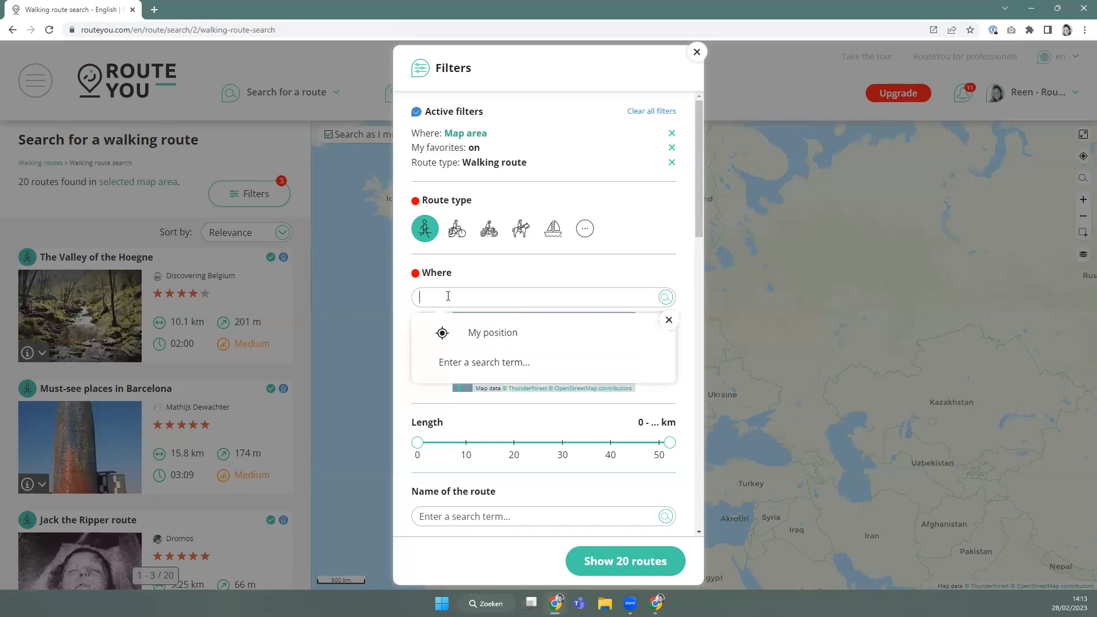
pyautogui.write('London')
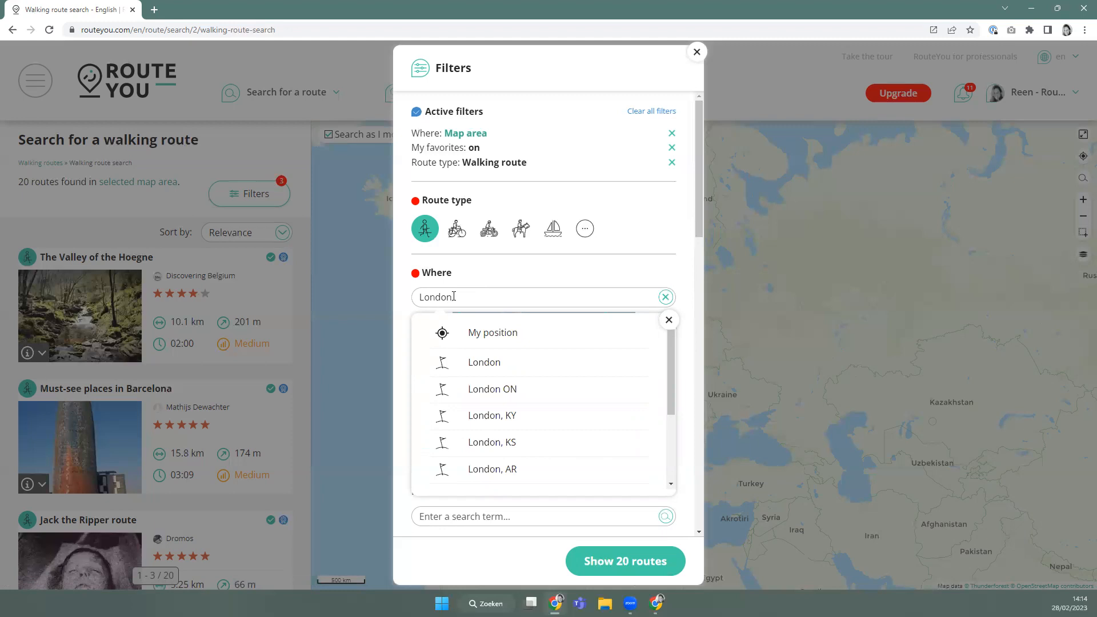
pyautogui.click(499, 365)
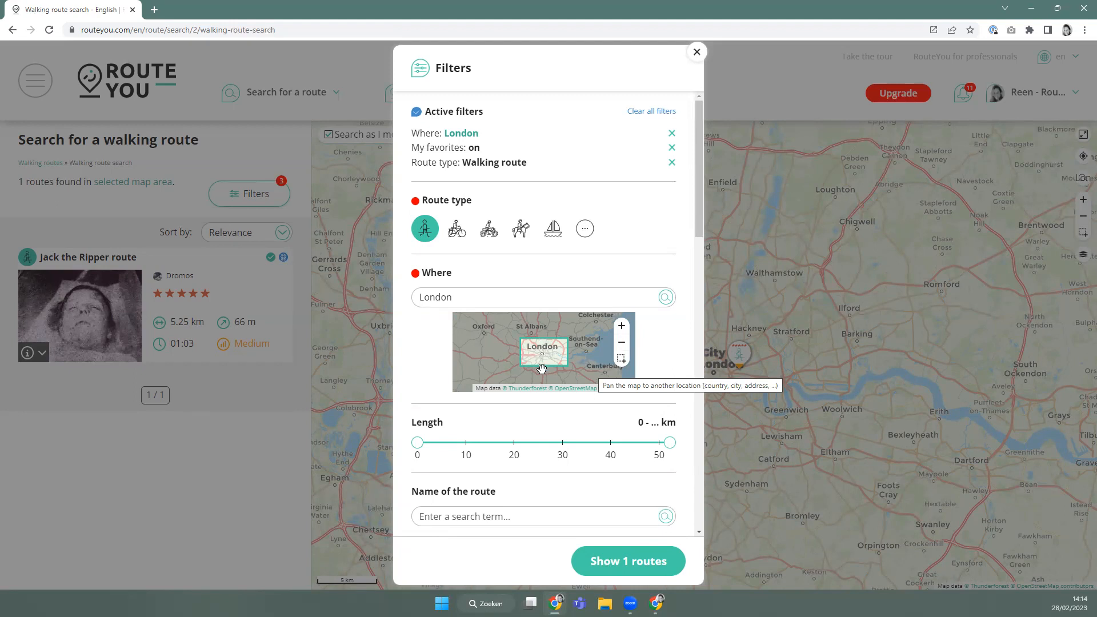
# Zoom the mini-map into London and pan it toward Greenwich.
pyautogui.click(622, 343)
pyautogui.click(624, 346)
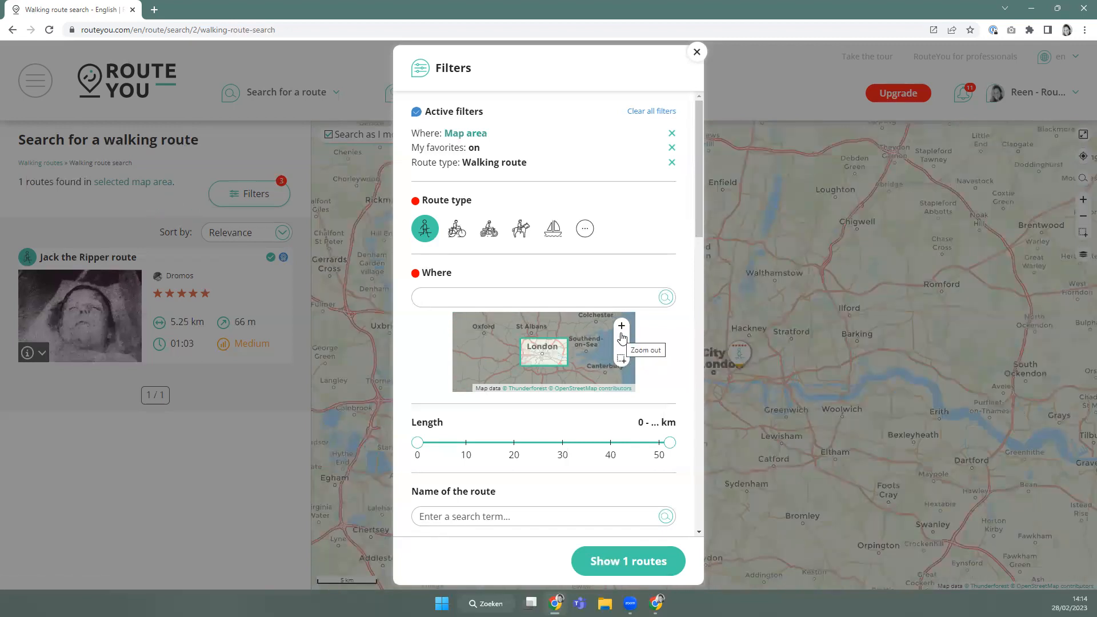
pyautogui.click(622, 326)
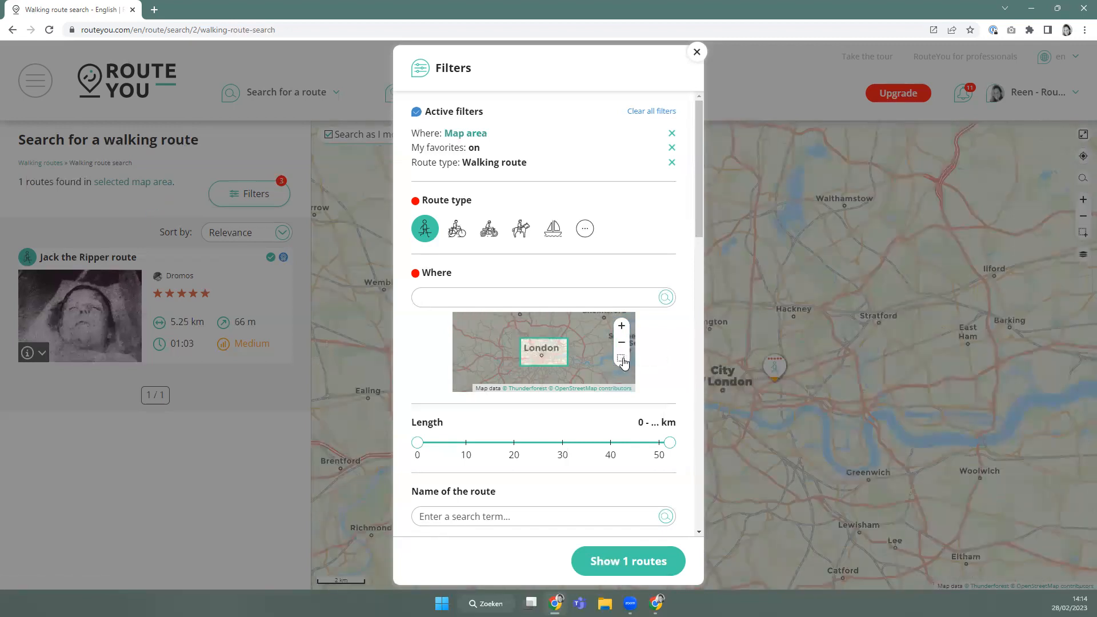
pyautogui.click(622, 359)
pyautogui.moveTo(533, 349); pyautogui.dragTo(565, 375)
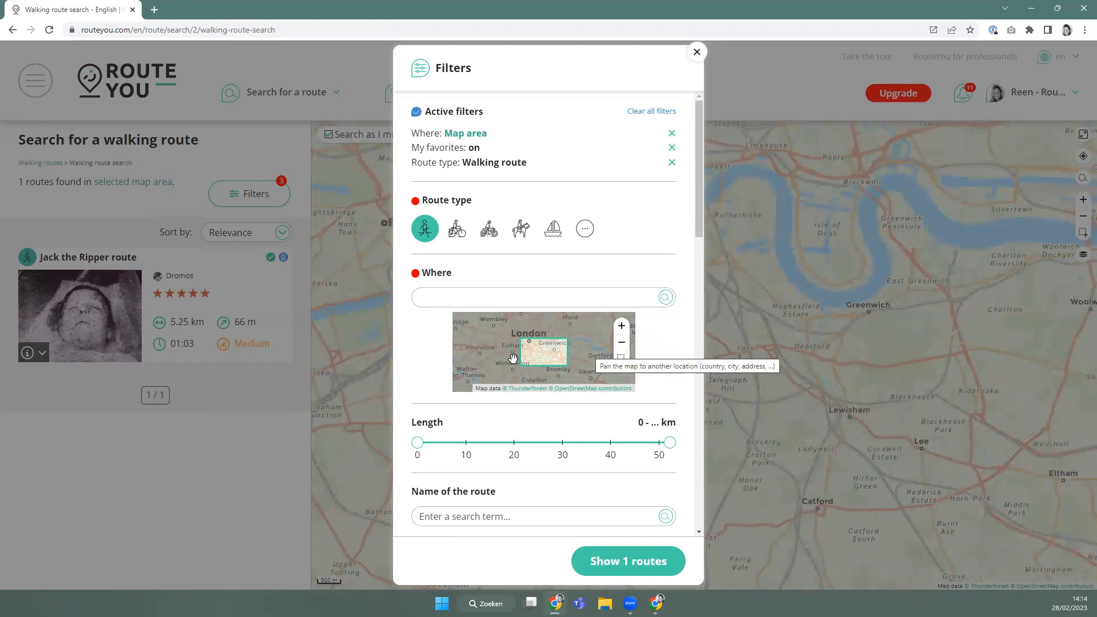
pyautogui.moveTo(538, 356); pyautogui.dragTo(538, 355)
pyautogui.click(622, 326)
pyautogui.click(621, 345)
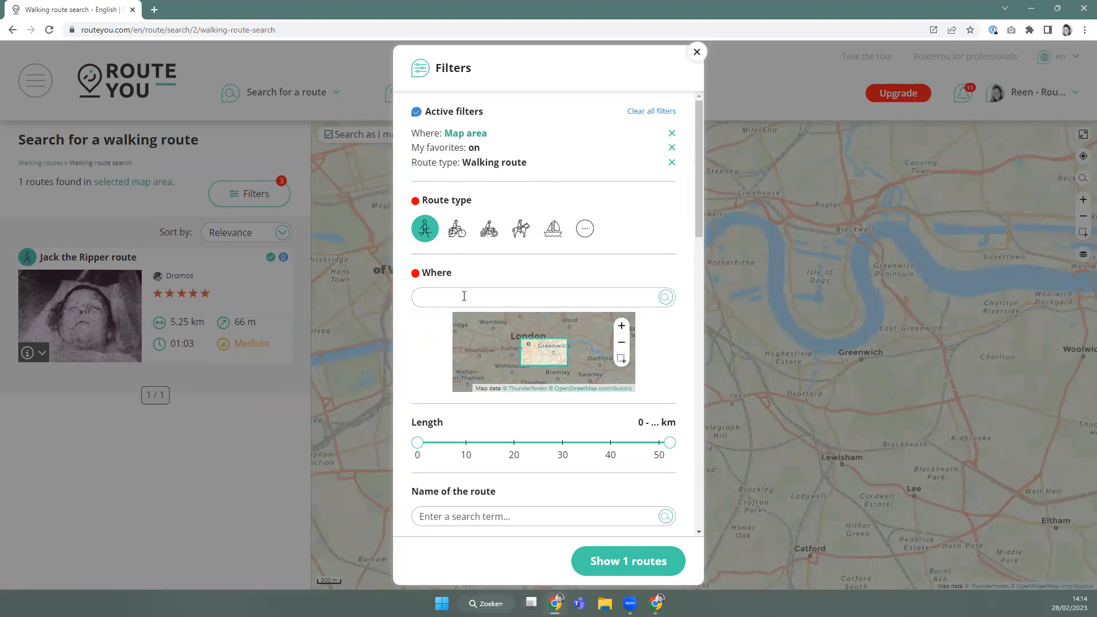
# Narrow the Length slider to a 6 km minimum, then clear every filter except the map area.
pyautogui.scroll(-2, 449, 409)
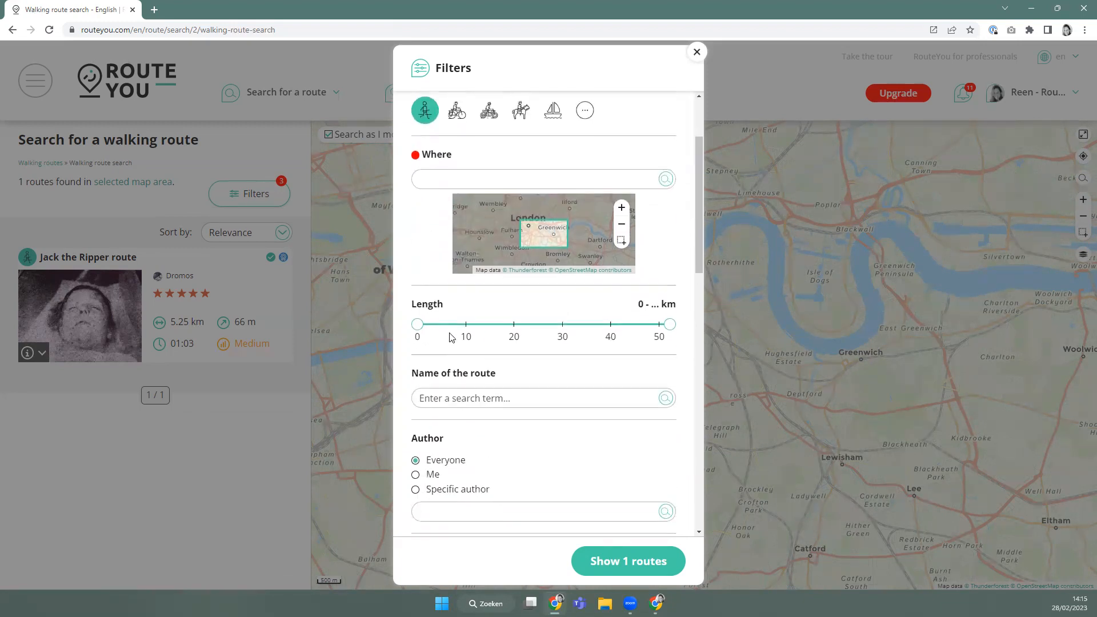
pyautogui.moveTo(417, 329); pyautogui.dragTo(446, 329)
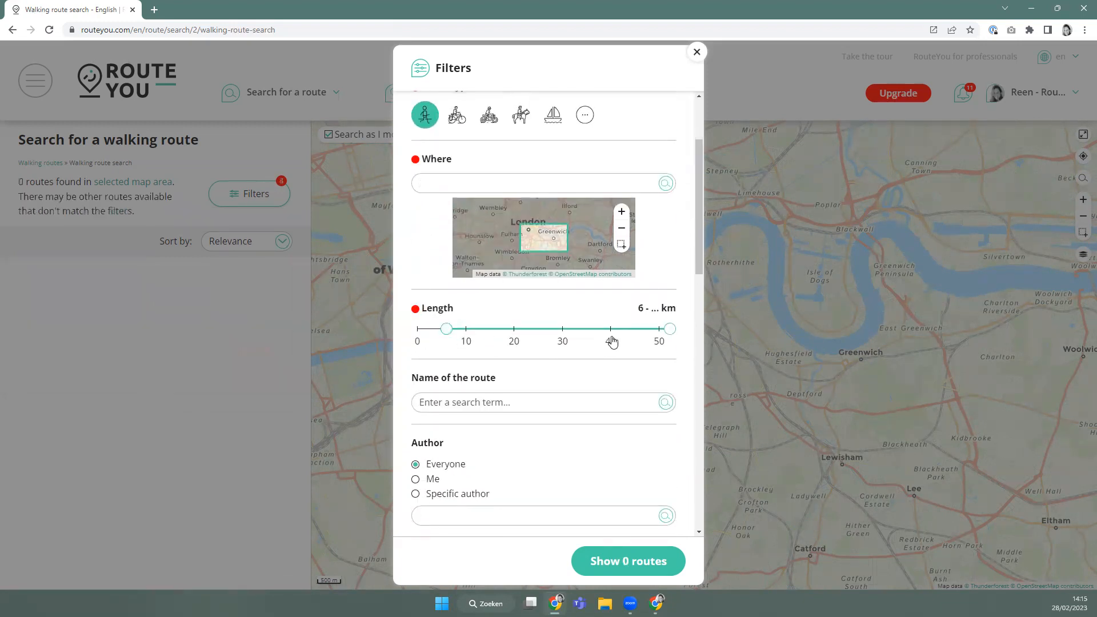
pyautogui.moveTo(675, 330); pyautogui.dragTo(620, 329)
pyautogui.scroll(-3, 497, 402)
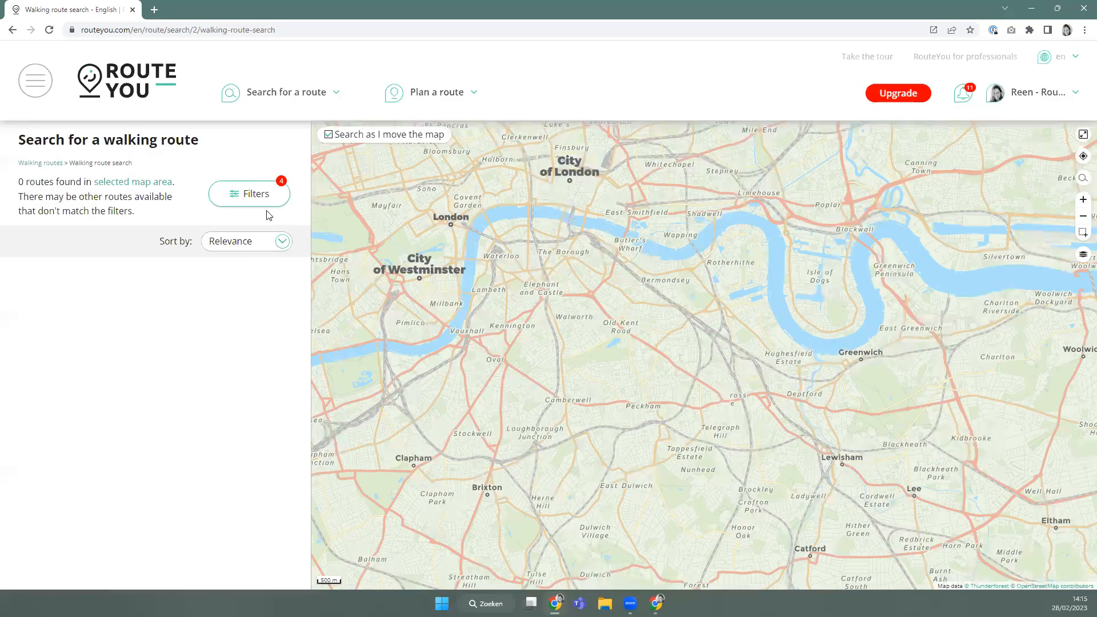
pyautogui.click(264, 201)
pyautogui.click(643, 111)
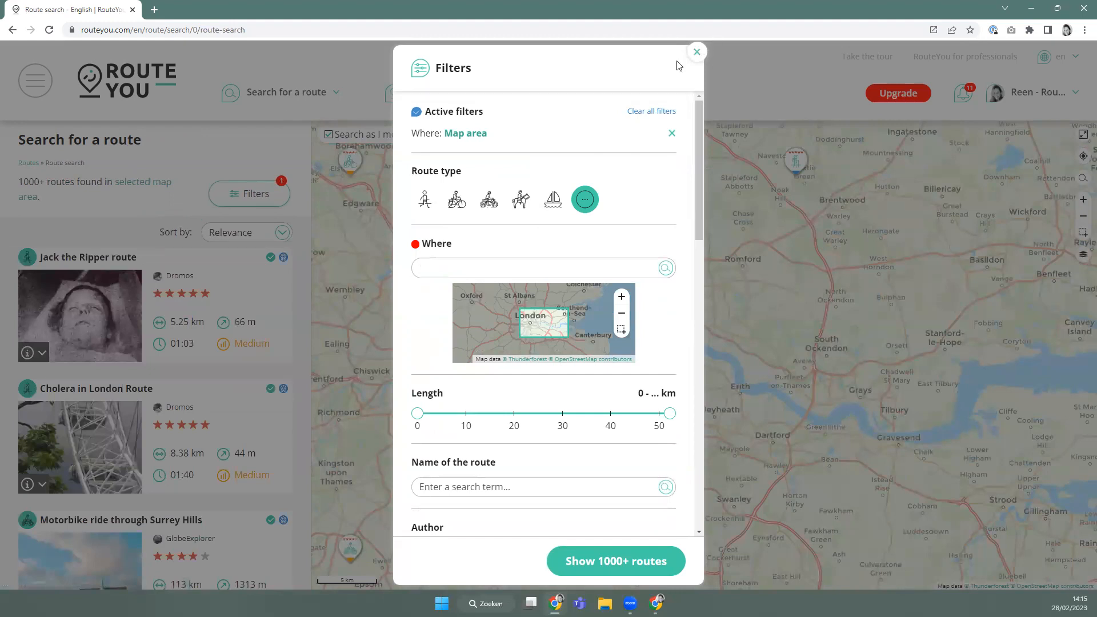
# Reopen Filters, choose the plain Walking route subtype, and set length to 4–19 km.
pyautogui.click(697, 51)
pyautogui.moveTo(290, 109)
pyautogui.click(287, 148)
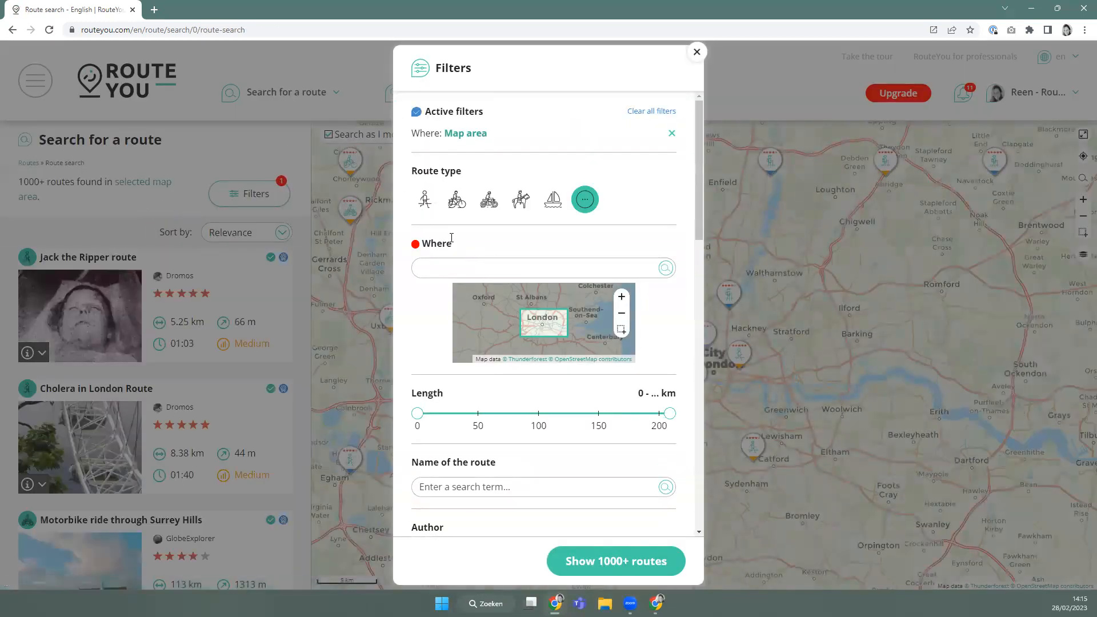
pyautogui.click(426, 201)
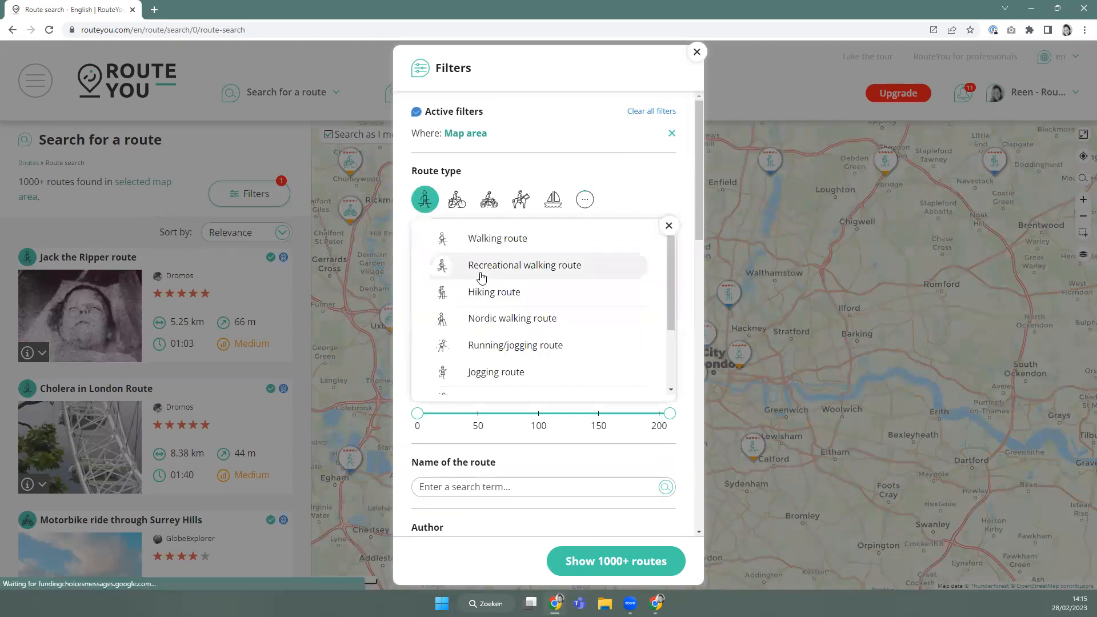
pyautogui.click(492, 238)
pyautogui.moveTo(416, 429); pyautogui.dragTo(436, 430)
pyautogui.moveTo(668, 444); pyautogui.dragTo(507, 446)
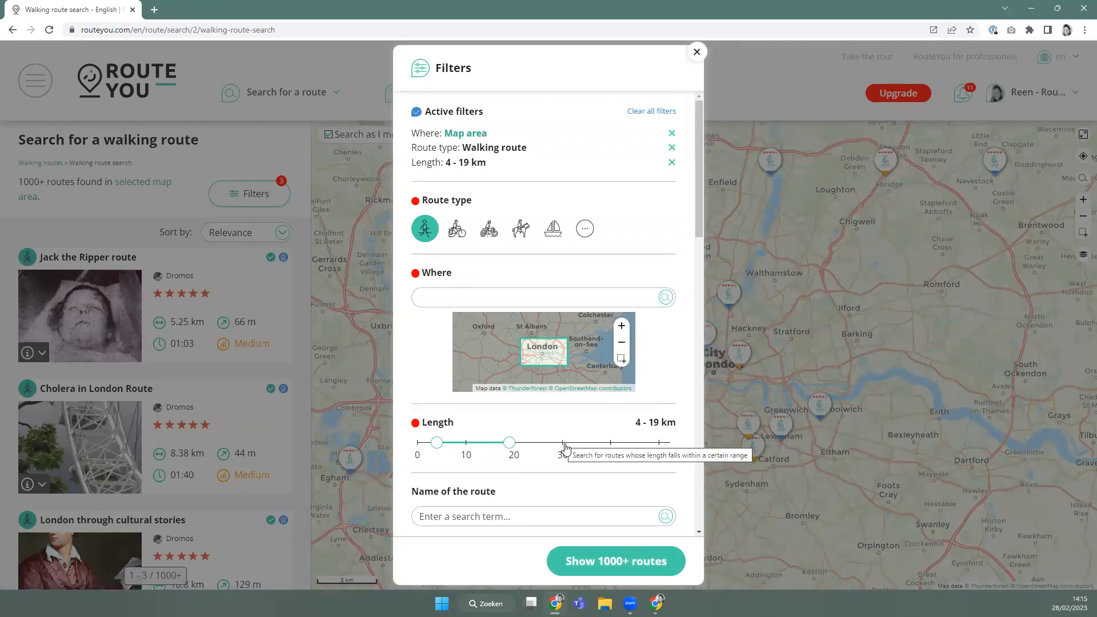
pyautogui.scroll(-2, 563, 443)
pyautogui.scroll(-2, 512, 397)
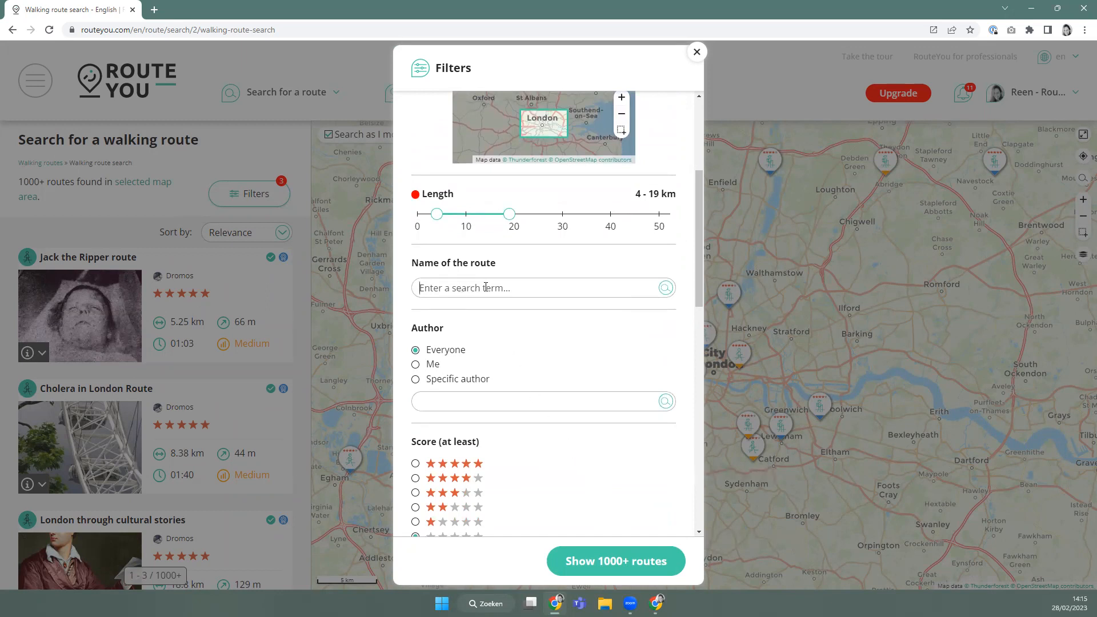
pyautogui.click(486, 287)
pyautogui.write('water')
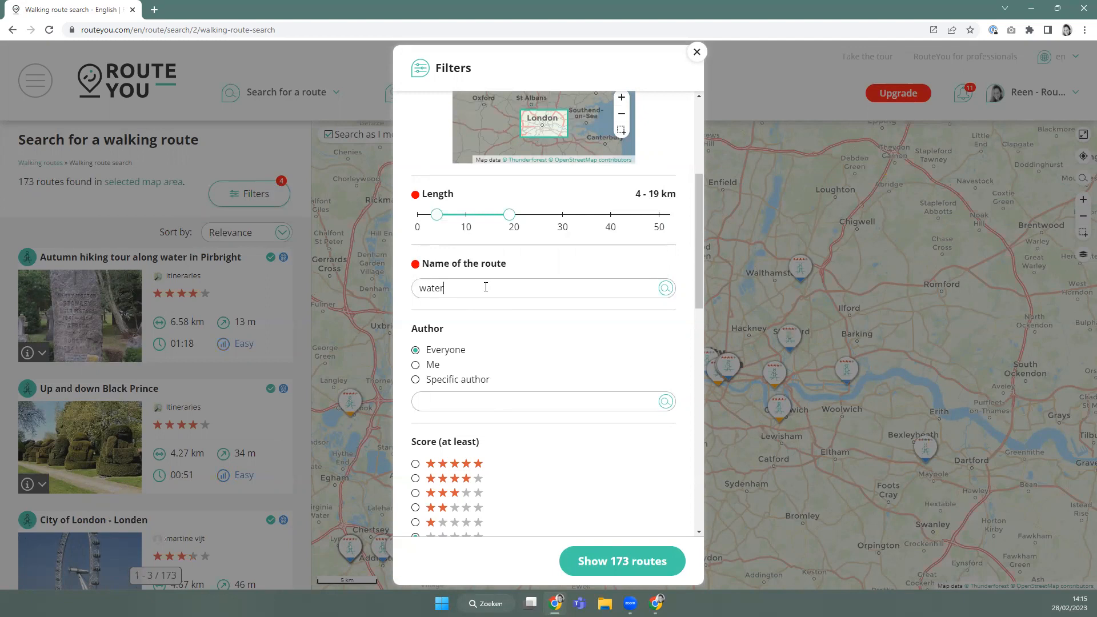
pyautogui.press('BackSpace')
pyautogui.press('BackSpace')
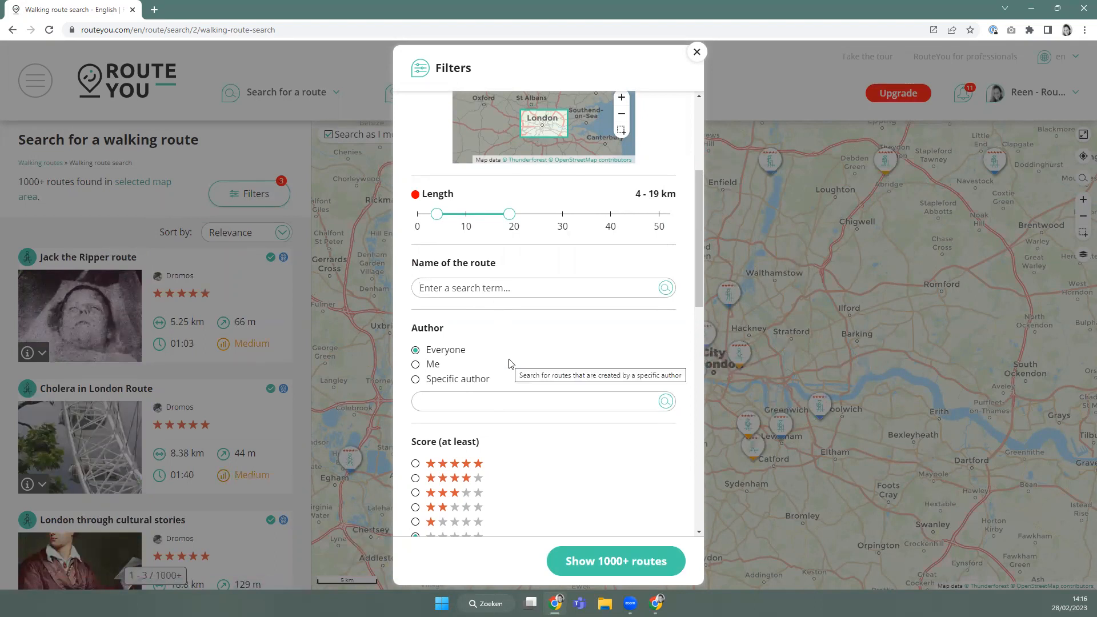
pyautogui.scroll(-1, 510, 363)
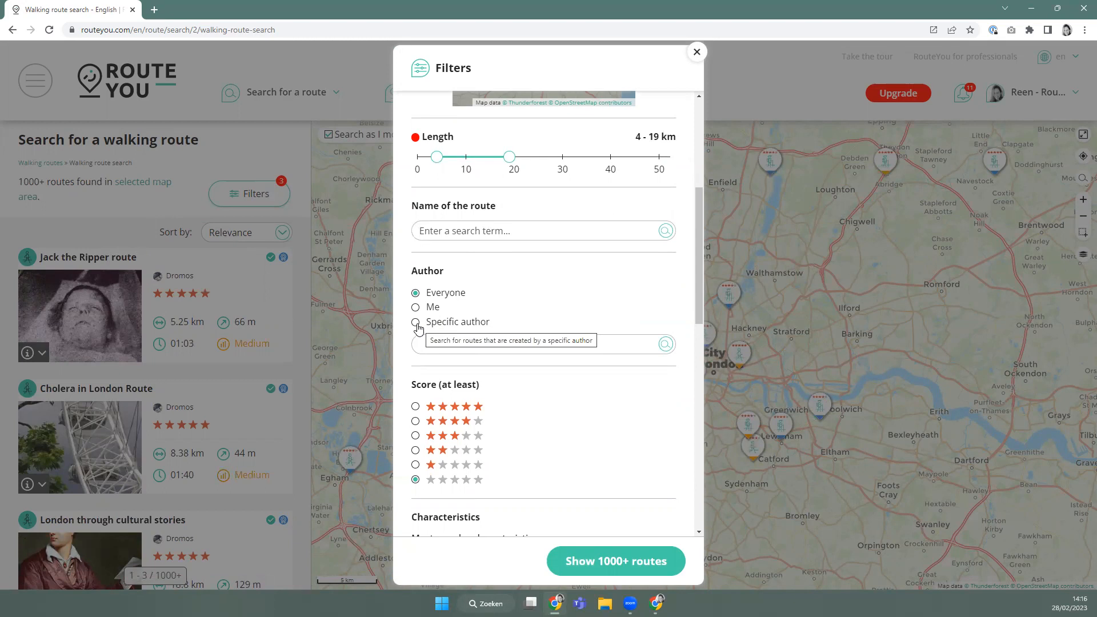
pyautogui.click(416, 324)
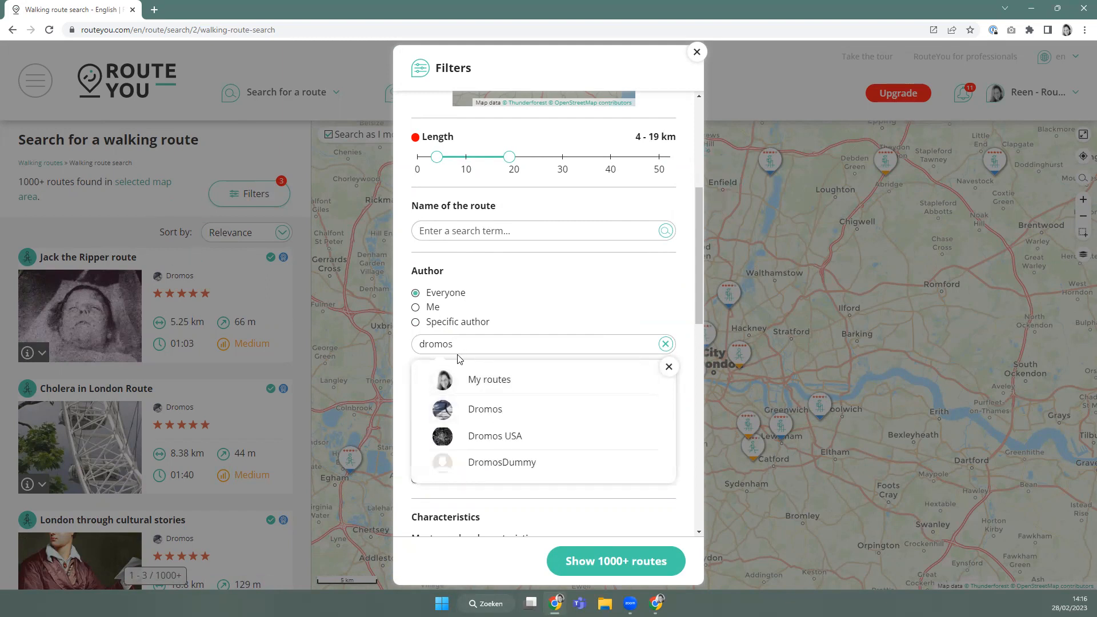
pyautogui.moveTo(534, 343); pyautogui.dragTo(413, 347)
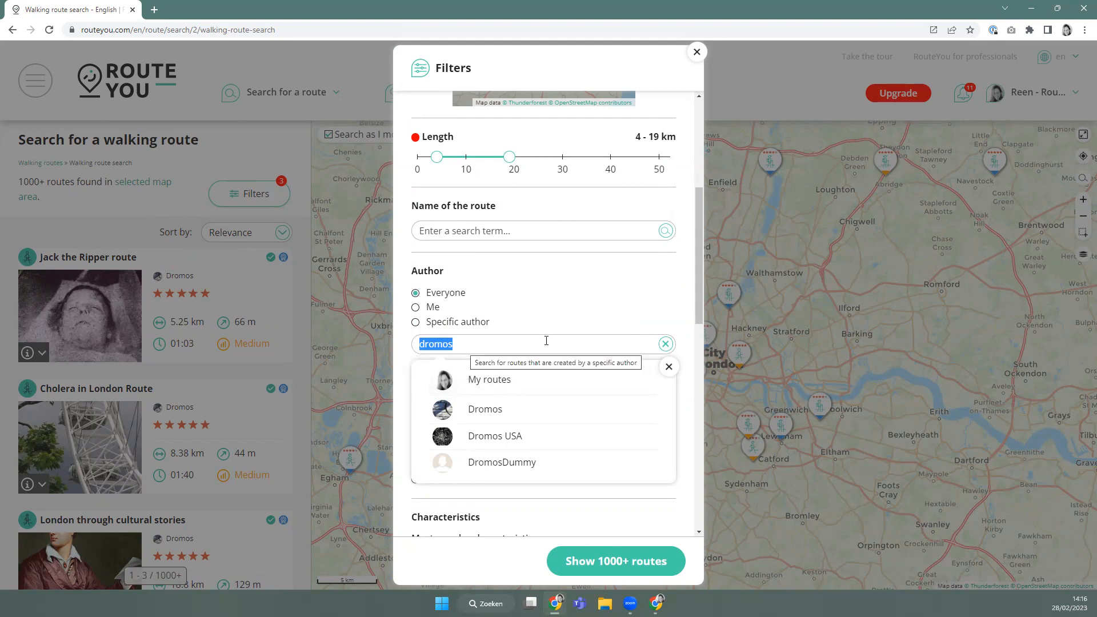
pyautogui.click(665, 344)
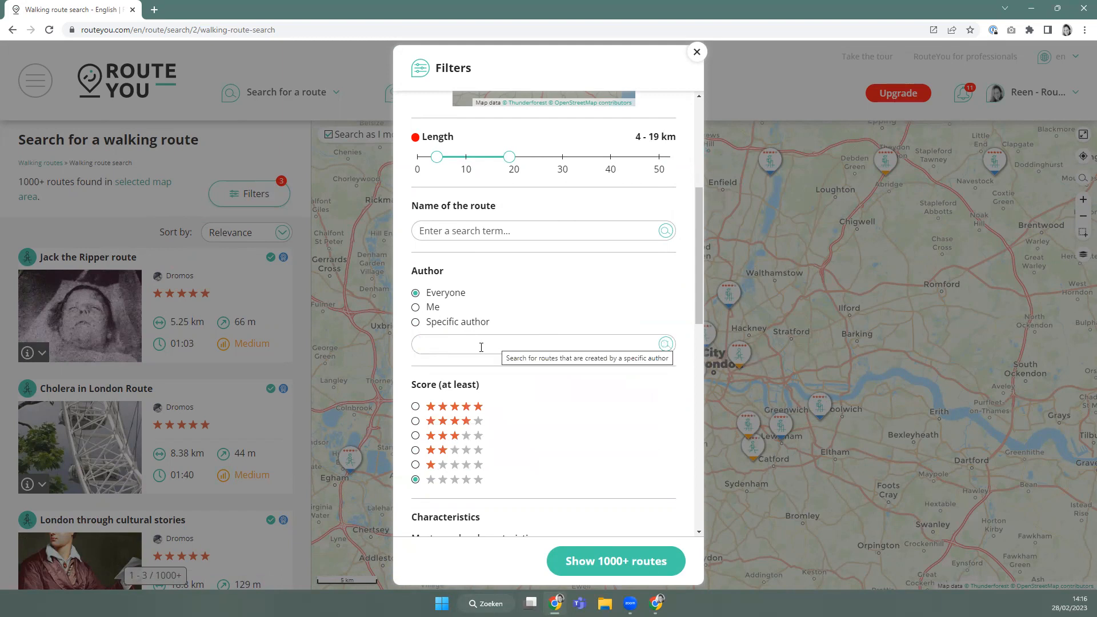
pyautogui.scroll(-2, 479, 349)
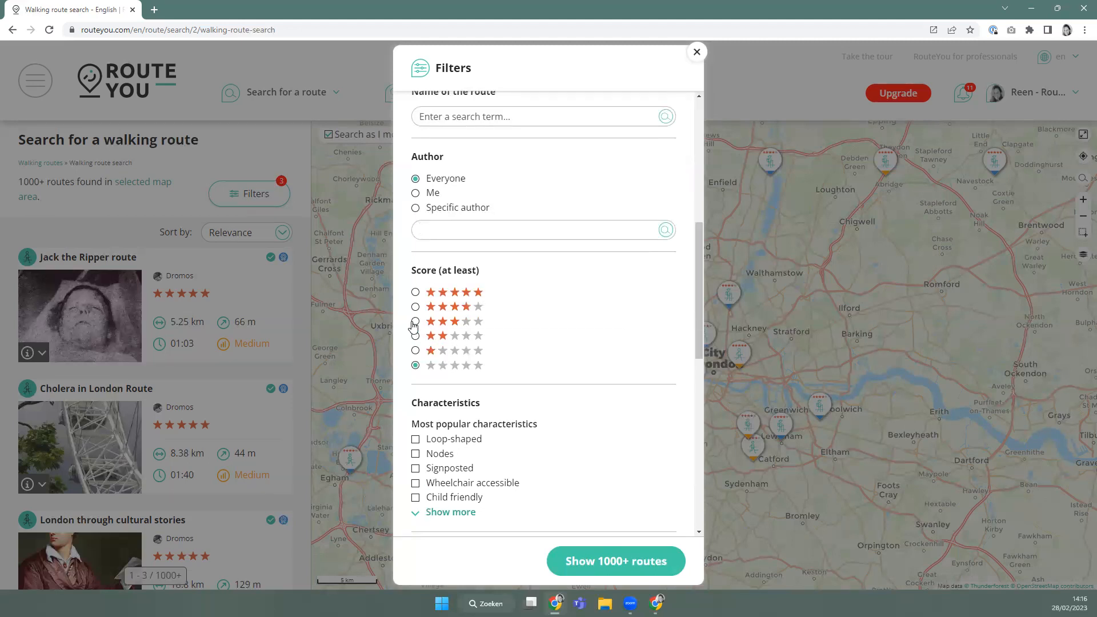
# Set the minimum score to four stars, leaving 89 walking routes.
pyautogui.click(416, 307)
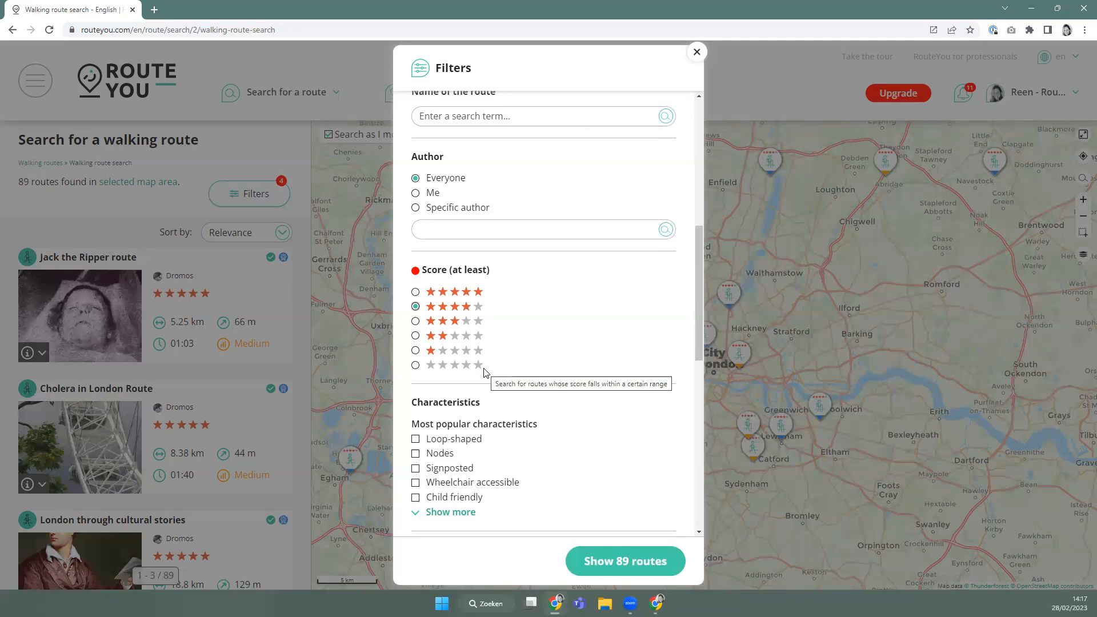
pyautogui.scroll(-4, 483, 372)
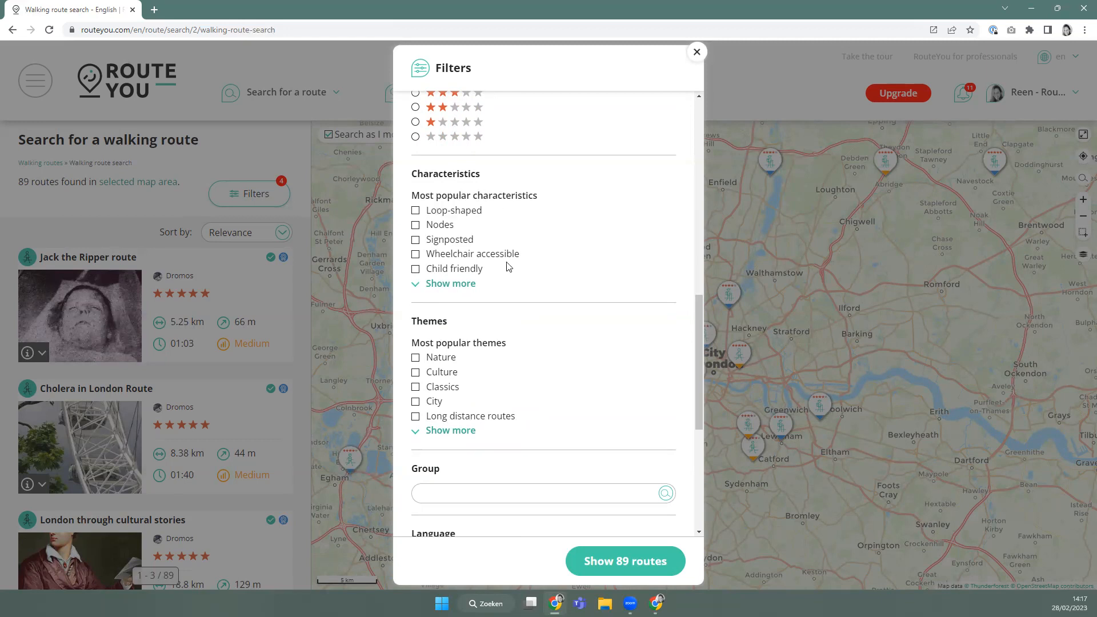
# Tick the Loop-shaped and Child friendly characteristics, browse the full characteristics list, then collapse it.
pyautogui.click(416, 211)
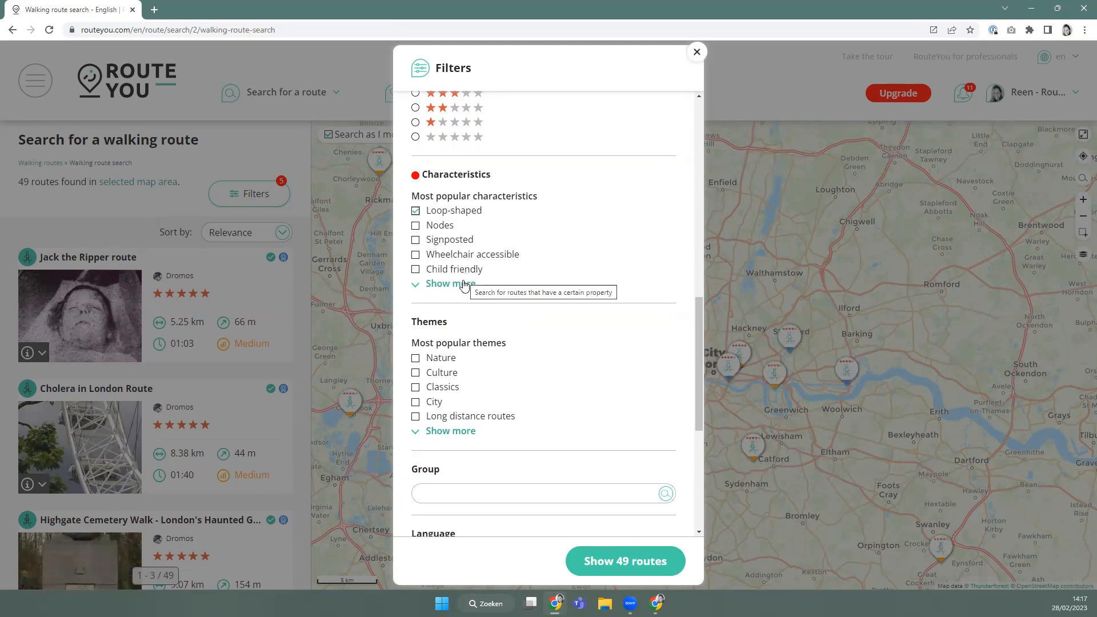
pyautogui.click(415, 269)
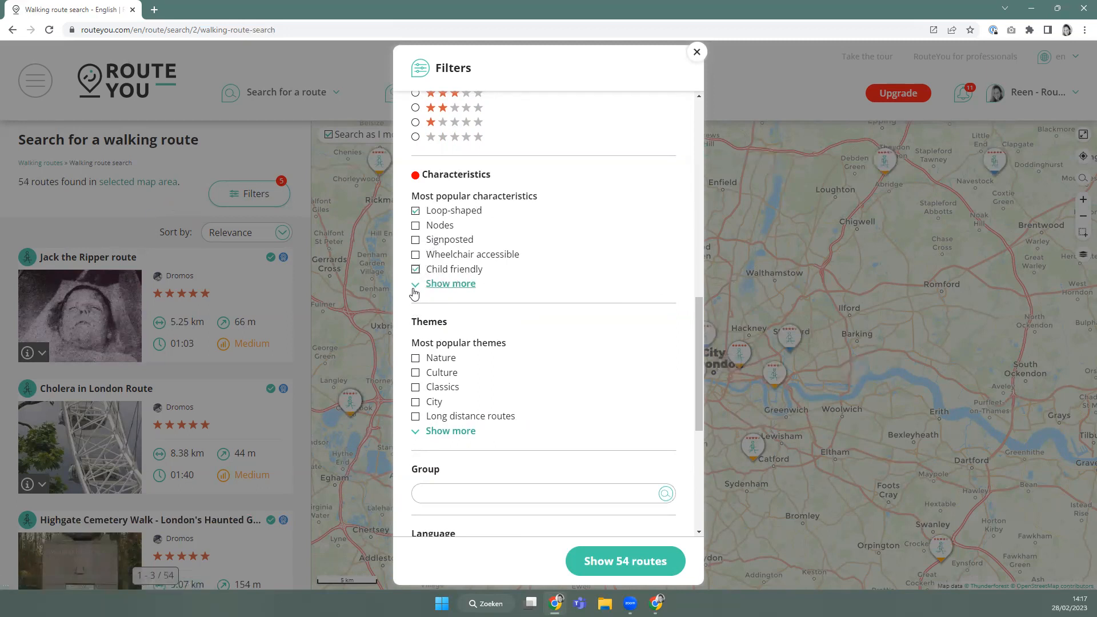
pyautogui.click(452, 285)
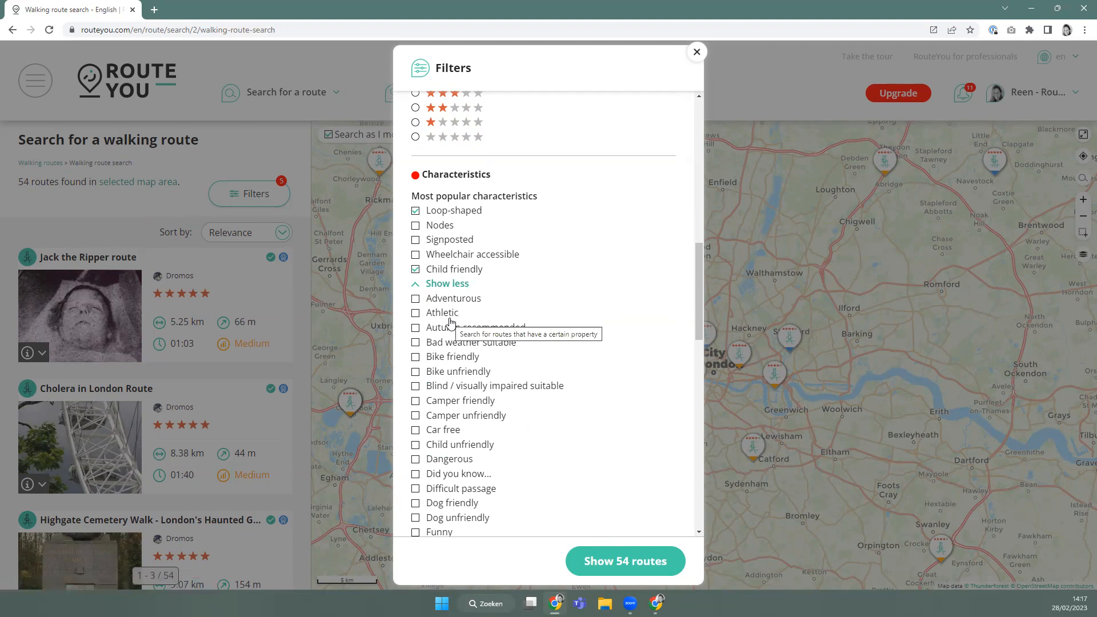
pyautogui.scroll(-4, 452, 320)
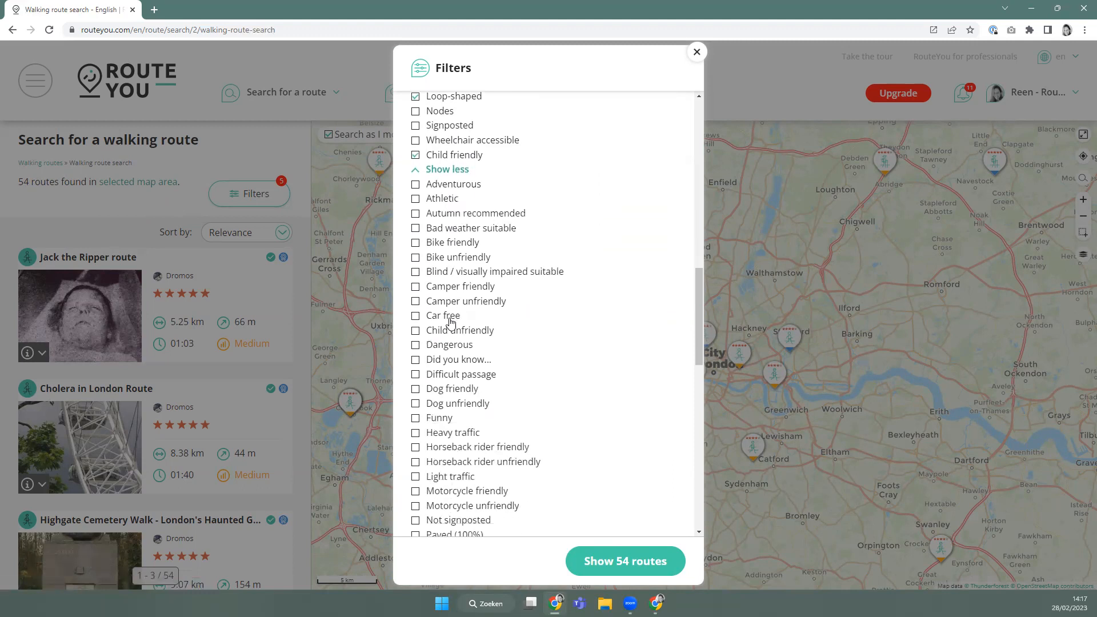
pyautogui.scroll(-2, 458, 303)
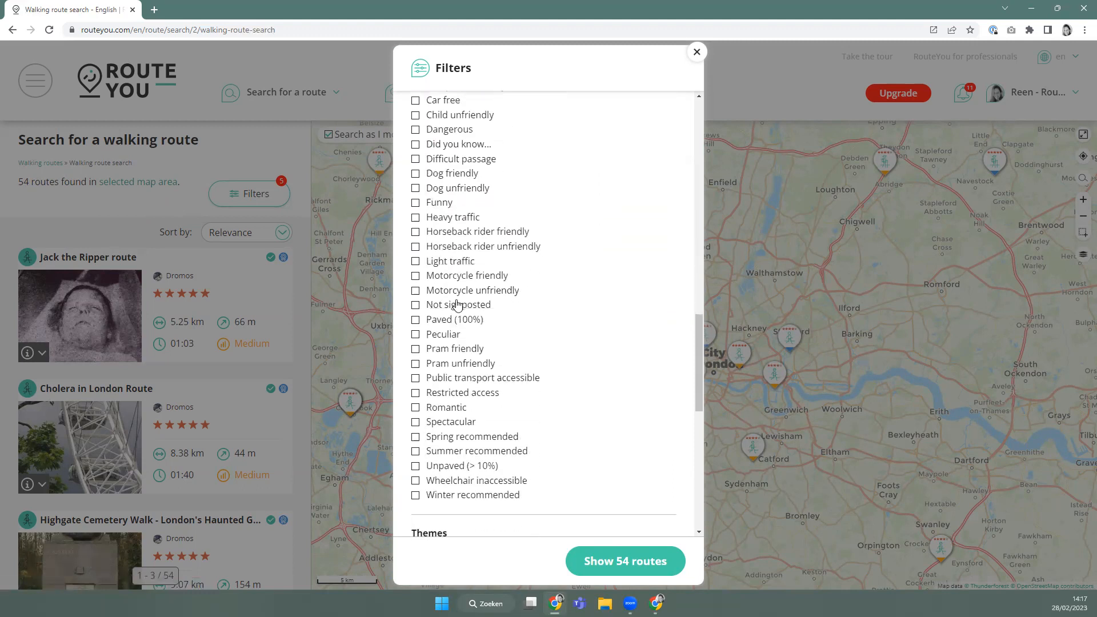
pyautogui.scroll(1, 459, 340)
pyautogui.scroll(3, 459, 339)
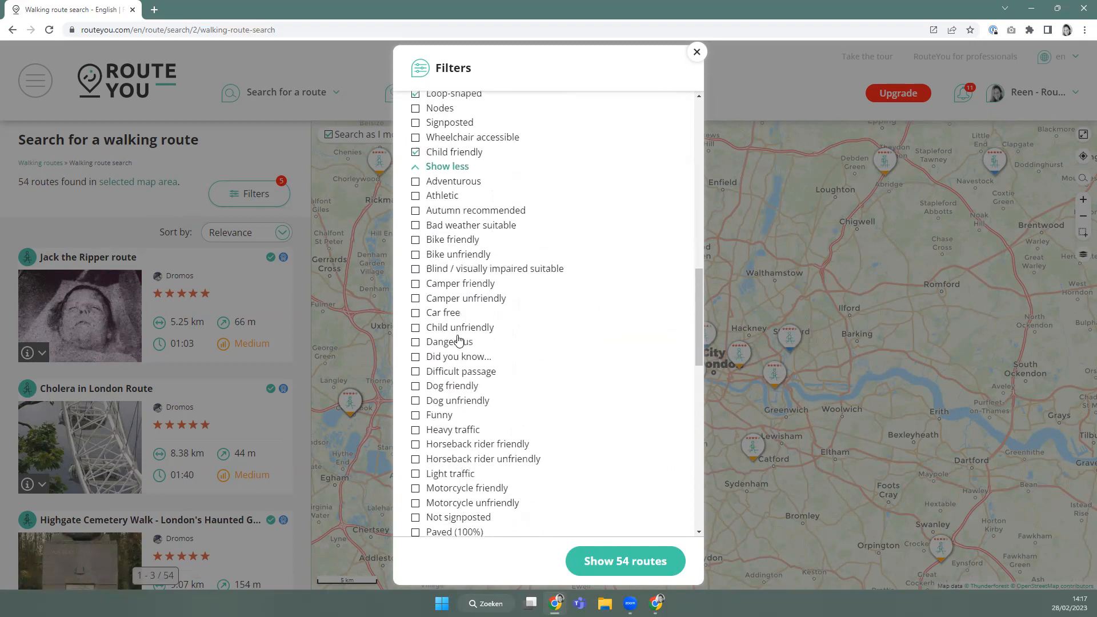
pyautogui.click(447, 170)
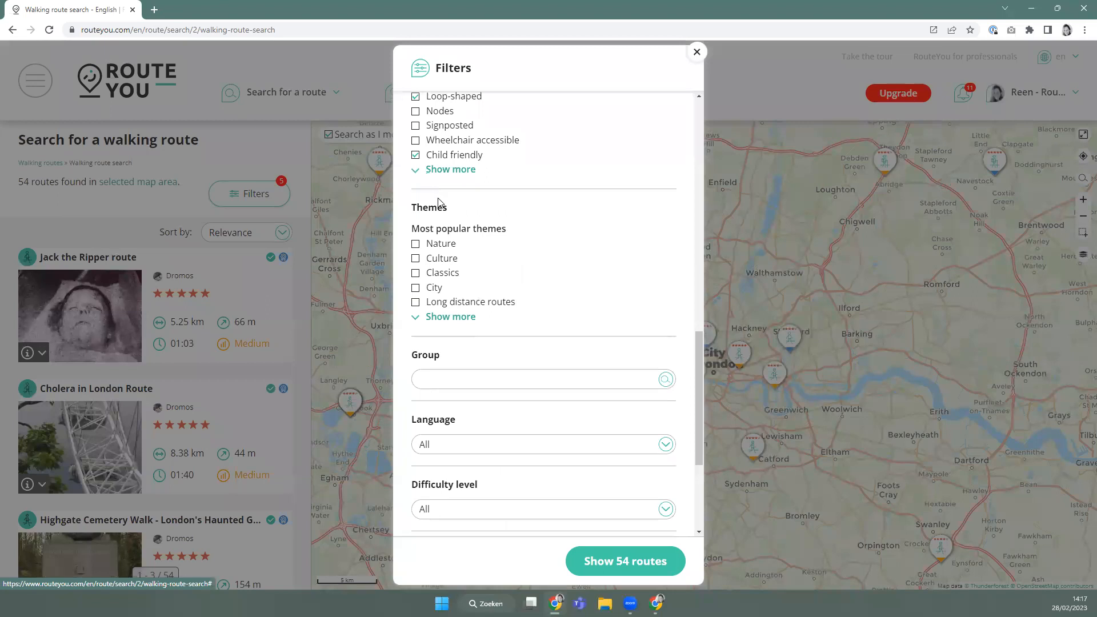
pyautogui.scroll(2, 449, 206)
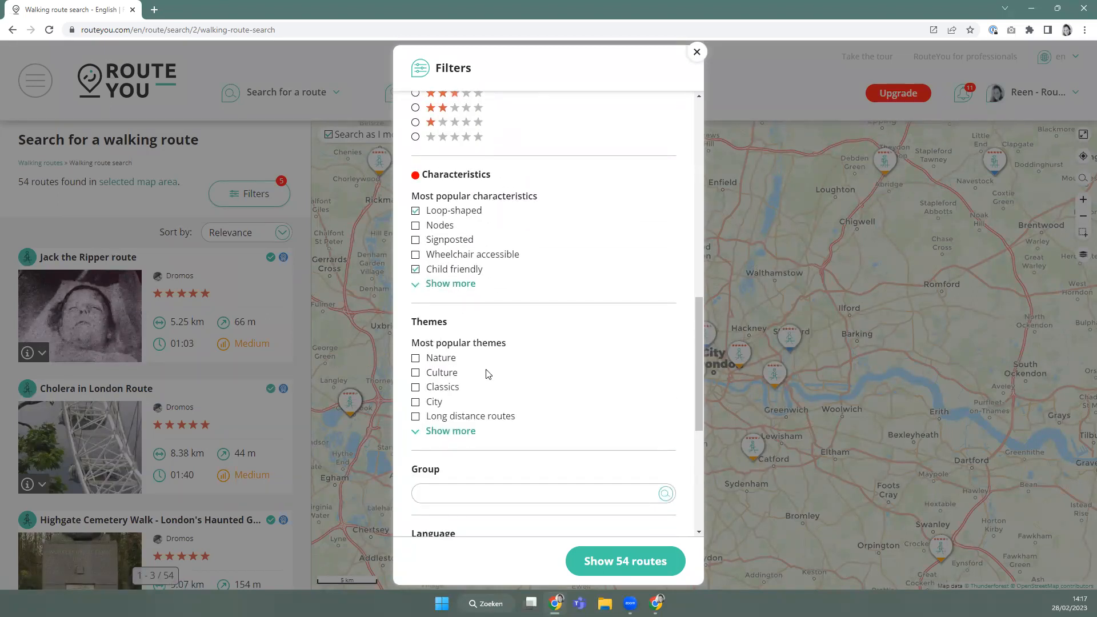
pyautogui.scroll(-1, 488, 373)
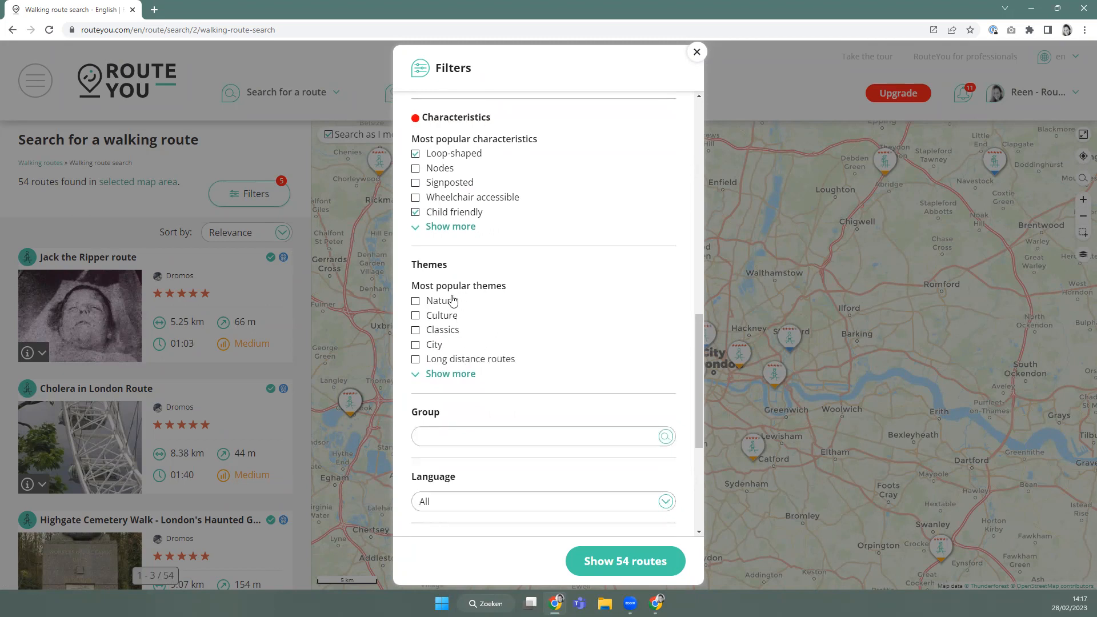
# Filter the walking routes by the Culture theme instead of Nature.
pyautogui.click(449, 301)
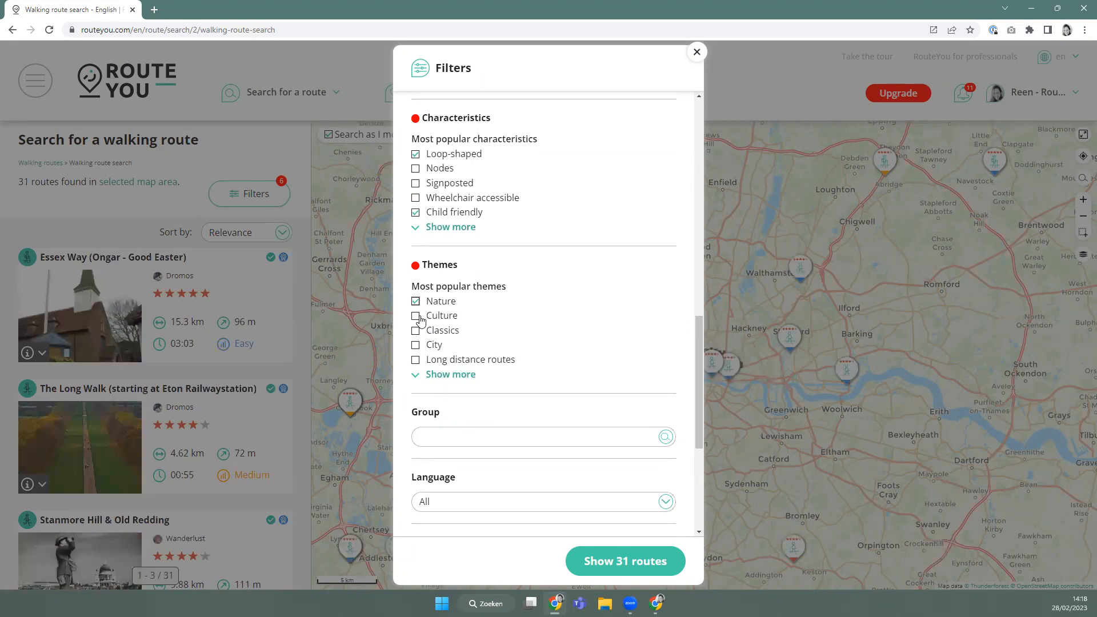
pyautogui.click(415, 302)
pyautogui.click(416, 316)
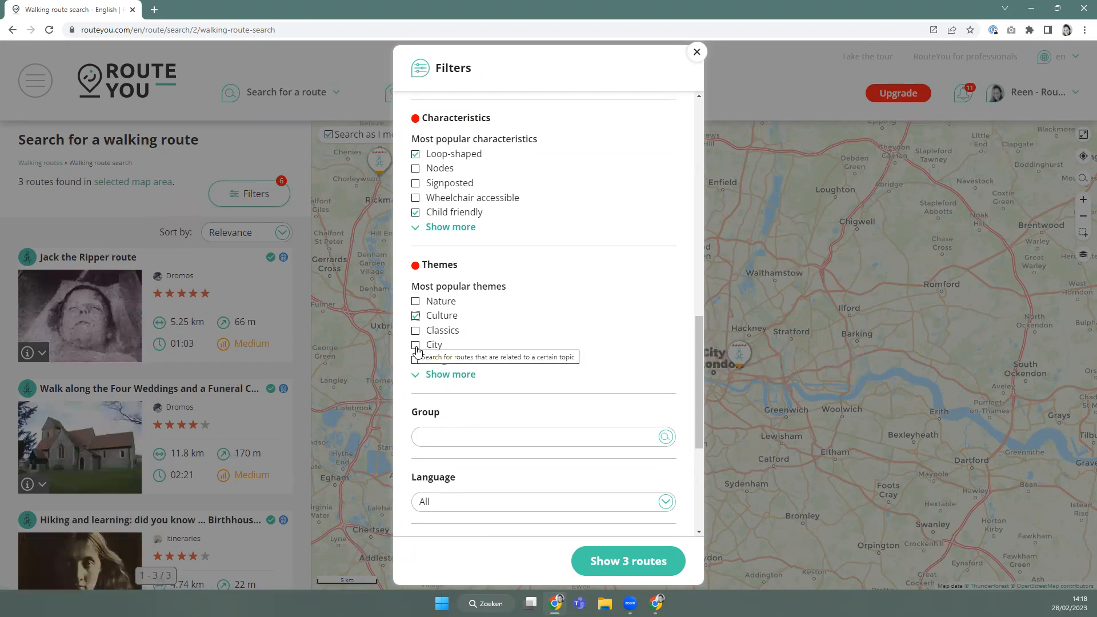
# Add the Crime and justice and Literature themes from the expanded list, then collapse it.
pyautogui.click(430, 376)
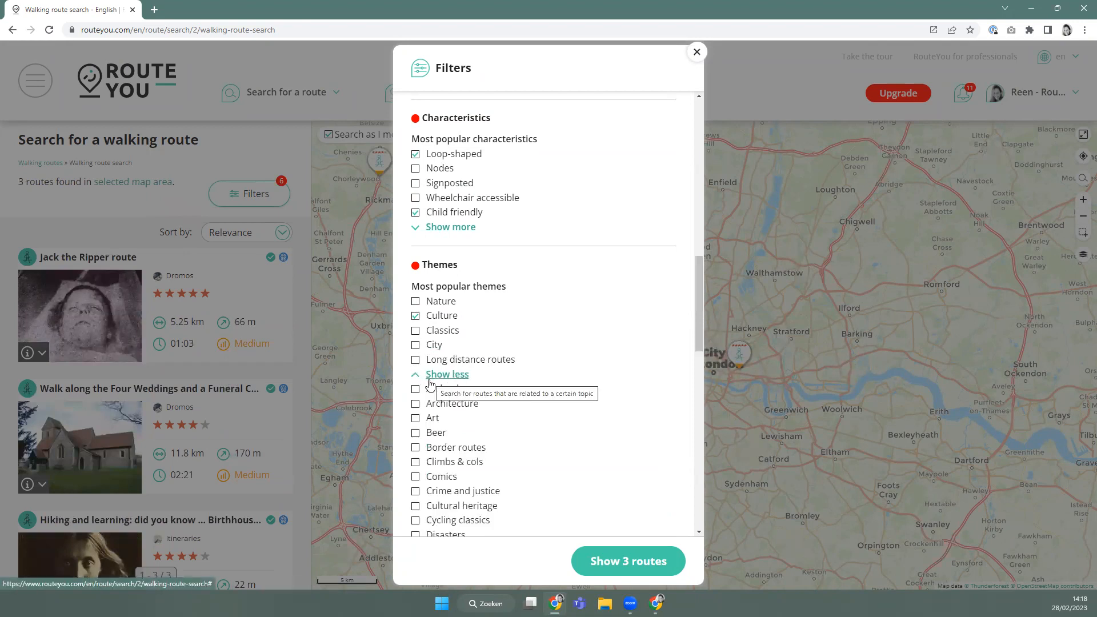
pyautogui.scroll(-2, 443, 355)
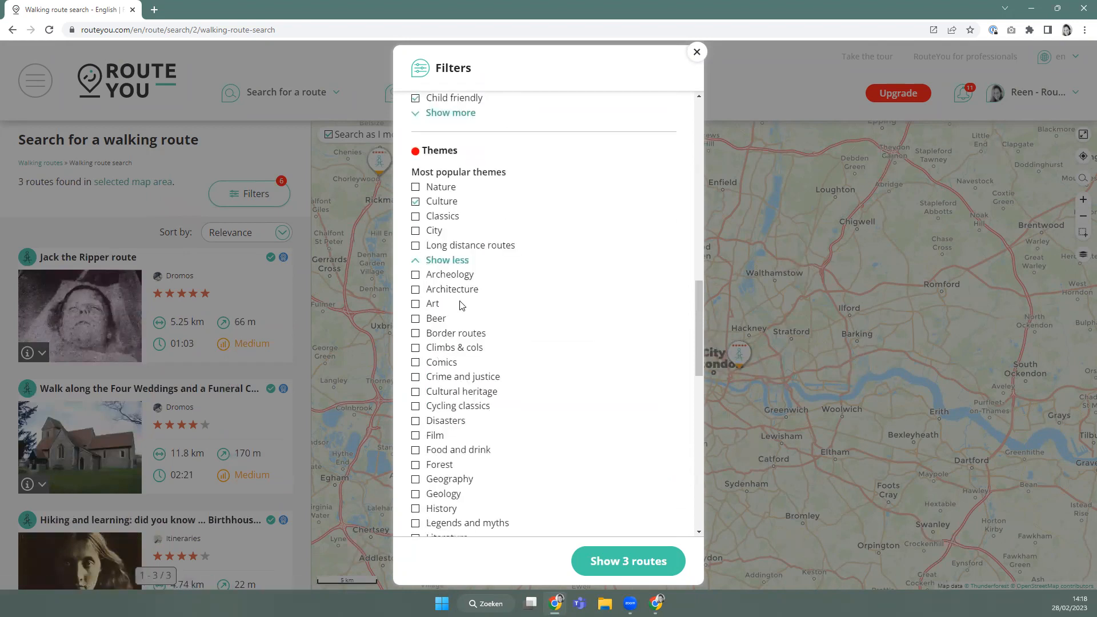
pyautogui.scroll(-1, 462, 319)
pyautogui.click(416, 320)
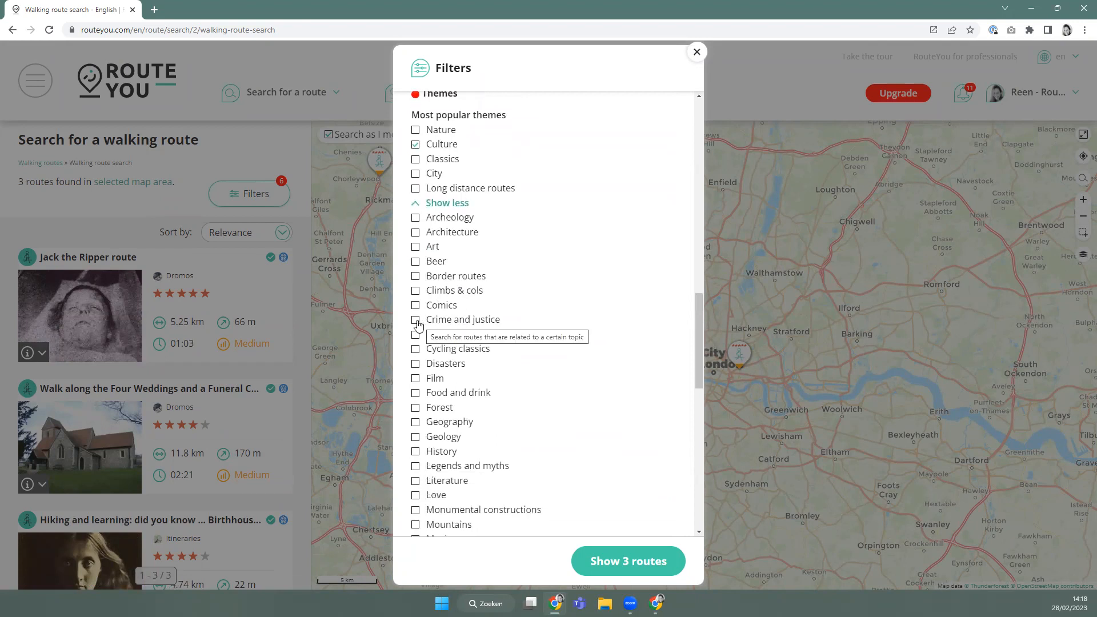
pyautogui.scroll(-2, 440, 348)
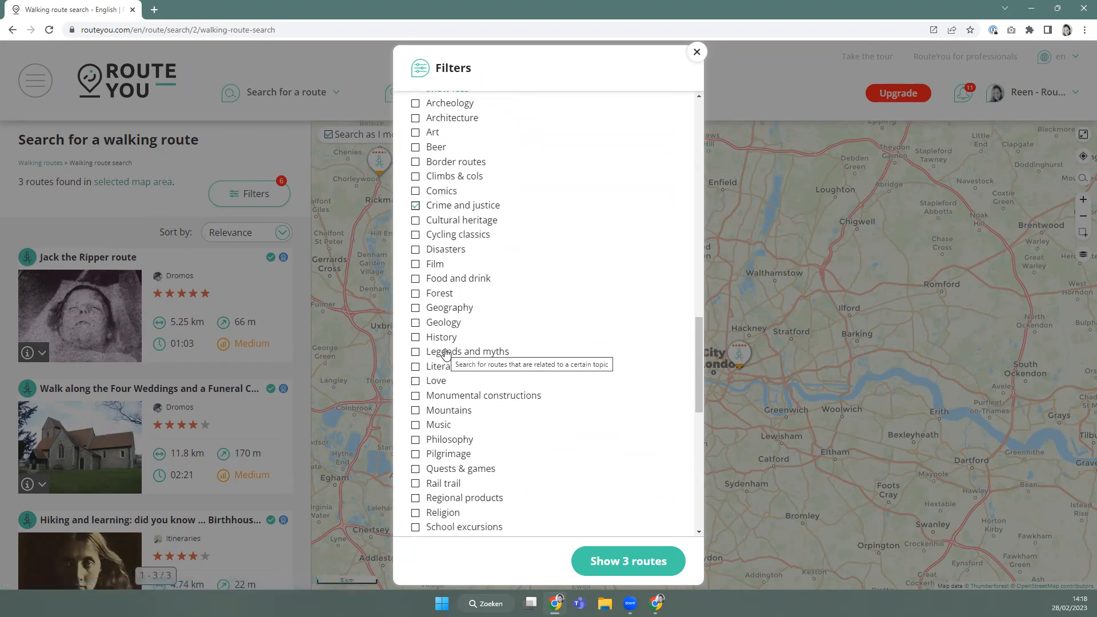
pyautogui.scroll(-1, 452, 361)
pyautogui.click(416, 309)
pyautogui.scroll(-4, 466, 361)
pyautogui.scroll(4, 476, 345)
pyautogui.scroll(2, 477, 346)
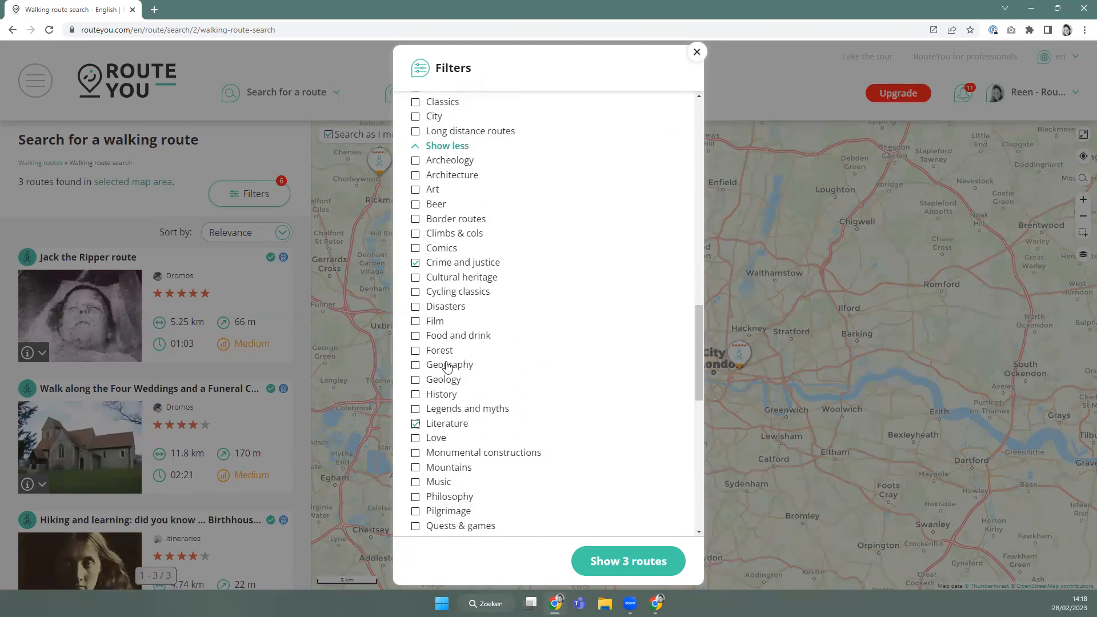
pyautogui.scroll(-1, 448, 365)
pyautogui.scroll(3, 447, 366)
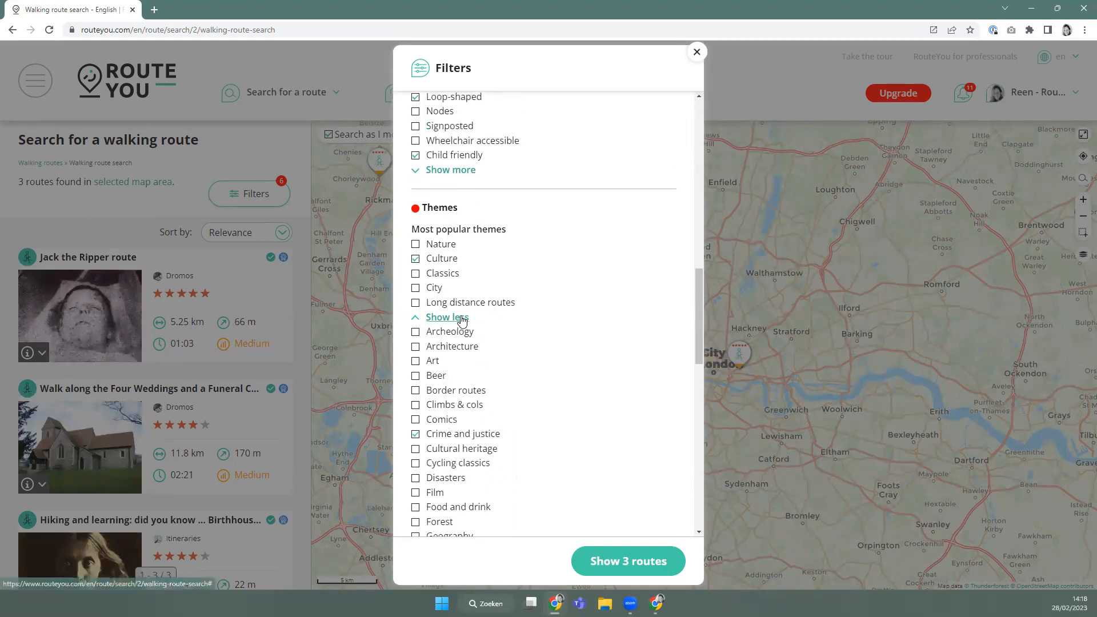
pyautogui.click(460, 318)
pyautogui.scroll(-4, 460, 309)
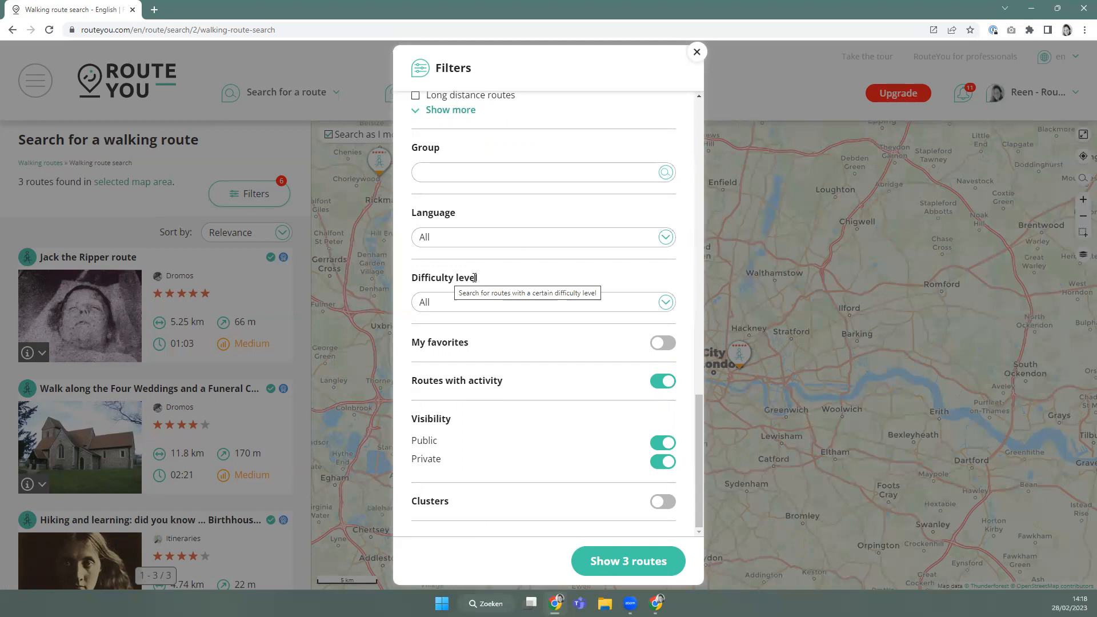
pyautogui.click(437, 304)
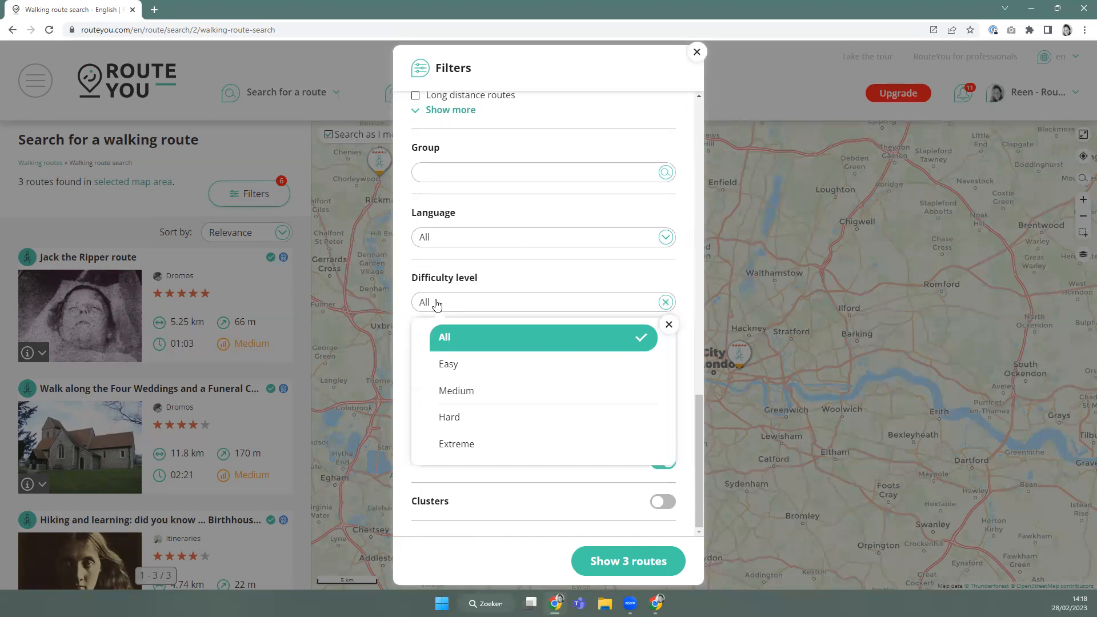
pyautogui.click(505, 277)
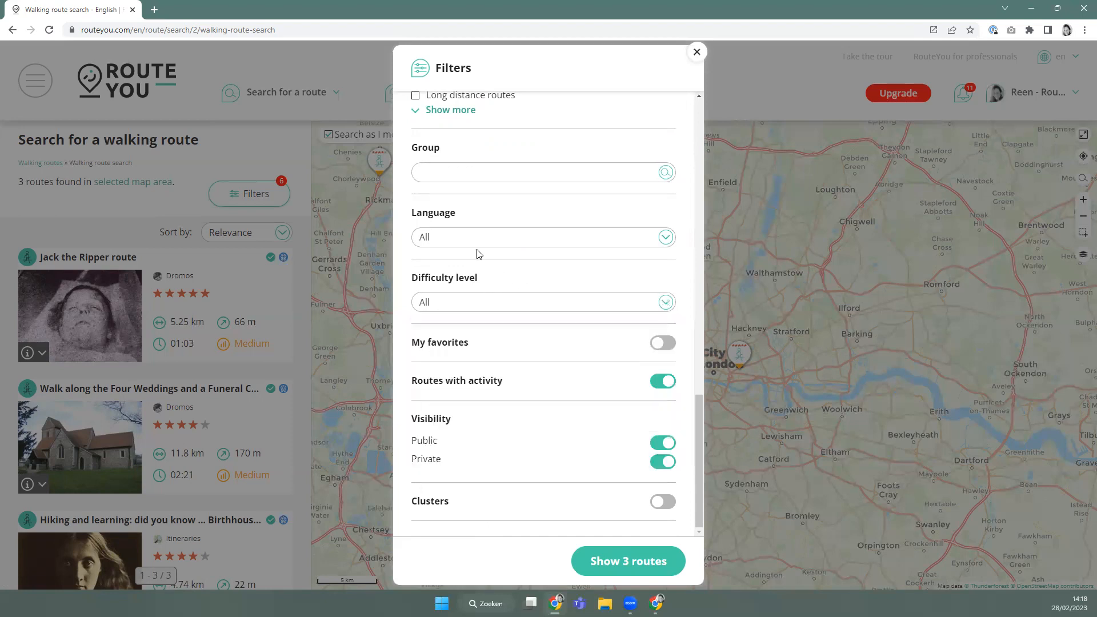
pyautogui.click(447, 246)
pyautogui.click(446, 246)
pyautogui.scroll(1, 474, 480)
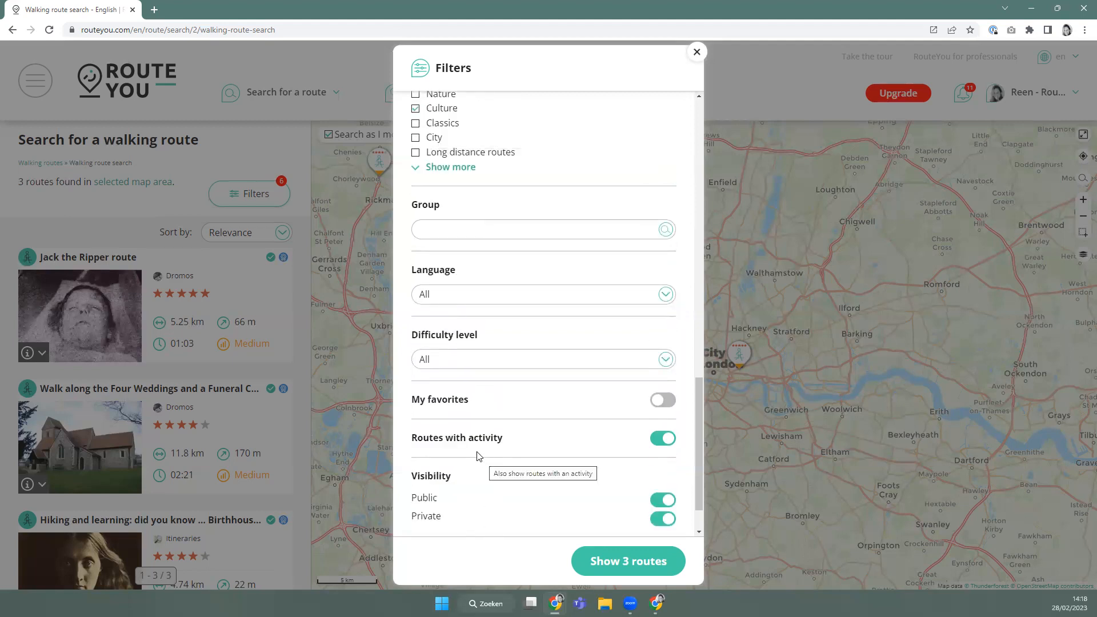
pyautogui.scroll(12, 479, 455)
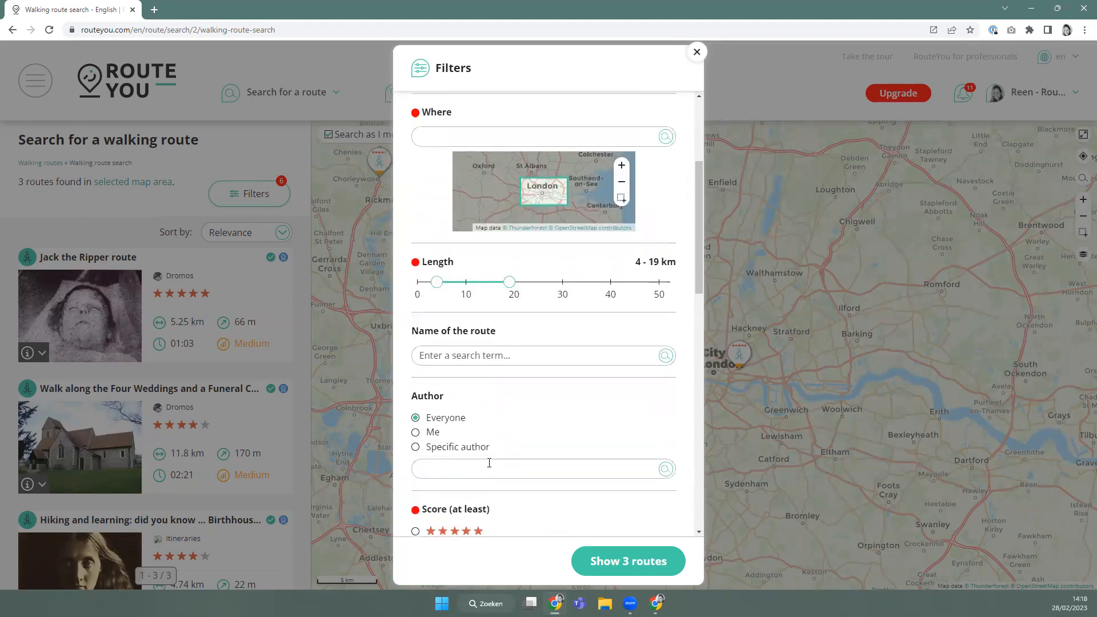
pyautogui.scroll(3, 489, 463)
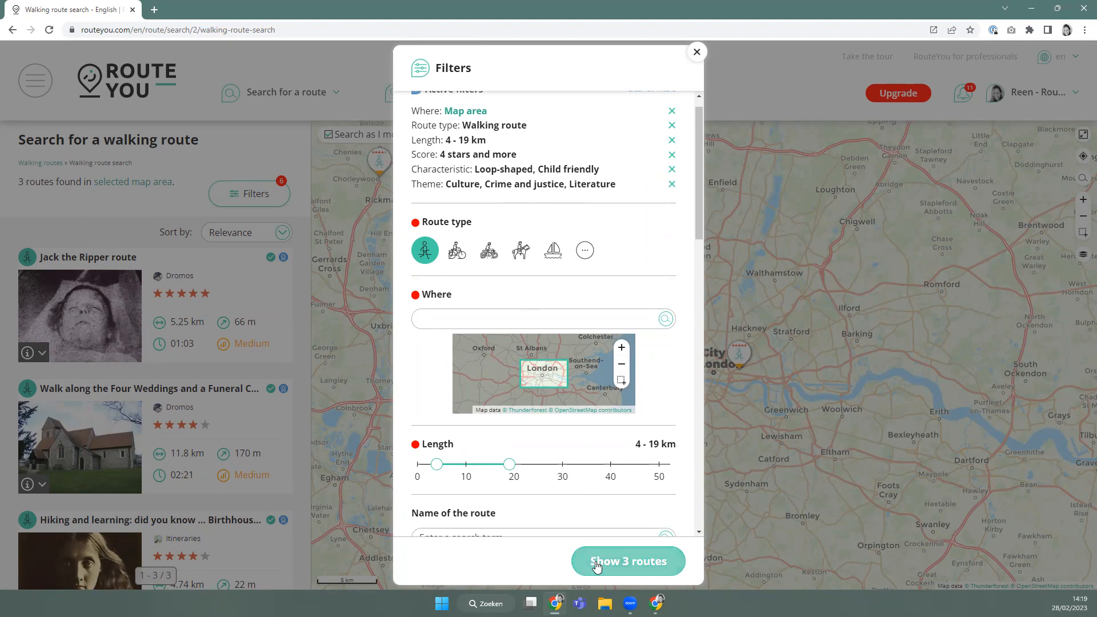
# View the 3 matching routes, then remove the Theme and Characteristic filters to get 89 routes.
pyautogui.click(299, 250)
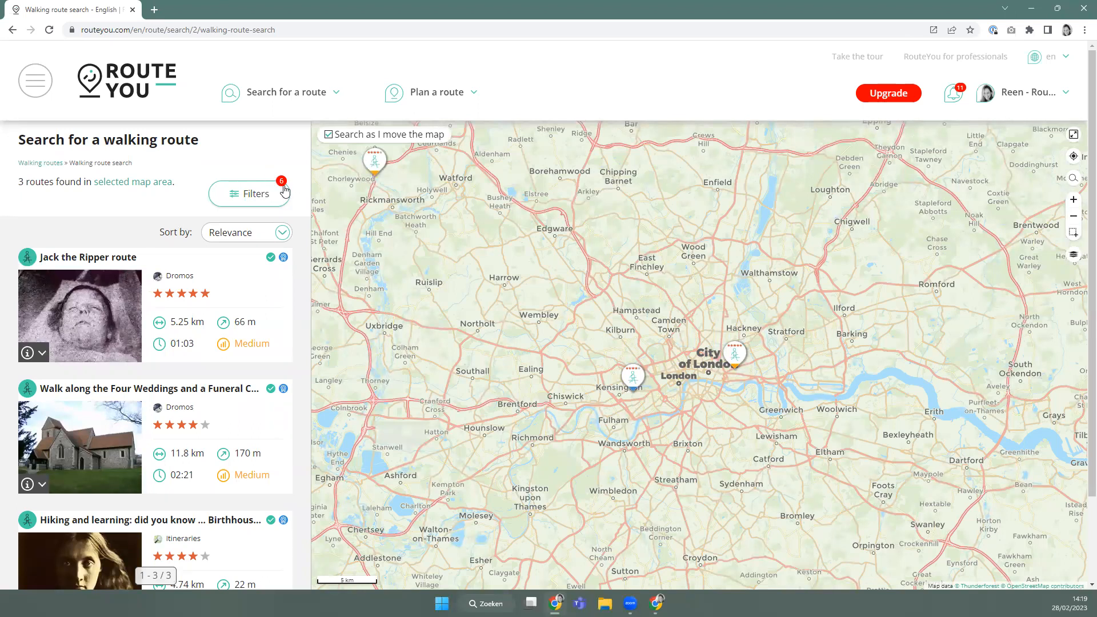
pyautogui.click(255, 202)
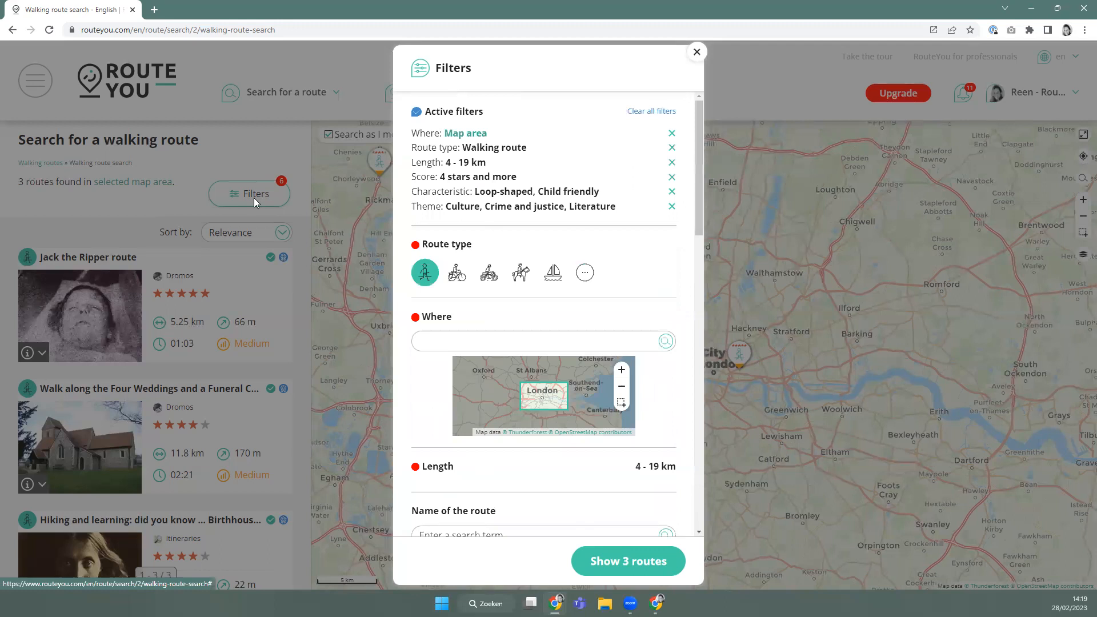
pyautogui.click(672, 207)
pyautogui.click(672, 191)
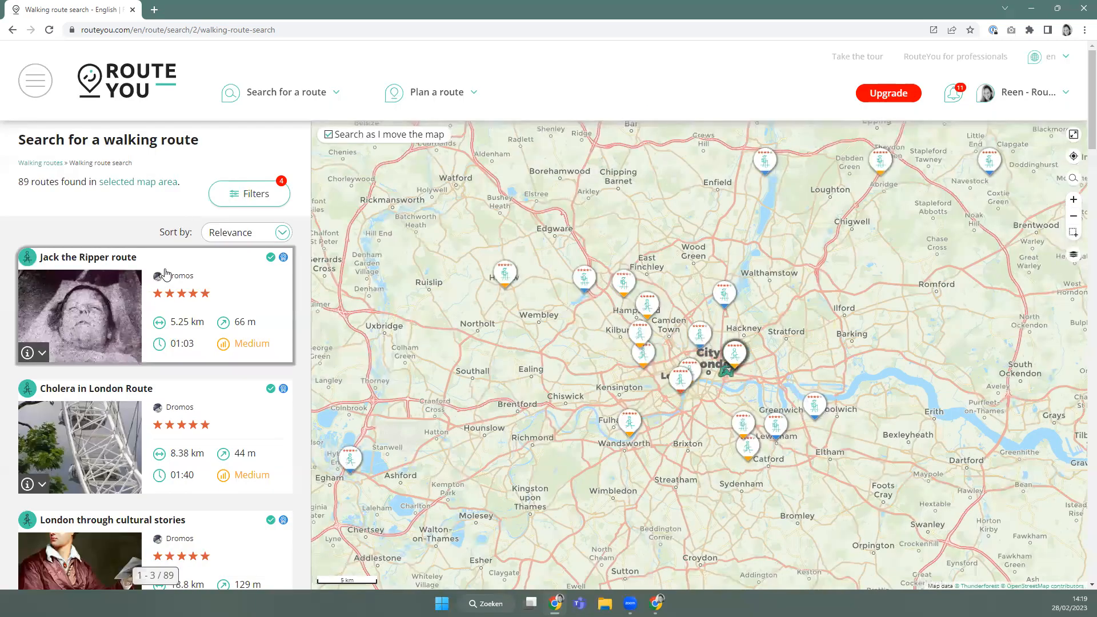
# Preview the Regent's Canal towpath and Highgate Cemetery walks on the map.
pyautogui.scroll(-1, 207, 448)
pyautogui.scroll(1, 180, 366)
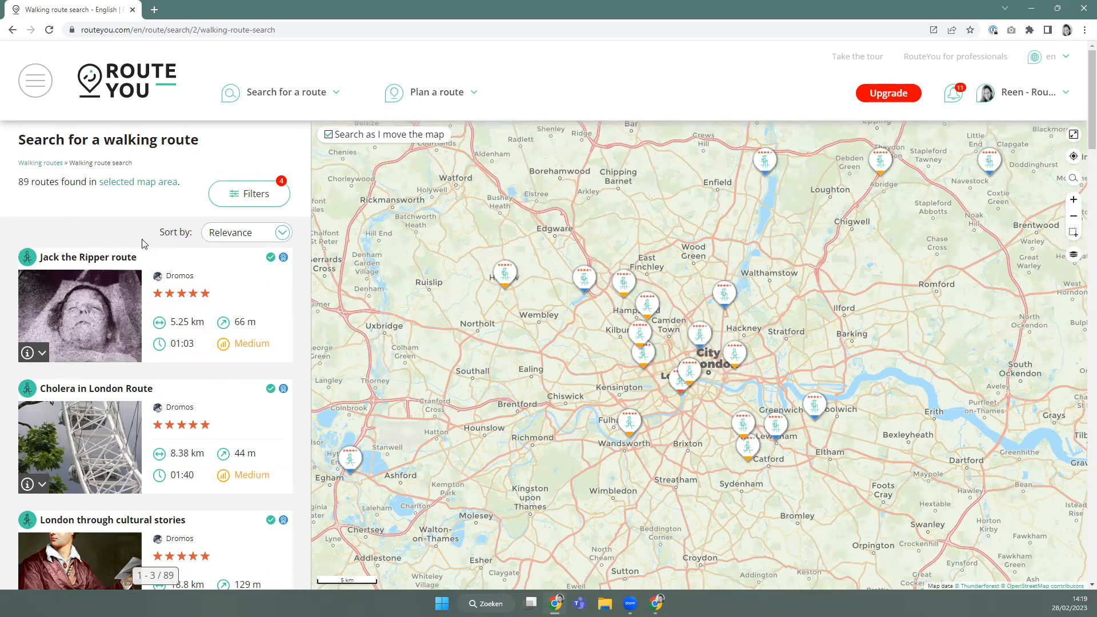
pyautogui.scroll(-5, 82, 274)
pyautogui.scroll(5, 81, 274)
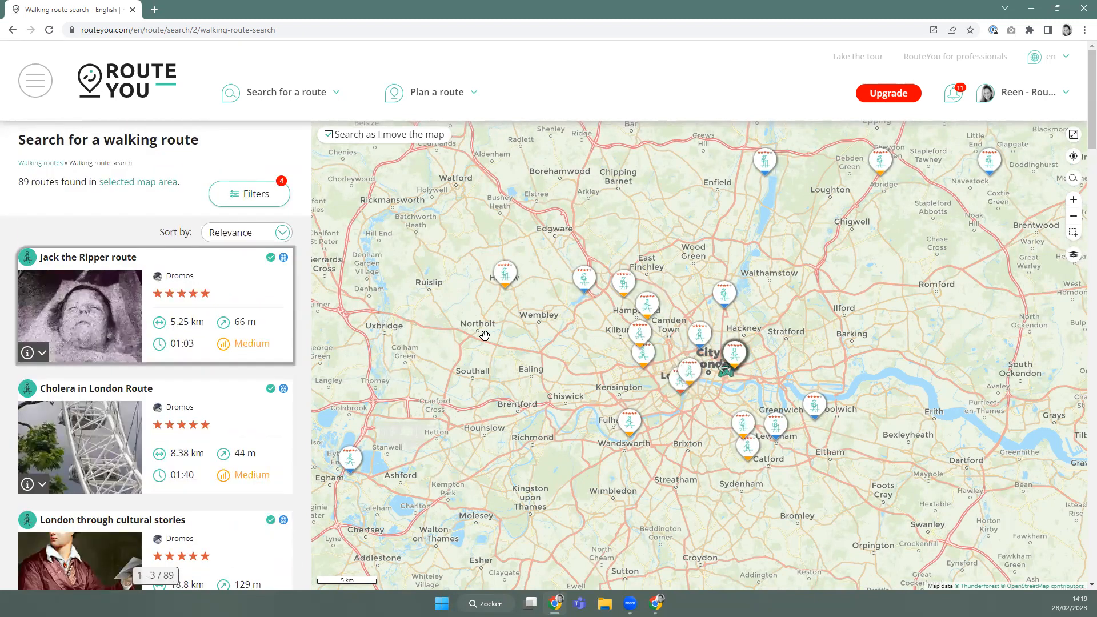
pyautogui.click(697, 342)
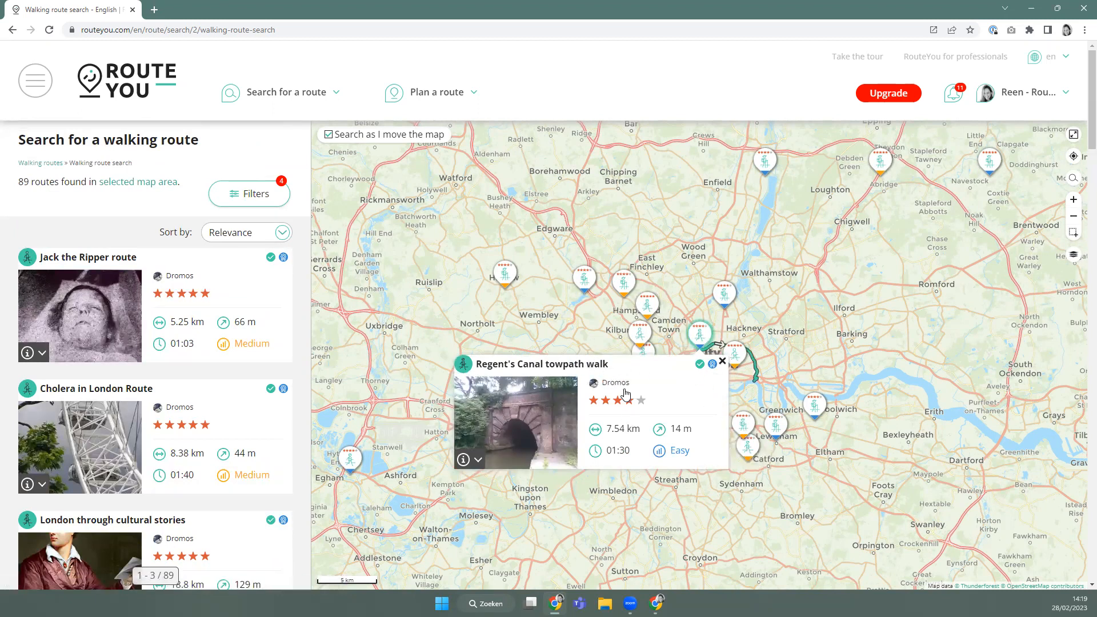
pyautogui.click(647, 310)
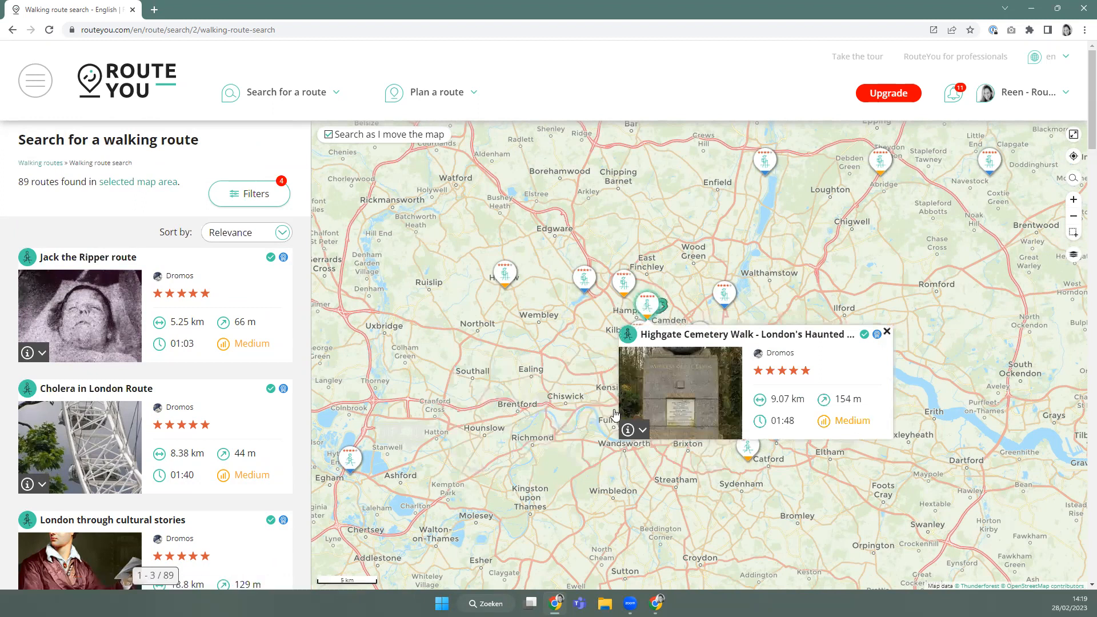
pyautogui.click(887, 332)
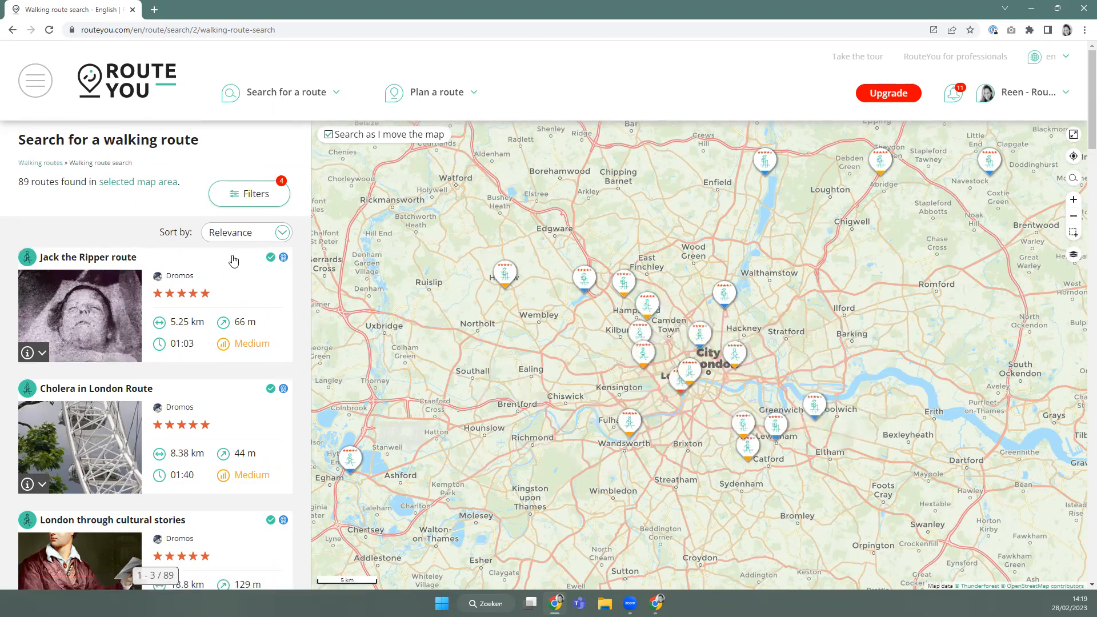
# Try sorting by name, Most viewed, Score and shortest length, then settle on Relevance.
pyautogui.click(240, 235)
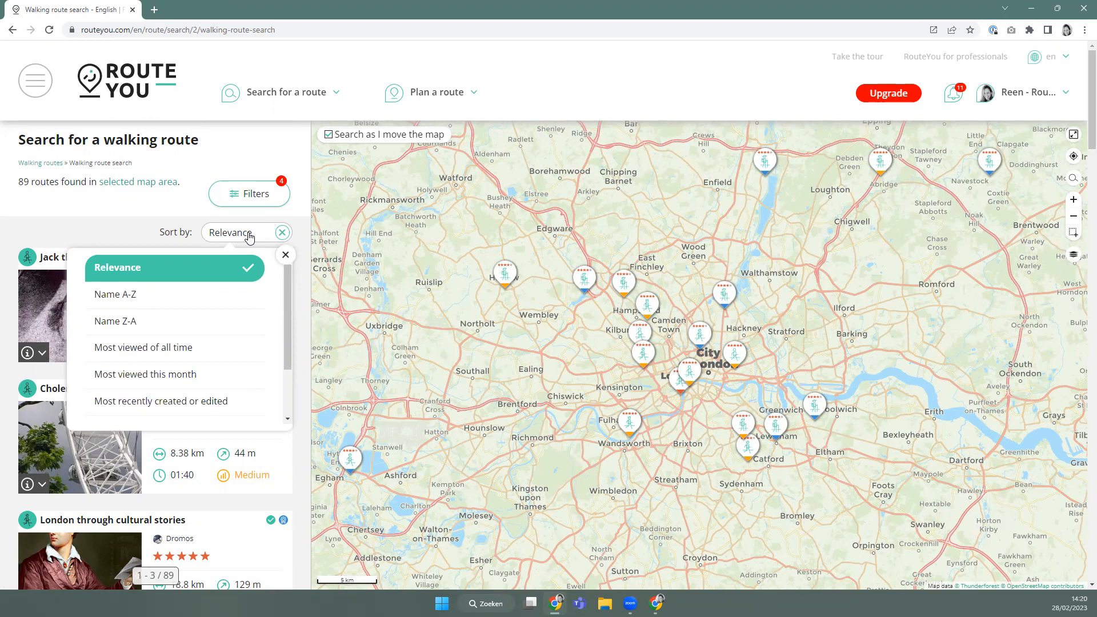
pyautogui.click(154, 300)
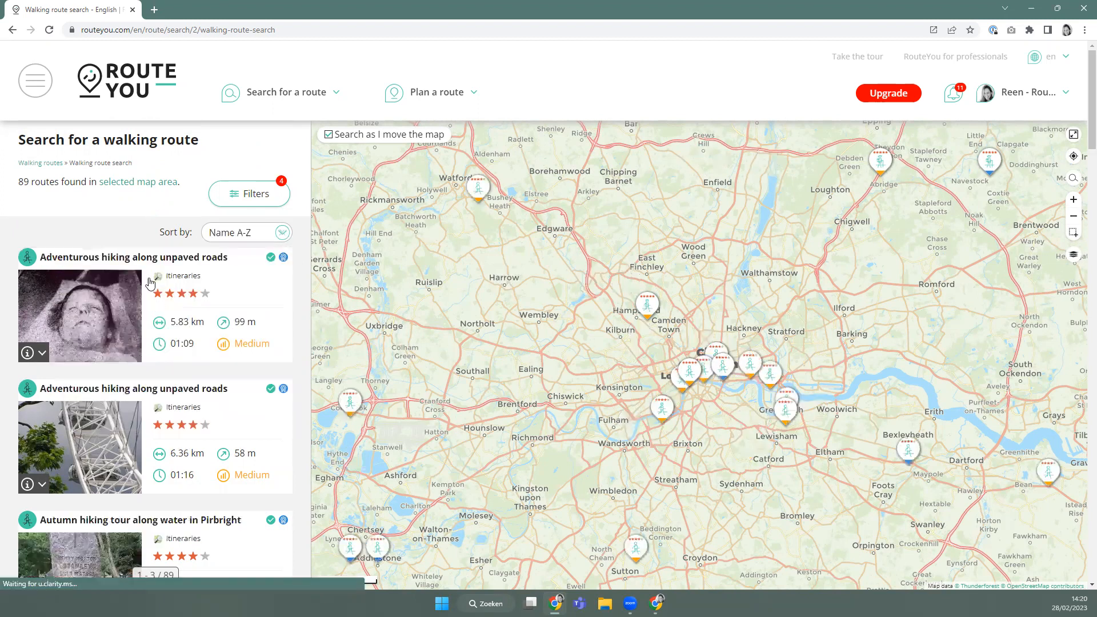
pyautogui.click(243, 233)
pyautogui.click(196, 343)
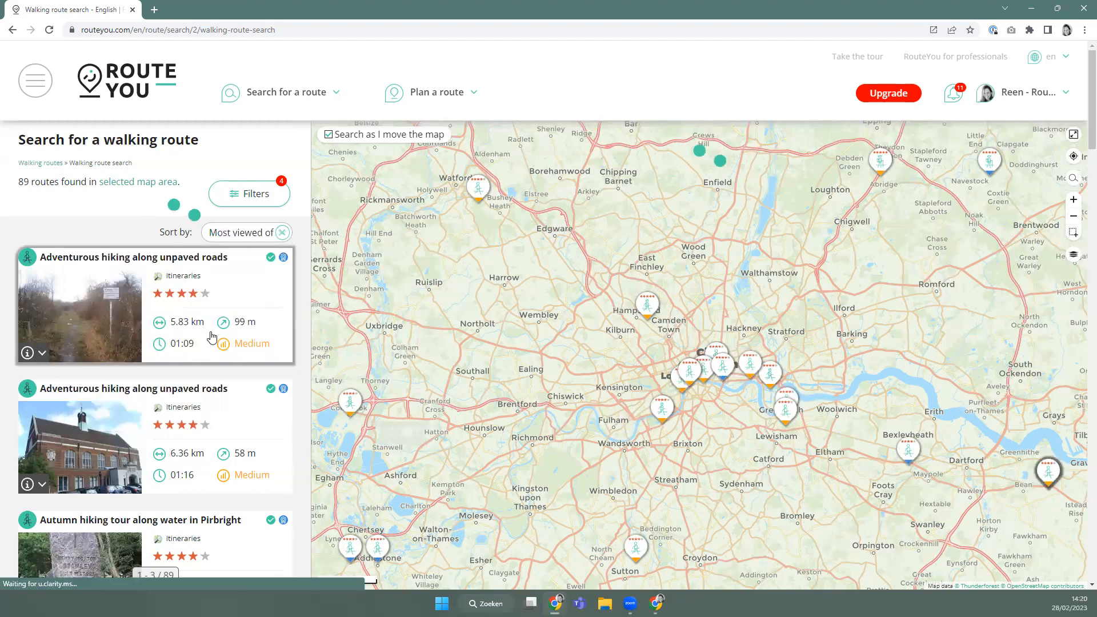
pyautogui.click(257, 230)
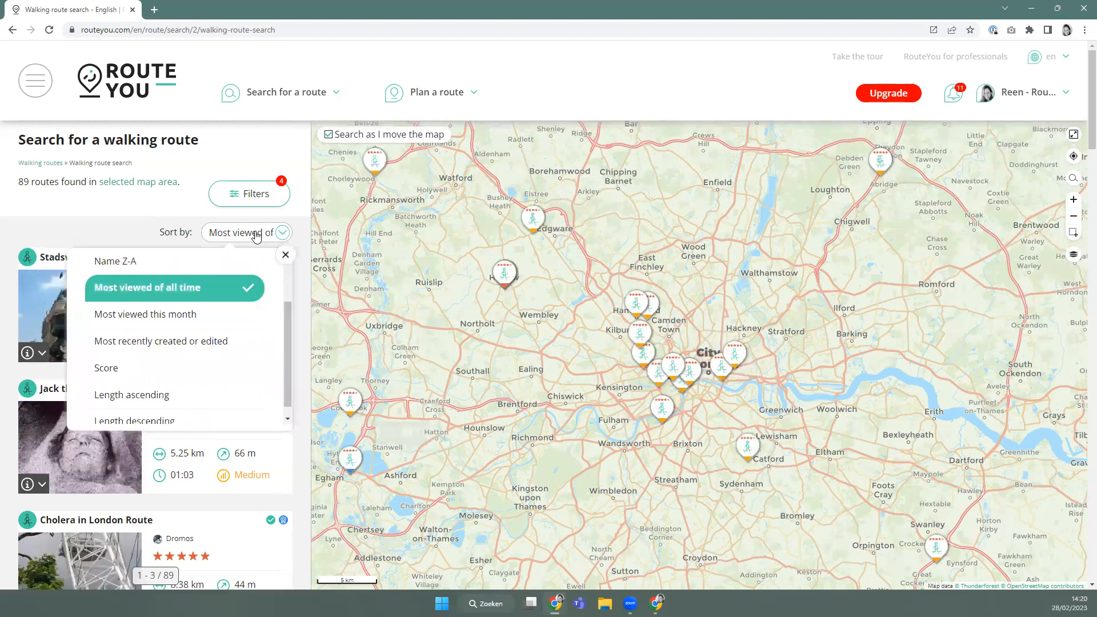
pyautogui.click(160, 367)
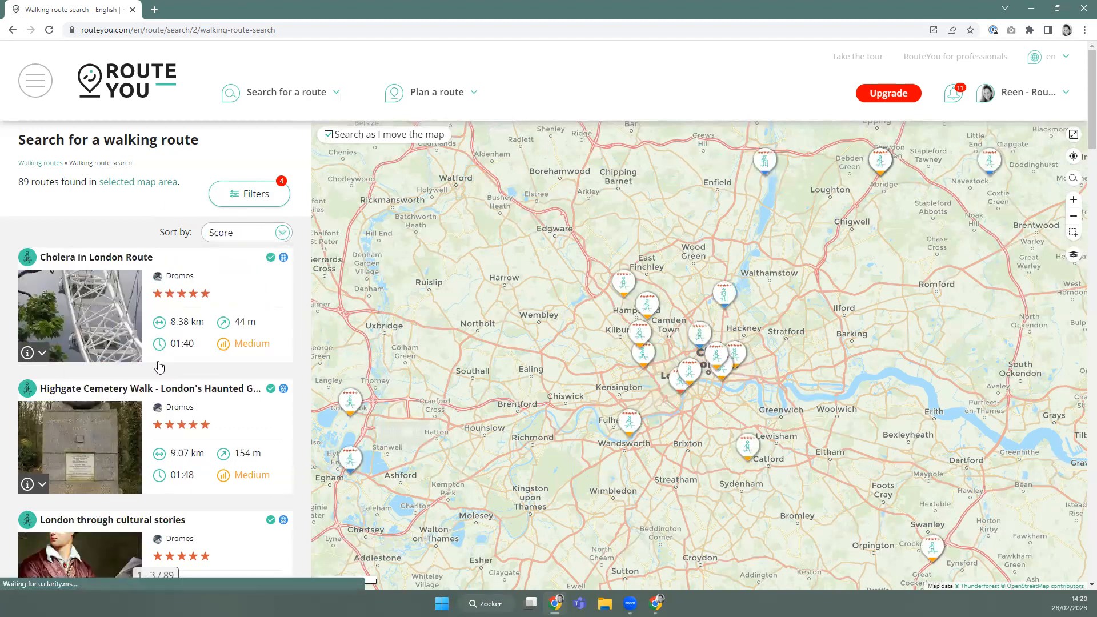
pyautogui.click(239, 232)
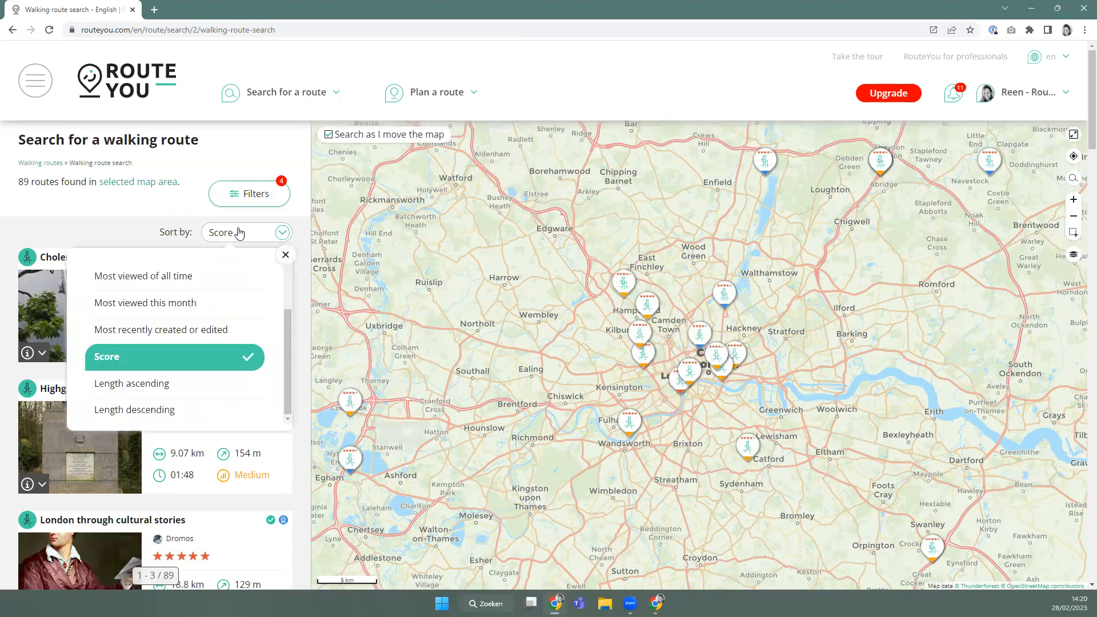
pyautogui.click(157, 383)
pyautogui.click(252, 239)
pyautogui.scroll(4, 156, 288)
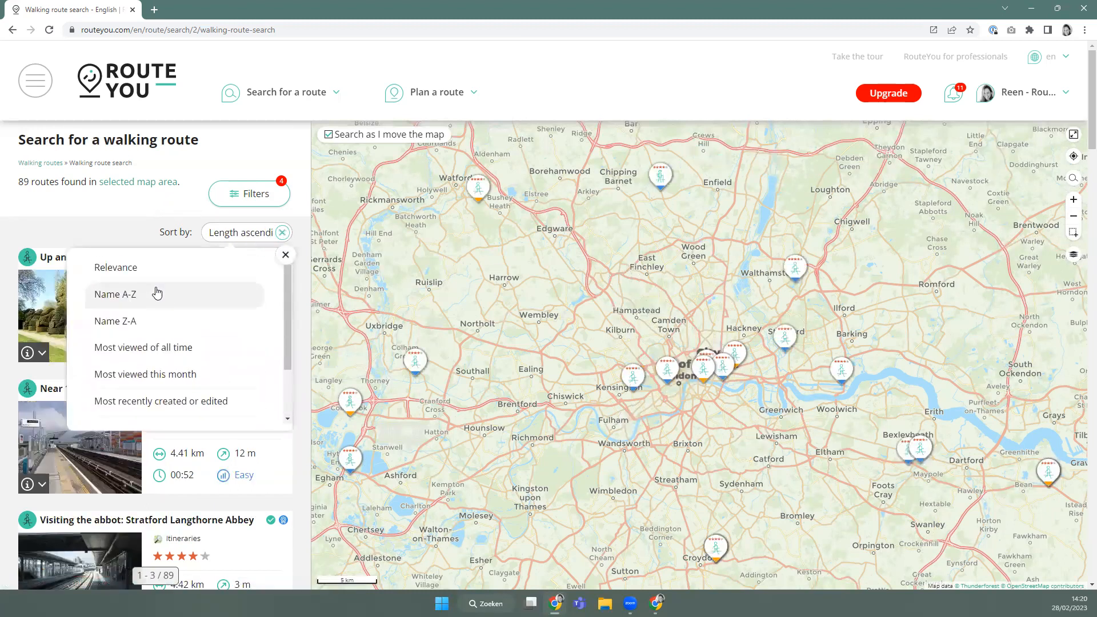
pyautogui.click(156, 277)
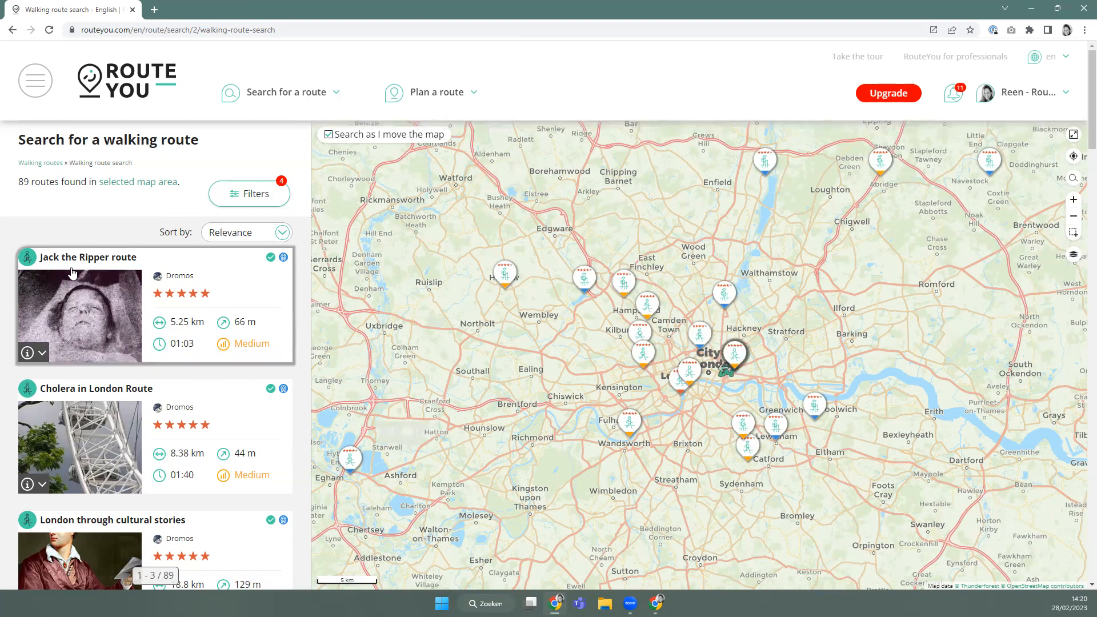
# Open the Jack the Ripper route page and hide its elevation profile to enlarge the map.
pyautogui.click(117, 258)
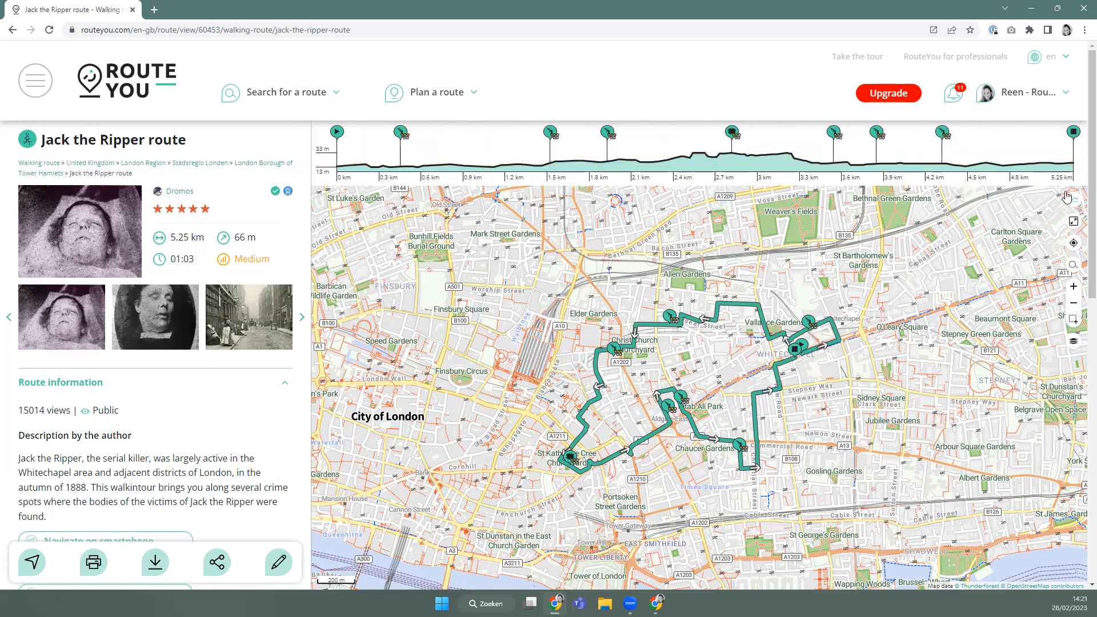
pyautogui.click(1075, 206)
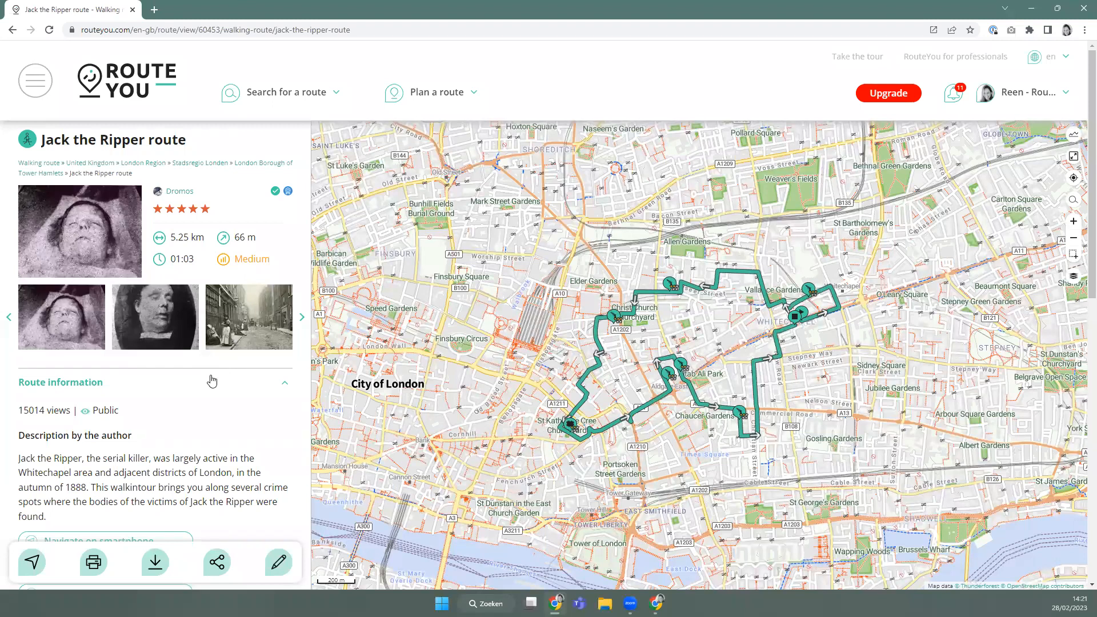
pyautogui.scroll(-2, 86, 384)
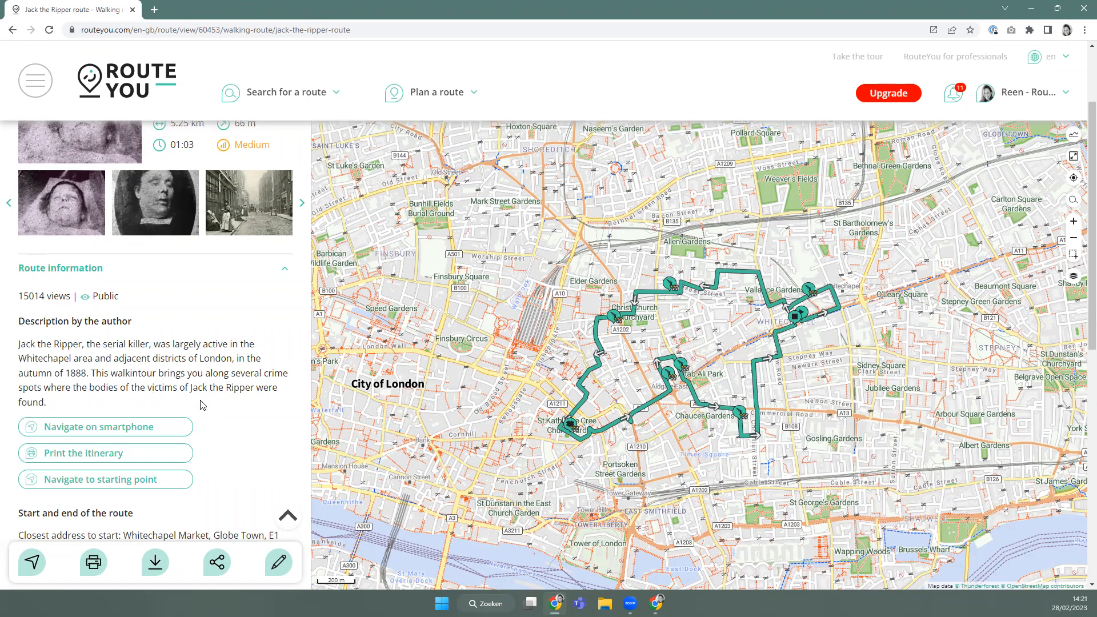
pyautogui.scroll(-2, 199, 404)
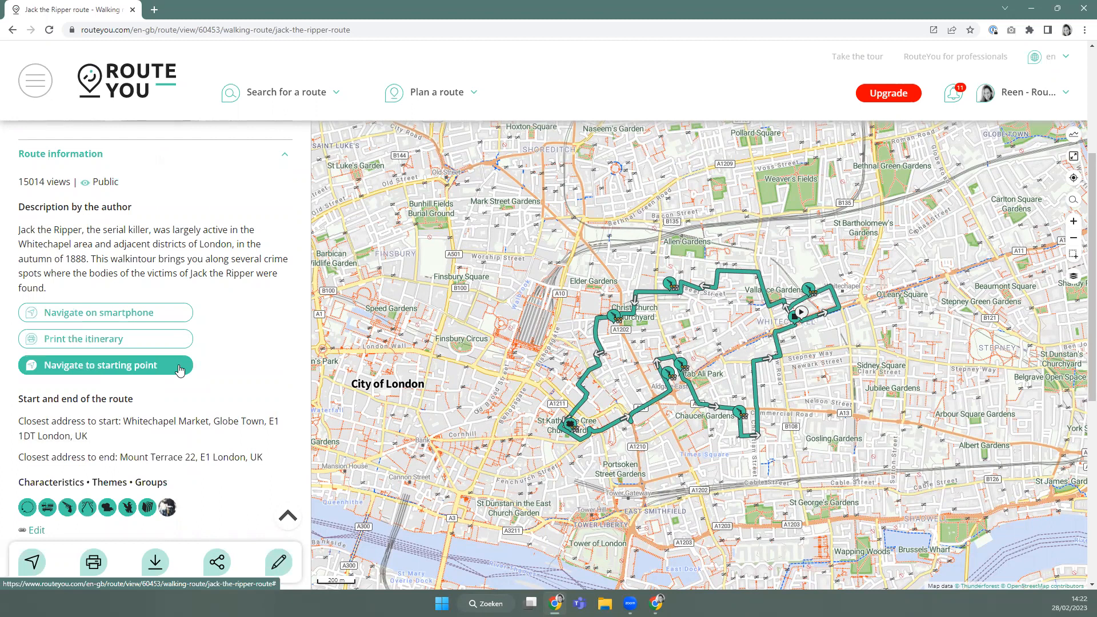
pyautogui.scroll(-2, 180, 370)
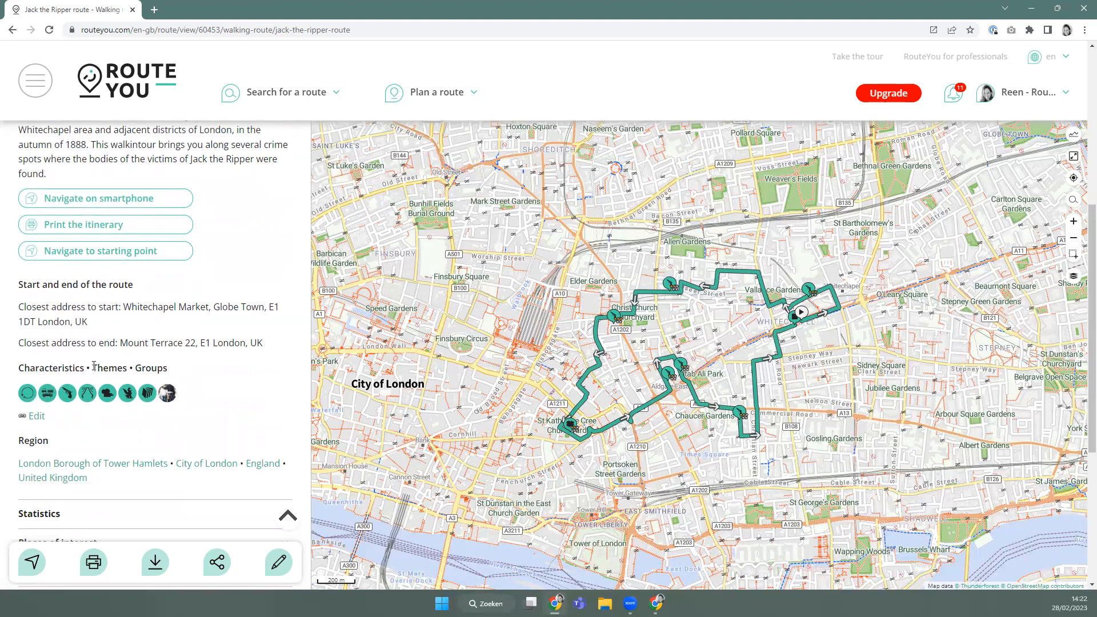
pyautogui.moveTo(48, 402)
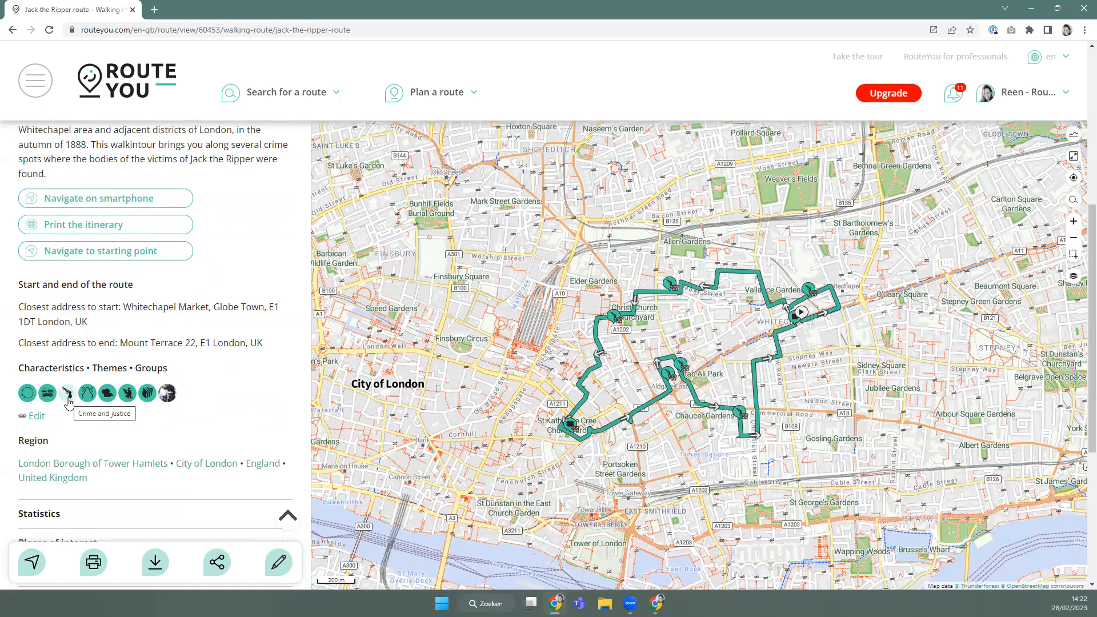
pyautogui.scroll(-1, 68, 403)
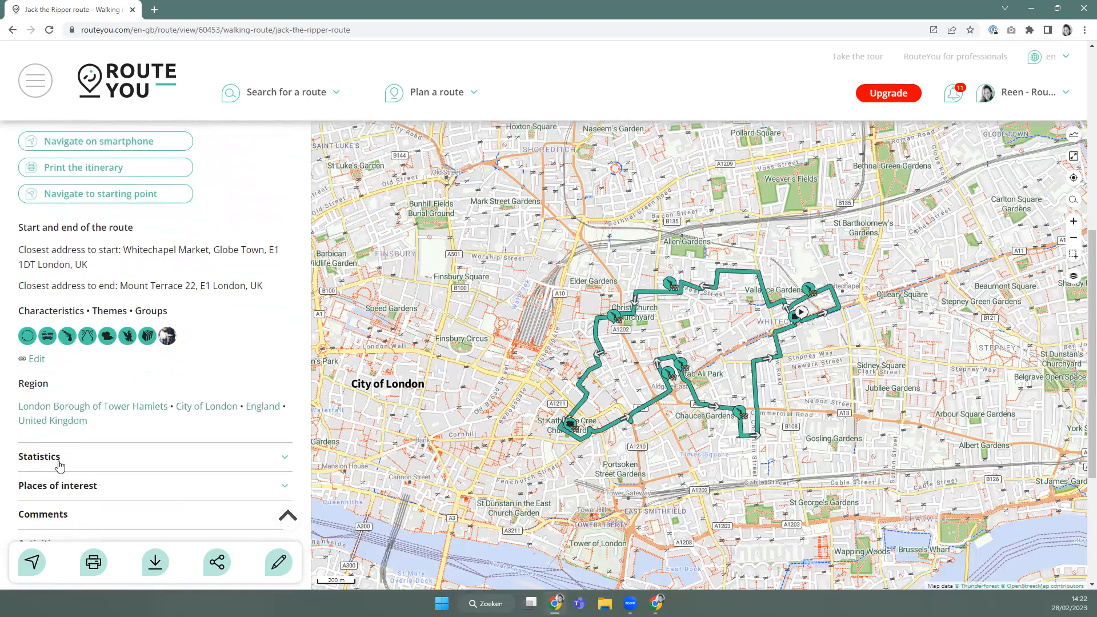
pyautogui.scroll(5, 68, 439)
# Collapse Route information, and expand then collapse the Statistics section.
pyautogui.click(70, 272)
pyautogui.click(55, 298)
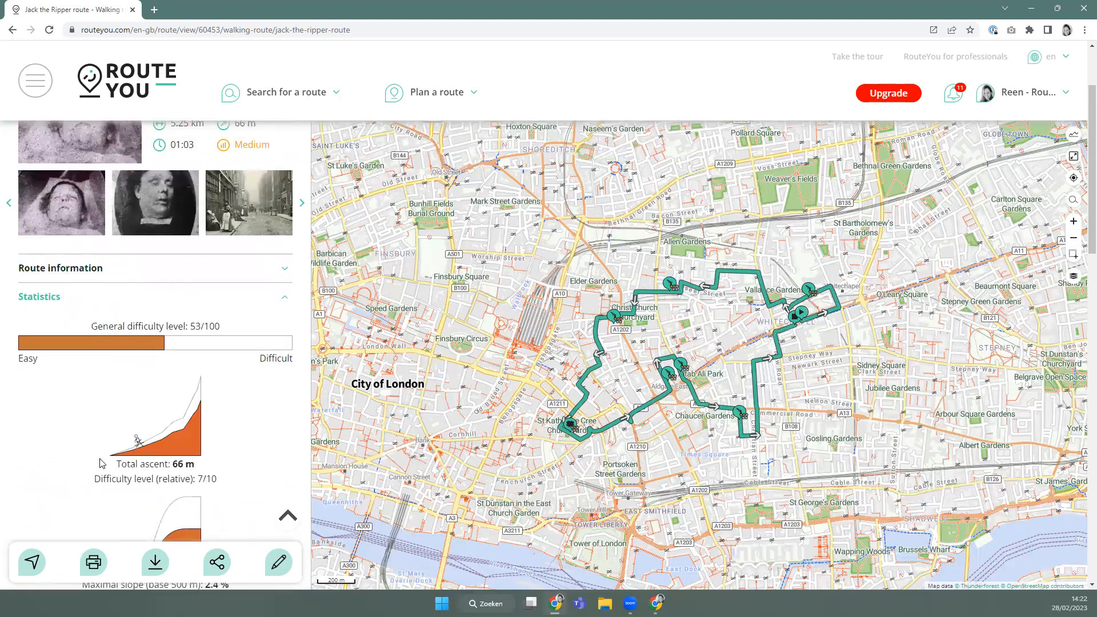
pyautogui.scroll(-3, 154, 291)
pyautogui.scroll(-4, 154, 292)
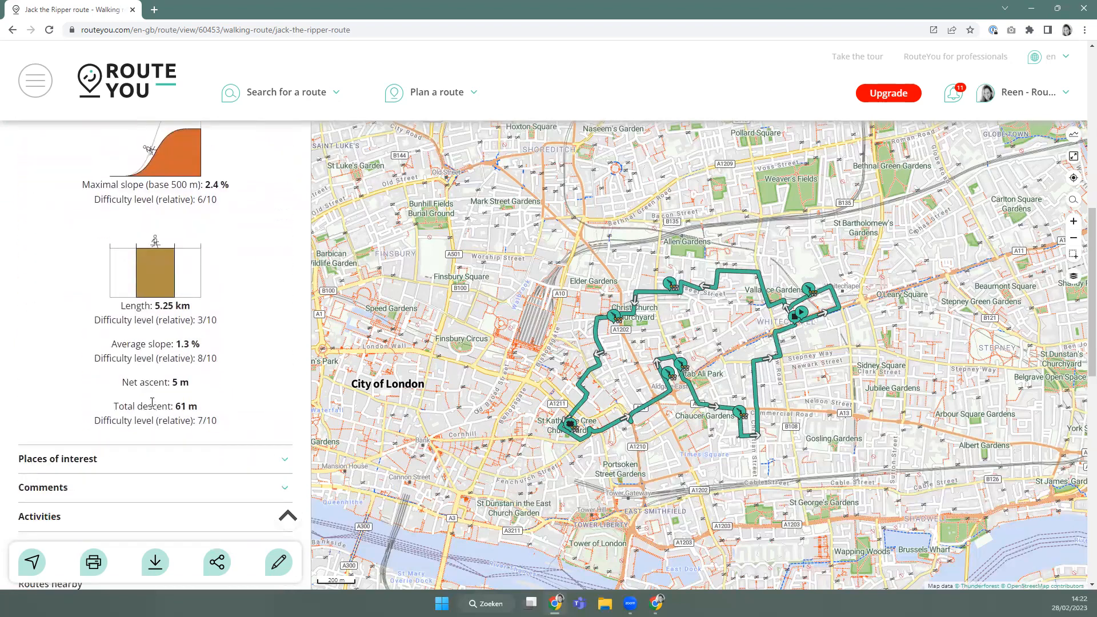
pyautogui.scroll(5, 152, 403)
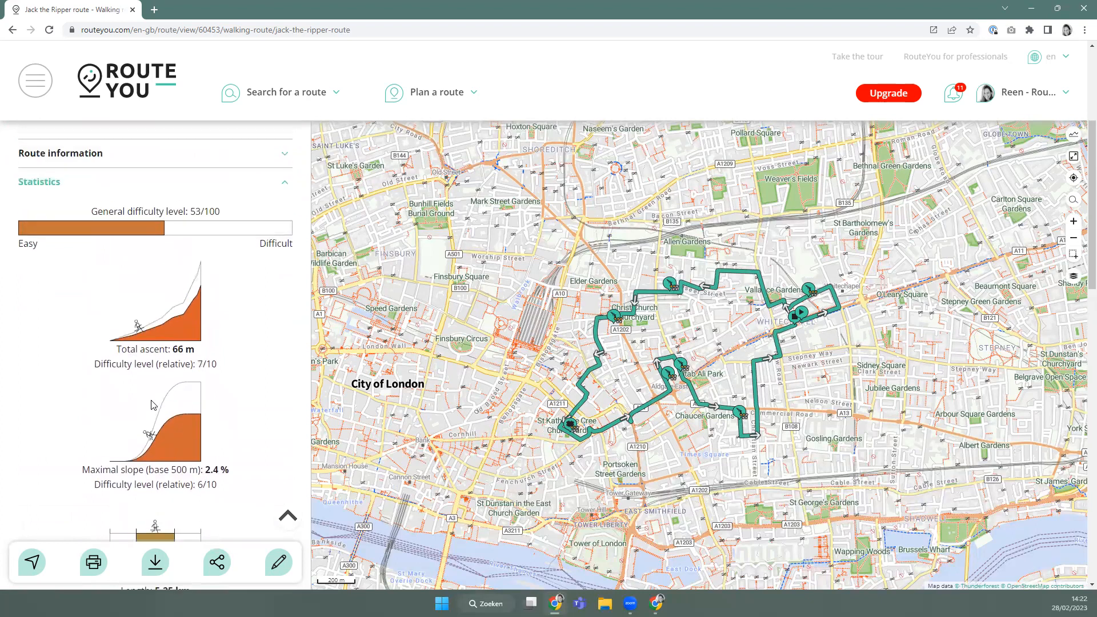
pyautogui.click(35, 184)
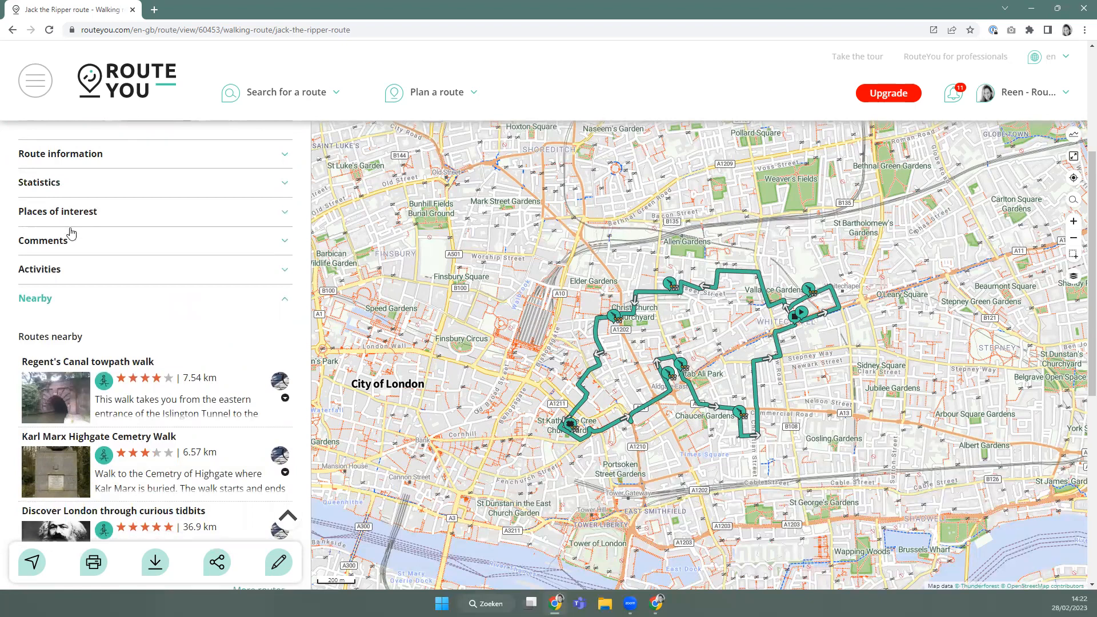
# View the Handbury Street, 29 map marker's details, then close them.
pyautogui.moveTo(673, 286)
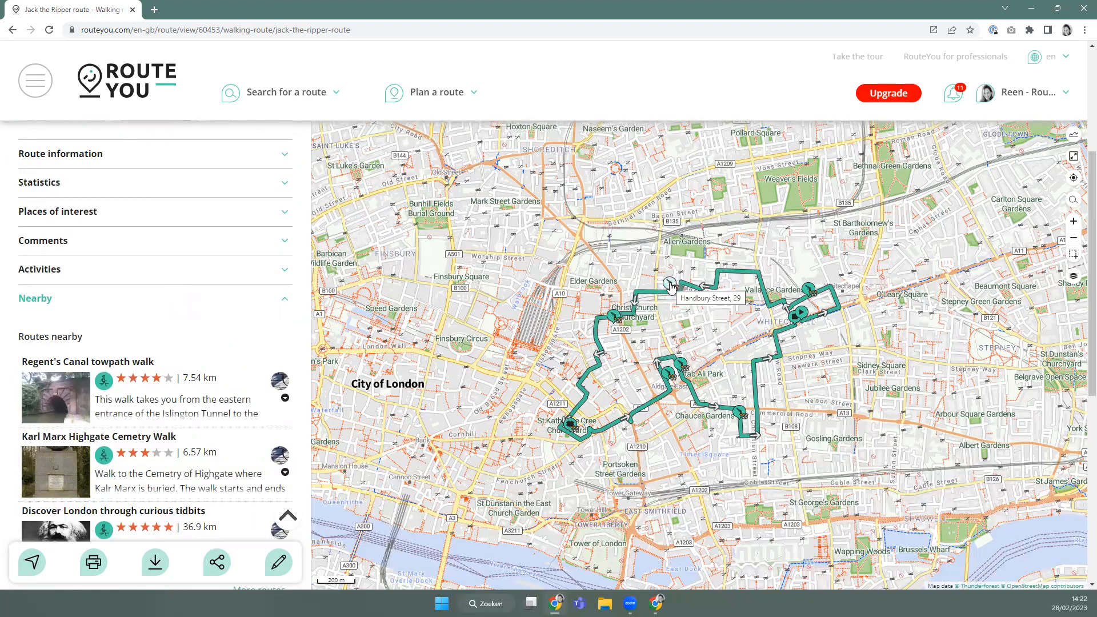
pyautogui.click(670, 286)
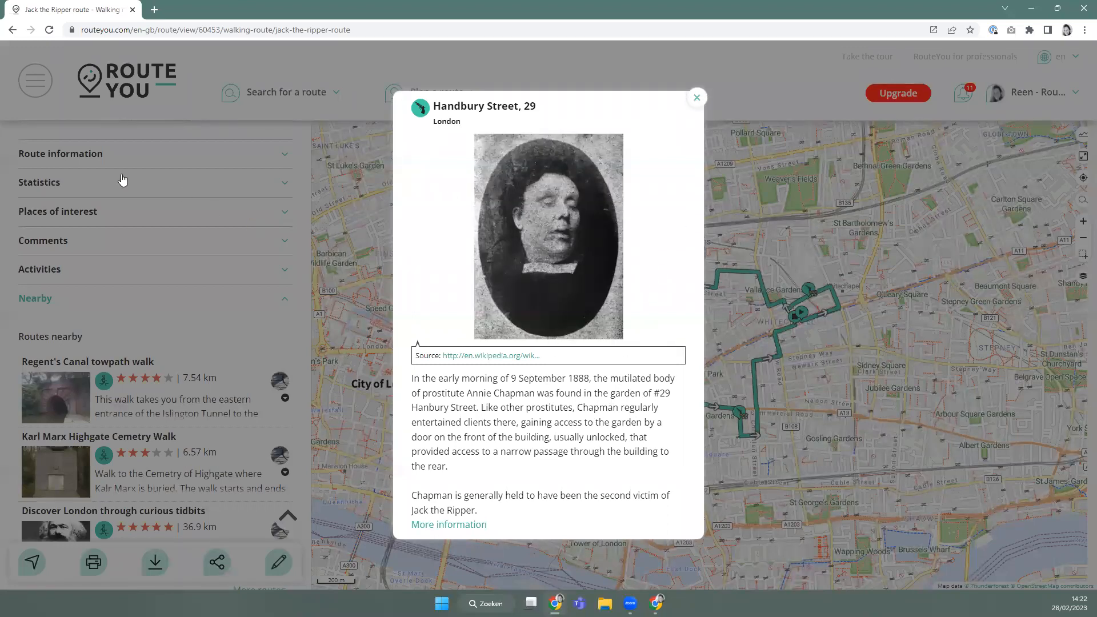
pyautogui.click(35, 221)
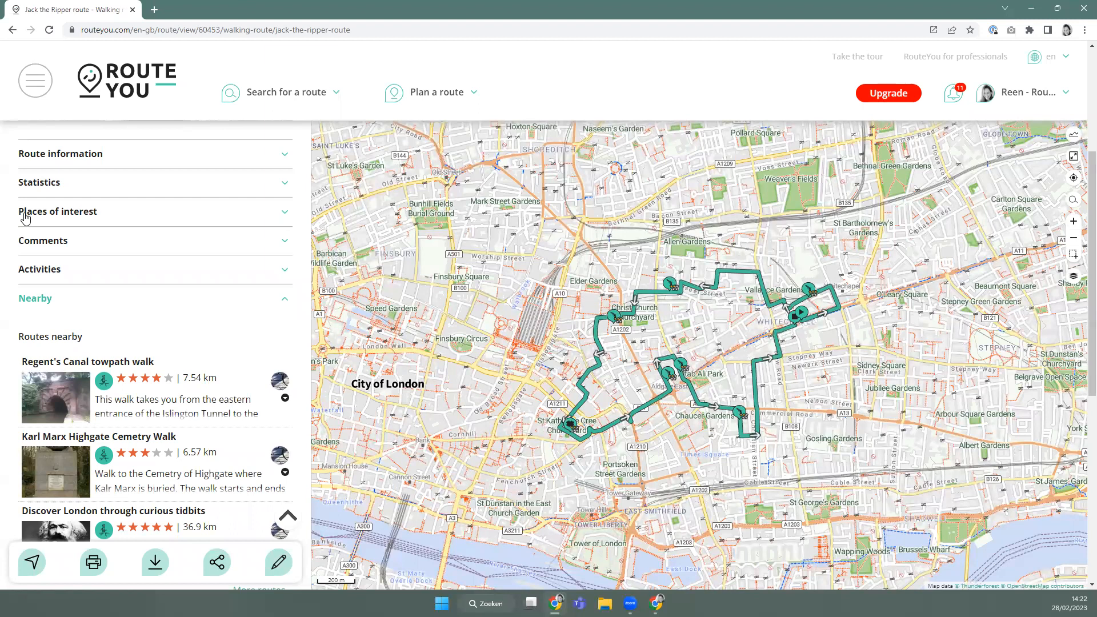
# Expand Places of interest and read through Durward Street, Handbury Street, 29 and Dorset Street 13.
pyautogui.click(32, 217)
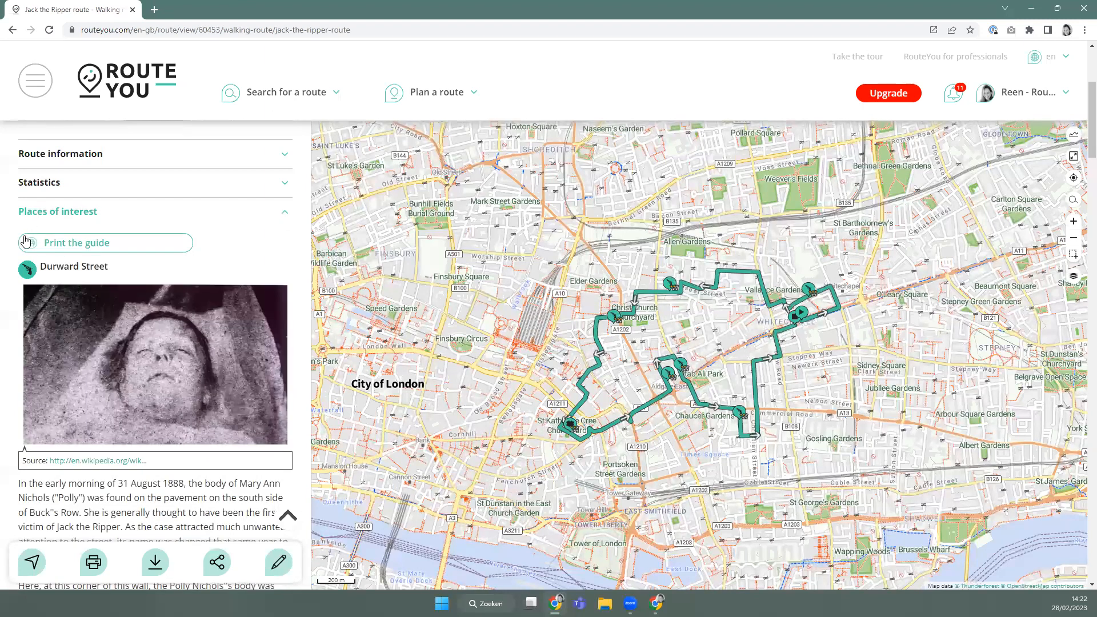
pyautogui.scroll(-4, 105, 327)
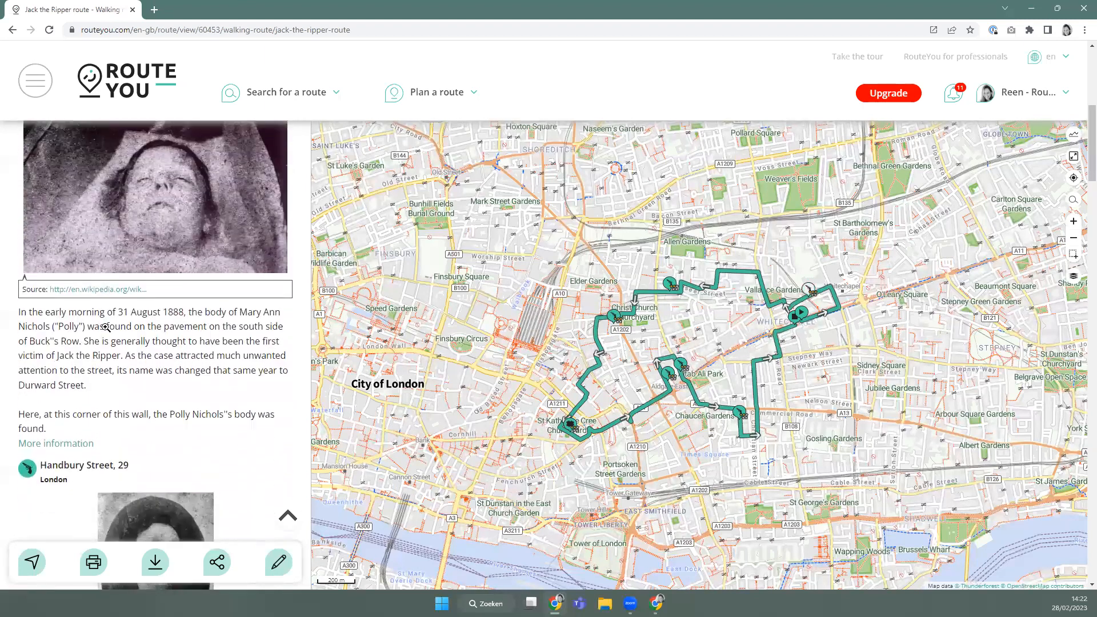
pyautogui.scroll(-1, 106, 327)
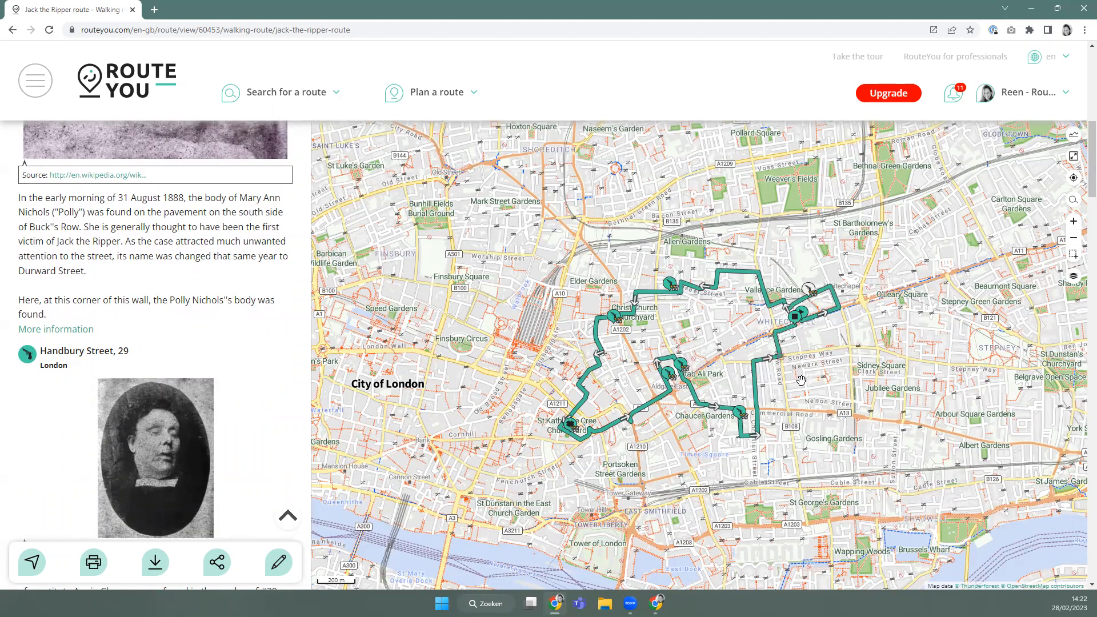
pyautogui.scroll(2, 201, 369)
pyautogui.scroll(-2, 201, 368)
pyautogui.scroll(-1, 201, 366)
pyautogui.scroll(5, 201, 363)
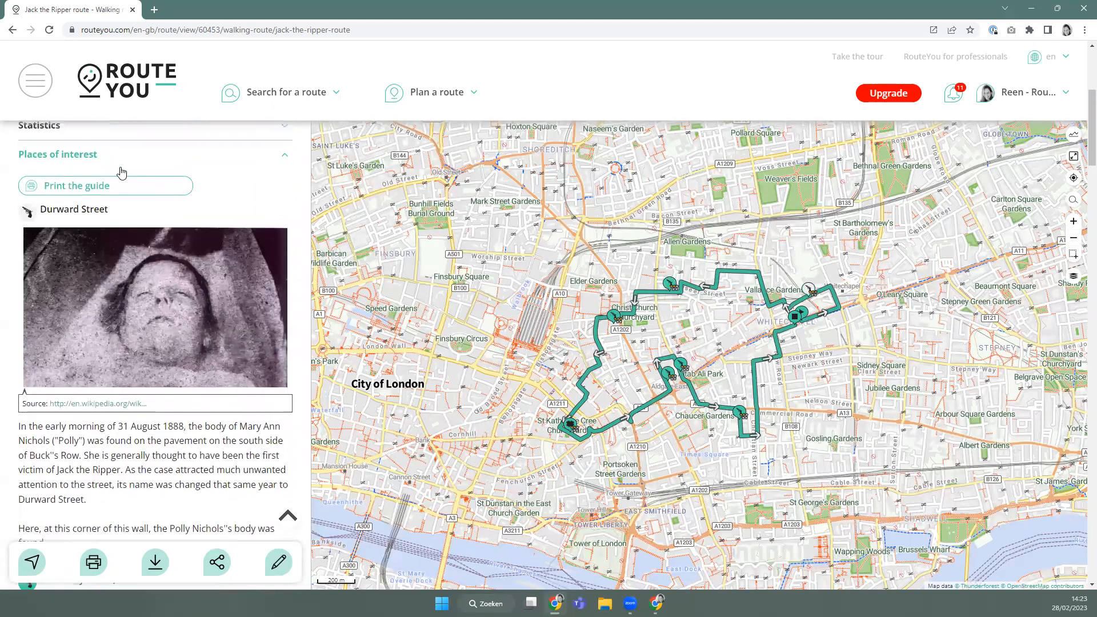
pyautogui.scroll(-4, 112, 358)
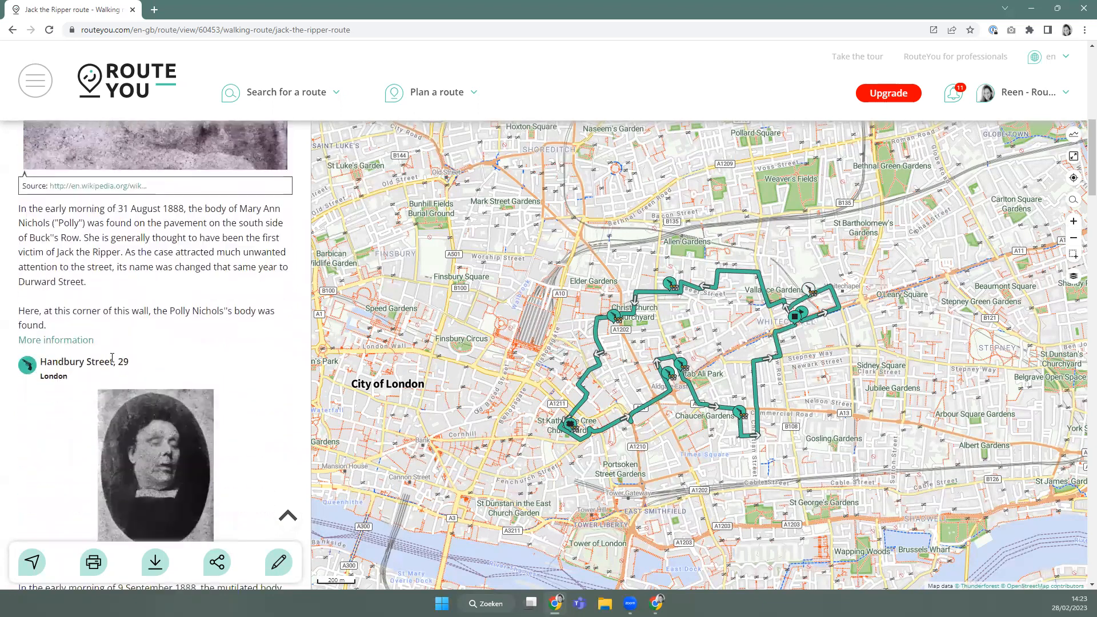
pyautogui.scroll(-1, 133, 343)
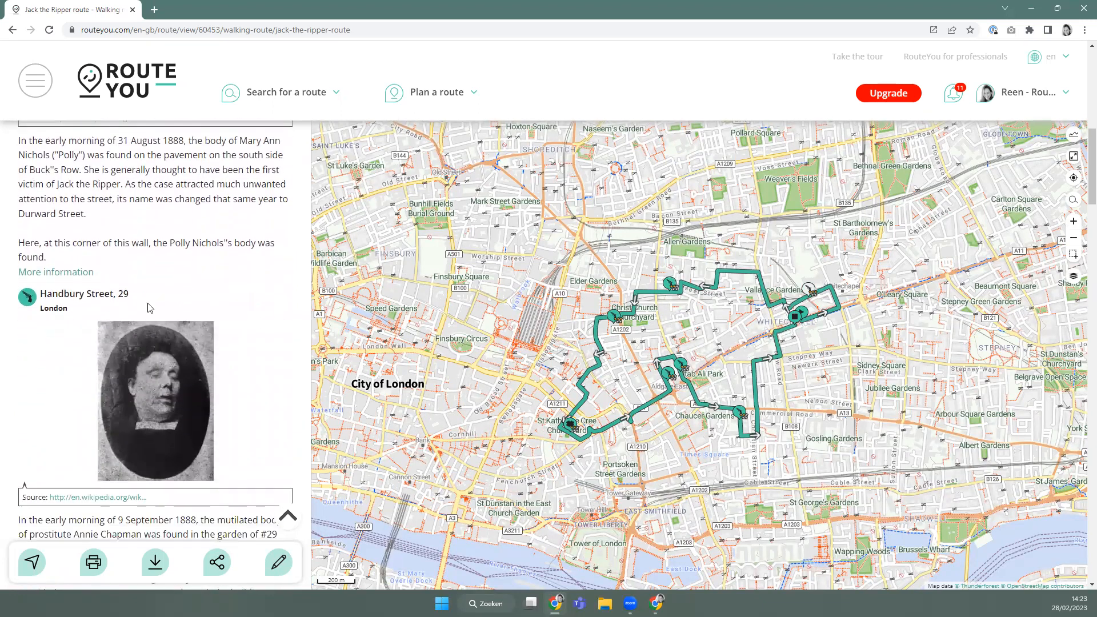
pyautogui.scroll(-1, 176, 294)
pyautogui.scroll(-8, 176, 296)
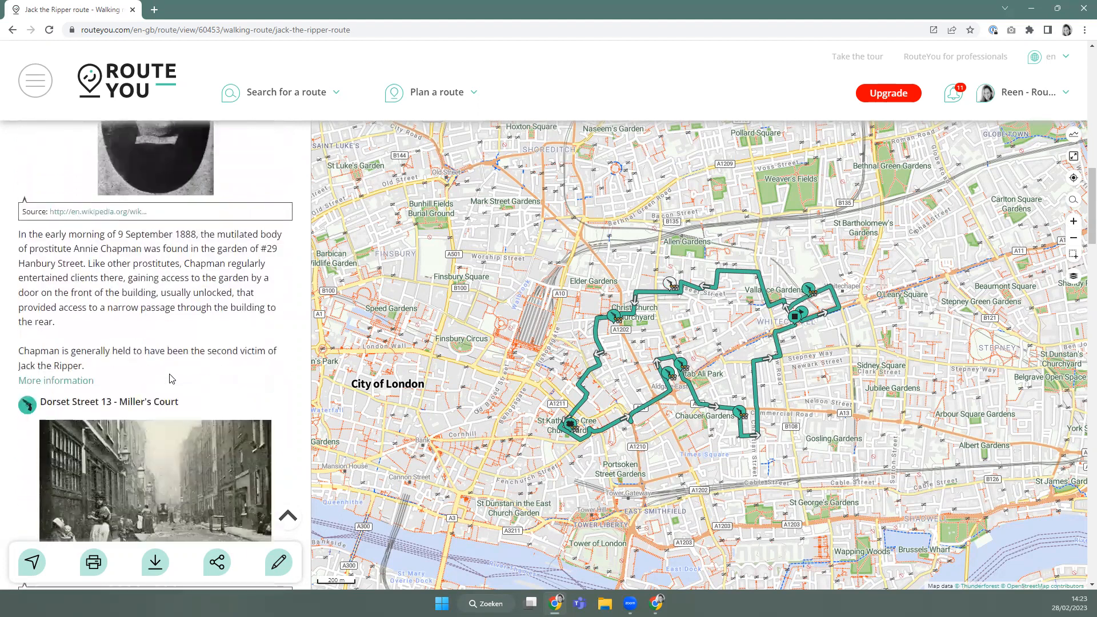
pyautogui.scroll(6, 173, 377)
pyautogui.scroll(10, 173, 377)
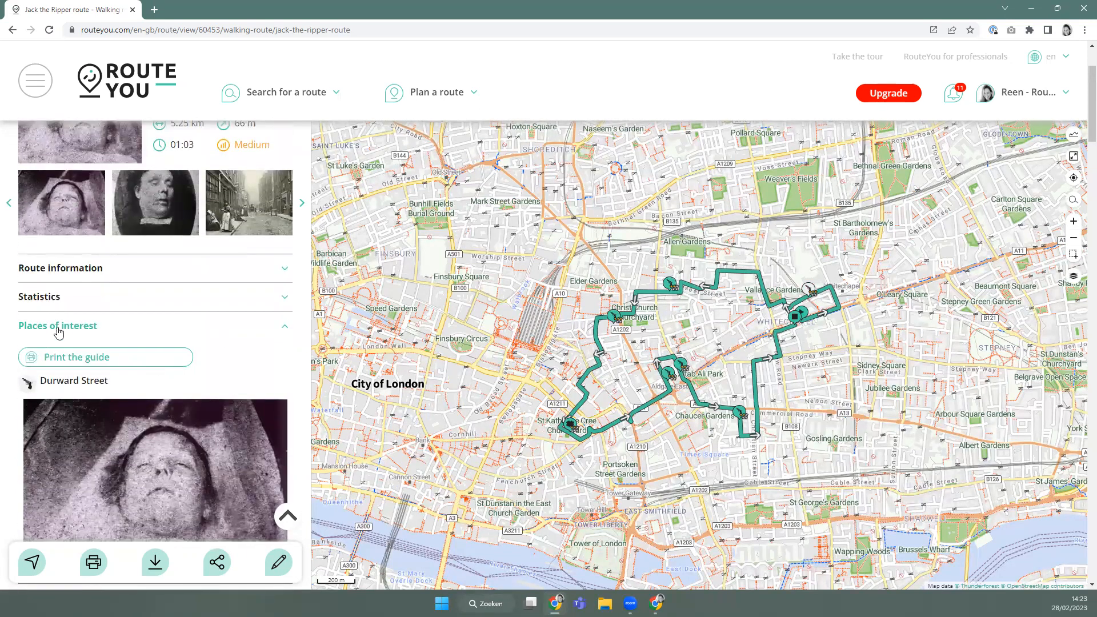
# Collapse Places of interest and open Comments to read the StarTracker analysis of roads.
pyautogui.click(58, 327)
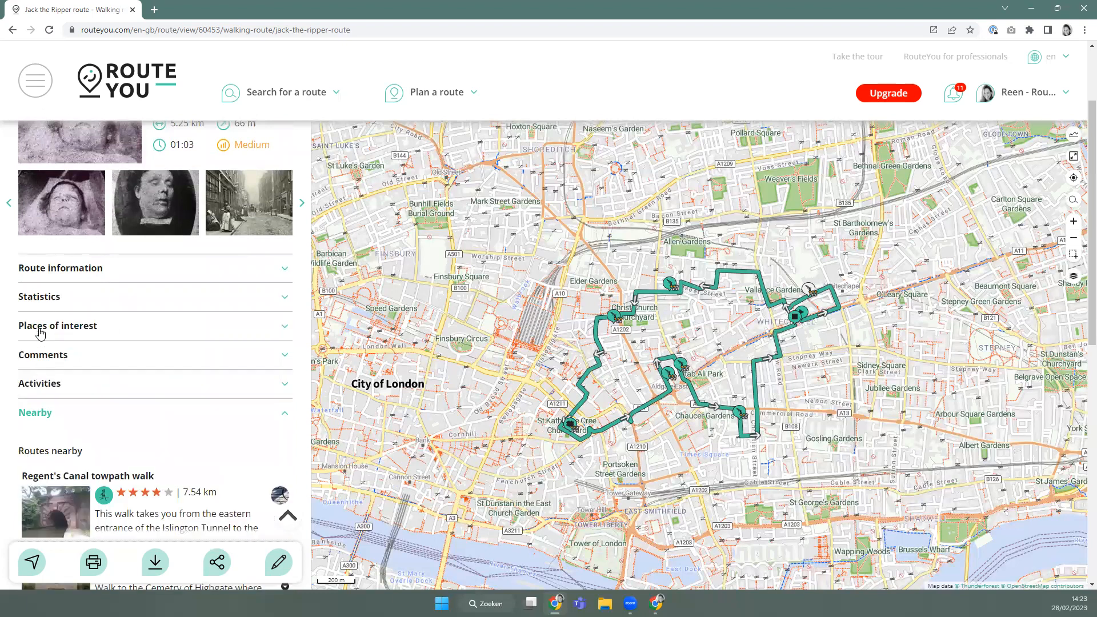
pyautogui.click(52, 357)
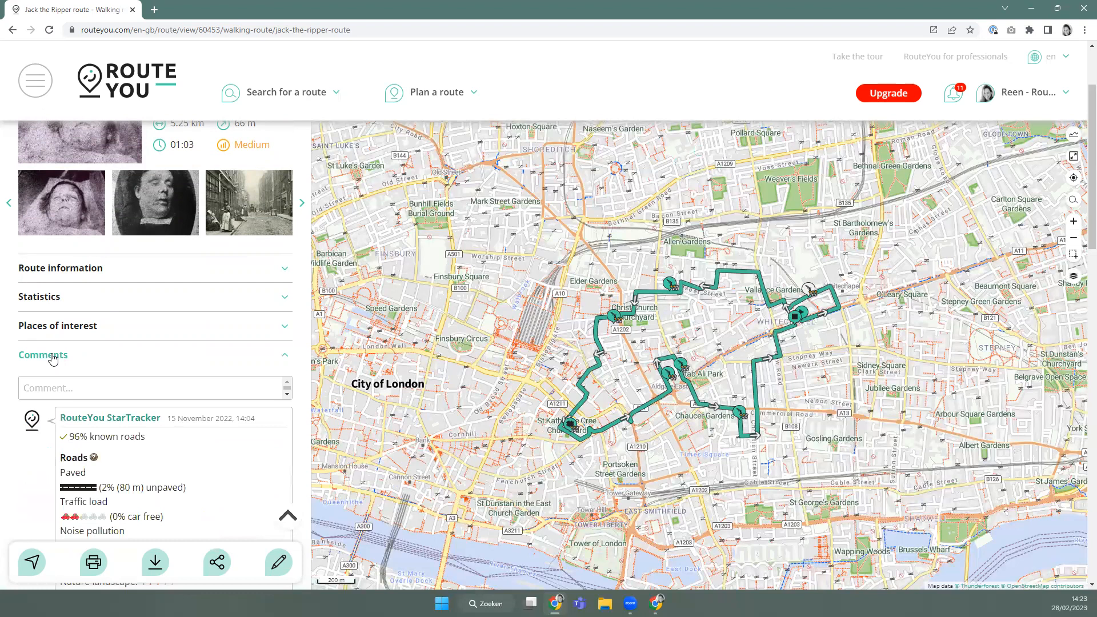
pyautogui.scroll(-3, 52, 358)
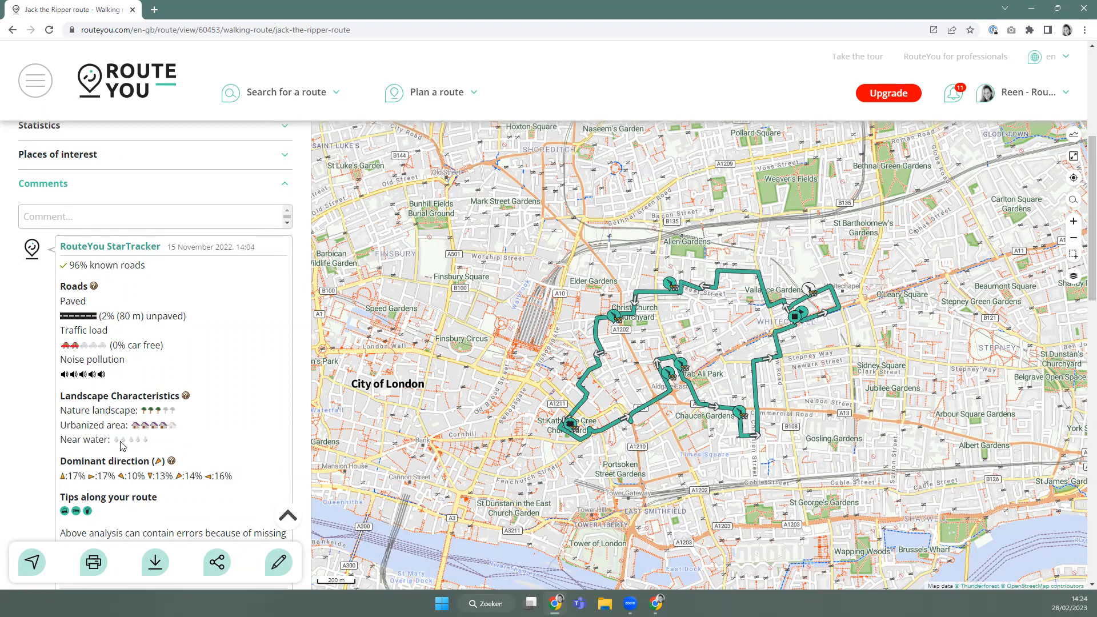
pyautogui.scroll(1, 55, 217)
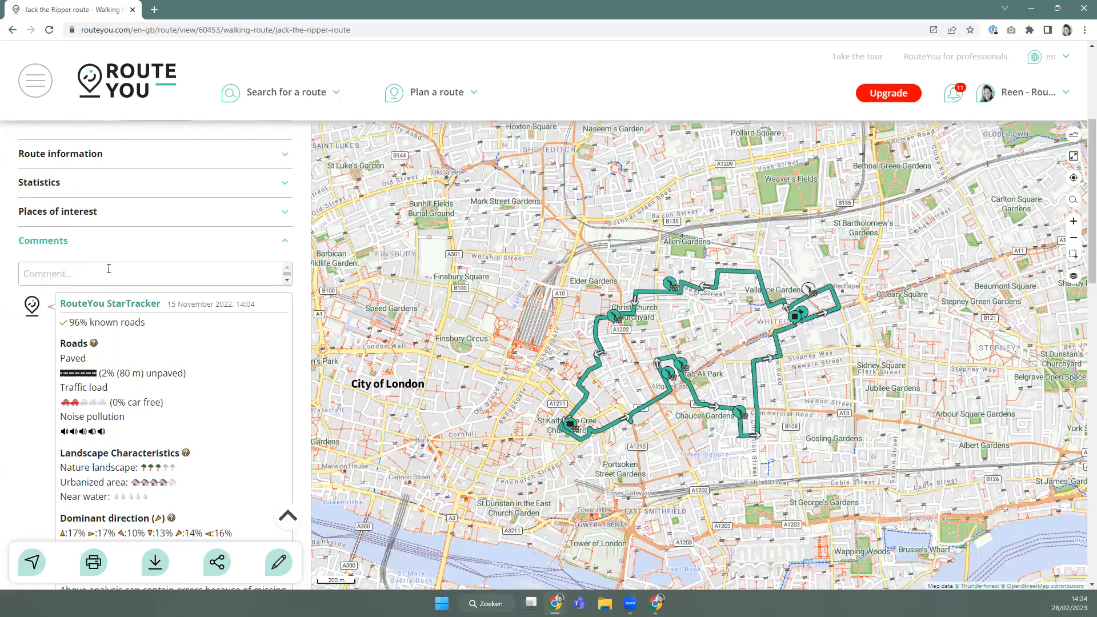
# Collapse Comments, open Activities and Nearby, and scroll through nearby routes, lodging and services.
pyautogui.click(68, 246)
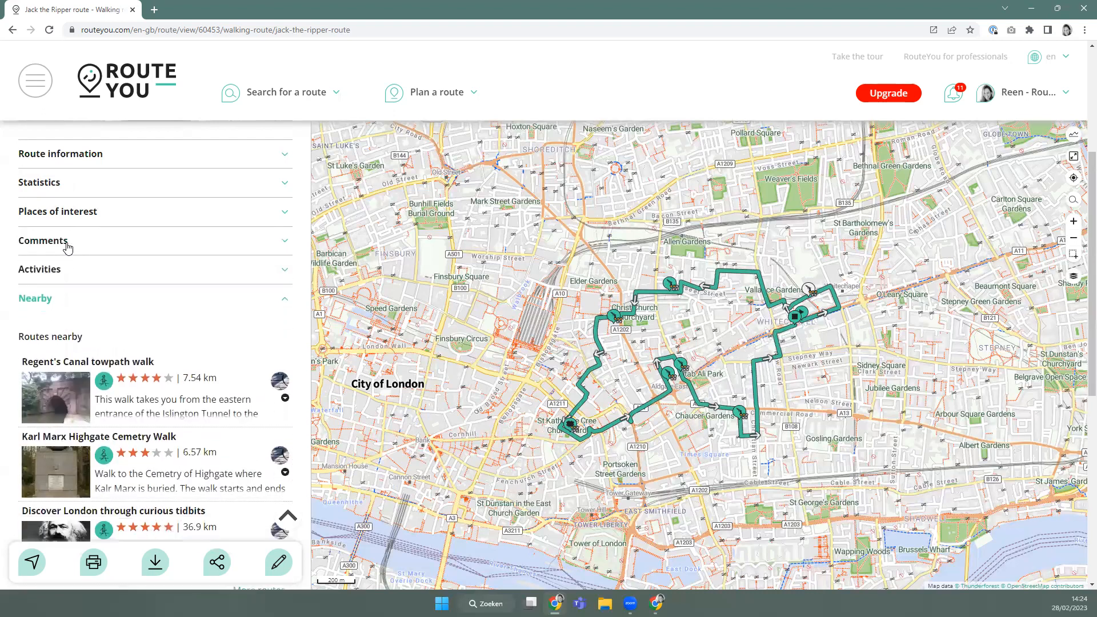
pyautogui.click(51, 273)
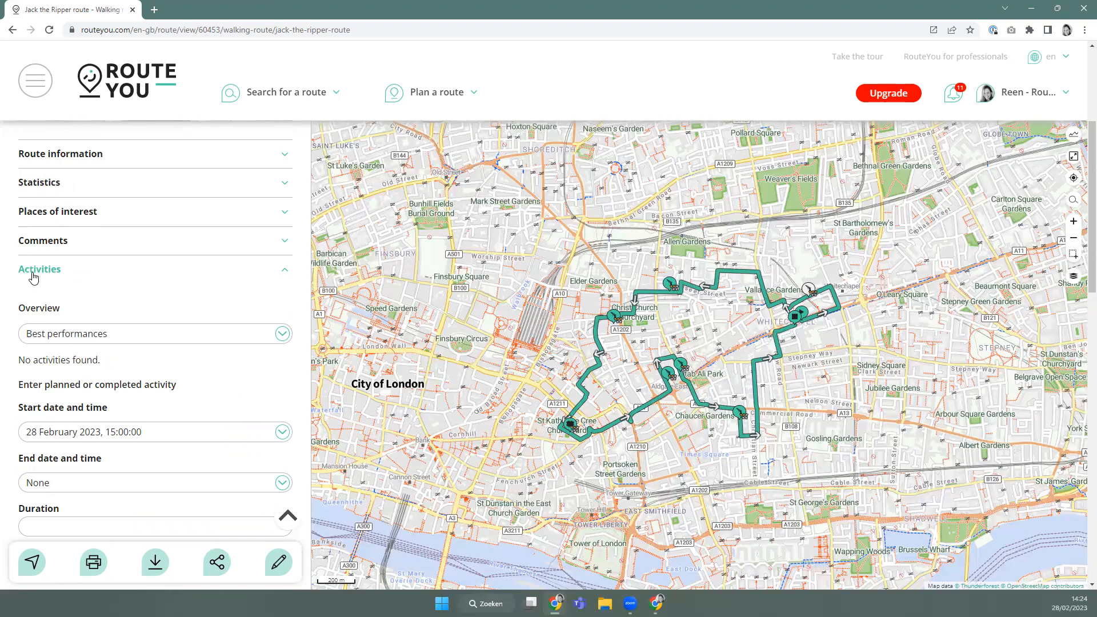
pyautogui.click(34, 277)
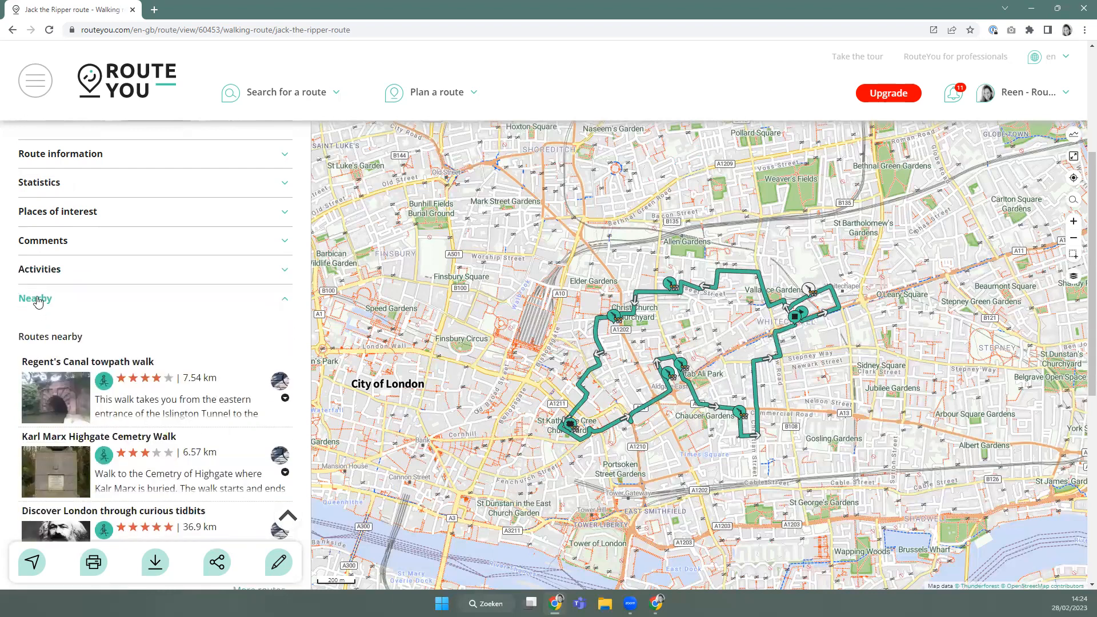
pyautogui.scroll(-6, 40, 303)
pyautogui.scroll(6, 43, 306)
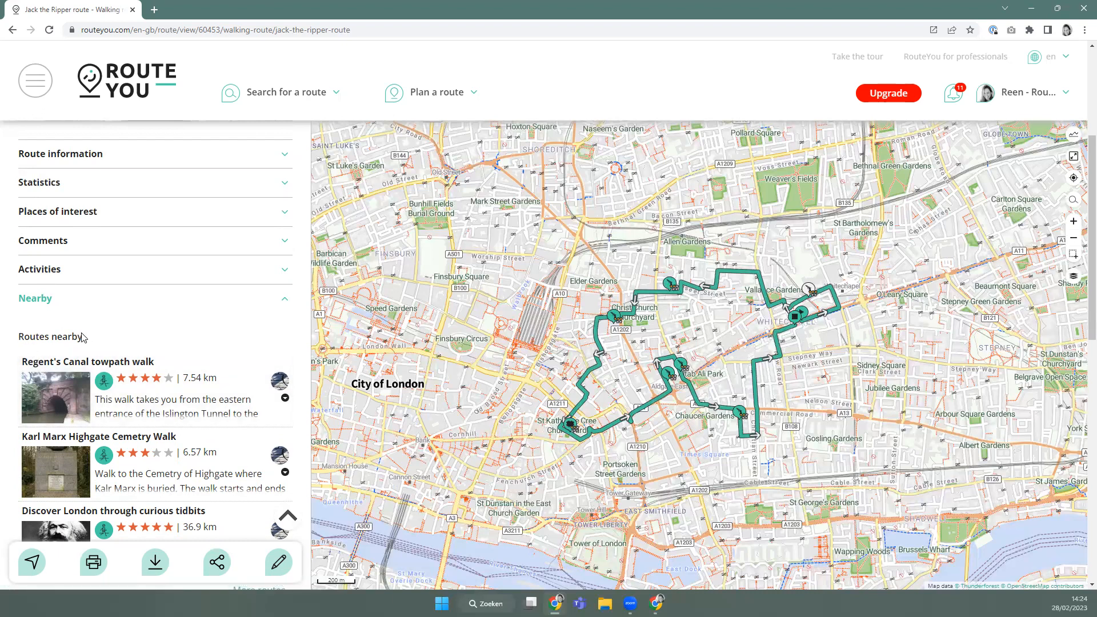
pyautogui.scroll(-5, 81, 338)
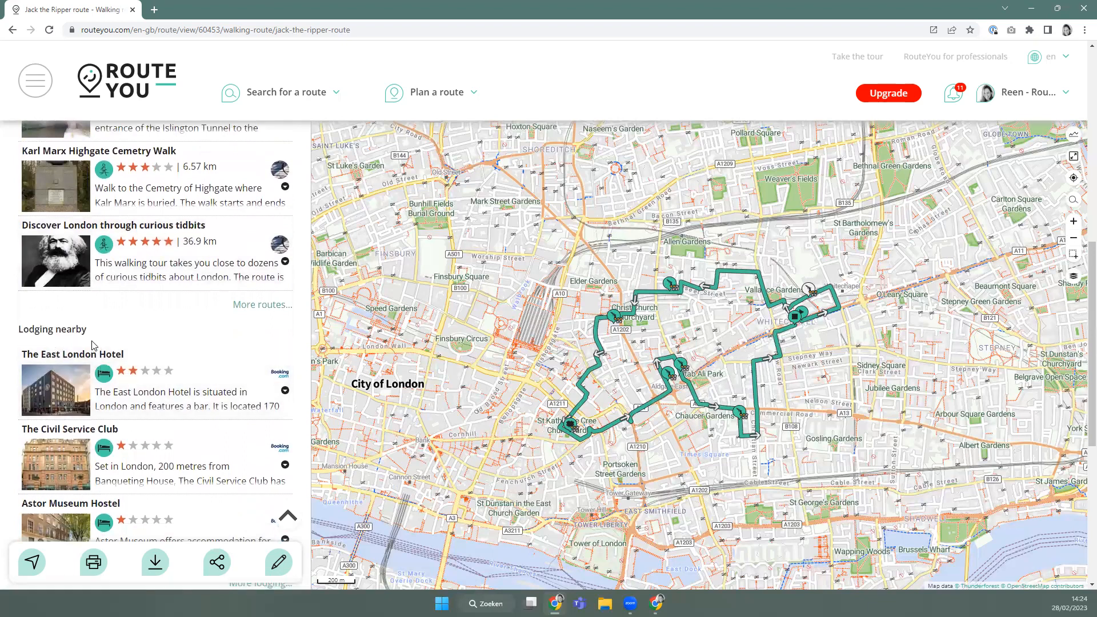
pyautogui.scroll(-4, 92, 345)
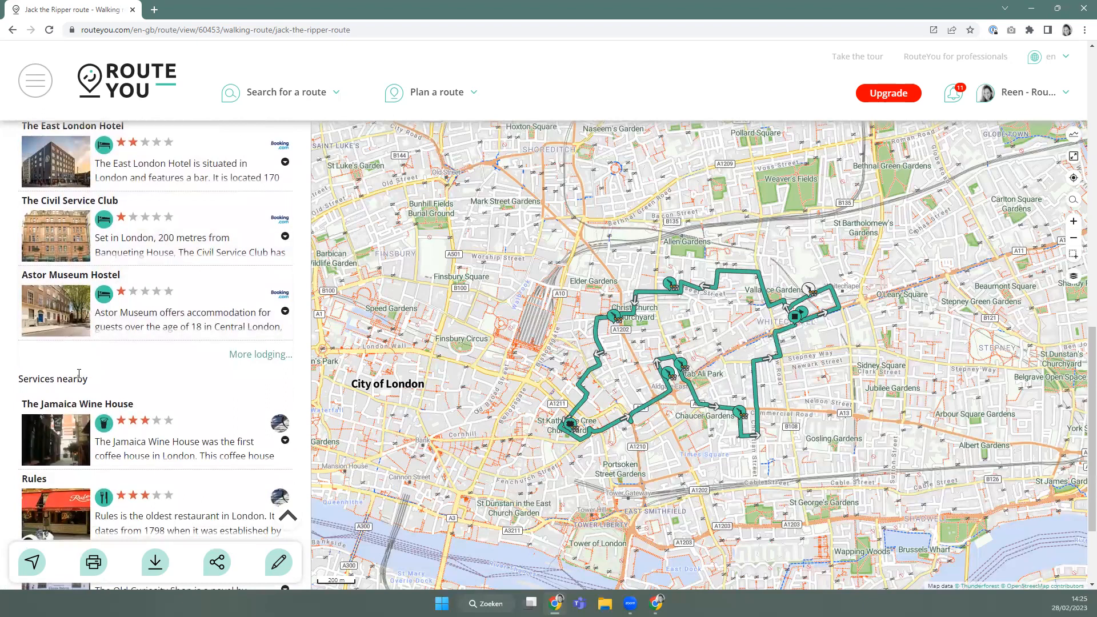
pyautogui.scroll(-2, 79, 374)
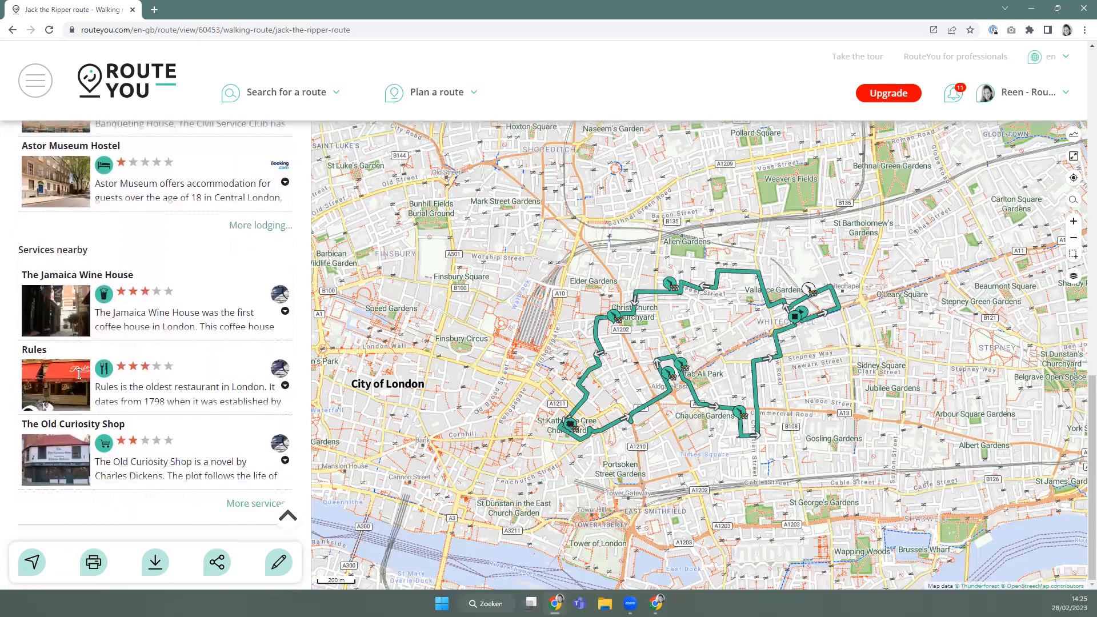
pyautogui.scroll(5, 78, 373)
pyautogui.scroll(5, 78, 373)
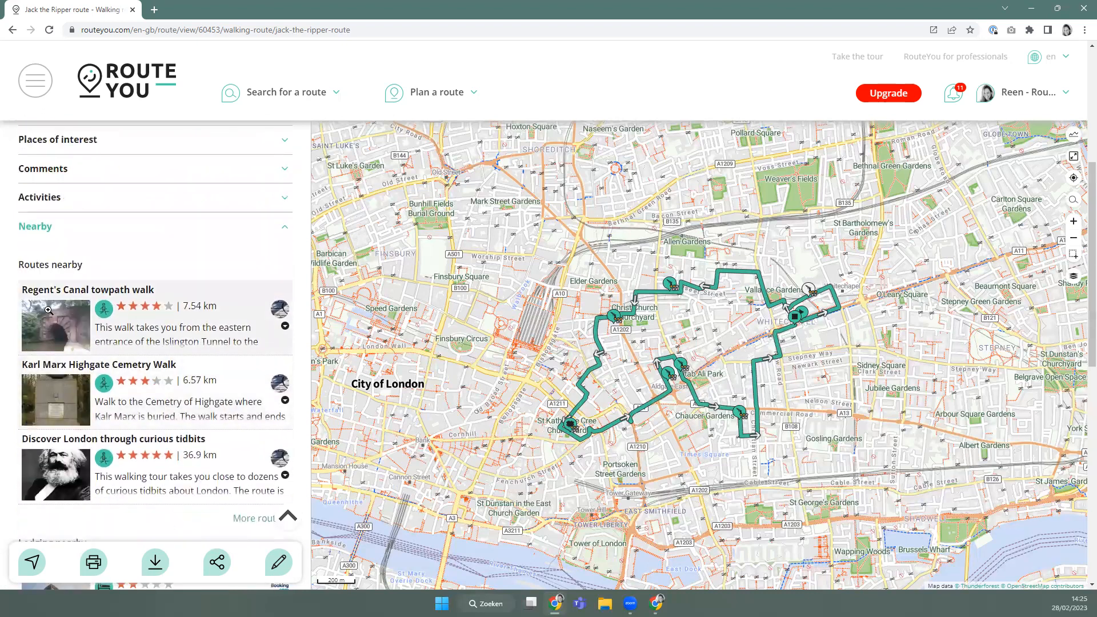
pyautogui.scroll(4, 40, 235)
pyautogui.scroll(1, 39, 234)
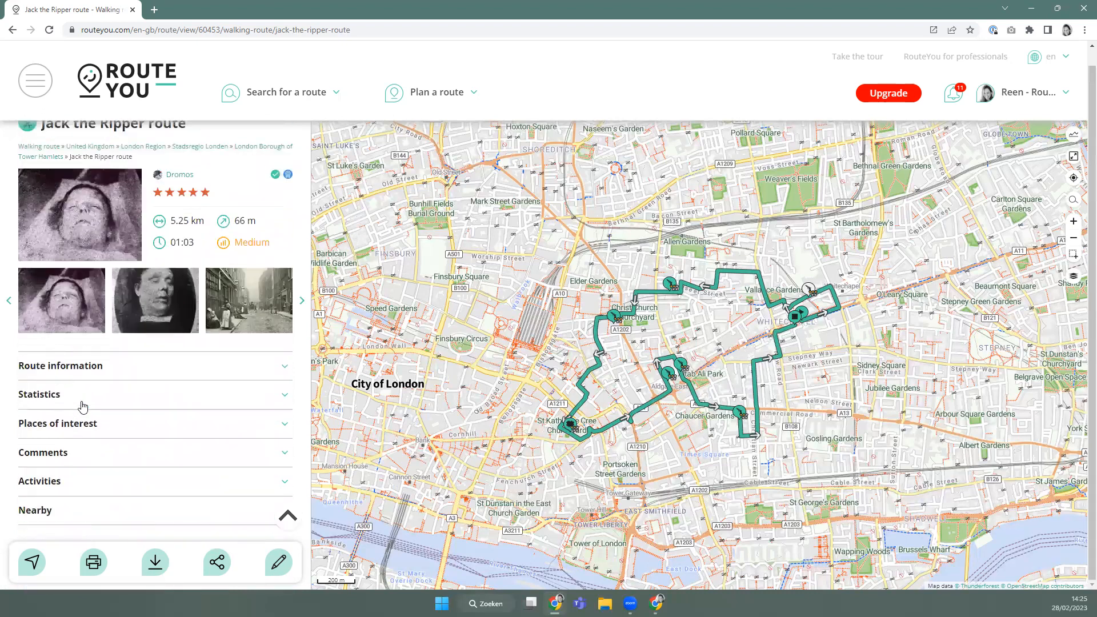
# Expand Nearby, scroll down to the lodging list, and open the route's Share menu.
pyautogui.scroll(1, 79, 498)
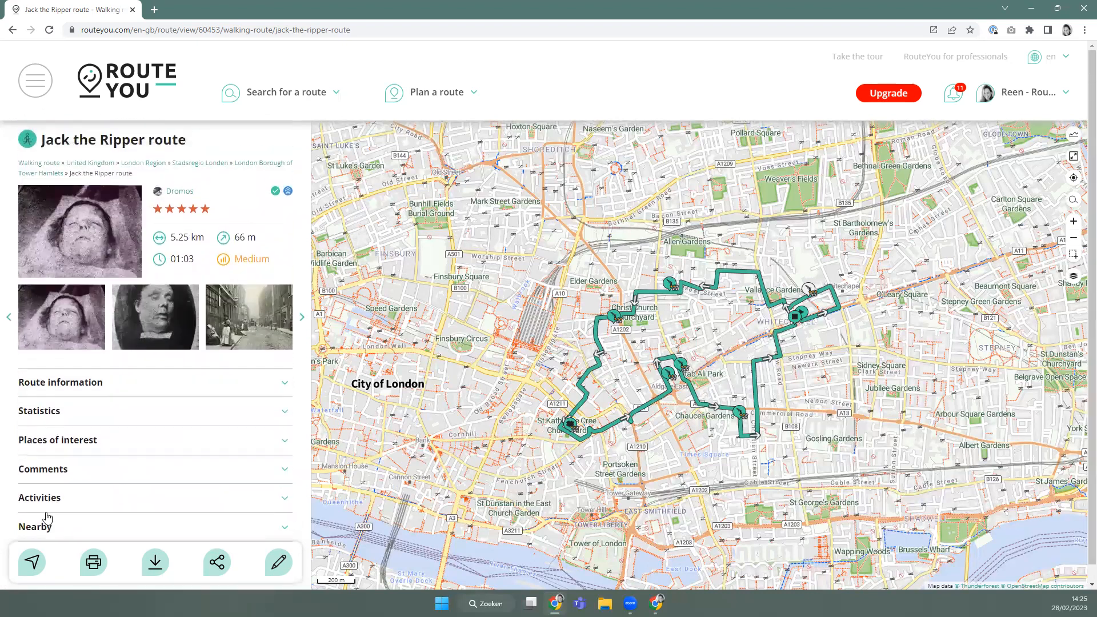
pyautogui.click(36, 524)
pyautogui.scroll(-3, 56, 457)
pyautogui.scroll(-3, 58, 433)
pyautogui.scroll(6, 86, 452)
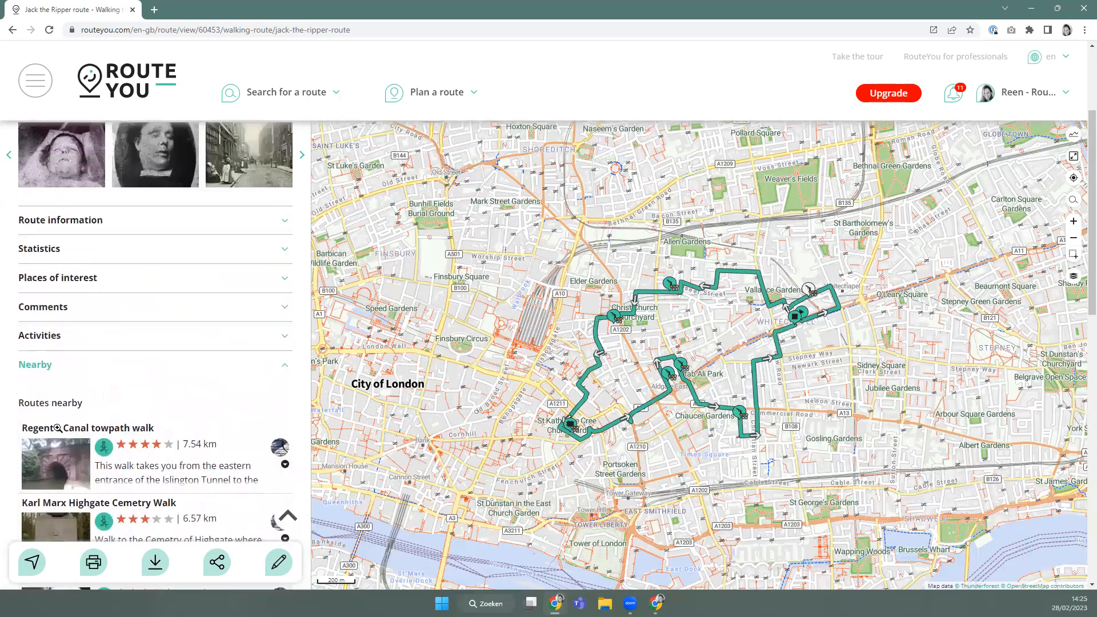
pyautogui.scroll(-5, 117, 441)
pyautogui.scroll(5, 120, 360)
pyautogui.scroll(1, 115, 367)
pyautogui.scroll(-6, 115, 367)
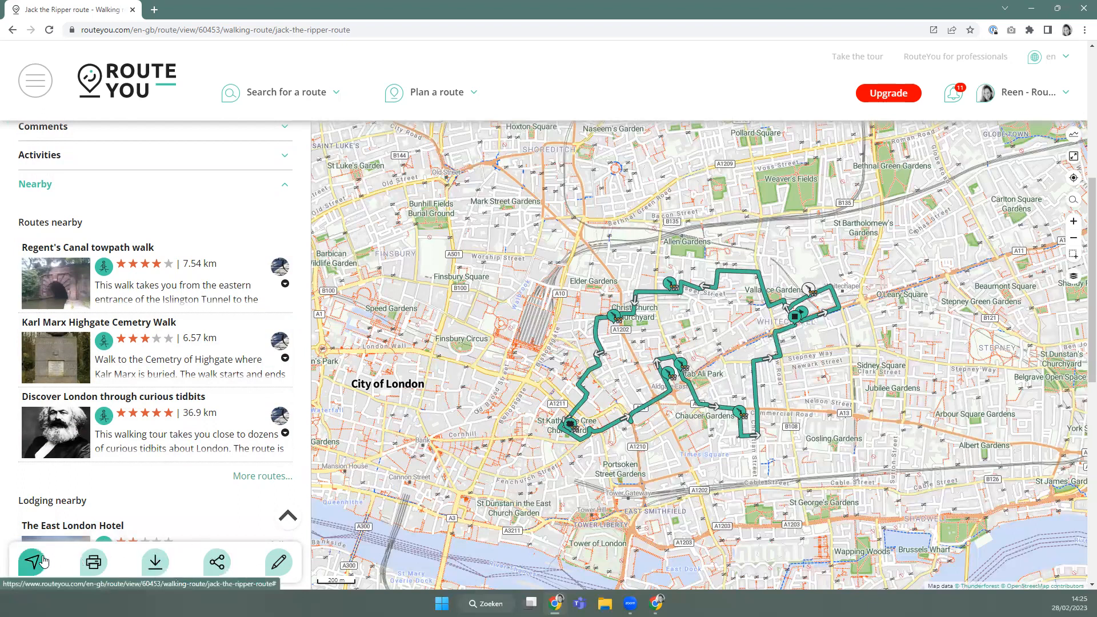
pyautogui.scroll(-1, 197, 508)
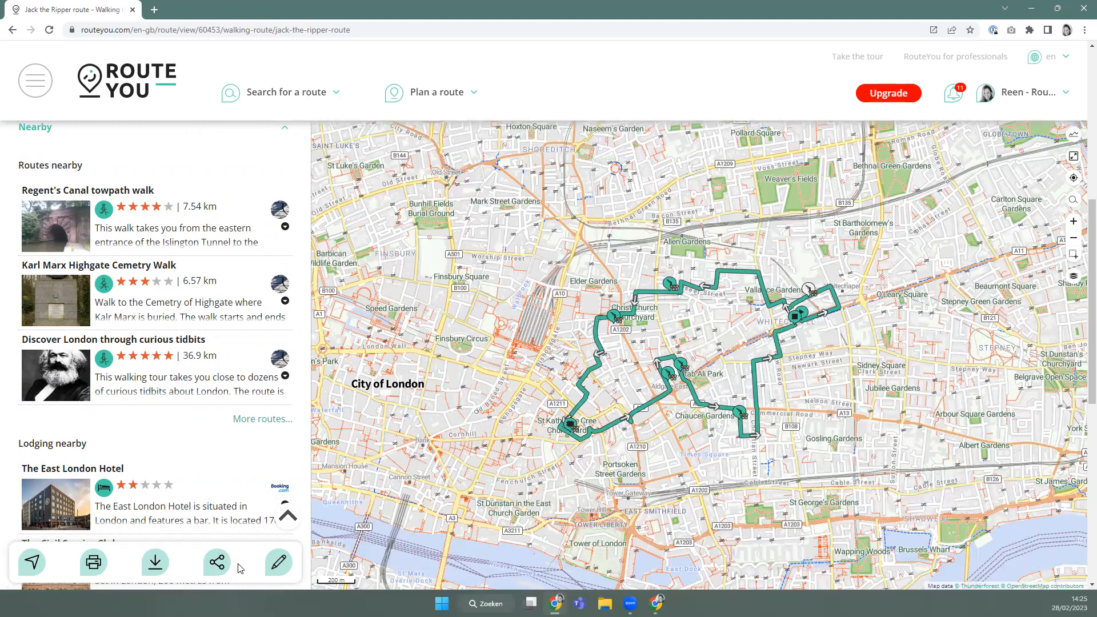
pyautogui.click(219, 565)
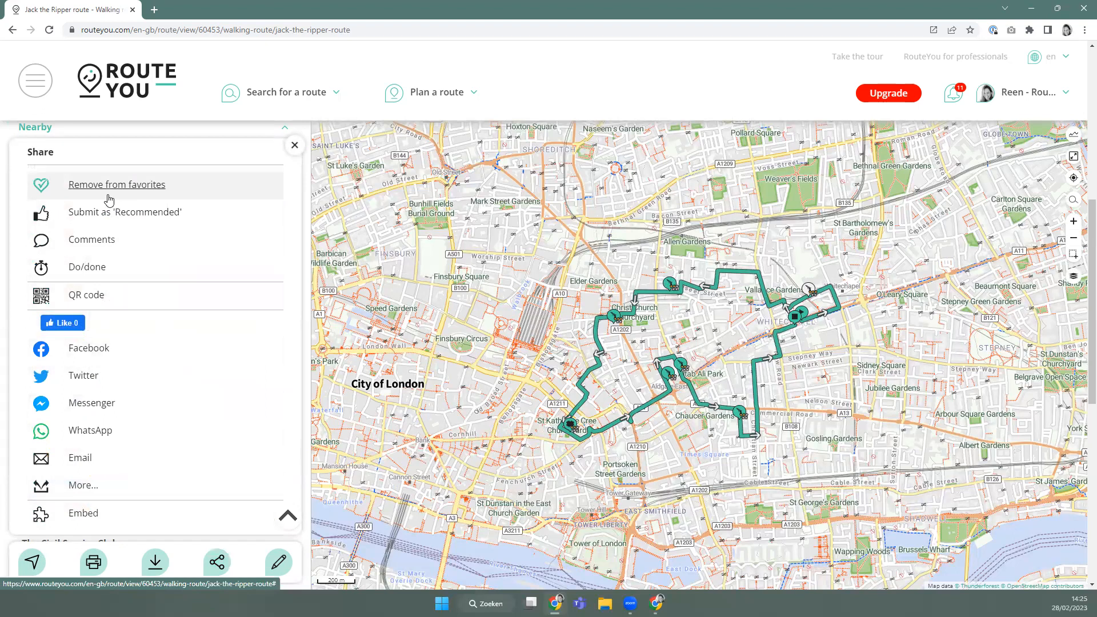
# Remove the Jack the Ripper route from favourites, then add it back and dismiss the confirmation.
pyautogui.click(105, 195)
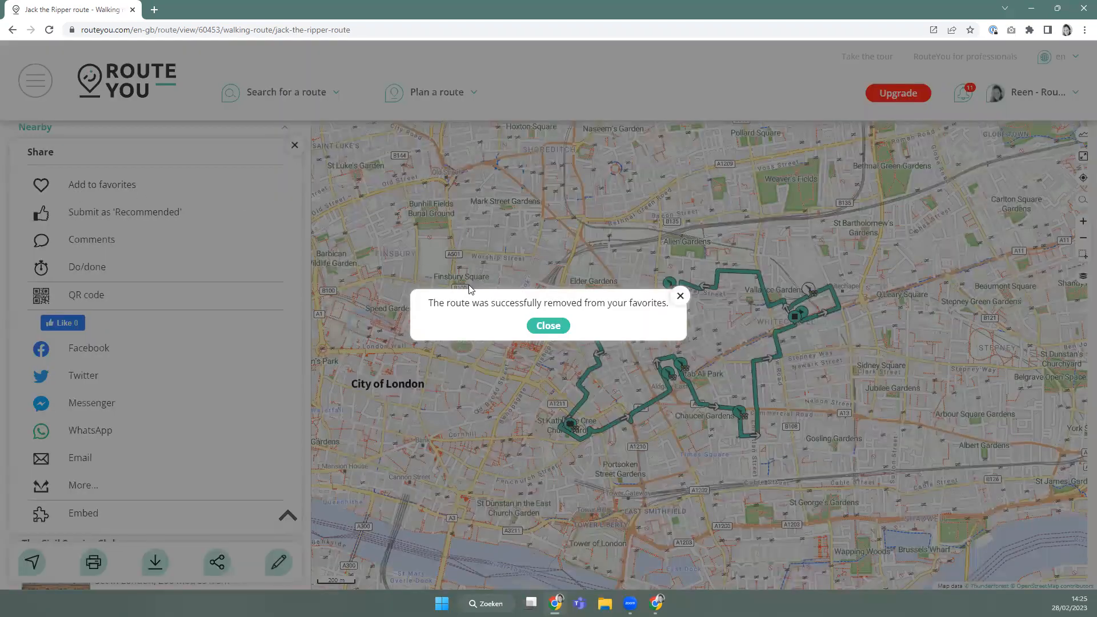
pyautogui.click(548, 326)
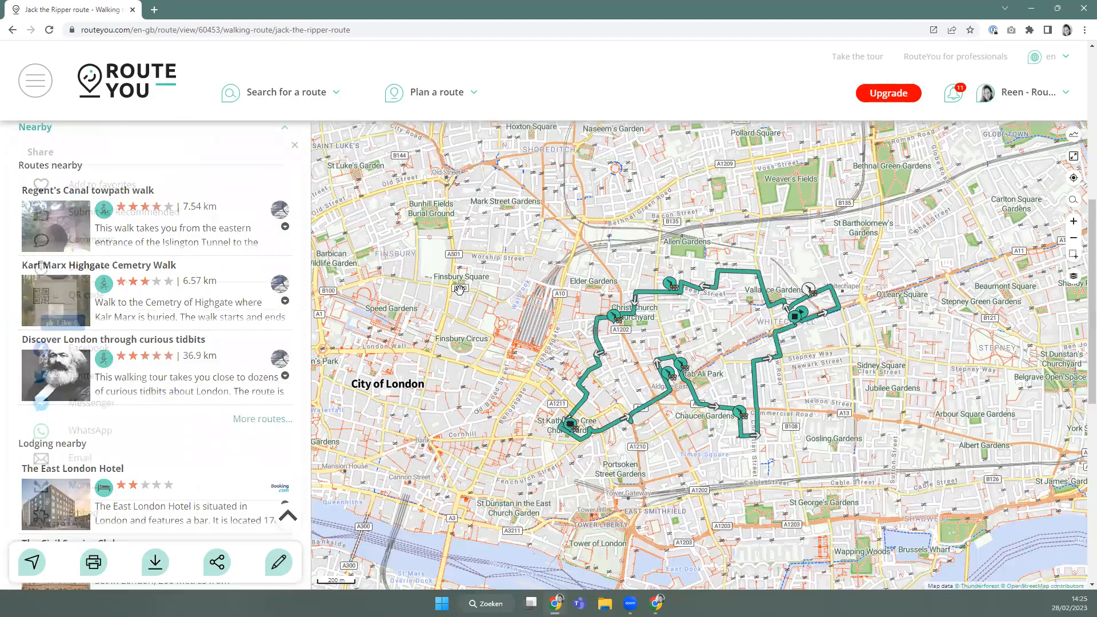
pyautogui.click(218, 563)
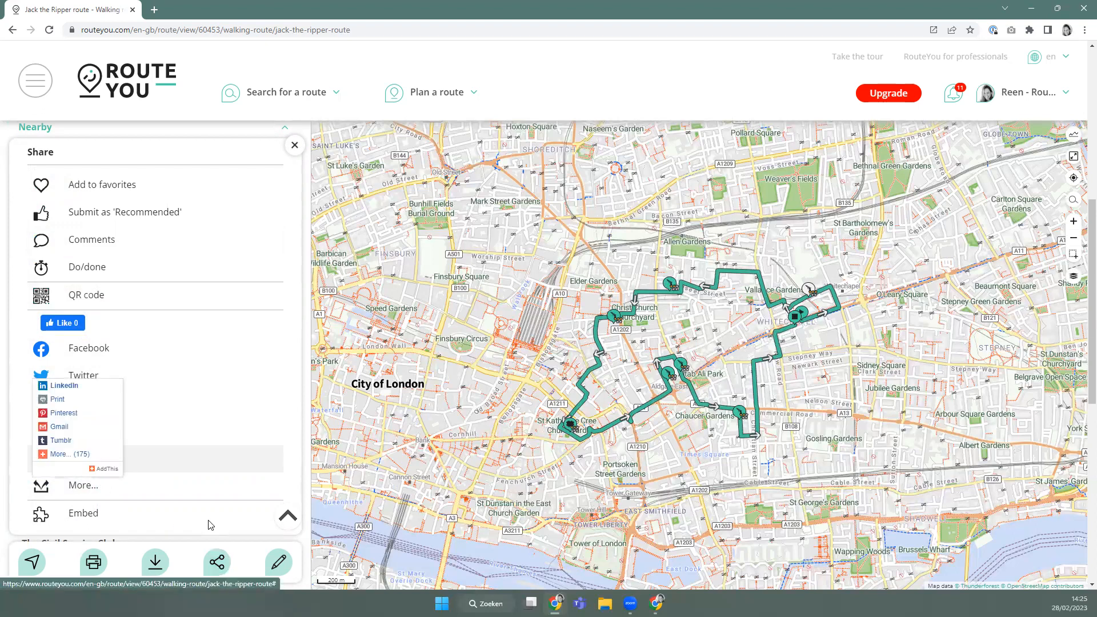
pyautogui.click(130, 187)
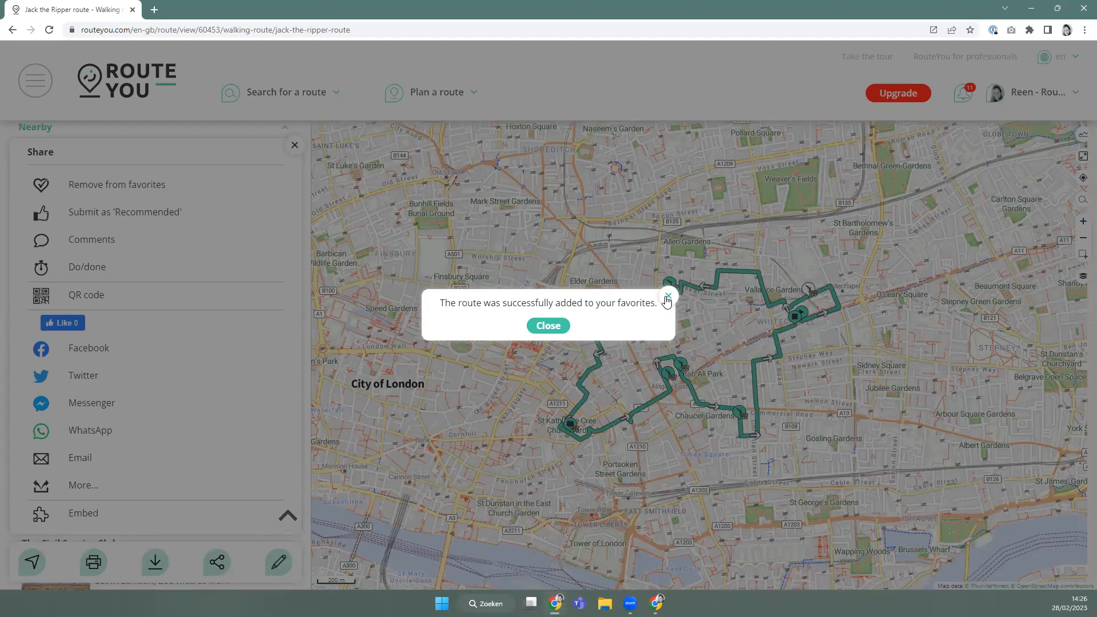
pyautogui.click(667, 301)
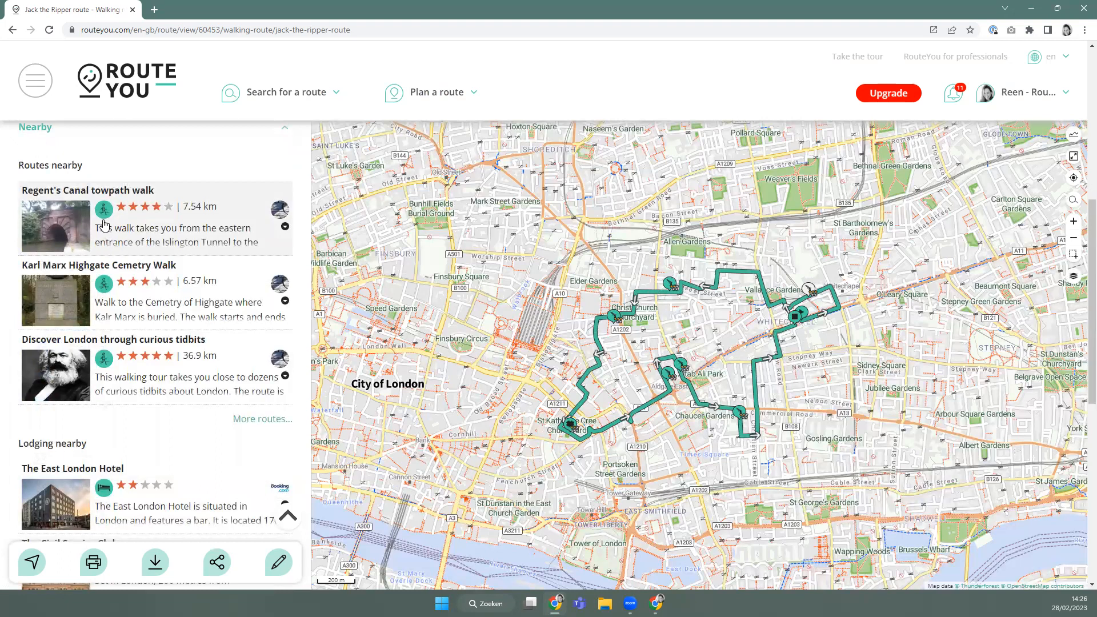
# Open My favorites from the navigation panel's account section to list the 46 favourite routes.
pyautogui.click(1034, 99)
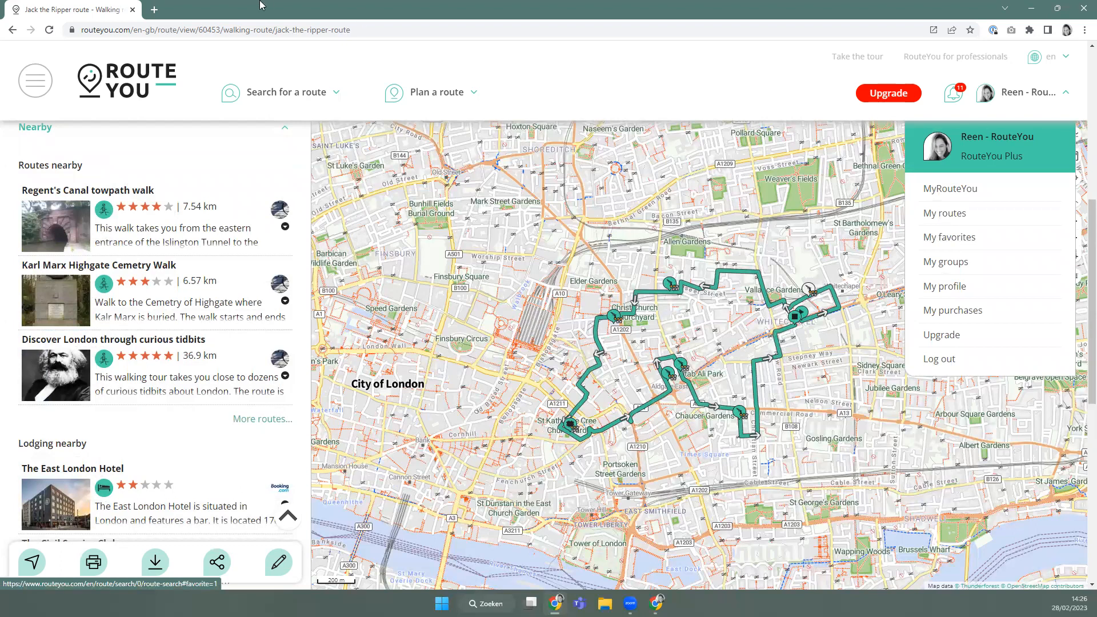
pyautogui.click(250, 95)
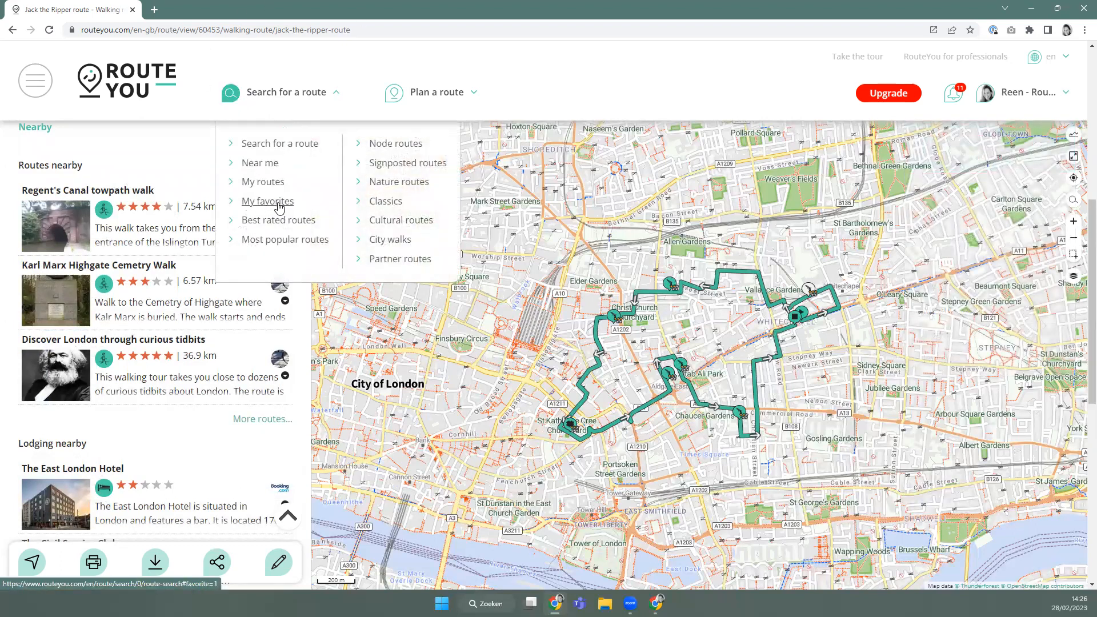
pyautogui.click(49, 88)
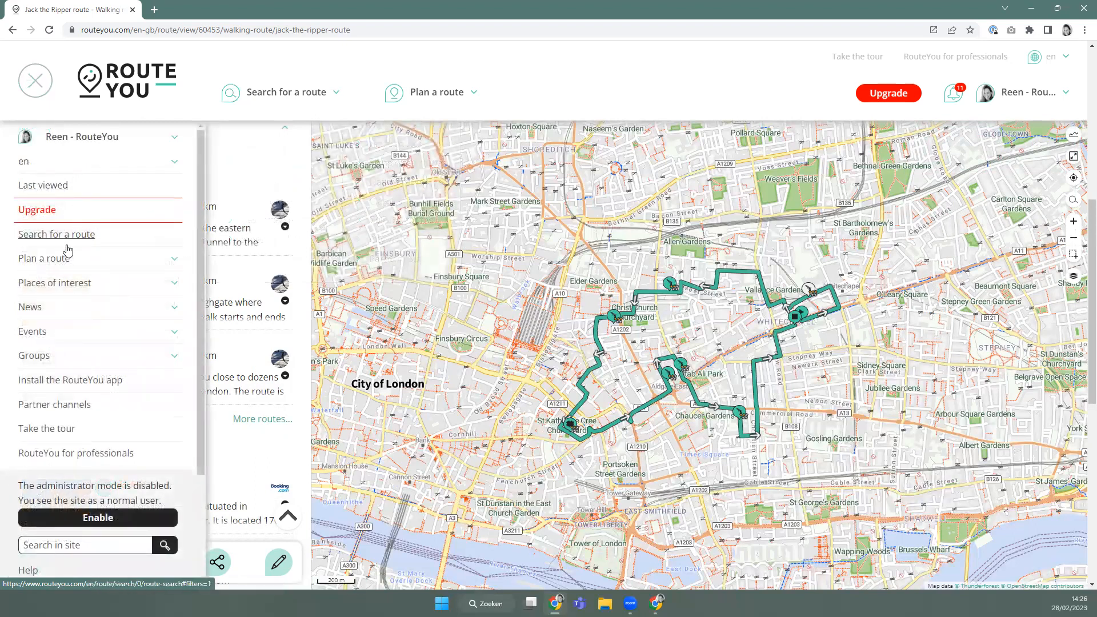
pyautogui.click(171, 140)
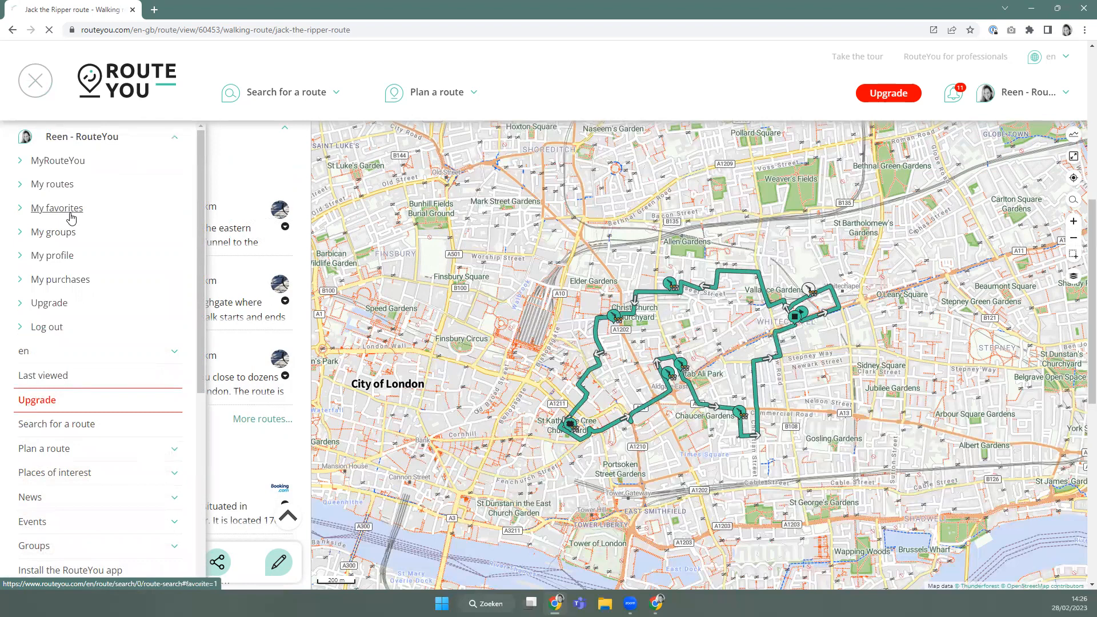
pyautogui.click(70, 213)
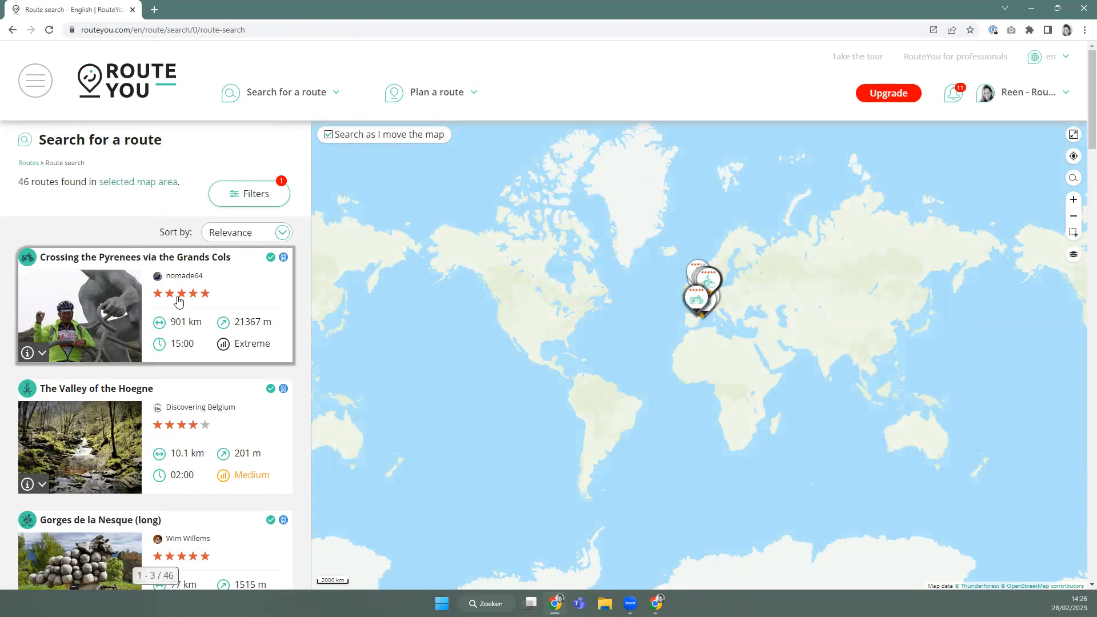
# Zoom the map to Europe, toggle the My favorites filter off and back on, then open the navigation panel.
pyautogui.click(707, 300)
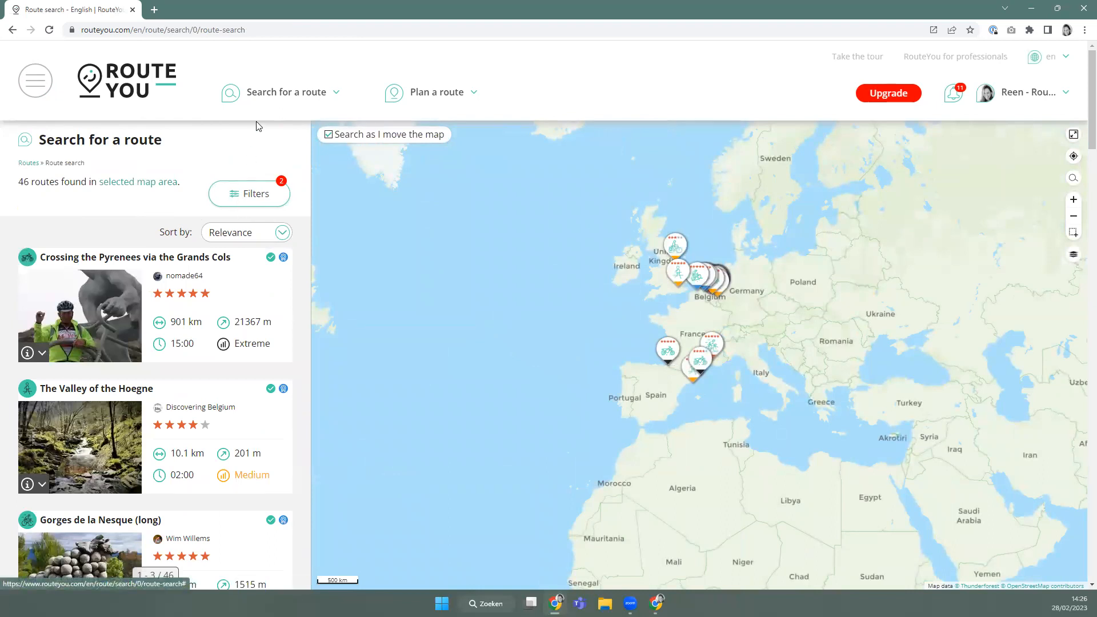
pyautogui.click(245, 195)
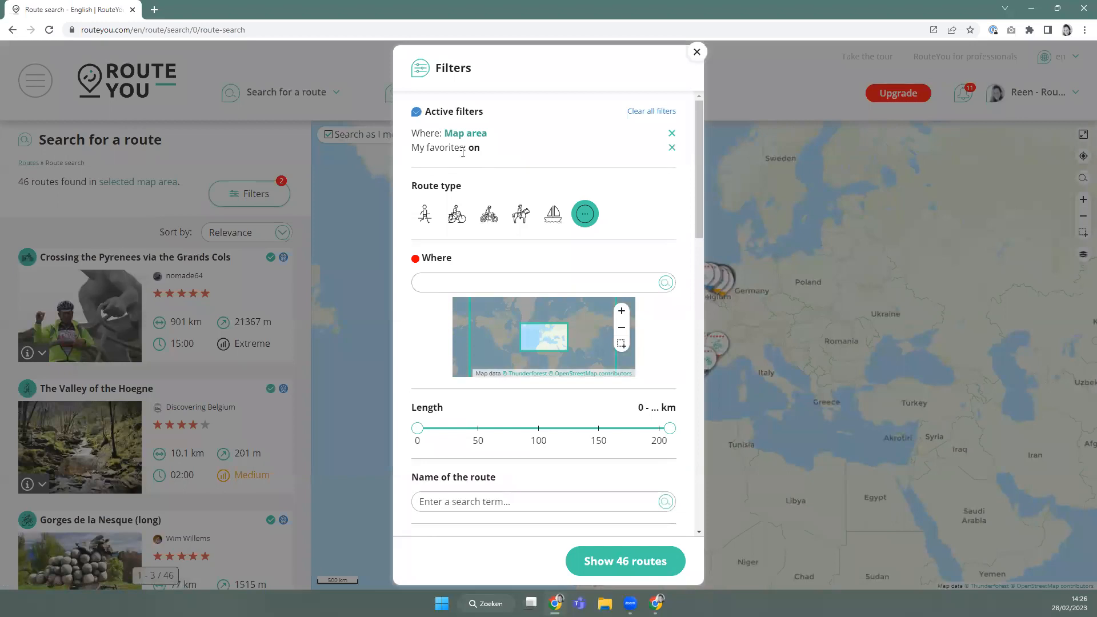
pyautogui.scroll(-15, 492, 279)
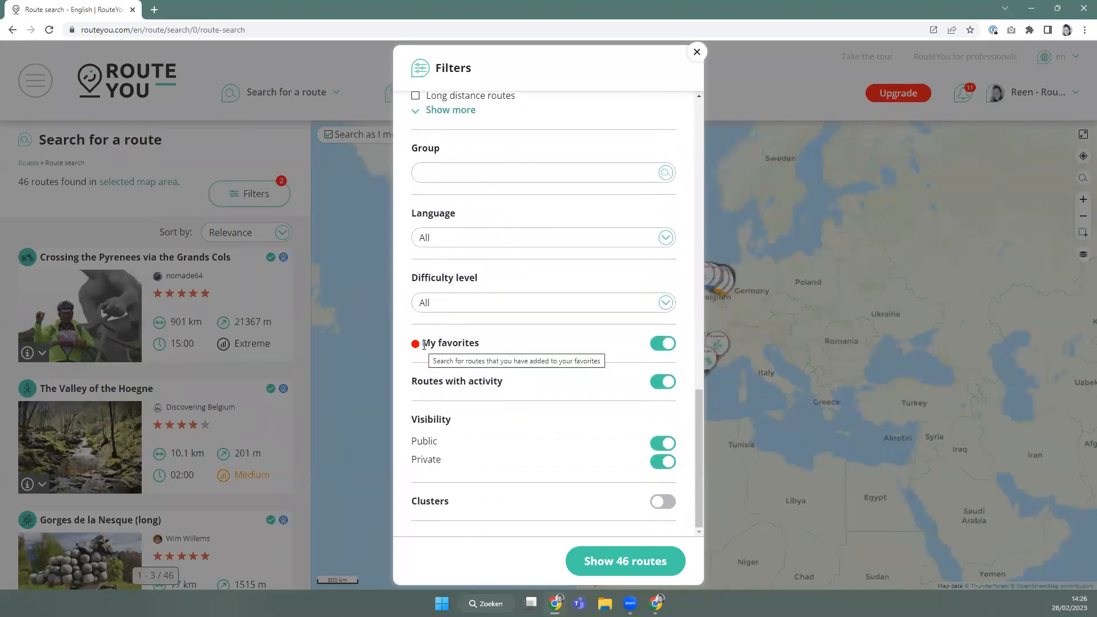
pyautogui.click(664, 346)
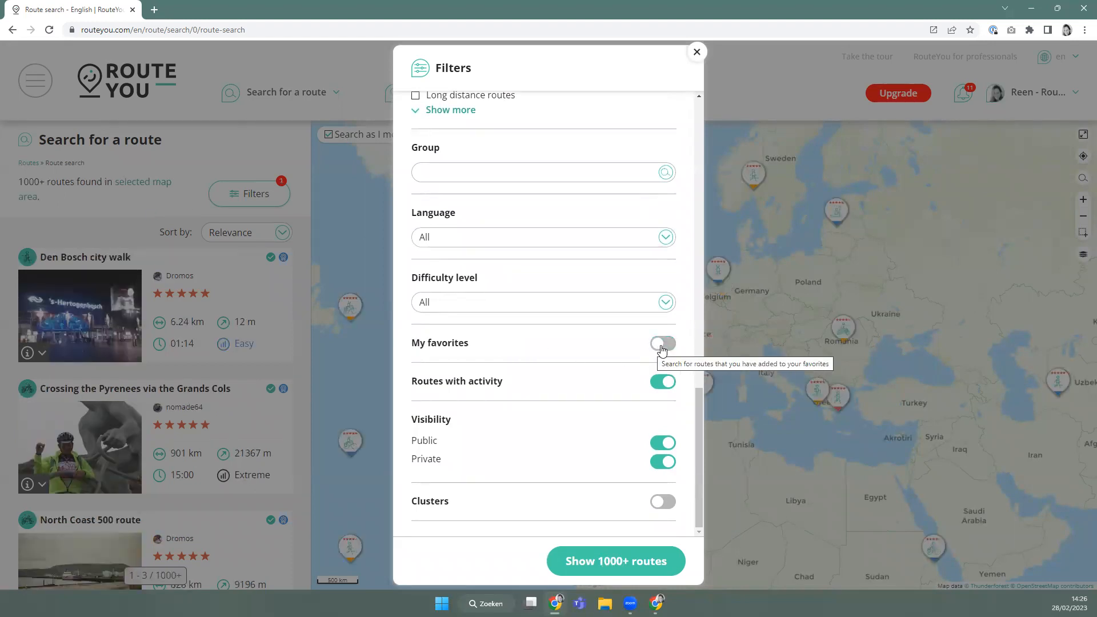
pyautogui.click(663, 345)
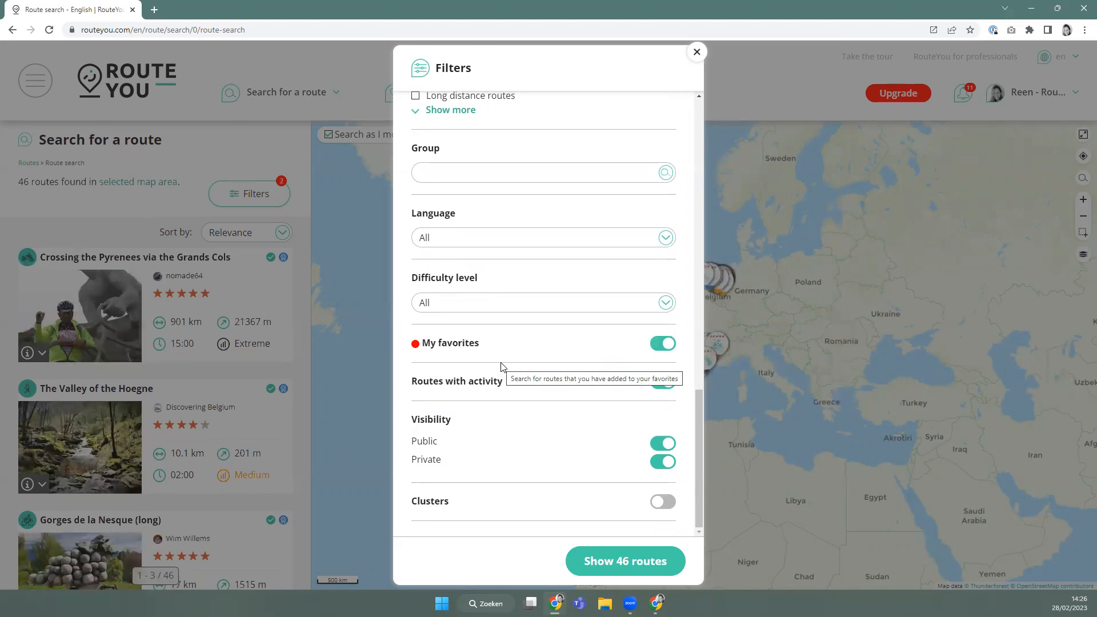
pyautogui.click(697, 52)
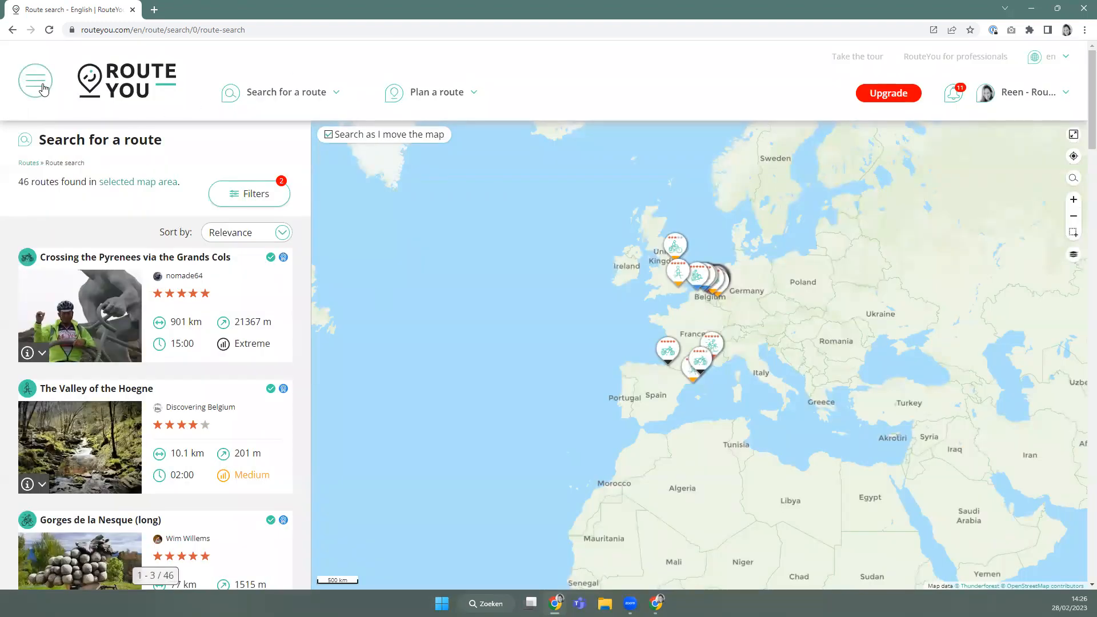
pyautogui.click(38, 89)
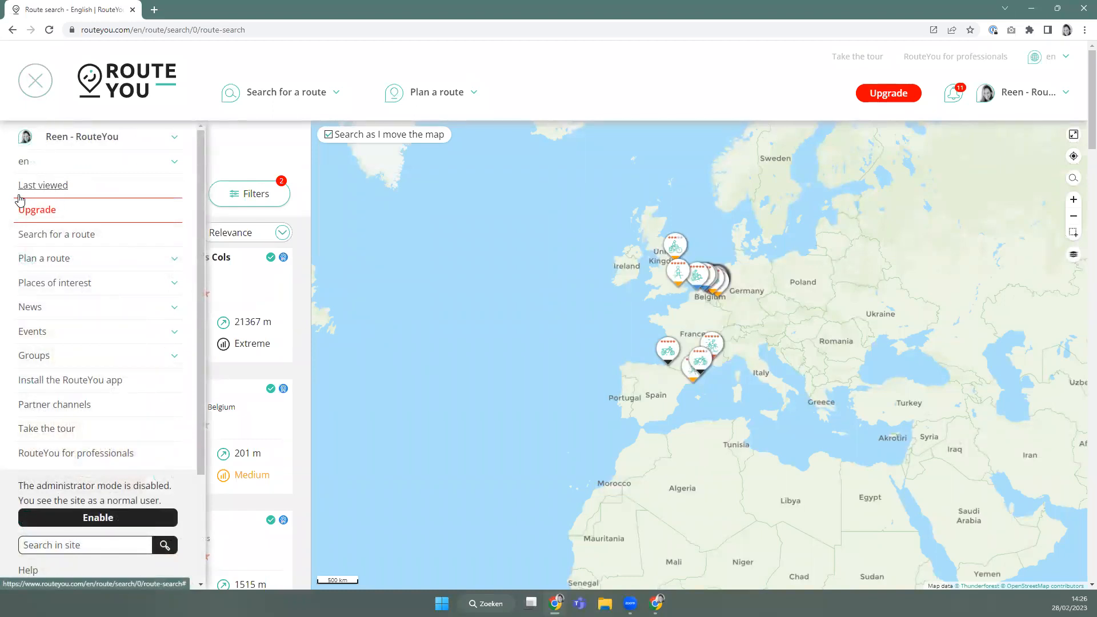
# Reopen the Jack the Ripper route from the Last viewed list and scroll its description.
pyautogui.click(50, 192)
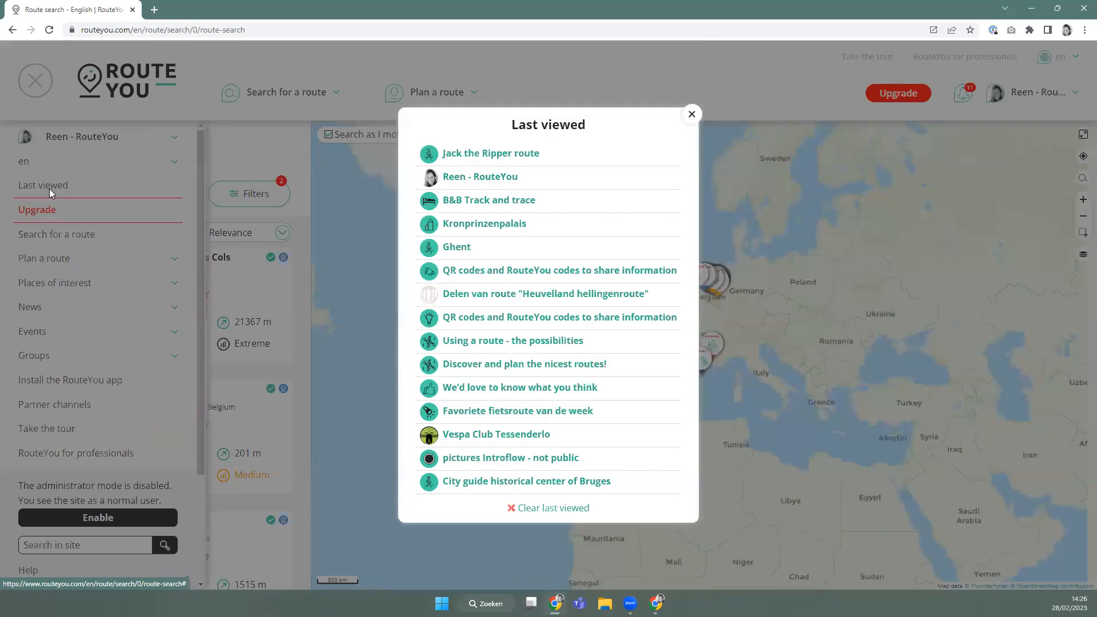
pyautogui.click(488, 163)
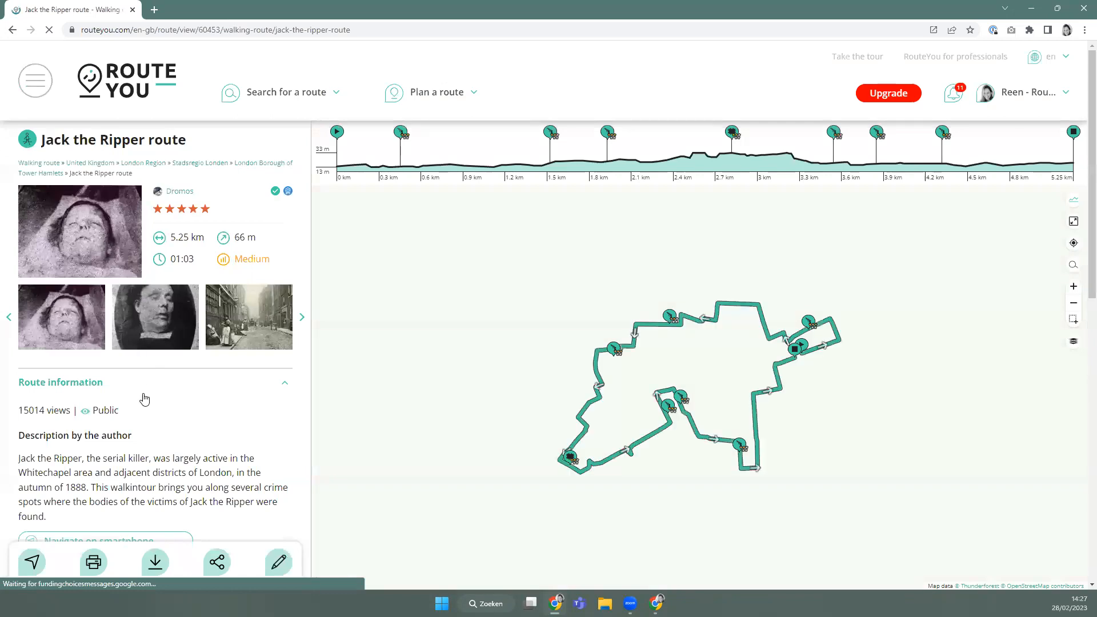
pyautogui.scroll(-1, 143, 397)
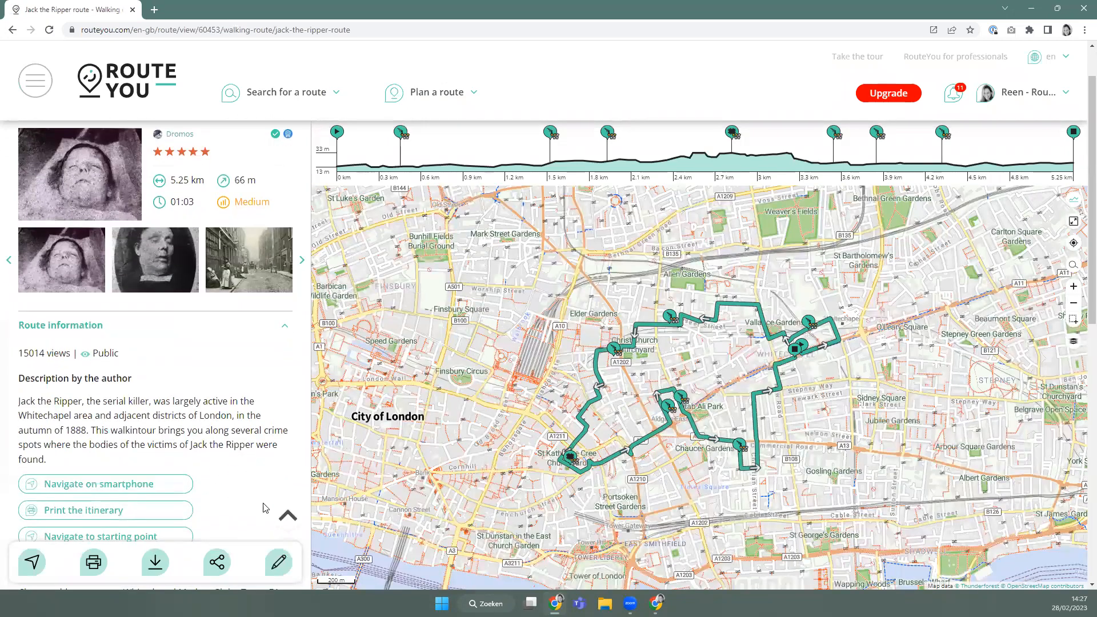
pyautogui.scroll(-1, 251, 509)
pyautogui.scroll(2, 250, 528)
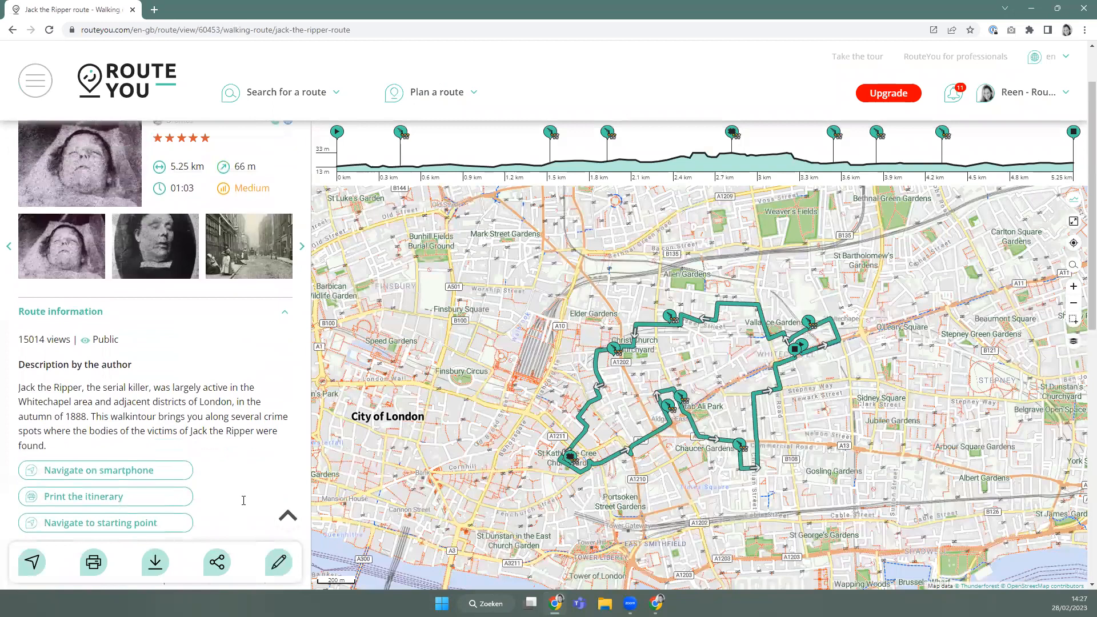
# Look at the route's Share and Edit options, then close the Edit panel.
pyautogui.click(217, 562)
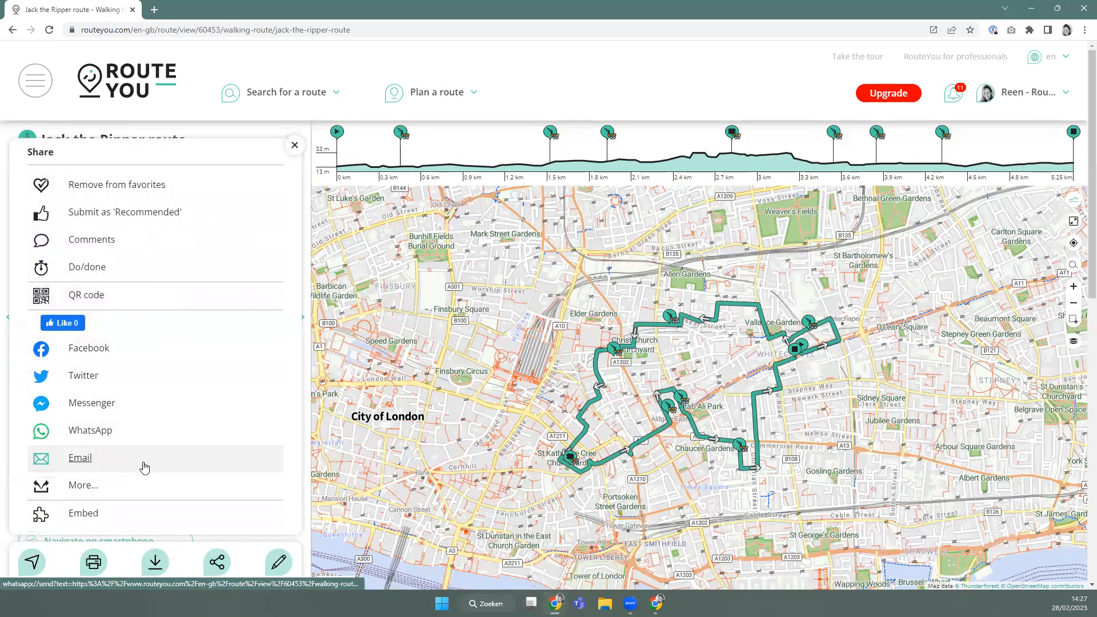
pyautogui.moveTo(147, 483)
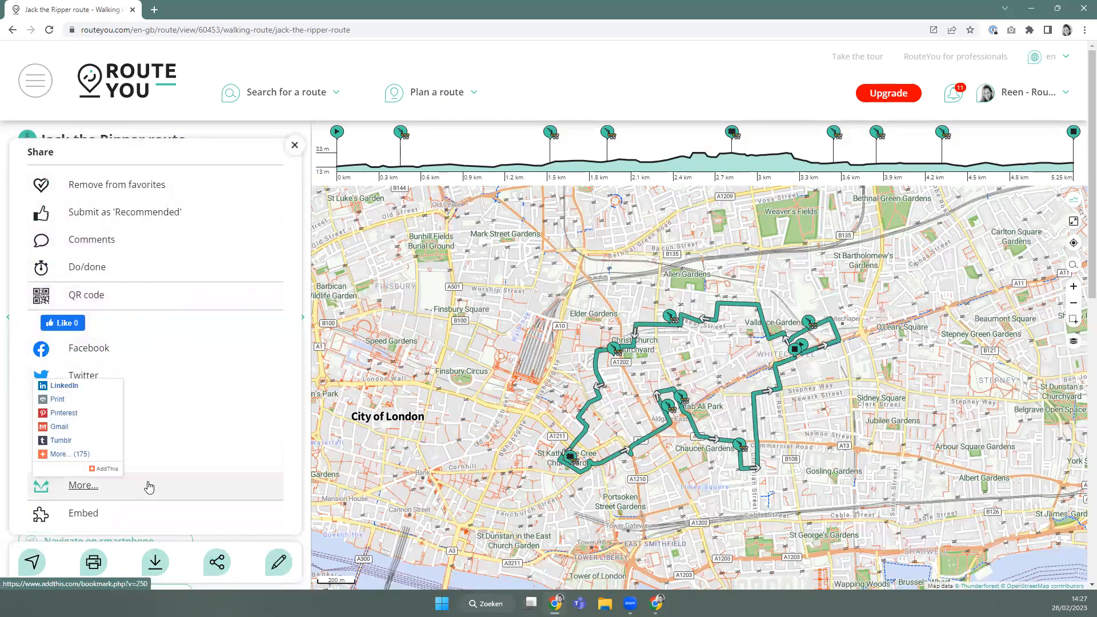
pyautogui.click(279, 563)
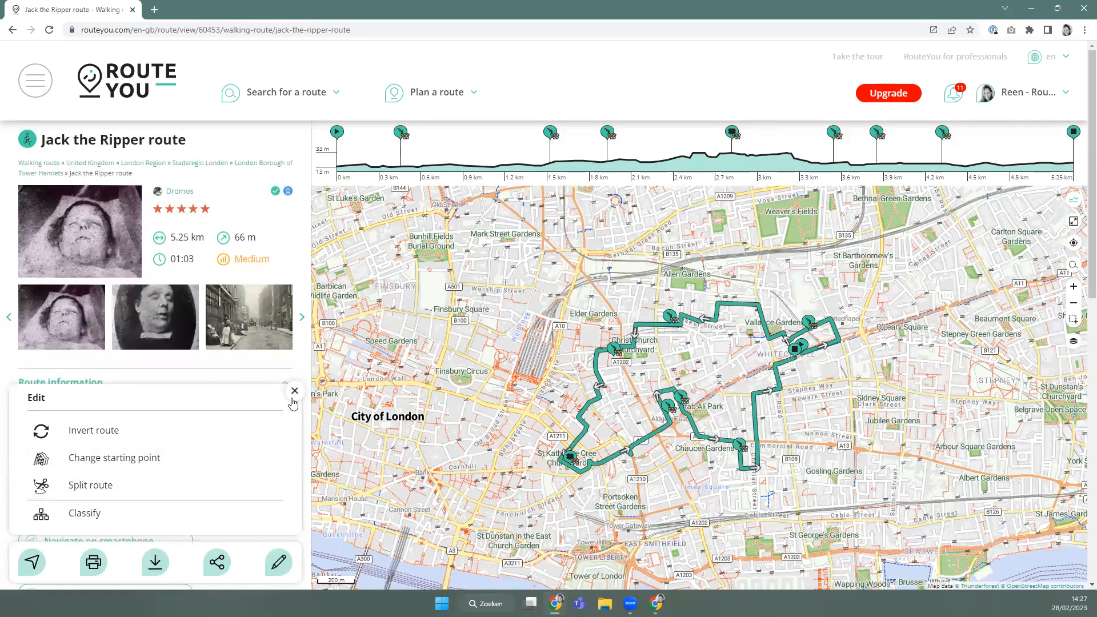
pyautogui.click(294, 392)
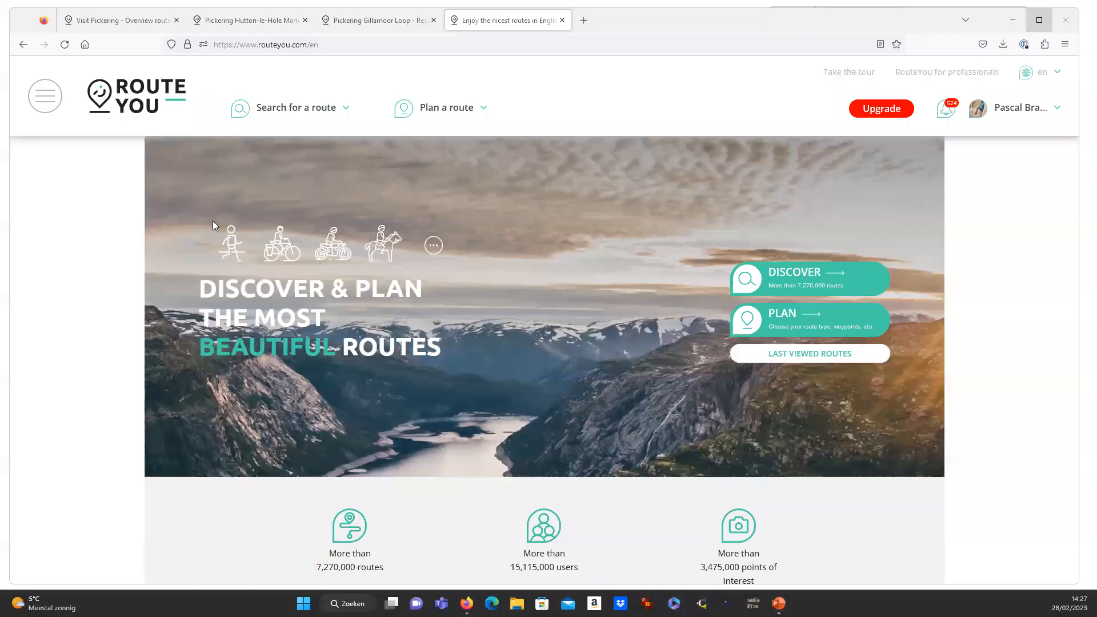
# Show My favorites in route search and zoom the map to the 3 North Yorkshire routes.
pyautogui.scroll(-5, 212, 221)
pyautogui.scroll(5, 208, 277)
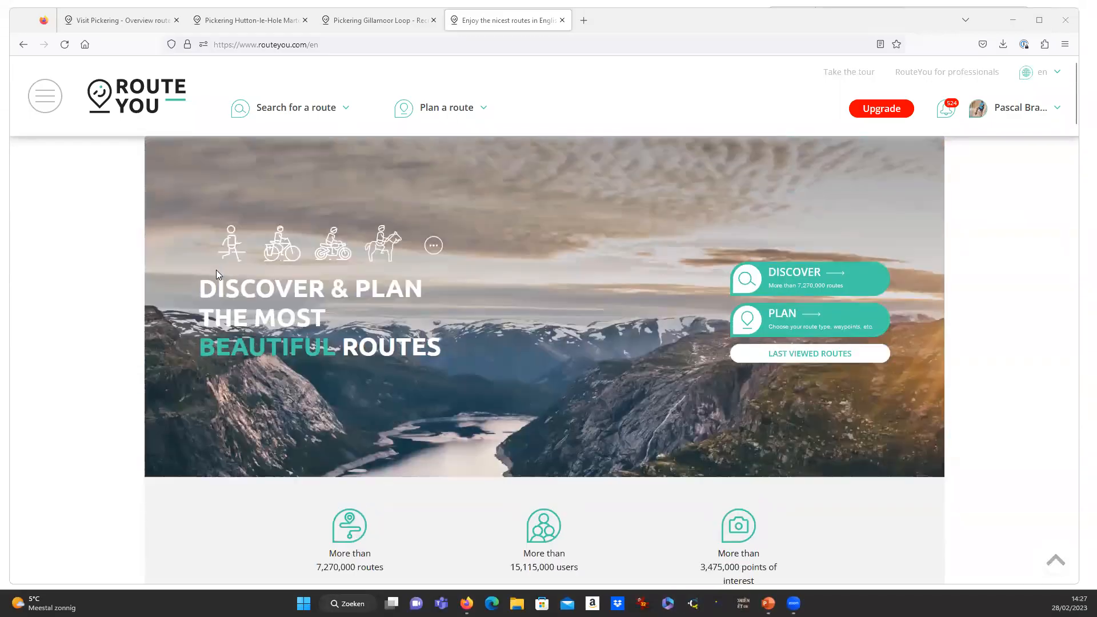
pyautogui.scroll(-5, 248, 259)
pyautogui.scroll(5, 248, 257)
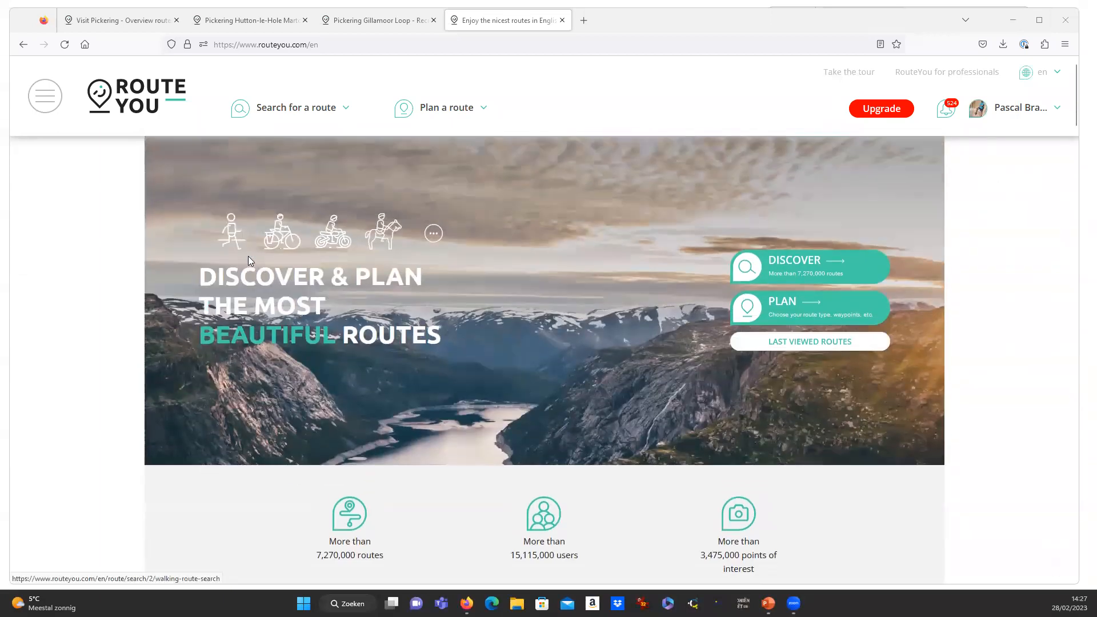
pyautogui.scroll(-1, 248, 258)
pyautogui.scroll(1, 249, 260)
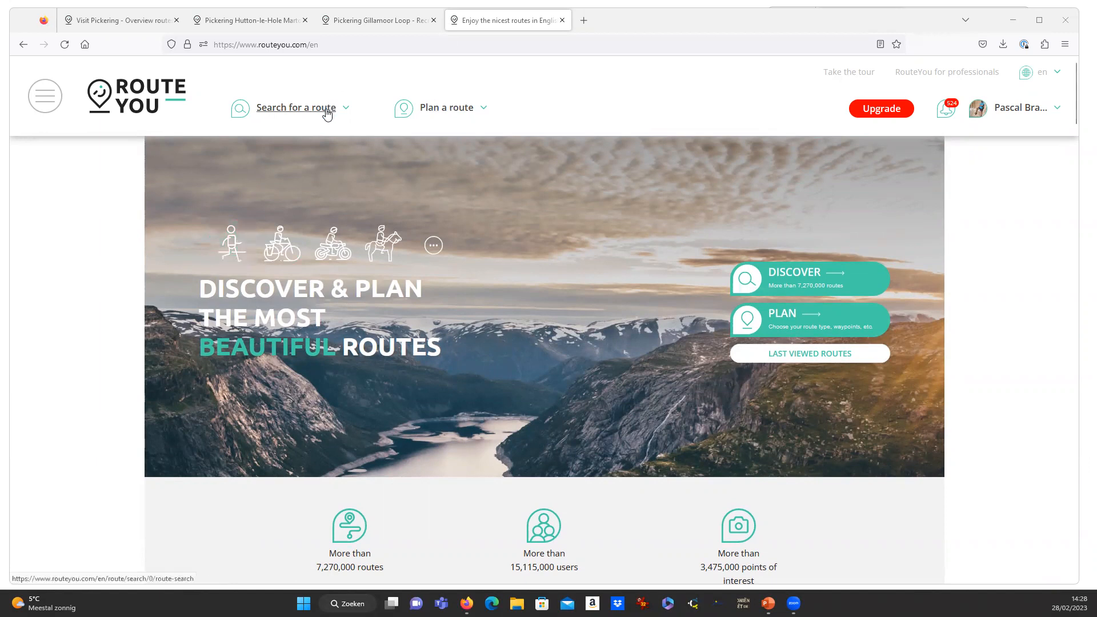
pyautogui.moveTo(326, 114)
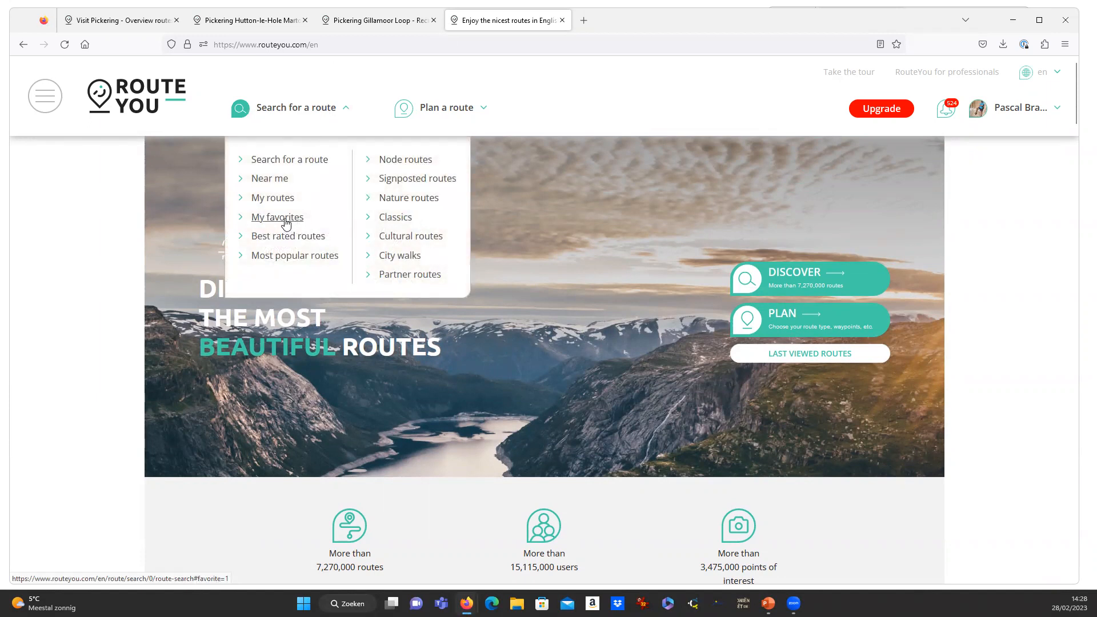
pyautogui.click(286, 223)
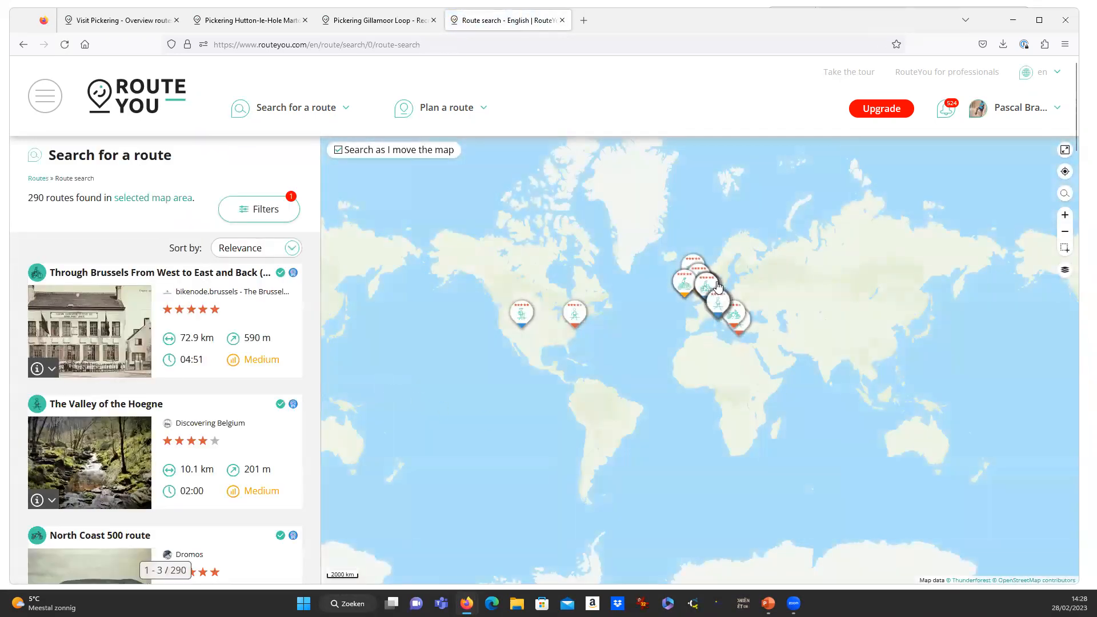
pyautogui.scroll(2, 704, 313)
pyautogui.scroll(8, 703, 314)
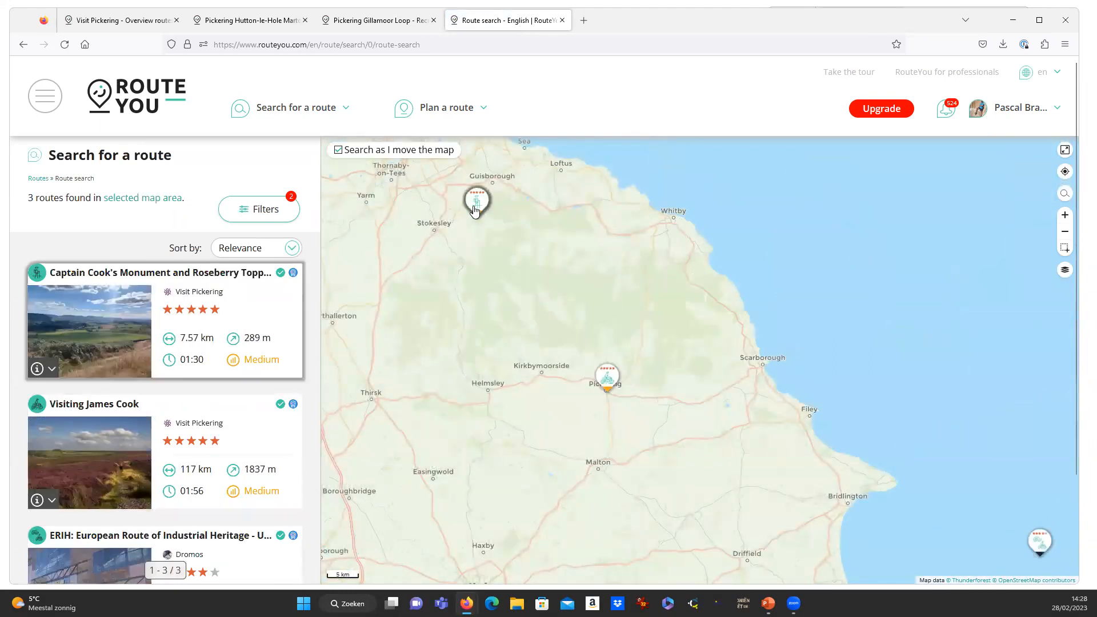
# Open the Captain Cook's Monument and Roseberry Topping route from the Guisborough marker and read its description.
pyautogui.click(477, 201)
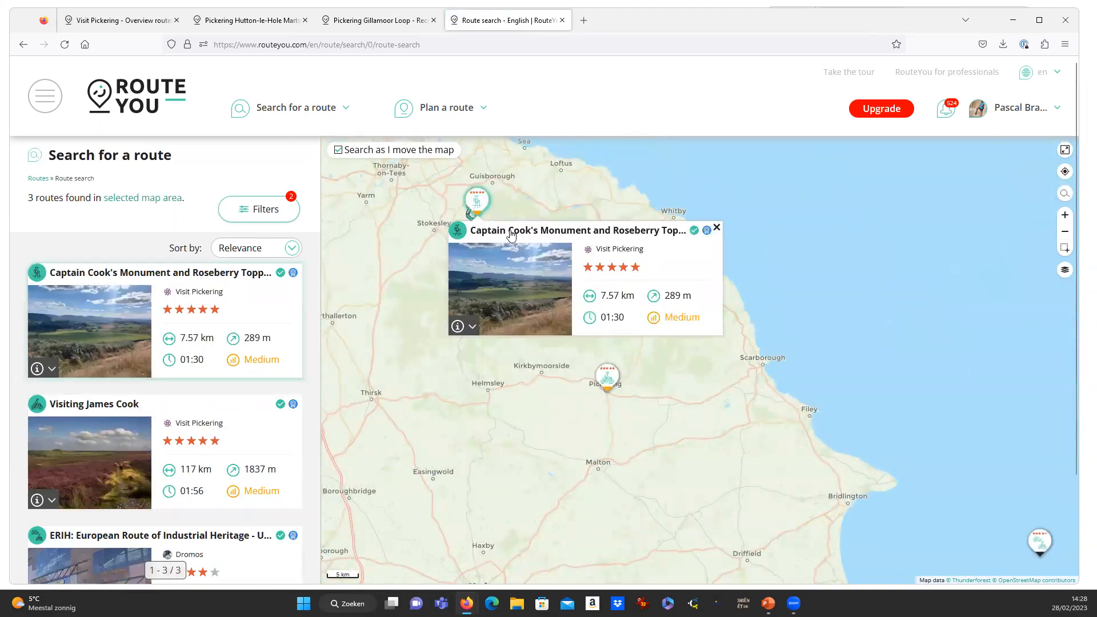
pyautogui.click(550, 235)
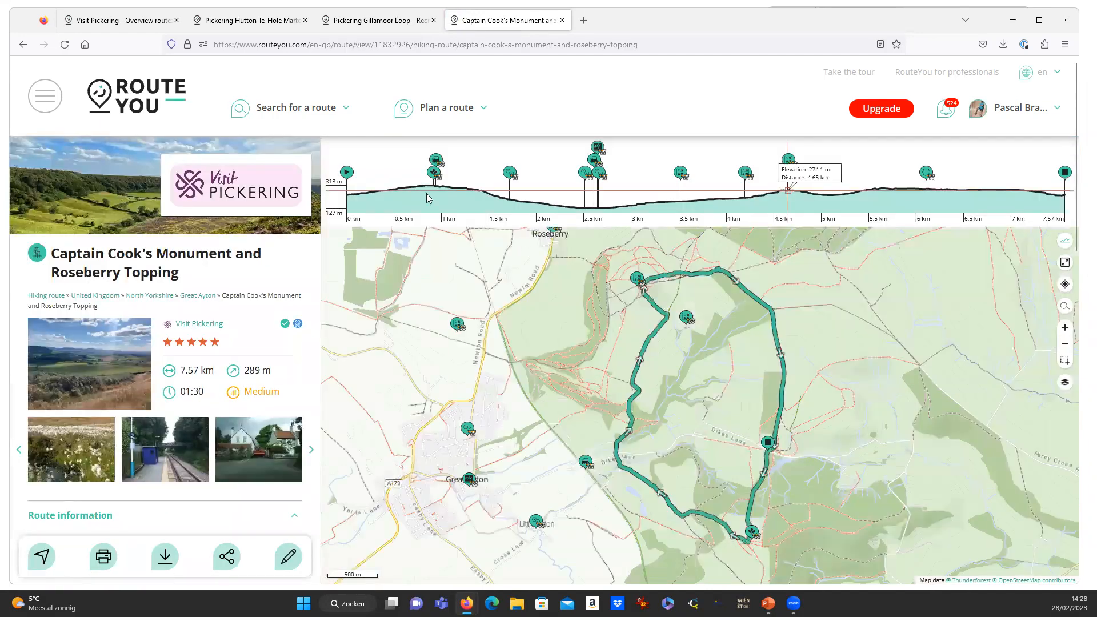
pyautogui.scroll(-1, 196, 299)
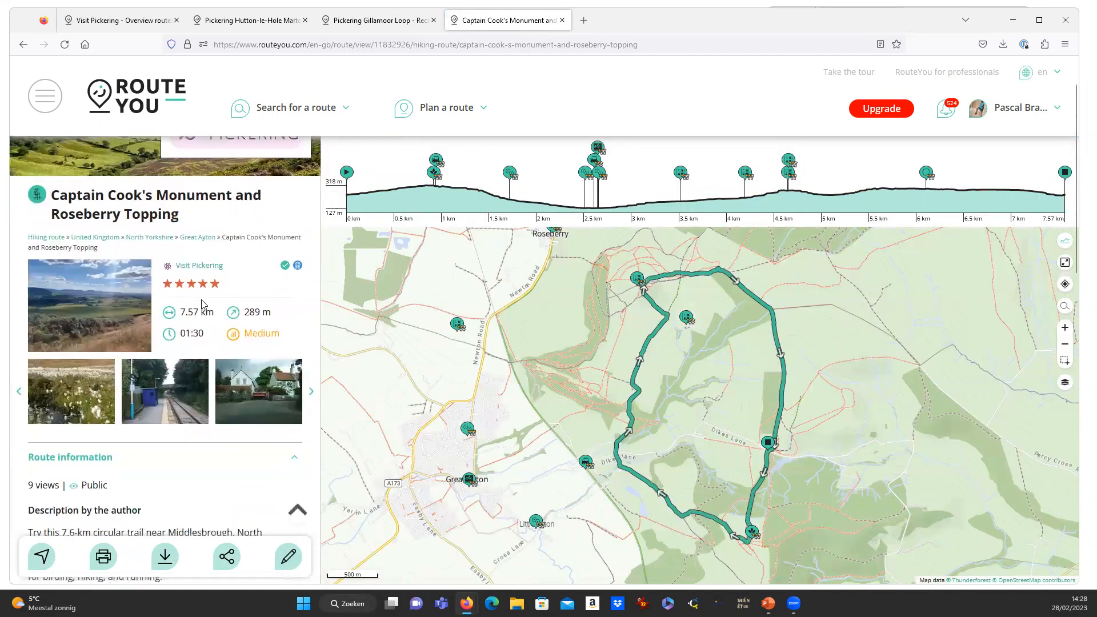
pyautogui.scroll(-3, 98, 311)
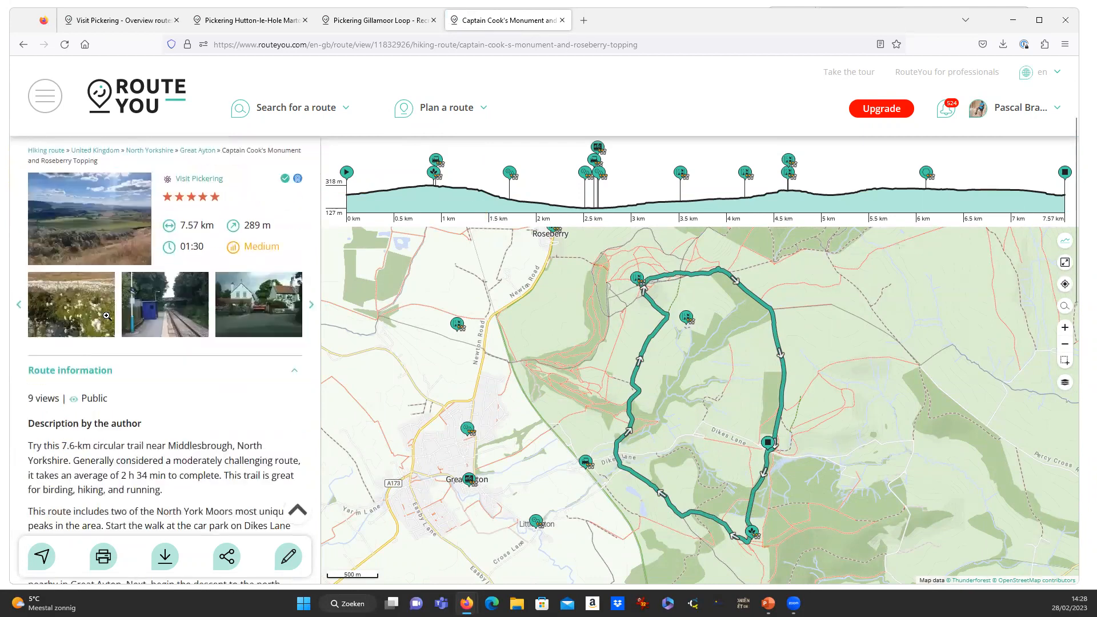
pyautogui.scroll(3, 98, 325)
pyautogui.scroll(-3, 114, 355)
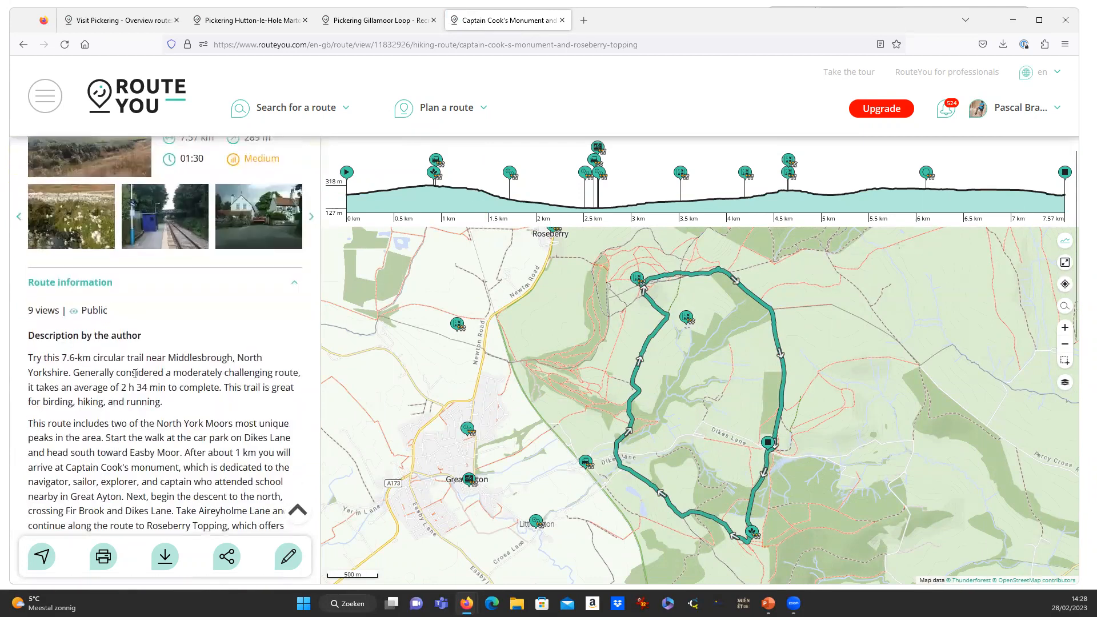
pyautogui.scroll(-2, 125, 377)
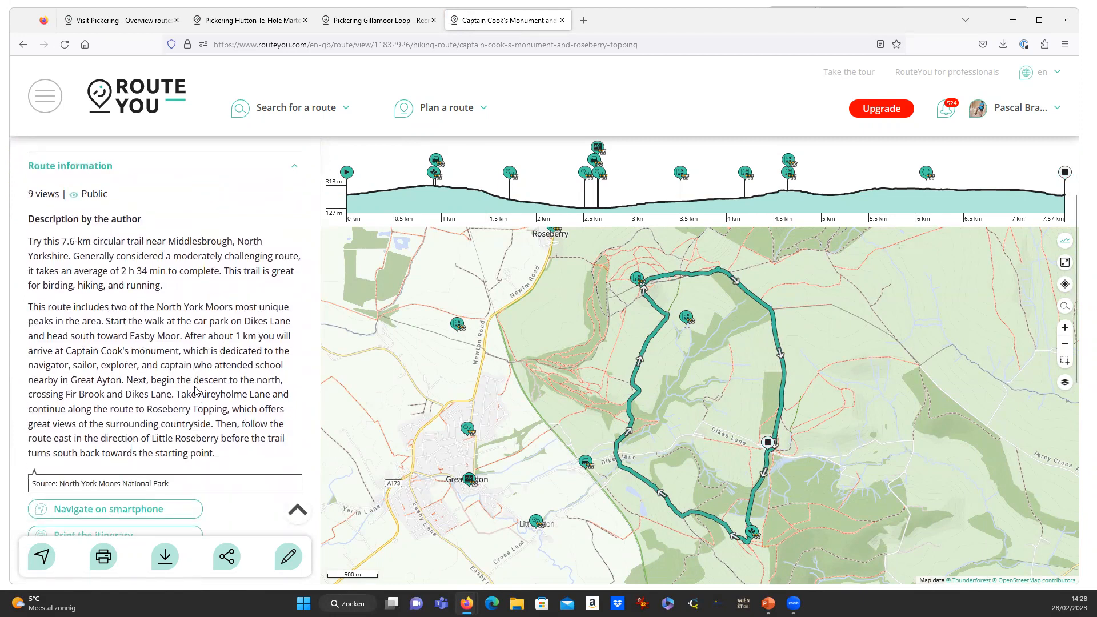
pyautogui.scroll(-2, 197, 378)
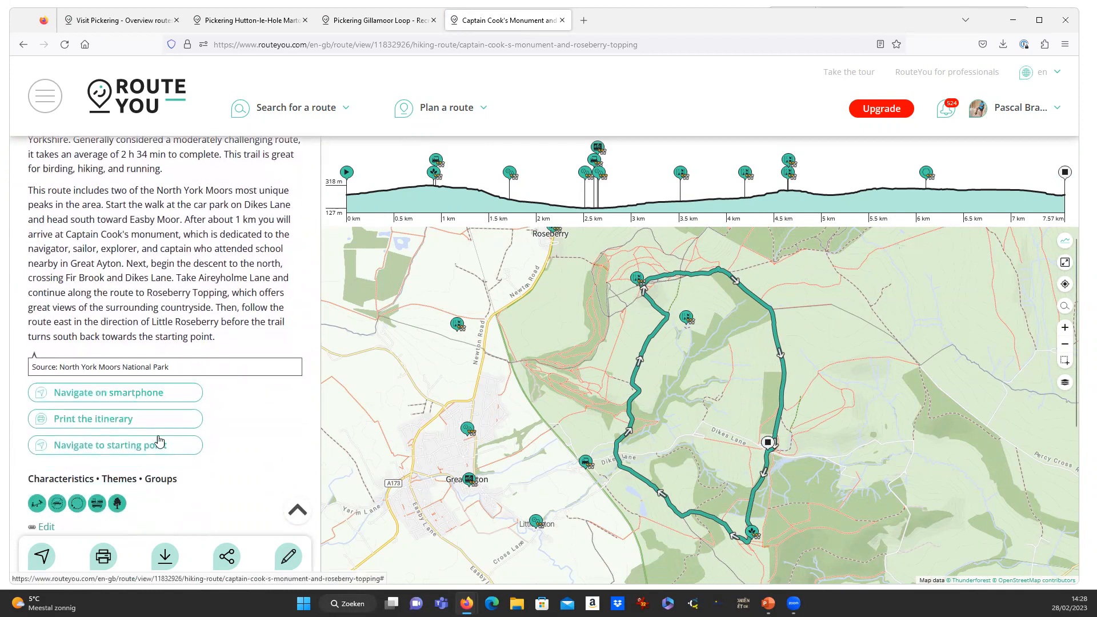
pyautogui.scroll(-2, 160, 422)
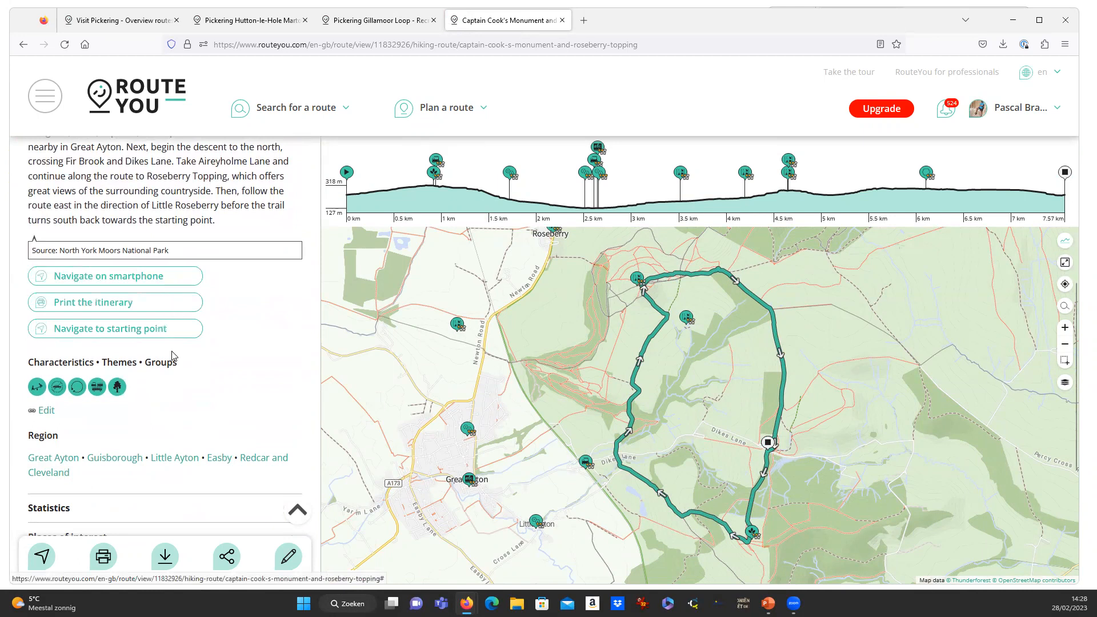
# Generate an A4 portrait Overview printout of the Captain Cook's route.
pyautogui.click(103, 562)
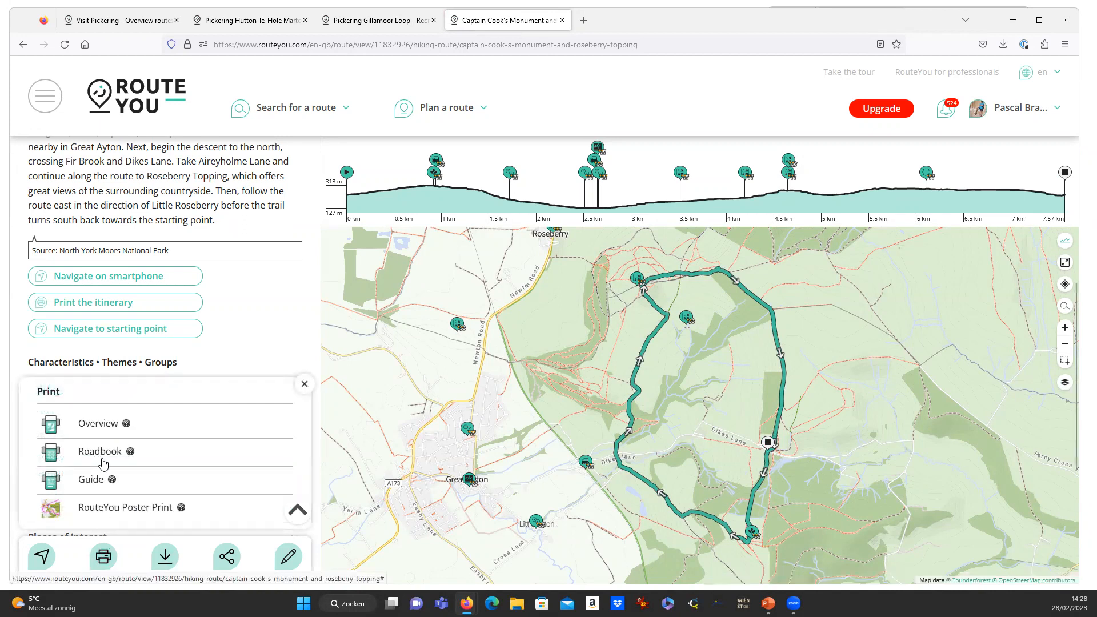
pyautogui.click(103, 428)
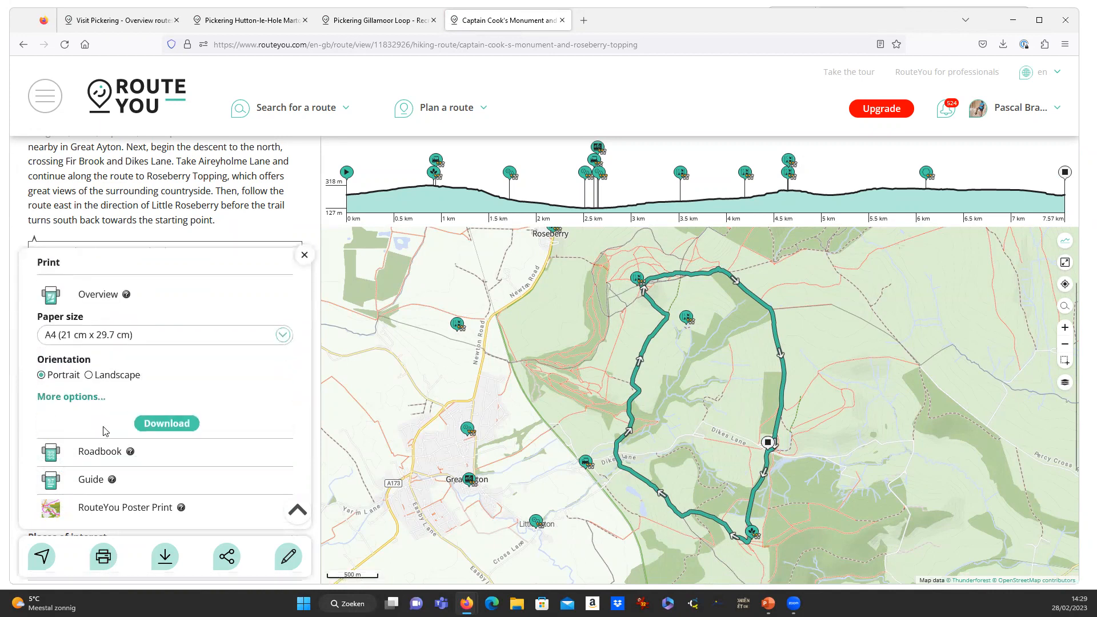
pyautogui.click(165, 424)
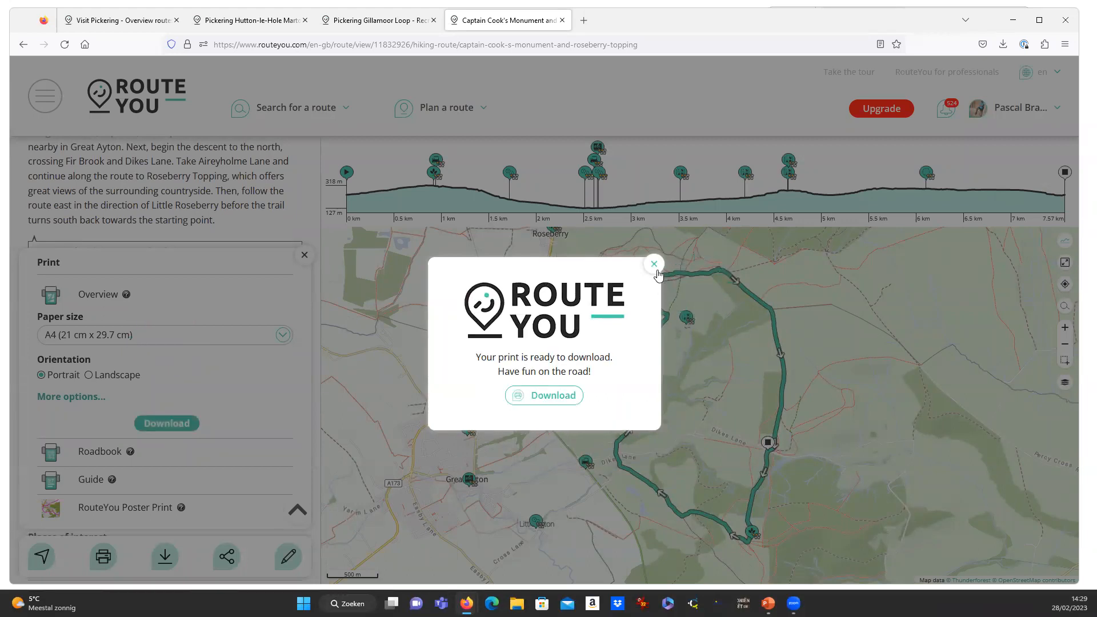
# Download the overview PDF and open it in an enlarged viewer window.
pyautogui.click(565, 402)
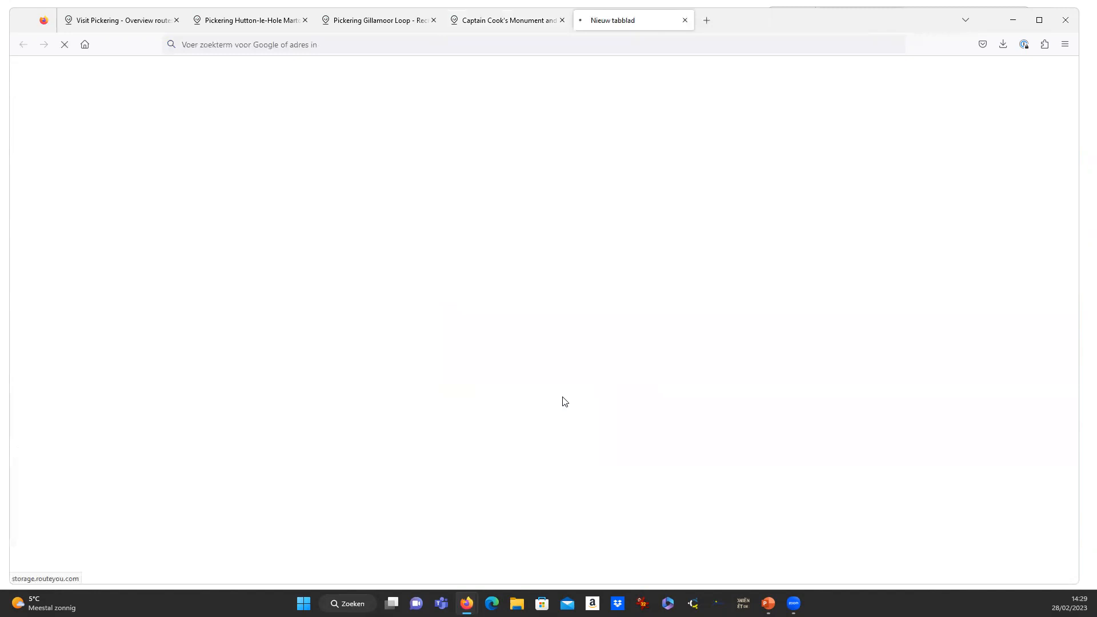
pyautogui.click(841, 76)
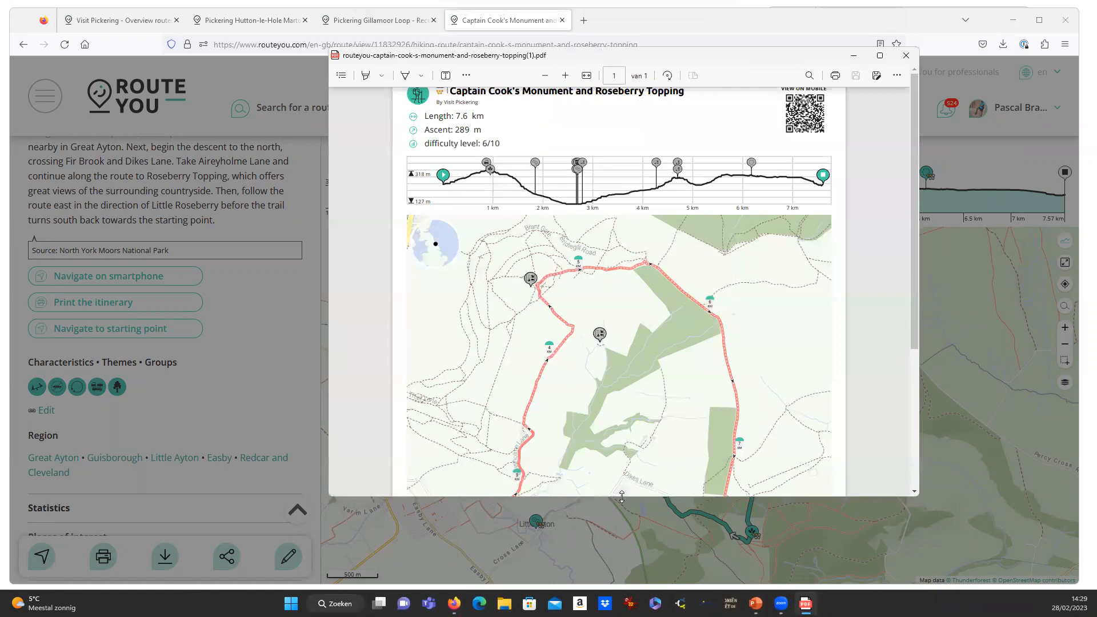
pyautogui.moveTo(622, 498); pyautogui.dragTo(621, 584)
# Review the PDF's map and summary: 7.6 km, 289 m ascent, difficulty 6/10.
pyautogui.scroll(-3, 659, 340)
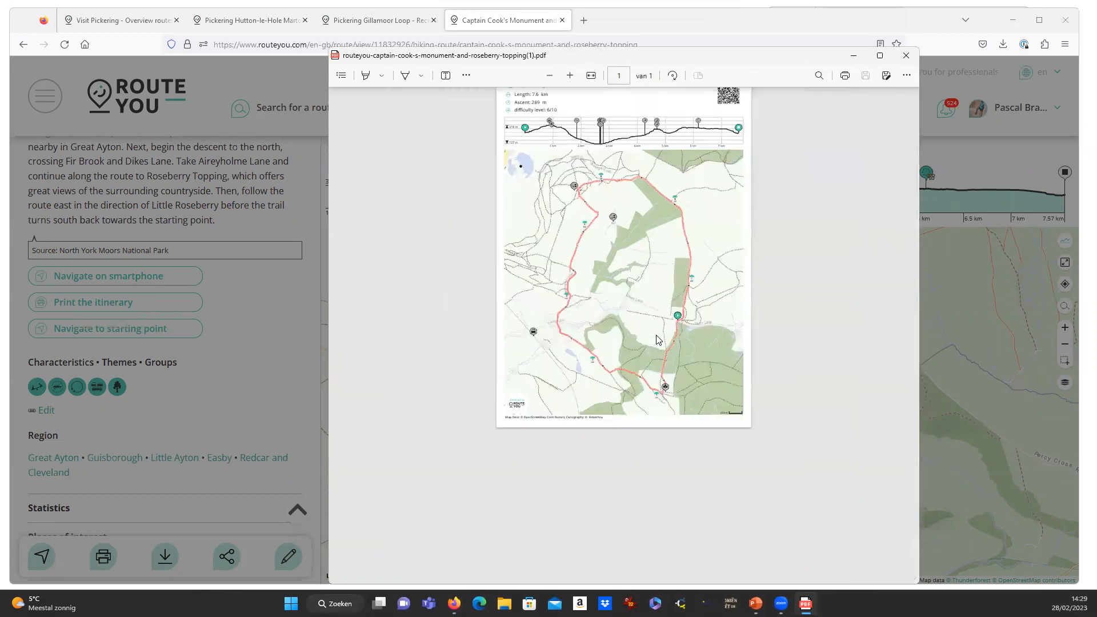
pyautogui.scroll(2, 659, 340)
pyautogui.scroll(2, 659, 340)
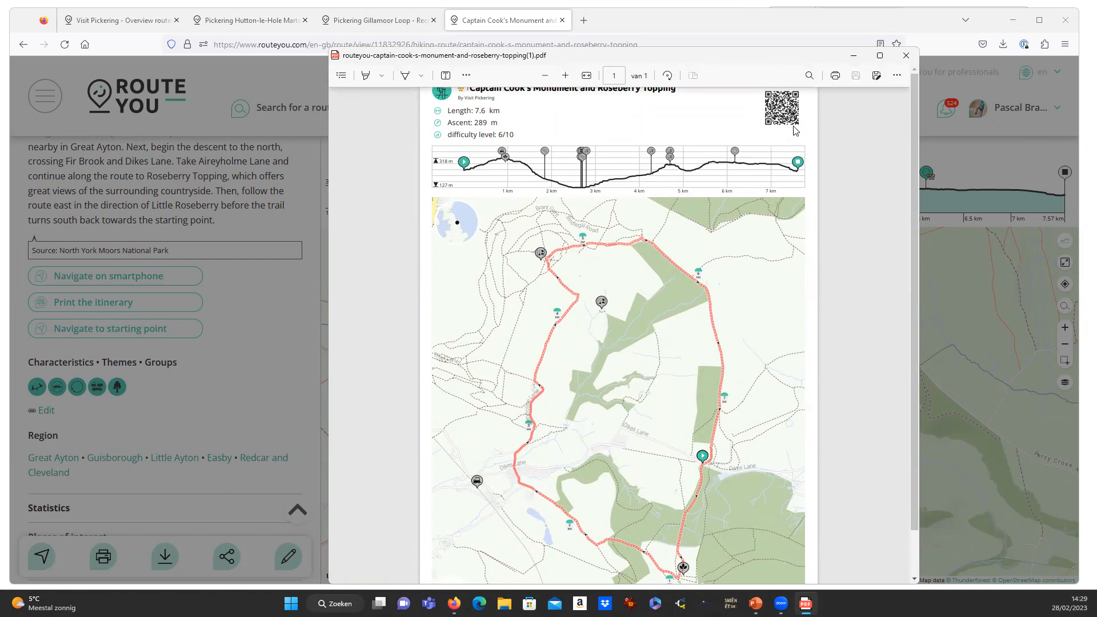
pyautogui.moveTo(515, 136); pyautogui.dragTo(448, 112)
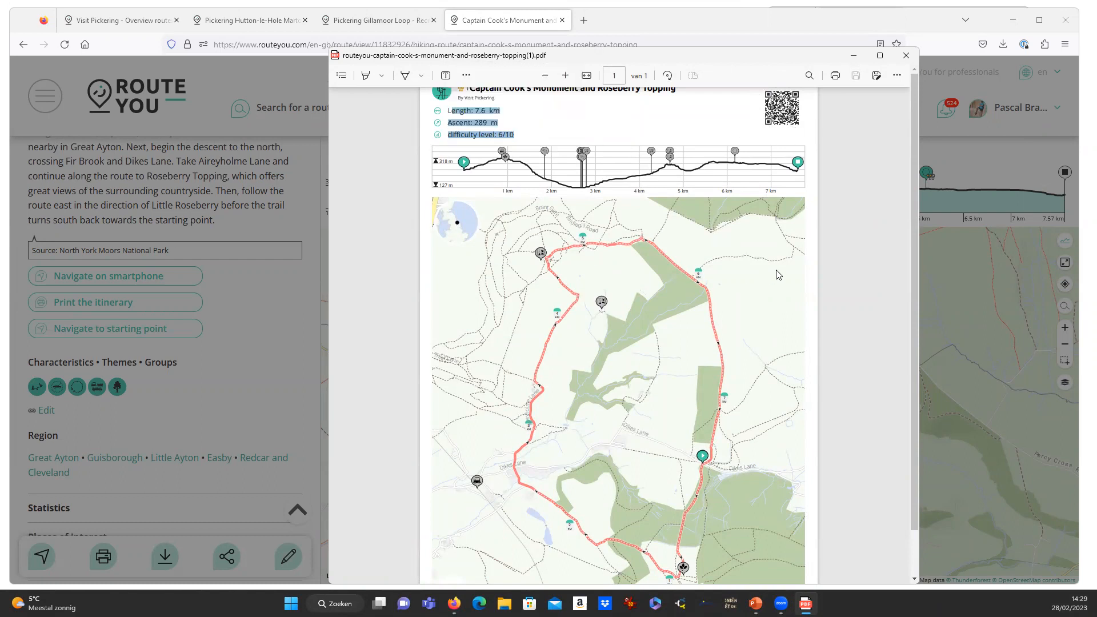
pyautogui.click(847, 225)
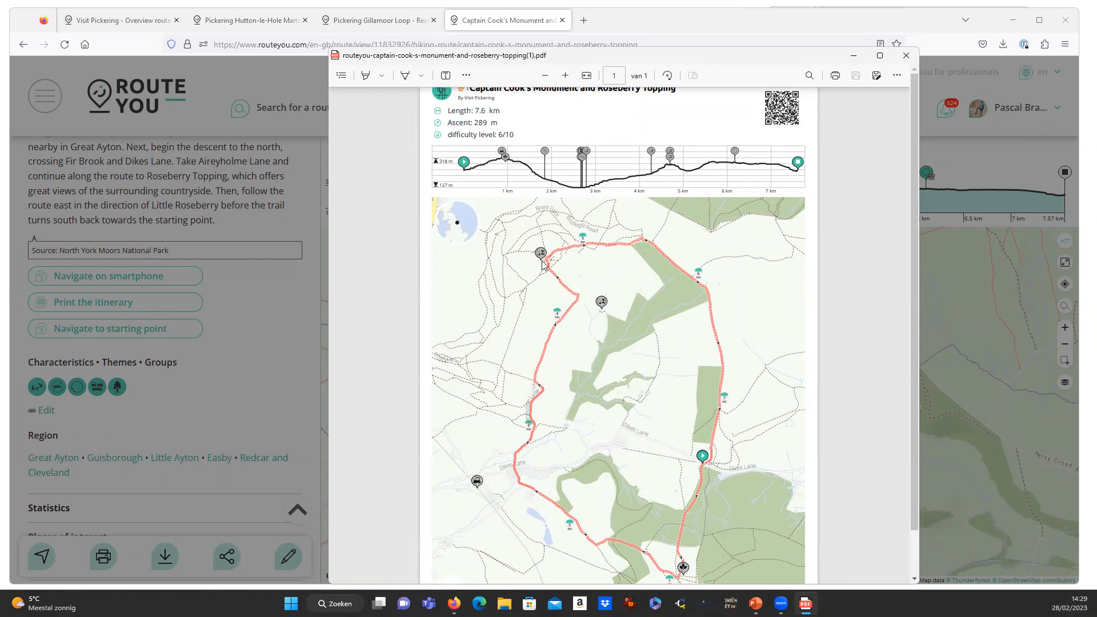
pyautogui.scroll(-2, 715, 432)
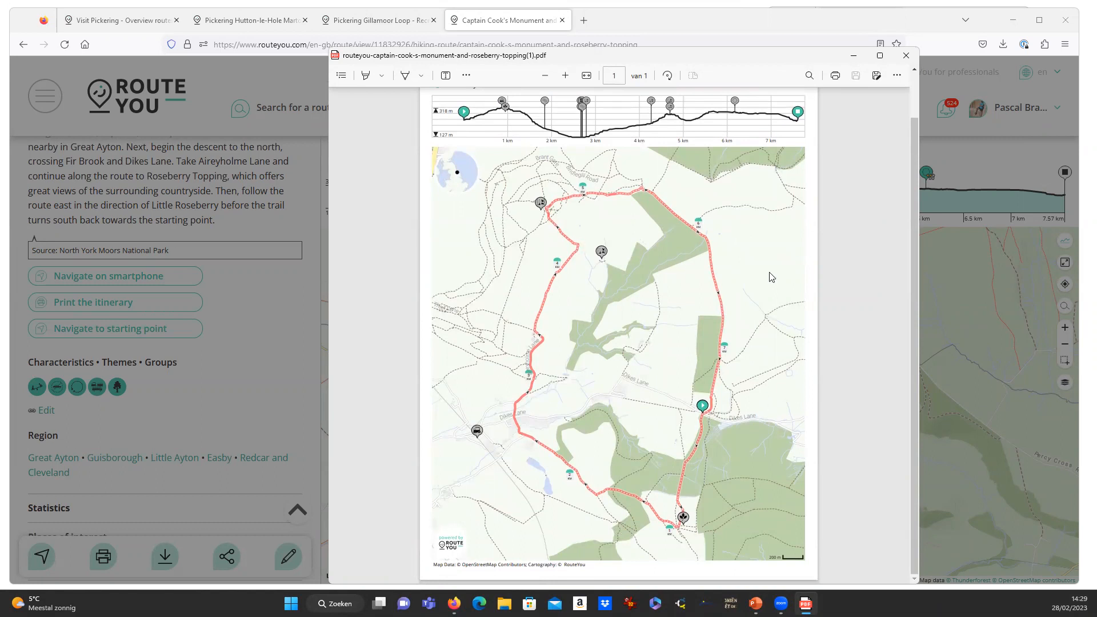
pyautogui.scroll(2, 844, 259)
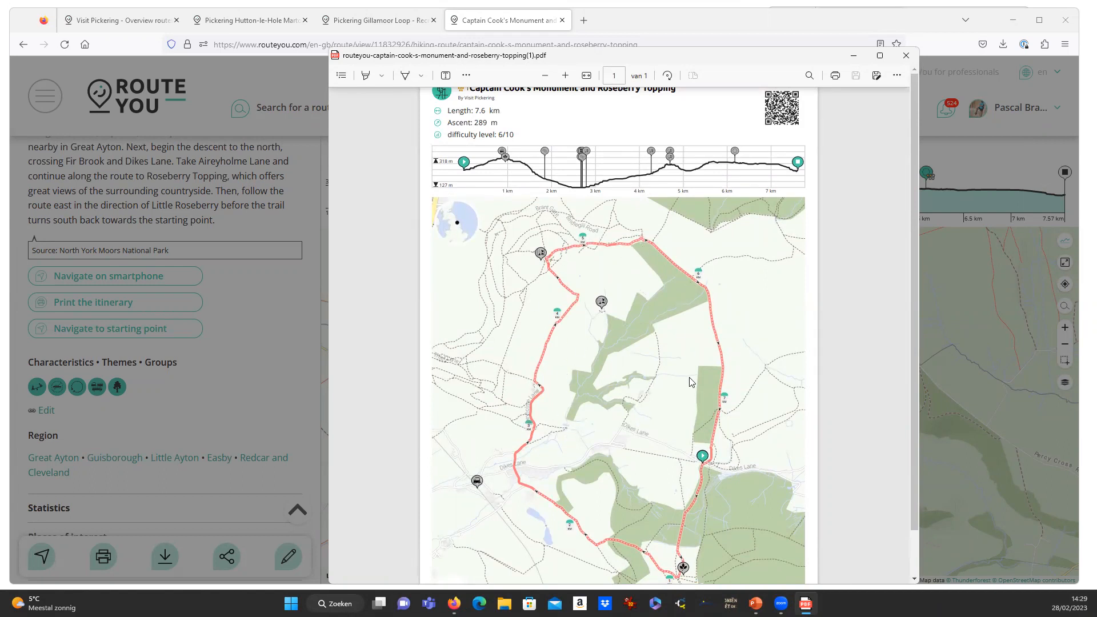
# Close the Captain Cook PDF and dismiss the print-ready download notice.
pyautogui.click(907, 56)
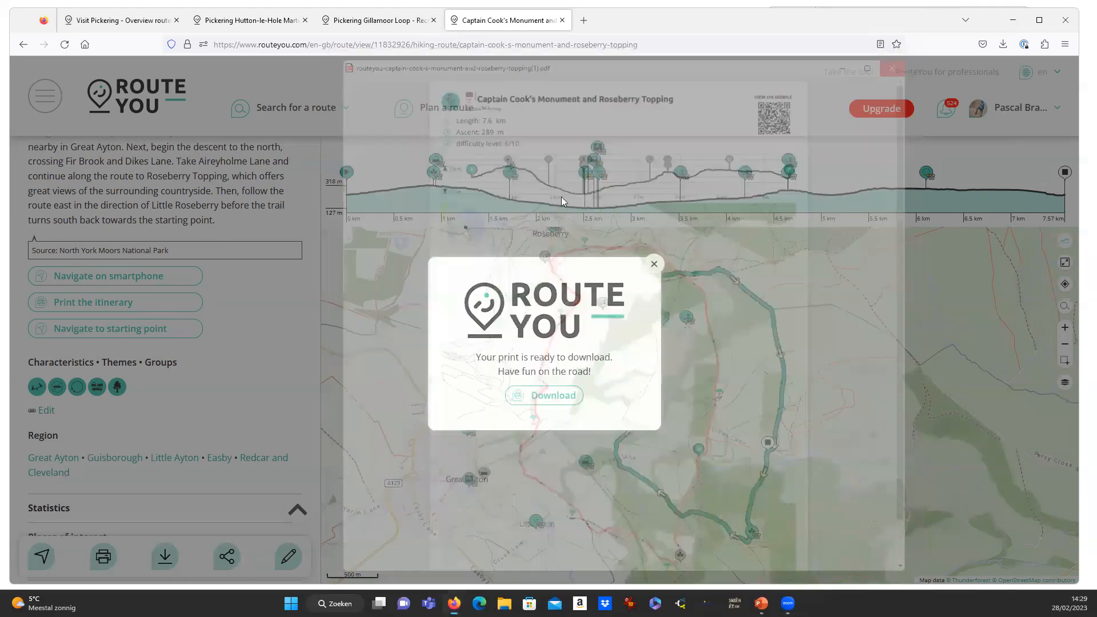
pyautogui.click(655, 263)
pyautogui.scroll(-3, 127, 335)
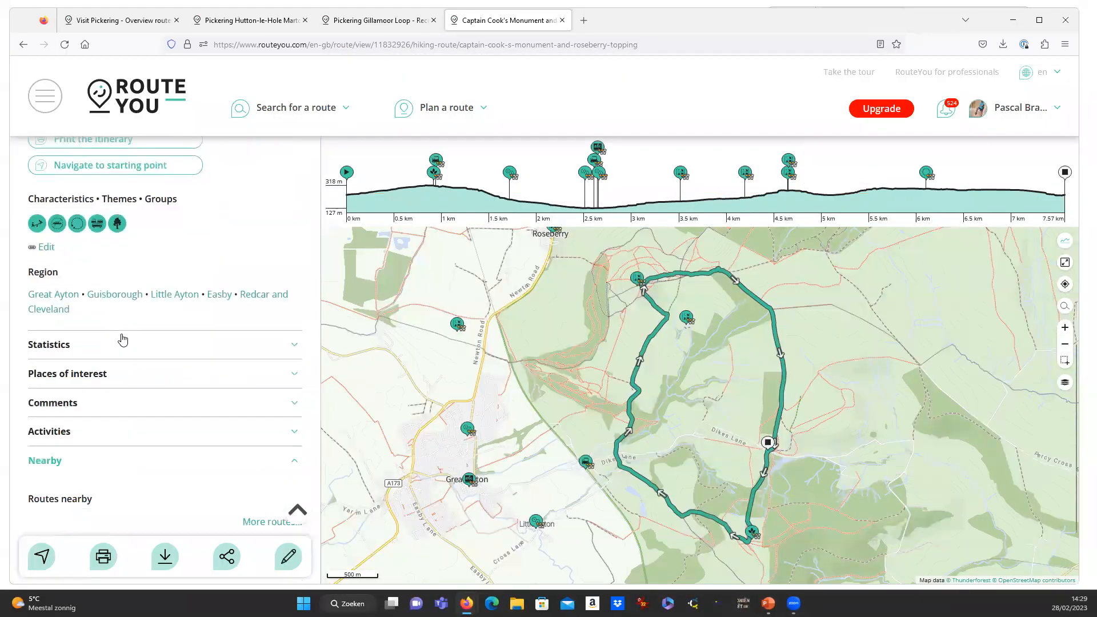
pyautogui.scroll(-2, 127, 336)
pyautogui.scroll(7, 132, 329)
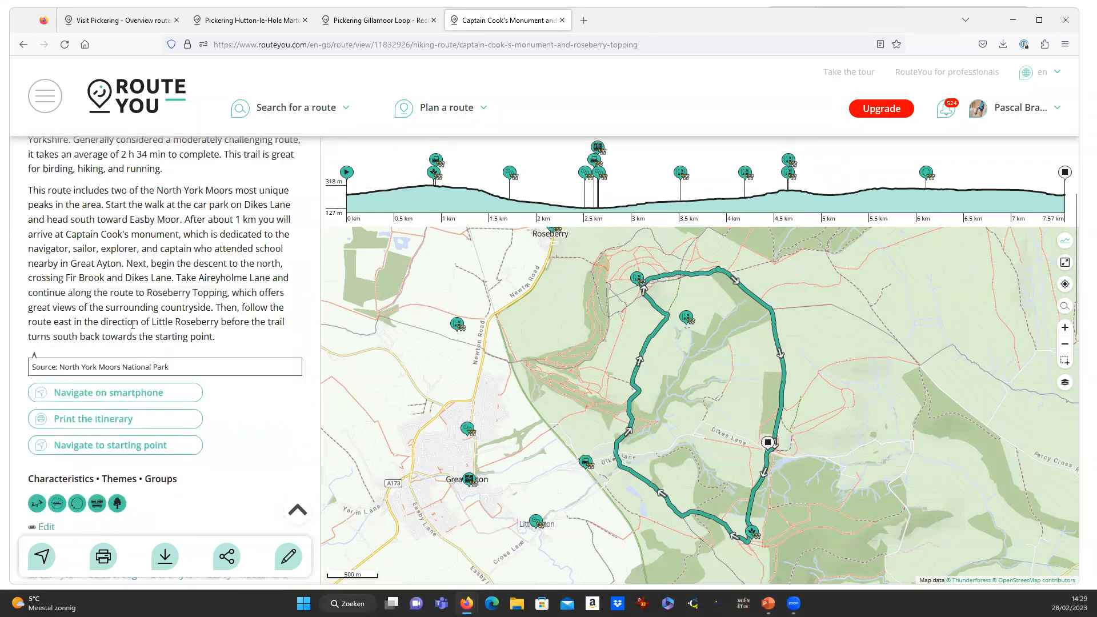
# List favourite routes, zoom to North Yorkshire and open the Visiting James Cook route near Pickering.
pyautogui.click(269, 107)
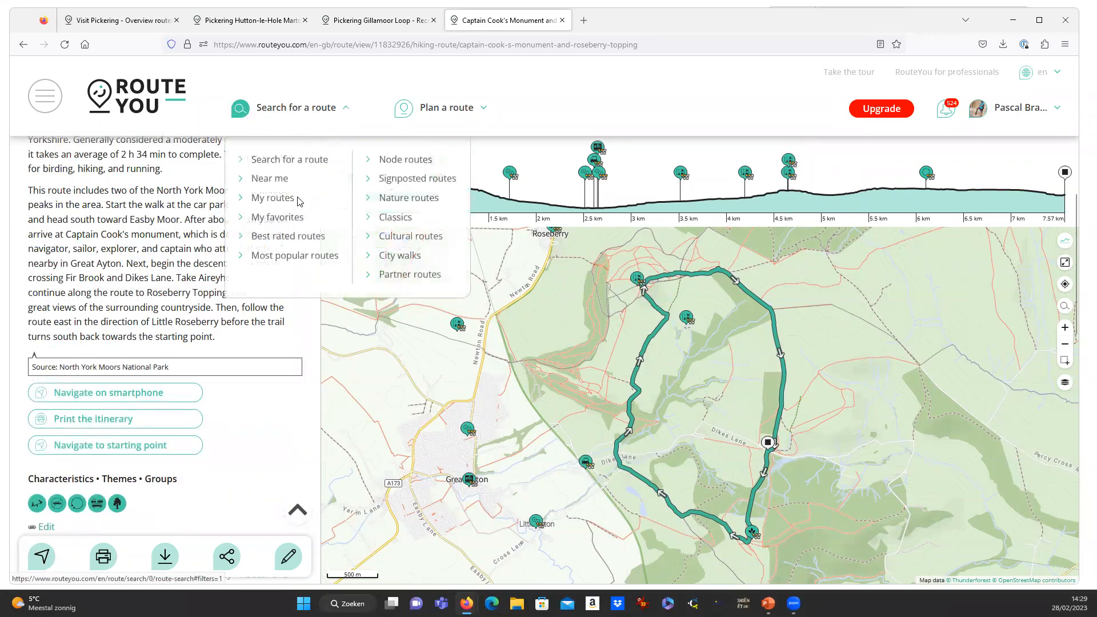
pyautogui.click(278, 217)
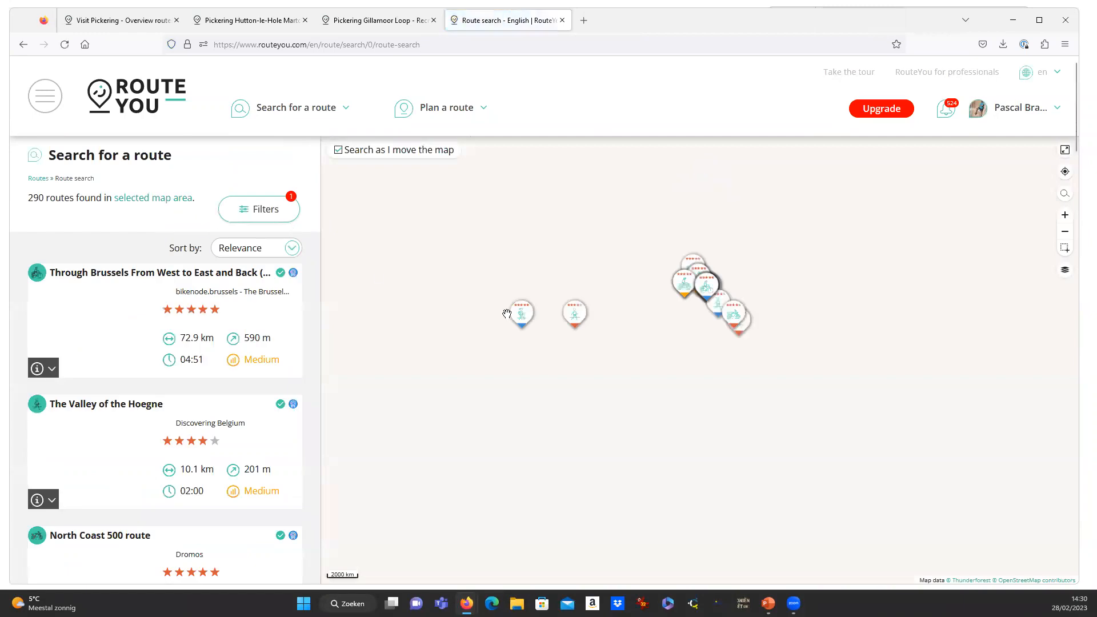
pyautogui.click(708, 289)
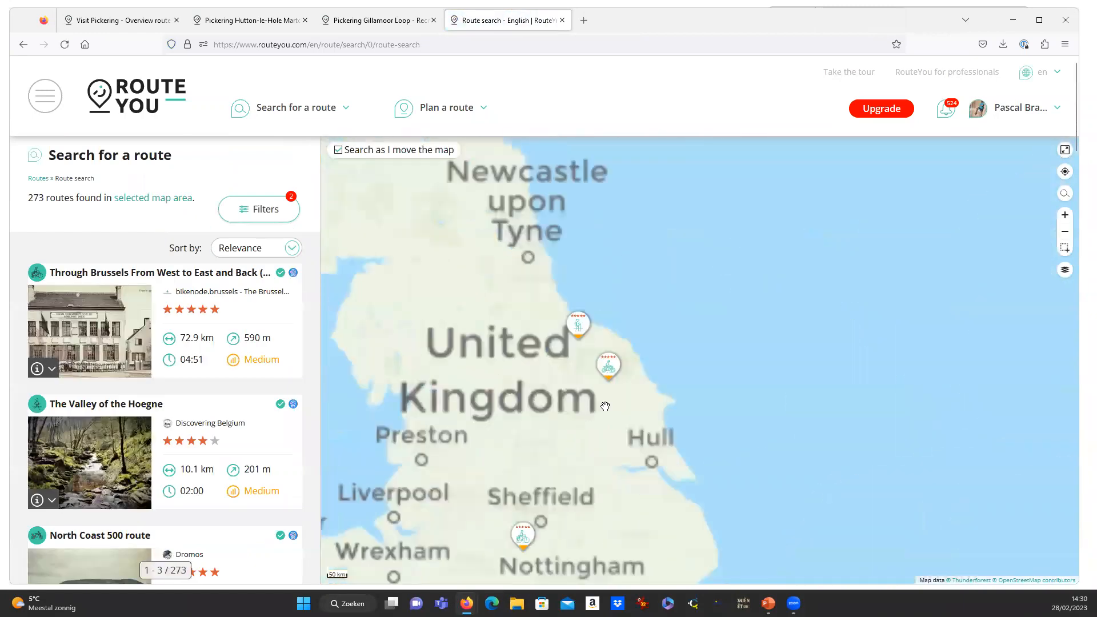
pyautogui.click(698, 298)
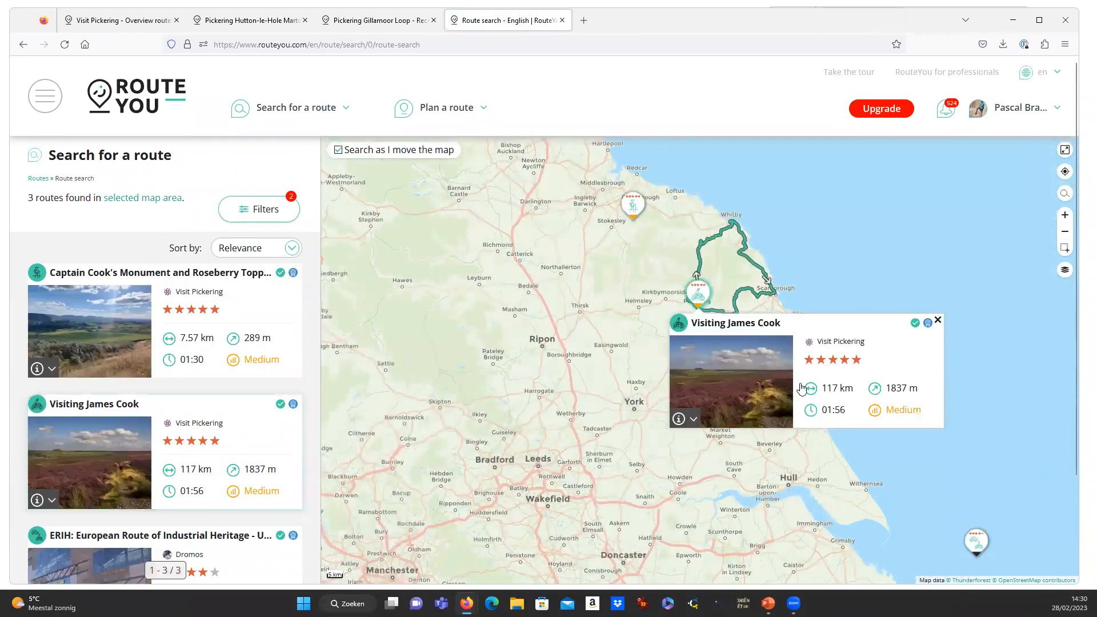
pyautogui.click(740, 329)
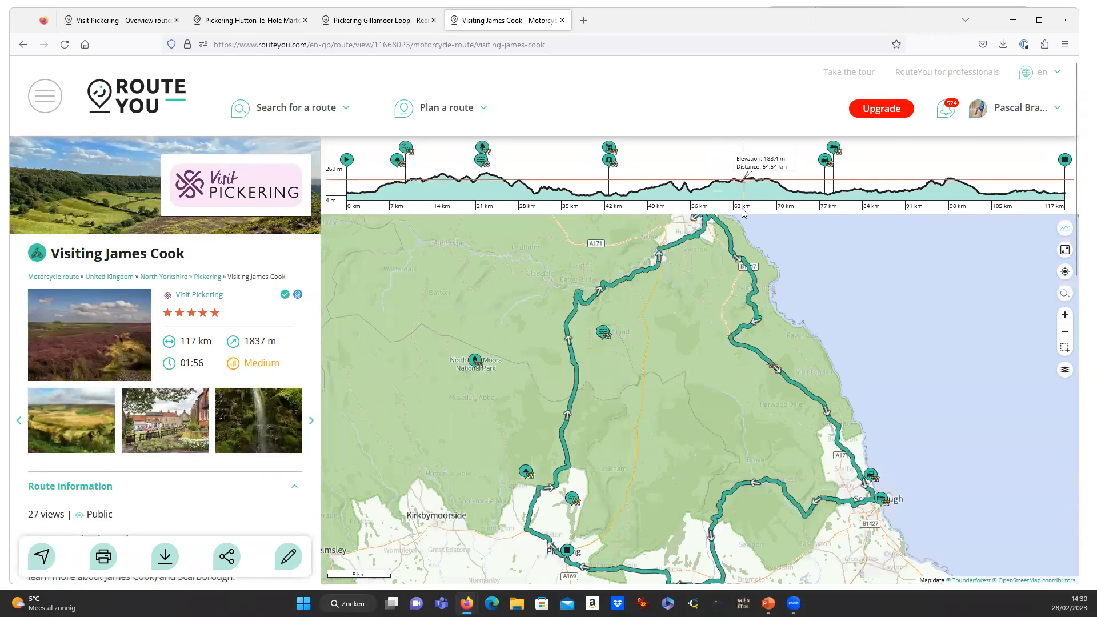
# Pan the map to Whitby and view the Captain Cook Memorial Museum details.
pyautogui.scroll(-1, 716, 244)
pyautogui.moveTo(716, 245); pyautogui.dragTo(677, 326)
pyautogui.scroll(2, 677, 326)
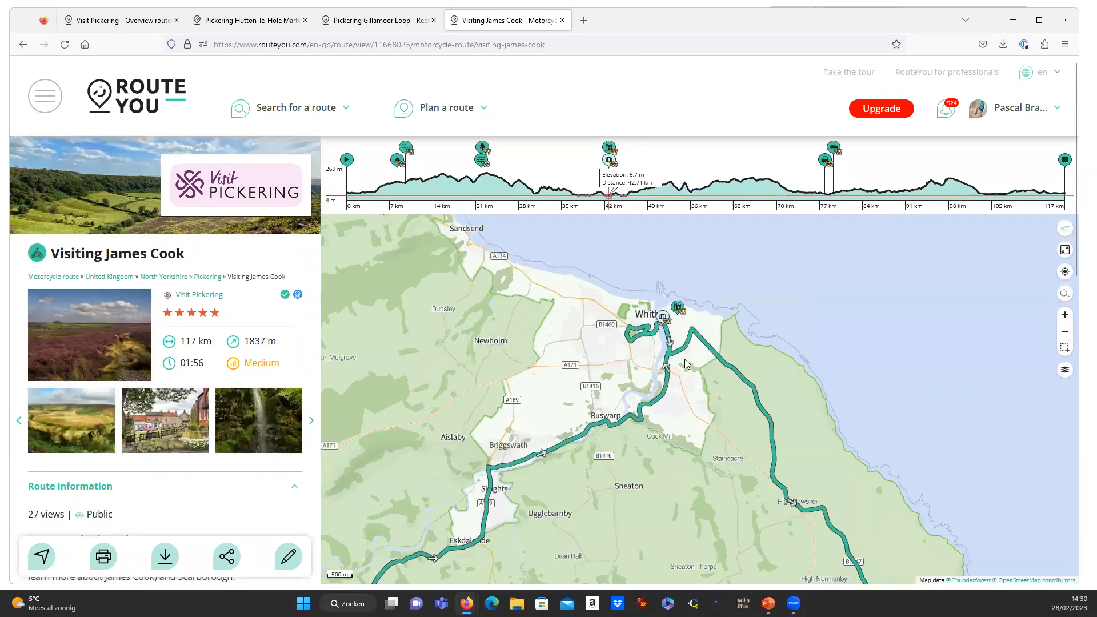
pyautogui.click(664, 318)
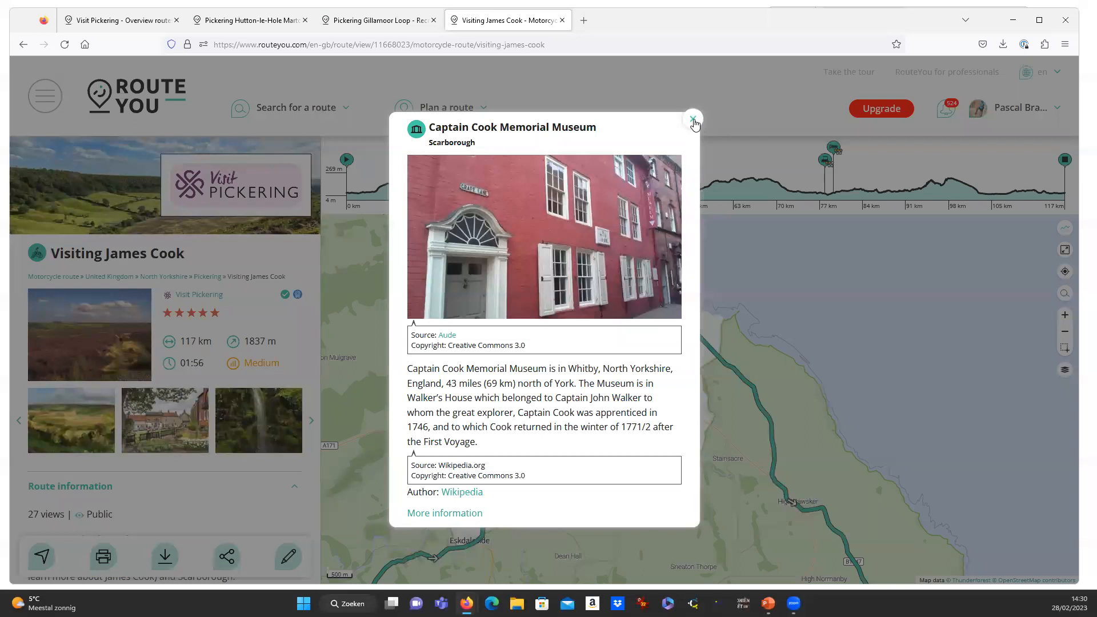
pyautogui.click(693, 119)
# Pan to Scarborough and zoom out to show the whole 117 km loop.
pyautogui.scroll(-3, 608, 550)
pyautogui.moveTo(607, 549); pyautogui.dragTo(615, 377)
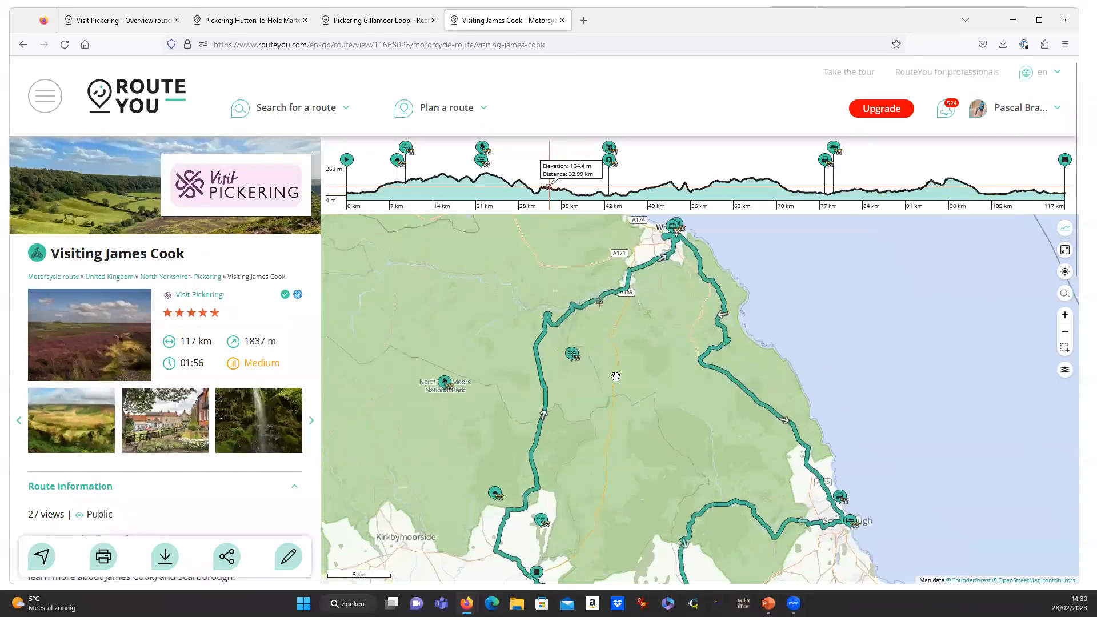
pyautogui.scroll(-2, 565, 475)
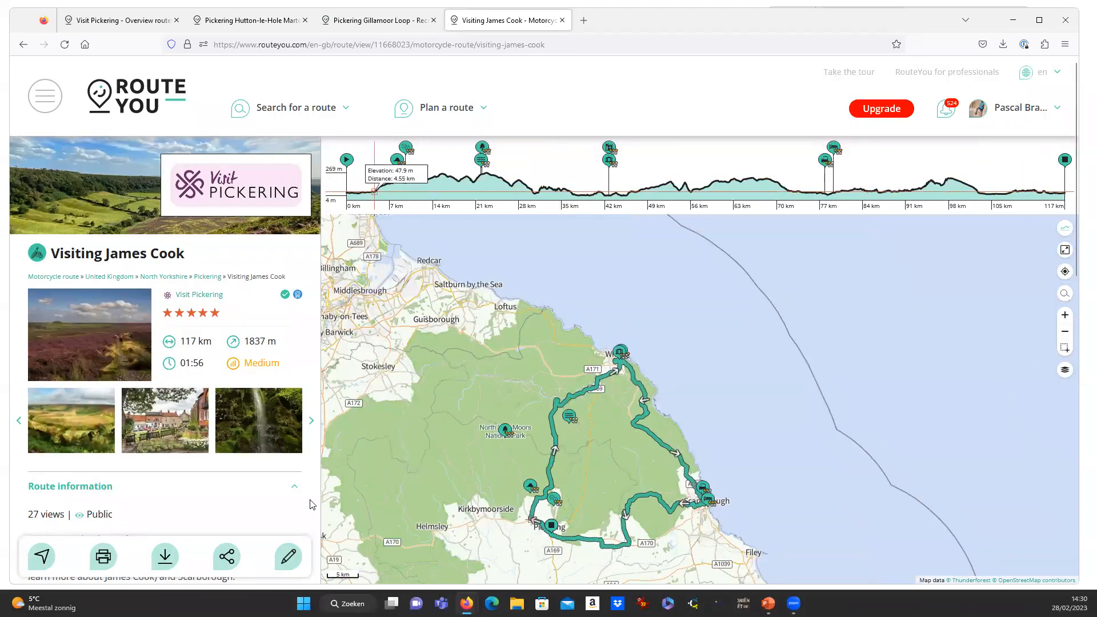
pyautogui.scroll(-2, 246, 496)
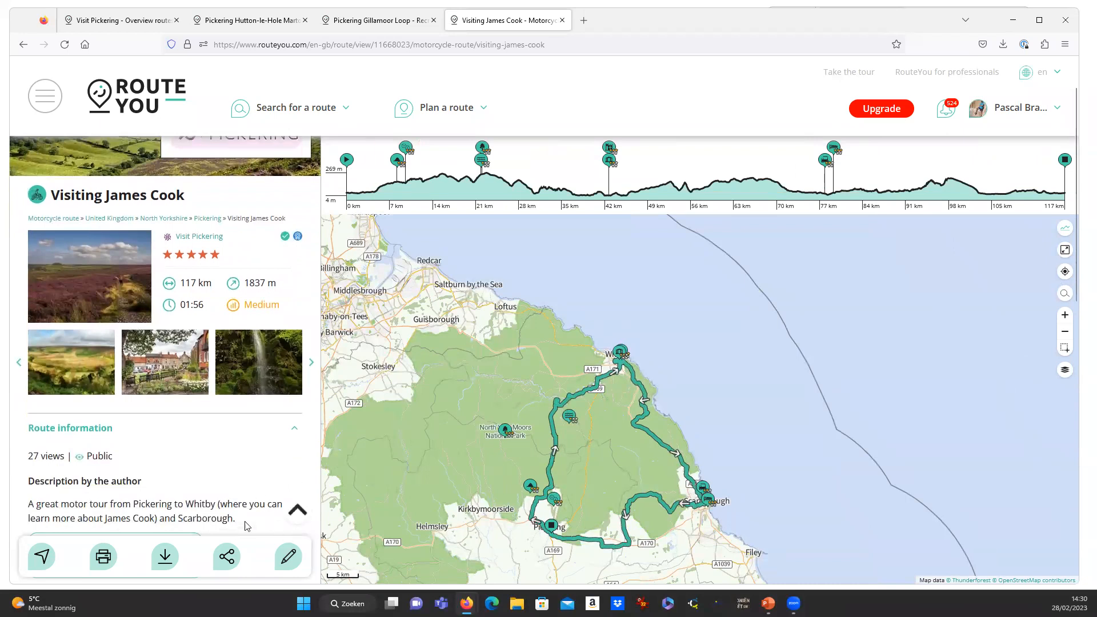
# Generate the A4 portrait Visiting James Cook roadbook and download it as routeyou-visiting-james-cook(1).pdf.
pyautogui.click(104, 558)
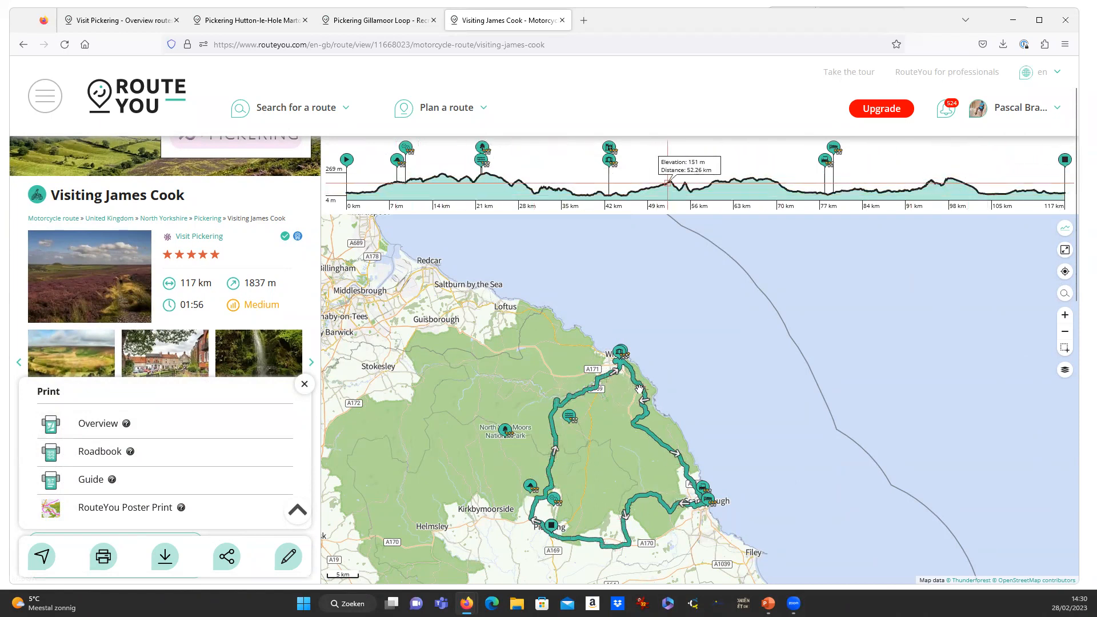
pyautogui.click(100, 456)
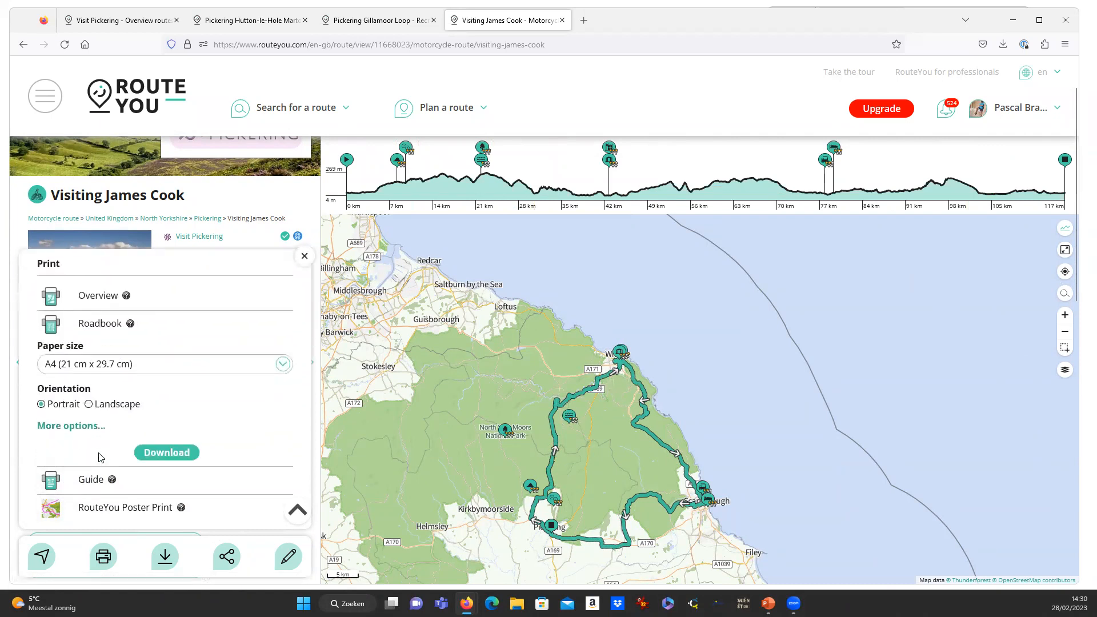
pyautogui.click(168, 451)
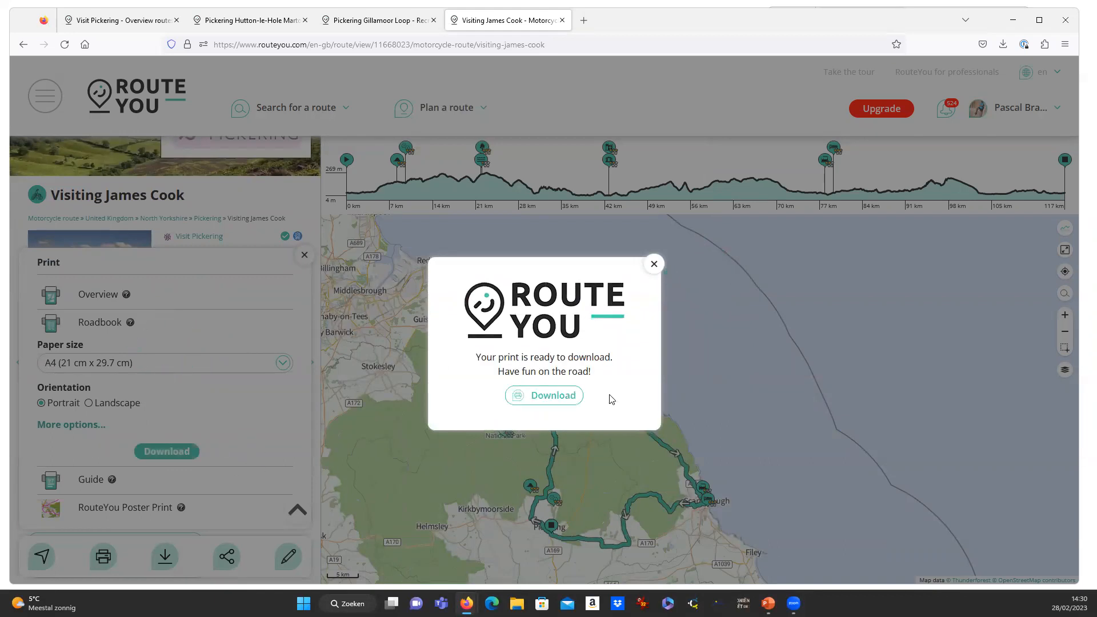
pyautogui.click(556, 400)
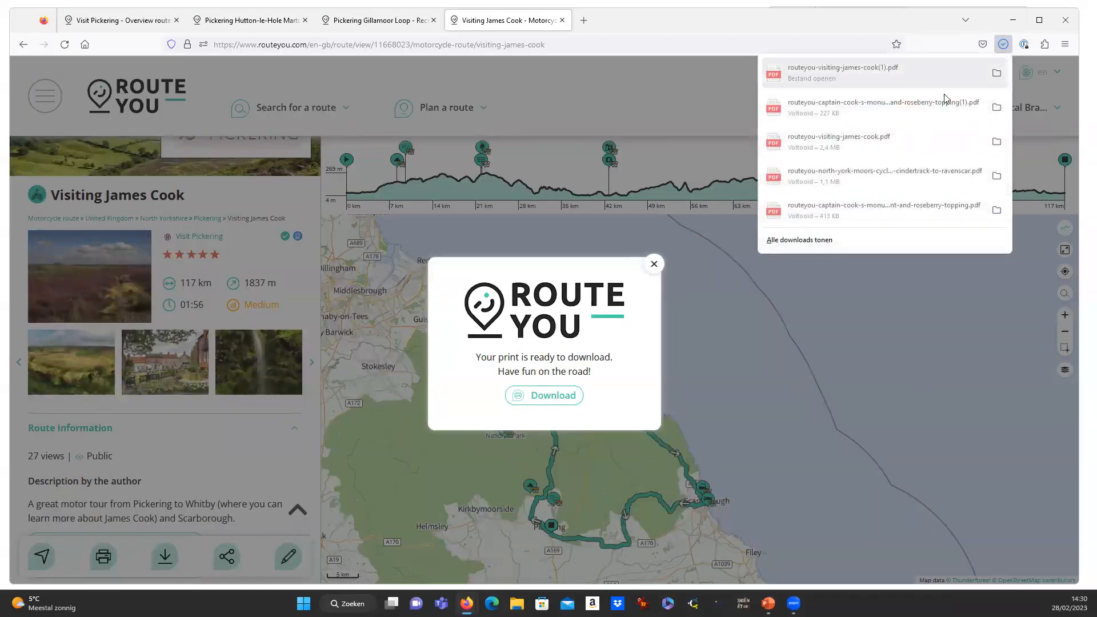
# Open routeyou-visiting-james-cook(1).pdf from the downloads and enlarge the viewer to full screen.
pyautogui.click(859, 75)
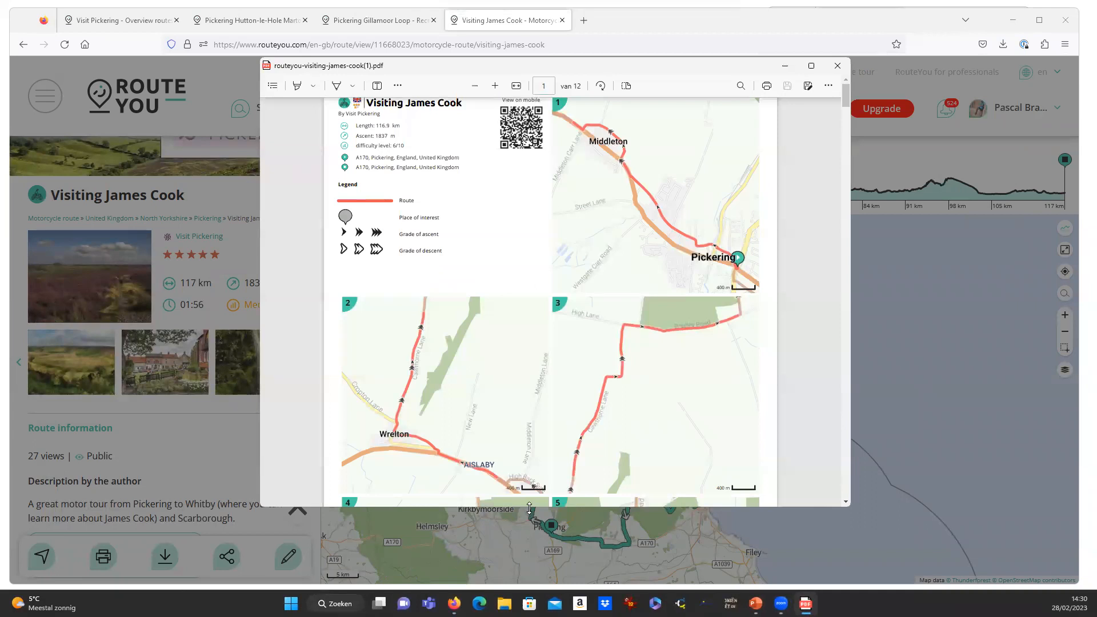
pyautogui.moveTo(530, 508); pyautogui.dragTo(530, 577)
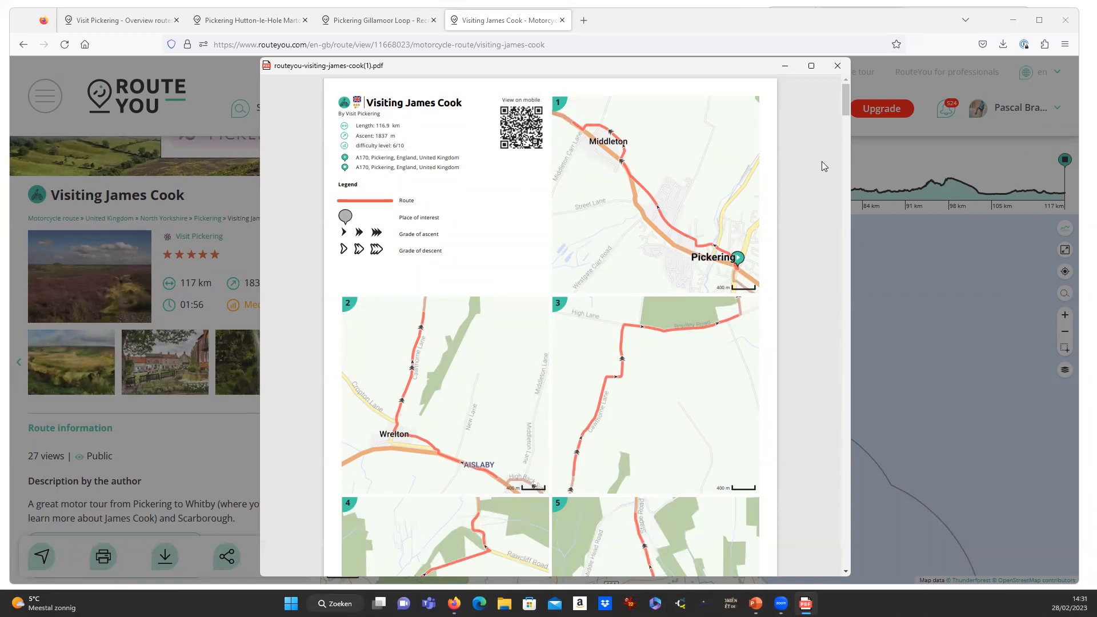
pyautogui.click(811, 65)
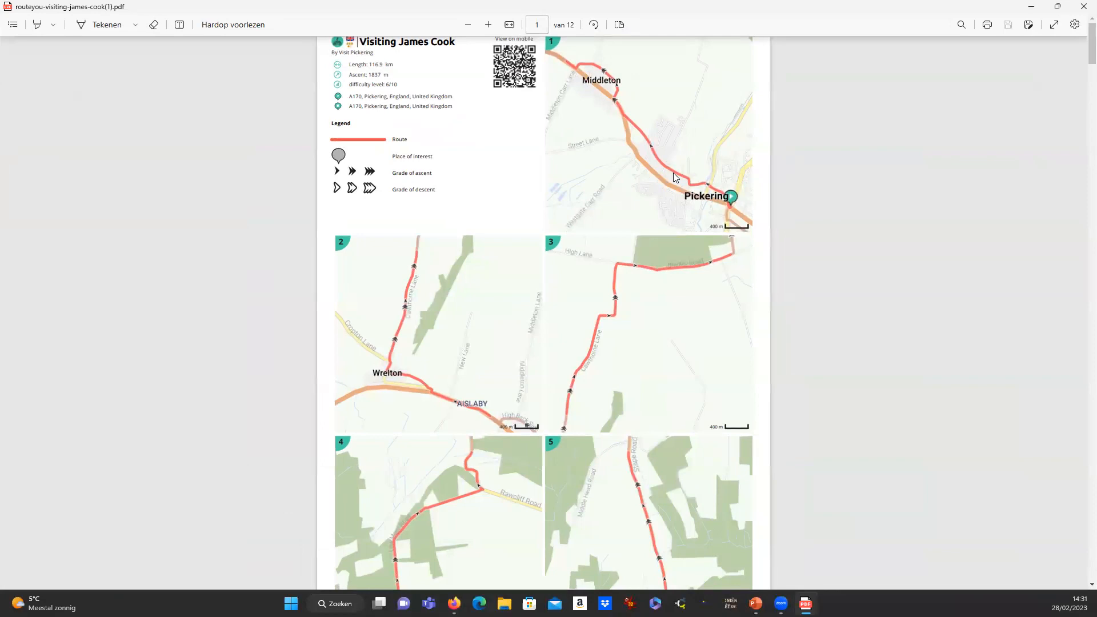
# Page through the roadbook's numbered route maps down to the directions table.
pyautogui.scroll(2, 674, 173)
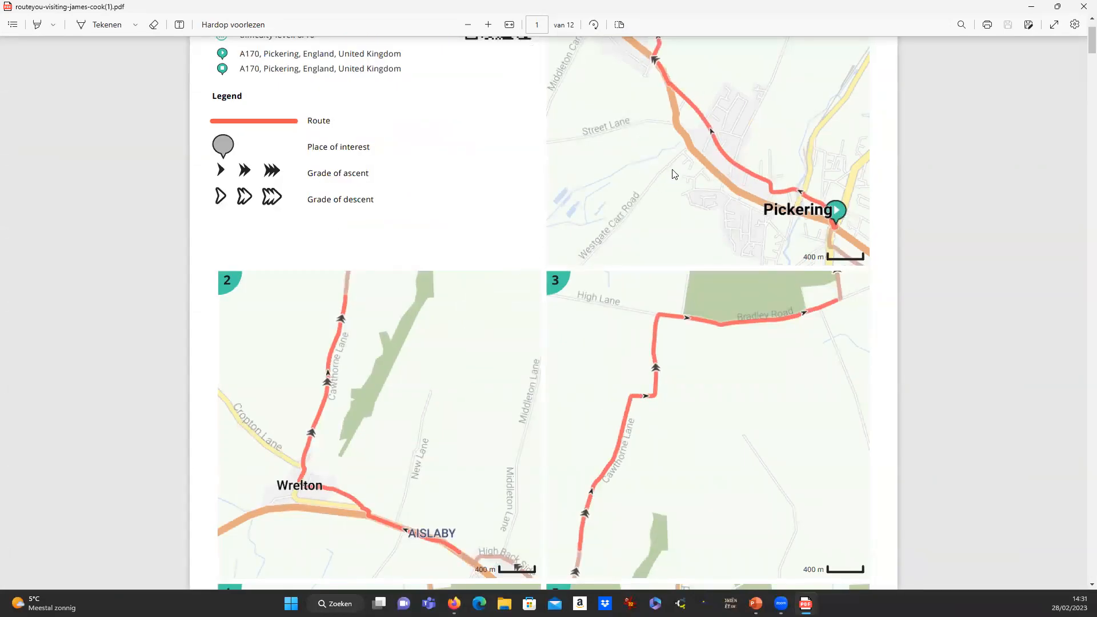
pyautogui.scroll(2, 675, 174)
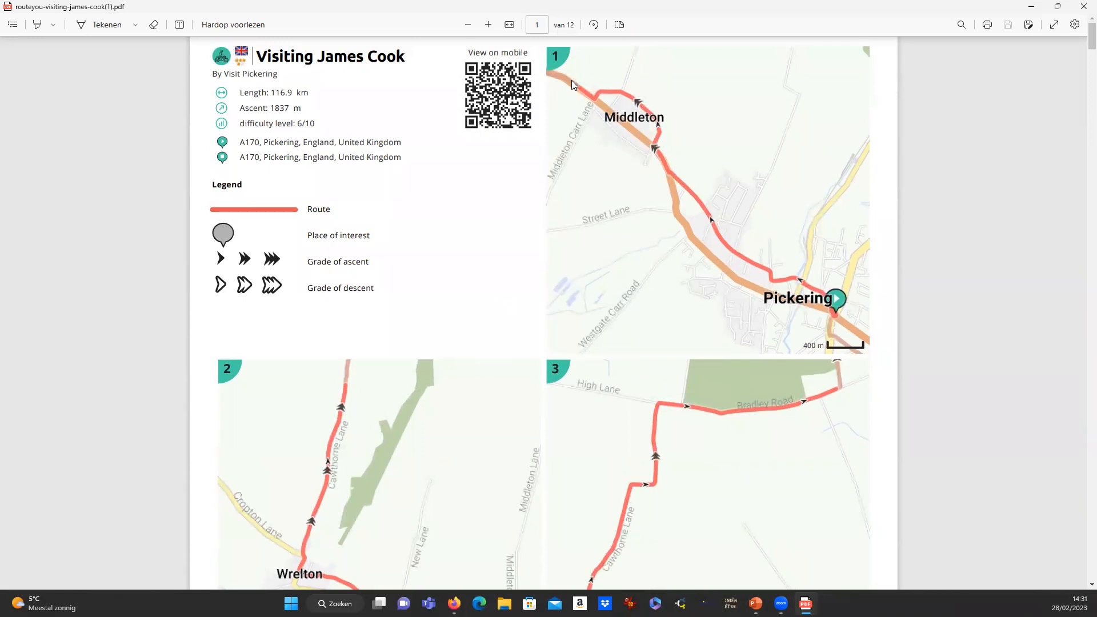
pyautogui.scroll(-4, 386, 252)
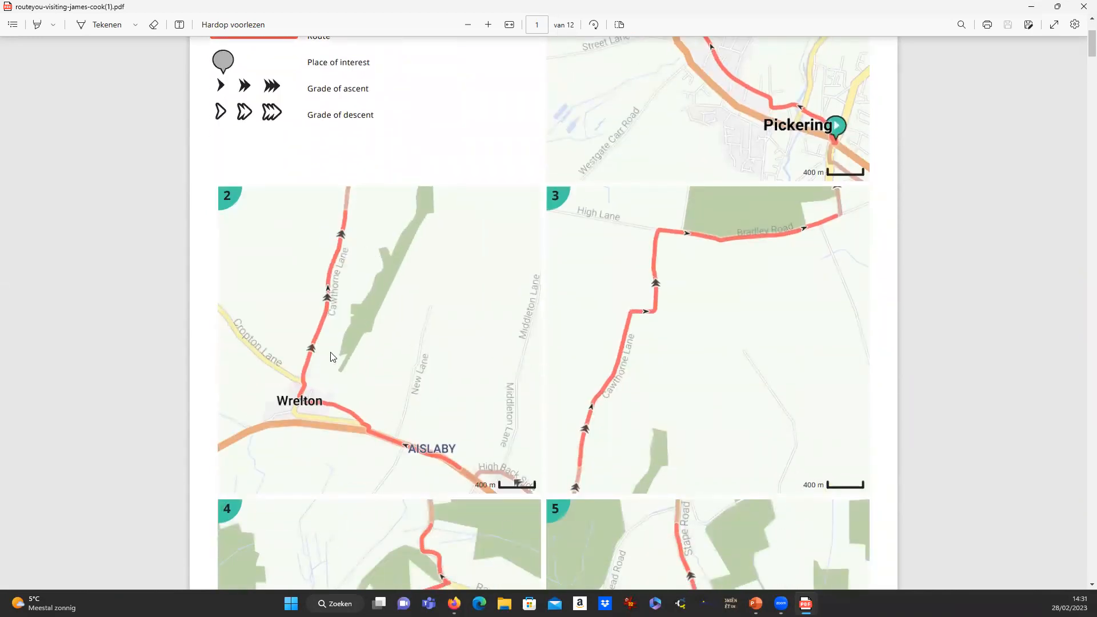
pyautogui.scroll(-2, 632, 339)
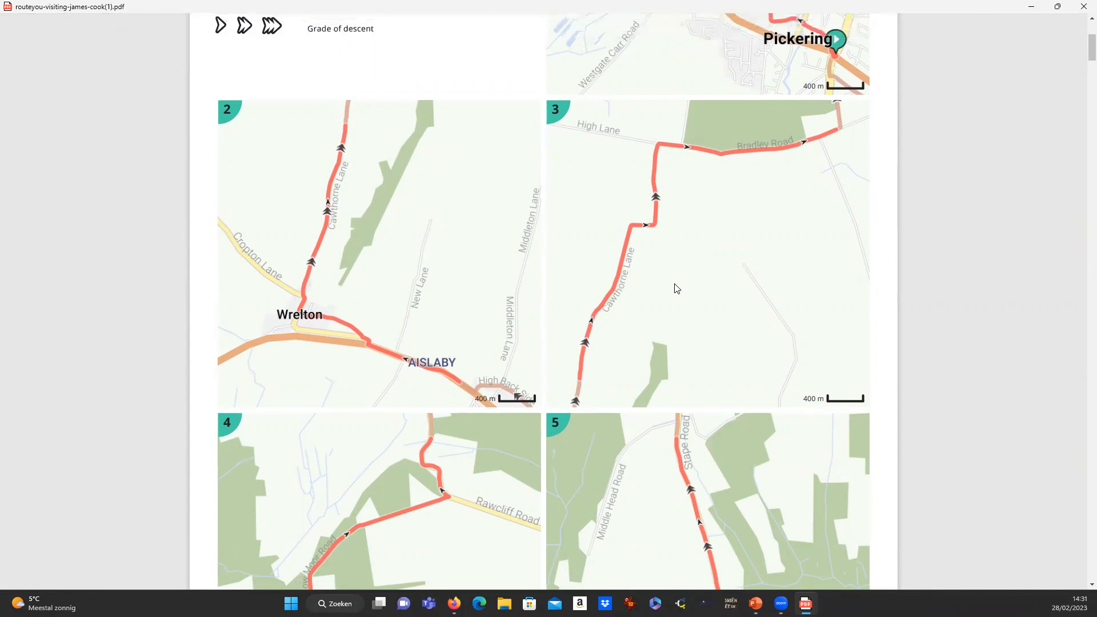
pyautogui.keyDown('ctrl'); pyautogui.scroll(-3, 676, 288); pyautogui.keyUp('ctrl')
pyautogui.scroll(-15, 669, 294)
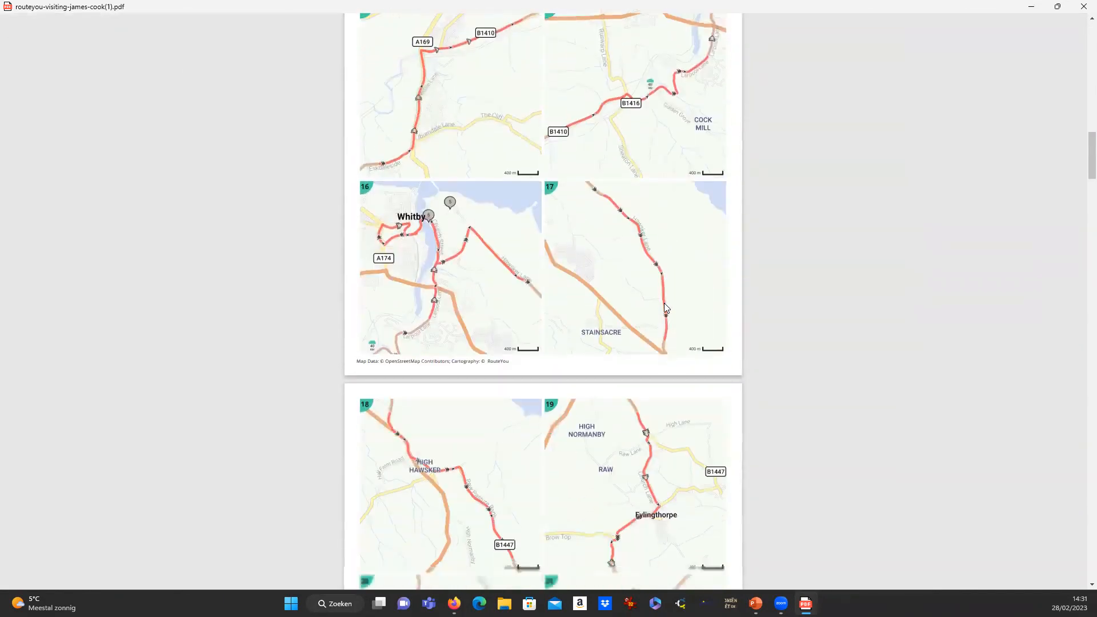
pyautogui.scroll(-20, 665, 306)
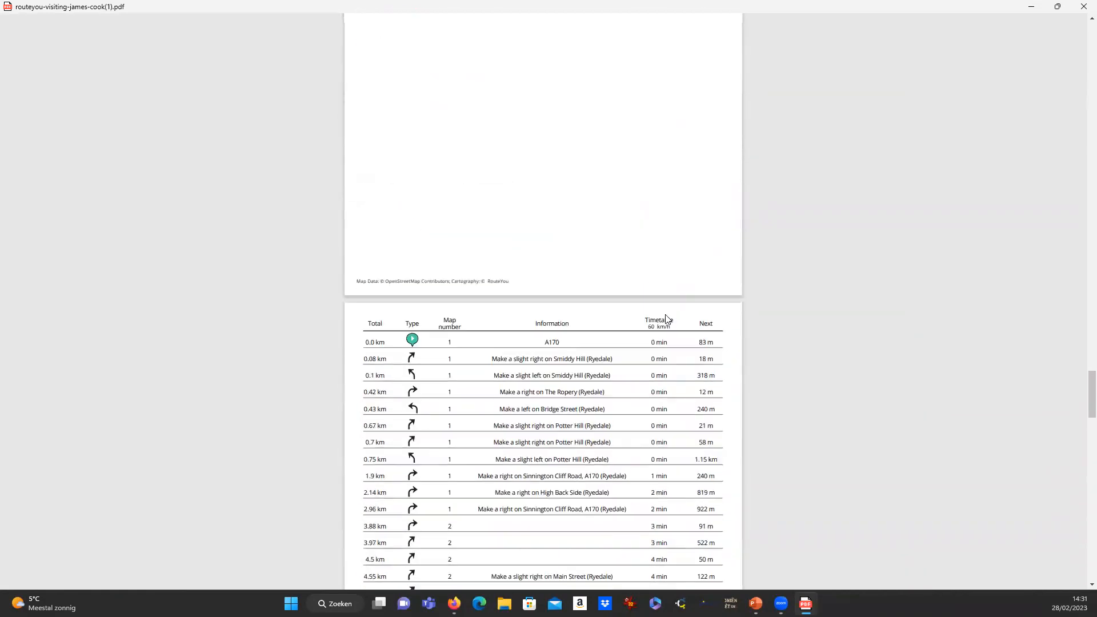
# Select the directions rows from Smiddy Hill to 2.96 km, then clear the selection.
pyautogui.scroll(5, 666, 319)
pyautogui.scroll(-3, 666, 318)
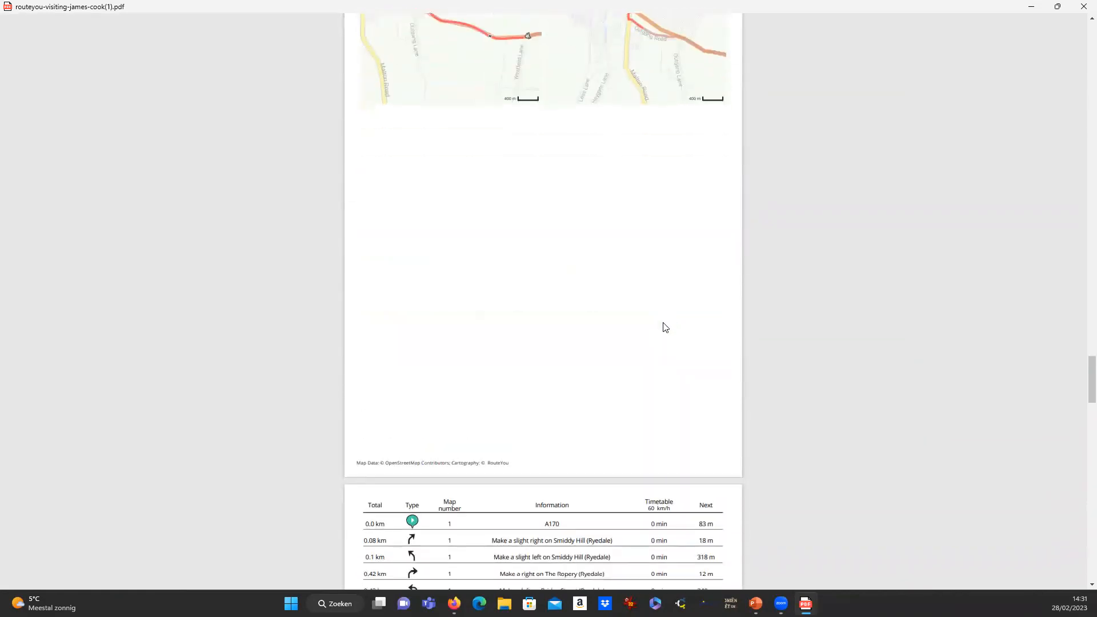
pyautogui.scroll(6, 665, 328)
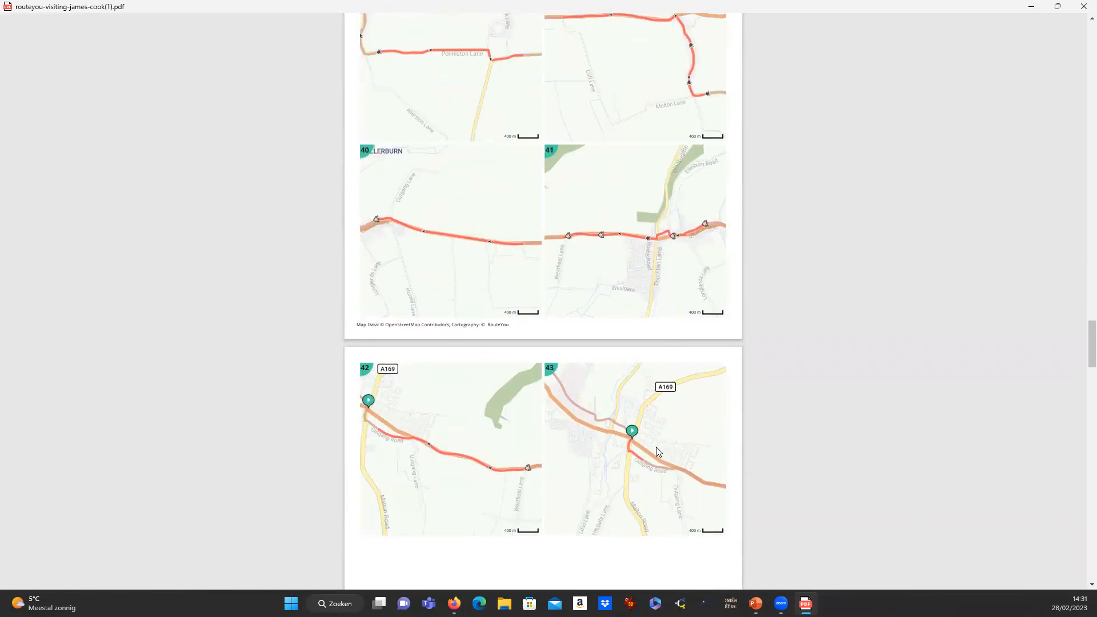
pyautogui.scroll(-4, 656, 447)
pyautogui.scroll(-7, 654, 445)
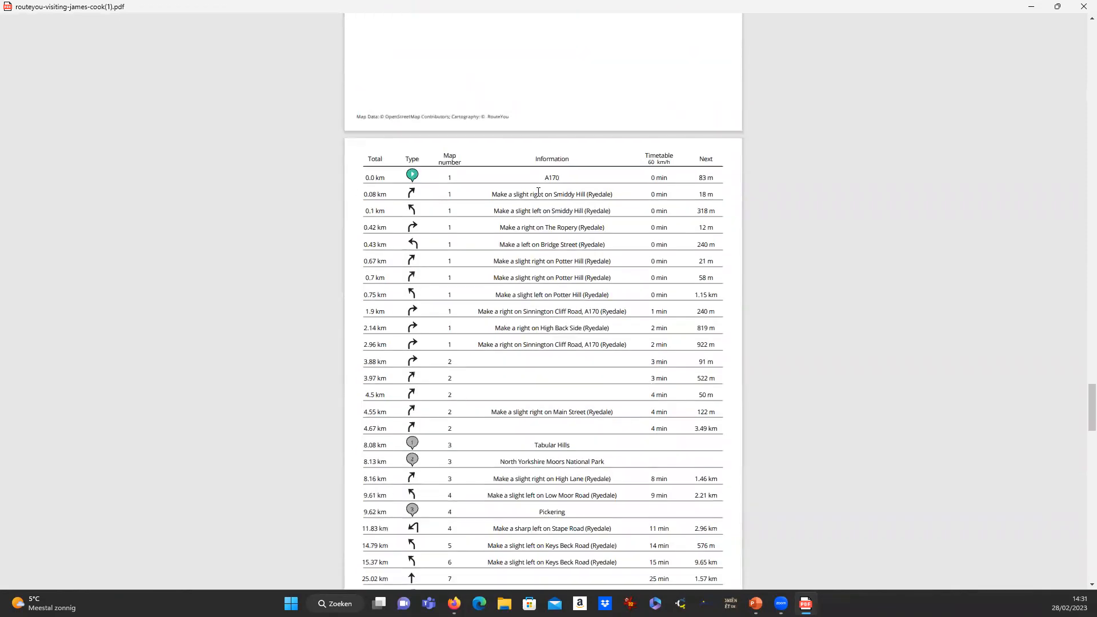
pyautogui.moveTo(493, 198); pyautogui.dragTo(631, 349)
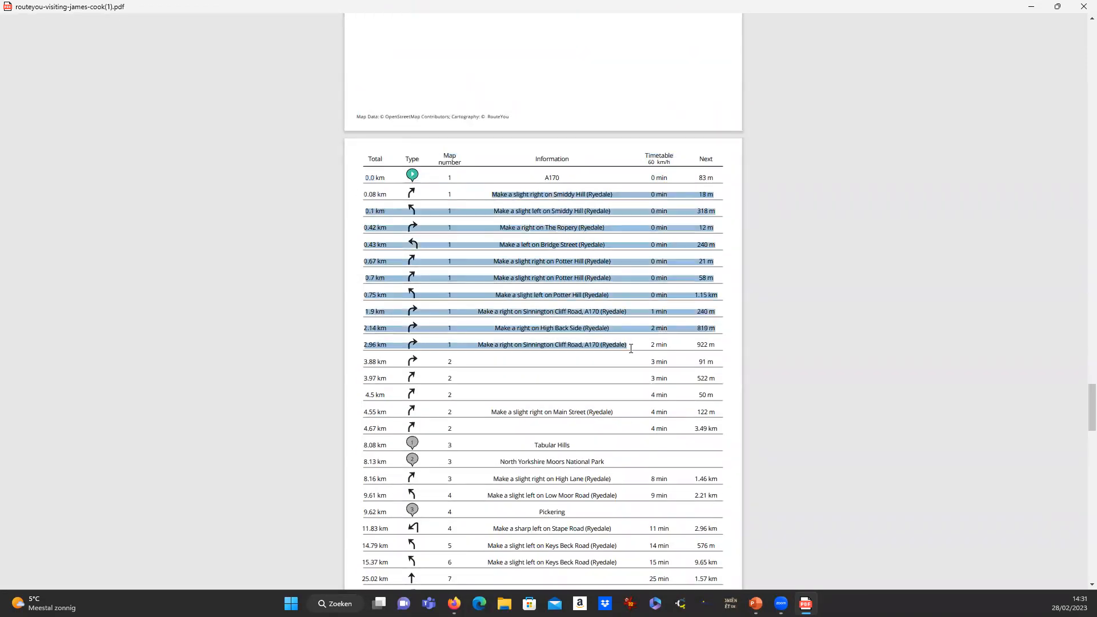
pyautogui.click(609, 418)
# Highlight the 9.61 km distance, map number 4 and Low Moor Road (Ryedale) entries.
pyautogui.scroll(-3, 562, 429)
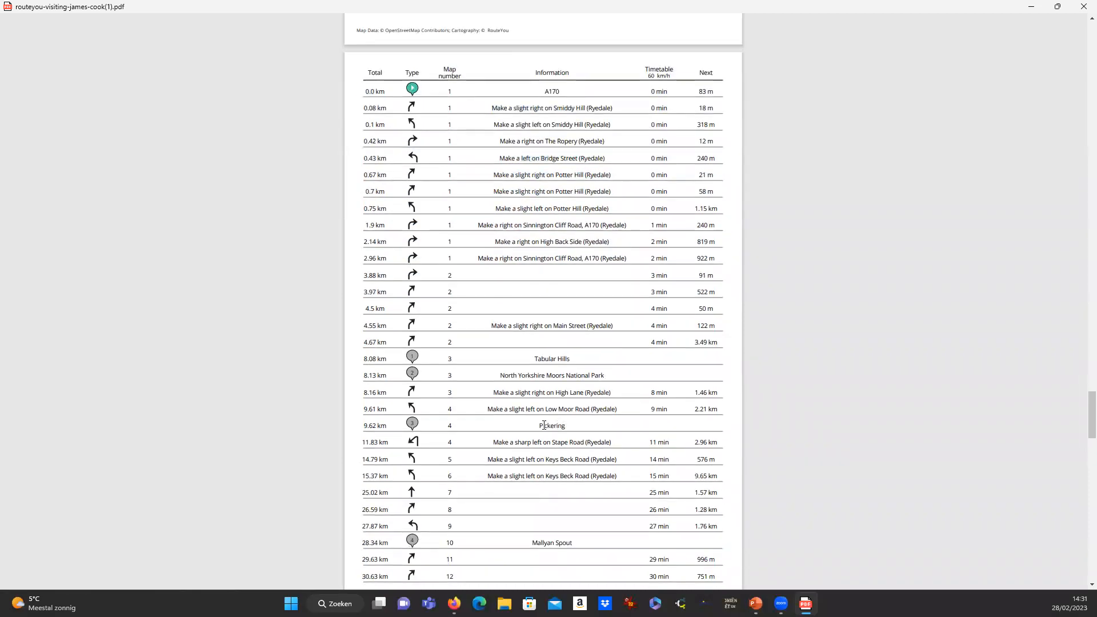
pyautogui.scroll(3, 453, 433)
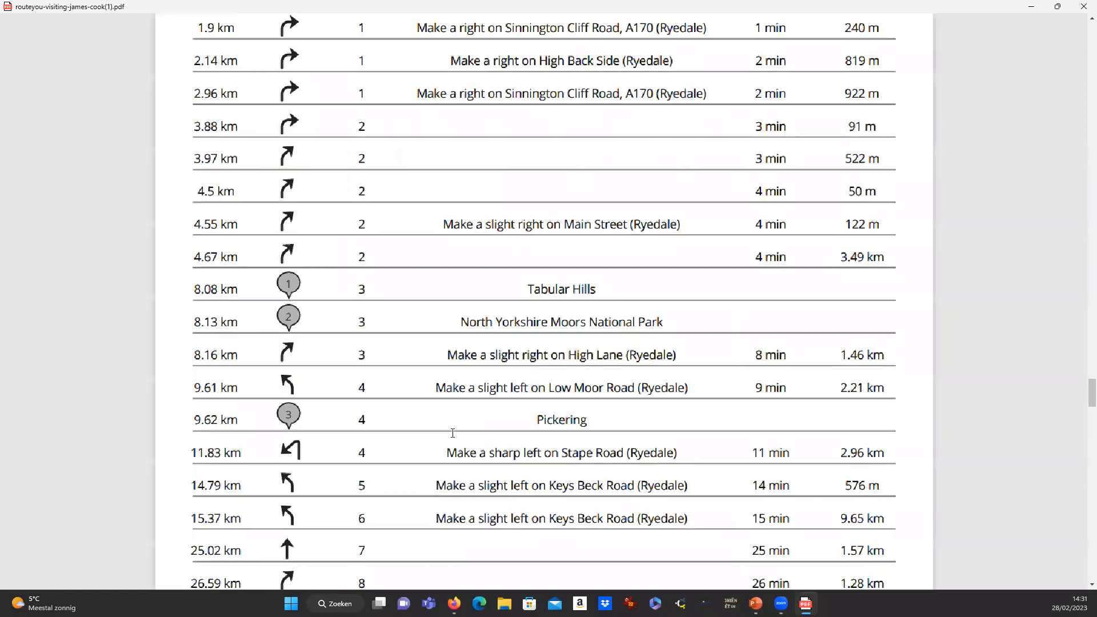
pyautogui.moveTo(194, 387); pyautogui.dragTo(242, 385)
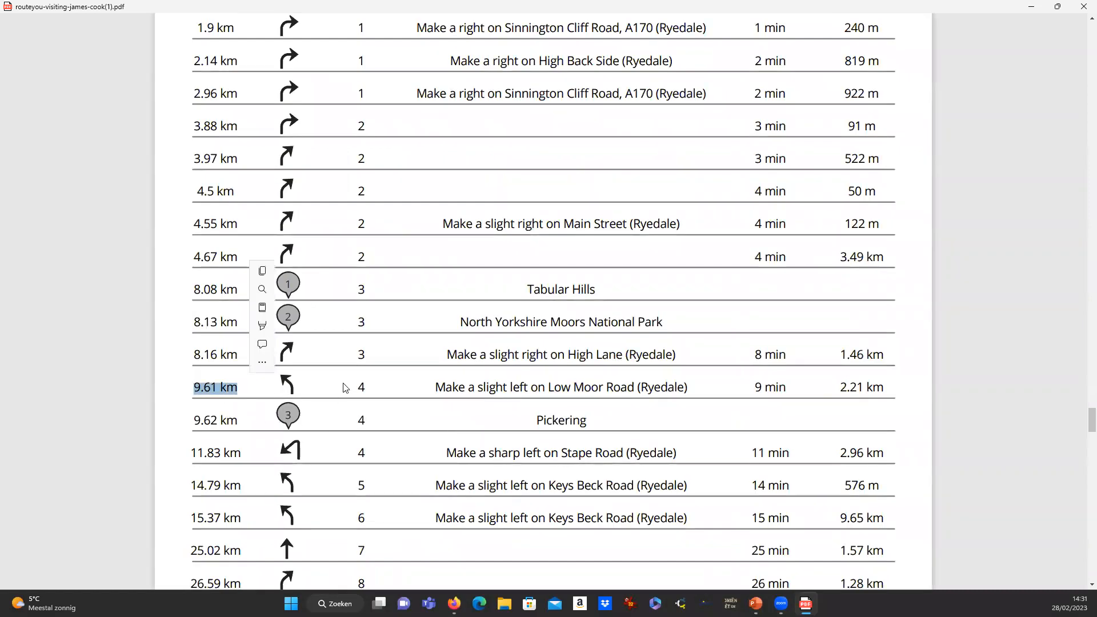
pyautogui.doubleClick(361, 387)
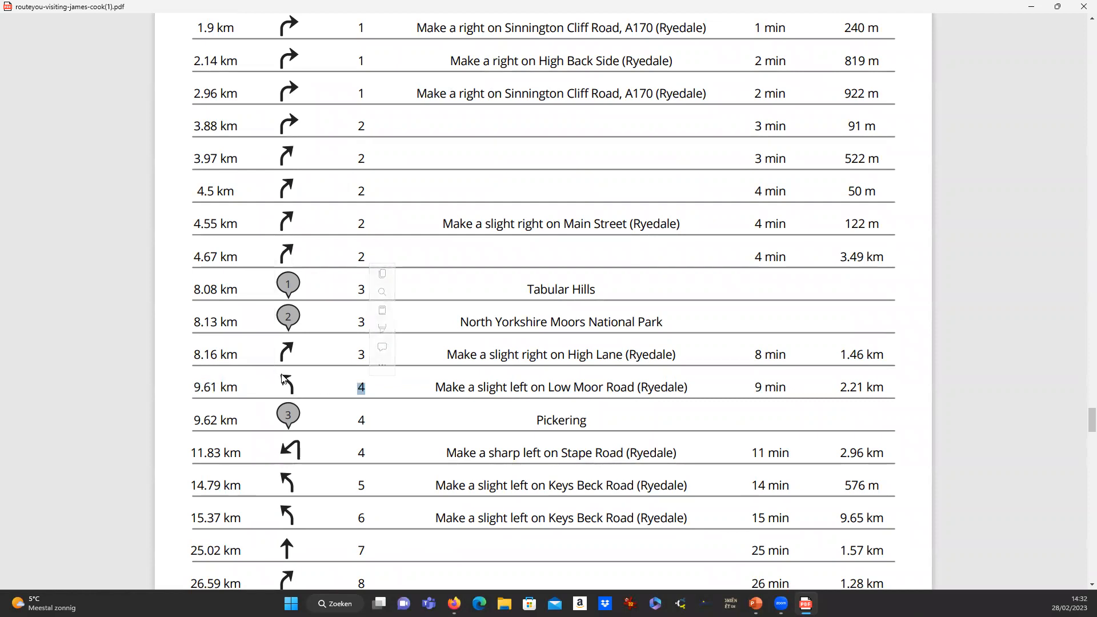
pyautogui.moveTo(557, 388); pyautogui.dragTo(692, 395)
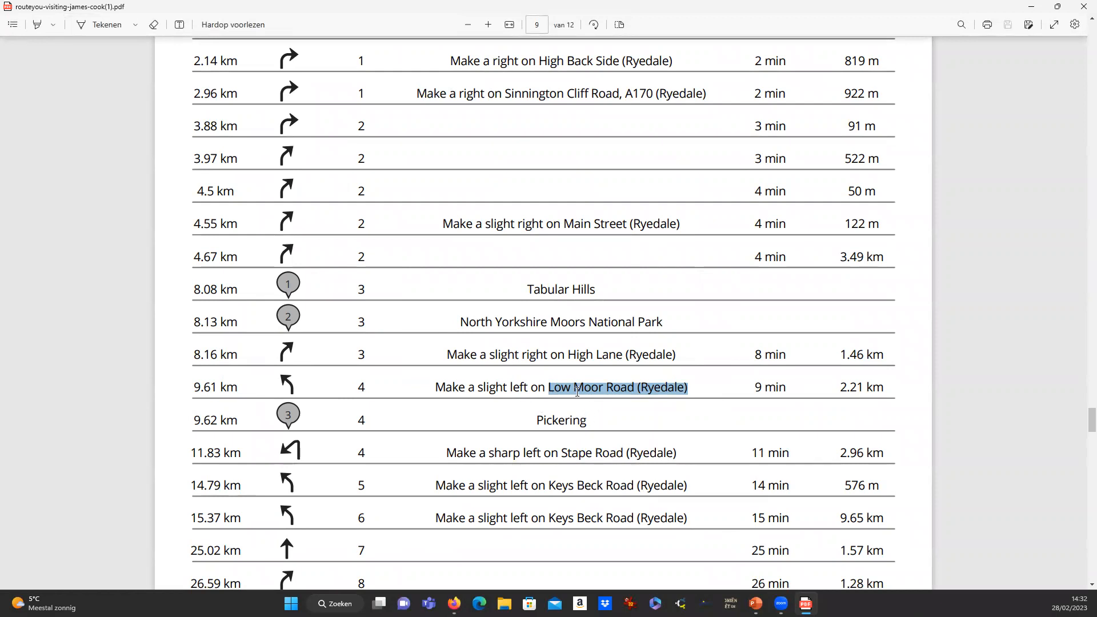
pyautogui.scroll(-1, 577, 391)
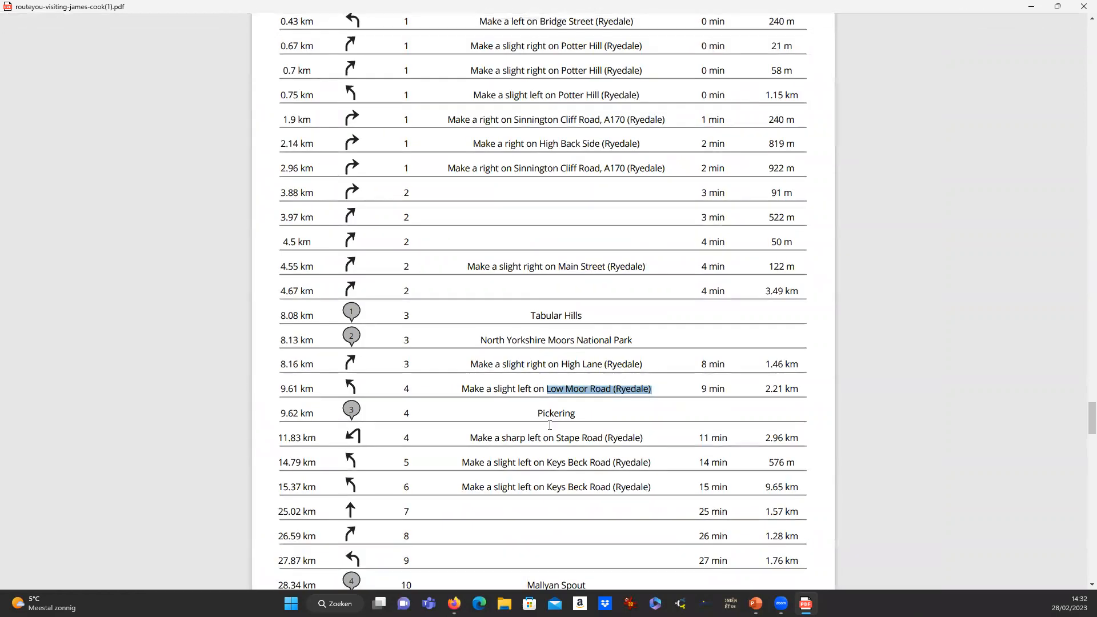
pyautogui.scroll(-1, 553, 396)
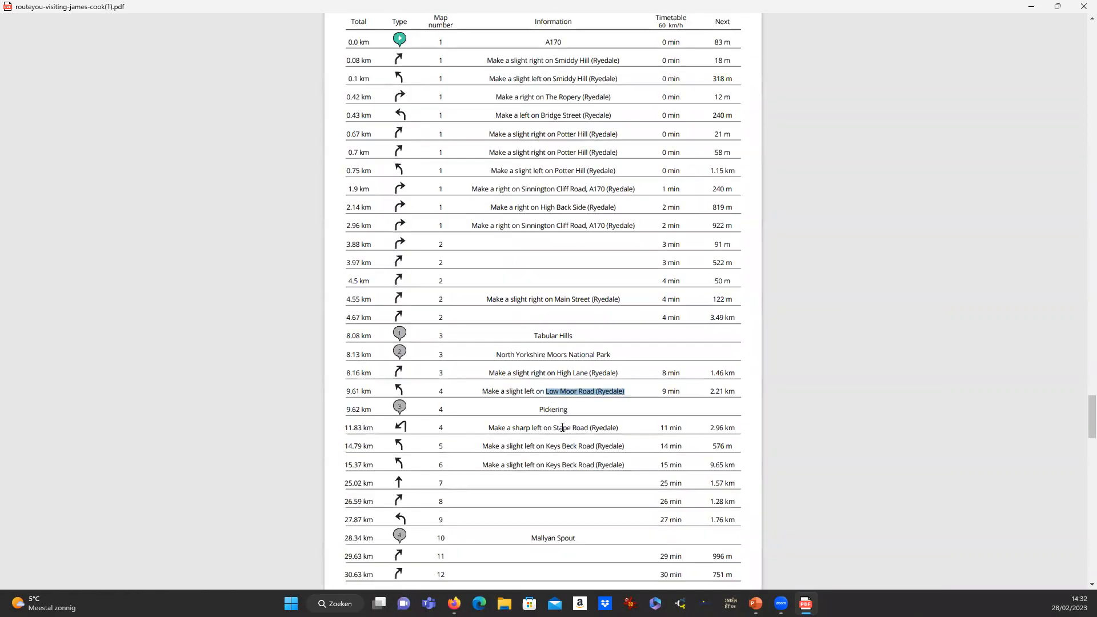
pyautogui.scroll(-3, 562, 427)
pyautogui.scroll(2, 564, 379)
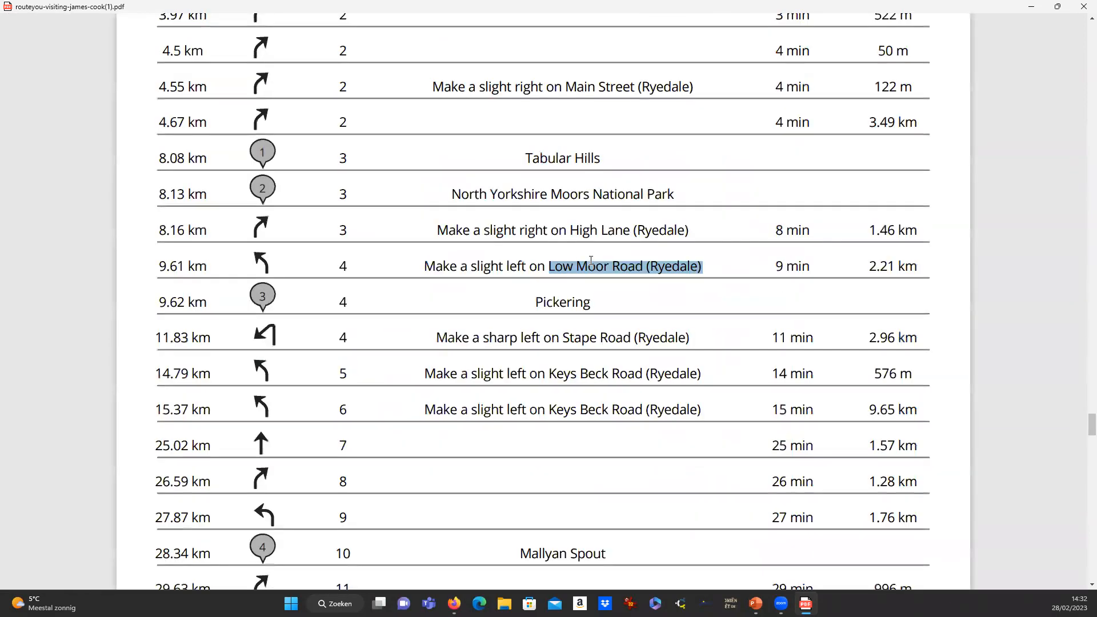
pyautogui.click(744, 268)
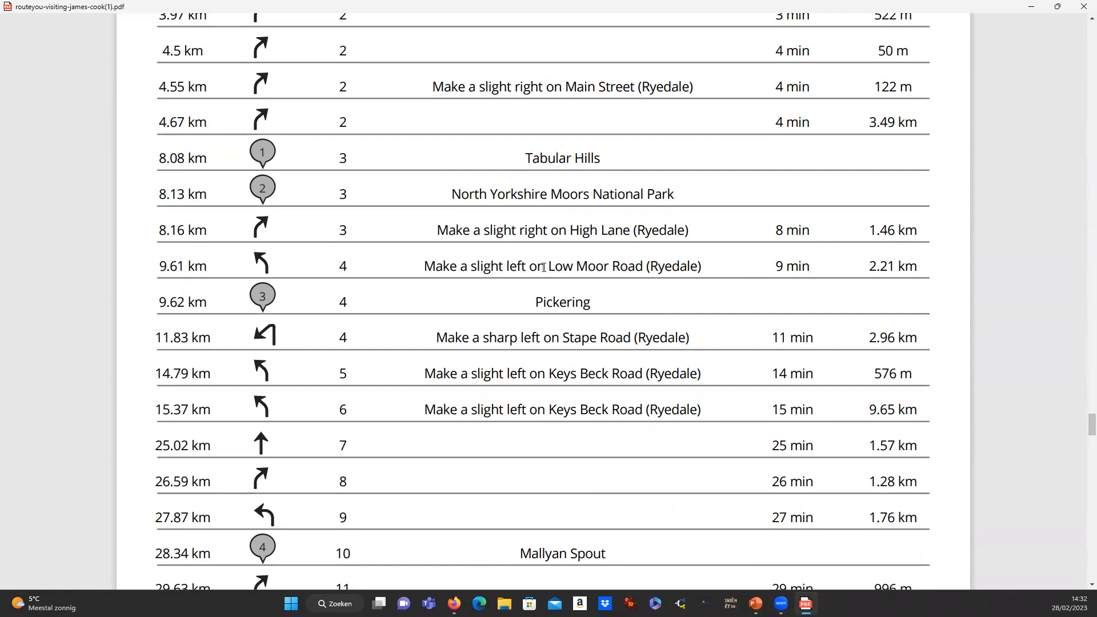
pyautogui.moveTo(547, 261); pyautogui.dragTo(710, 273)
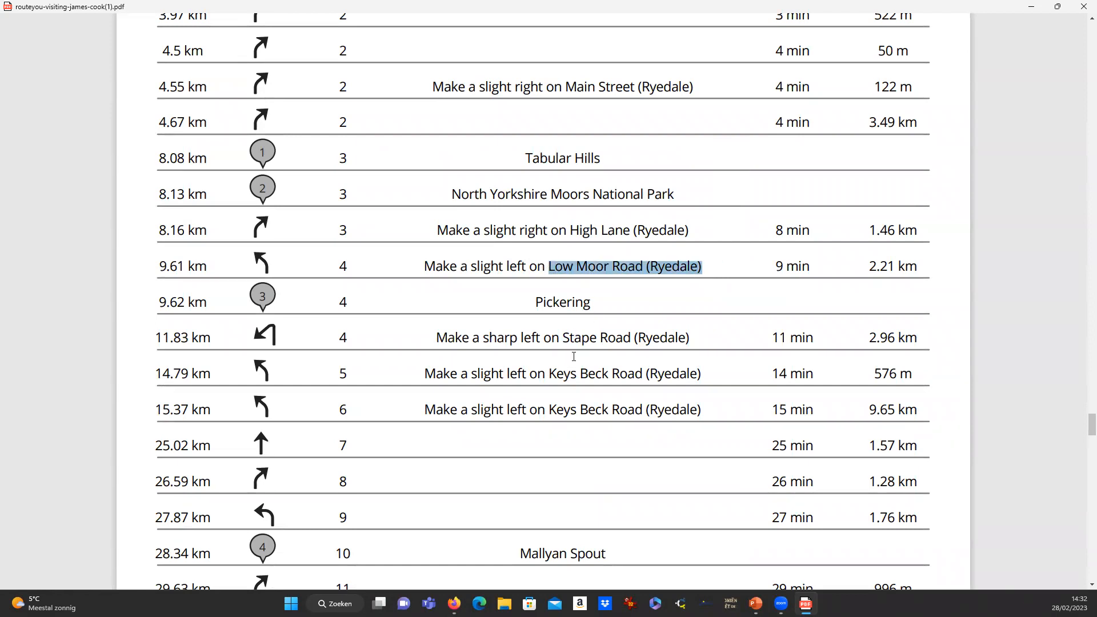
# Highlight the Mallyan Spout and Captain Cook Memorial Museum stops further down the directions.
pyautogui.scroll(-1, 596, 300)
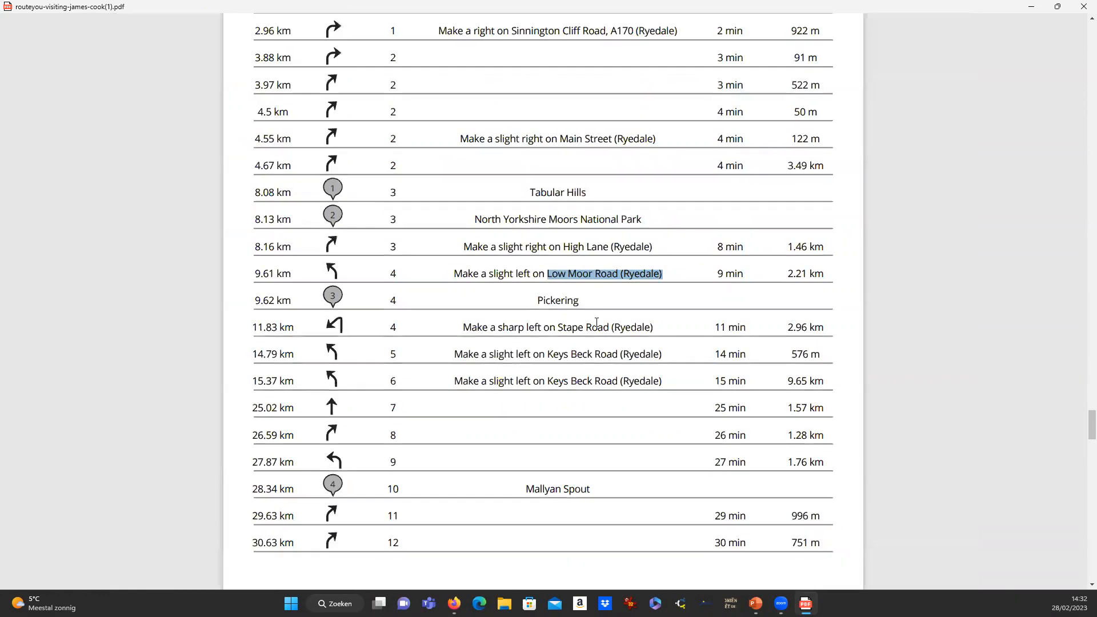
pyautogui.scroll(-1, 596, 322)
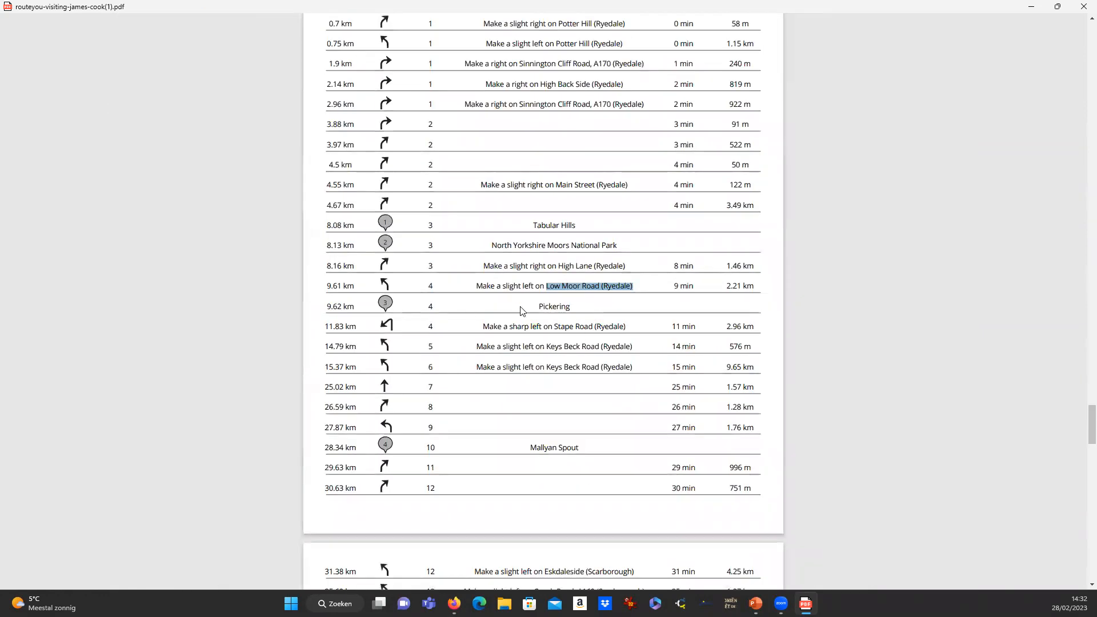
pyautogui.moveTo(532, 448); pyautogui.dragTo(597, 453)
pyautogui.scroll(-3, 433, 309)
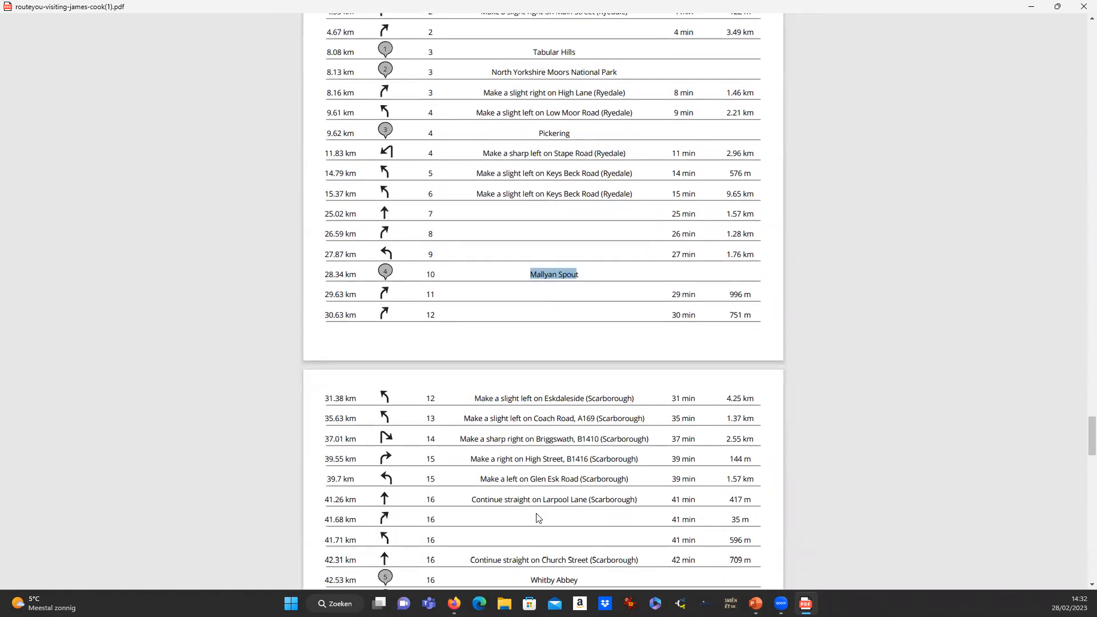
pyautogui.scroll(-3, 537, 518)
pyautogui.moveTo(533, 409); pyautogui.dragTo(623, 423)
pyautogui.scroll(-2, 612, 368)
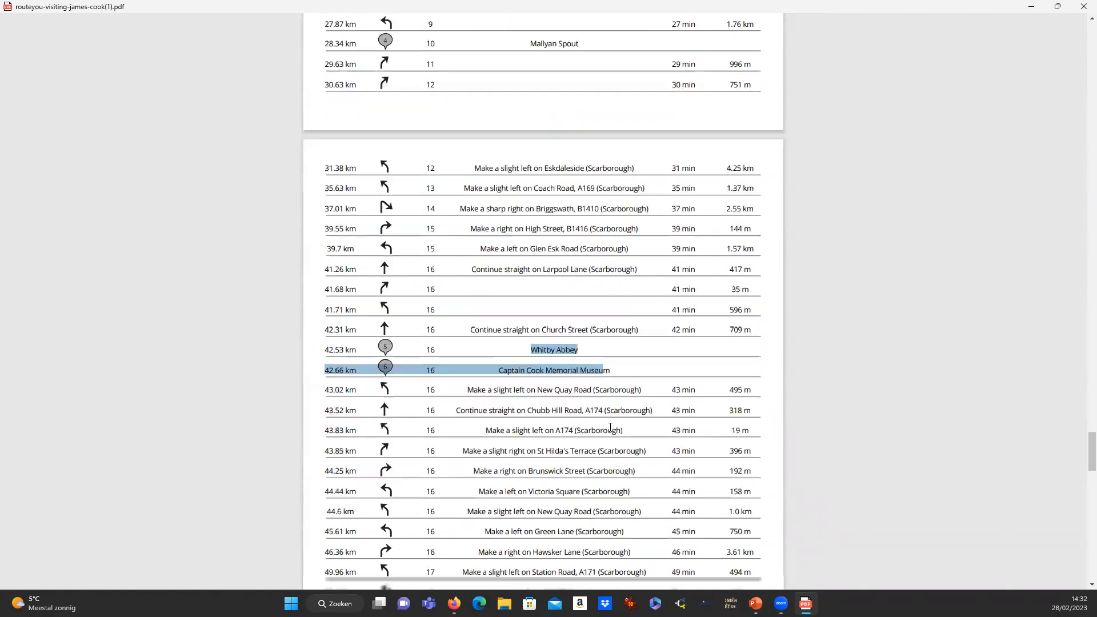
pyautogui.click(494, 342)
pyautogui.moveTo(538, 342); pyautogui.dragTo(611, 343)
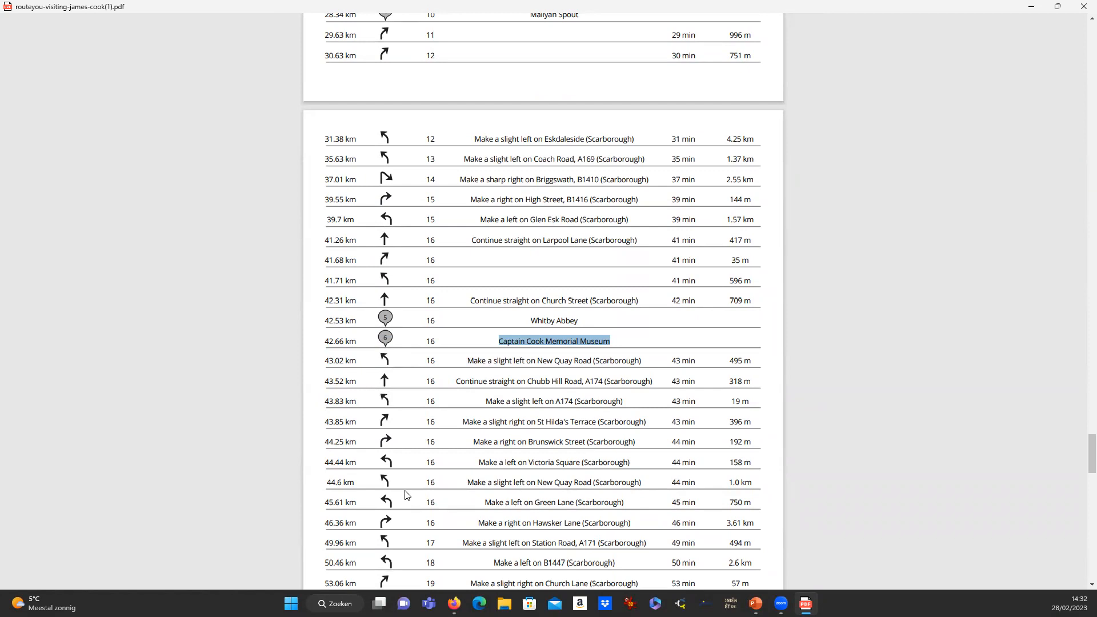
# Select the 42 min time and the 709 m distance, then close the roadbook PDF.
pyautogui.scroll(-2, 409, 497)
pyautogui.scroll(4, 488, 434)
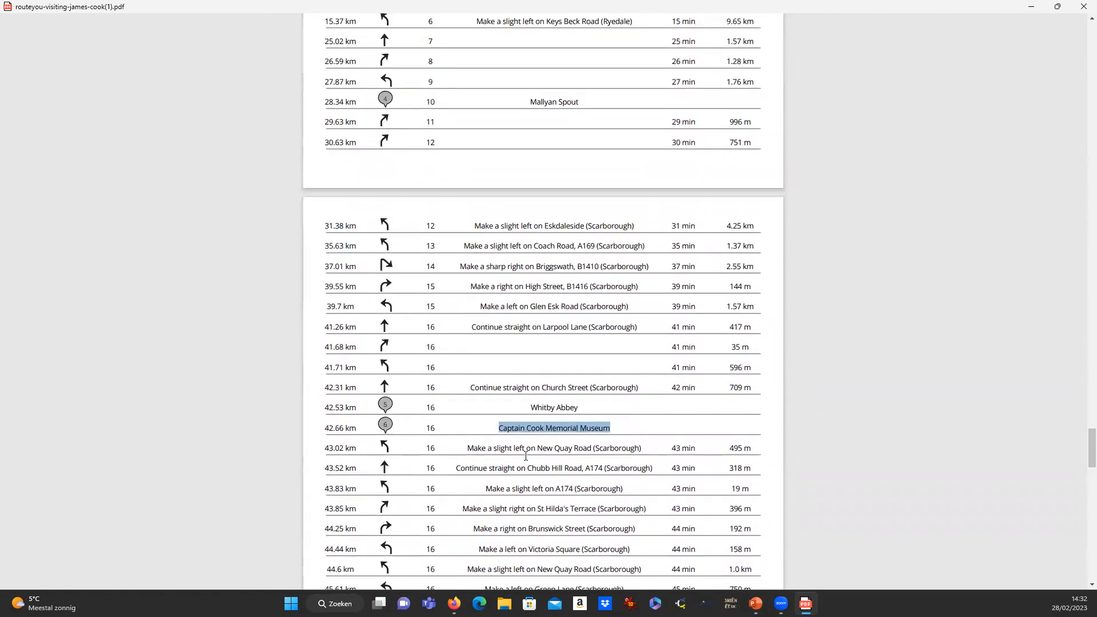
pyautogui.click(503, 431)
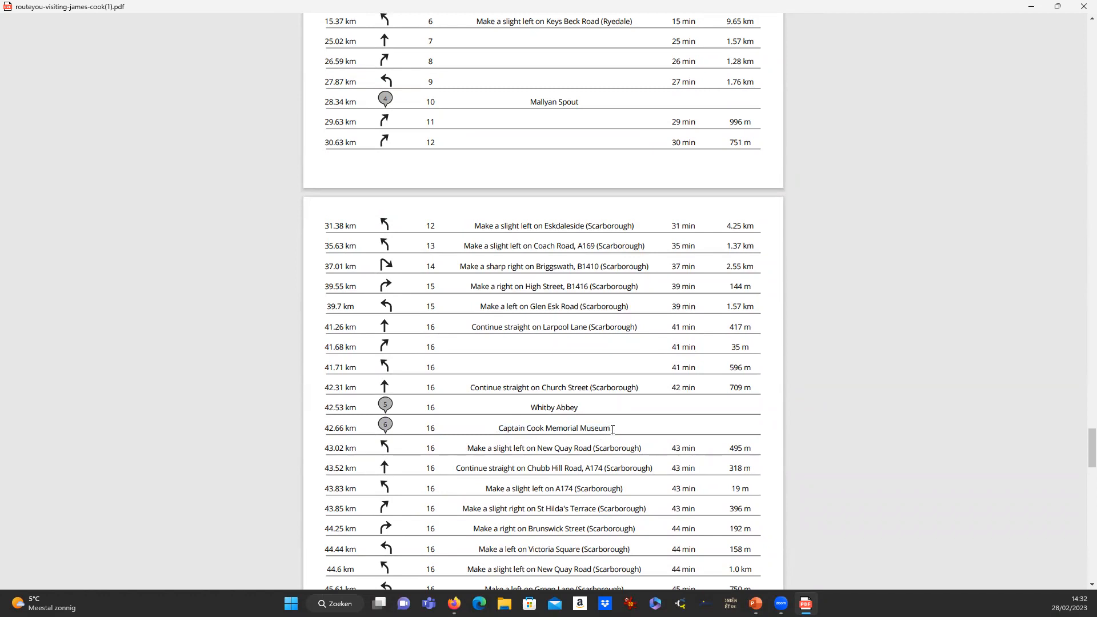
pyautogui.moveTo(674, 388); pyautogui.dragTo(692, 388)
pyautogui.click(690, 407)
pyautogui.moveTo(729, 386)
pyautogui.mouseDown()
pyautogui.moveTo(749, 388)
pyautogui.moveTo(737, 368)
pyautogui.moveTo(730, 387)
pyautogui.moveTo(750, 387)
pyautogui.mouseUp()
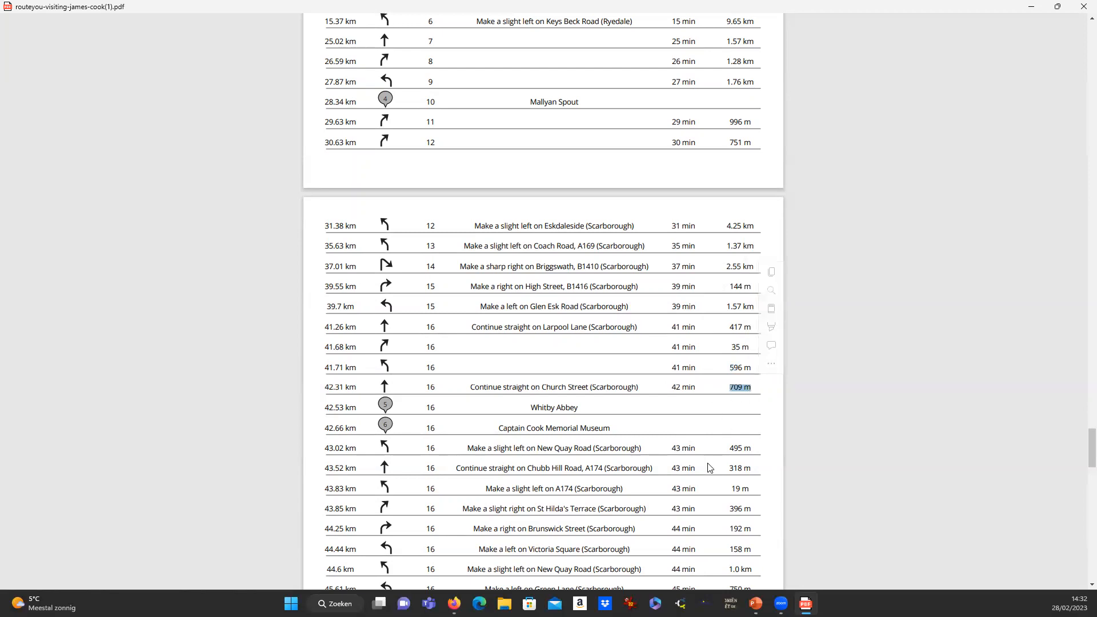
pyautogui.click(1084, 6)
# Dismiss the print-ready message and pan the map to show the whole route loop.
pyautogui.click(654, 263)
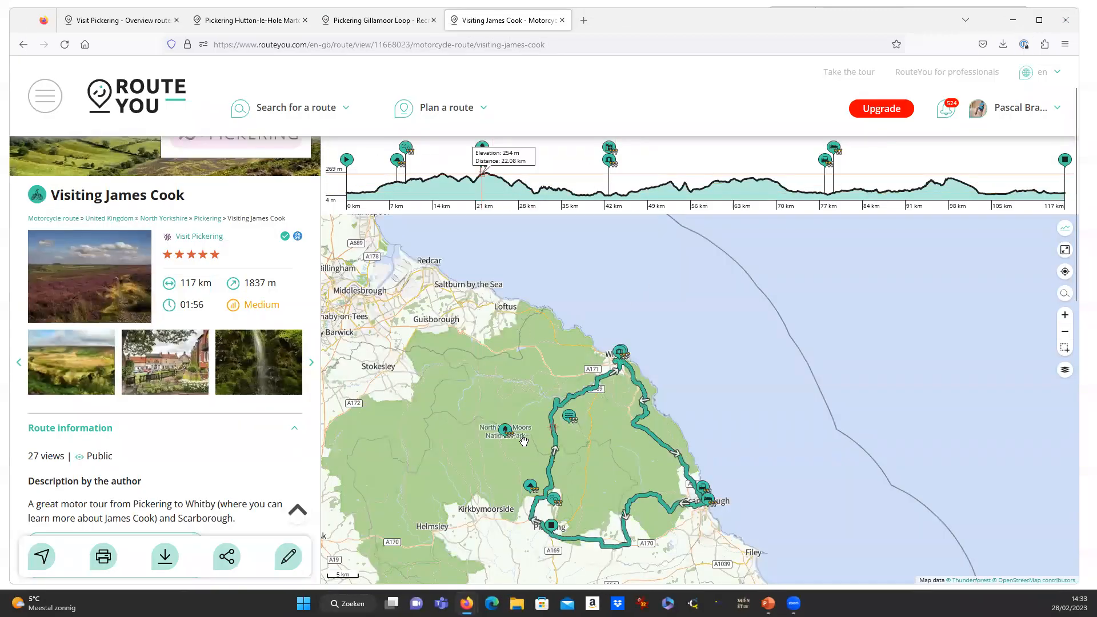
pyautogui.scroll(-1, 506, 432)
pyautogui.scroll(2, 526, 473)
pyautogui.scroll(1, 540, 457)
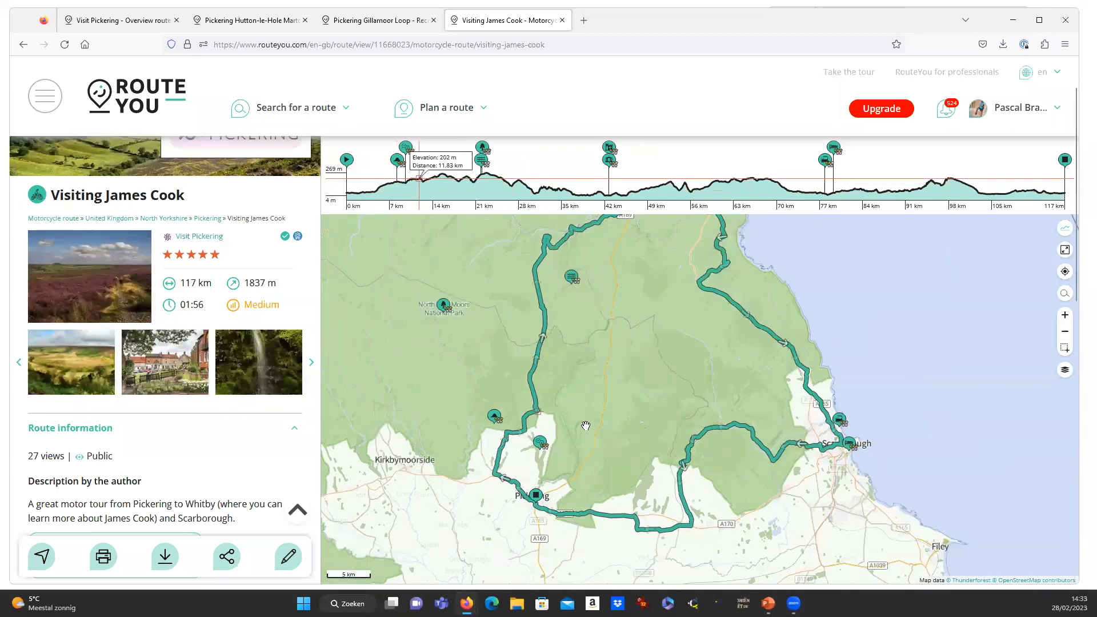
pyautogui.moveTo(613, 394); pyautogui.dragTo(593, 443)
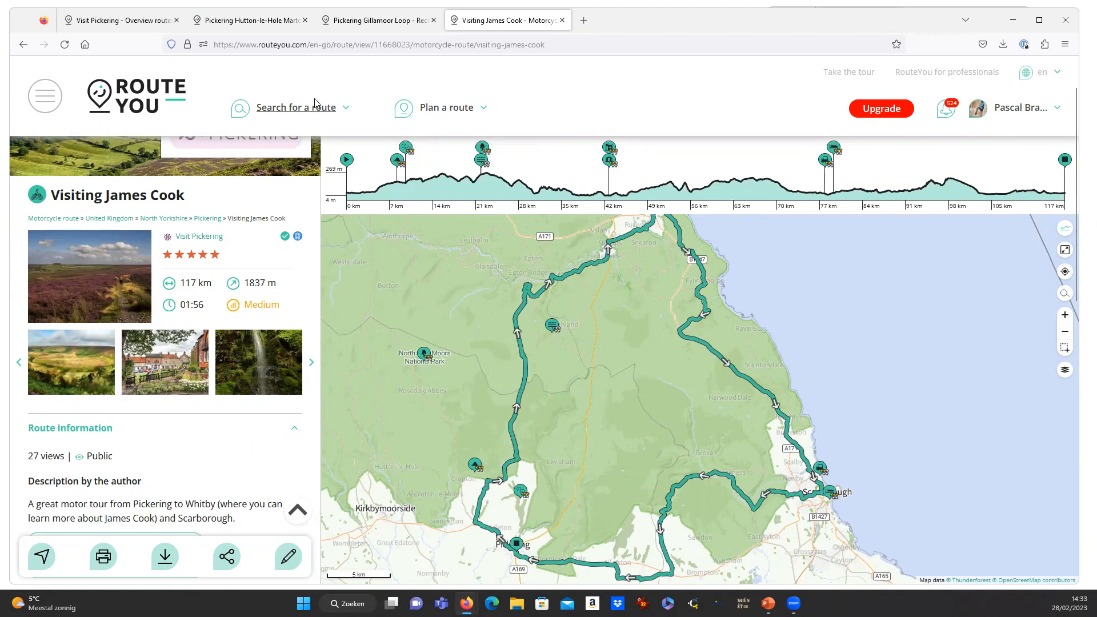
# Go to the route search results from the 'Search for a route' menu, listing 182 routes.
pyautogui.moveTo(313, 114)
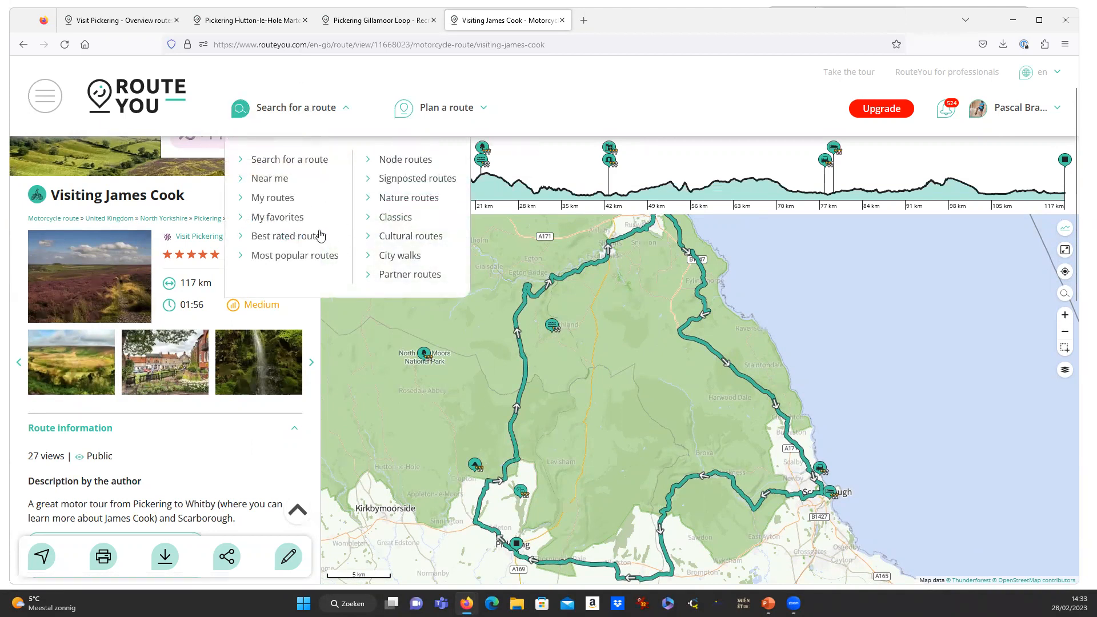
pyautogui.click(278, 219)
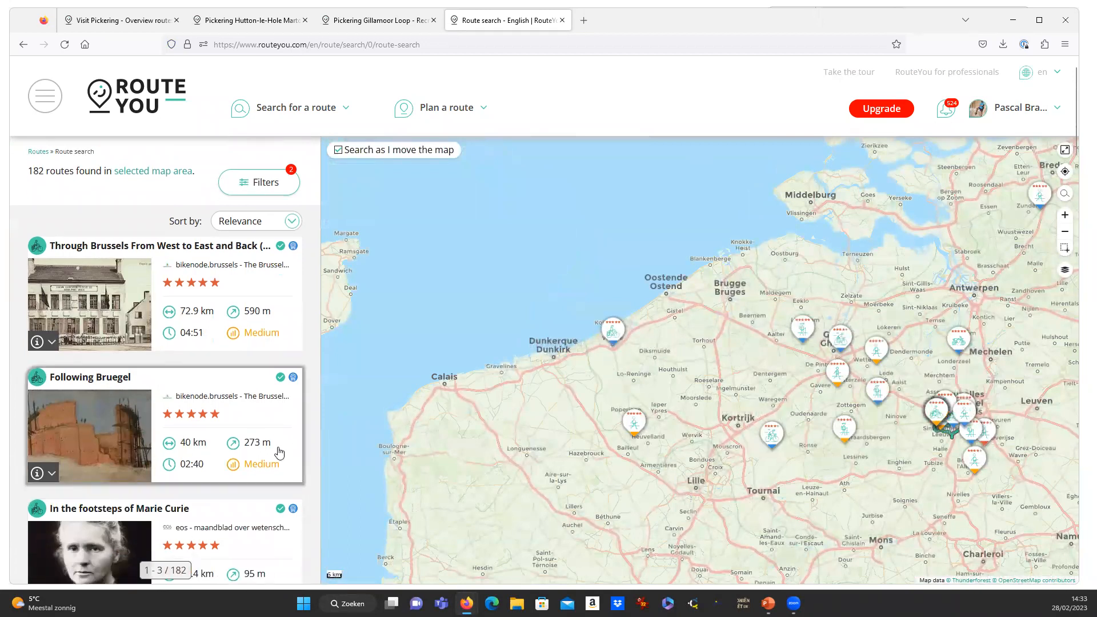
pyautogui.scroll(-3, 277, 453)
# Open the 'In the footsteps of Marie Curie' route, a 59.4 km loop from Veurne.
pyautogui.click(175, 366)
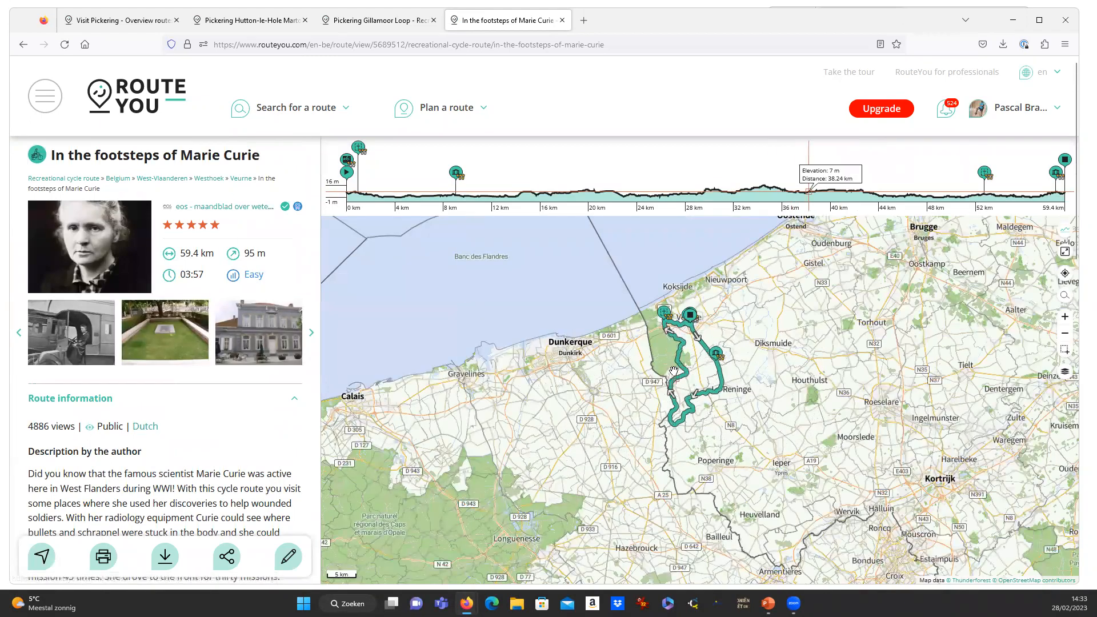
pyautogui.scroll(2, 674, 372)
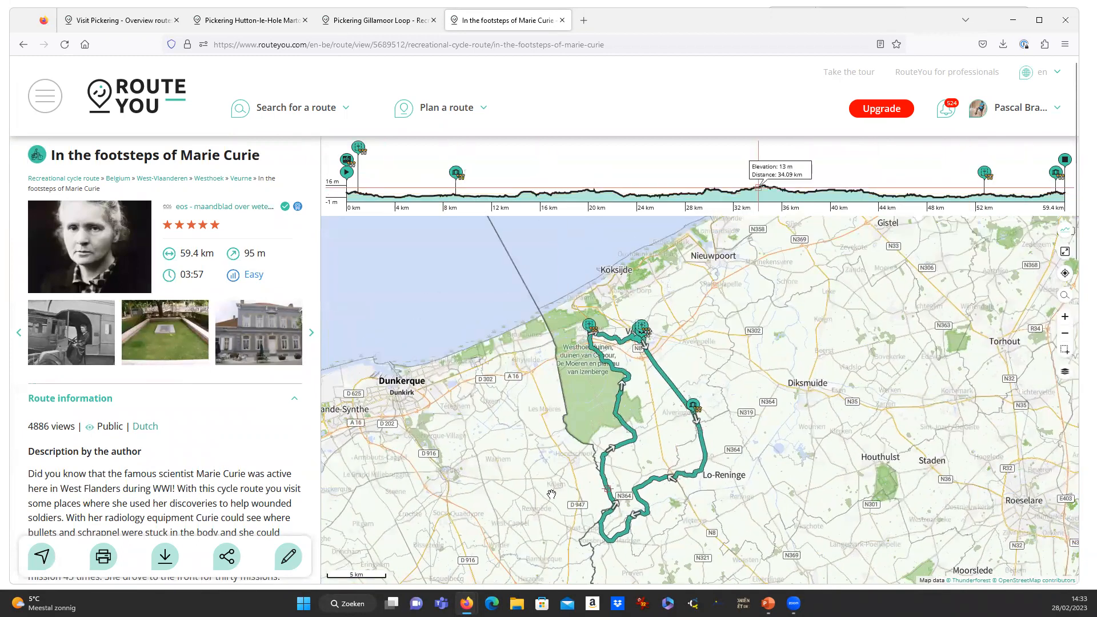
pyautogui.scroll(-6, 193, 390)
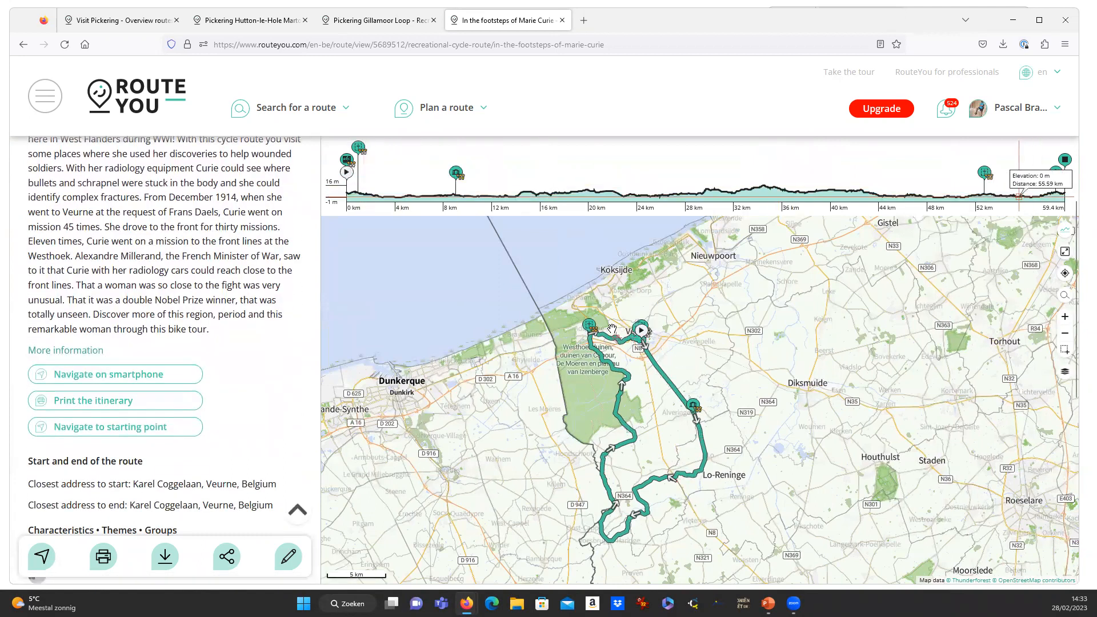
# View the Adinkerke Military Cemetery and Mout- & Brouwhuis de Snoek stop details.
pyautogui.click(590, 327)
pyautogui.moveTo(516, 322); pyautogui.dragTo(541, 529)
pyautogui.click(693, 67)
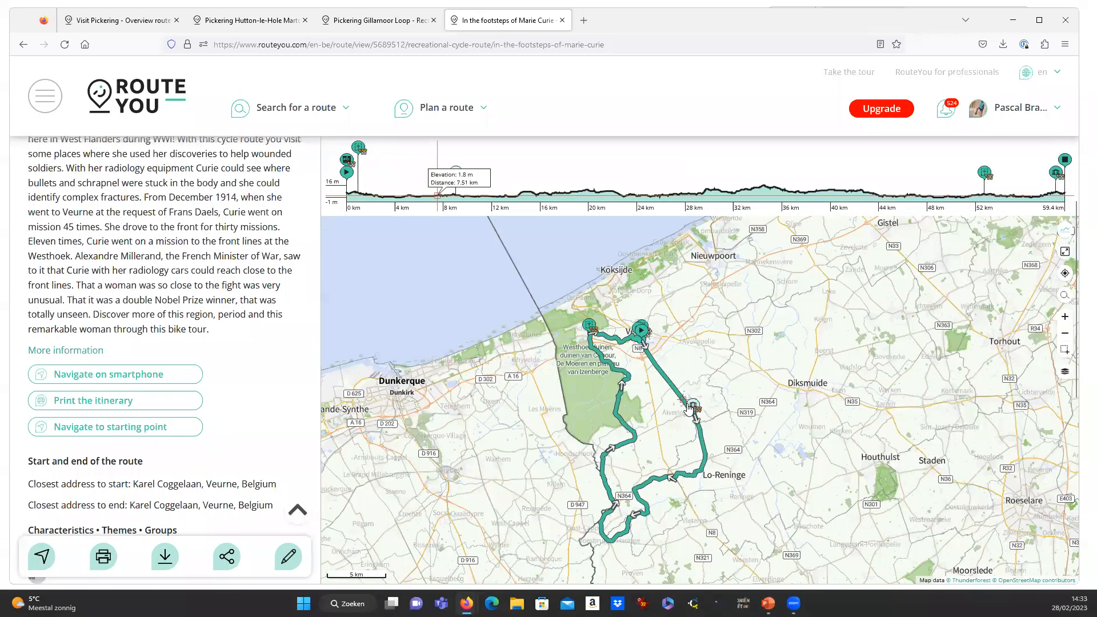
pyautogui.click(695, 410)
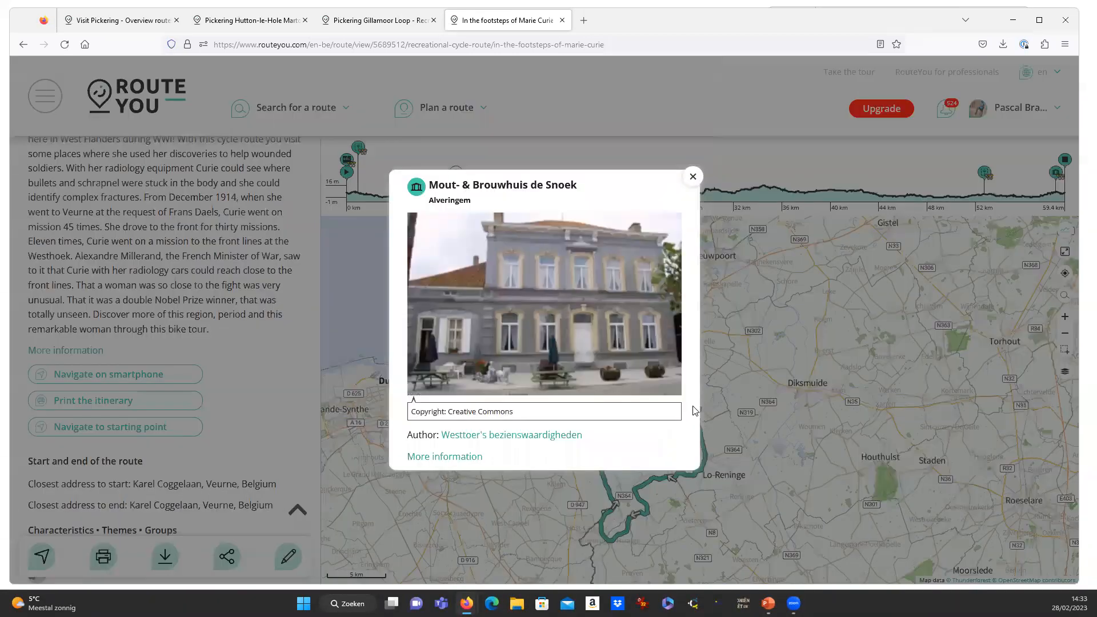
pyautogui.click(693, 179)
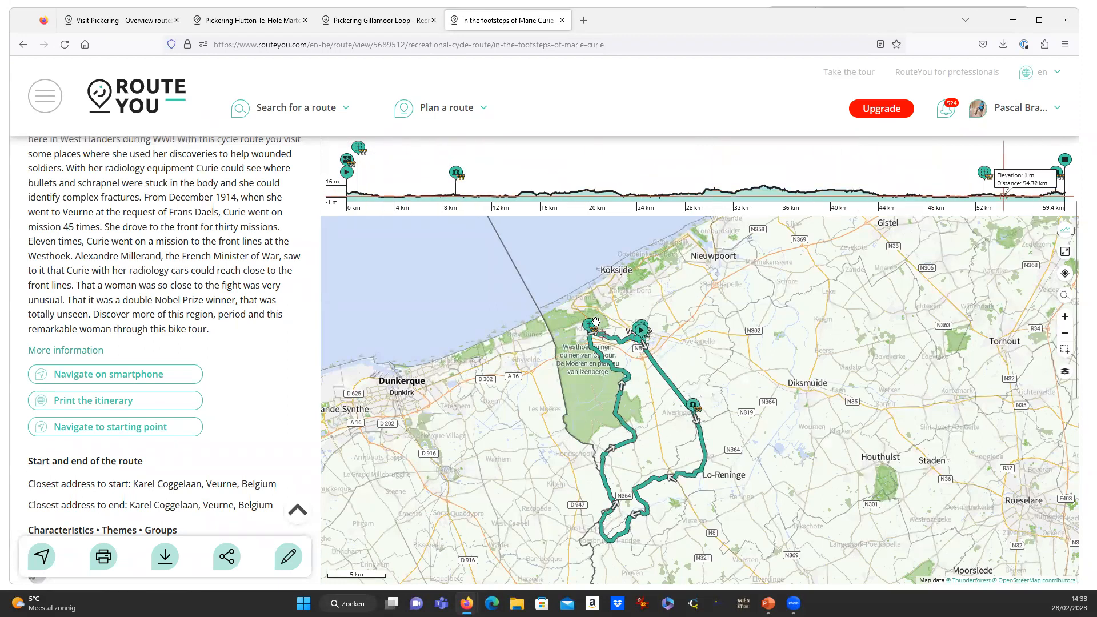
# Show the route's print choices: Overview, Roadbook, Guide, Node strip and posters.
pyautogui.scroll(-2, 204, 422)
pyautogui.scroll(-1, 204, 422)
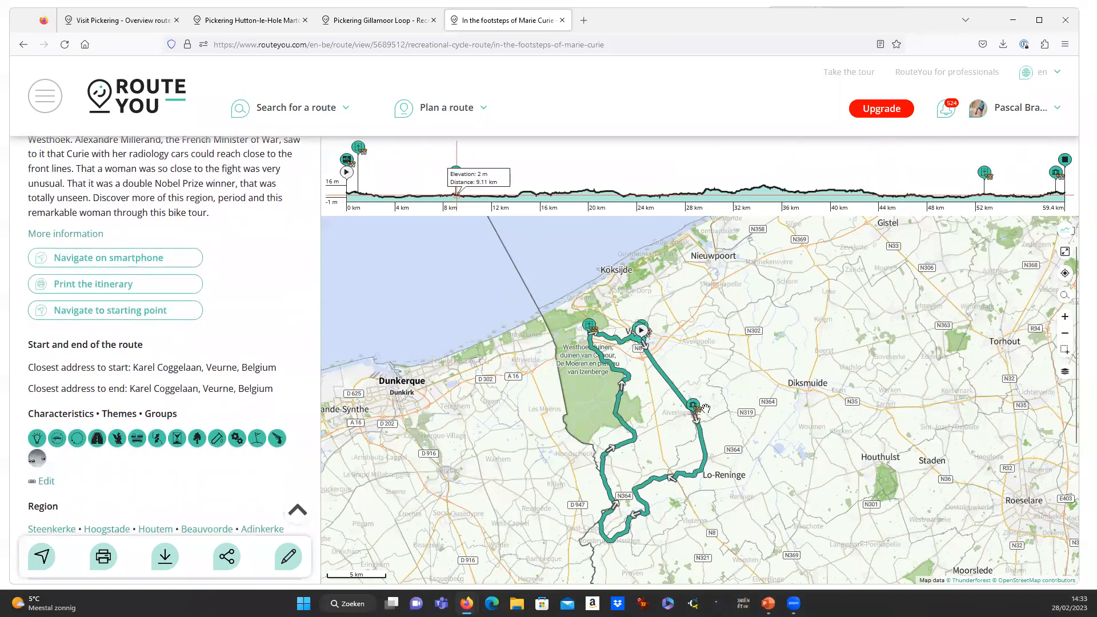
pyautogui.scroll(-1, 186, 386)
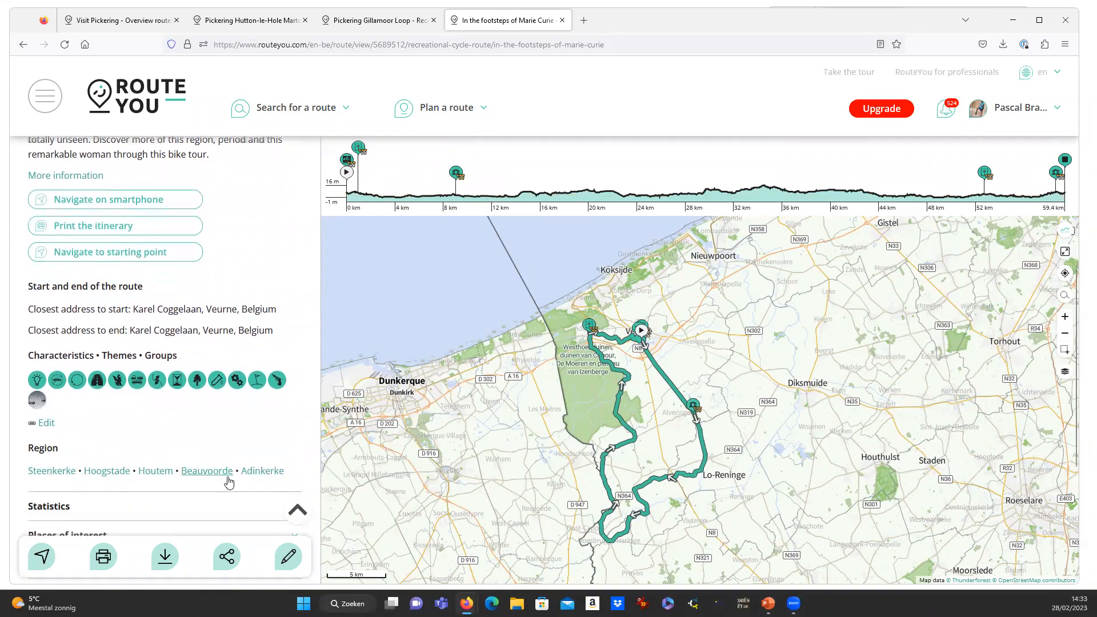
pyautogui.click(104, 563)
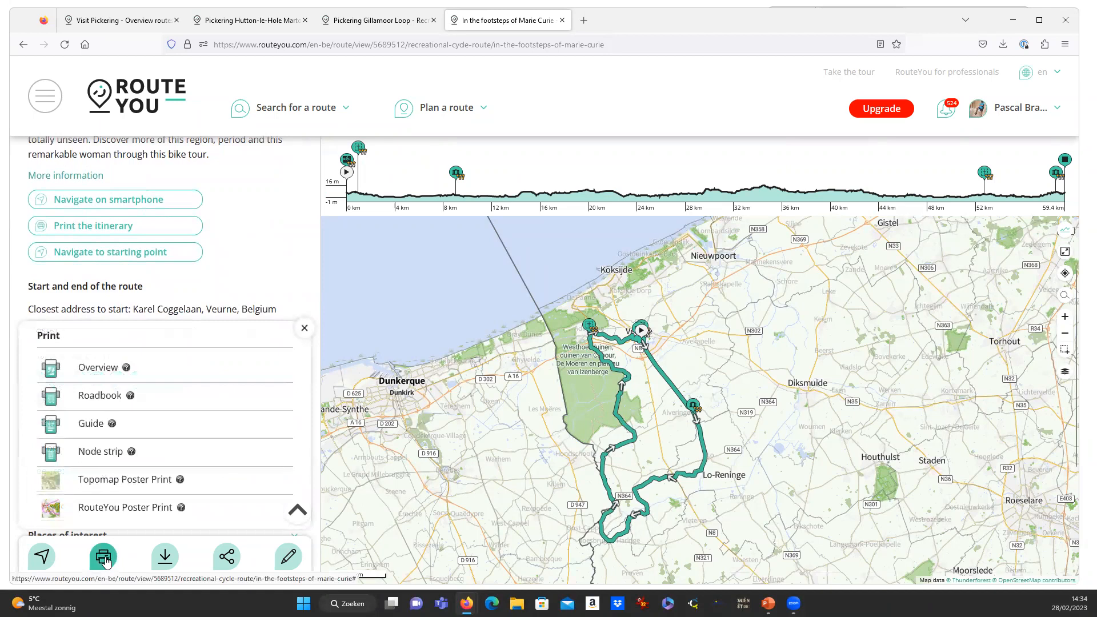
# Generate the Marie Curie Guide print and open routeyou-in-the-footsteps-of-marie-curie.pdf.
pyautogui.click(92, 426)
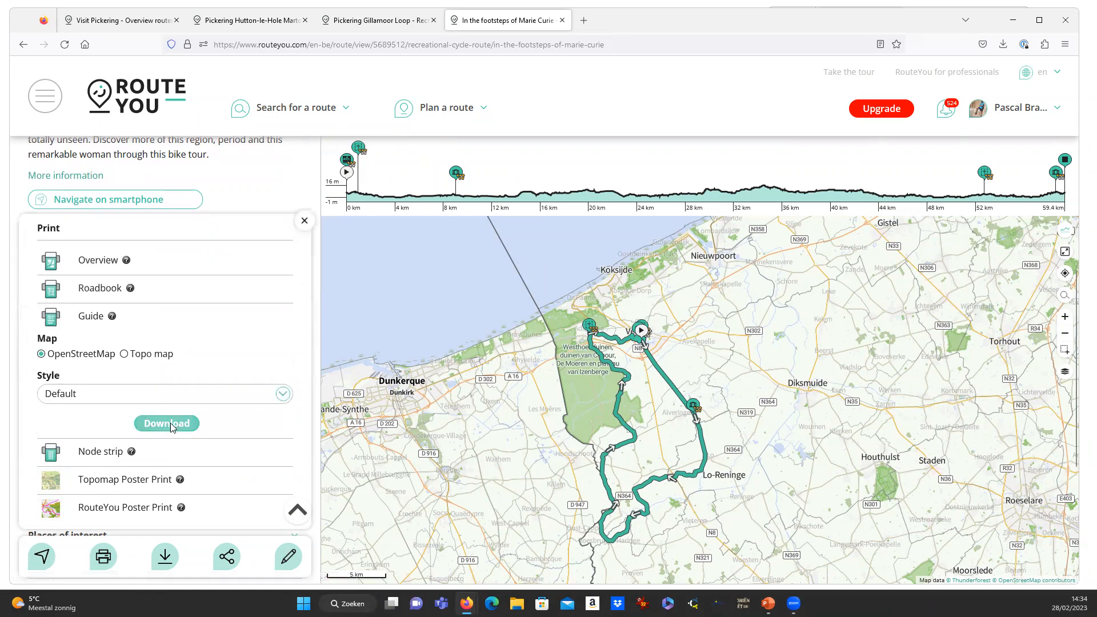
pyautogui.click(169, 422)
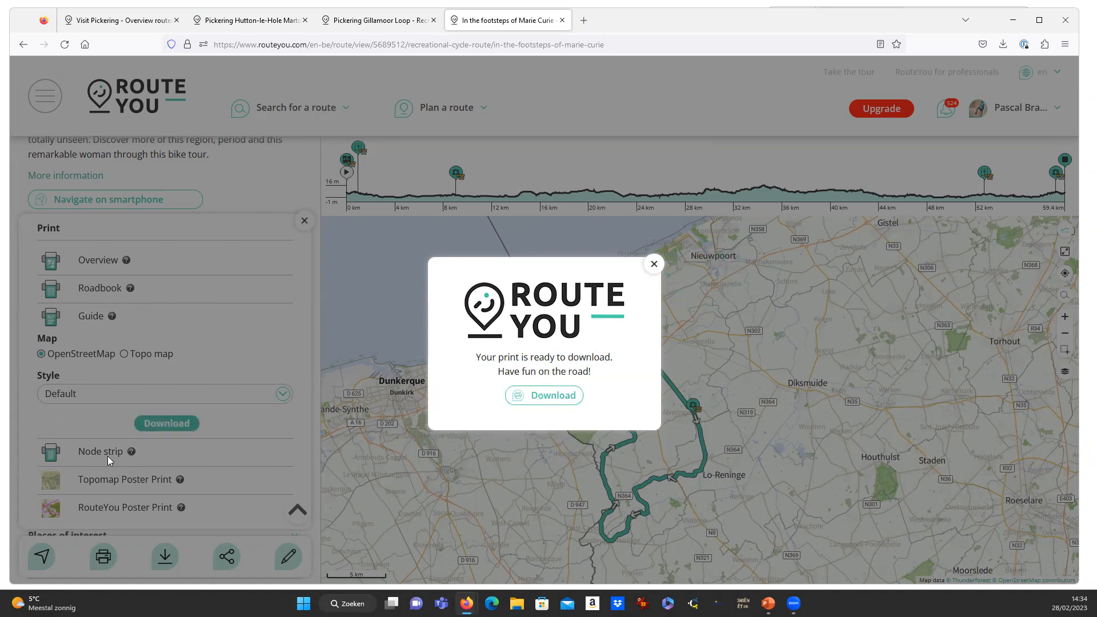
pyautogui.click(553, 398)
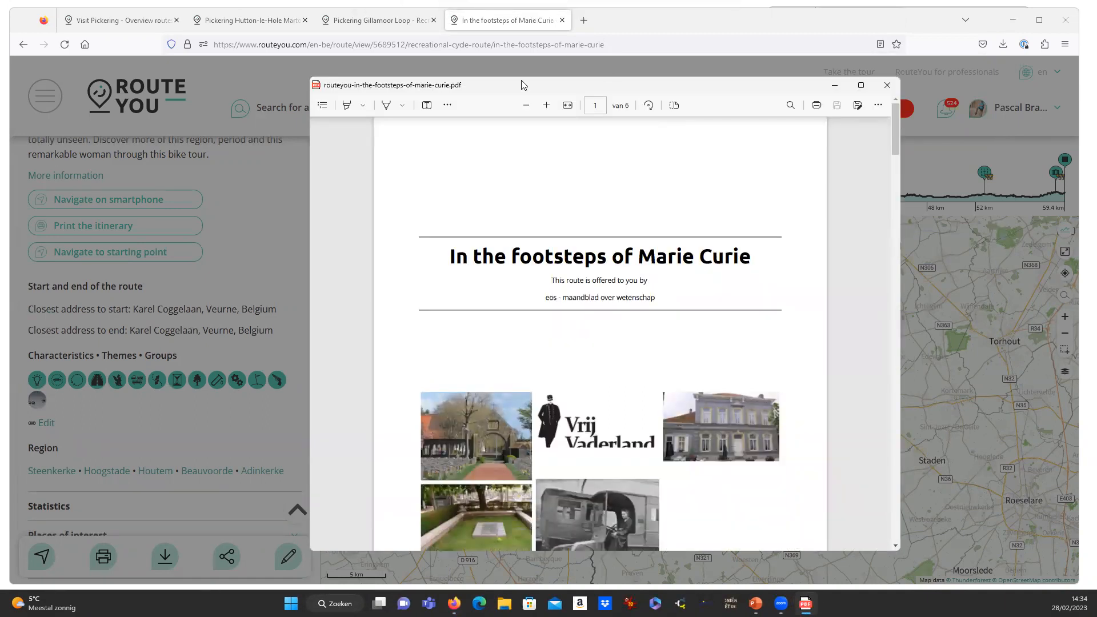
# Scroll through the six pages of the Marie Curie guide PDF.
pyautogui.moveTo(380, 489); pyautogui.dragTo(380, 554)
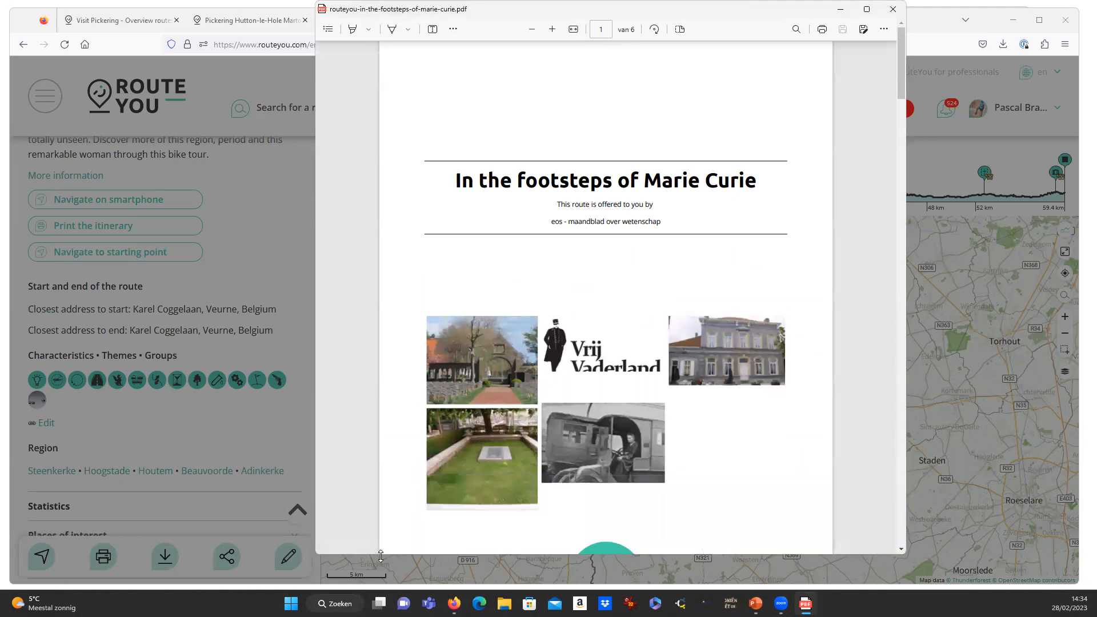
pyautogui.scroll(-2, 590, 294)
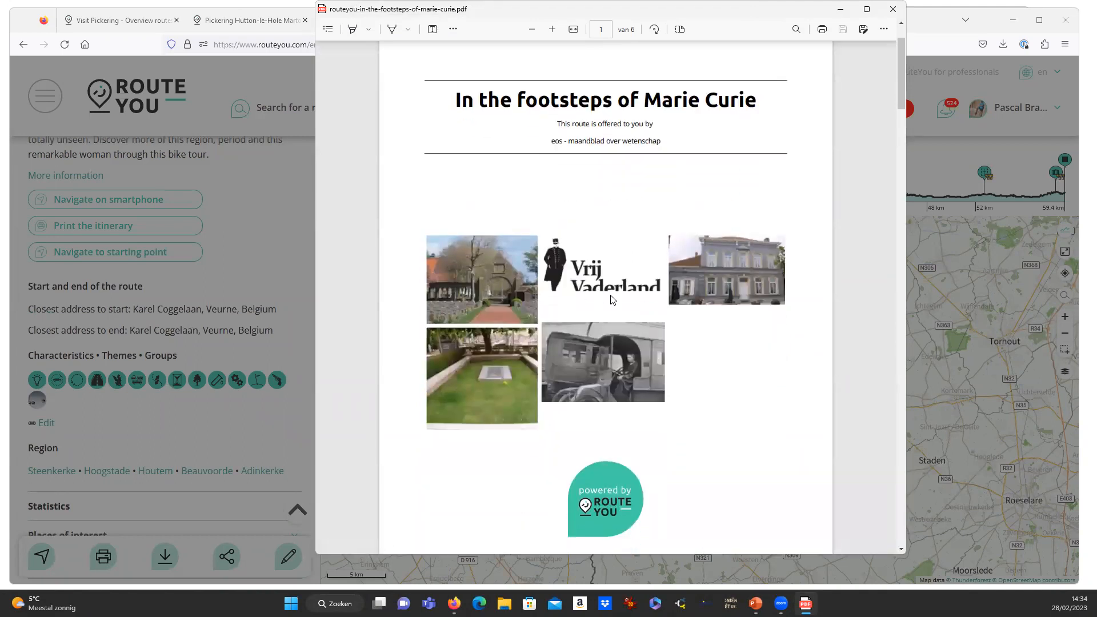
pyautogui.keyDown('ctrl'); pyautogui.scroll(-1, 611, 299); pyautogui.keyUp('ctrl')
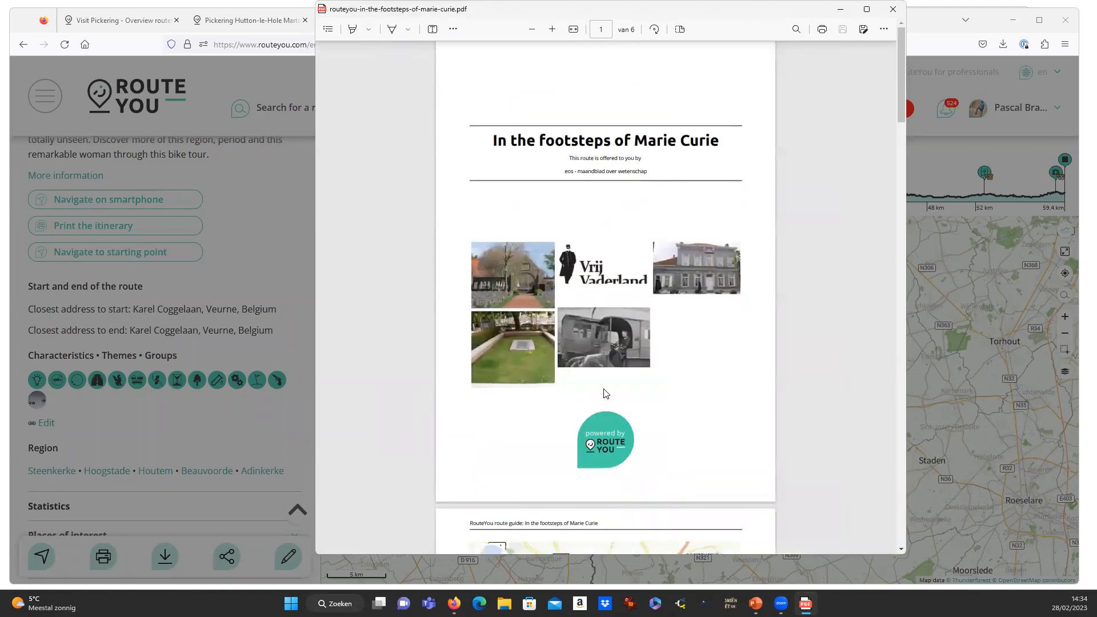
pyautogui.scroll(-5, 629, 392)
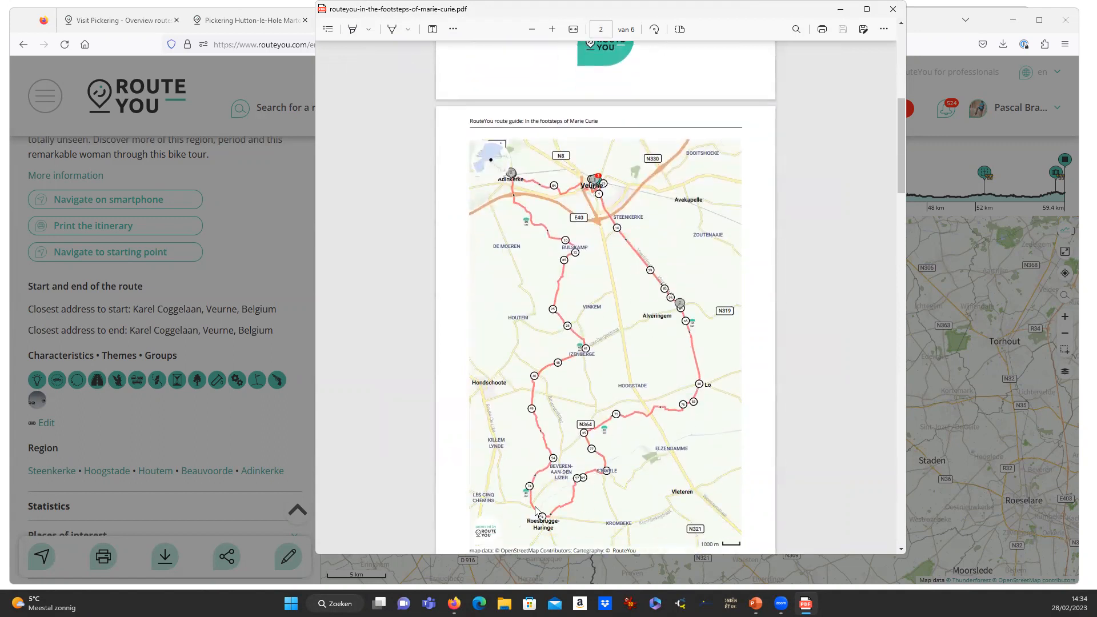
pyautogui.scroll(-7, 552, 489)
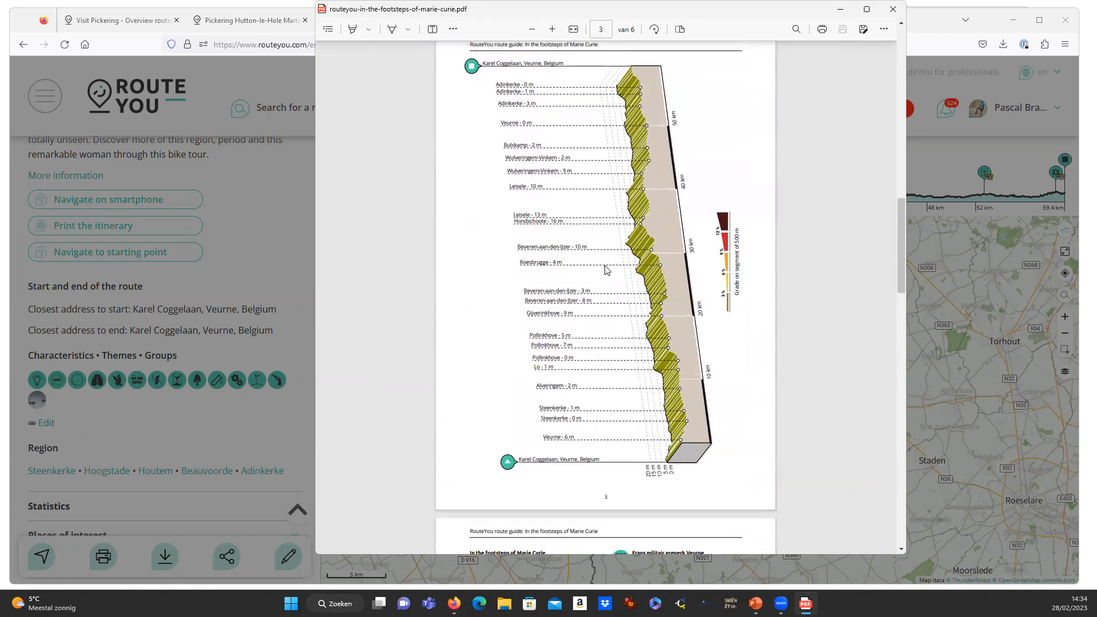
pyautogui.scroll(-6, 606, 269)
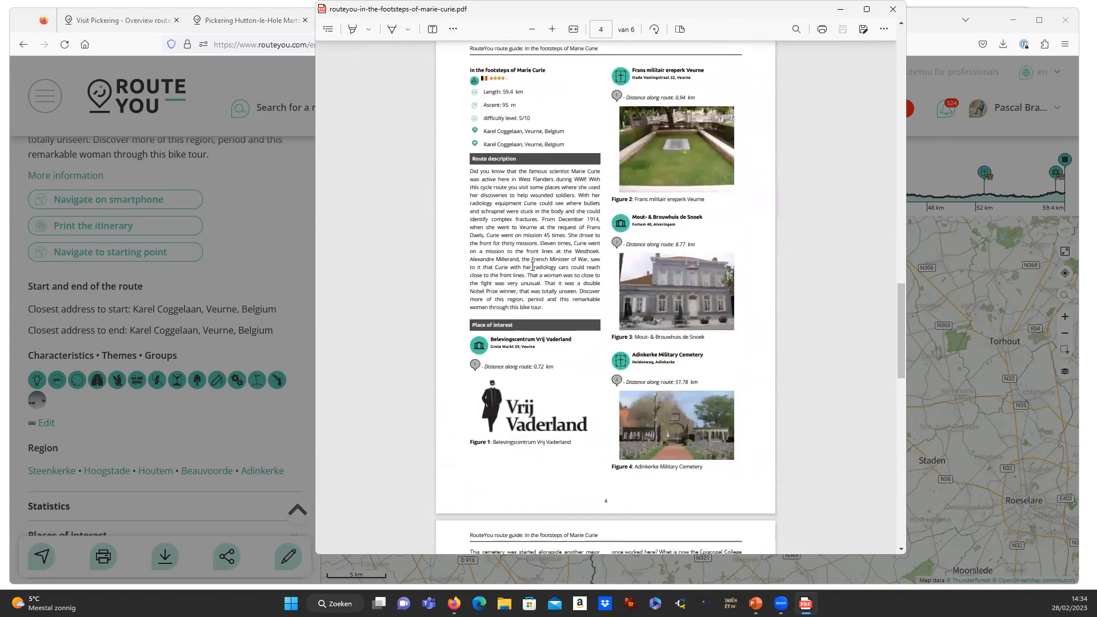
pyautogui.scroll(-7, 533, 266)
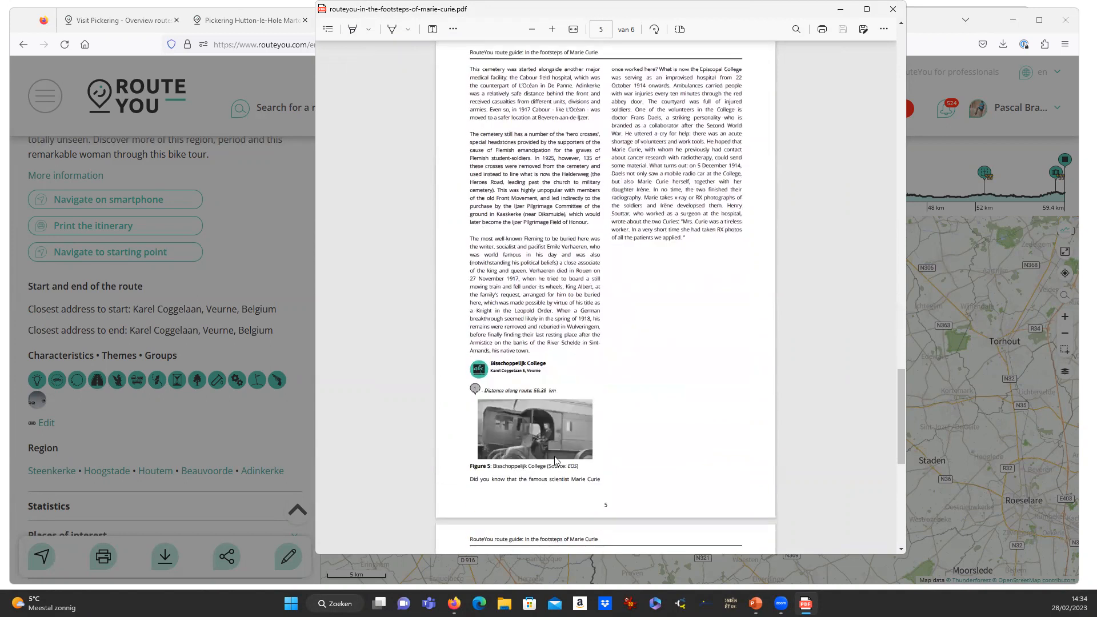
pyautogui.keyDown('ctrl'); pyautogui.scroll(5, 551, 459); pyautogui.keyUp('ctrl')
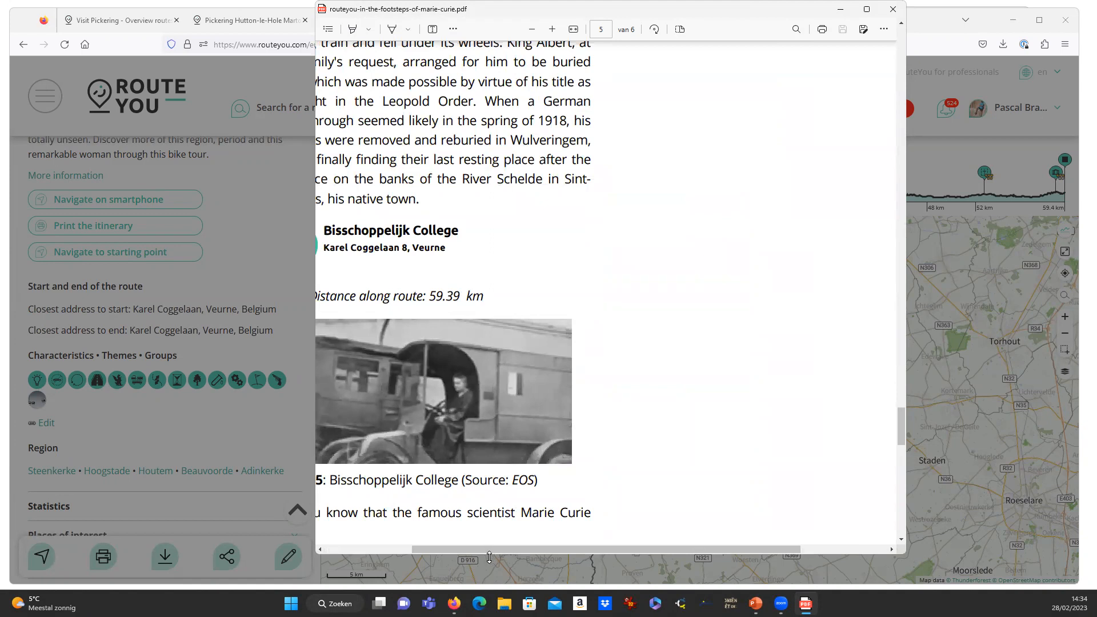
# Select the distance-along-route value and a body text line, widen the viewer, and return upward.
pyautogui.moveTo(492, 549); pyautogui.dragTo(424, 548)
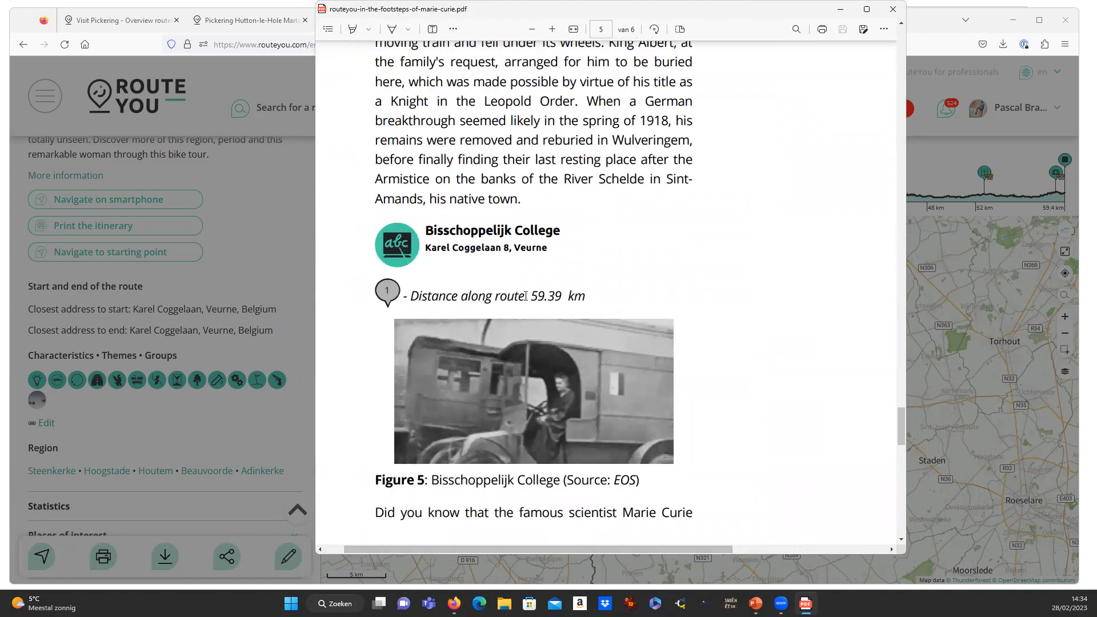
pyautogui.moveTo(533, 296); pyautogui.dragTo(574, 296)
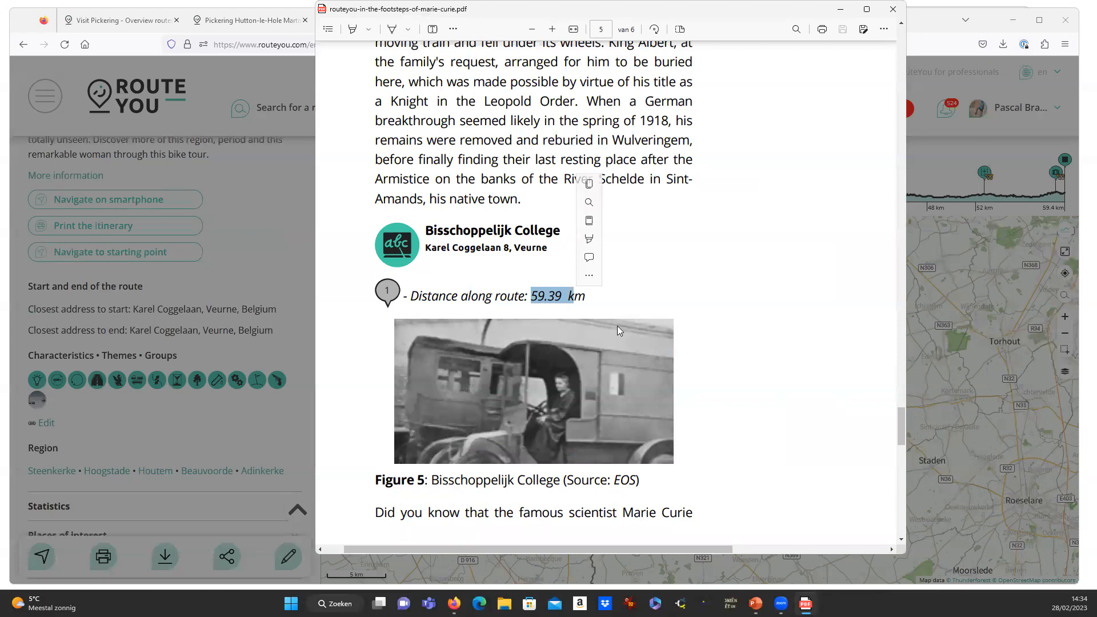
pyautogui.moveTo(443, 512); pyautogui.dragTo(724, 491)
pyautogui.scroll(12, 724, 351)
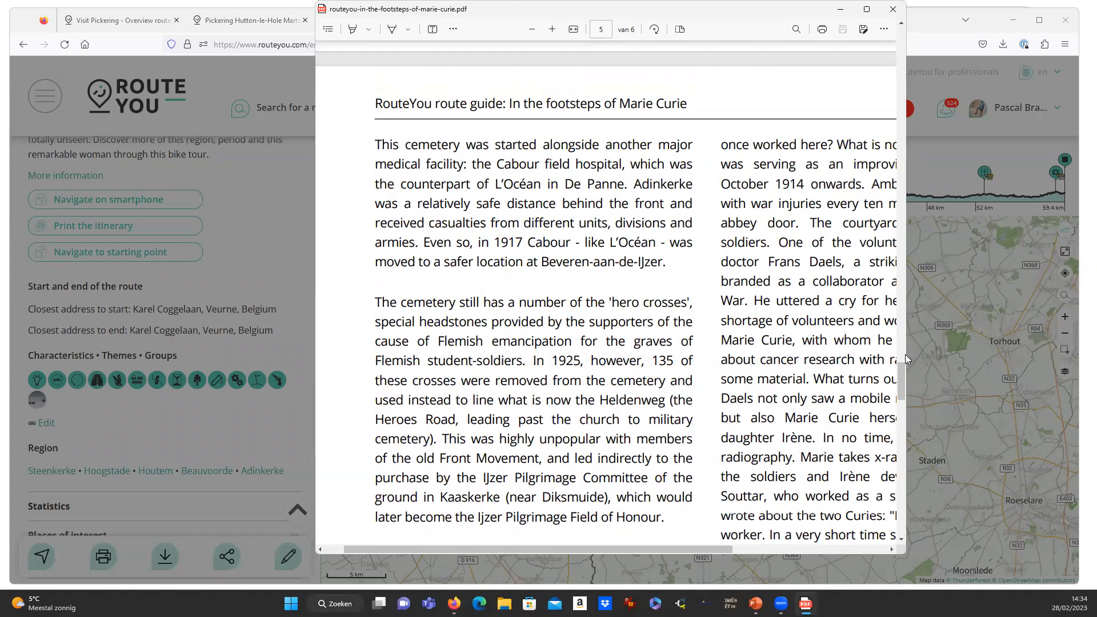
pyautogui.moveTo(910, 352); pyautogui.dragTo(1024, 350)
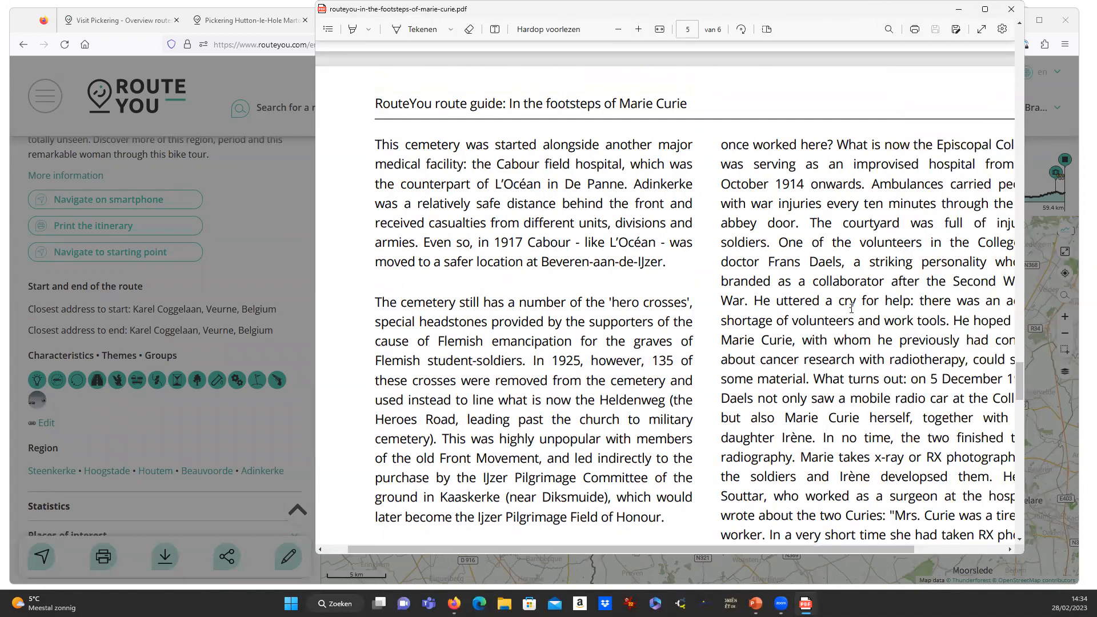
pyautogui.moveTo(693, 549); pyautogui.dragTo(784, 549)
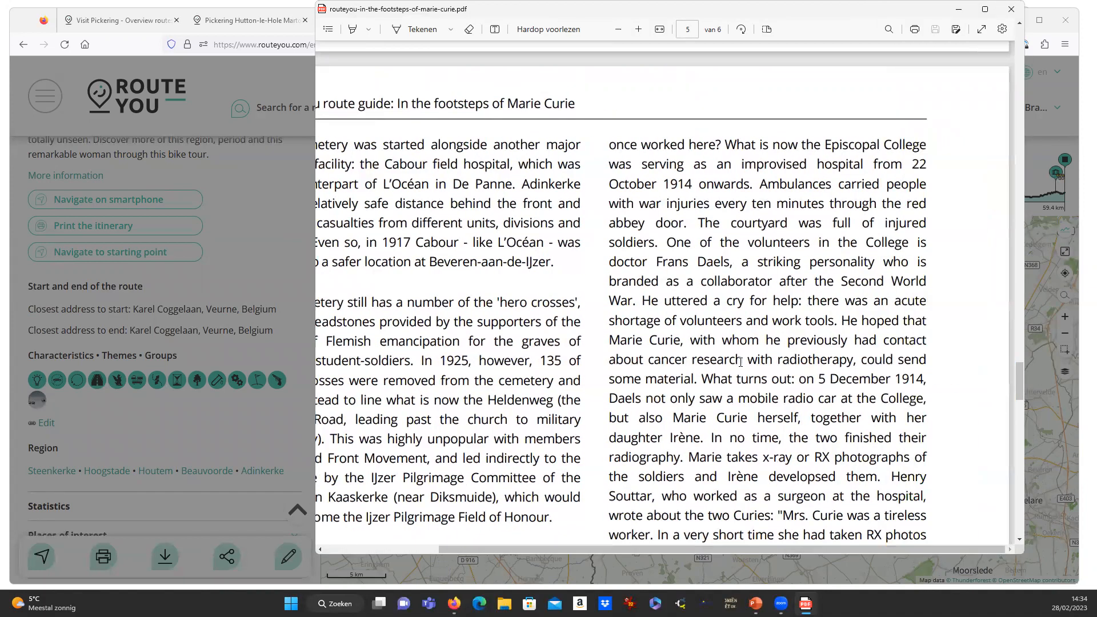
pyautogui.scroll(-2, 746, 397)
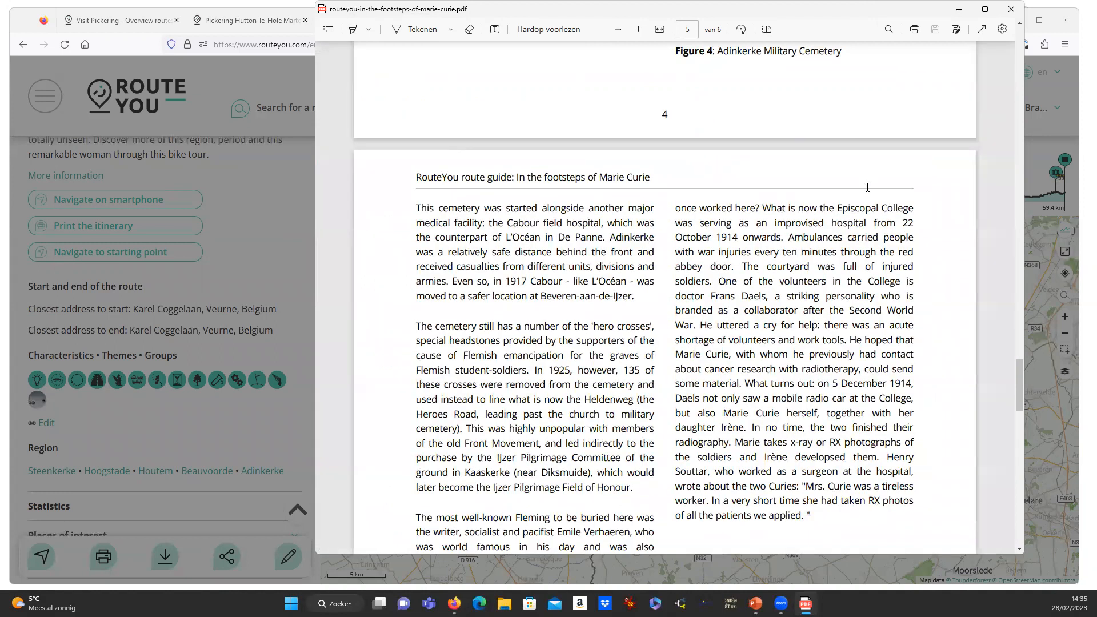
pyautogui.scroll(-1, 850, 189)
pyautogui.scroll(2, 829, 263)
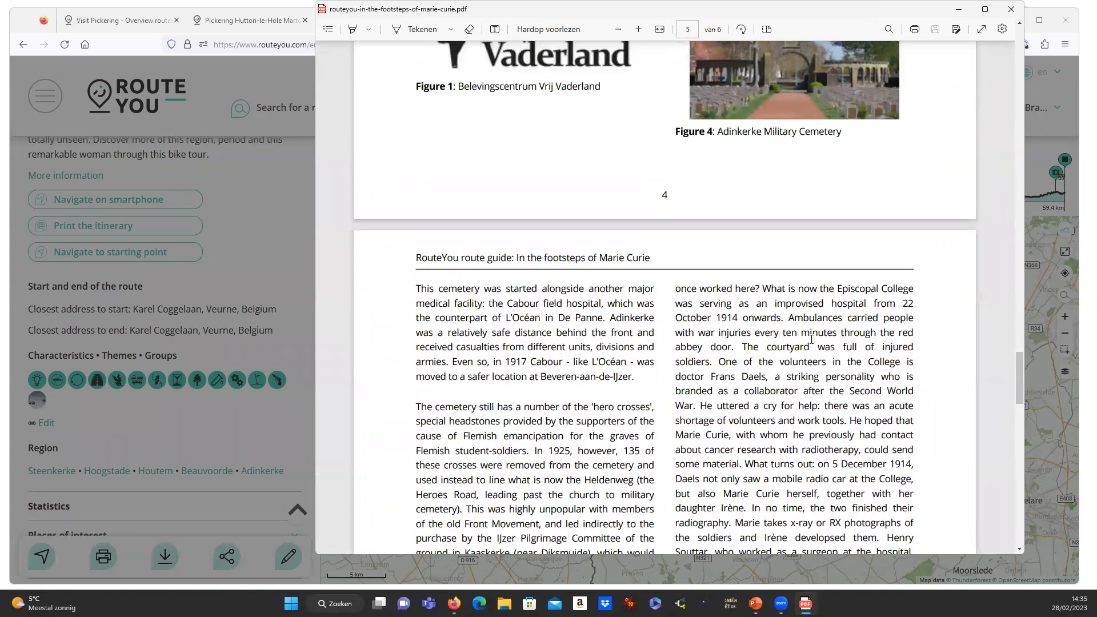
pyautogui.scroll(3, 812, 338)
pyautogui.scroll(15, 812, 339)
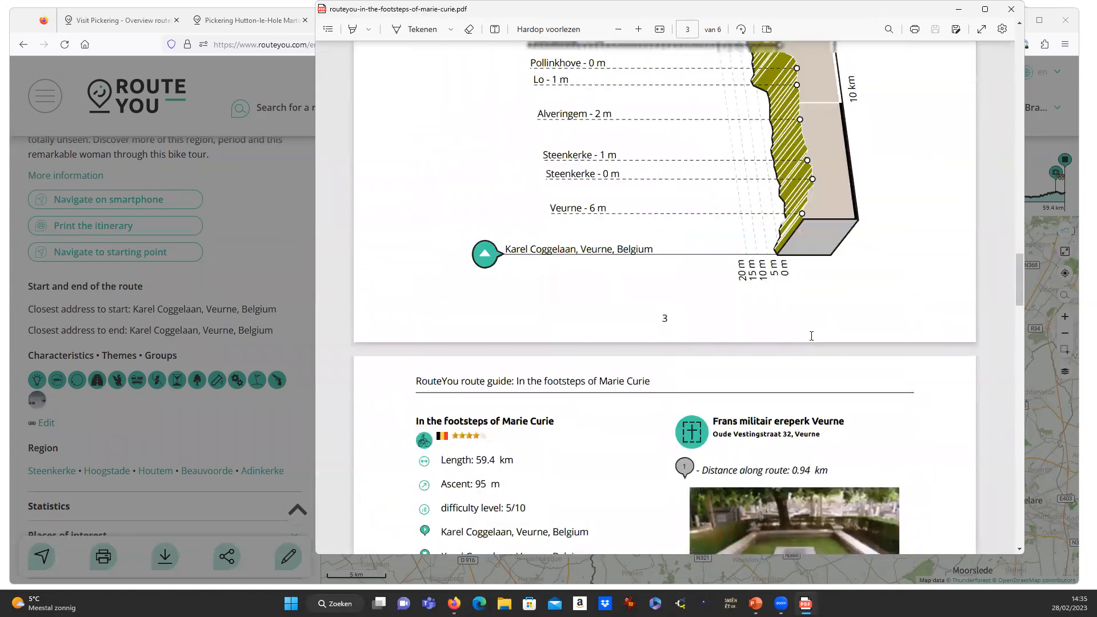
# Close the guide PDF and print-ready message, then show the RouteYou app QR code under Download.
pyautogui.click(1012, 11)
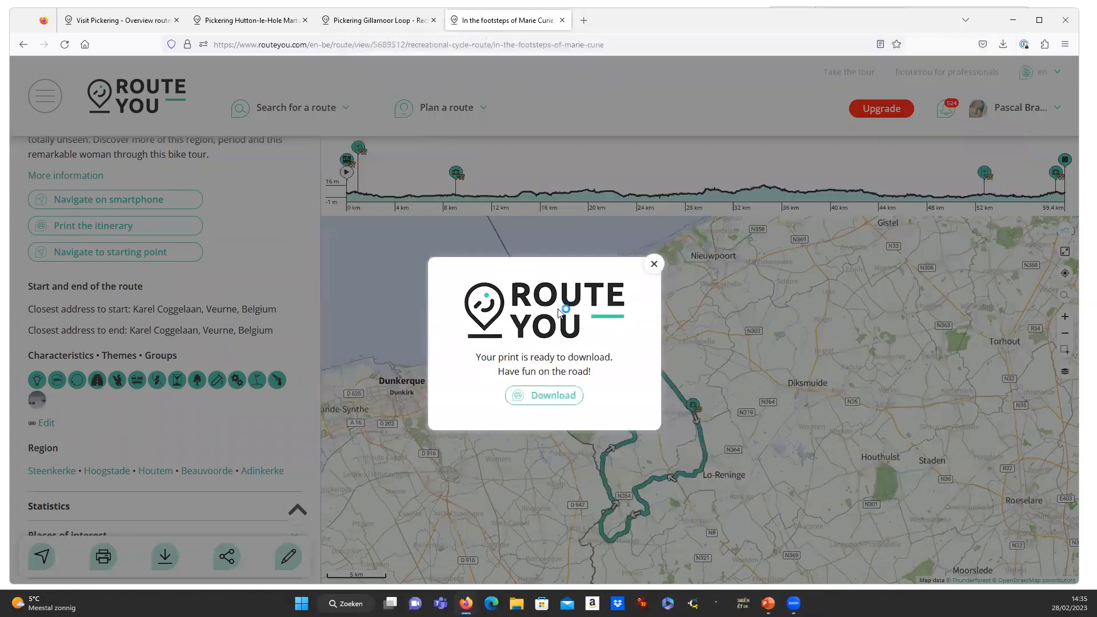
pyautogui.click(651, 263)
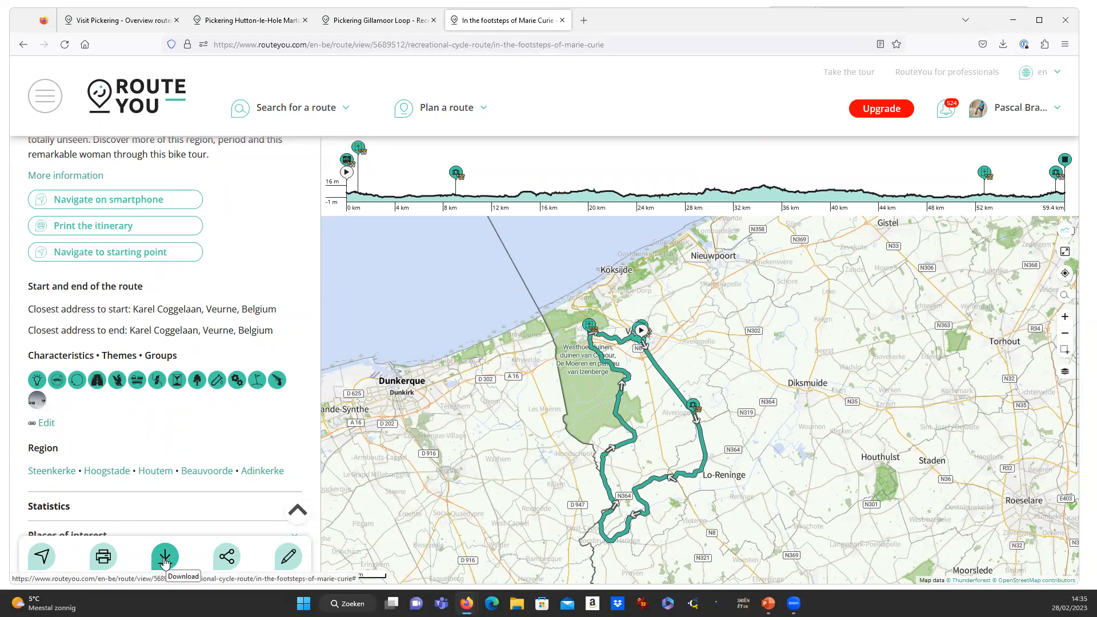
pyautogui.click(164, 558)
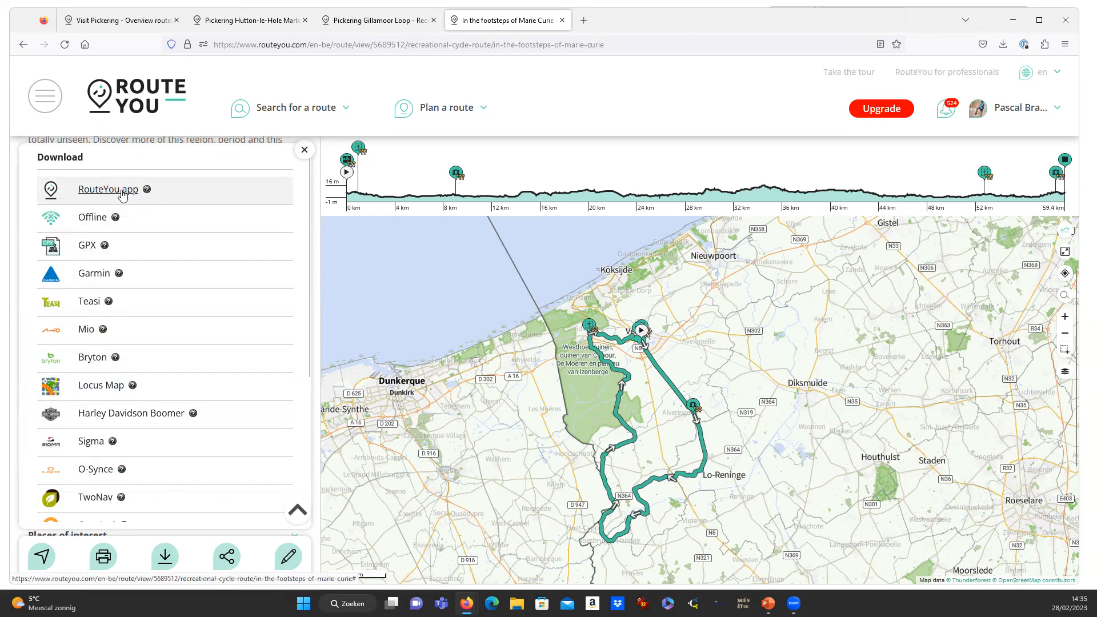
pyautogui.click(121, 194)
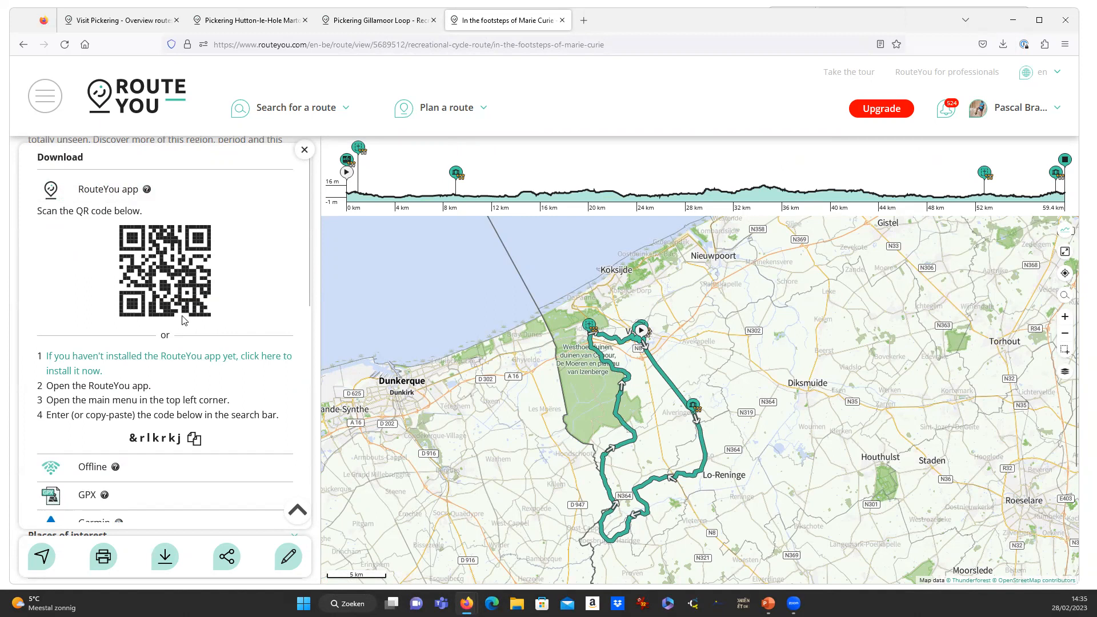
pyautogui.scroll(-5, 183, 320)
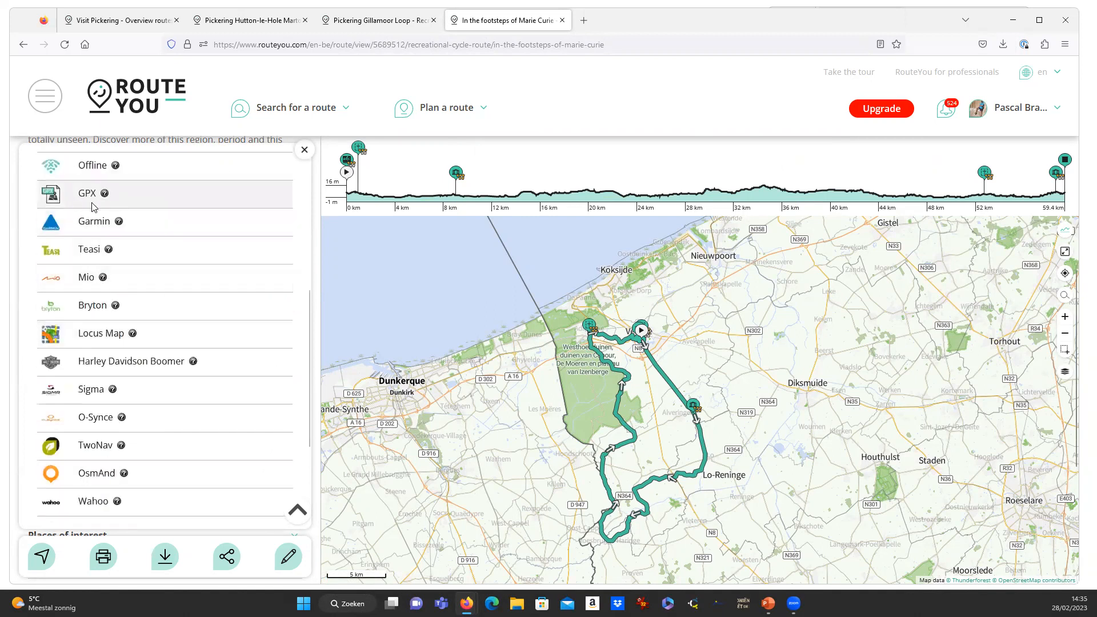
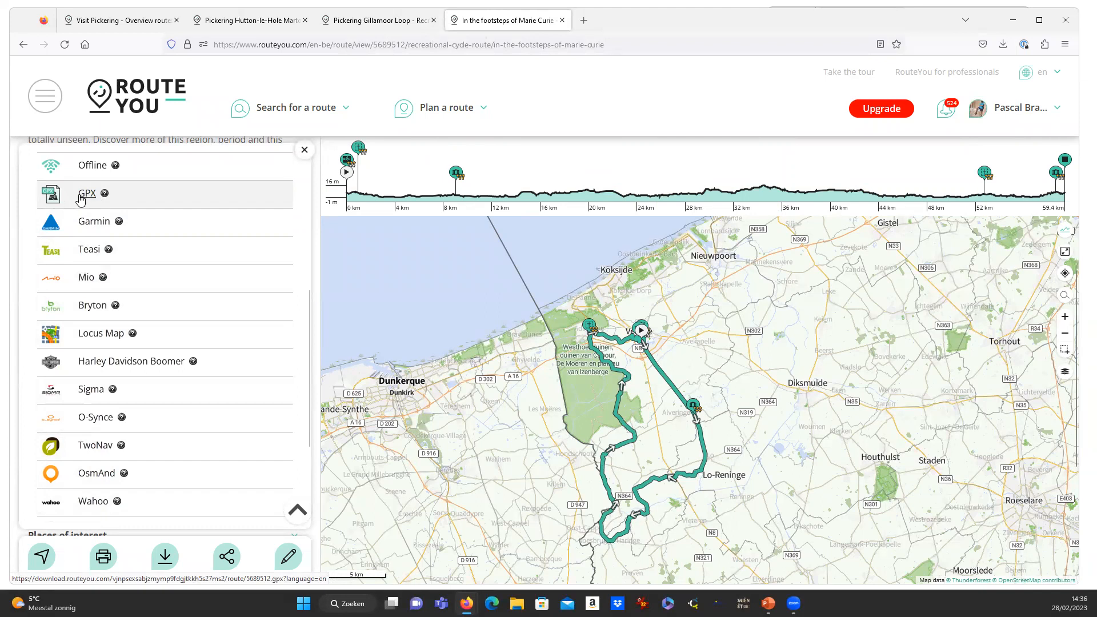
# Open the 'Download route on Garmin' help article in a new tab, skim it, then return to the Marie Curie route.
pyautogui.scroll(2, 134, 404)
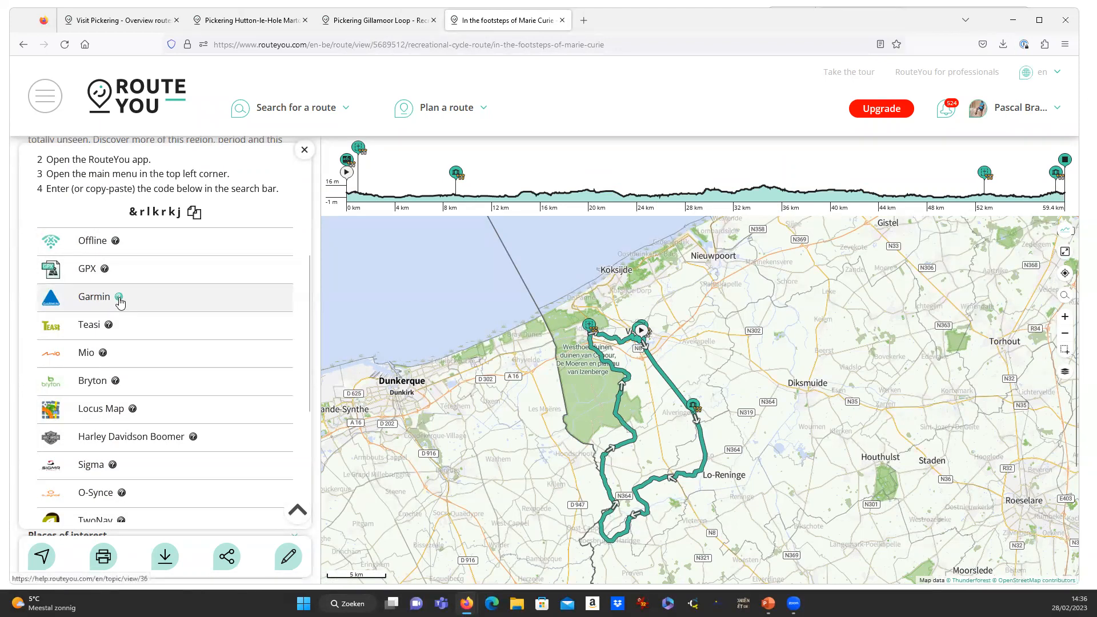
pyautogui.click(119, 298)
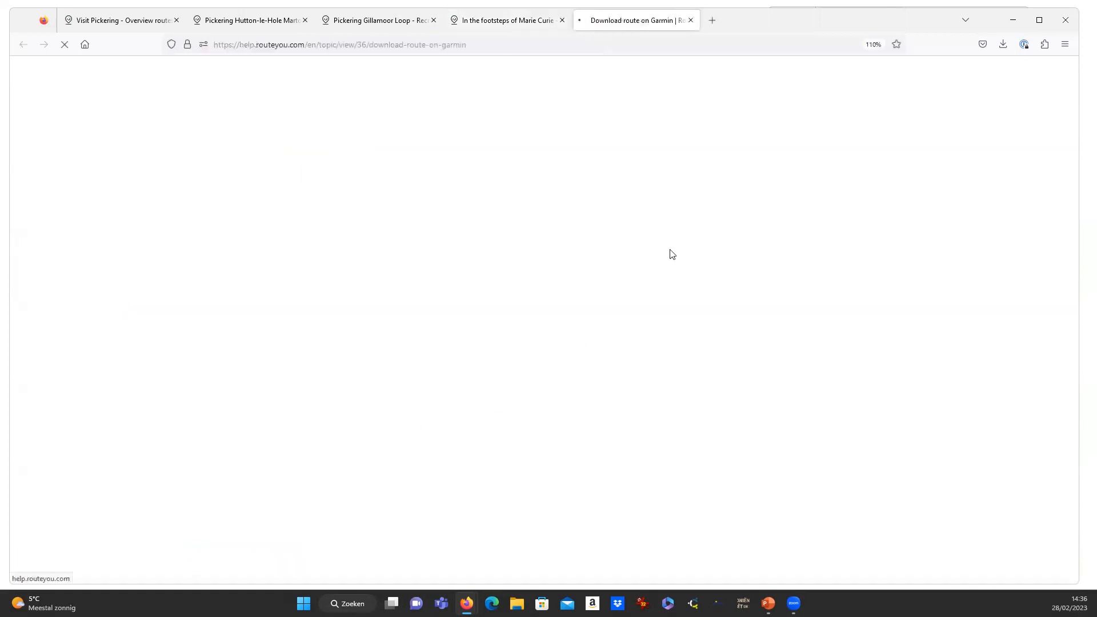
pyautogui.scroll(-10, 276, 171)
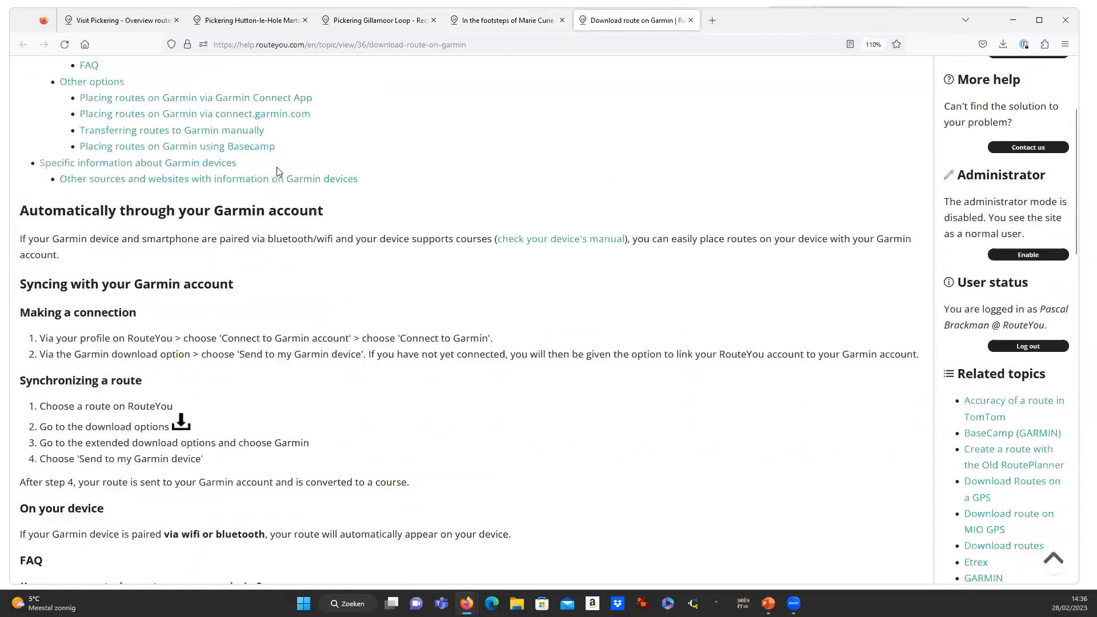
pyautogui.scroll(-12, 276, 171)
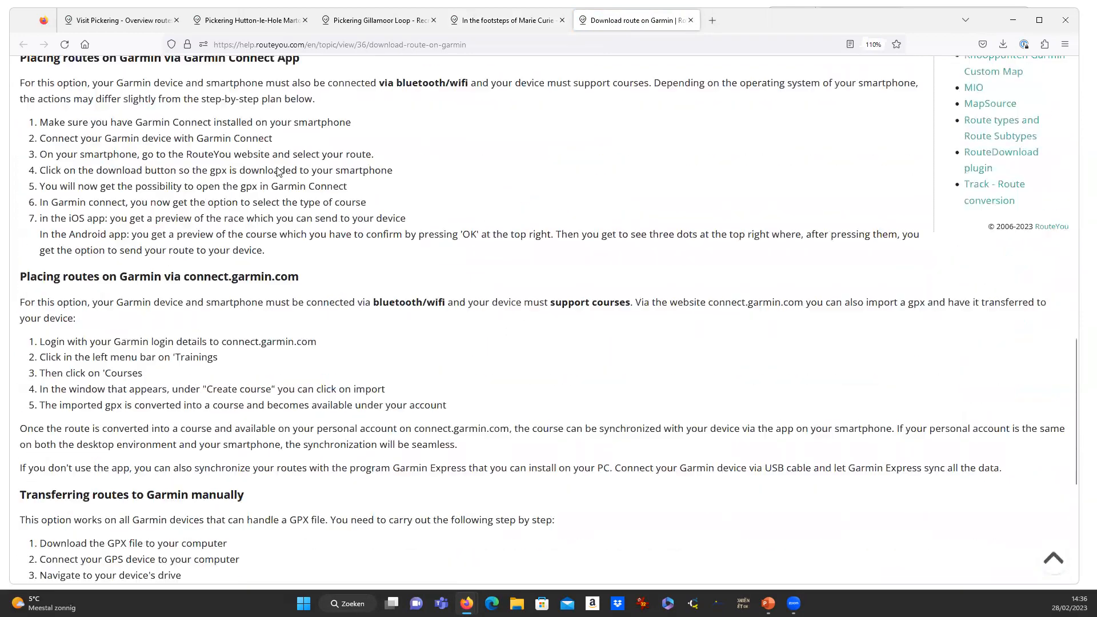
pyautogui.scroll(15, 286, 222)
pyautogui.scroll(8, 286, 221)
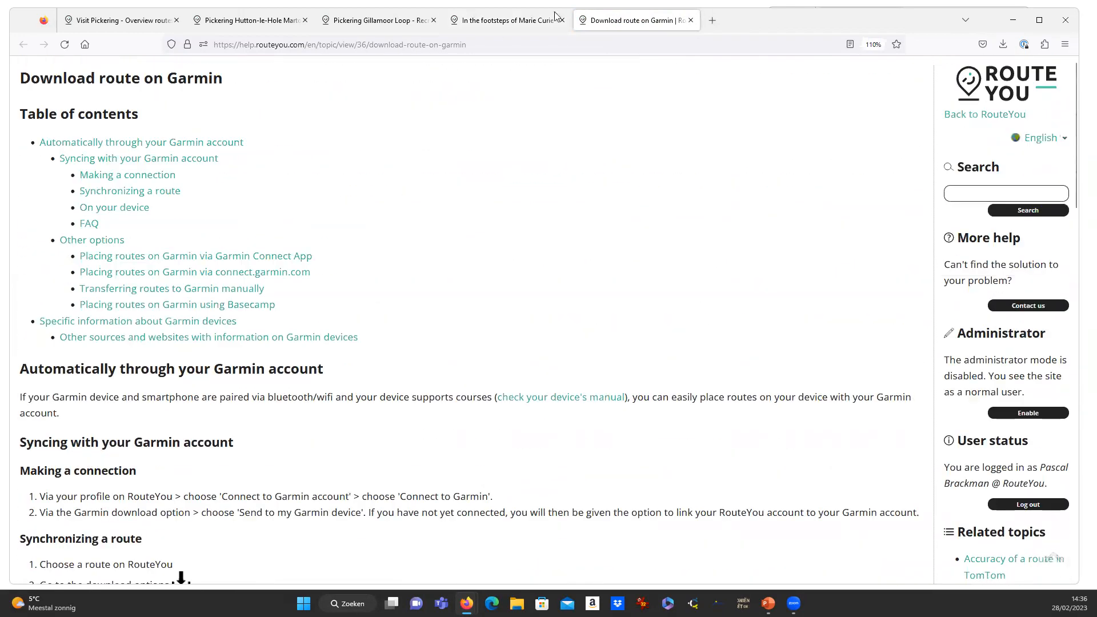
pyautogui.click(503, 20)
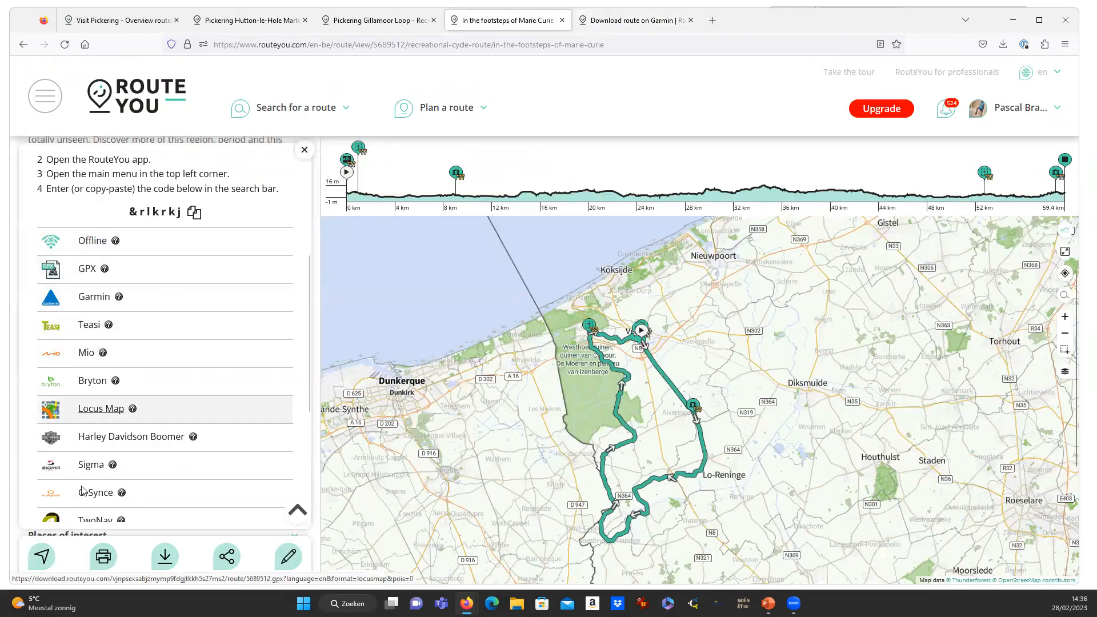
# Close the Download panel, reopen it from the route's download button, then close it again.
pyautogui.scroll(-2, 152, 463)
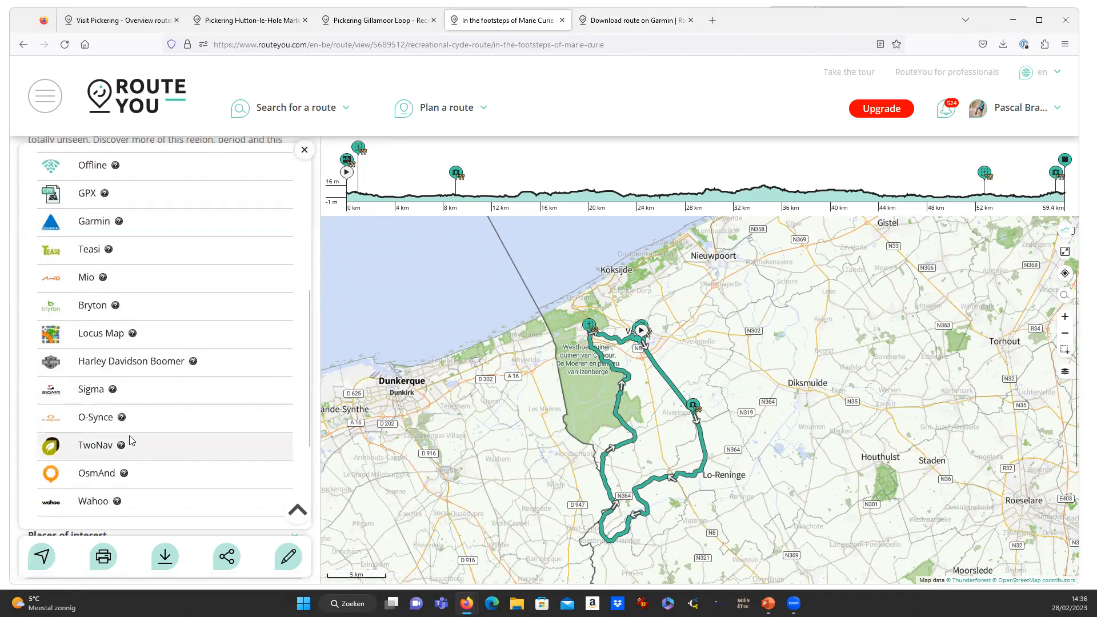
pyautogui.scroll(5, 176, 418)
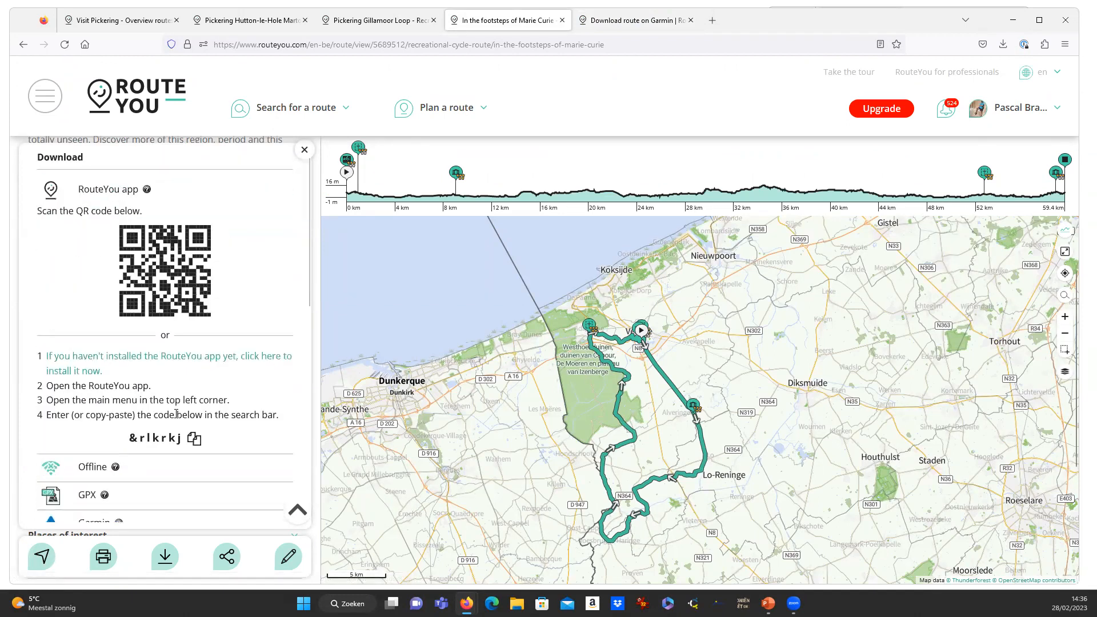
pyautogui.click(305, 151)
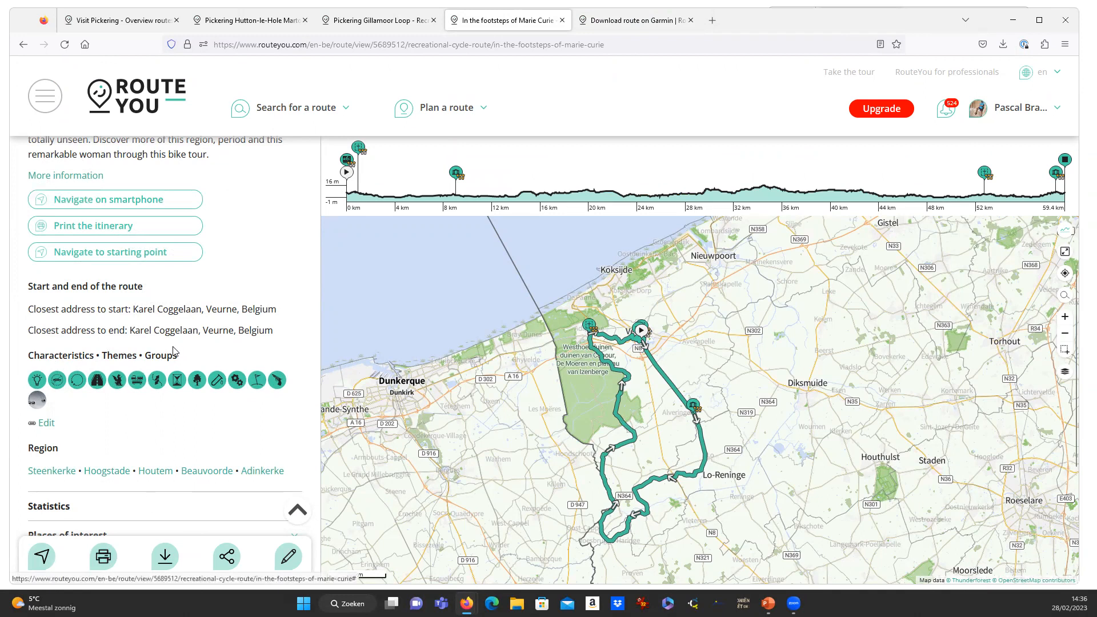
pyautogui.scroll(4, 106, 557)
pyautogui.click(162, 566)
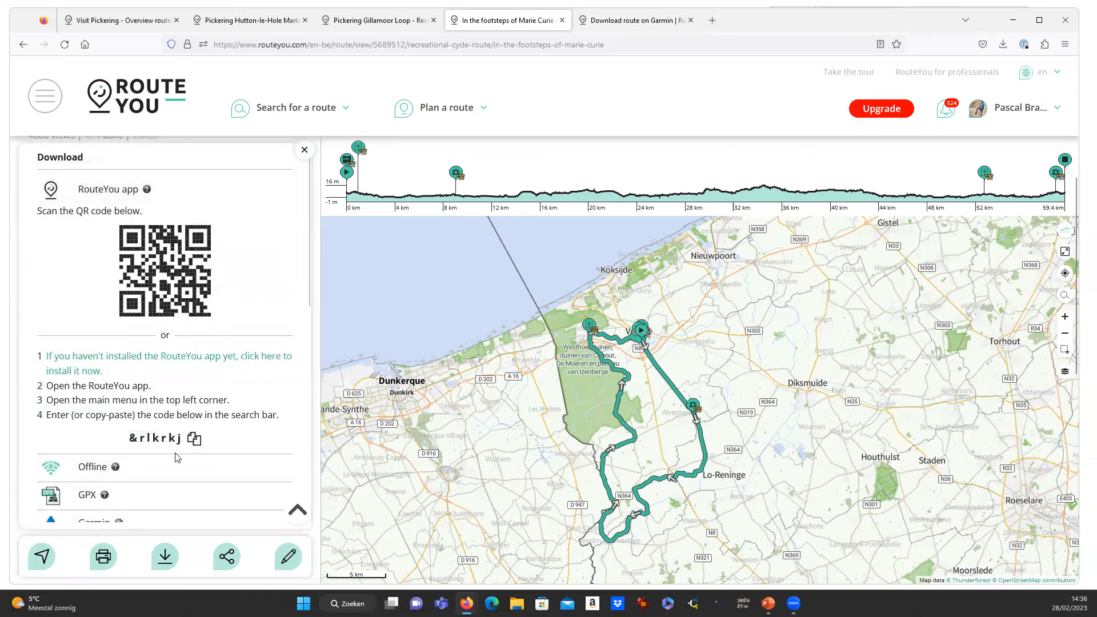
pyautogui.scroll(2, 170, 453)
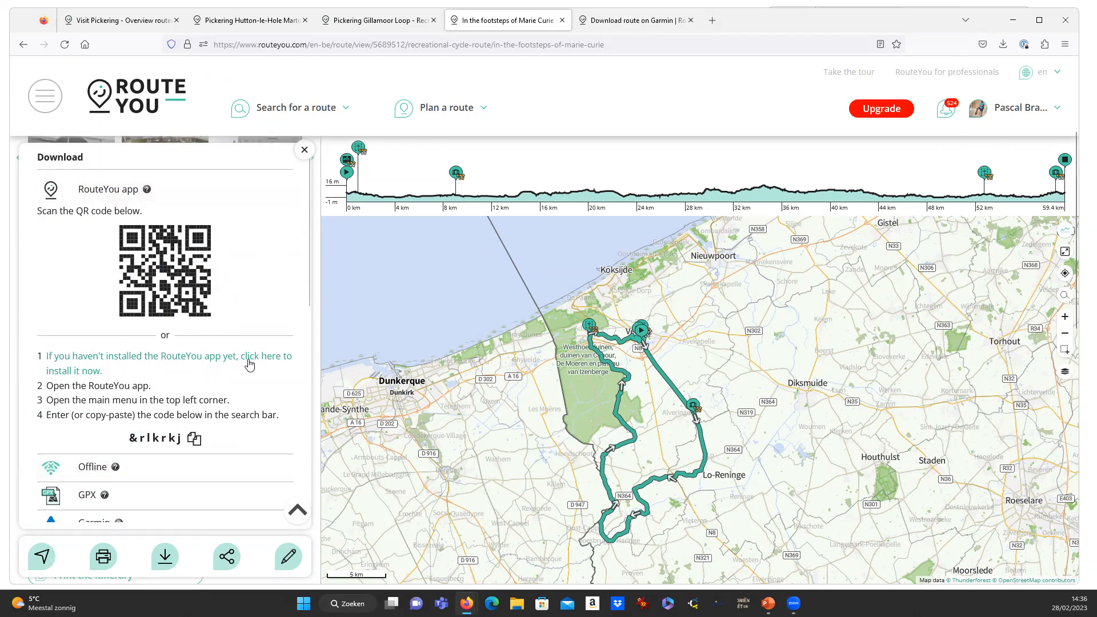
pyautogui.click(305, 150)
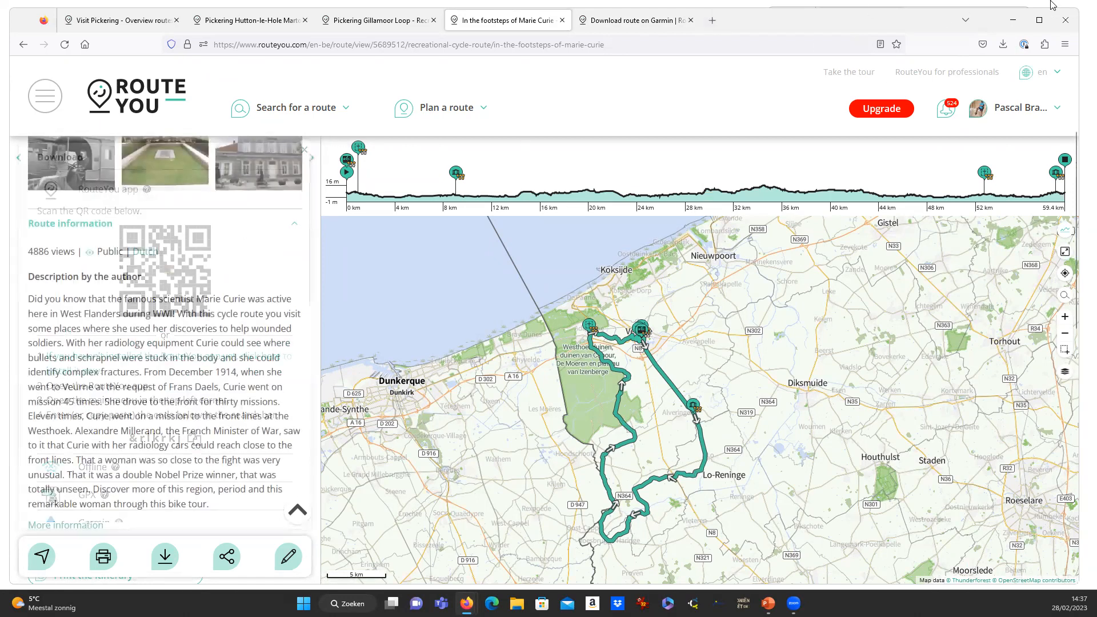
# Narrow the Firefox route window and place the Google window beside it on the right.
pyautogui.click(1040, 20)
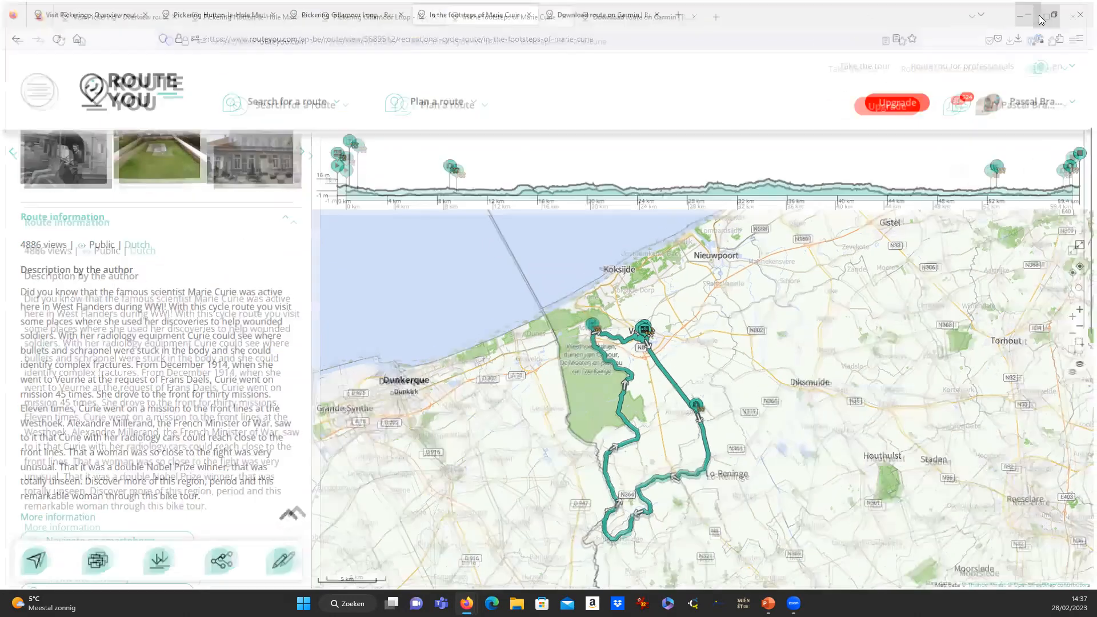
pyautogui.click(1058, 12)
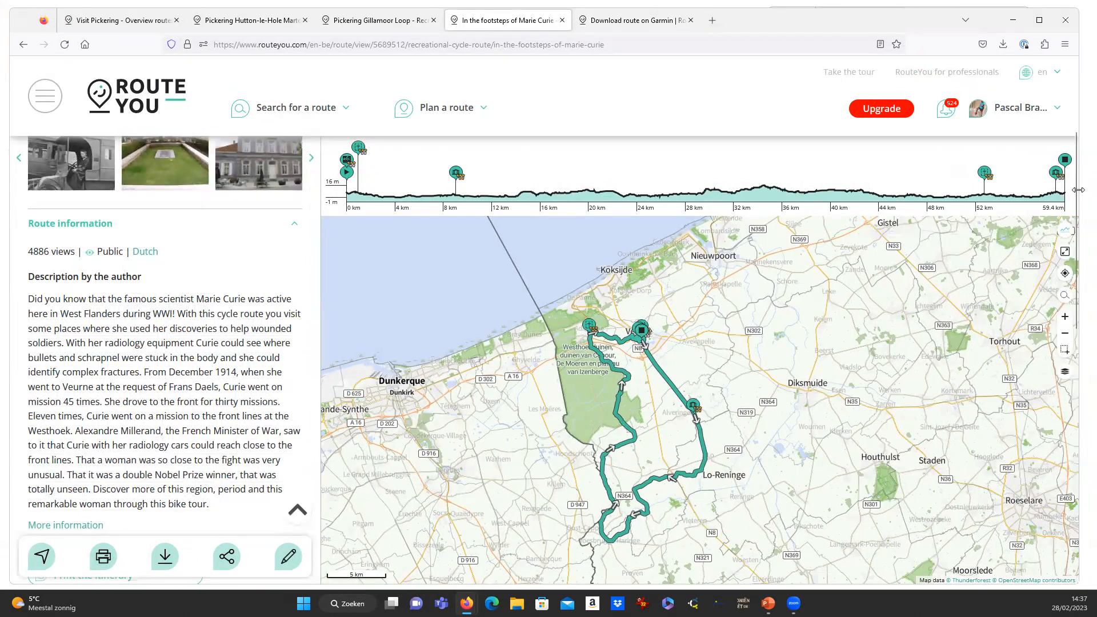
pyautogui.moveTo(1078, 190); pyautogui.dragTo(752, 190)
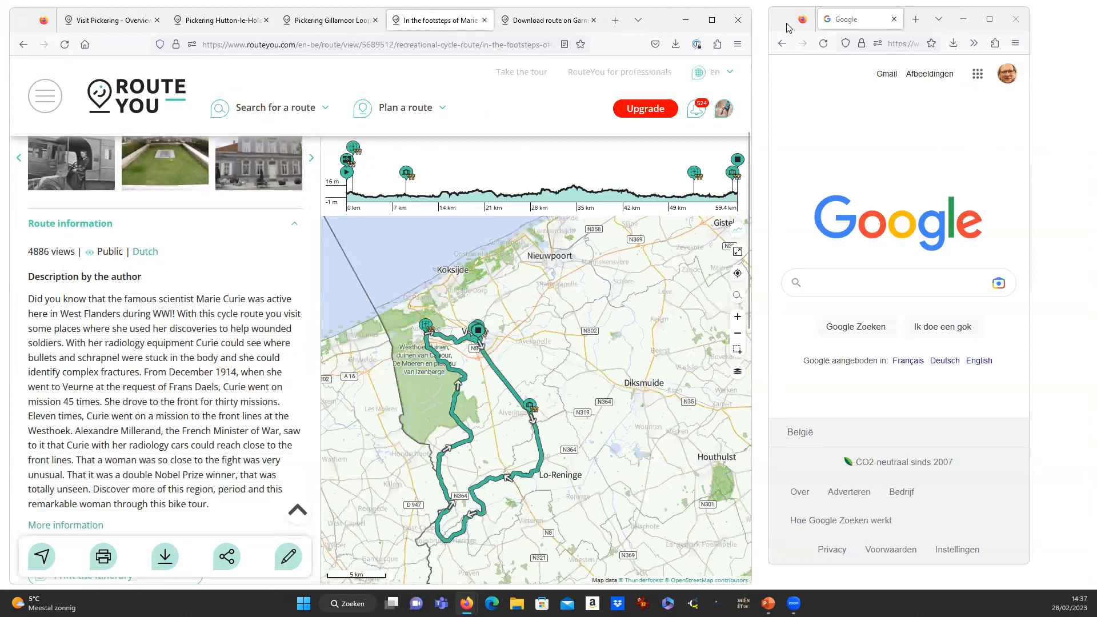
pyautogui.moveTo(787, 28); pyautogui.dragTo(827, 51)
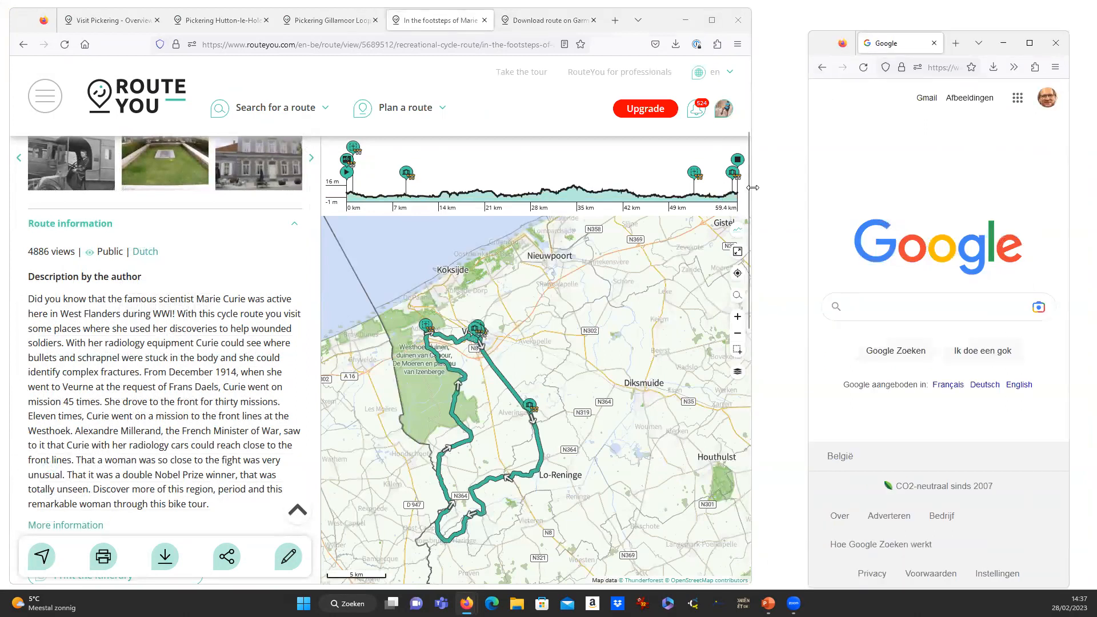
pyautogui.moveTo(752, 188); pyautogui.dragTo(787, 187)
pyautogui.moveTo(834, 36); pyautogui.dragTo(846, 26)
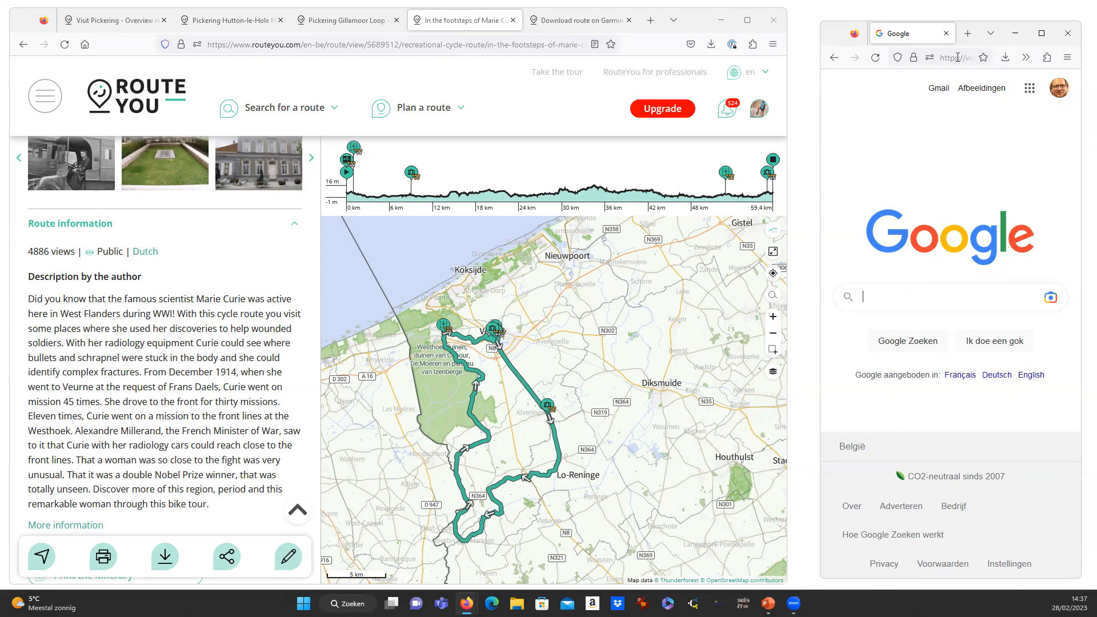
# Search Google for 'RouteYou' and open the routeyou.com result in the right-hand window.
pyautogui.click(898, 301)
pyautogui.write('RouteYou')
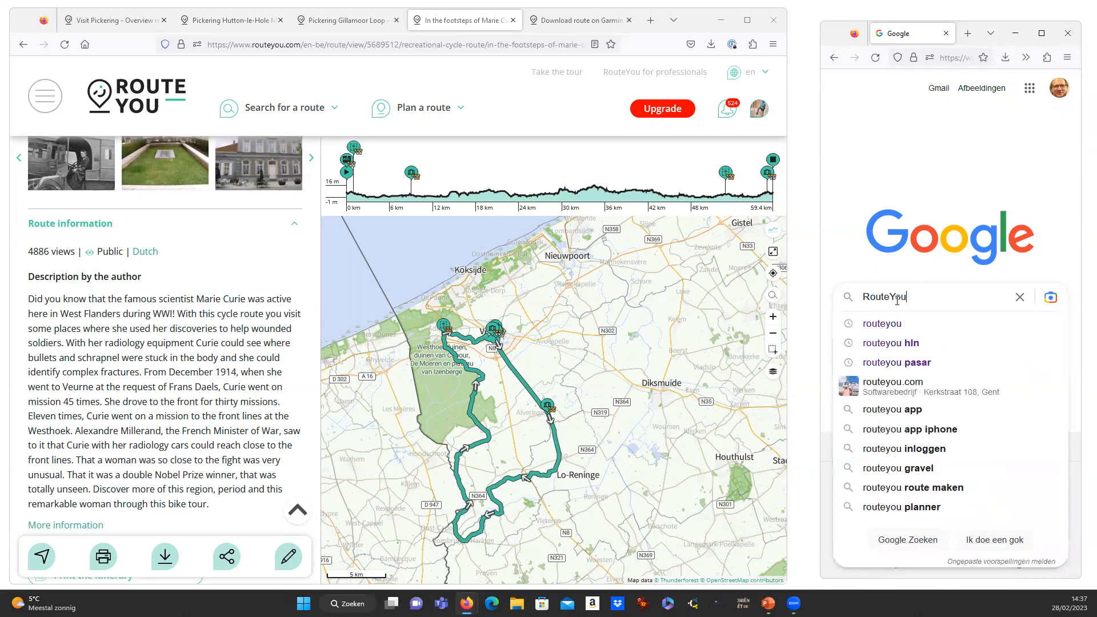
pyautogui.press('Return')
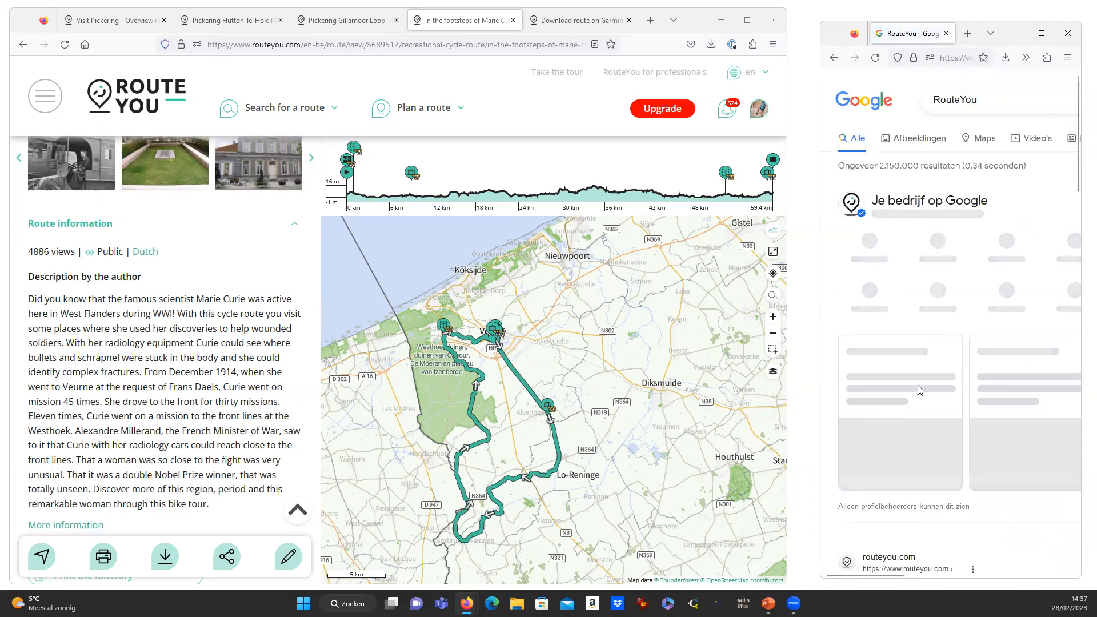
pyautogui.scroll(-5, 905, 333)
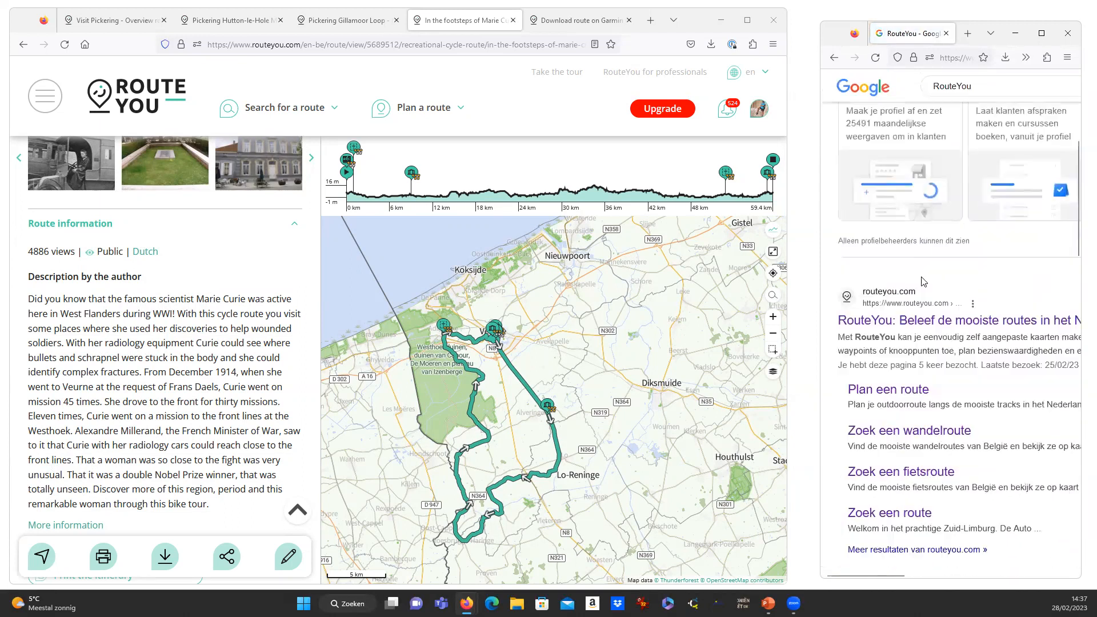
pyautogui.scroll(-2, 902, 381)
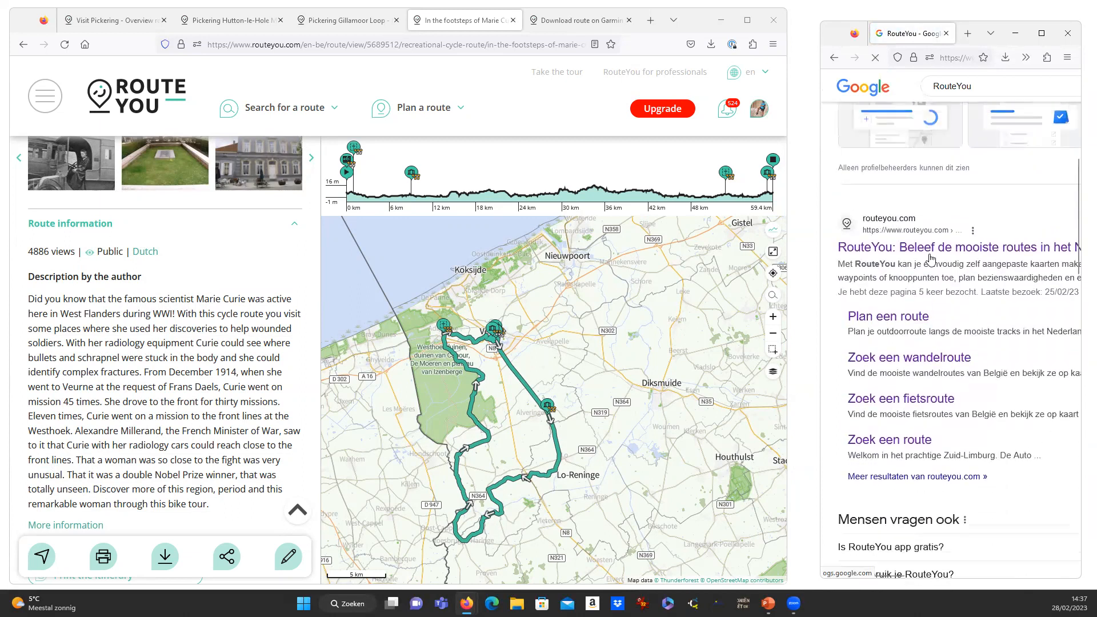
pyautogui.click(936, 253)
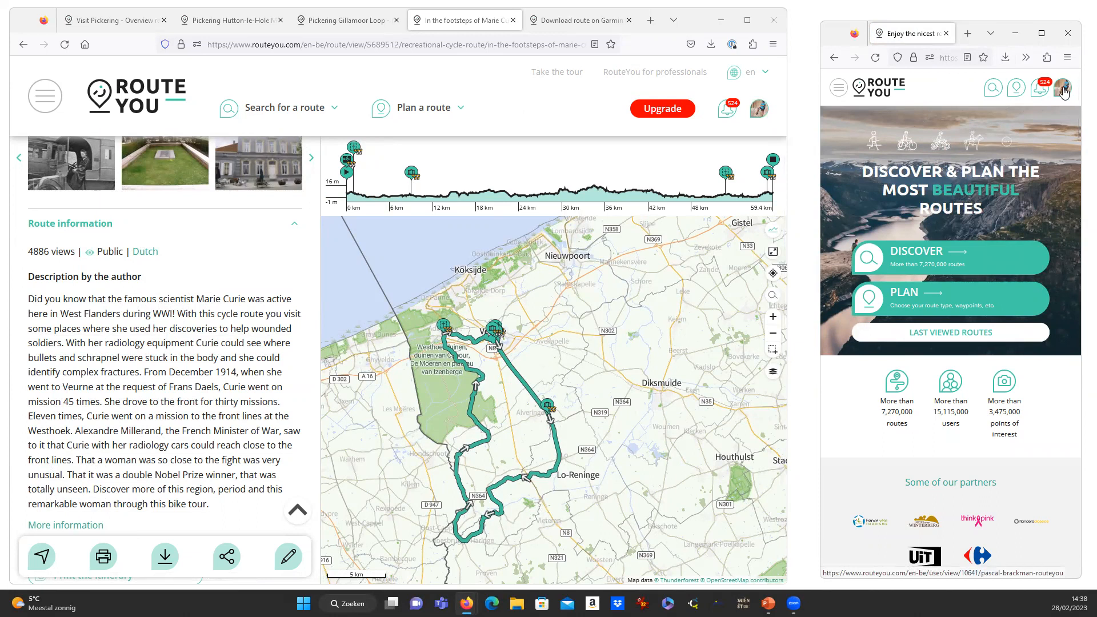
# Check the account menu, then open In the footsteps of Marie Curie from the recently viewed routes.
pyautogui.click(1064, 94)
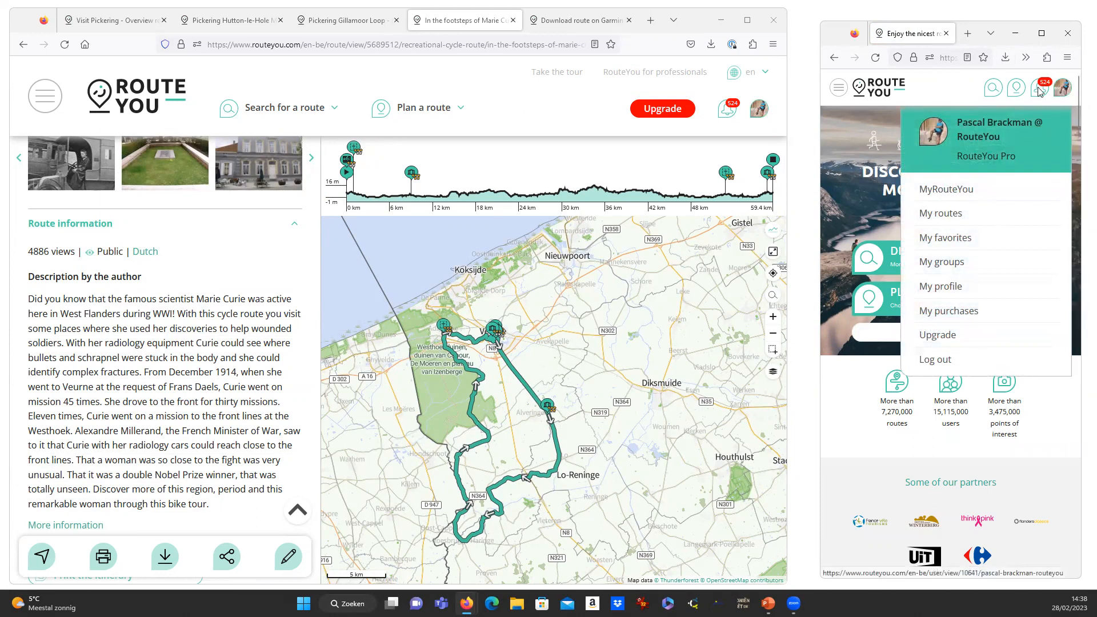
pyautogui.click(930, 92)
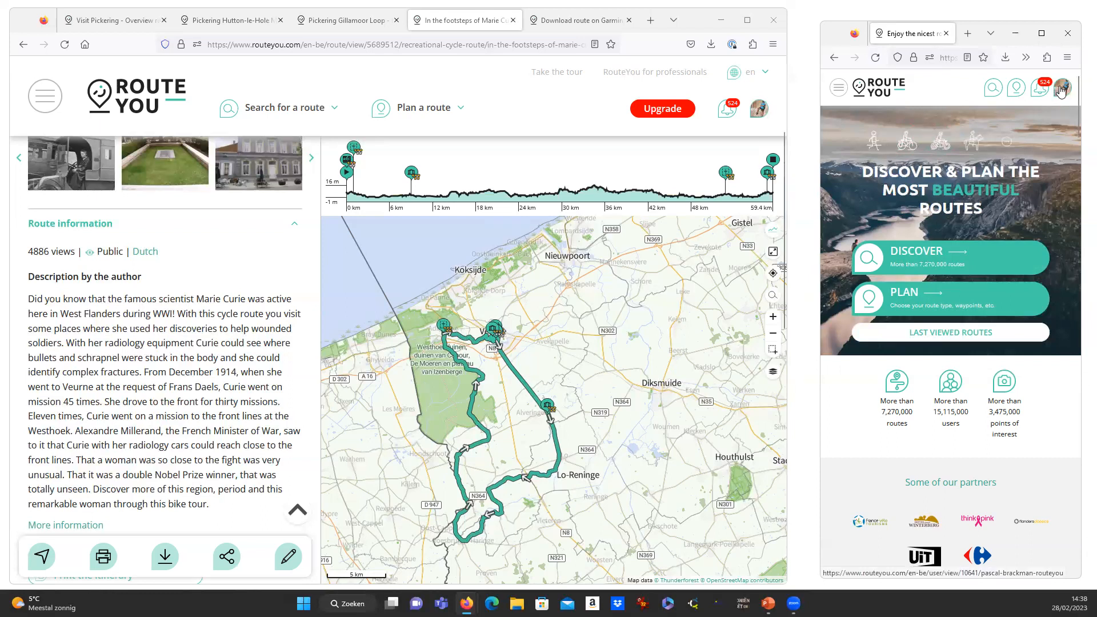
pyautogui.click(360, 73)
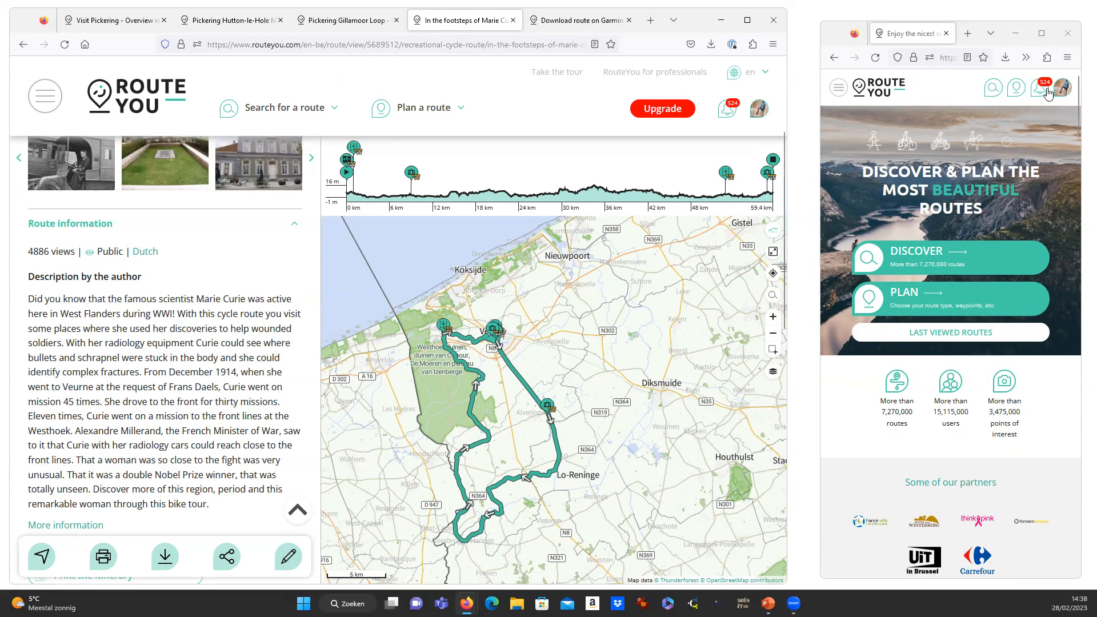
pyautogui.click(838, 89)
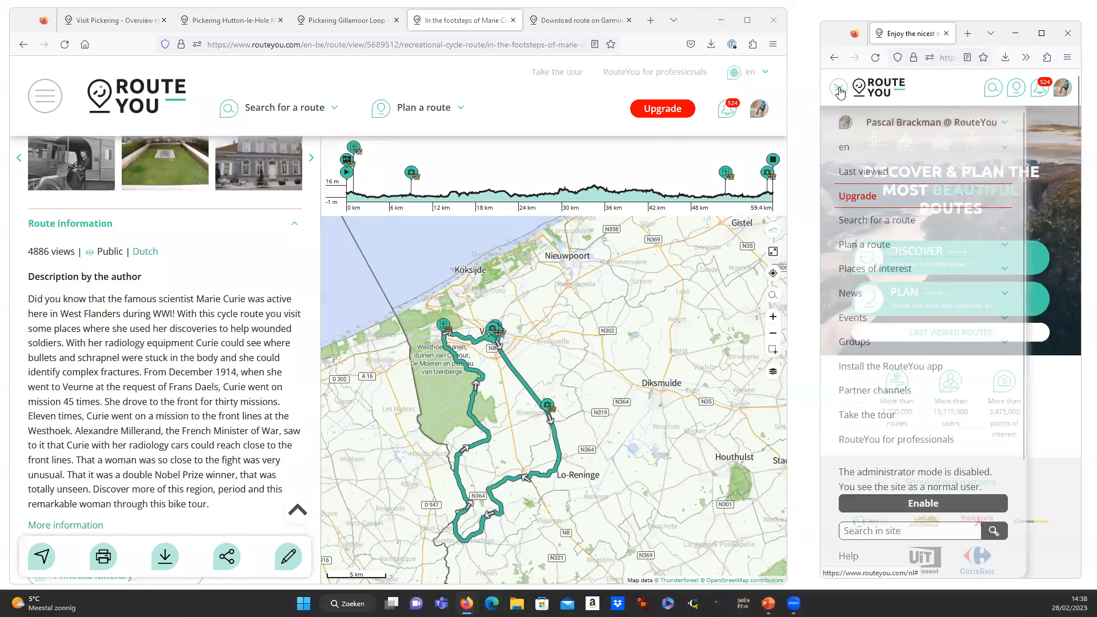
pyautogui.click(874, 175)
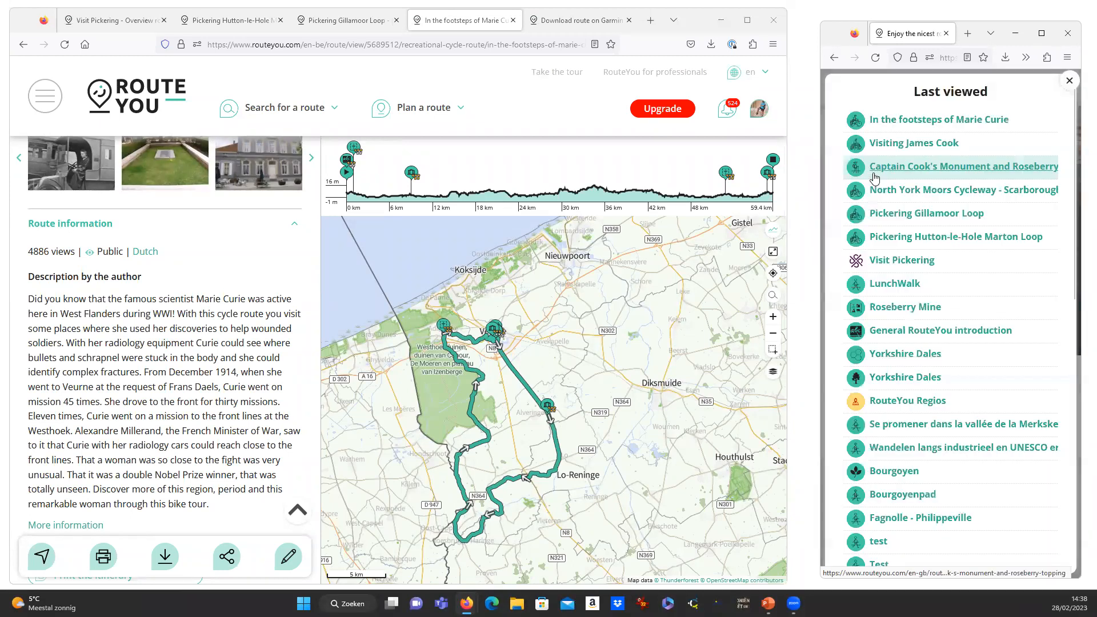
pyautogui.click(903, 125)
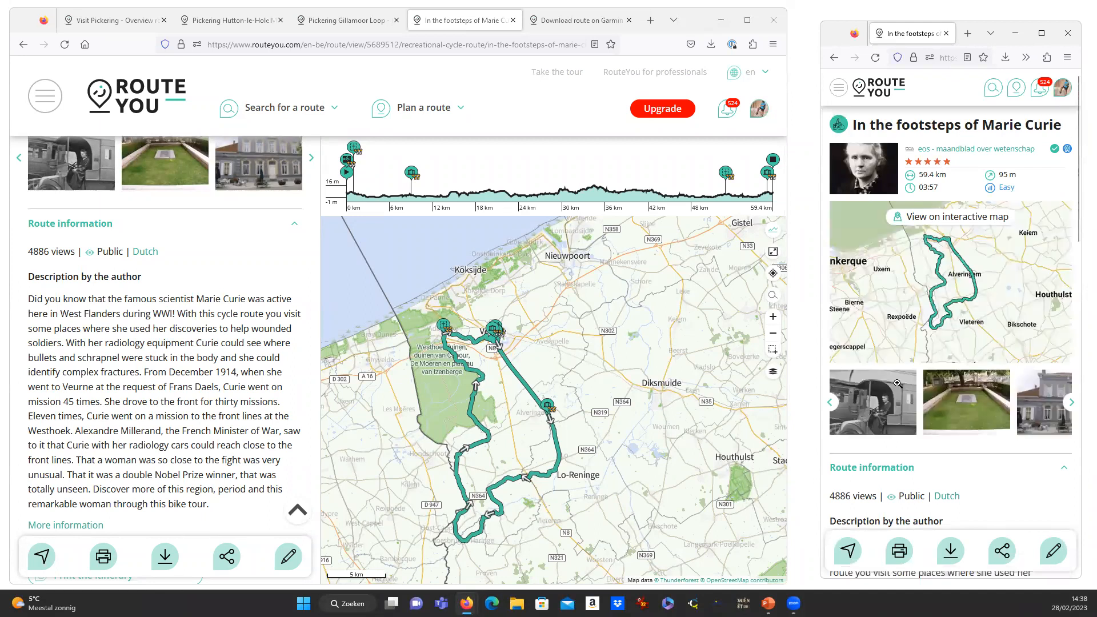
# View this route's download options and close them again.
pyautogui.scroll(3, 199, 383)
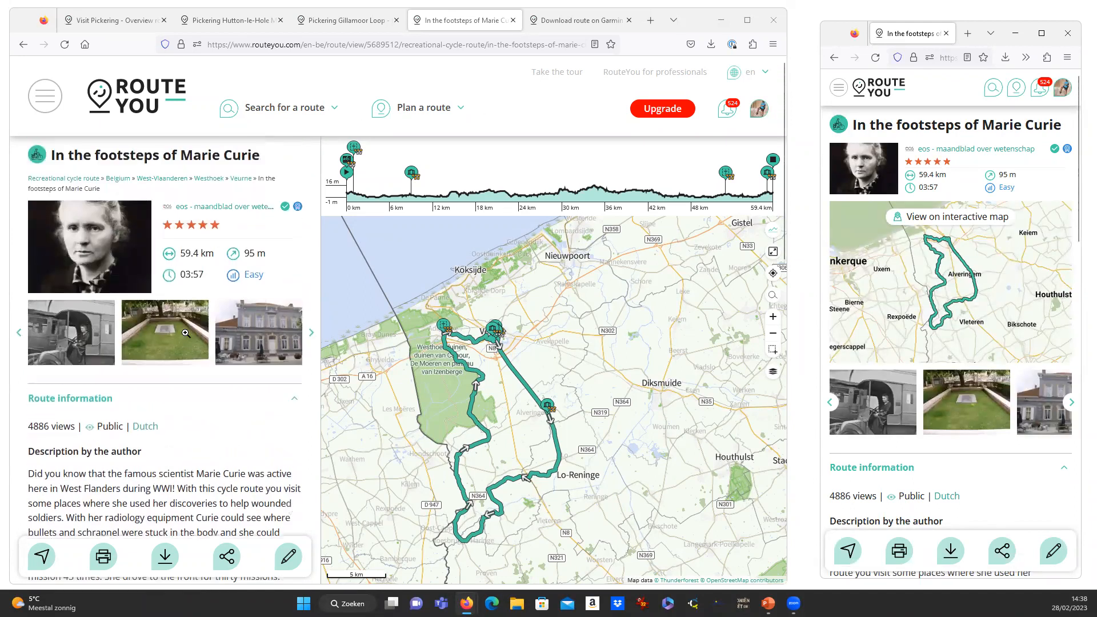
pyautogui.scroll(-4, 188, 337)
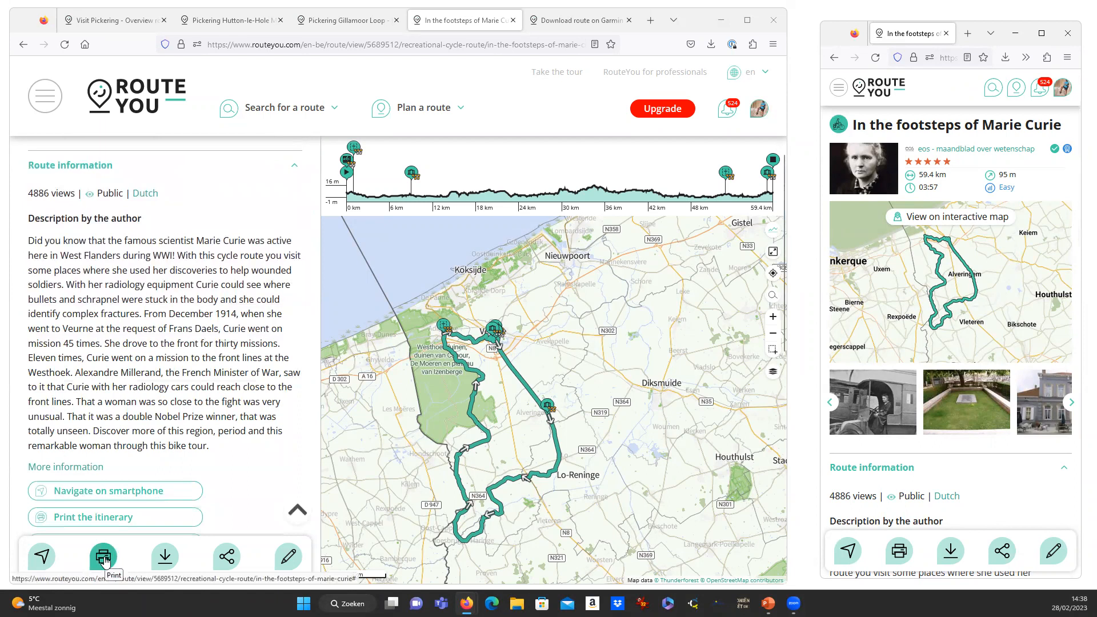
pyautogui.click(165, 557)
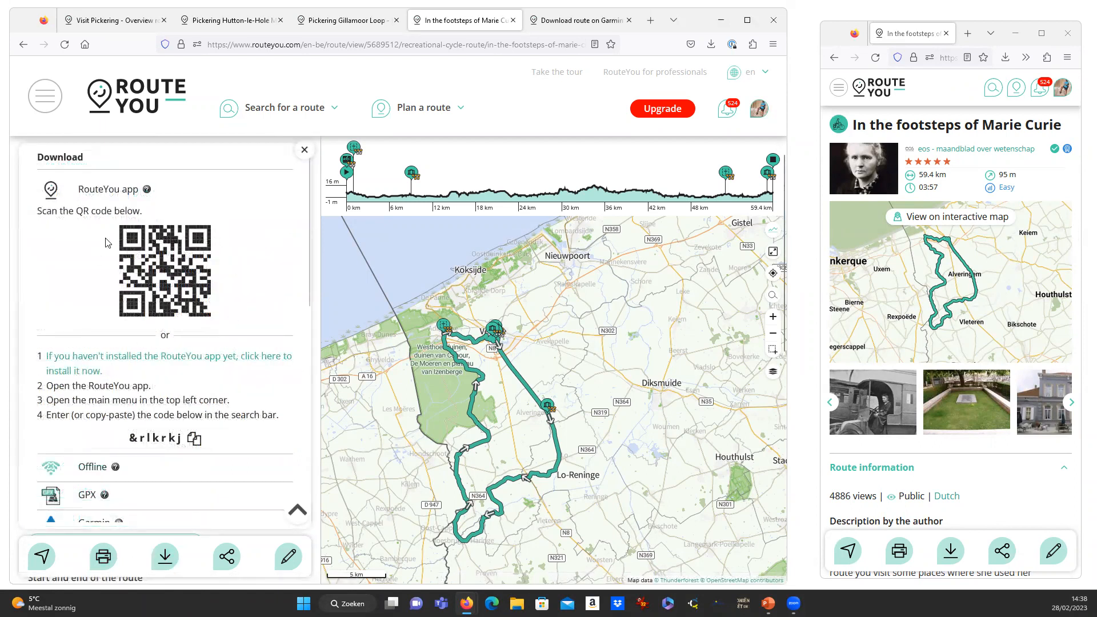
pyautogui.click(306, 154)
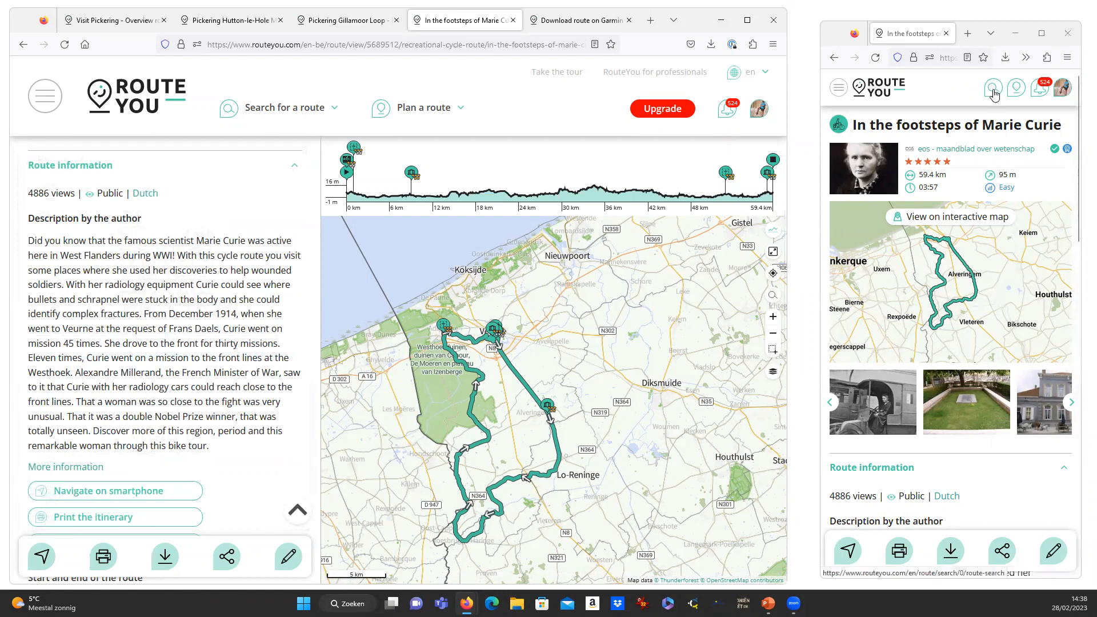
# List routes near me and open My First Cycling Route, a 28 km easy ride.
pyautogui.click(994, 91)
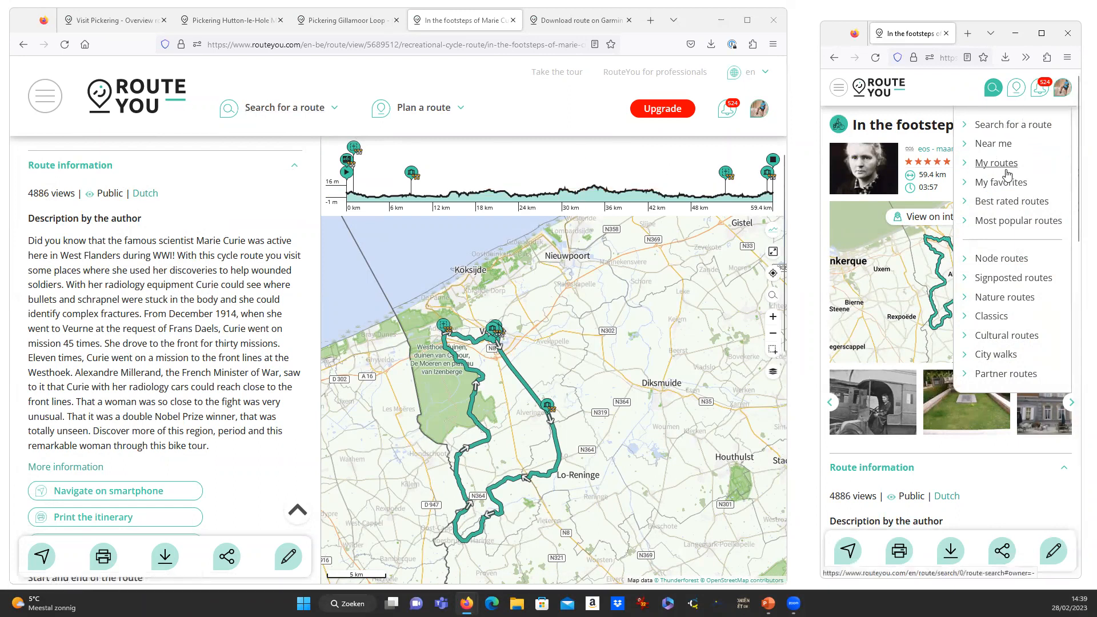
pyautogui.click(994, 146)
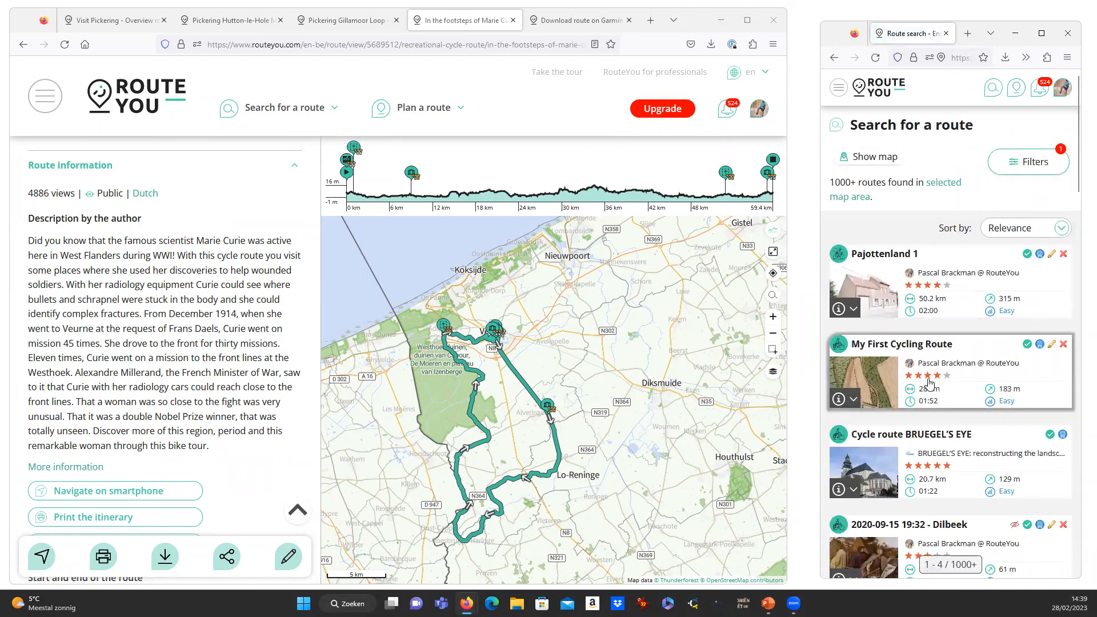
pyautogui.click(930, 344)
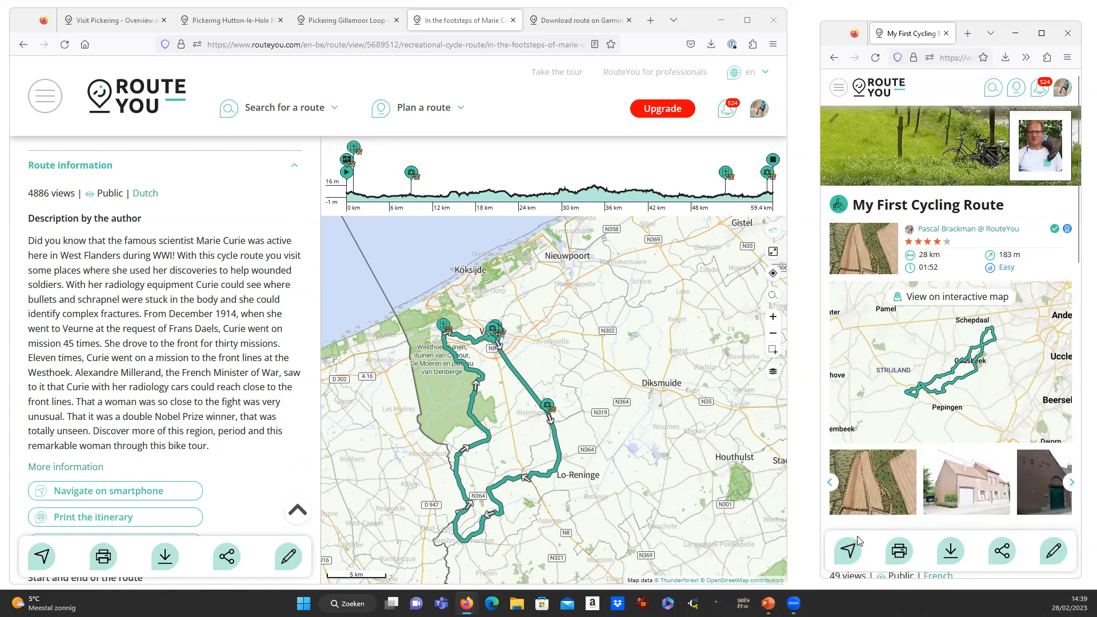
# Start turn-by-turn navigation of My First Cycling Route with recording on, declining fullscreen.
pyautogui.click(849, 552)
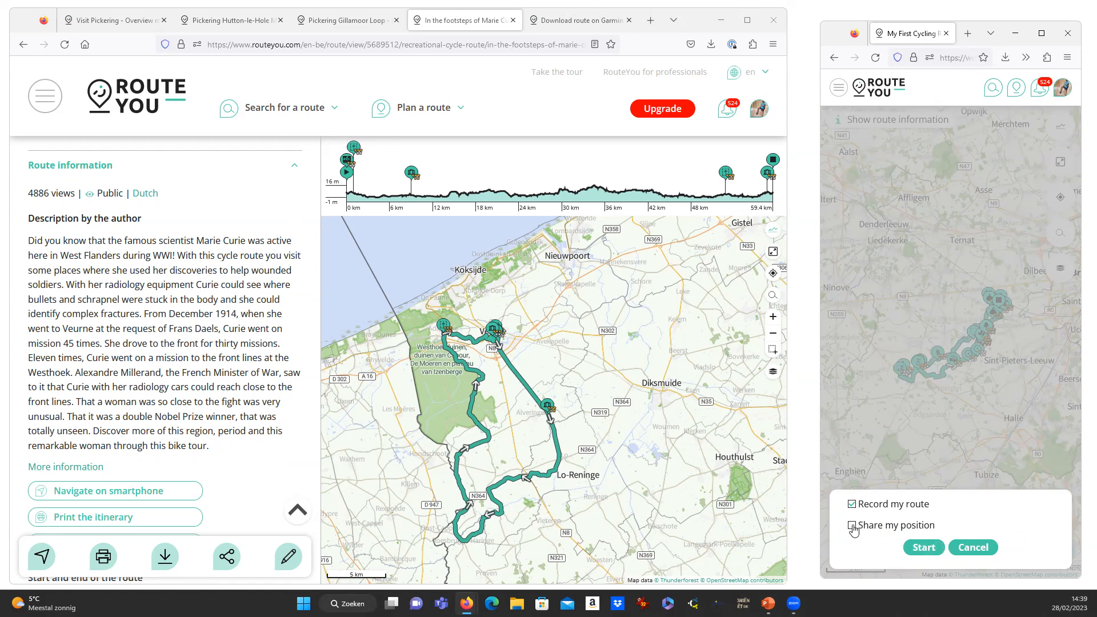
pyautogui.click(937, 549)
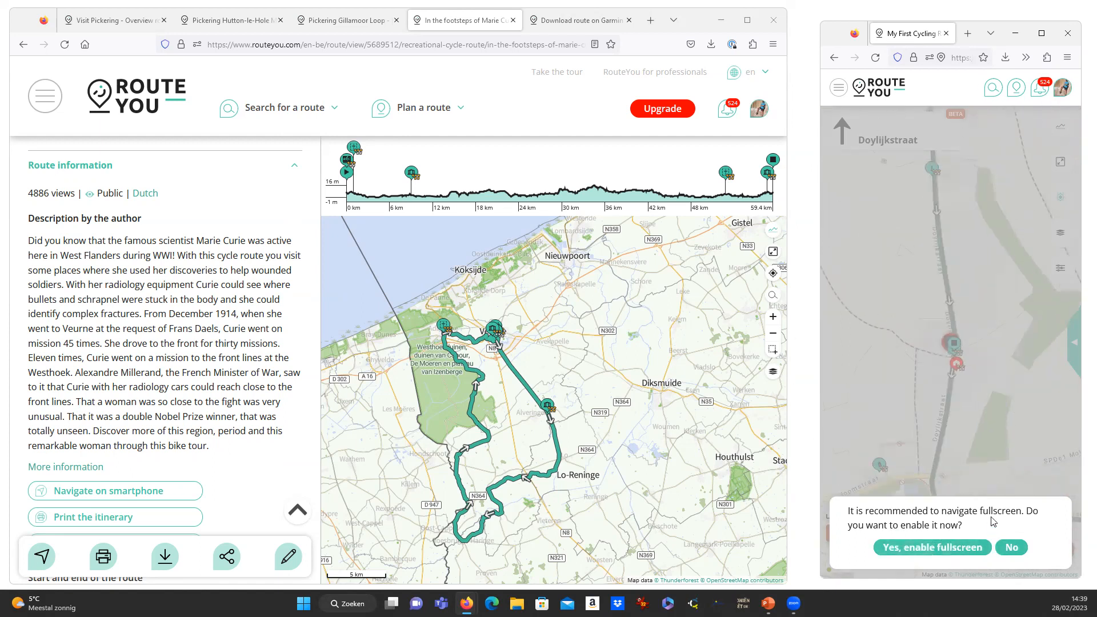
pyautogui.click(1012, 548)
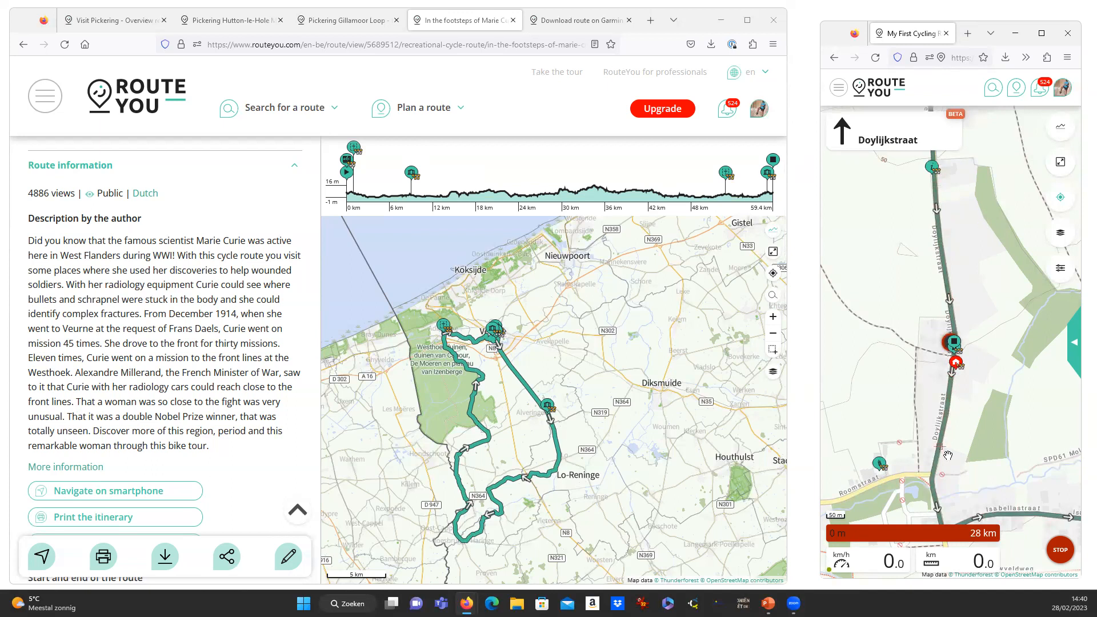
# Pan the navigation map, check the trip statistics, then stop navigating the route.
pyautogui.moveTo(964, 478); pyautogui.dragTo(930, 366)
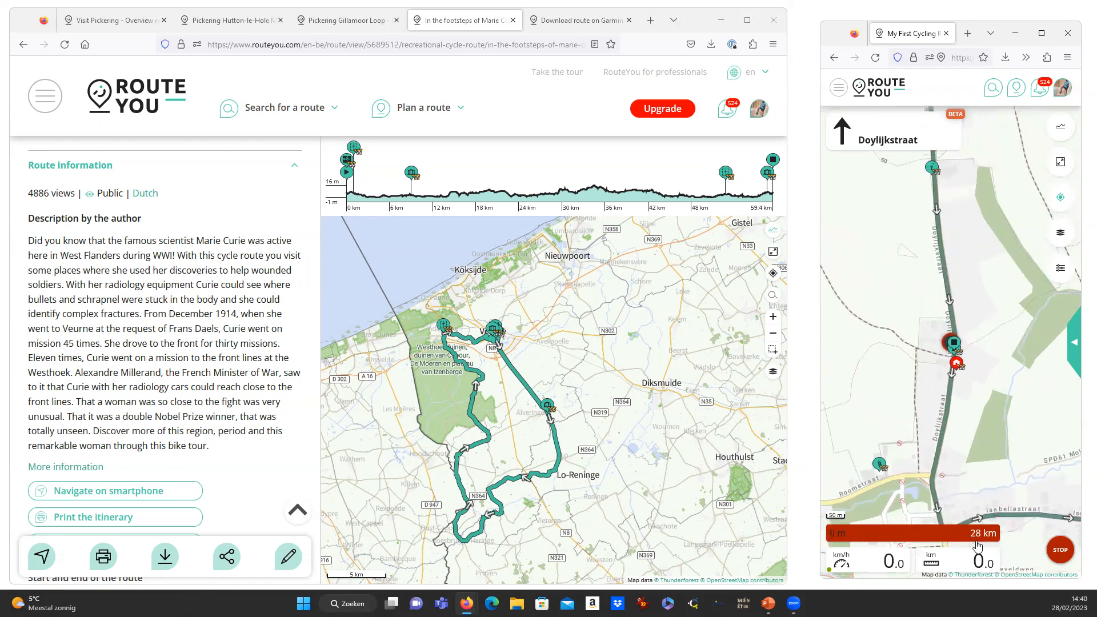
pyautogui.click(876, 566)
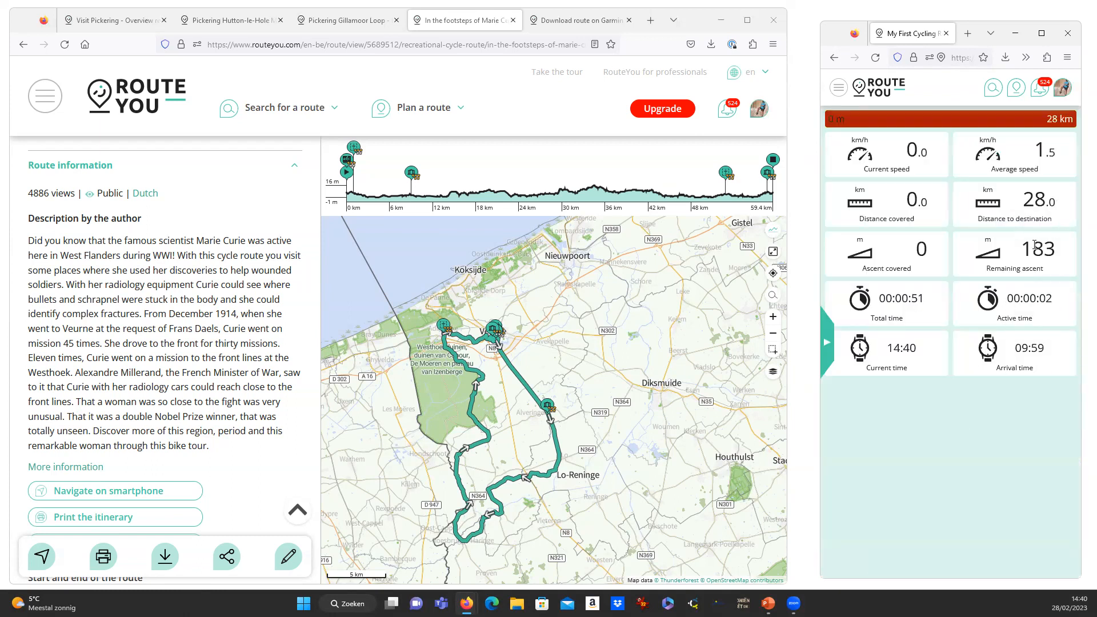
pyautogui.click(829, 346)
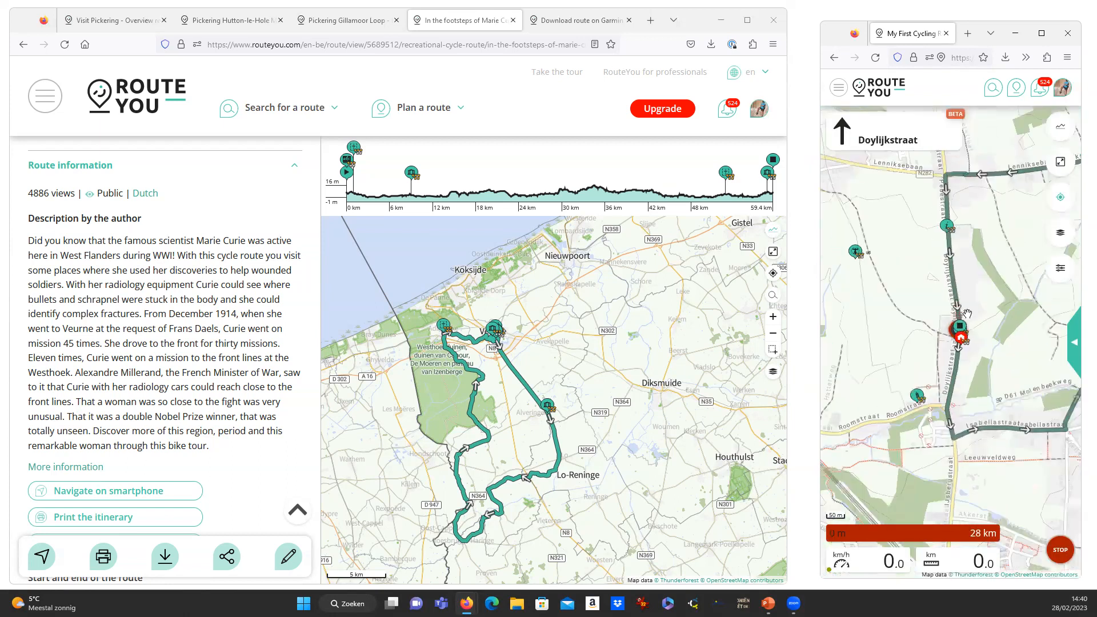
pyautogui.scroll(-3, 966, 316)
pyautogui.click(1060, 552)
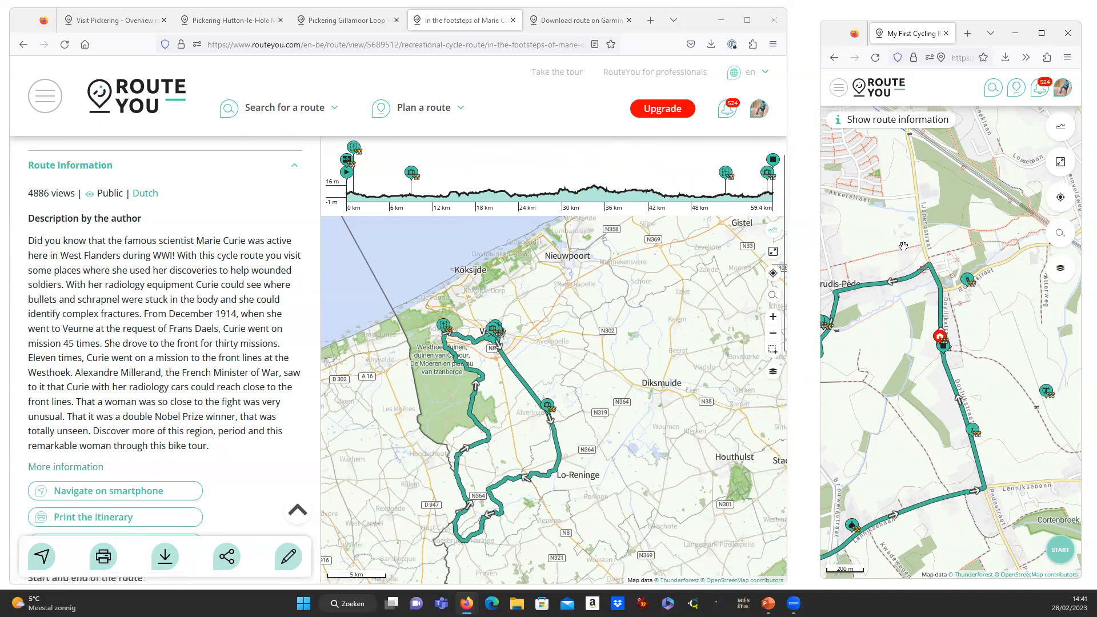
# Return to the route information, check and close the download formats, then select the page address.
pyautogui.click(896, 119)
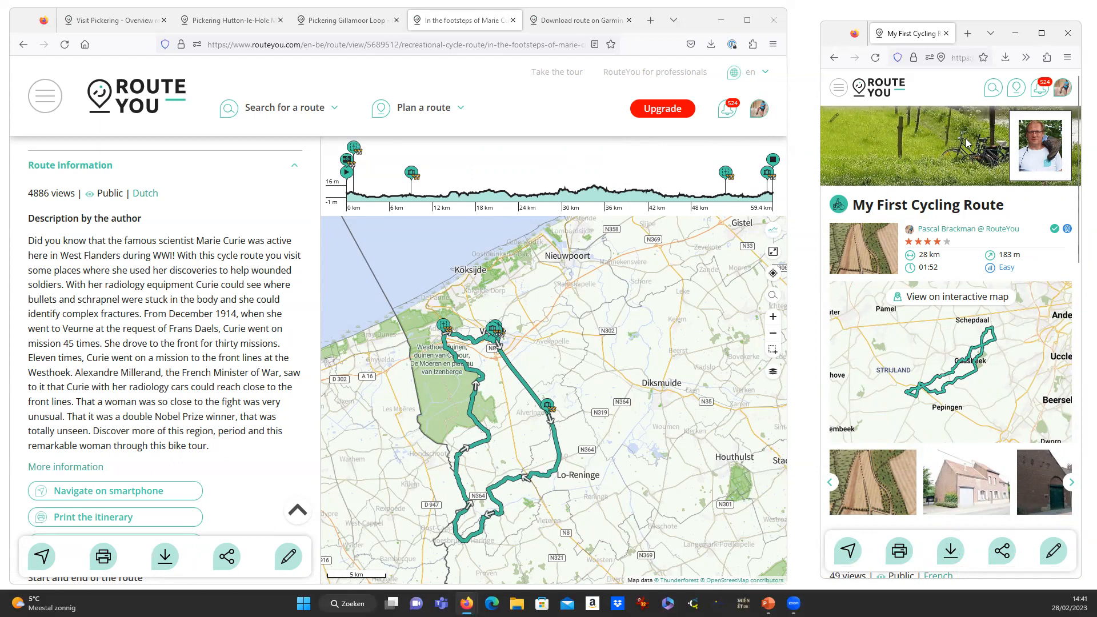
pyautogui.click(950, 552)
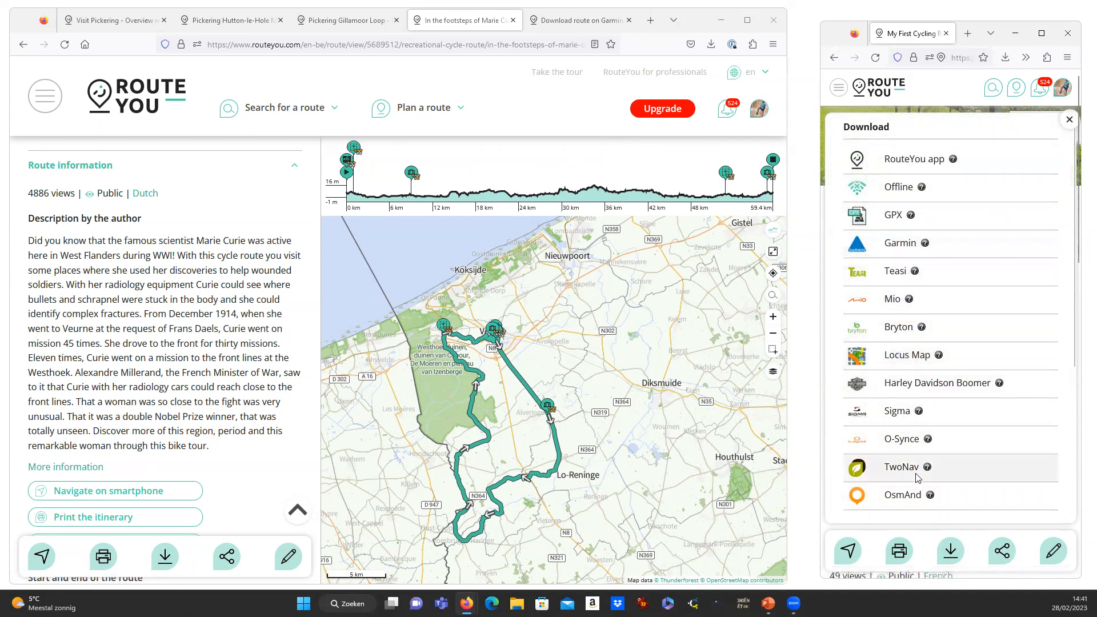
pyautogui.click(1070, 123)
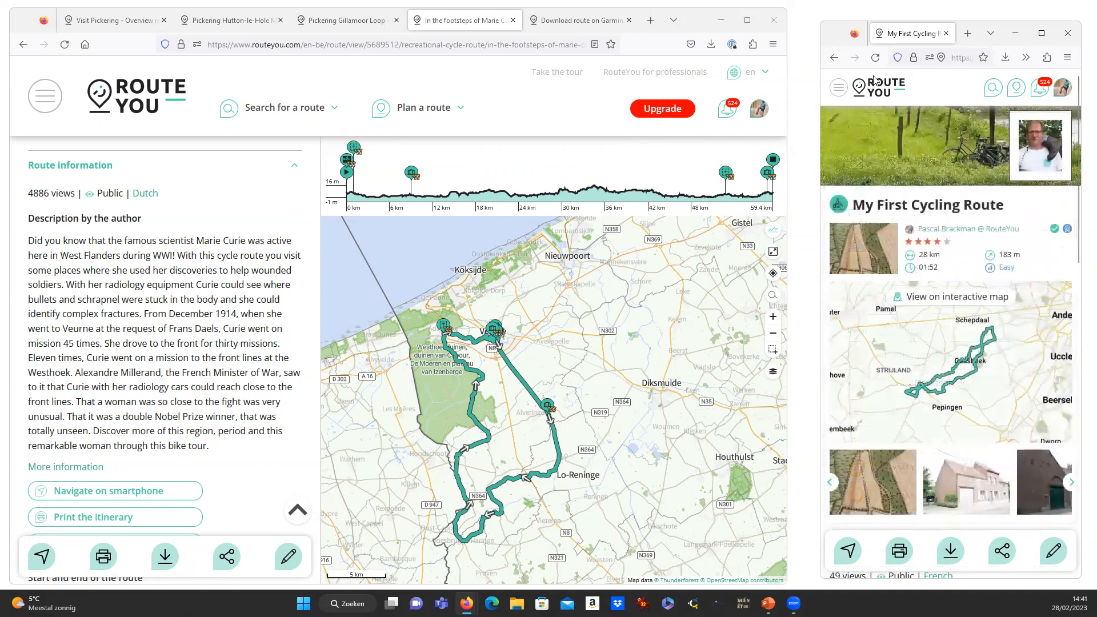
pyautogui.click(962, 57)
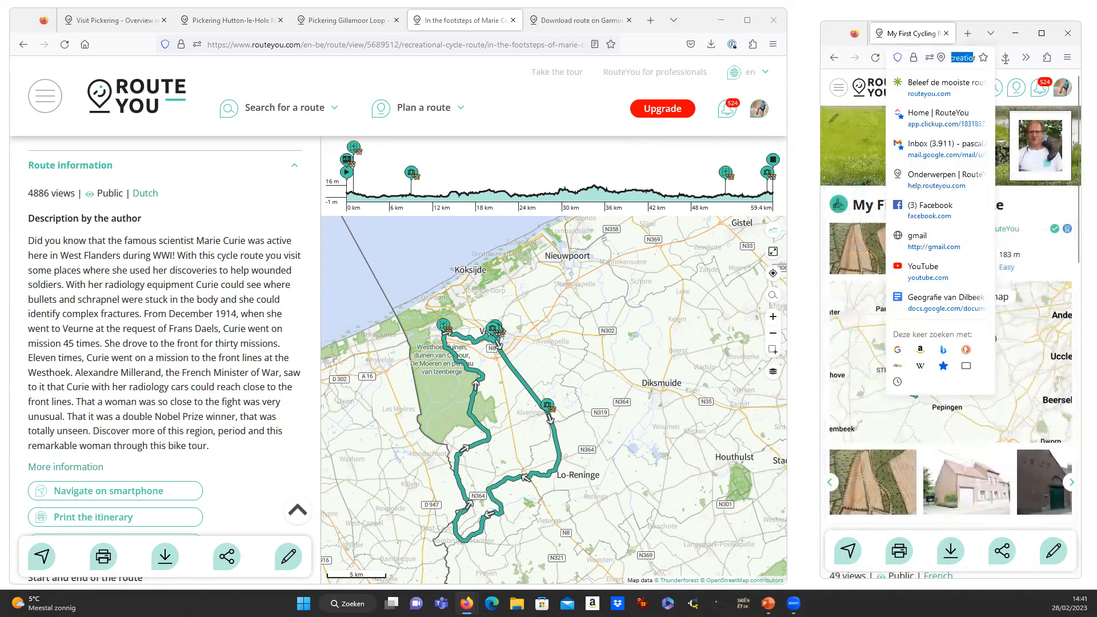
# Open and close the site navigation menu three times, reselecting the page address in between.
pyautogui.click(845, 102)
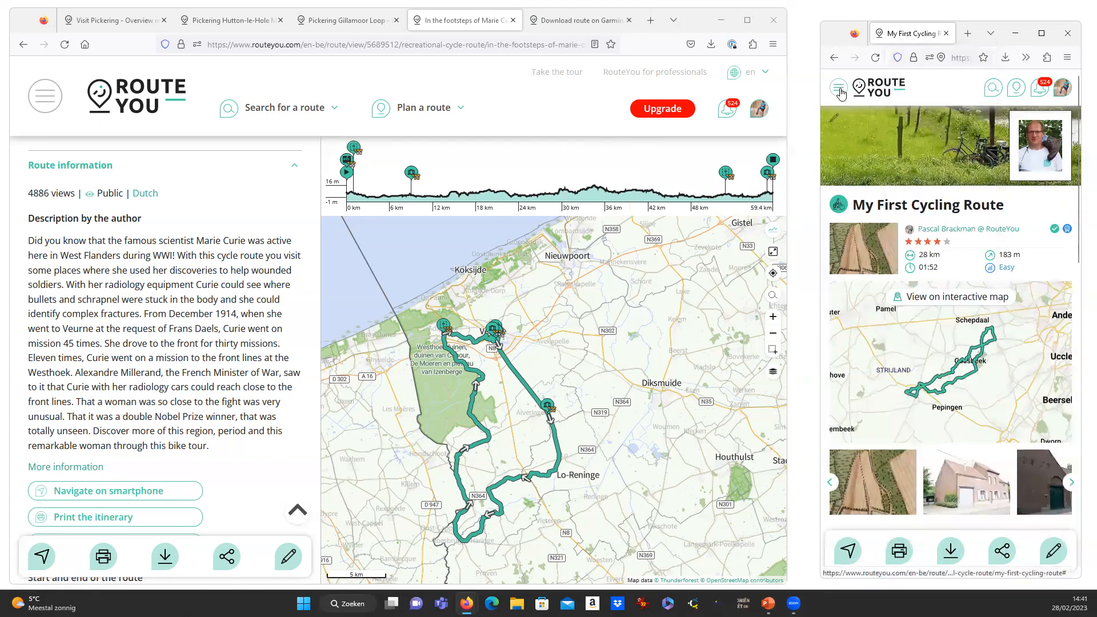
pyautogui.click(840, 91)
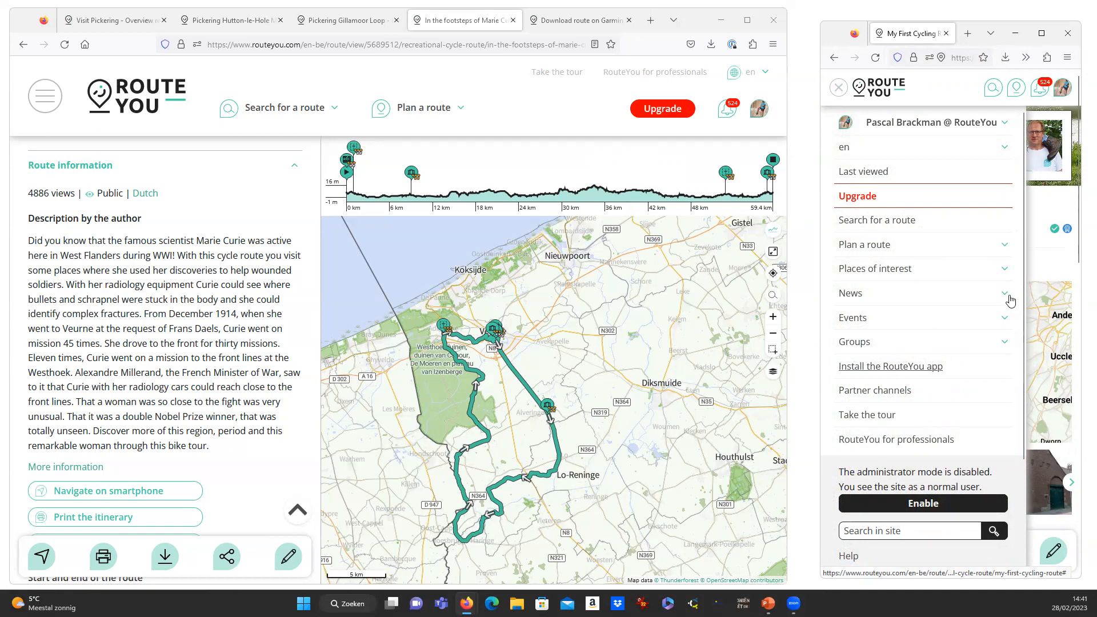
pyautogui.click(1053, 264)
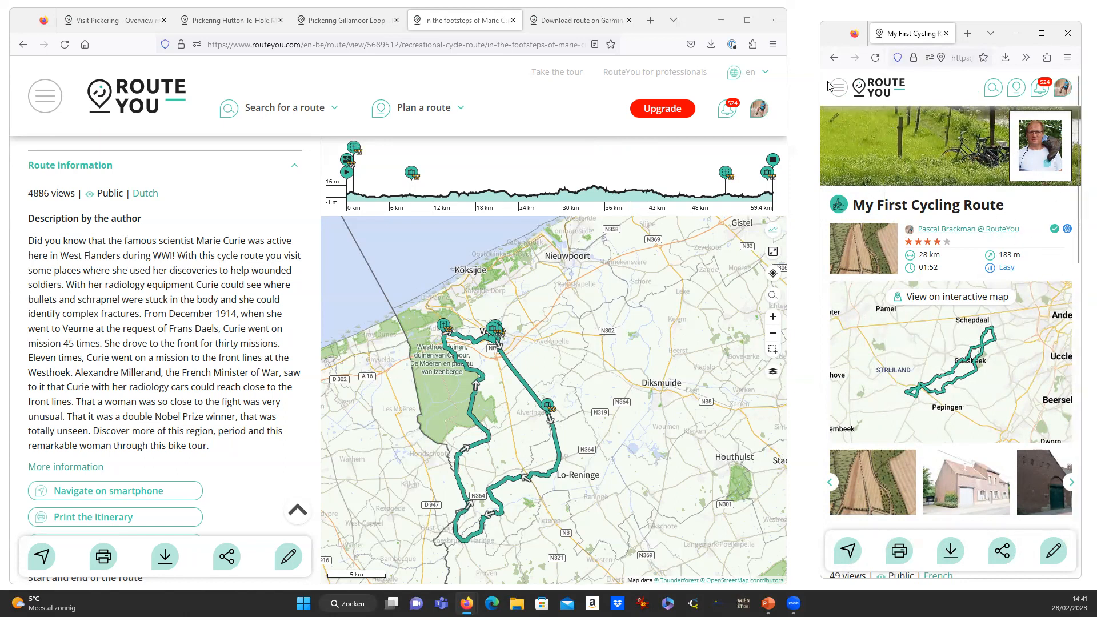
pyautogui.click(954, 58)
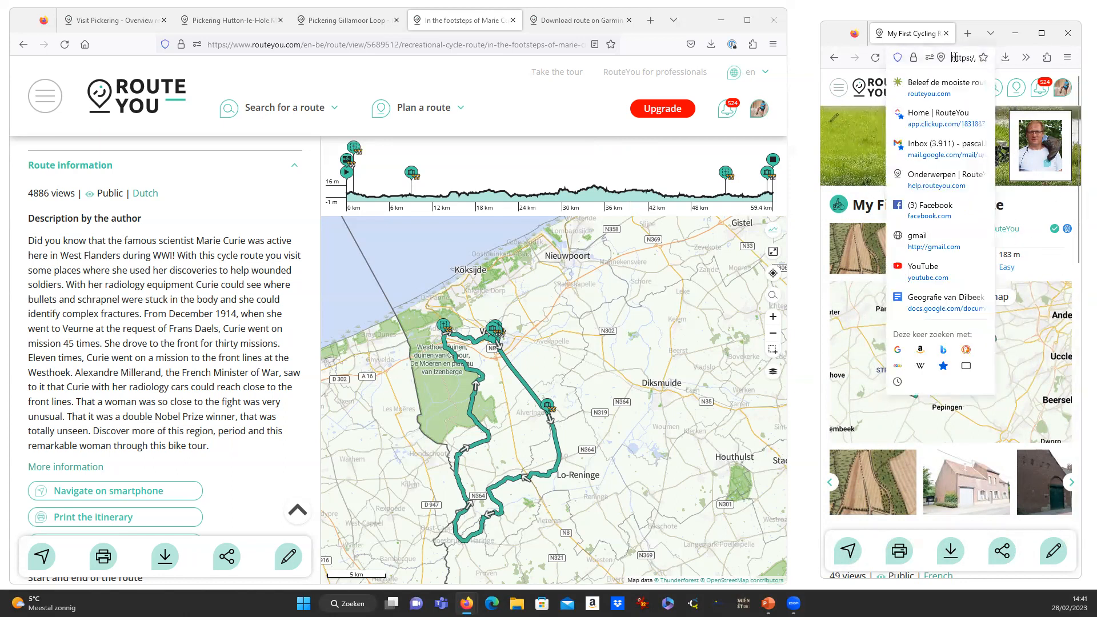
pyautogui.click(840, 91)
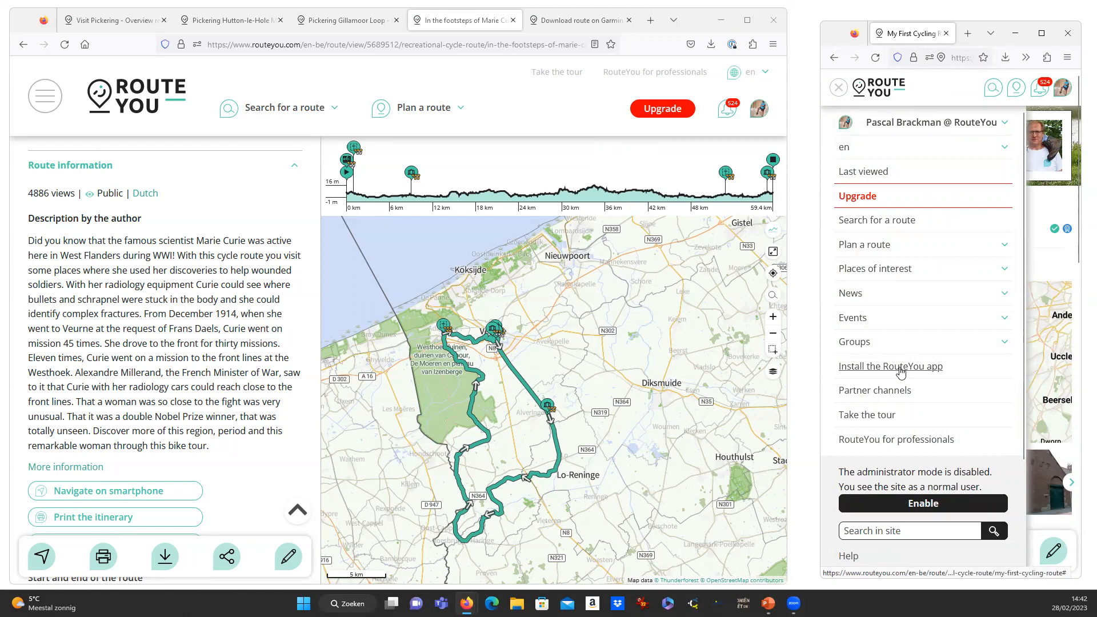
pyautogui.click(1047, 267)
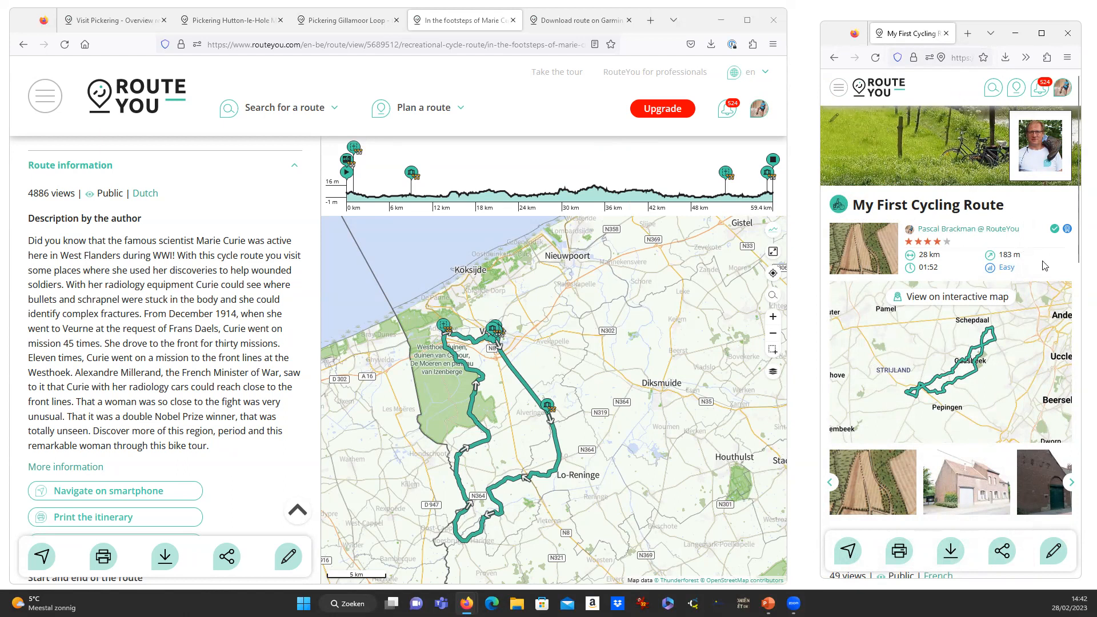
pyautogui.click(839, 89)
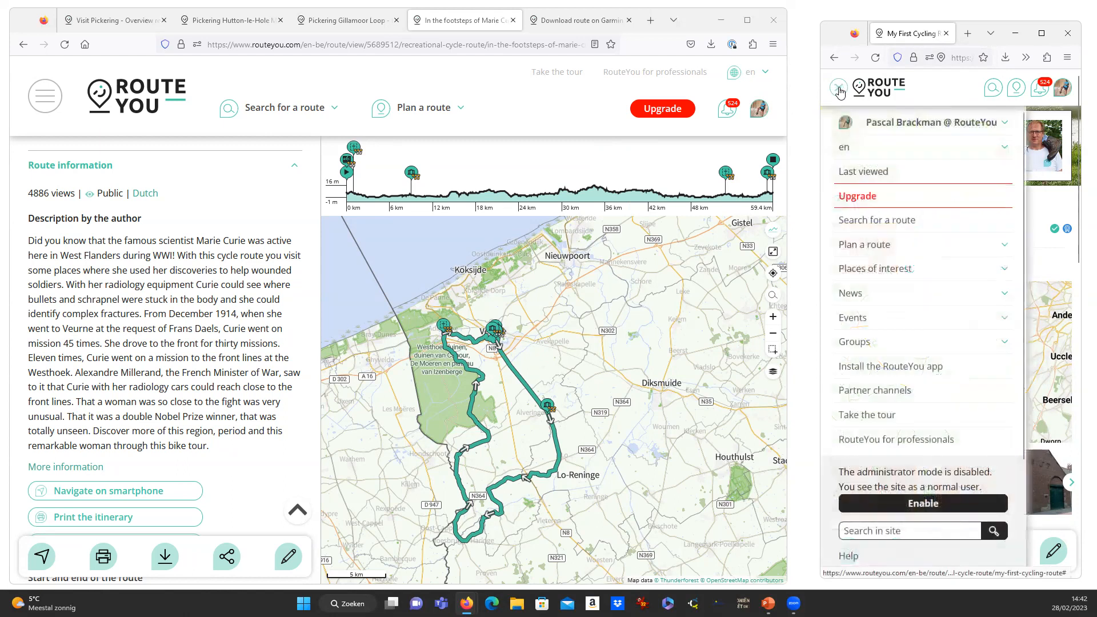
pyautogui.click(1051, 270)
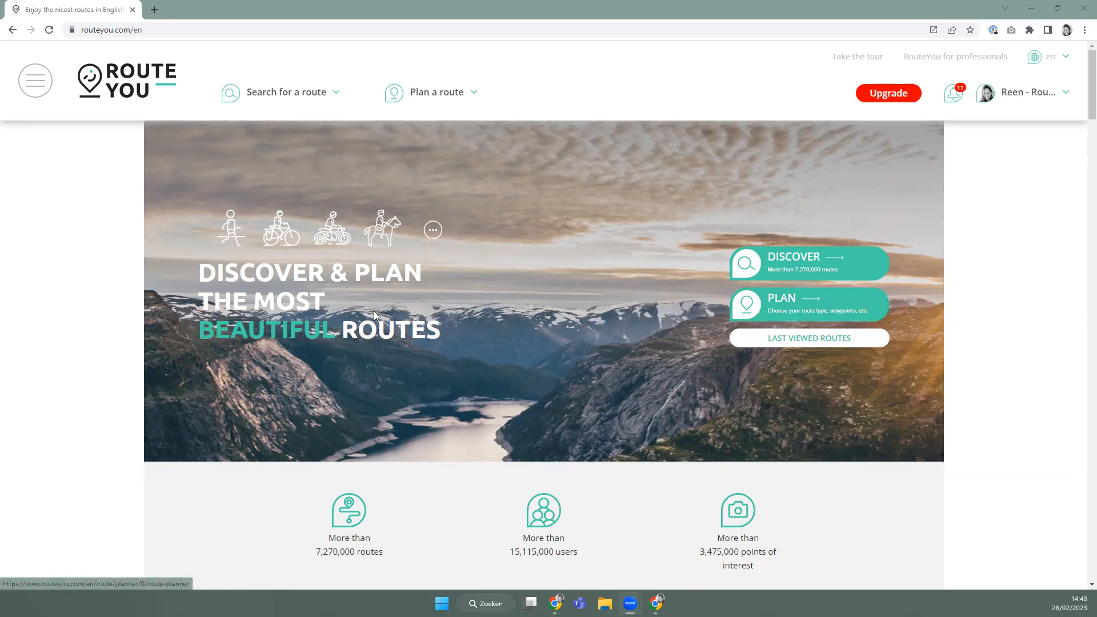
pyautogui.moveTo(421, 115)
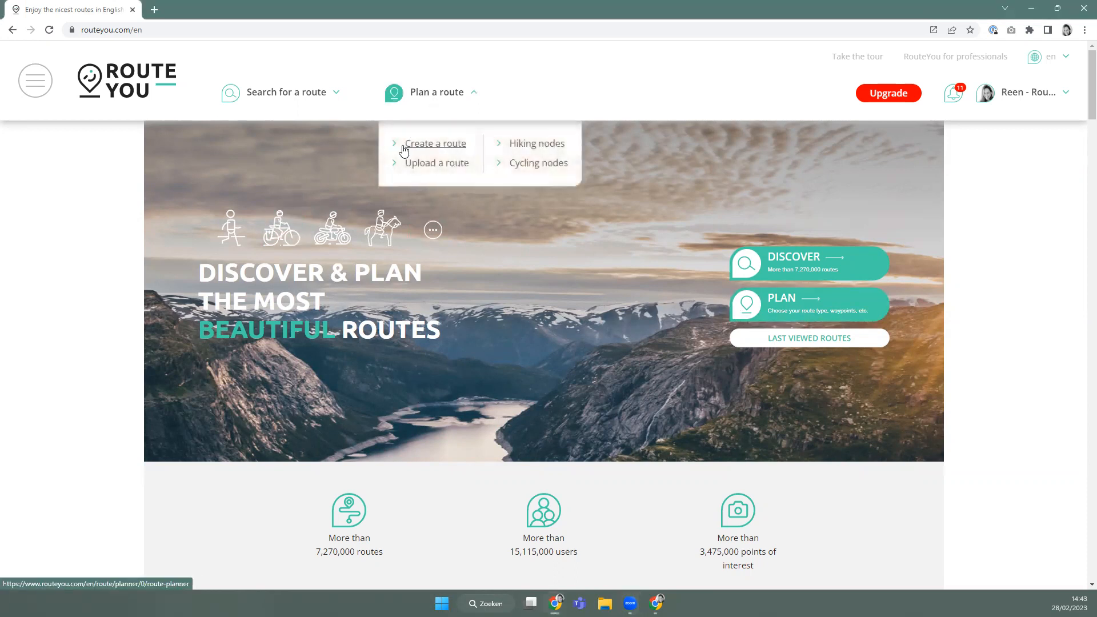
pyautogui.click(38, 91)
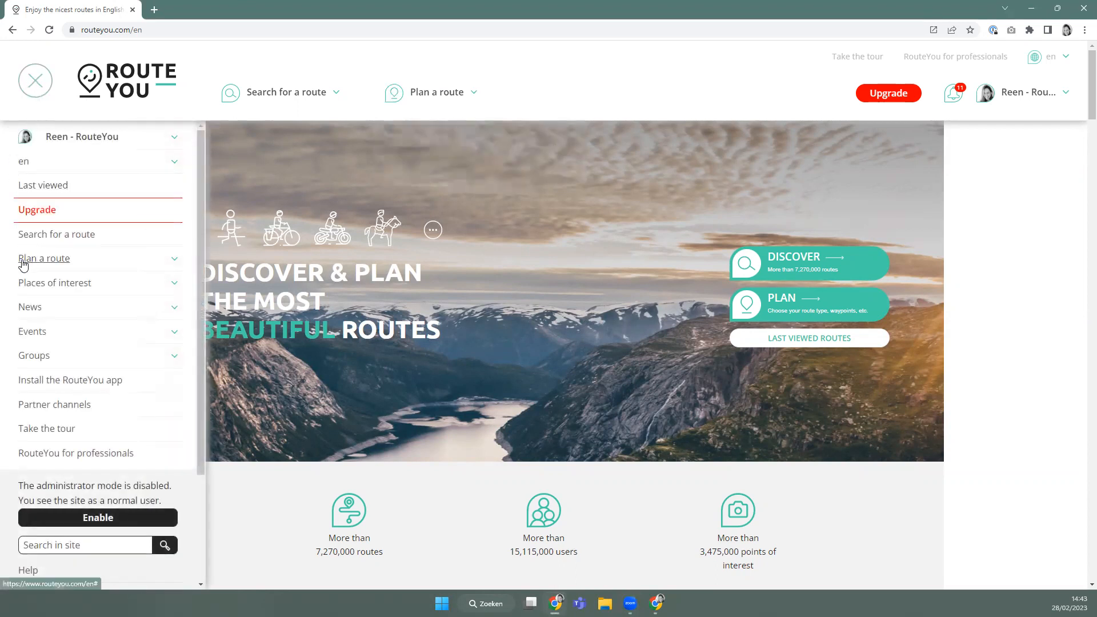
pyautogui.click(53, 262)
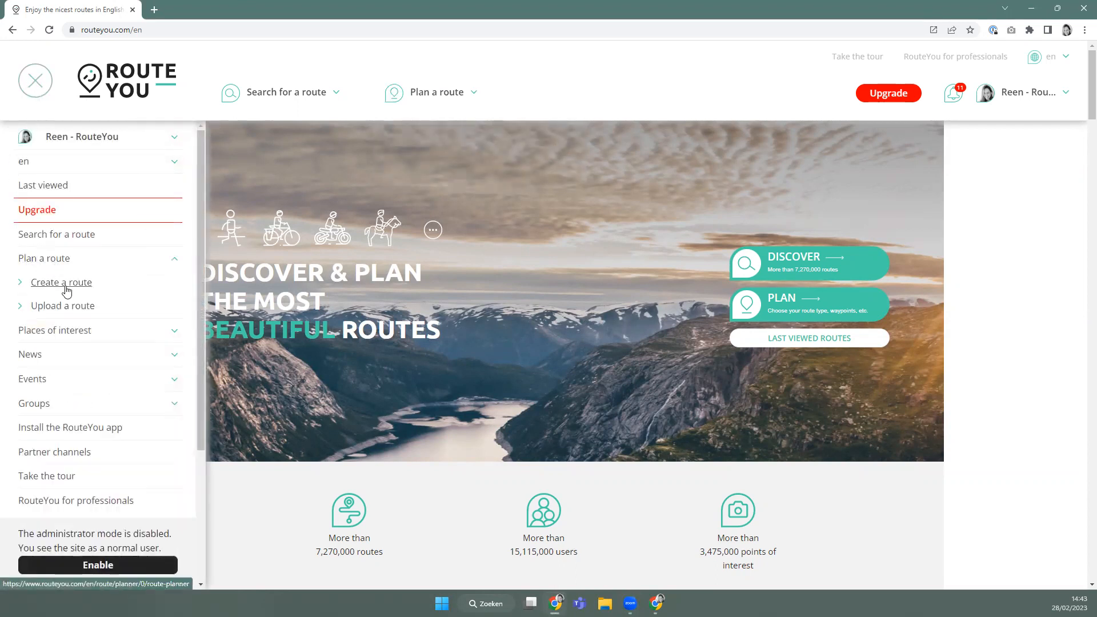
pyautogui.click(62, 284)
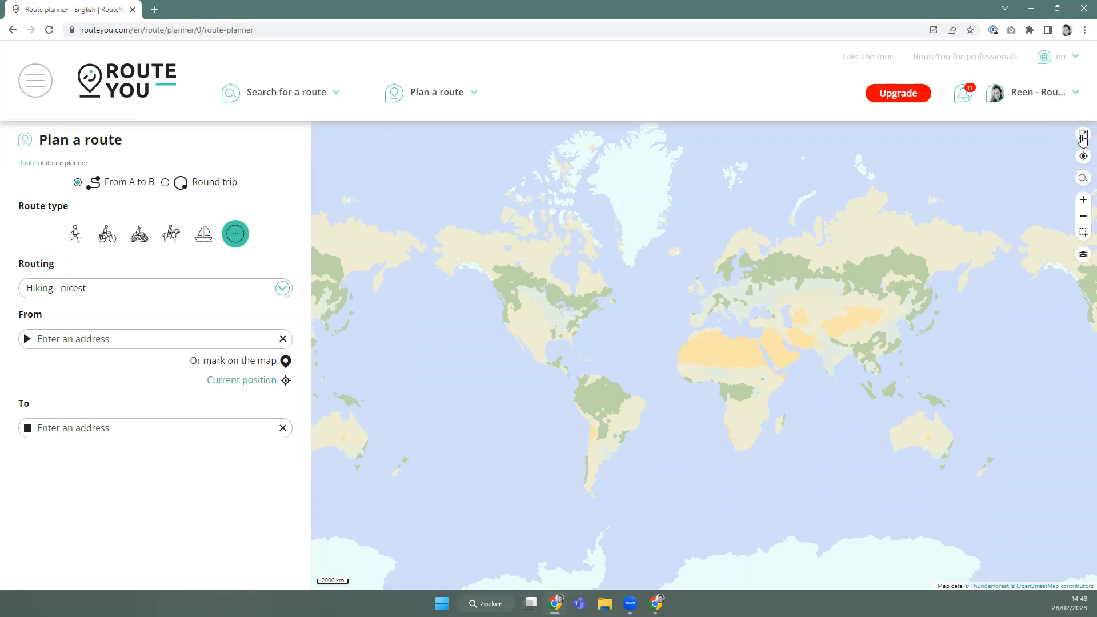
# Glance at the map layers list, then switch the planner to Round trip.
pyautogui.click(1084, 257)
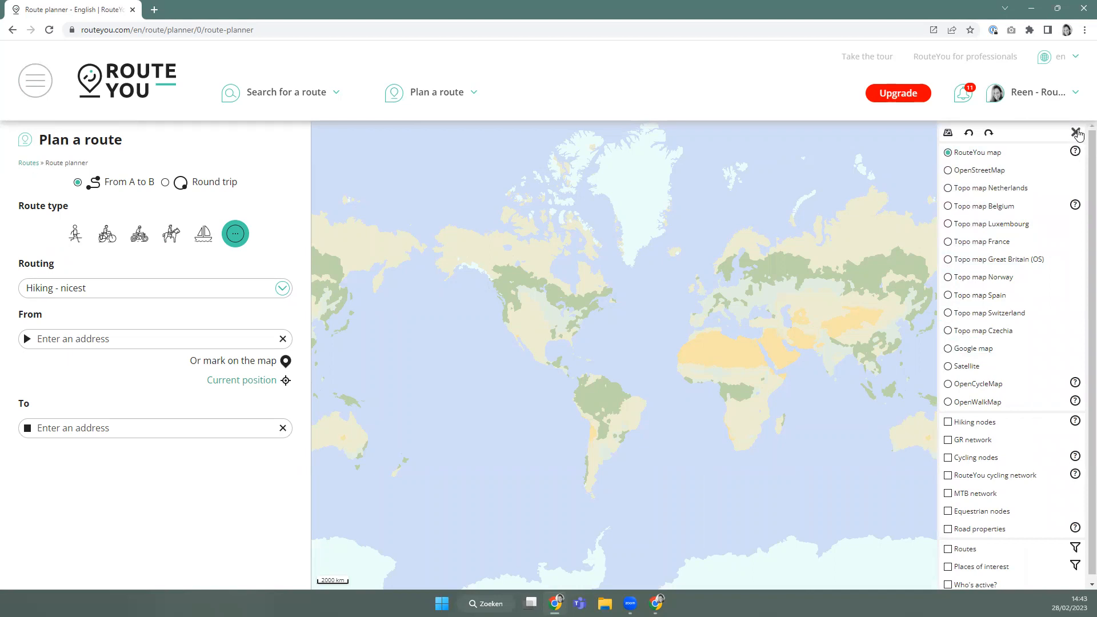
pyautogui.click(1076, 133)
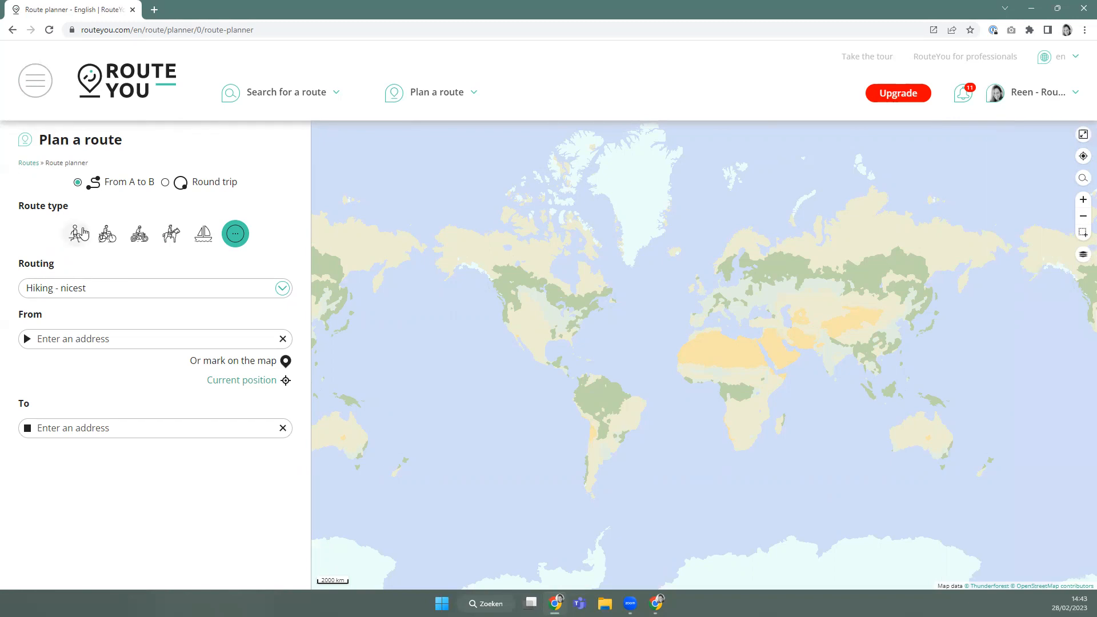
pyautogui.click(164, 184)
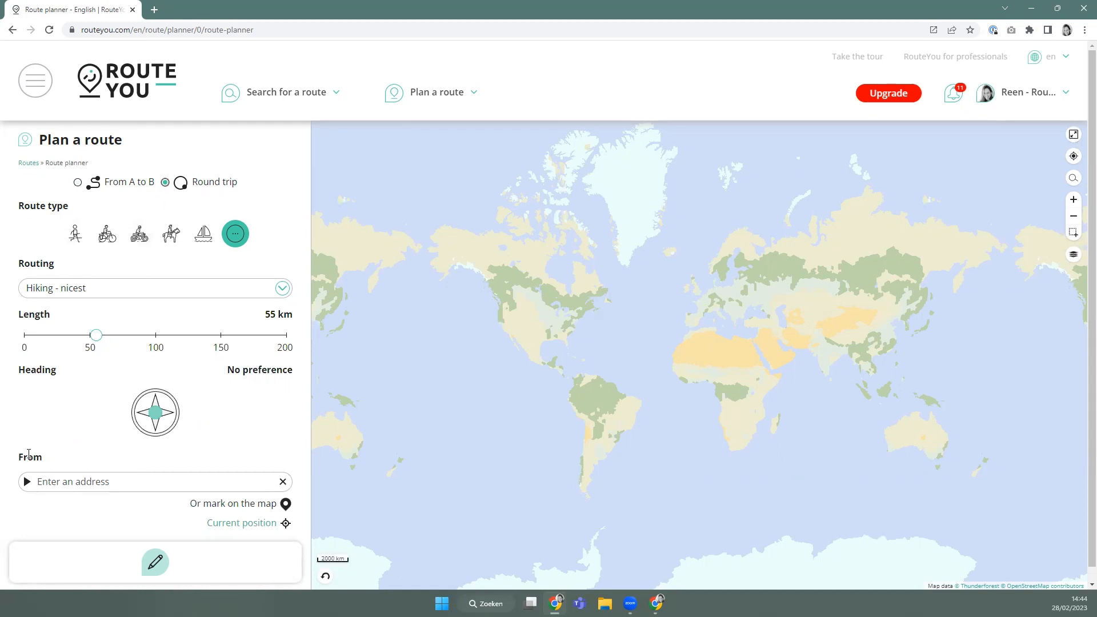
# Search the map for 'pittsburg' and jump to Pittsburg, CA.
pyautogui.click(1074, 179)
pyautogui.write('pitts')
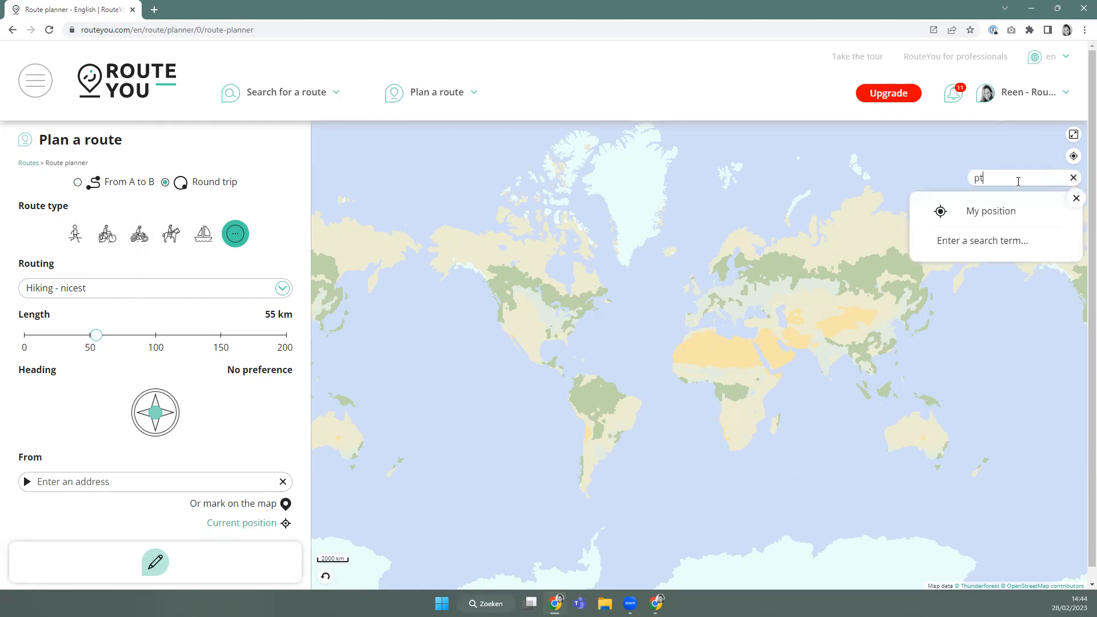
pyautogui.write('burgh')
pyautogui.press('BackSpace')
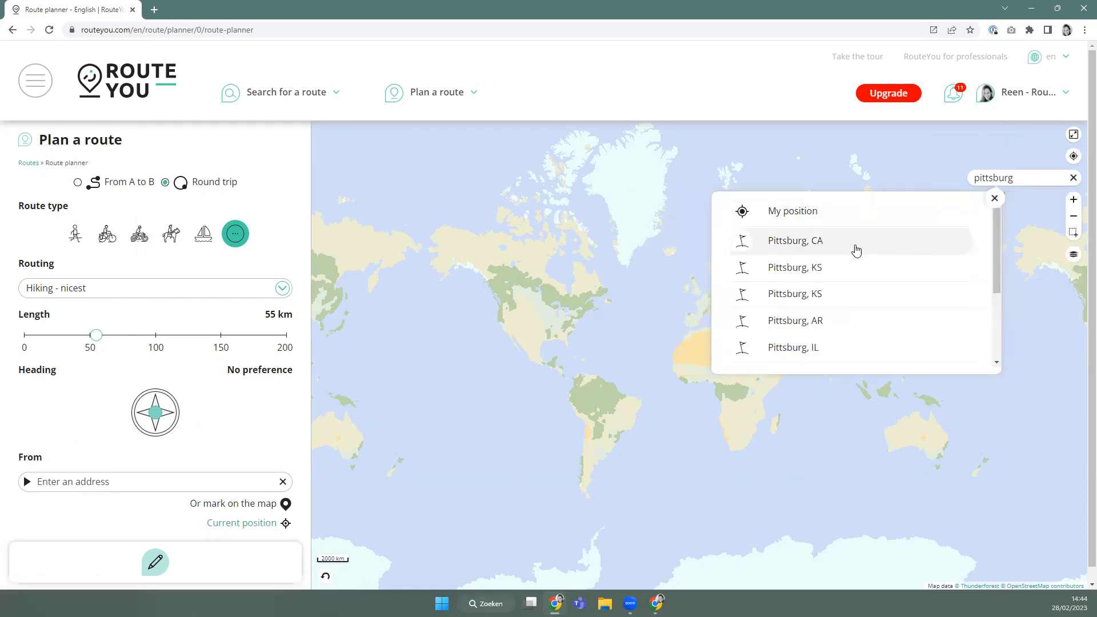
pyautogui.click(856, 243)
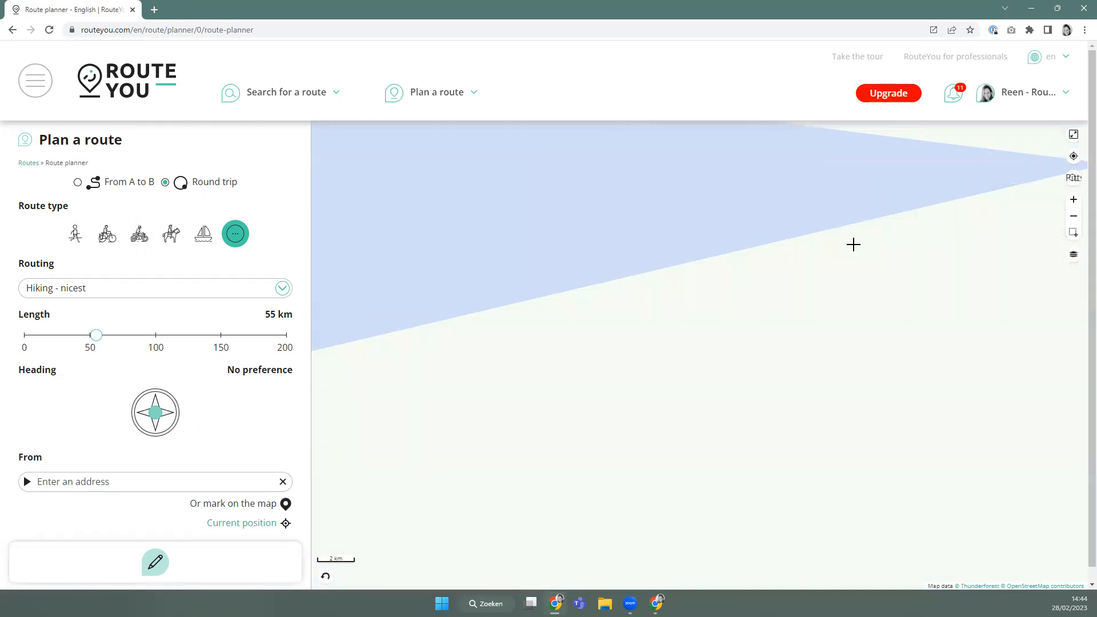
# Pan and zoom the map east across the United States to the Great Lakes.
pyautogui.scroll(-2, 833, 258)
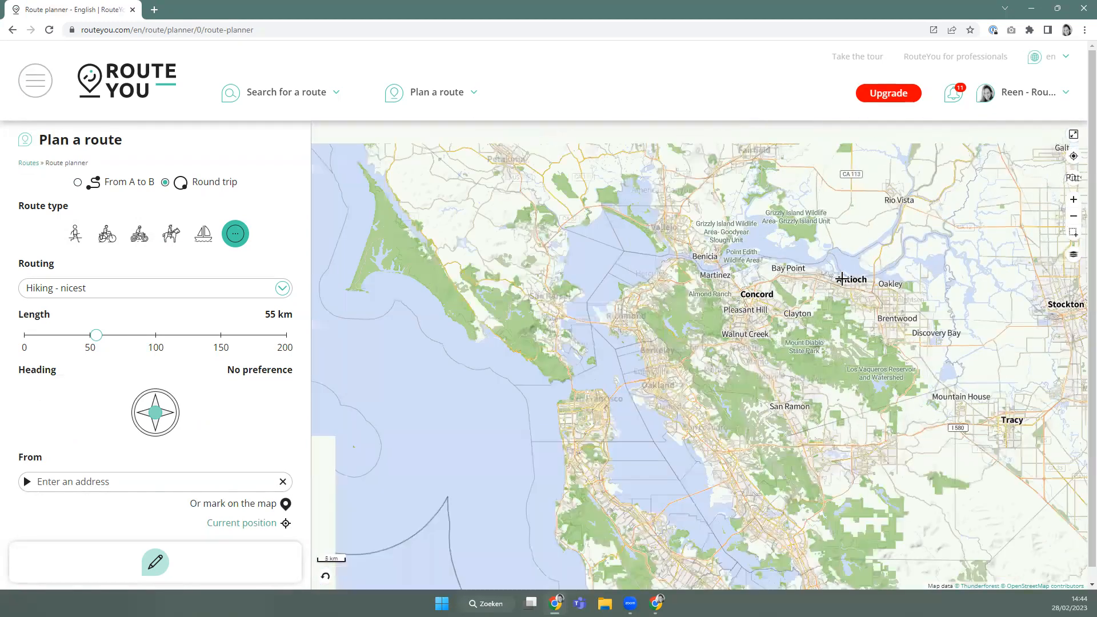
pyautogui.moveTo(971, 343); pyautogui.dragTo(482, 311)
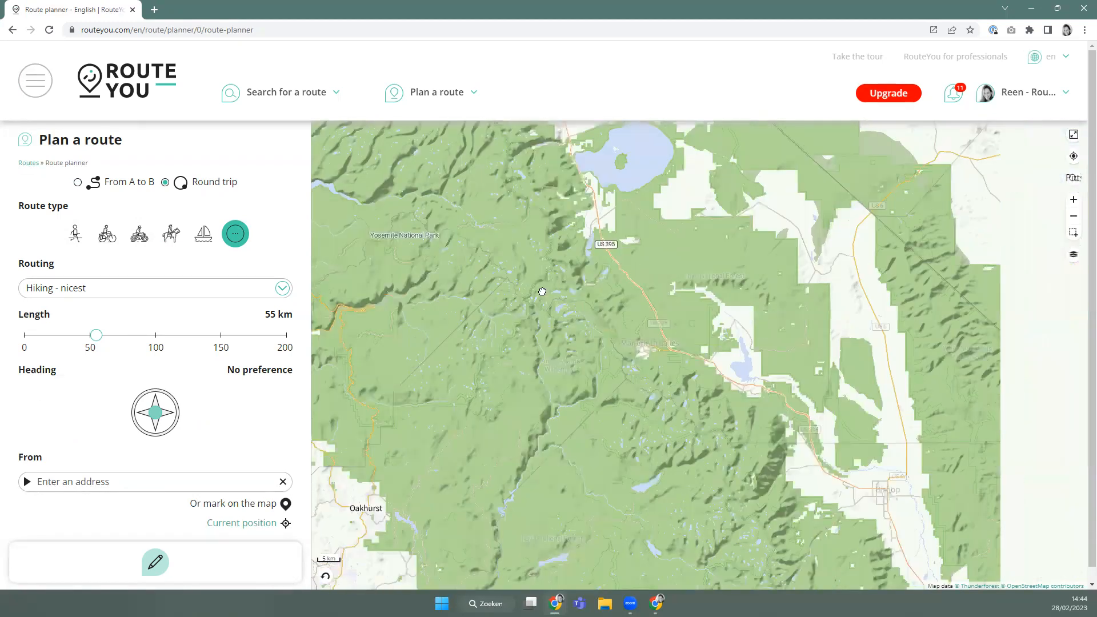
pyautogui.scroll(-3, 884, 348)
pyautogui.moveTo(821, 343); pyautogui.dragTo(465, 240)
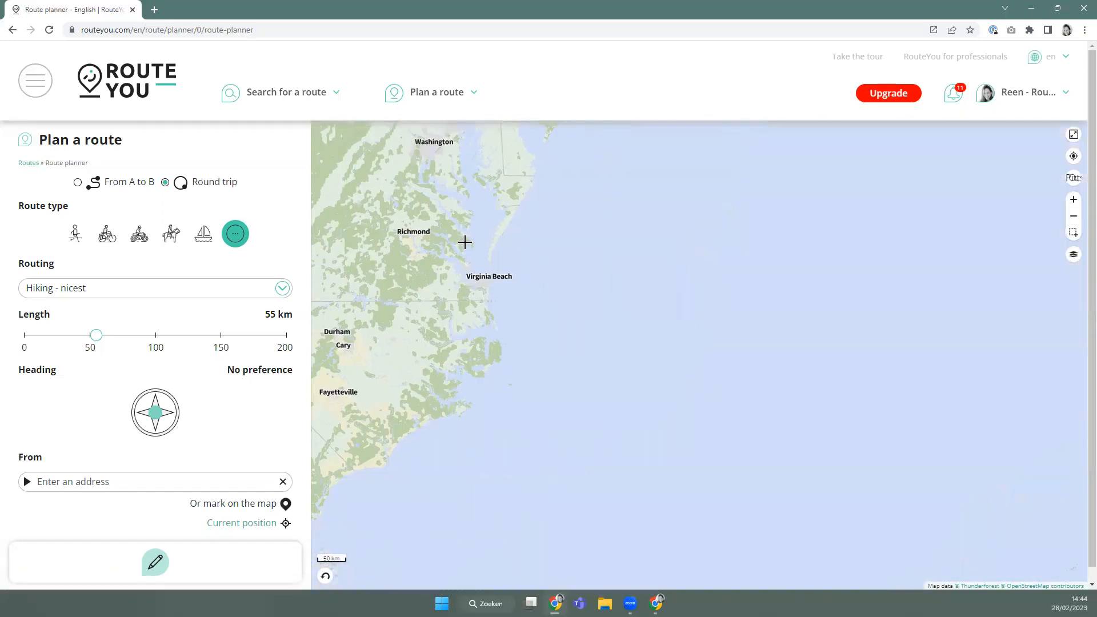
pyautogui.scroll(-2, 603, 360)
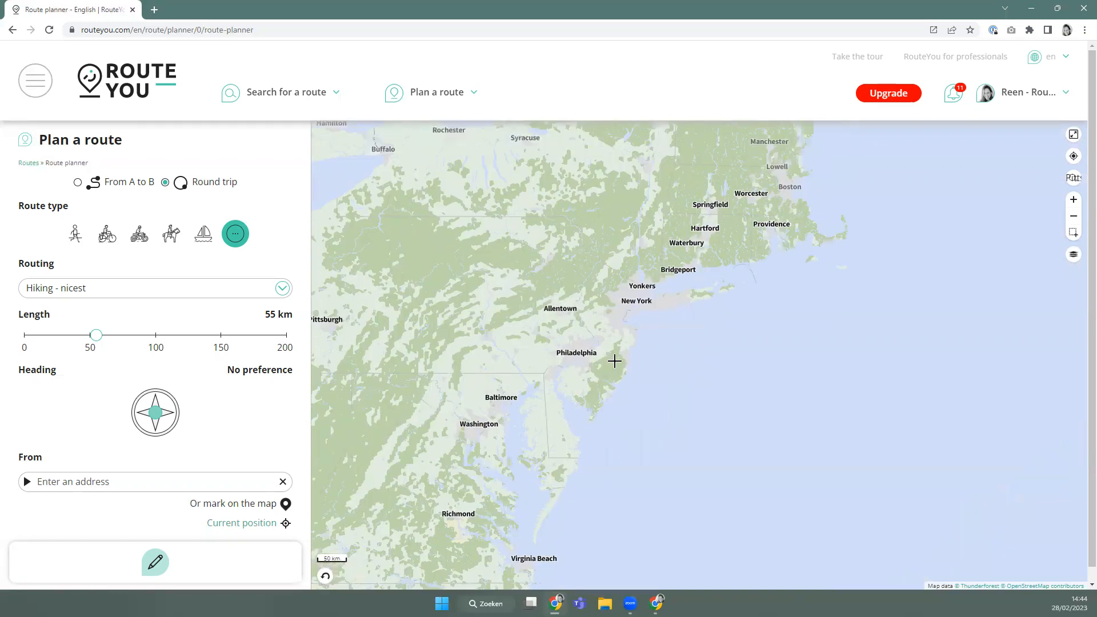
pyautogui.moveTo(486, 572); pyautogui.dragTo(461, 343)
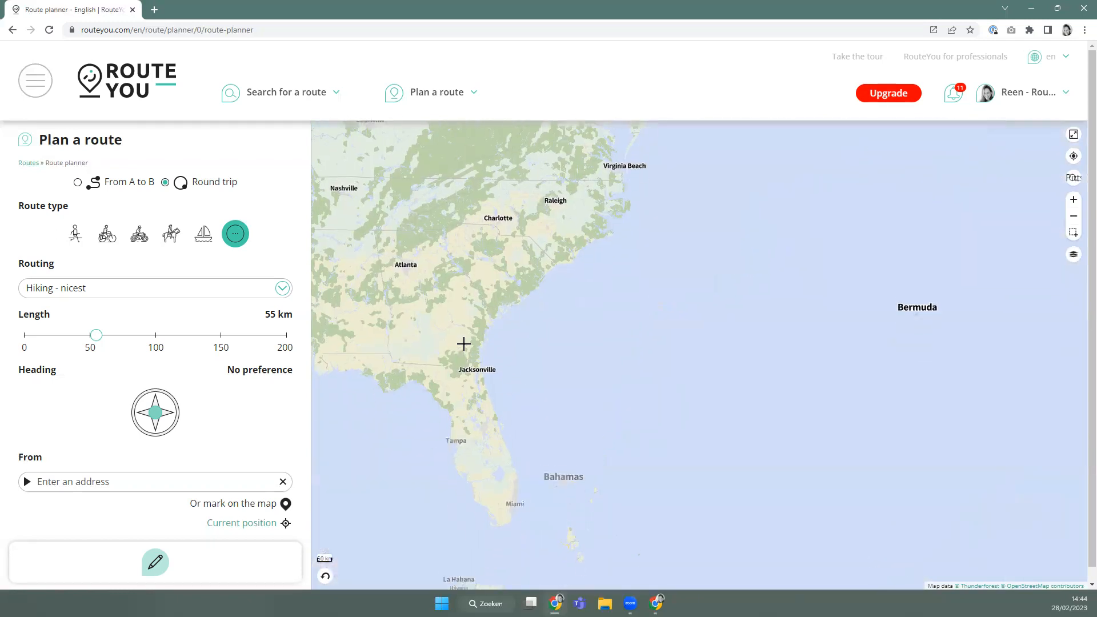
pyautogui.scroll(2, 468, 340)
pyautogui.scroll(-2, 617, 389)
pyautogui.scroll(2, 571, 348)
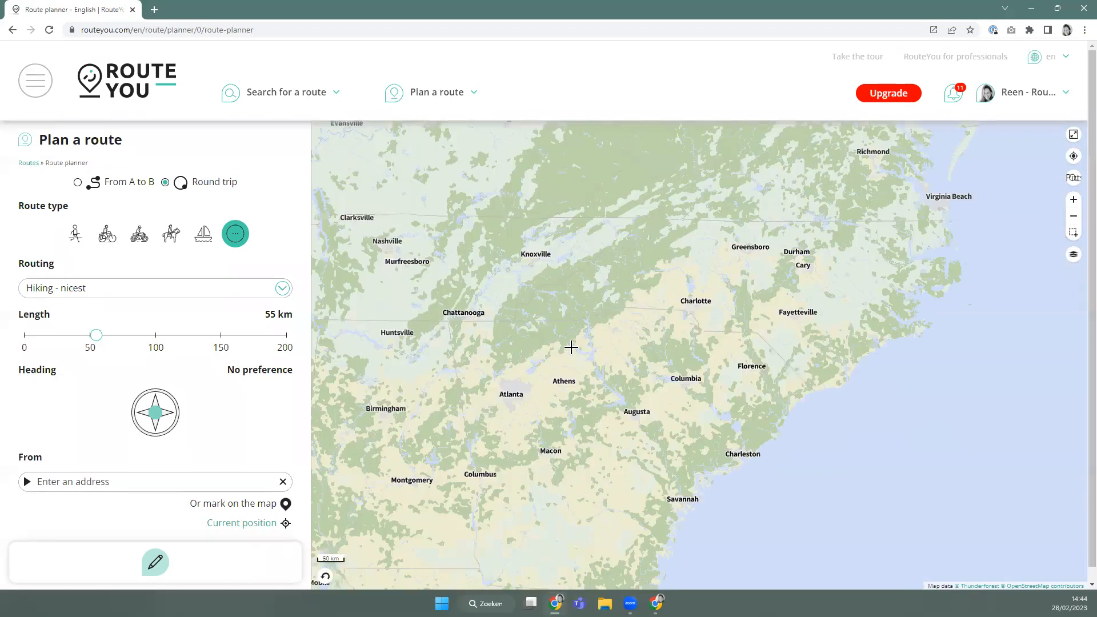
pyautogui.moveTo(515, 303); pyautogui.dragTo(589, 365)
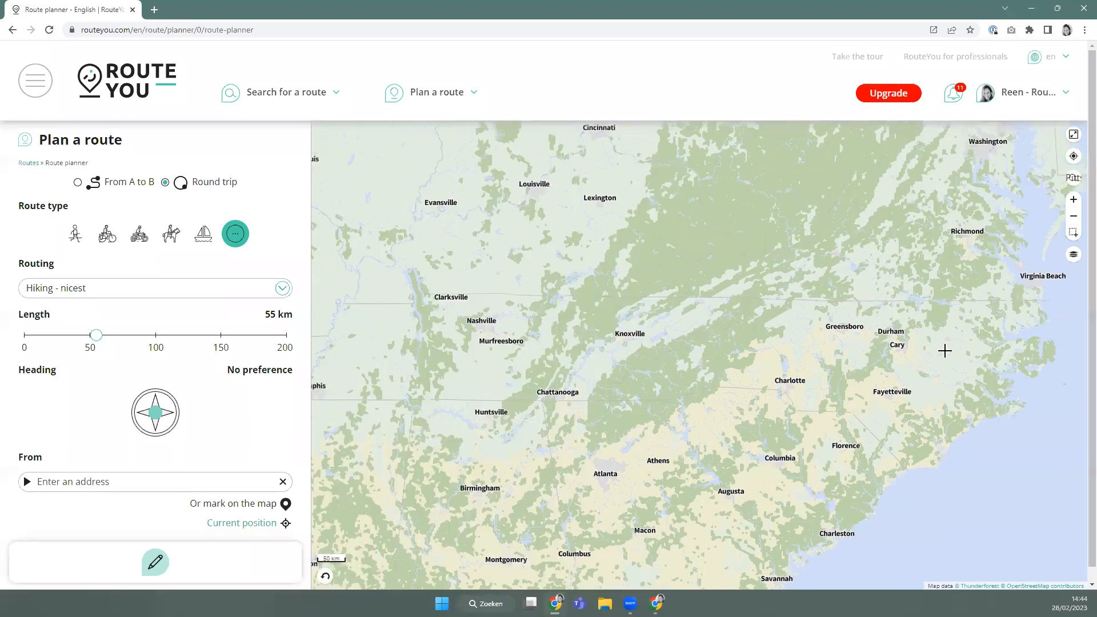
pyautogui.scroll(-2, 600, 345)
pyautogui.moveTo(519, 360); pyautogui.dragTo(869, 326)
# Try Pittsburg, KS from the search results, then return the map to Pittsburg, CA.
pyautogui.click(1074, 186)
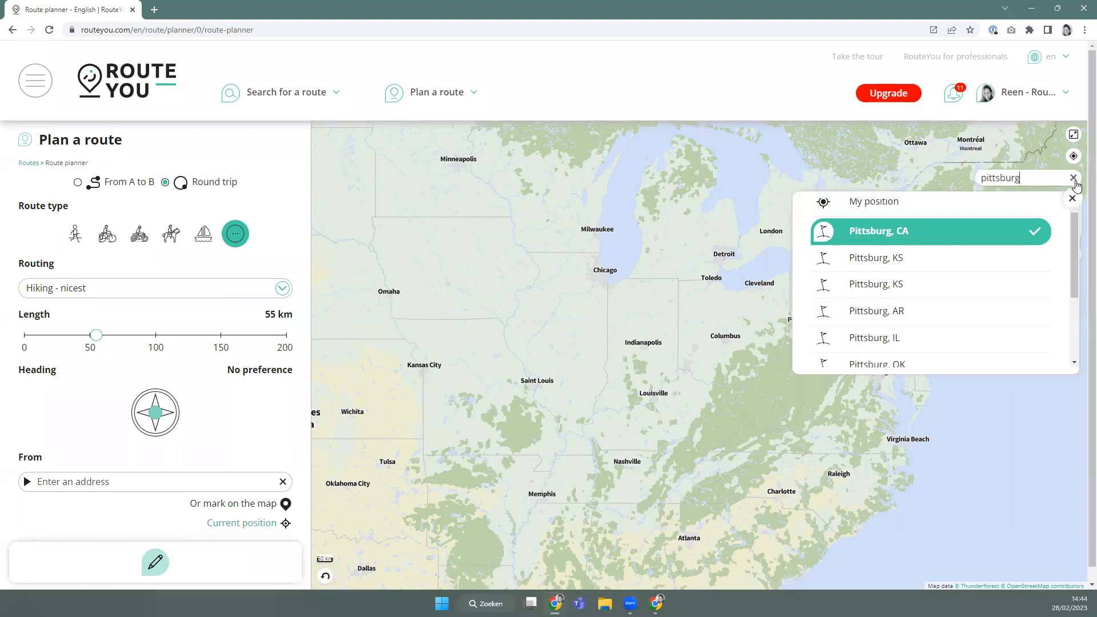
pyautogui.scroll(-3, 950, 330)
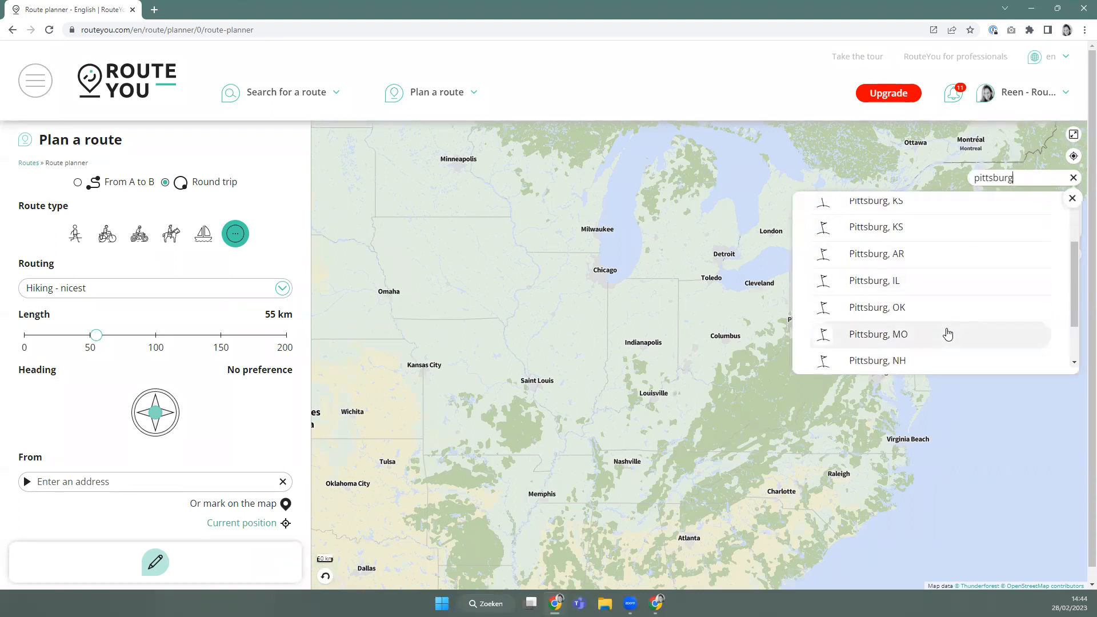
pyautogui.scroll(3, 945, 341)
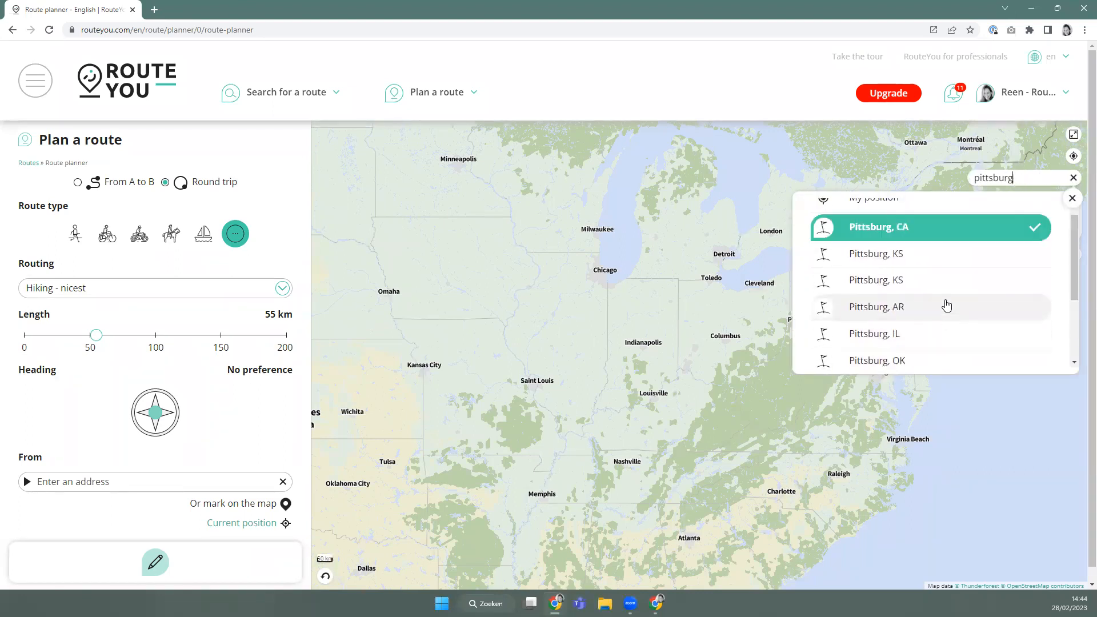
pyautogui.click(936, 252)
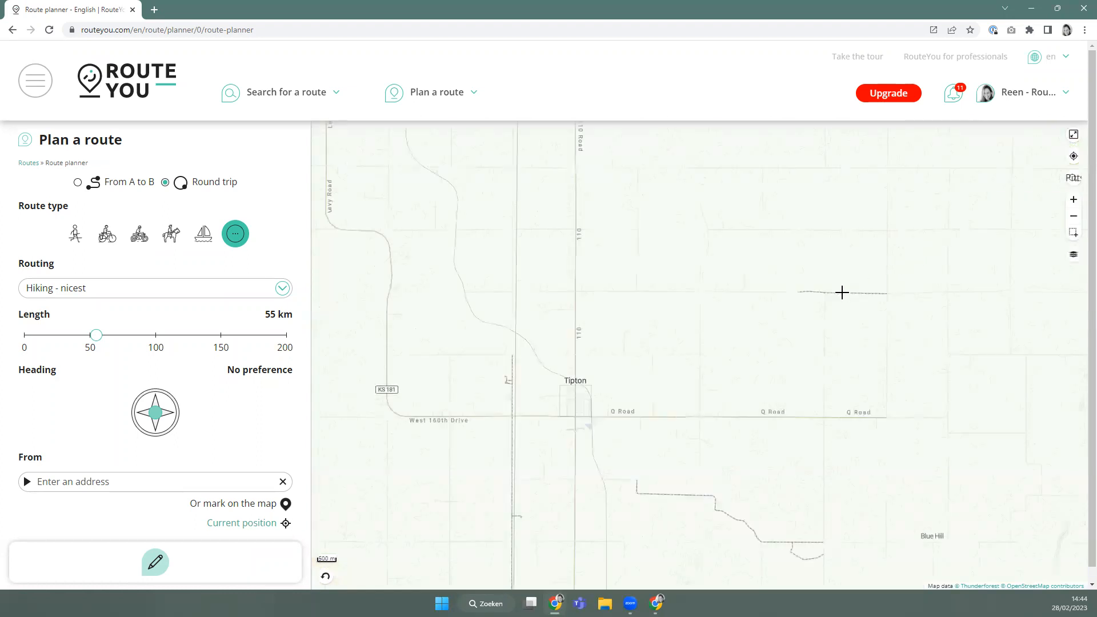
pyautogui.scroll(-4, 840, 292)
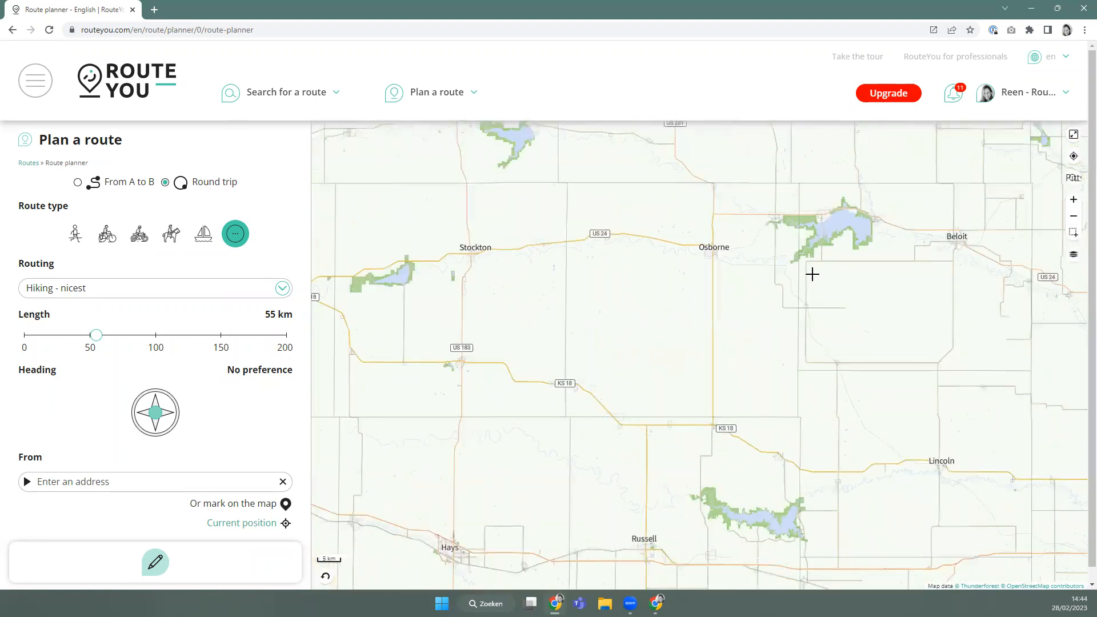
pyautogui.scroll(-5, 812, 275)
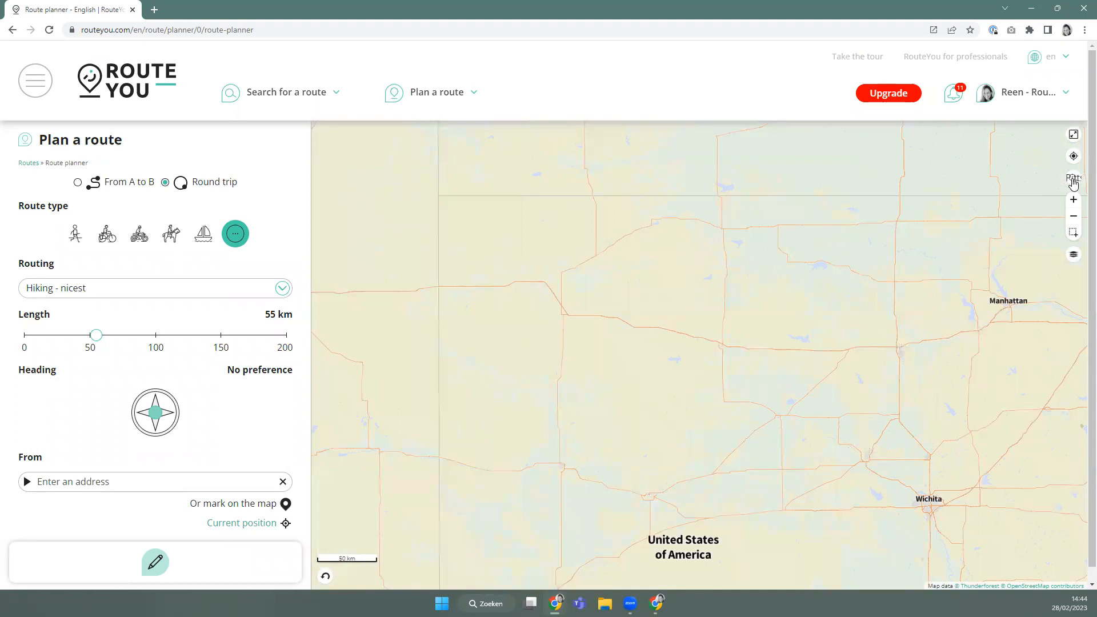
pyautogui.click(1074, 182)
pyautogui.click(914, 222)
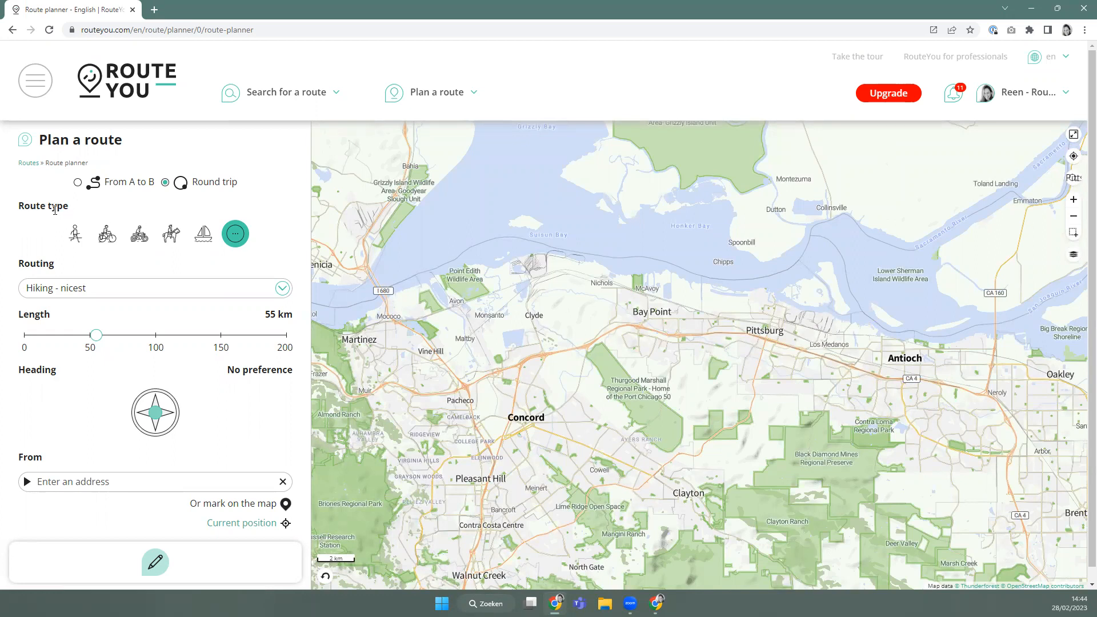
# Set the planner type to Walking route and review its routing options.
pyautogui.doubleClick(31, 263)
pyautogui.click(67, 266)
pyautogui.click(67, 288)
pyautogui.scroll(-5, 108, 366)
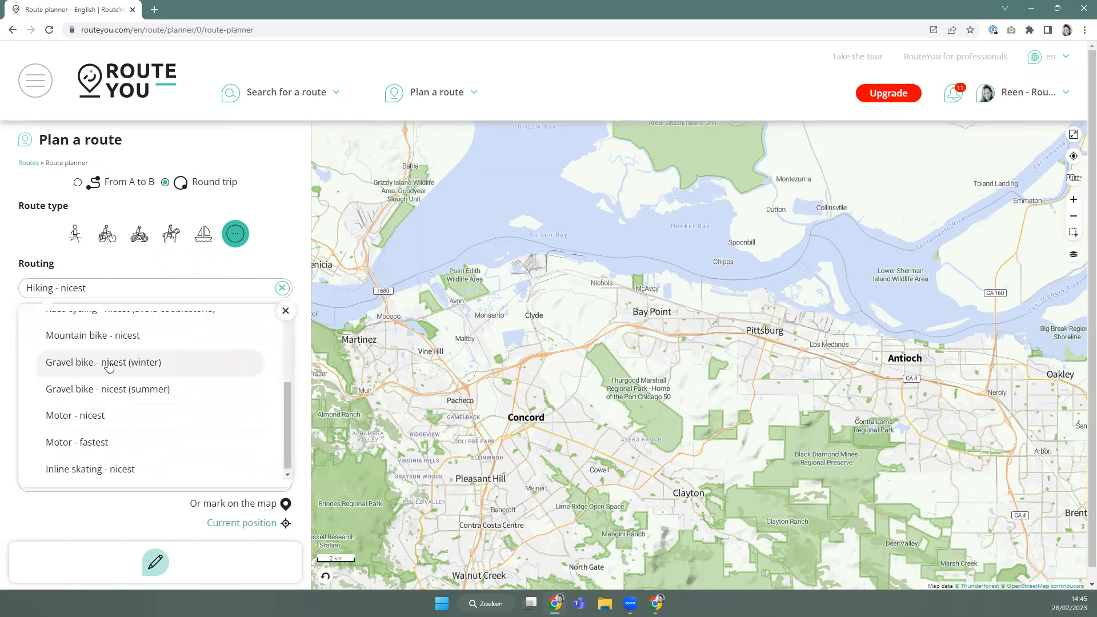
pyautogui.scroll(5, 108, 369)
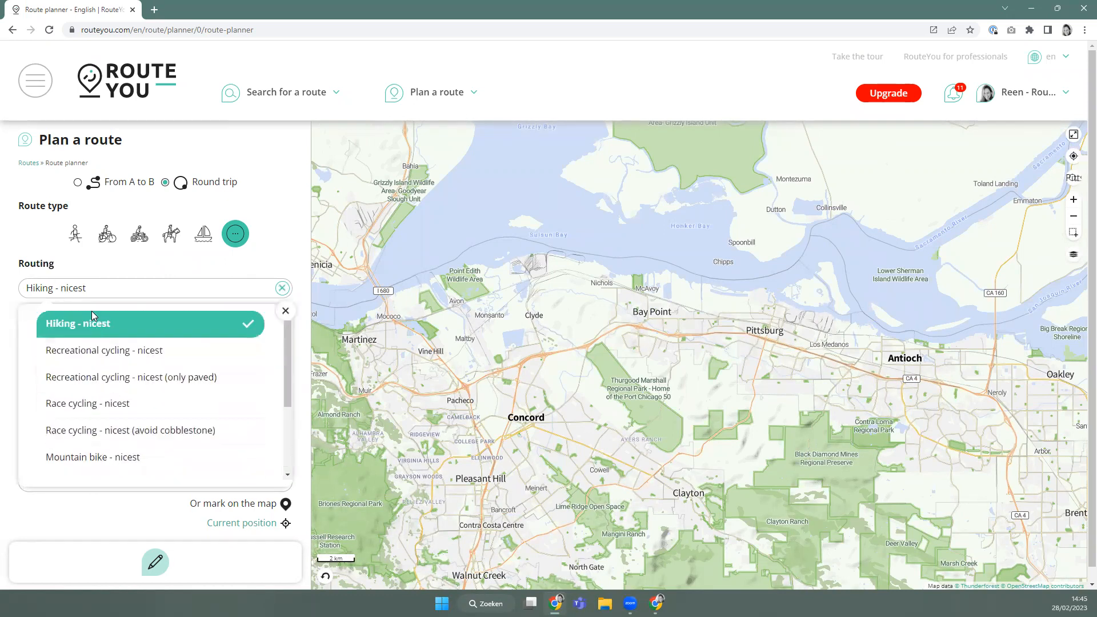
pyautogui.click(76, 237)
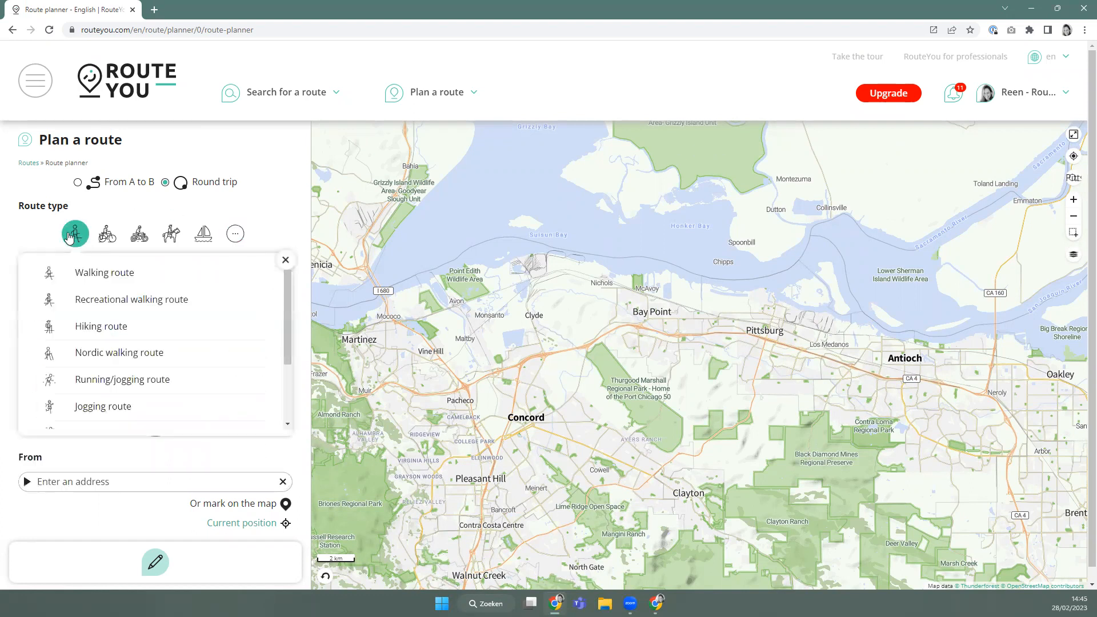
pyautogui.click(85, 273)
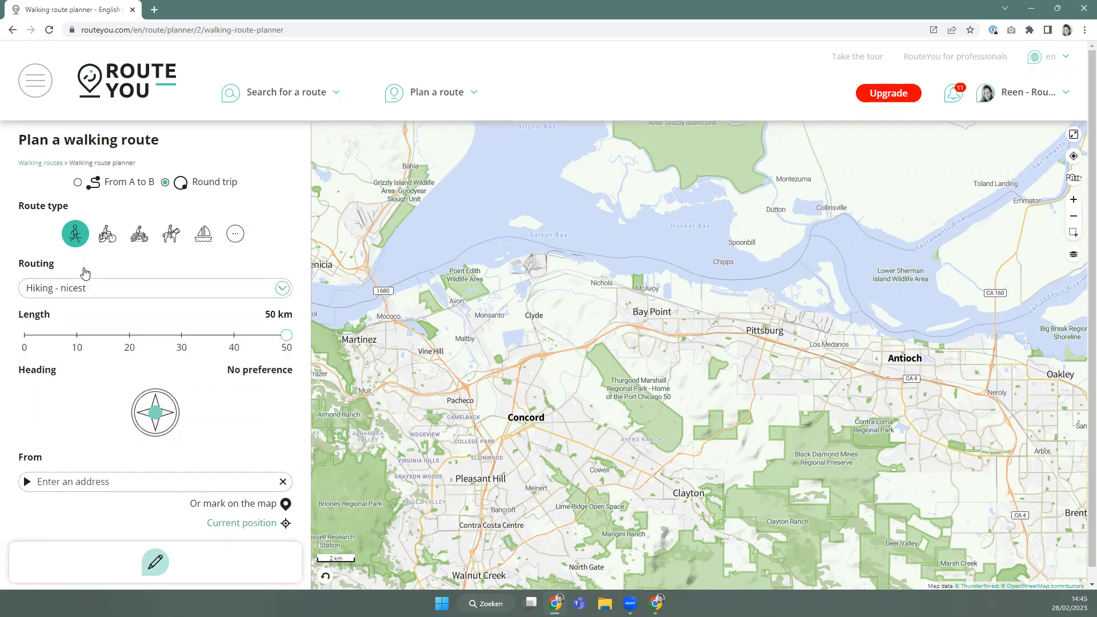
pyautogui.click(94, 290)
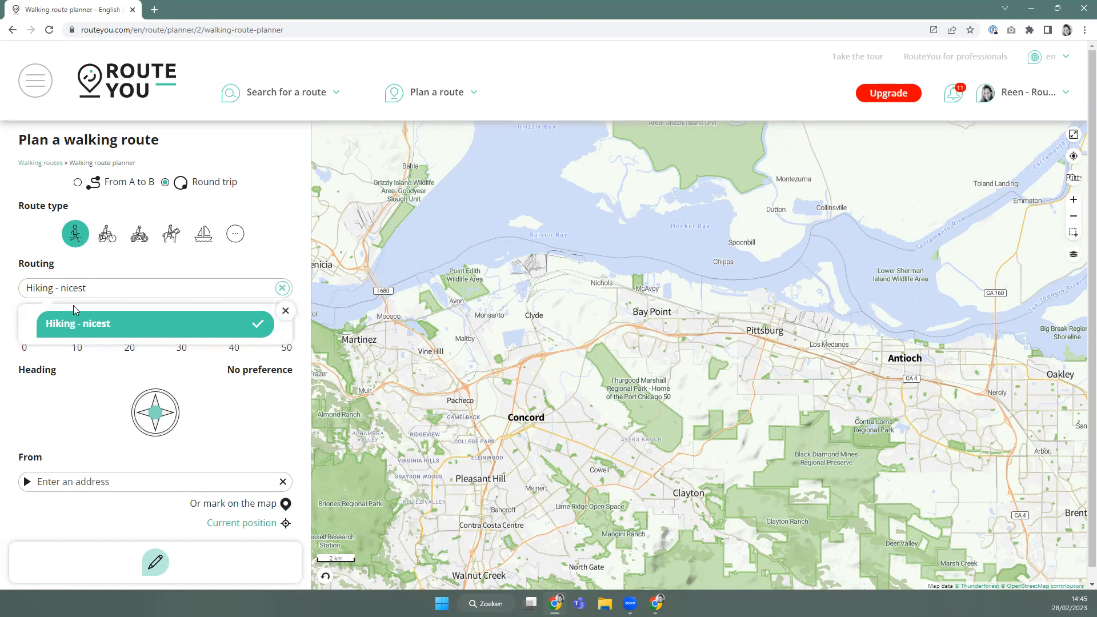
# Switch the planner to Cycle route with the Recreational cycle route type.
pyautogui.click(106, 239)
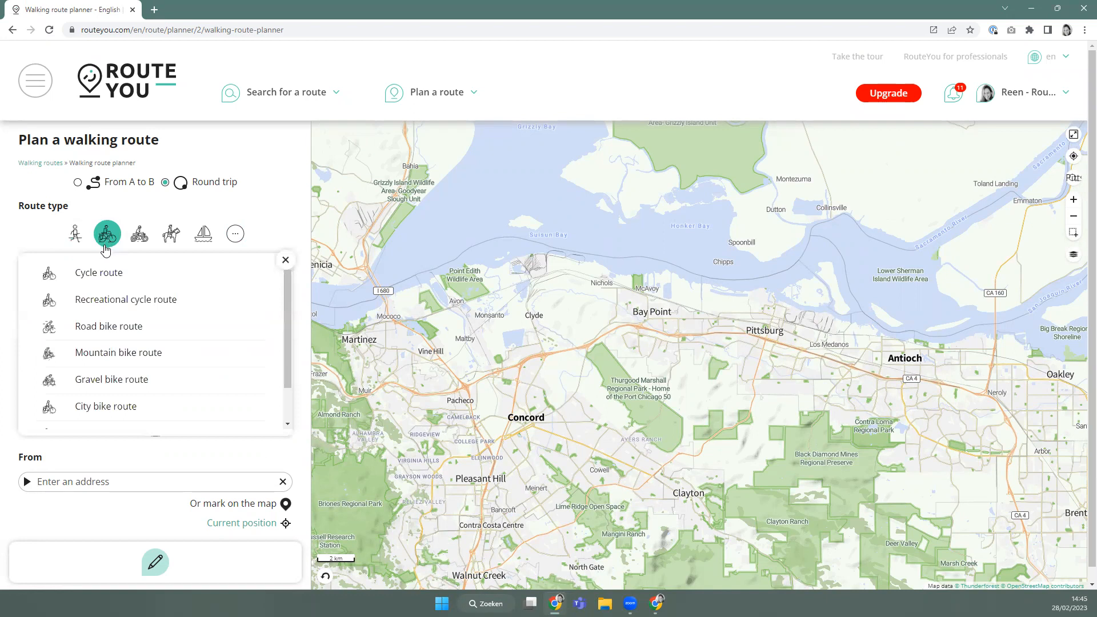
pyautogui.click(93, 273)
pyautogui.click(92, 290)
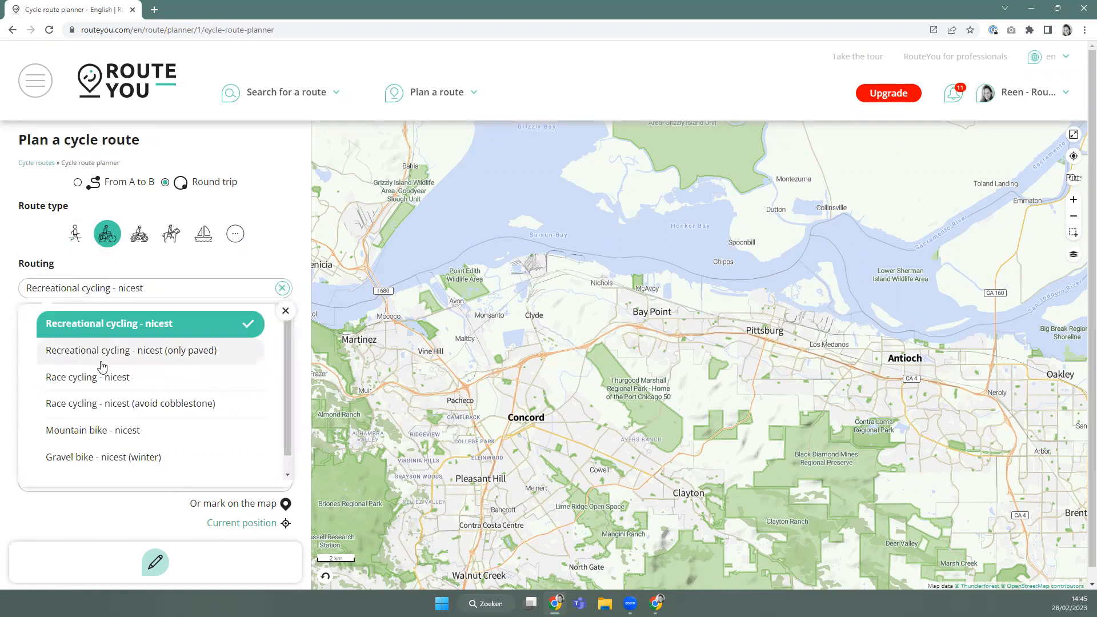
pyautogui.scroll(-1, 75, 440)
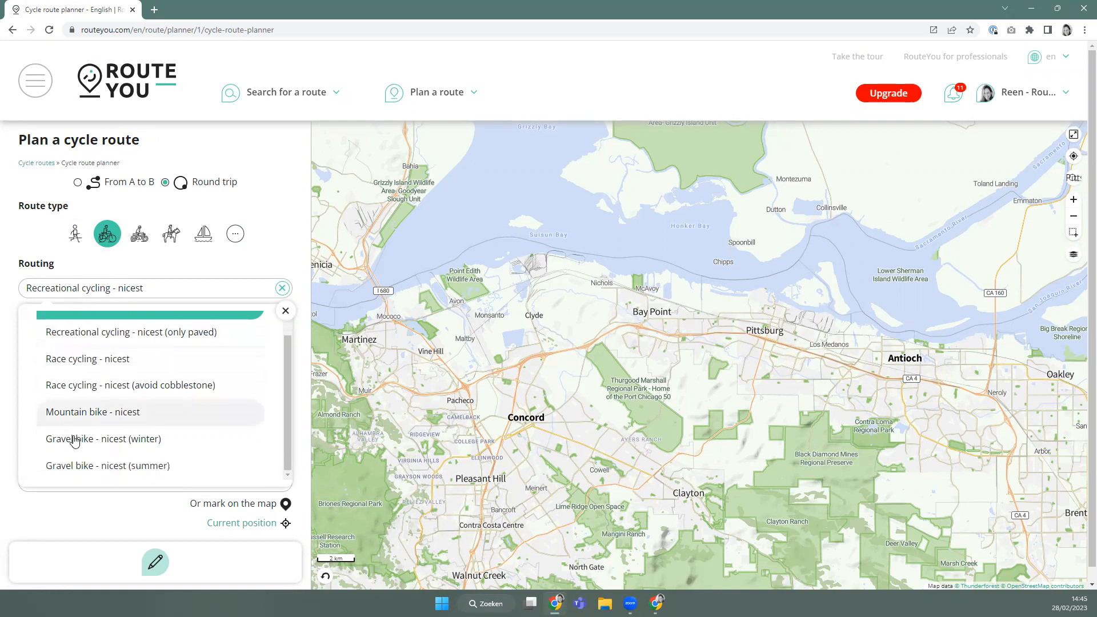
pyautogui.click(95, 240)
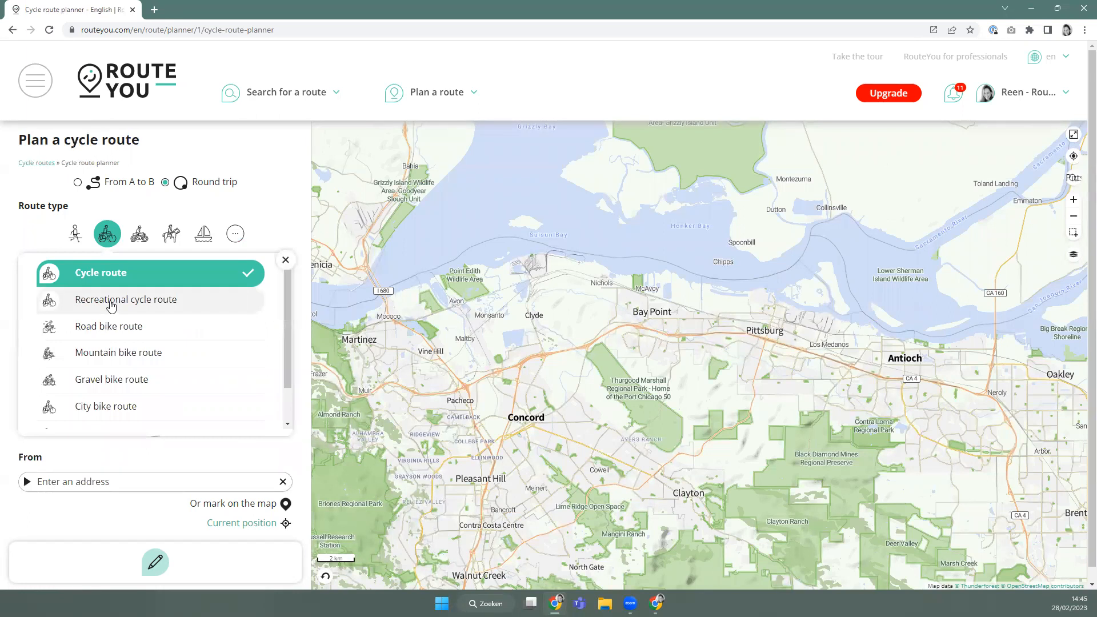
pyautogui.click(112, 307)
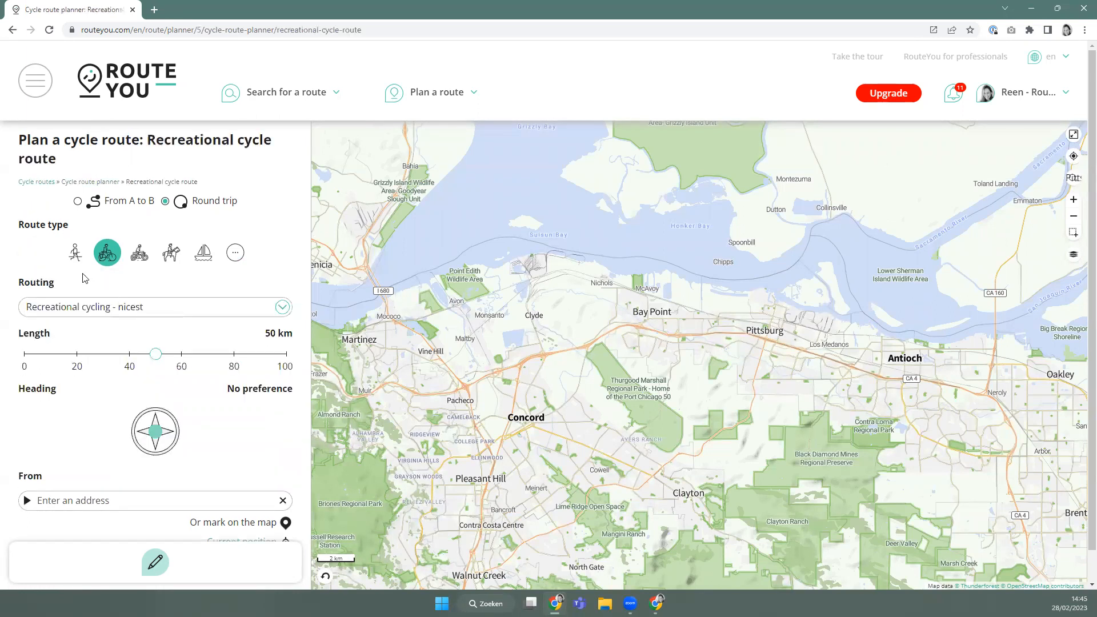
# Keep nicest routing and start the round trip at Railroad Avenue, Pittsburg, California.
pyautogui.click(99, 306)
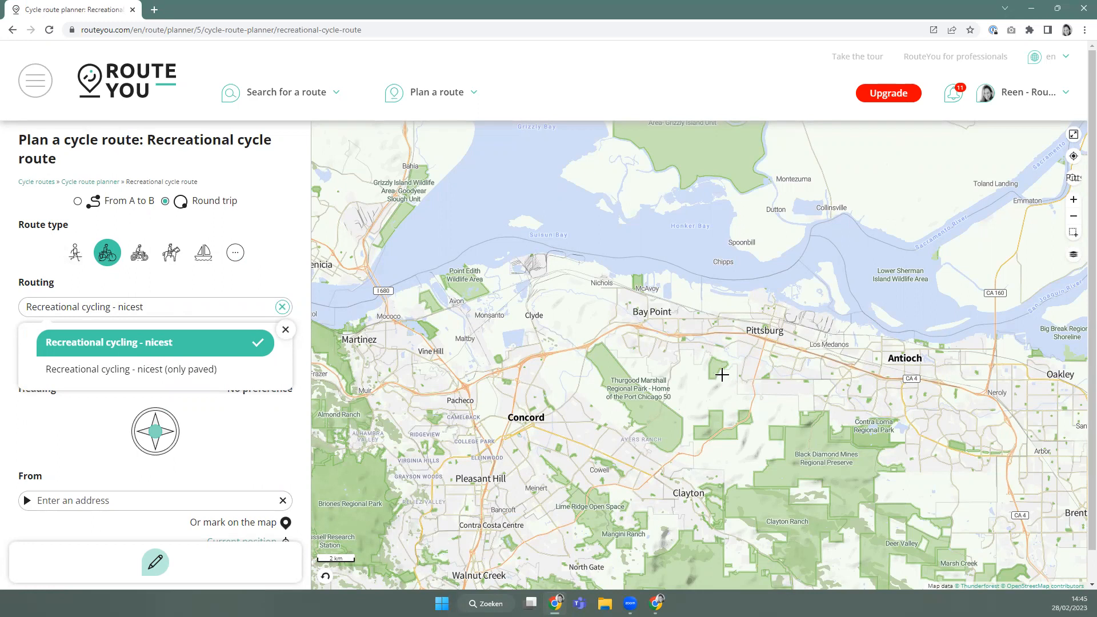
pyautogui.click(276, 235)
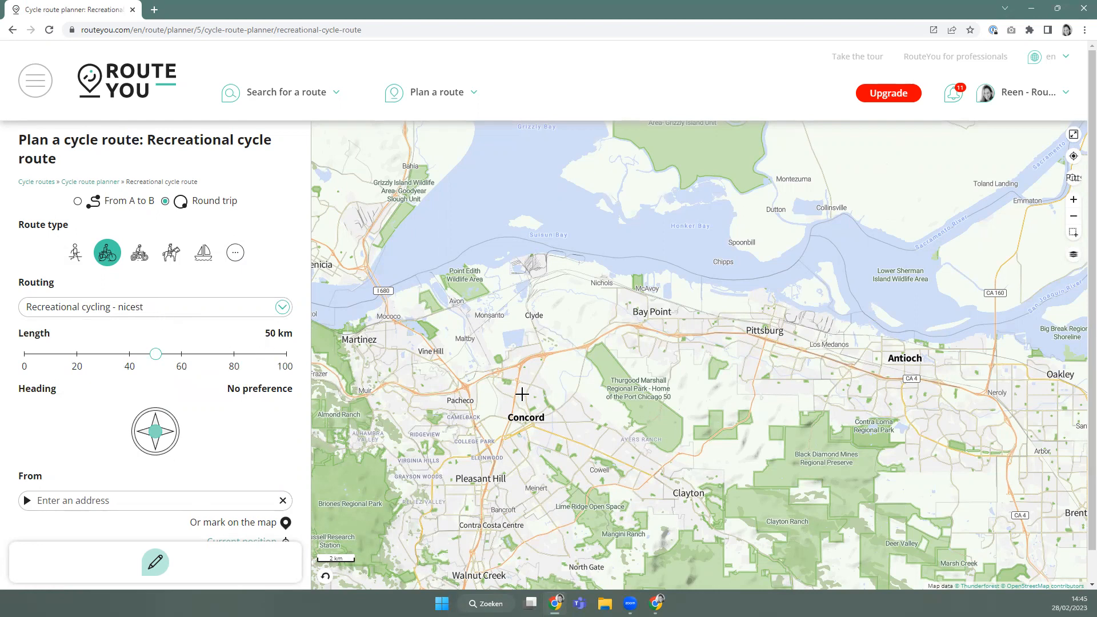
pyautogui.moveTo(705, 374); pyautogui.dragTo(565, 373)
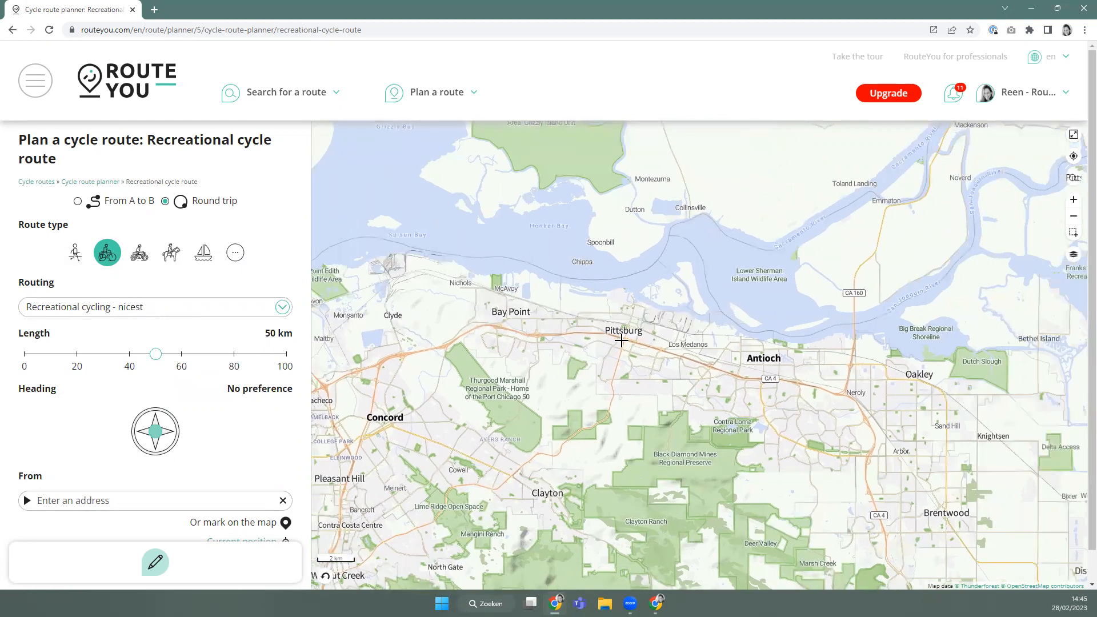
pyautogui.scroll(2, 623, 334)
pyautogui.click(626, 335)
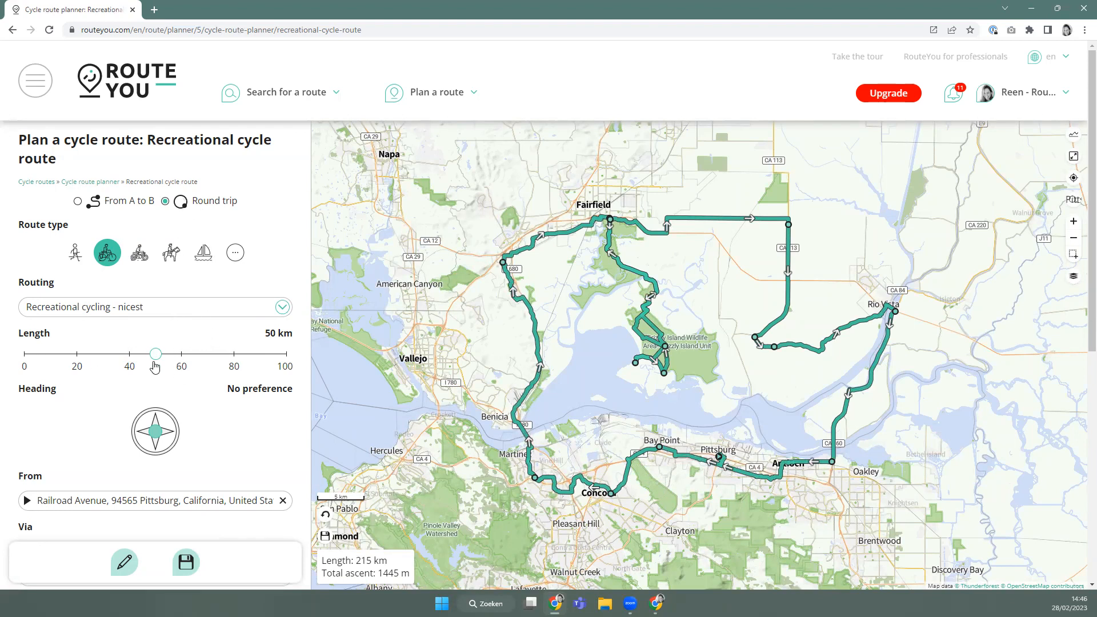
# Set the length to 45 km and, after trying southwest, southeast and northeast, head West.
pyautogui.moveTo(155, 355)
pyautogui.mouseDown()
pyautogui.moveTo(78, 359)
pyautogui.moveTo(140, 360)
pyautogui.mouseUp()
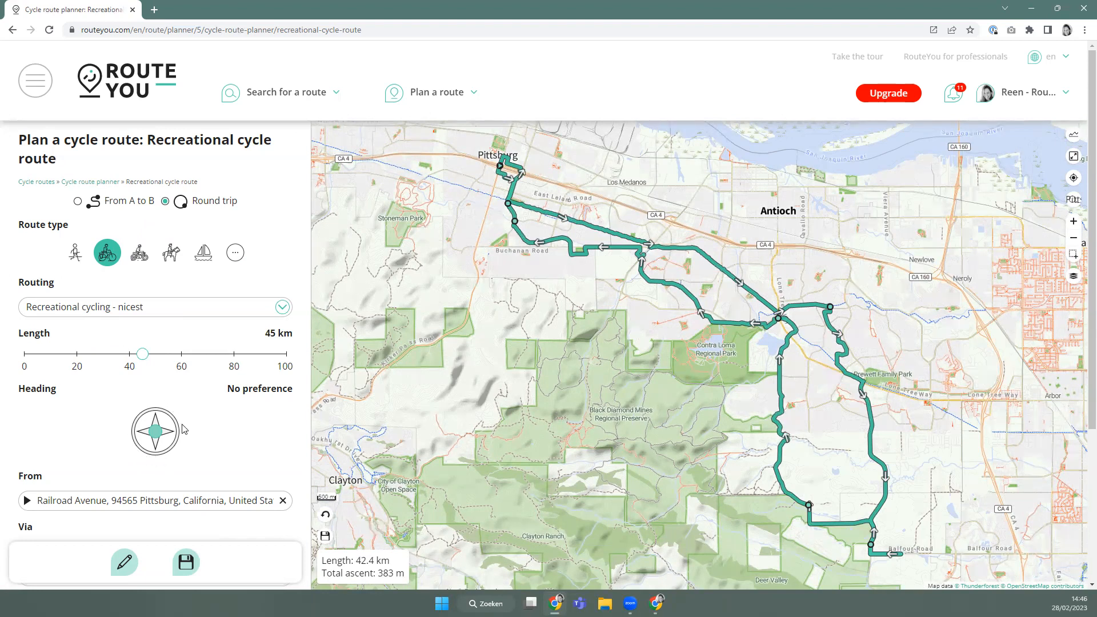
pyautogui.click(146, 453)
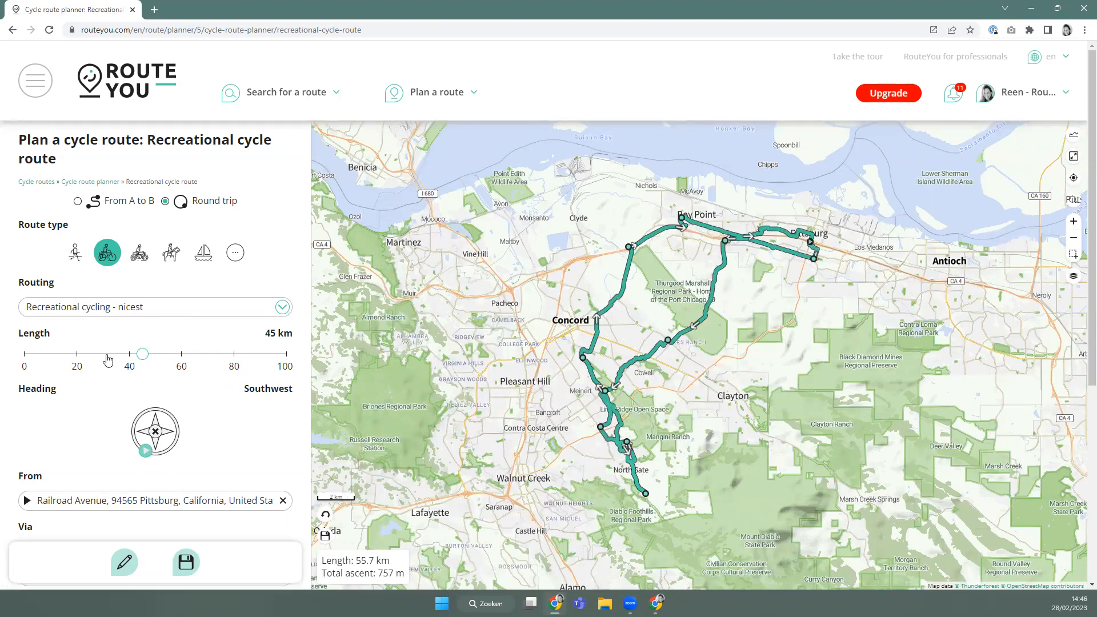
pyautogui.moveTo(144, 437); pyautogui.dragTo(174, 450)
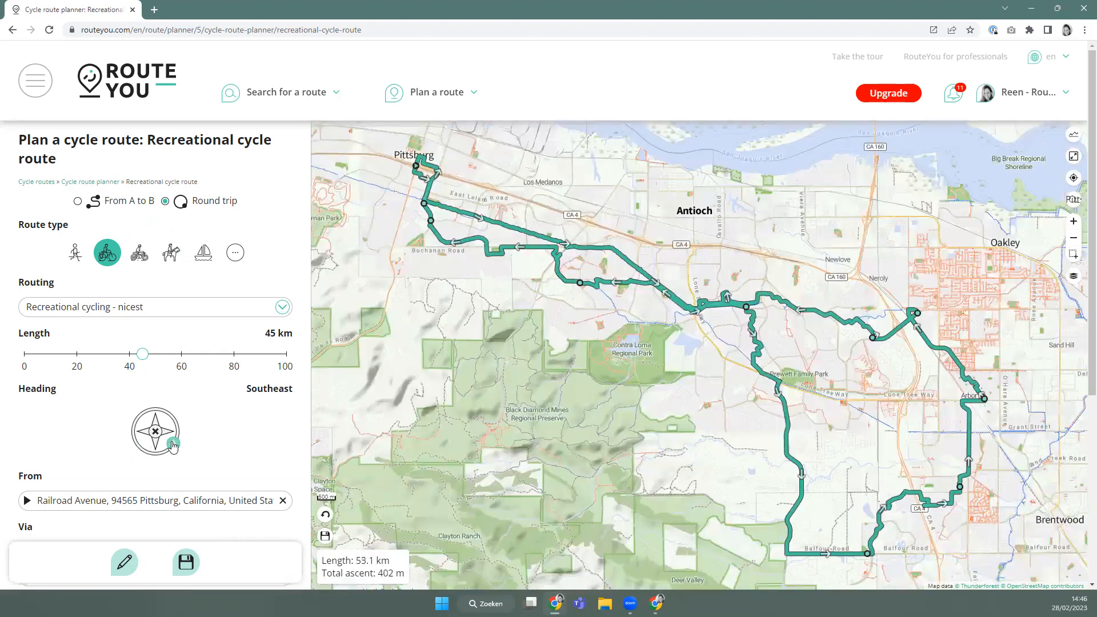
pyautogui.click(175, 426)
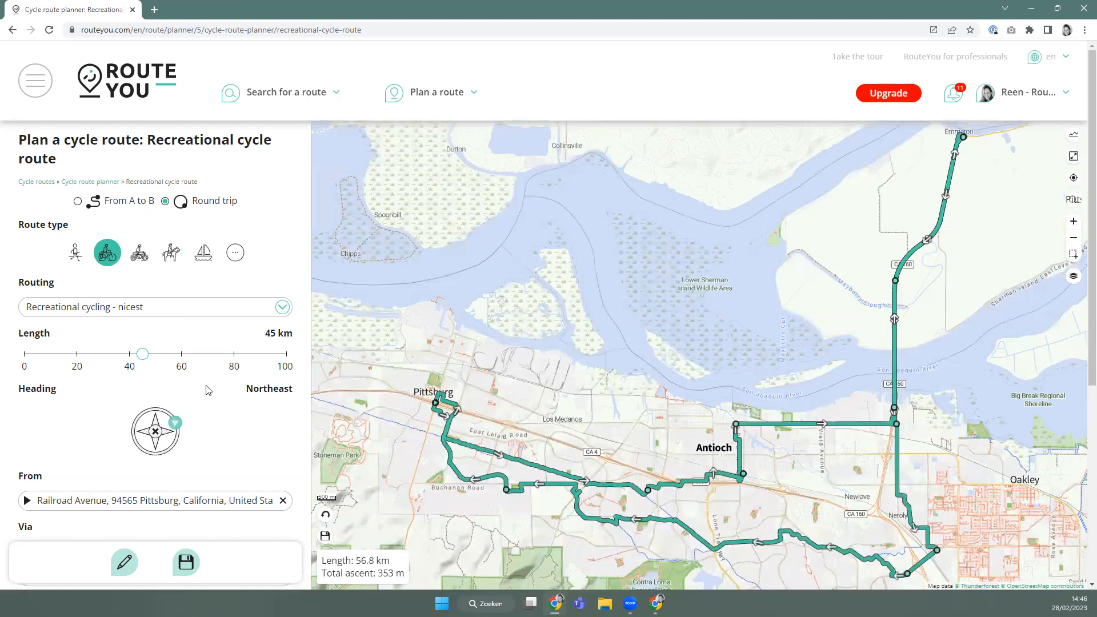
pyautogui.click(139, 433)
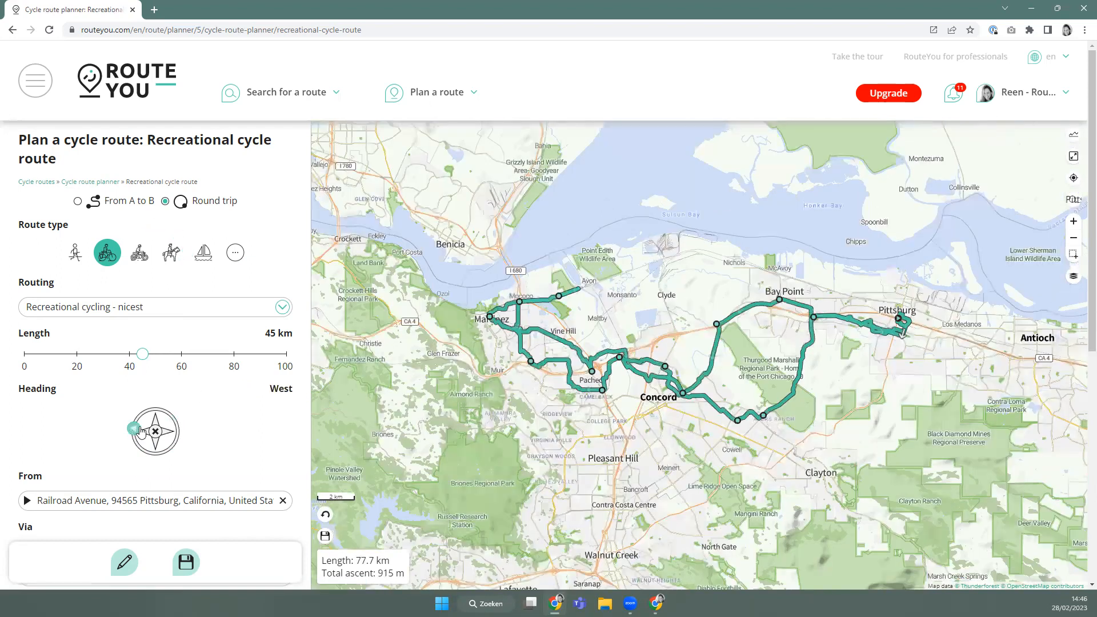
# Set the loop direction back to Southwest.
pyautogui.scroll(-1, 139, 433)
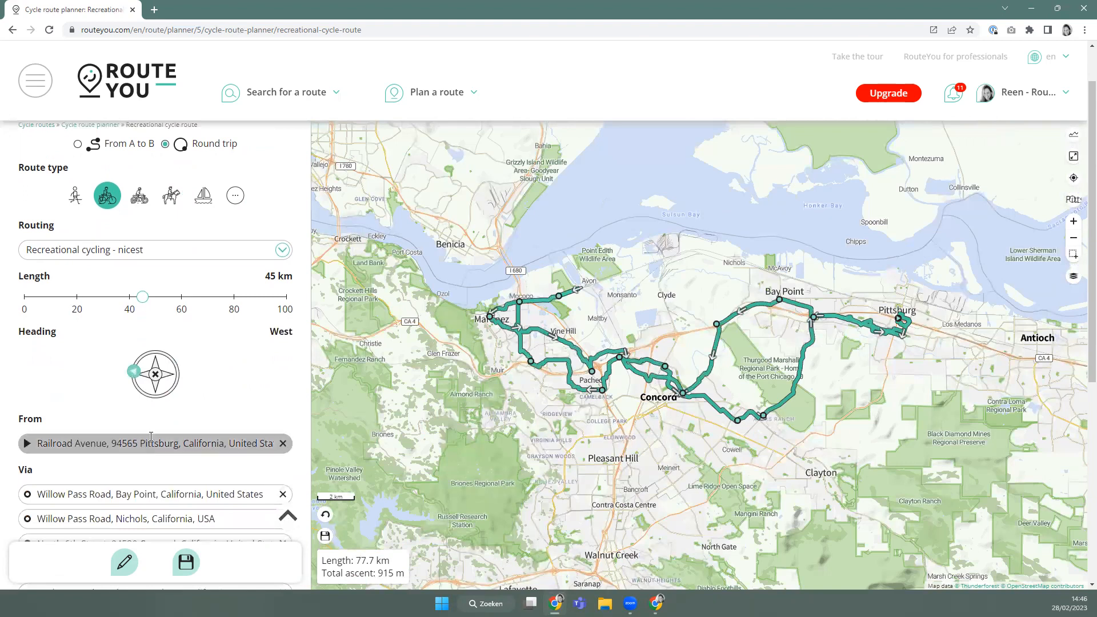
pyautogui.scroll(-1, 147, 415)
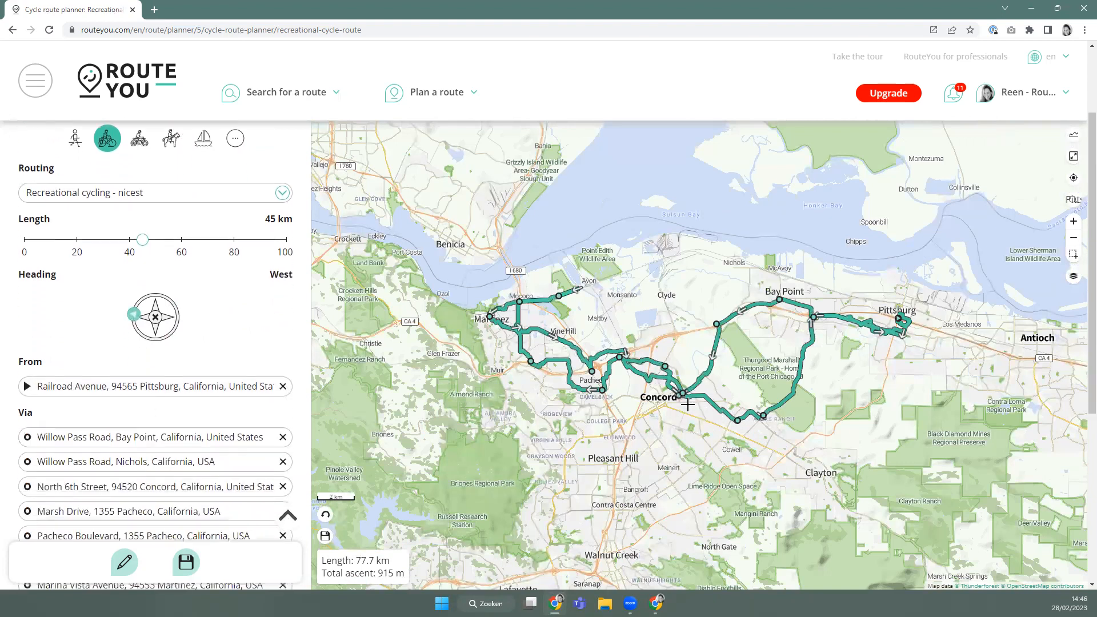
pyautogui.click(138, 334)
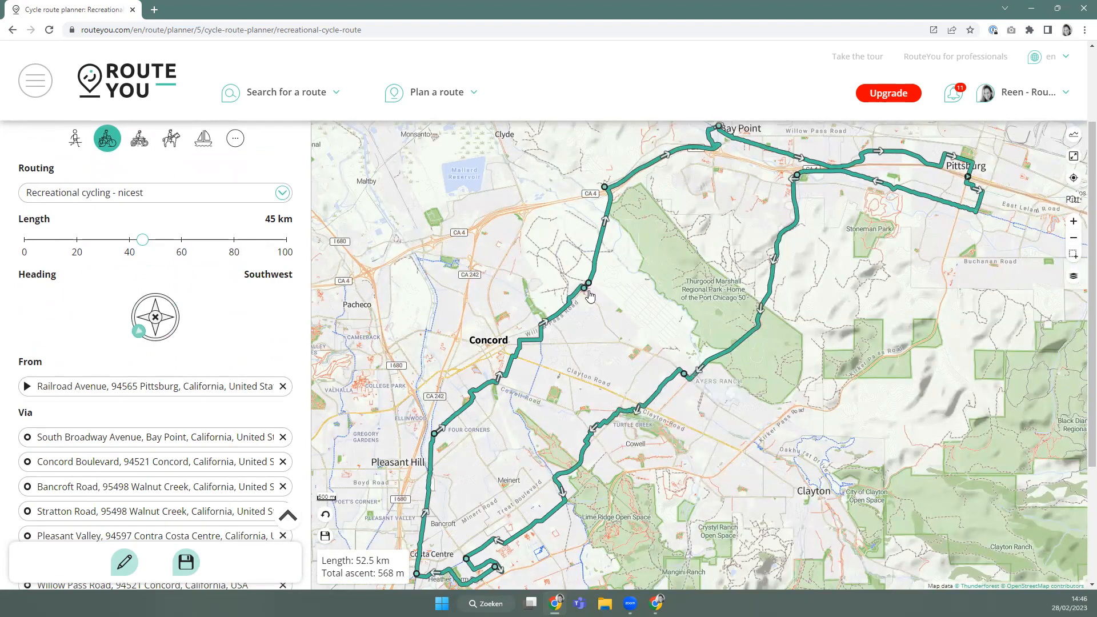
# Drag a via point from Concord Boulevard to Peregrine Court, then Water Oak Court.
pyautogui.moveTo(733, 358); pyautogui.dragTo(847, 385)
pyautogui.moveTo(684, 373); pyautogui.dragTo(641, 475)
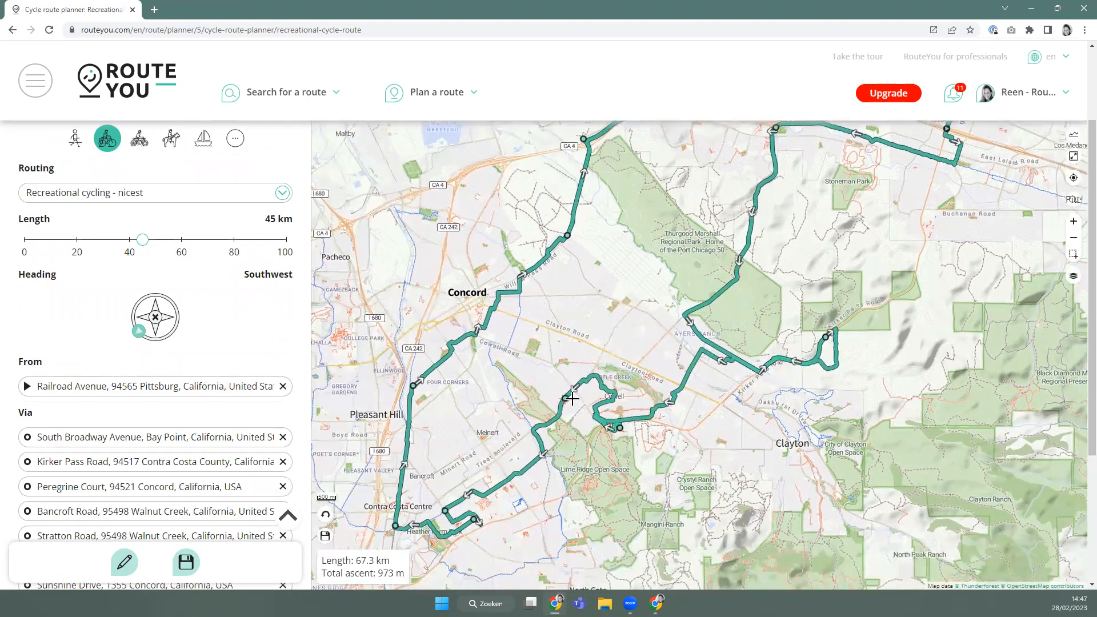
pyautogui.moveTo(620, 428); pyautogui.dragTo(598, 411)
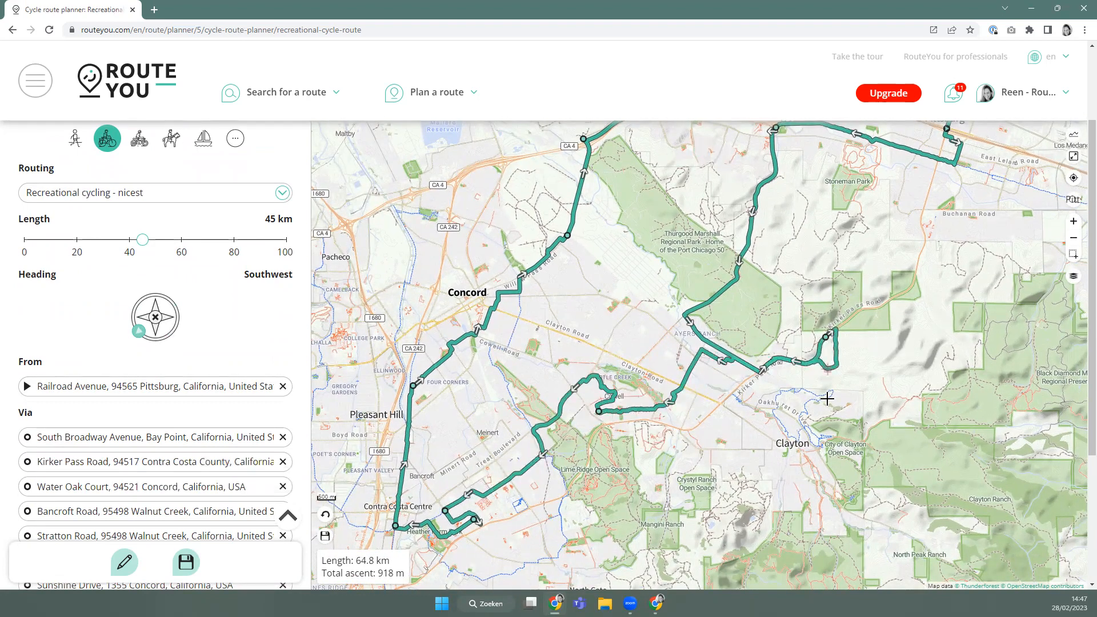
pyautogui.scroll(2, 132, 335)
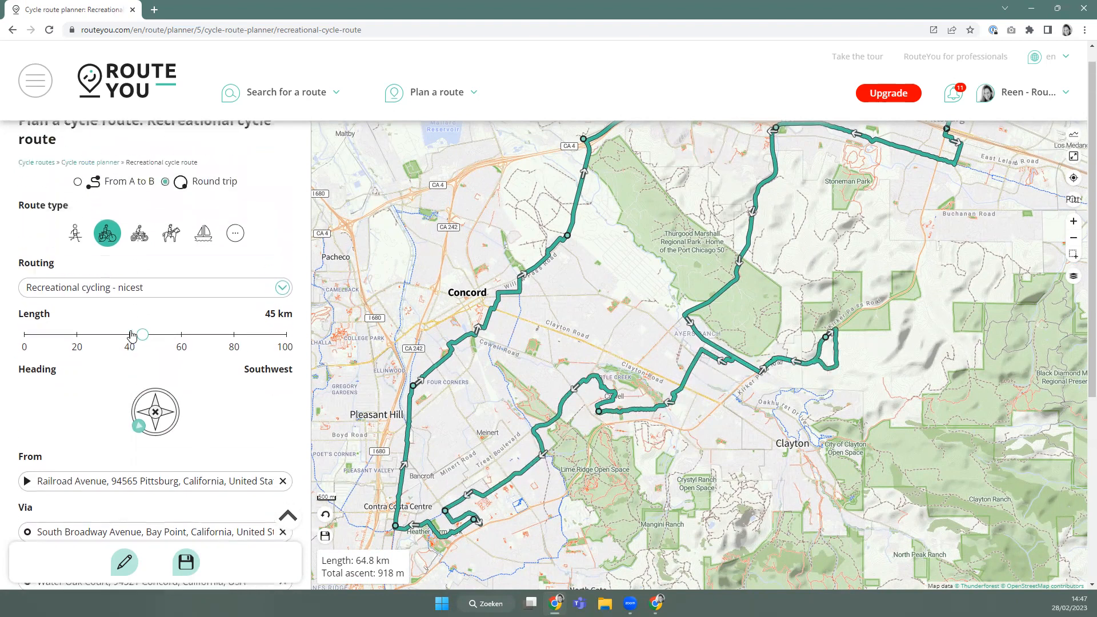
pyautogui.scroll(-2, 595, 338)
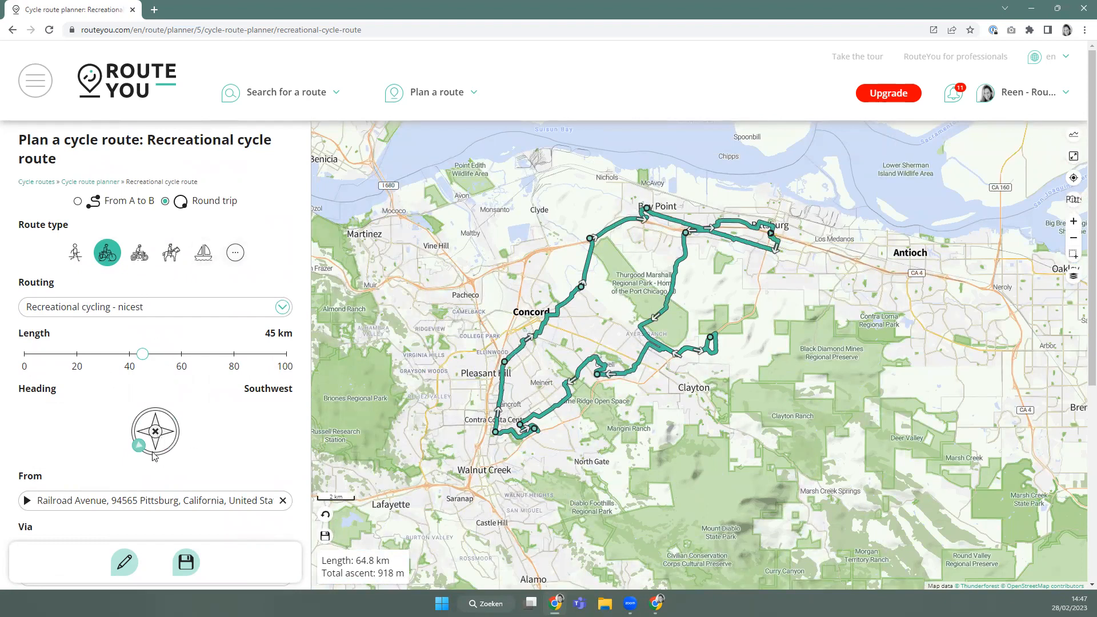
# Clear all points of the California route.
pyautogui.click(126, 569)
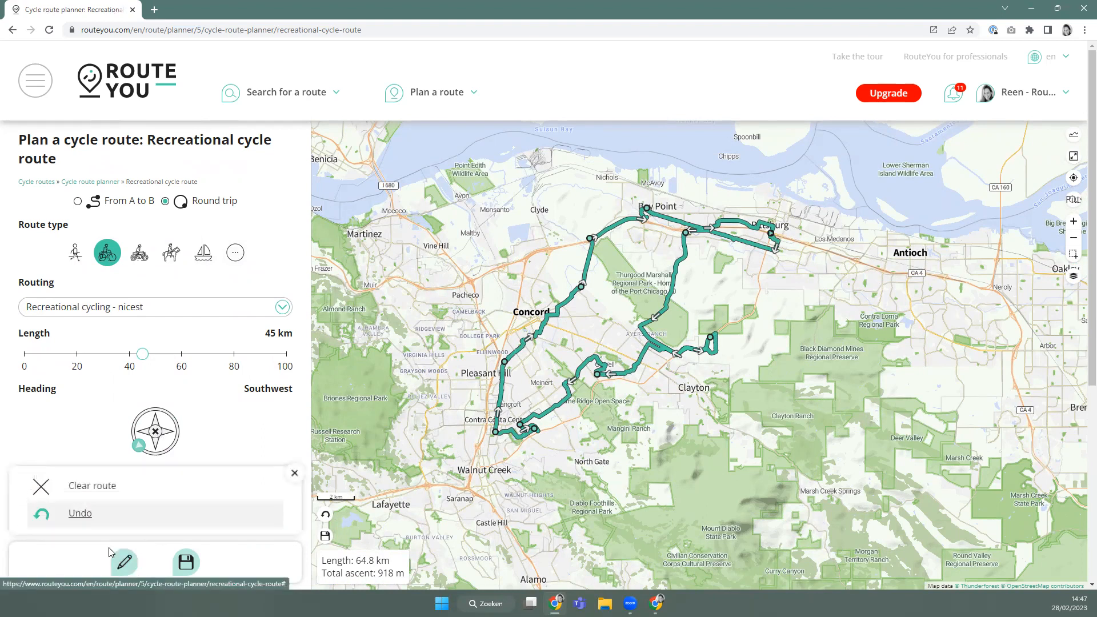
pyautogui.click(92, 495)
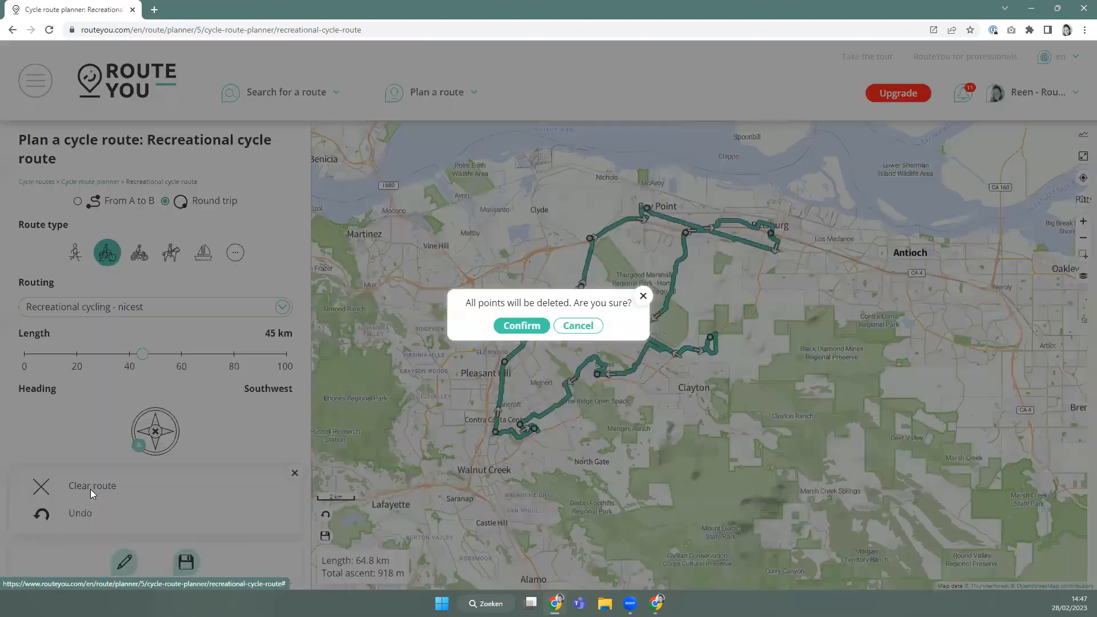
pyautogui.click(506, 327)
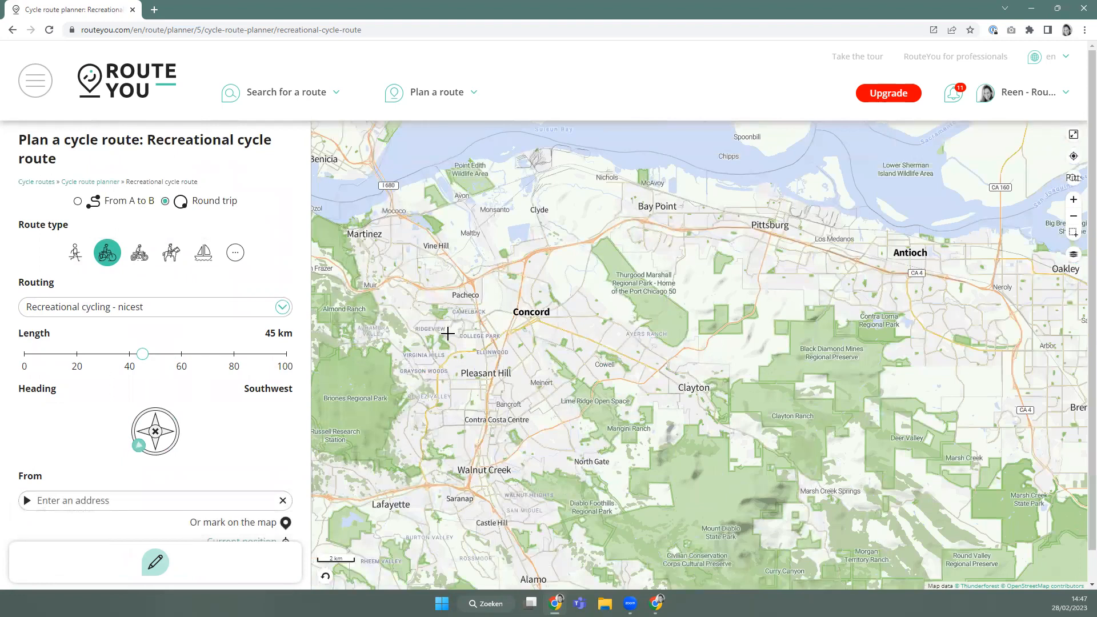
# Search for Bruges and set the new round trip's start at Korte Zilverstraat, Brugge.
pyautogui.click(1075, 178)
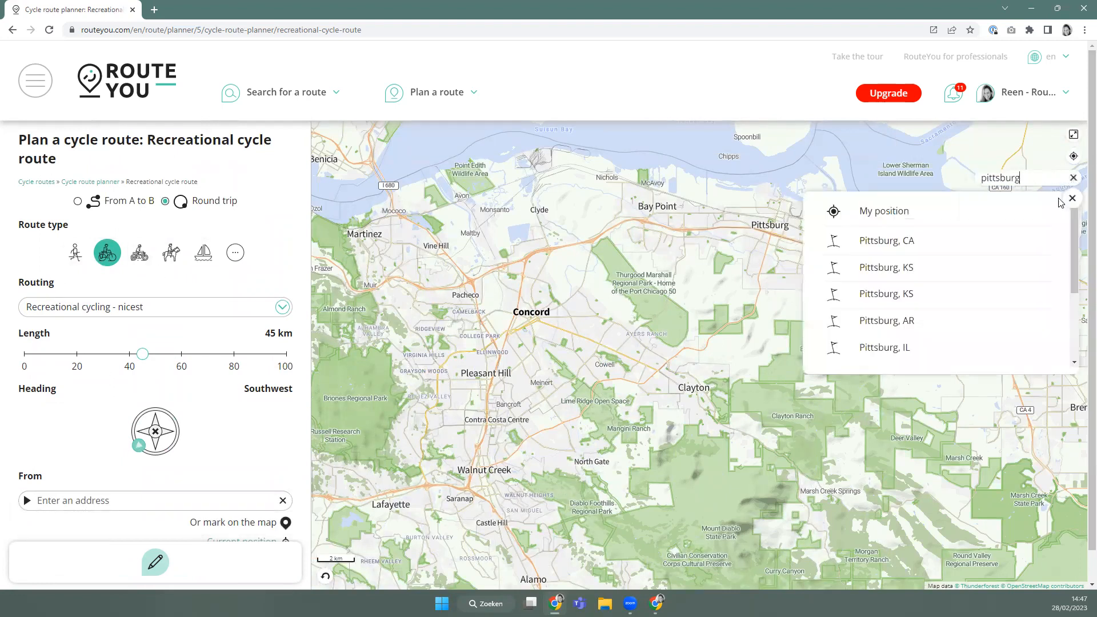
pyautogui.moveTo(1026, 178); pyautogui.dragTo(945, 181)
pyautogui.write('br')
pyautogui.press('Return')
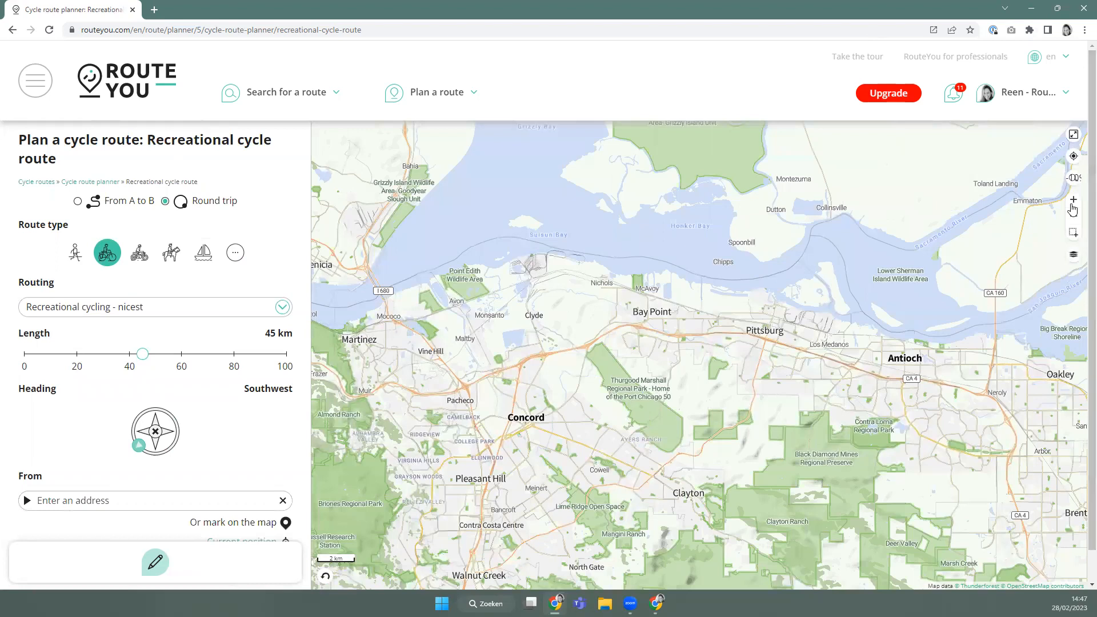
pyautogui.click(1074, 177)
pyautogui.click(957, 239)
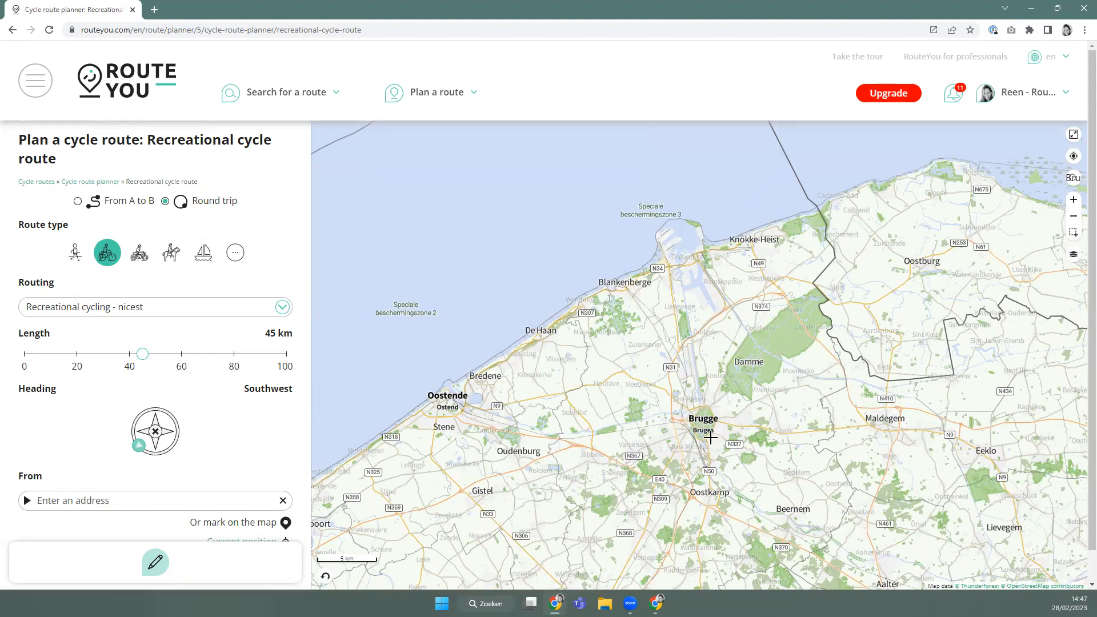
pyautogui.scroll(4, 681, 454)
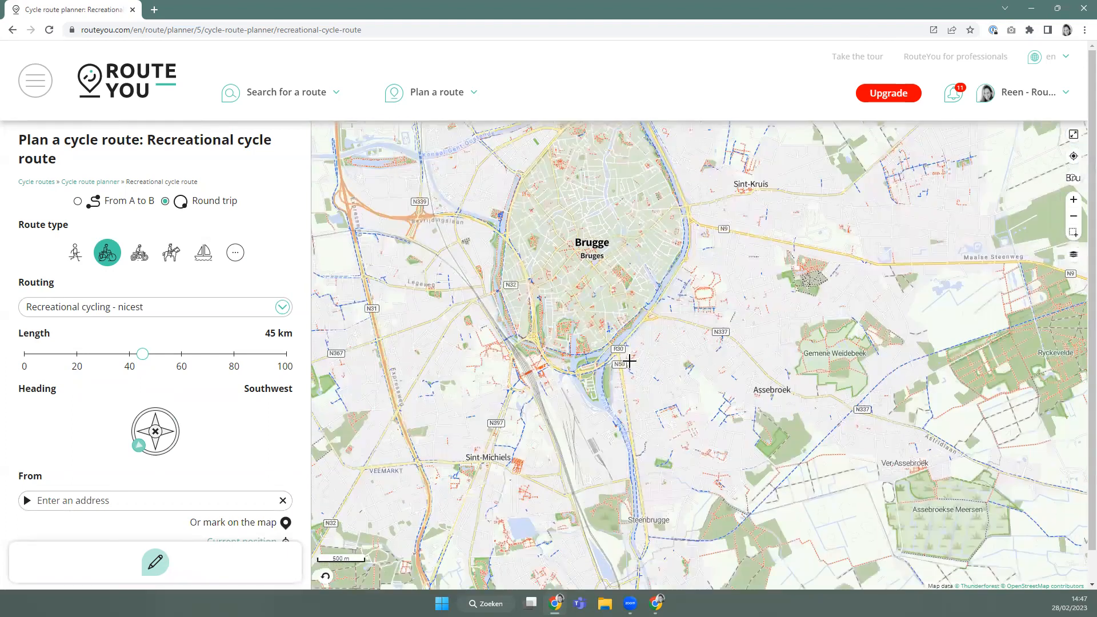
pyautogui.scroll(2, 583, 253)
pyautogui.click(581, 252)
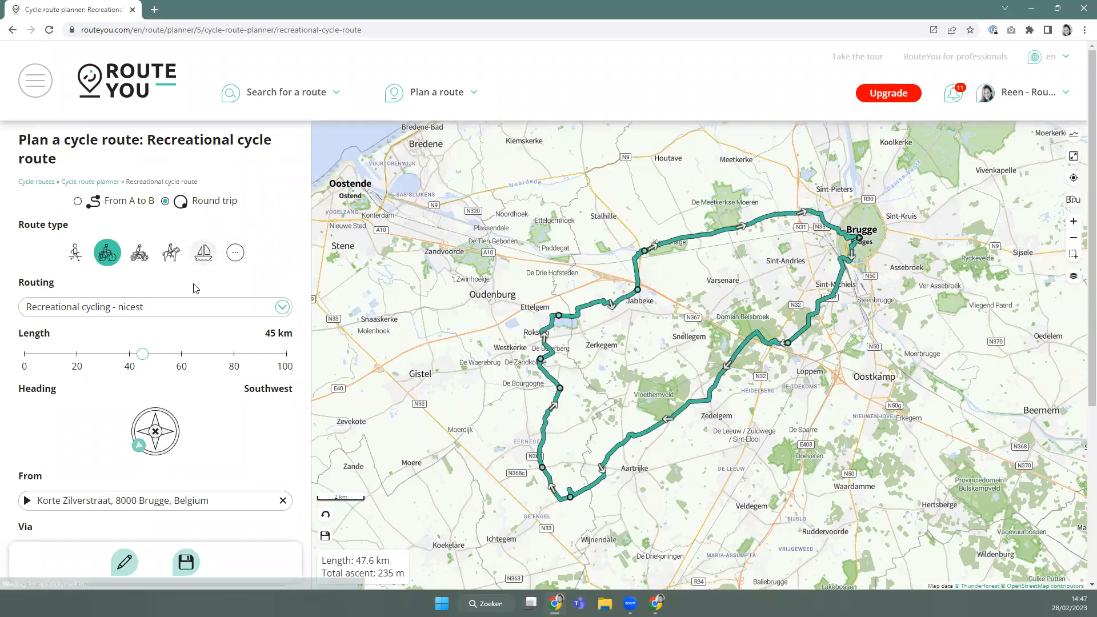
# Try lengths of 48 and 53 km, head Southeast, and settle on 34 km.
pyautogui.click(126, 359)
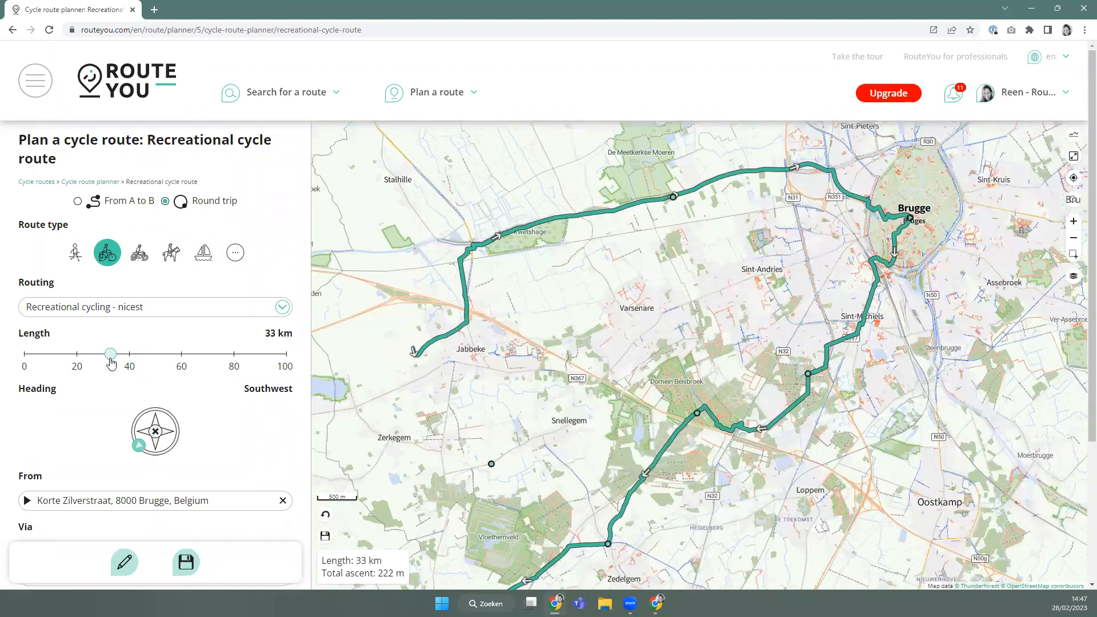
pyautogui.click(151, 359)
pyautogui.click(163, 354)
pyautogui.click(163, 454)
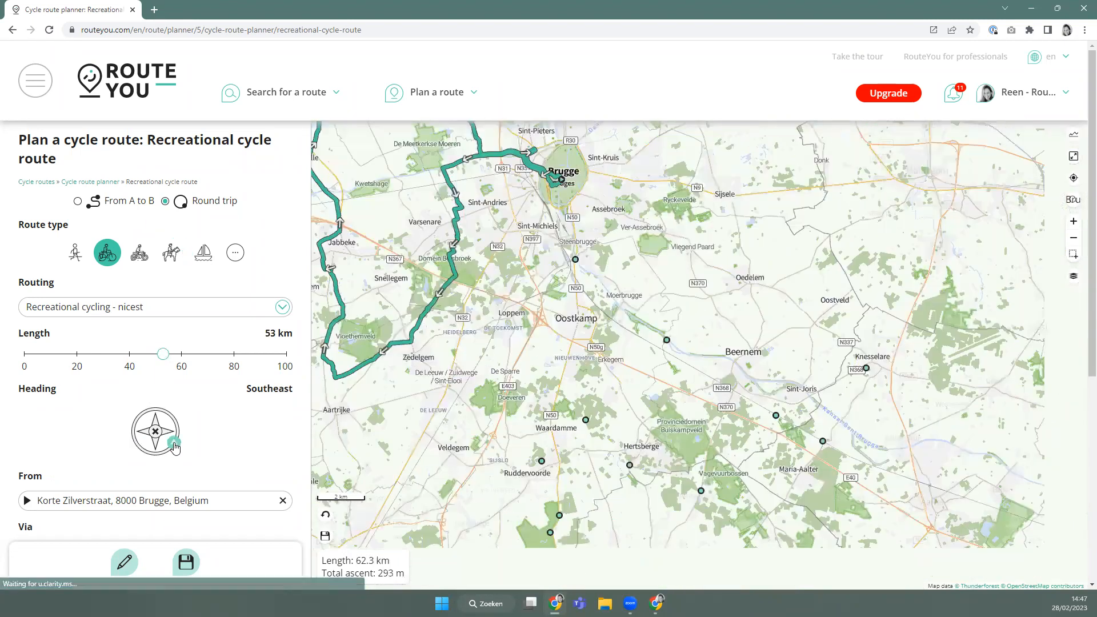
pyautogui.click(114, 354)
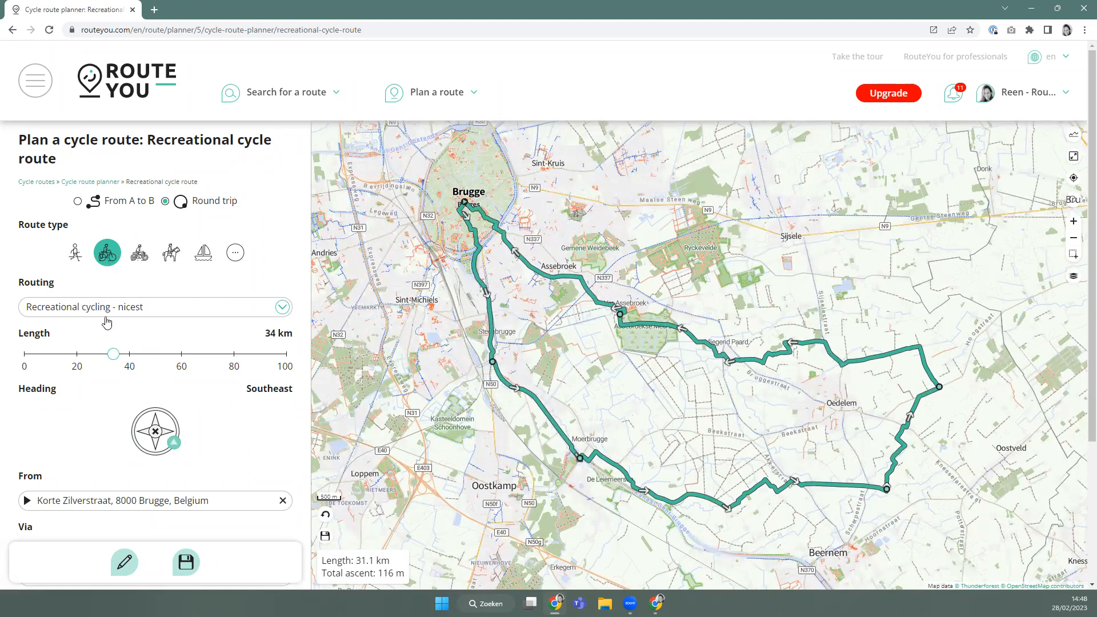
pyautogui.click(129, 312)
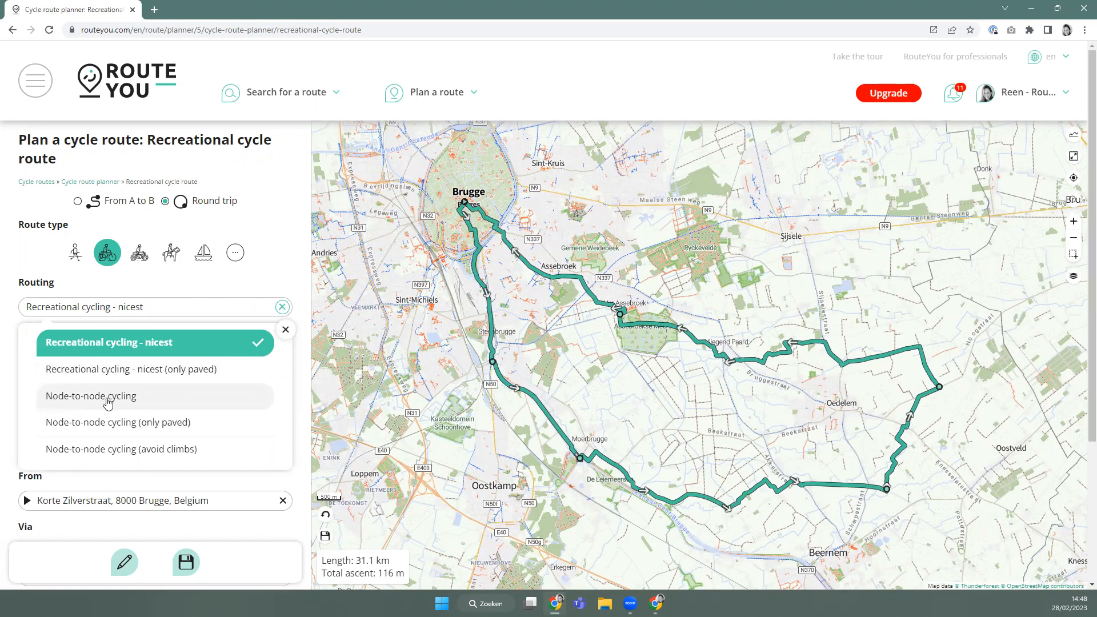
# Switch routing to Node-to-node cycling and drag the east Brugge section to a new point.
pyautogui.click(137, 406)
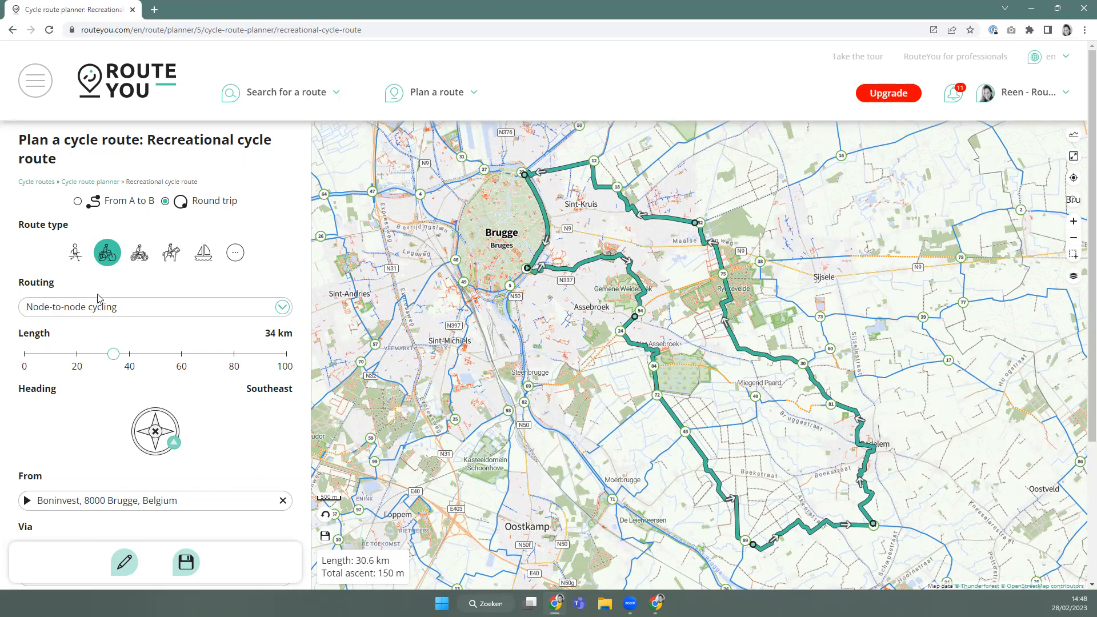
pyautogui.scroll(1, 567, 220)
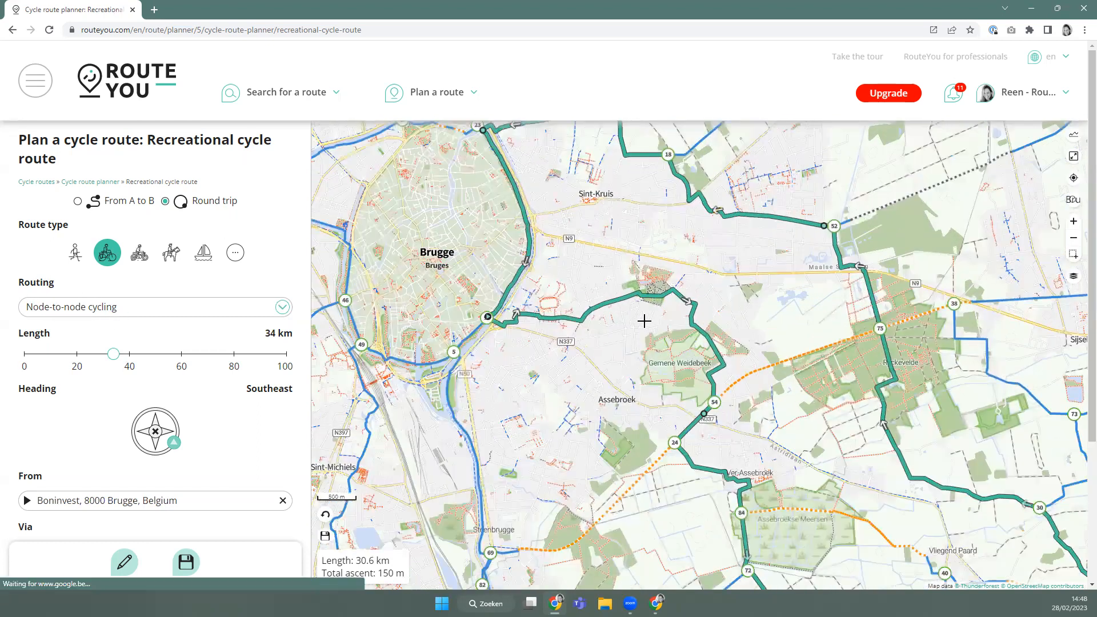
pyautogui.scroll(-1, 676, 357)
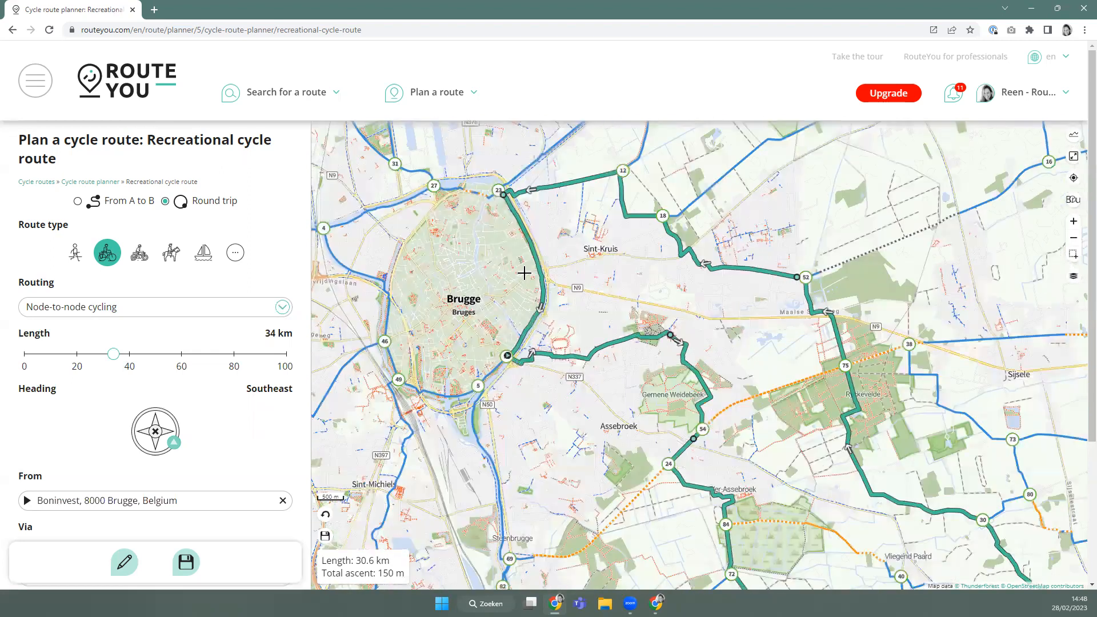
pyautogui.moveTo(520, 283); pyautogui.dragTo(564, 297)
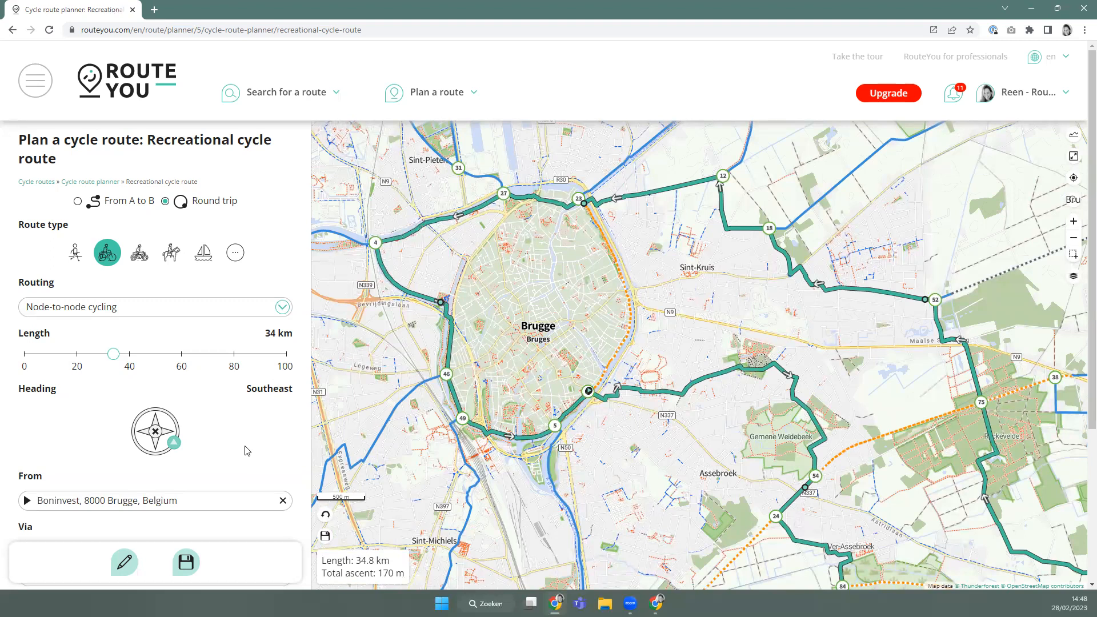
# Replace the Graaf Visartpark via stop by typing 'Ast' for the Astridlaan address.
pyautogui.scroll(-2, 42, 382)
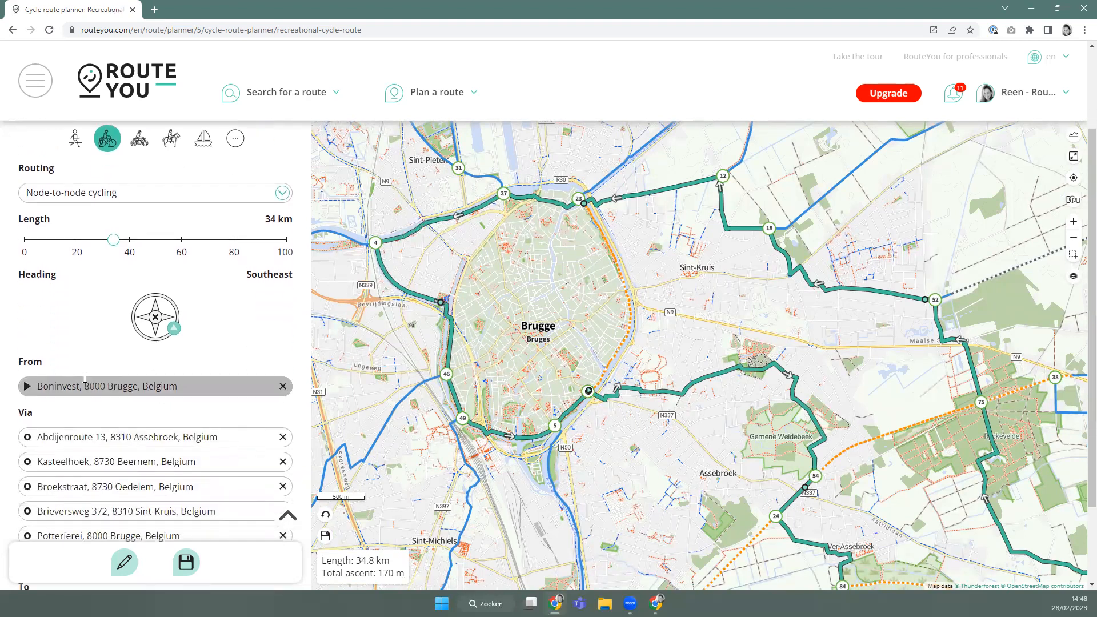
pyautogui.scroll(-2, 42, 382)
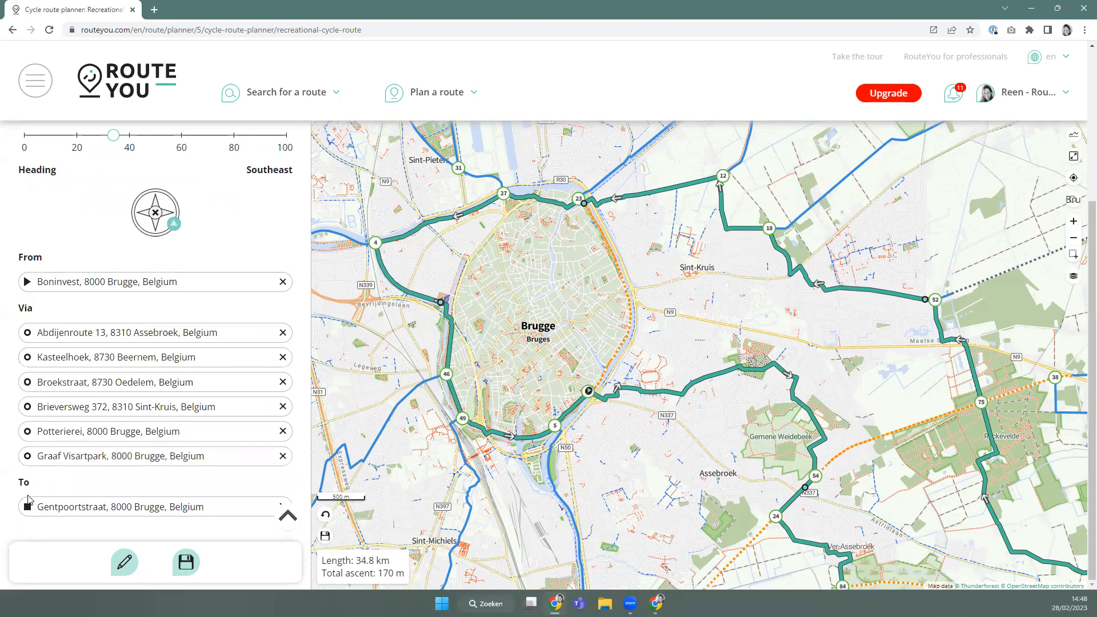
pyautogui.click(25, 462)
pyautogui.click(26, 434)
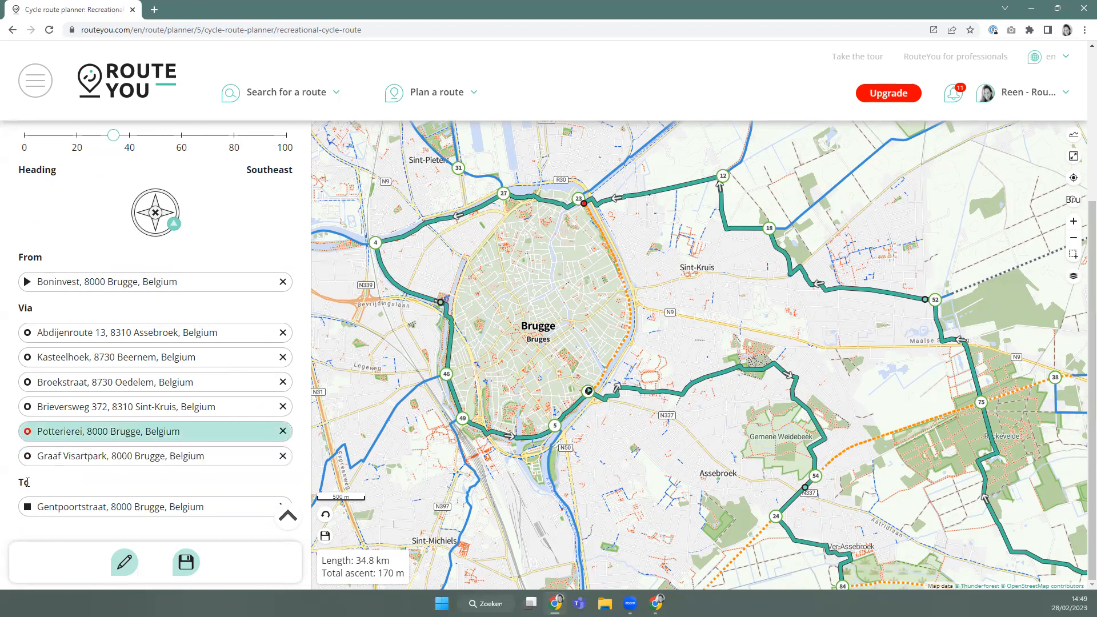
pyautogui.doubleClick(59, 434)
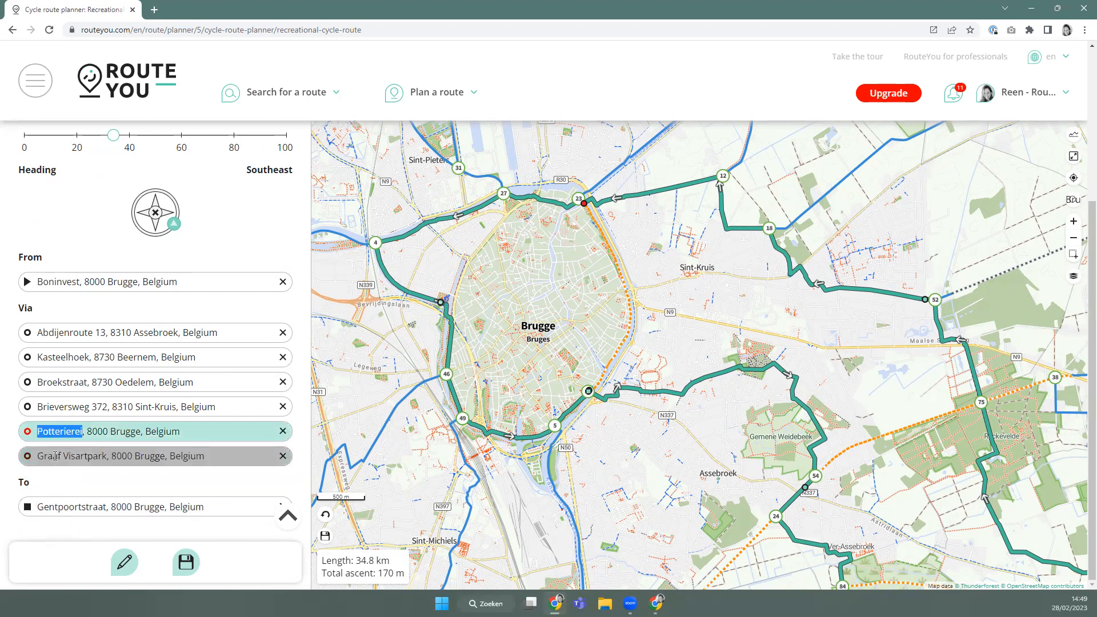
pyautogui.doubleClick(56, 460)
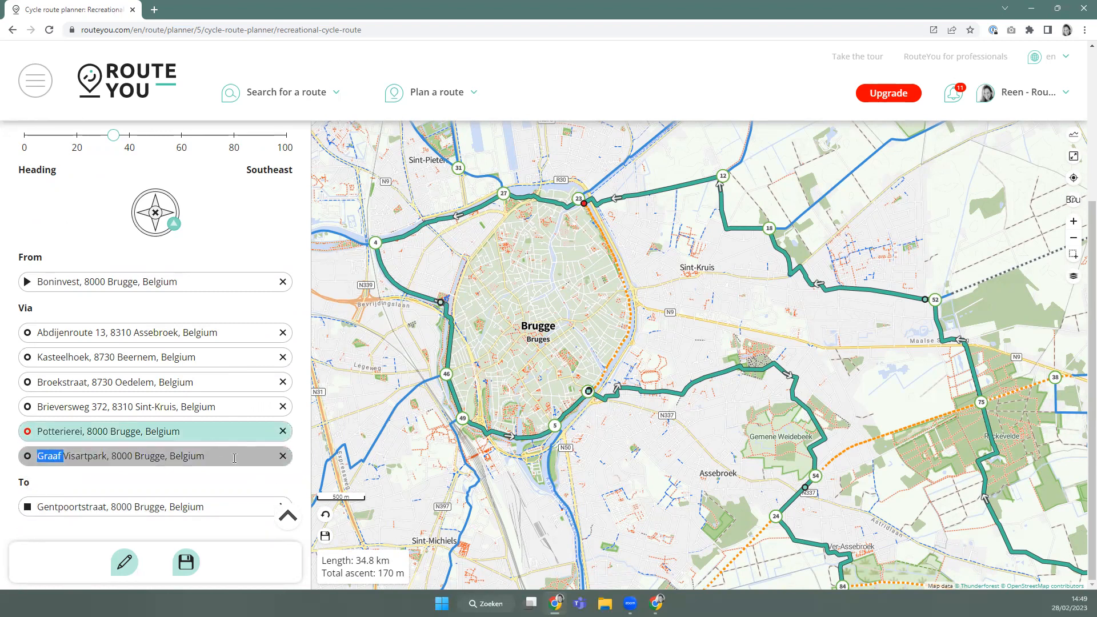
pyautogui.moveTo(228, 459); pyautogui.dragTo(35, 450)
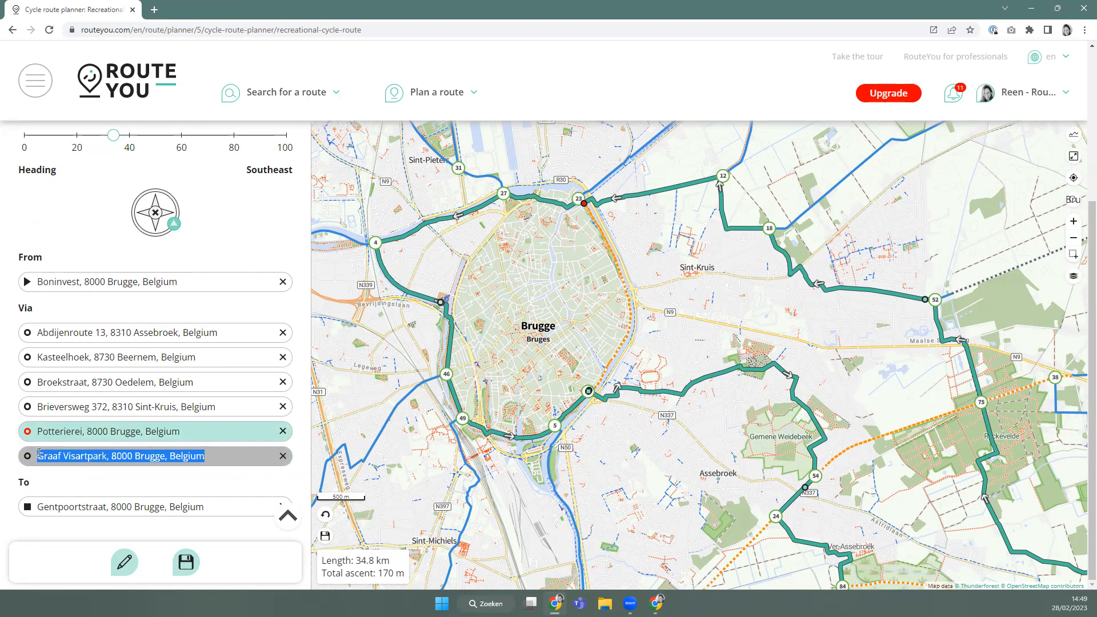
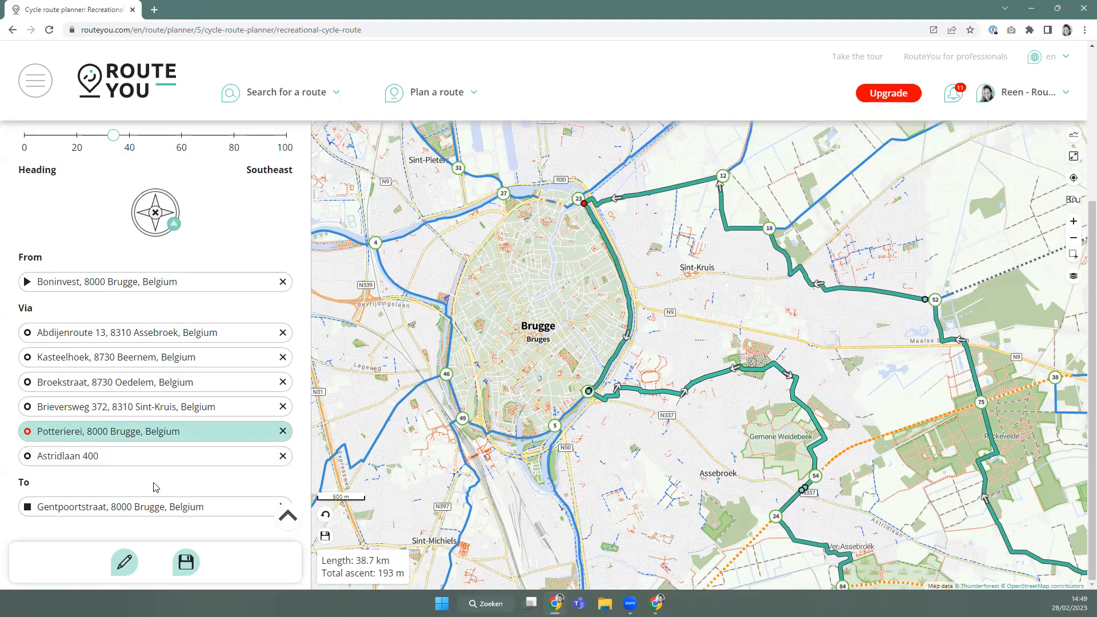
# Clear every point from the cycle route and start a brand-new empty route plan.
pyautogui.click(125, 567)
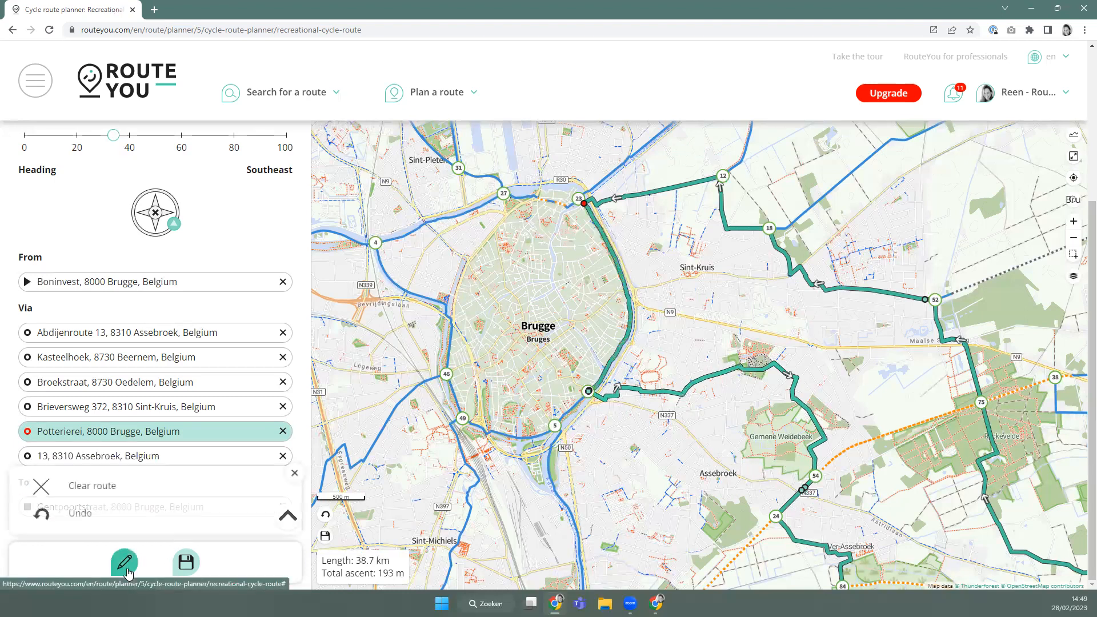
pyautogui.click(110, 493)
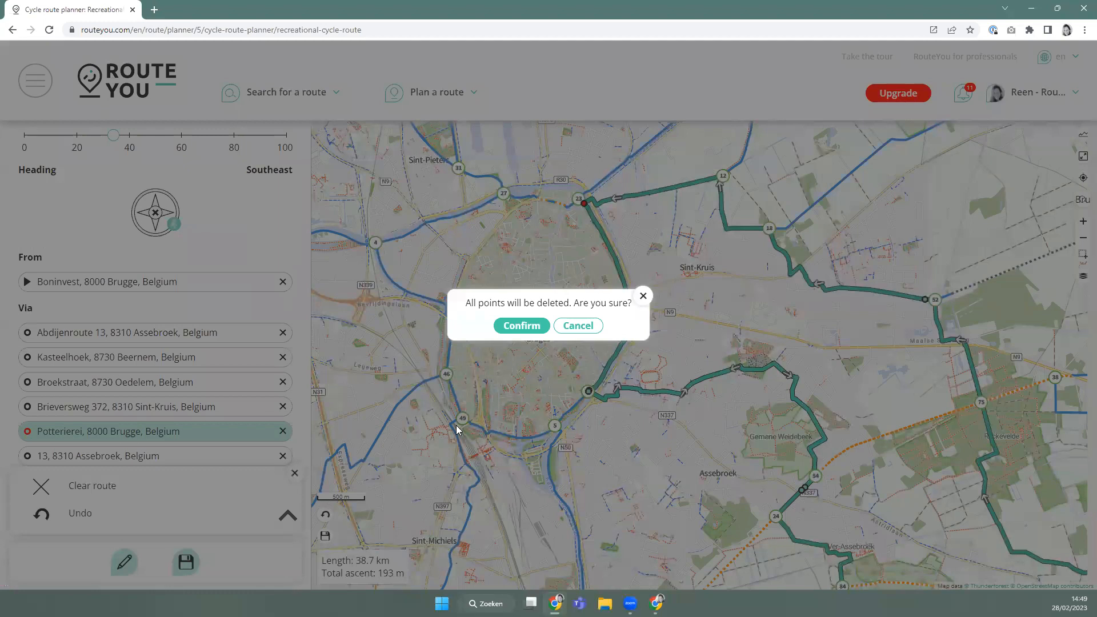
pyautogui.click(532, 324)
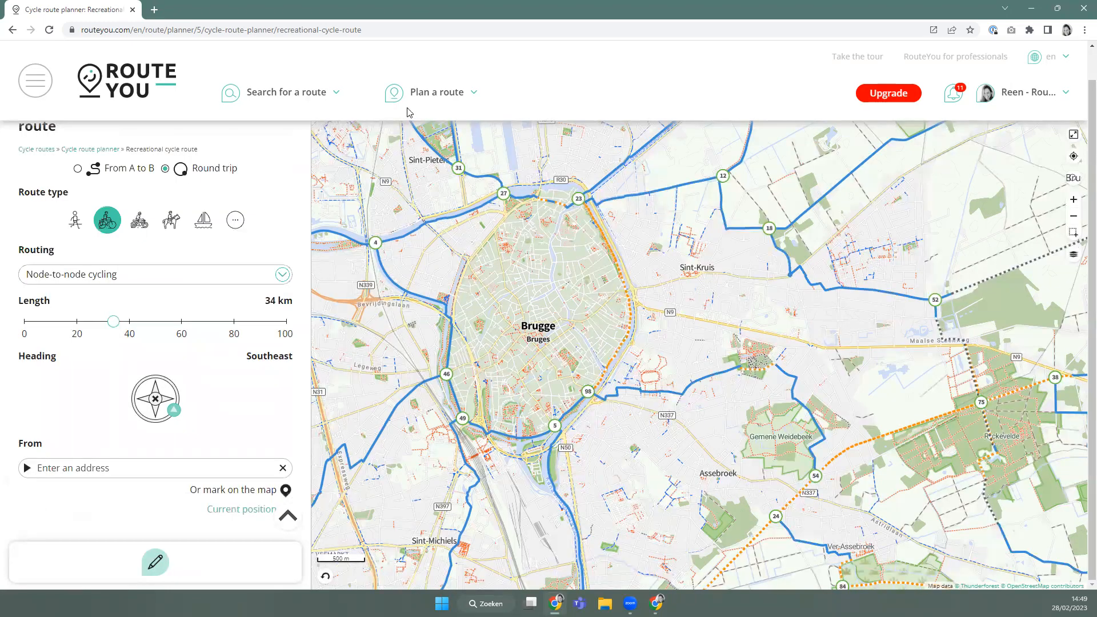
pyautogui.moveTo(410, 114)
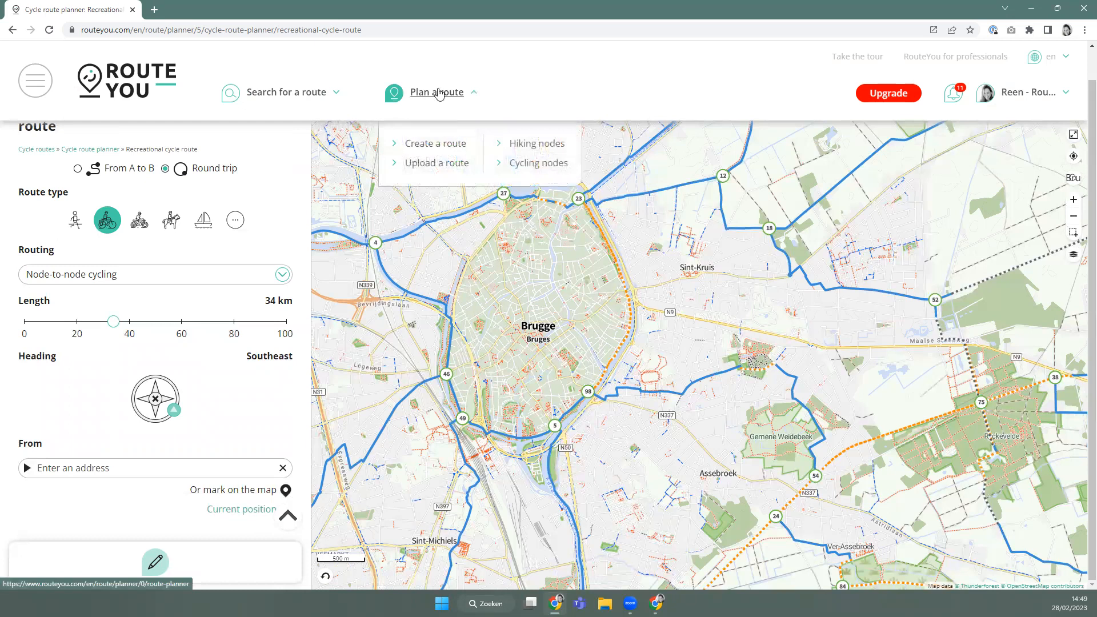
pyautogui.click(430, 146)
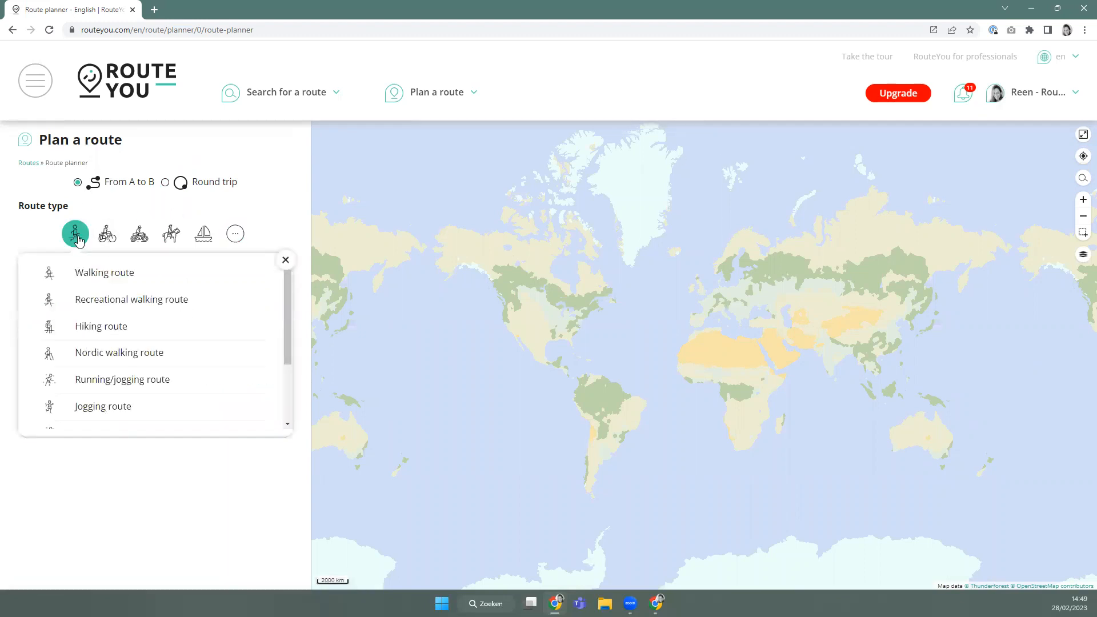
# Set the route type to Walking route and confirm Hiking - nicest routing.
pyautogui.click(81, 290)
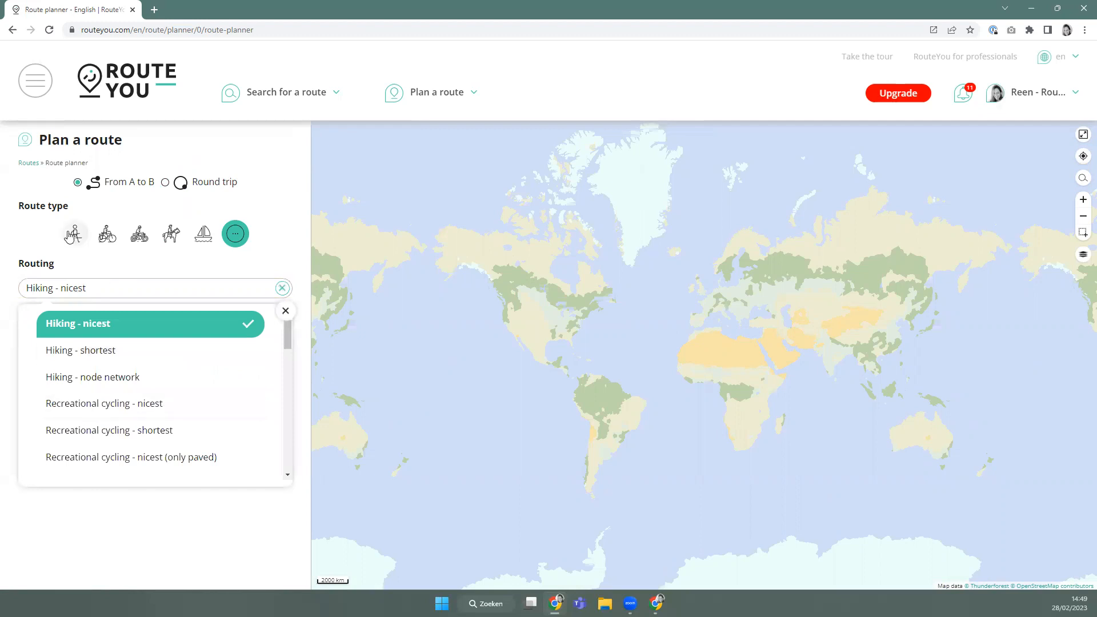
pyautogui.moveTo(81, 235)
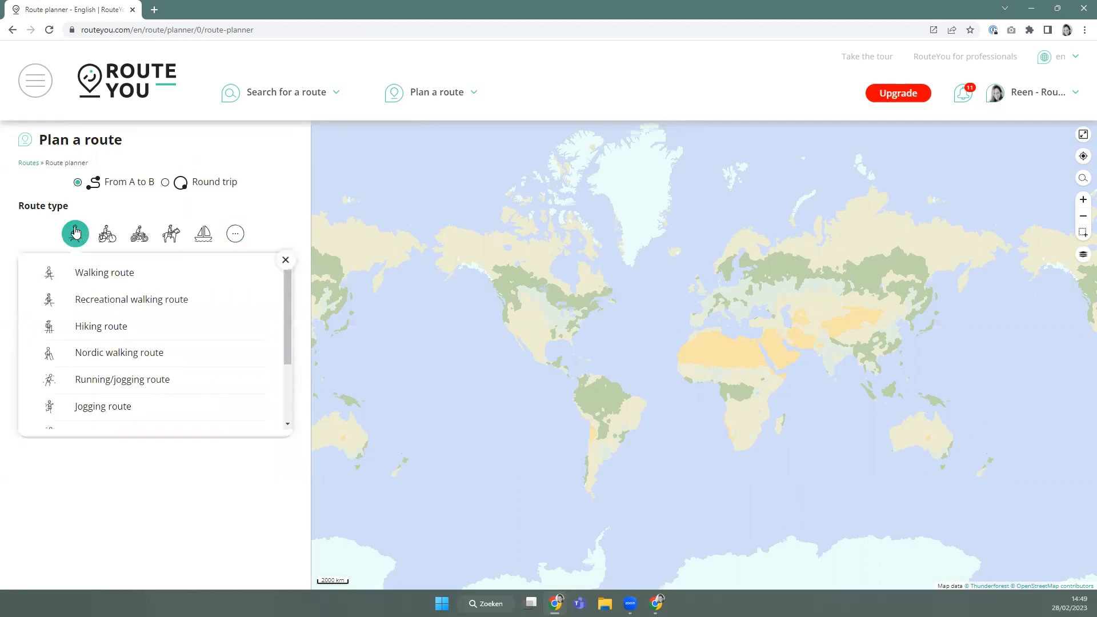
pyautogui.click(100, 273)
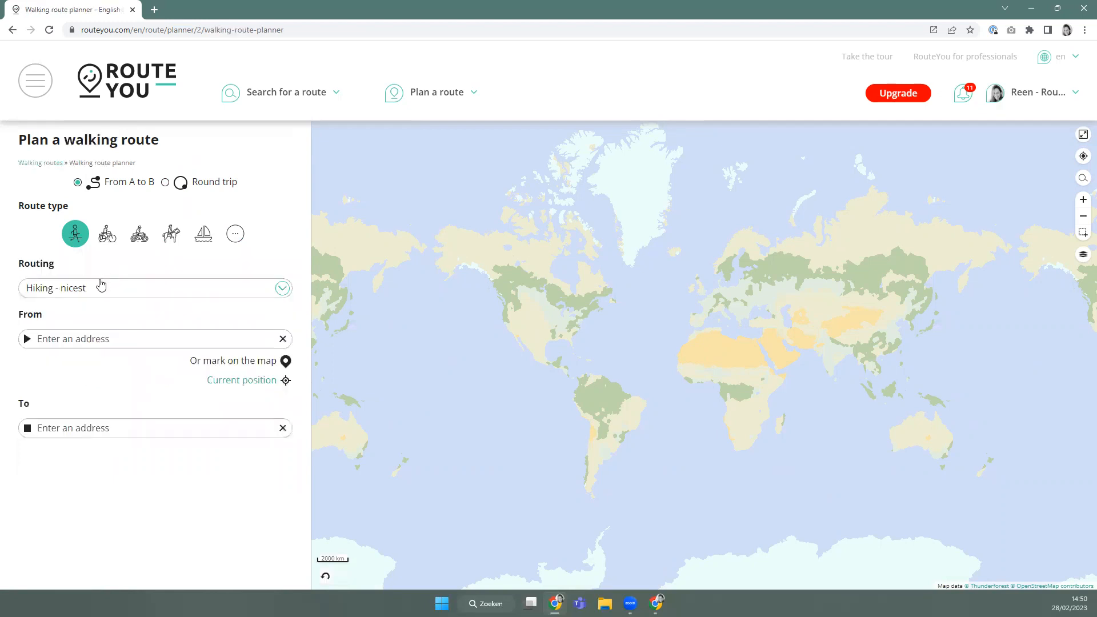
pyautogui.click(74, 294)
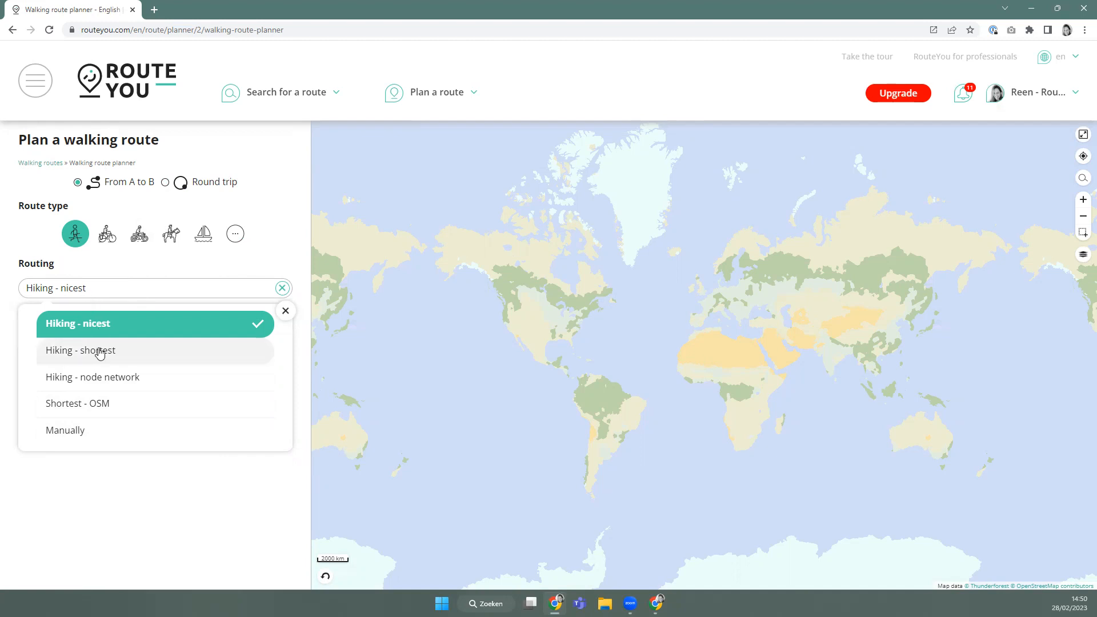
pyautogui.scroll(6, 711, 298)
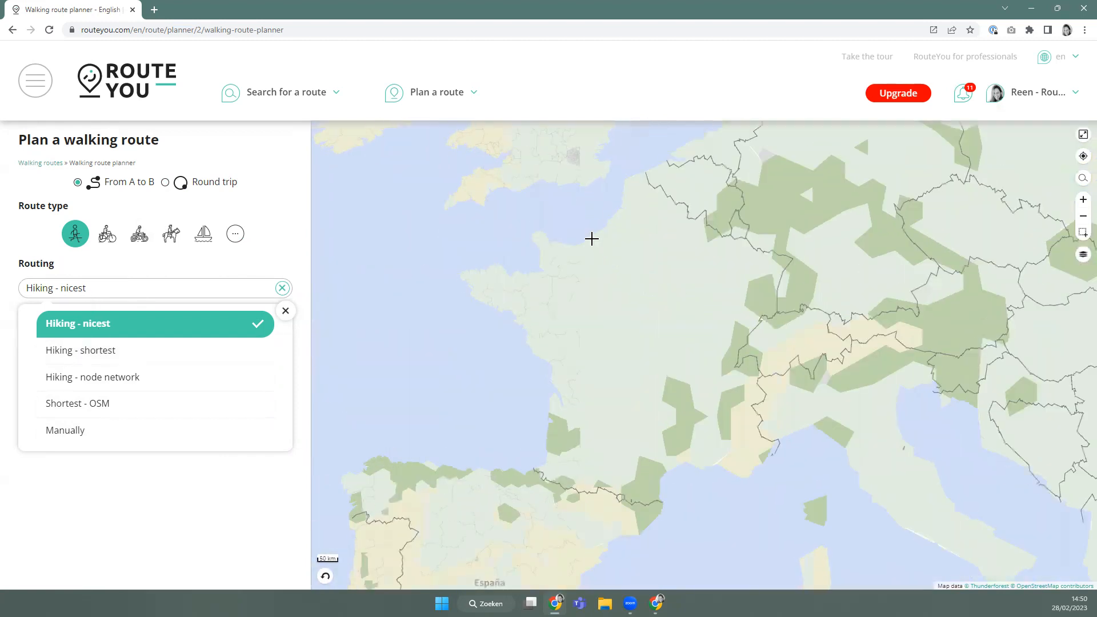
pyautogui.scroll(3, 591, 239)
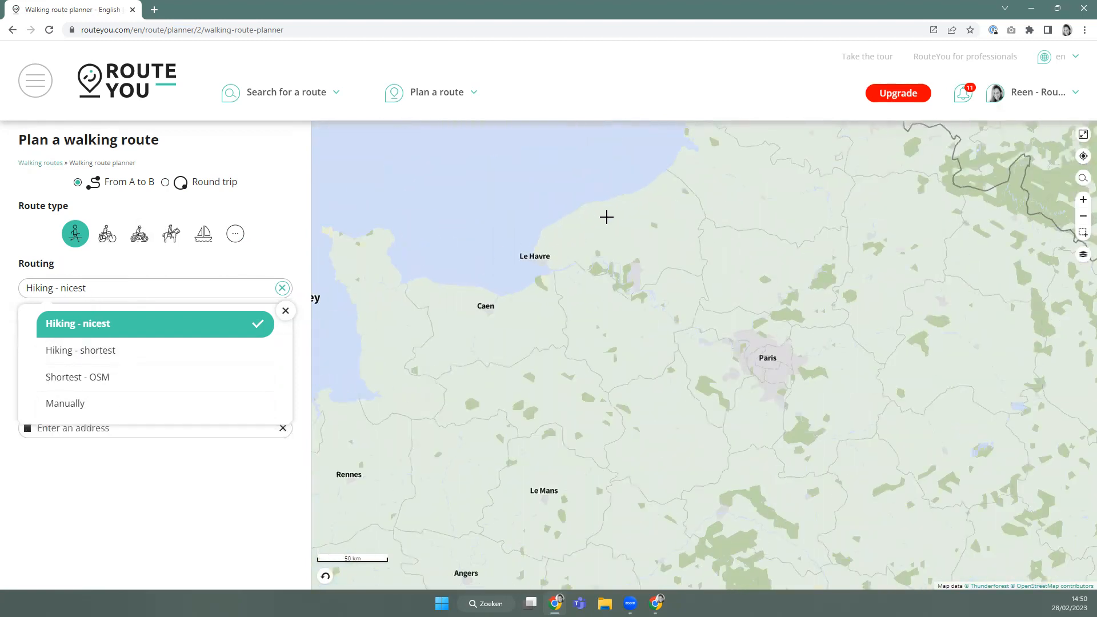
# Zoom the map to Boulogne-sur-Mer and place the route start at Rue des Moulins.
pyautogui.moveTo(607, 217); pyautogui.dragTo(560, 315)
pyautogui.scroll(4, 578, 370)
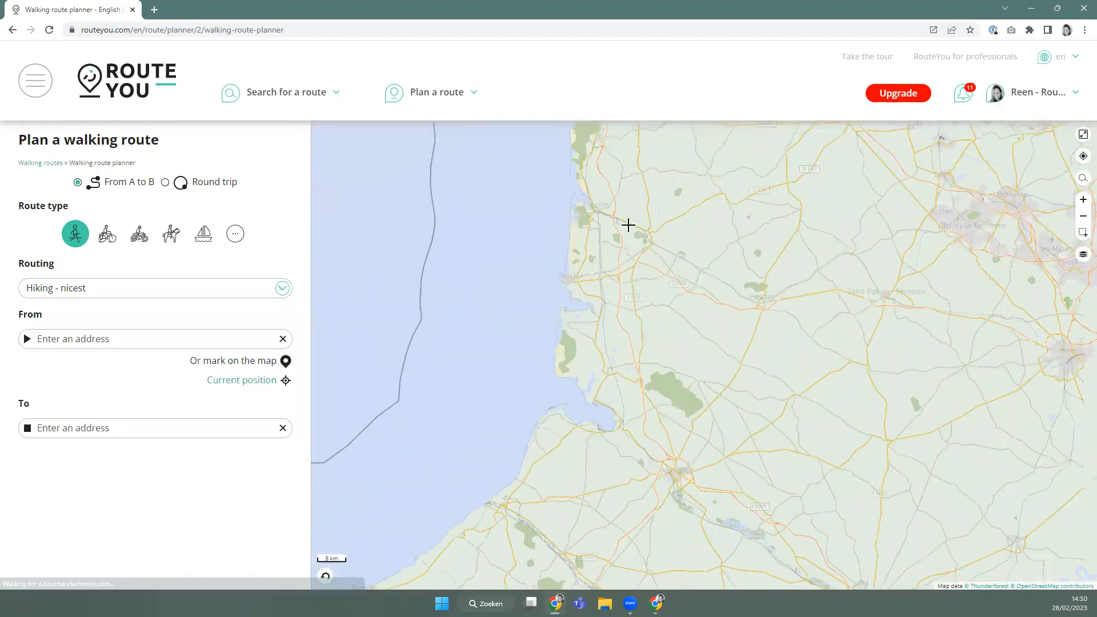
pyautogui.moveTo(628, 225); pyautogui.dragTo(597, 430)
pyautogui.scroll(2, 566, 299)
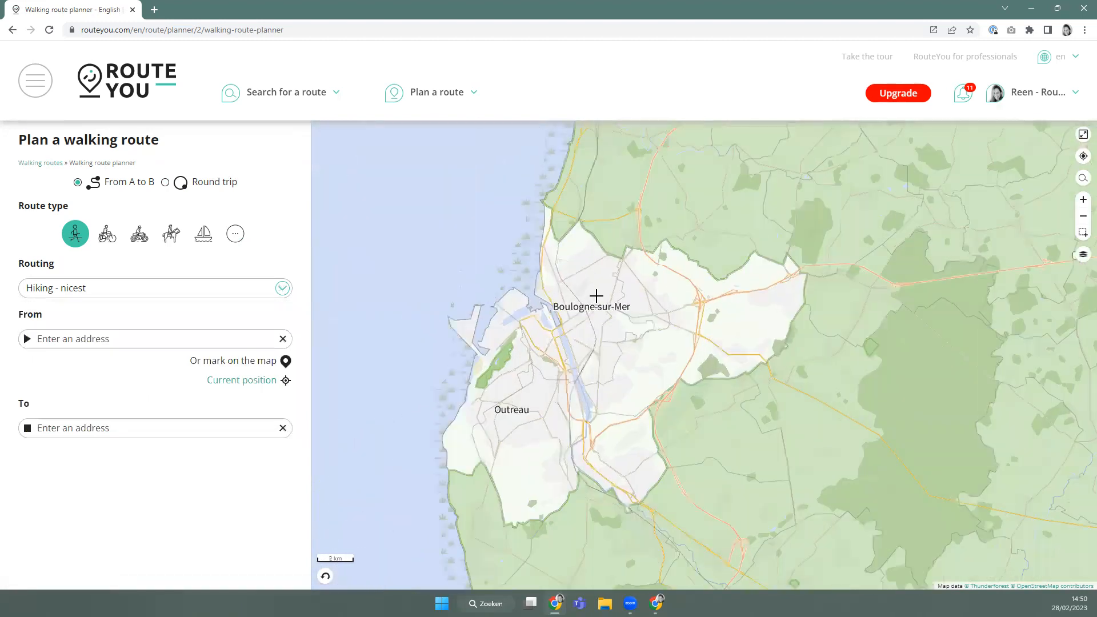
pyautogui.scroll(2, 594, 329)
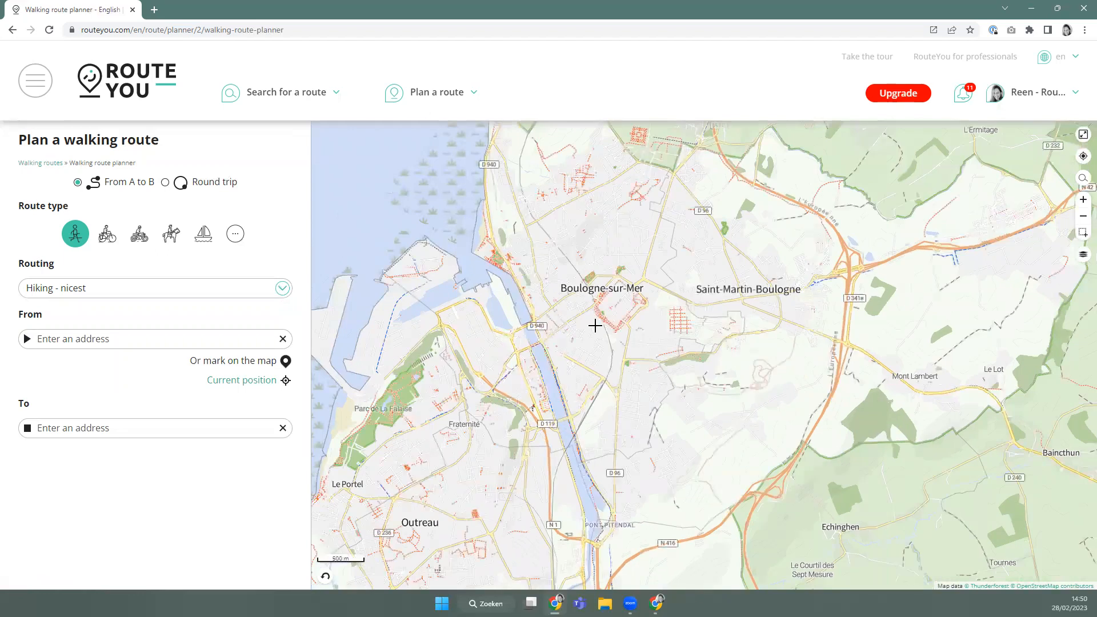
pyautogui.scroll(-2, 563, 331)
pyautogui.scroll(2, 571, 328)
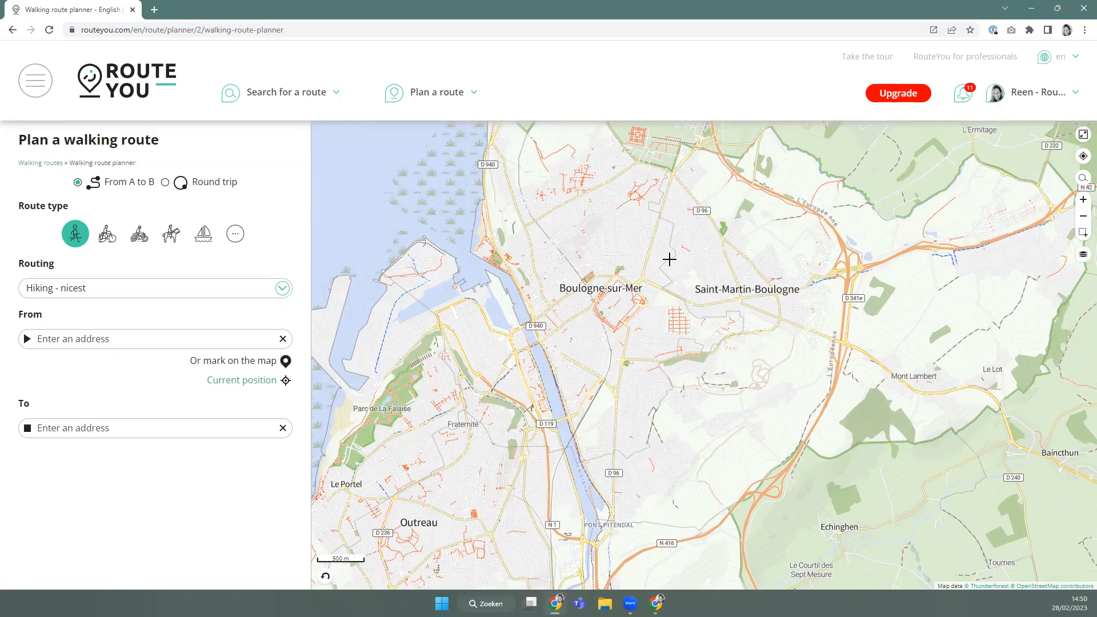
pyautogui.moveTo(668, 261); pyautogui.dragTo(623, 307)
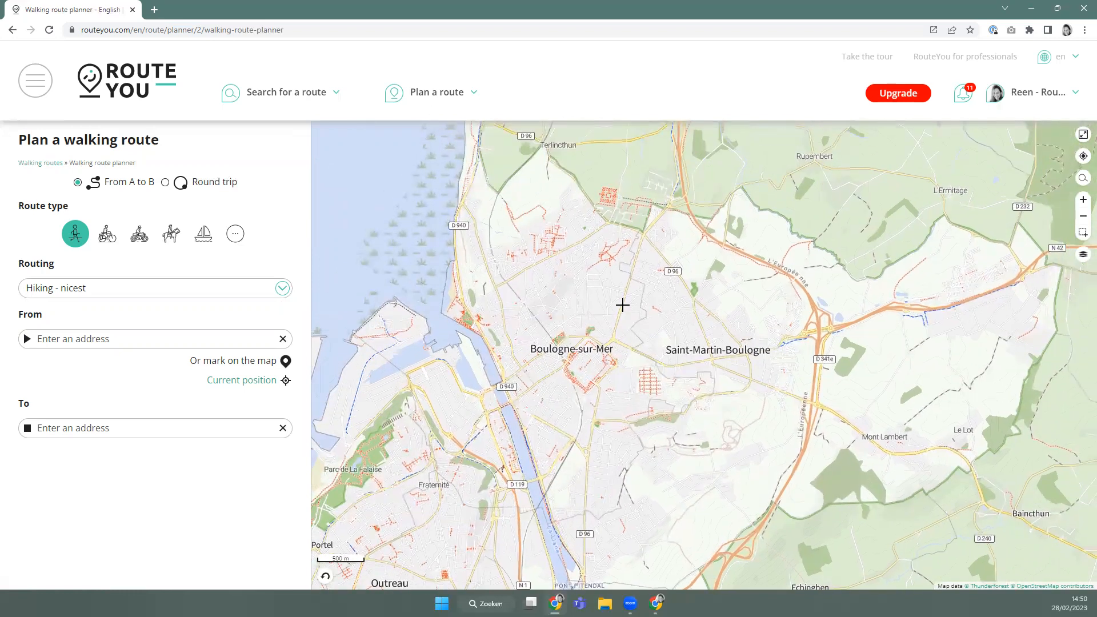
pyautogui.scroll(1, 634, 295)
pyautogui.scroll(2, 620, 290)
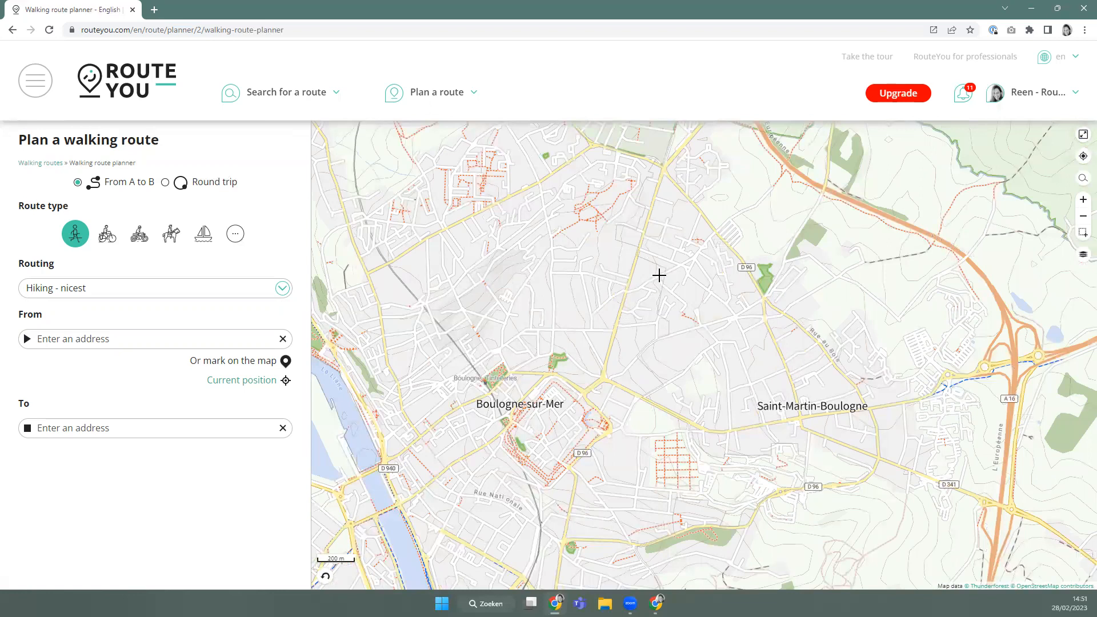
pyautogui.click(659, 276)
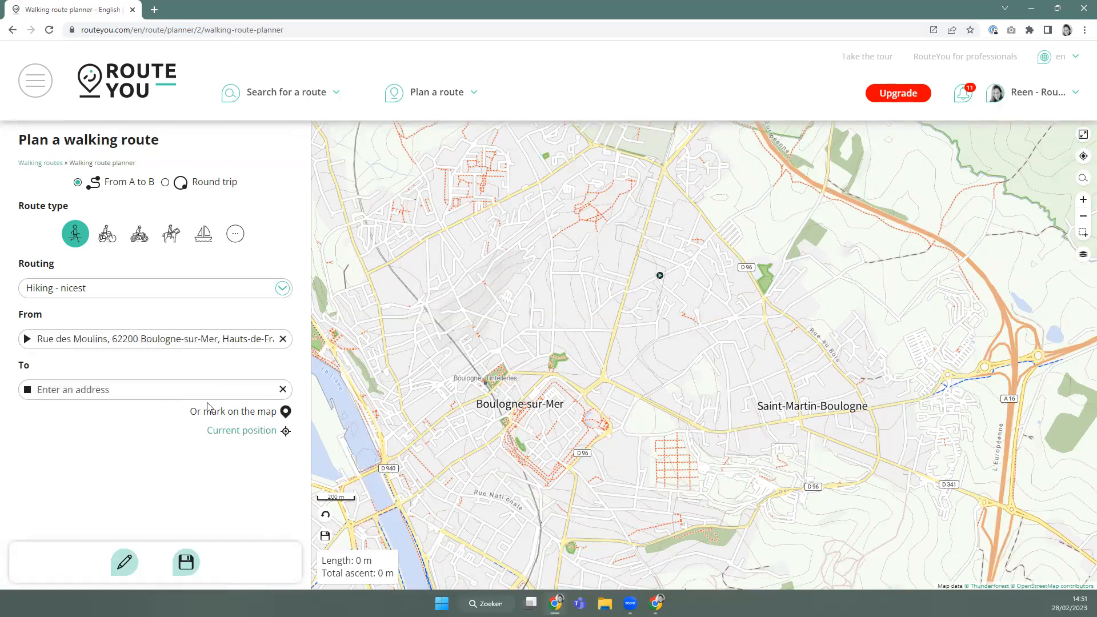
# Switch routing to Hiking - shortest and set the end point on the coast, giving 2.64 km.
pyautogui.click(96, 301)
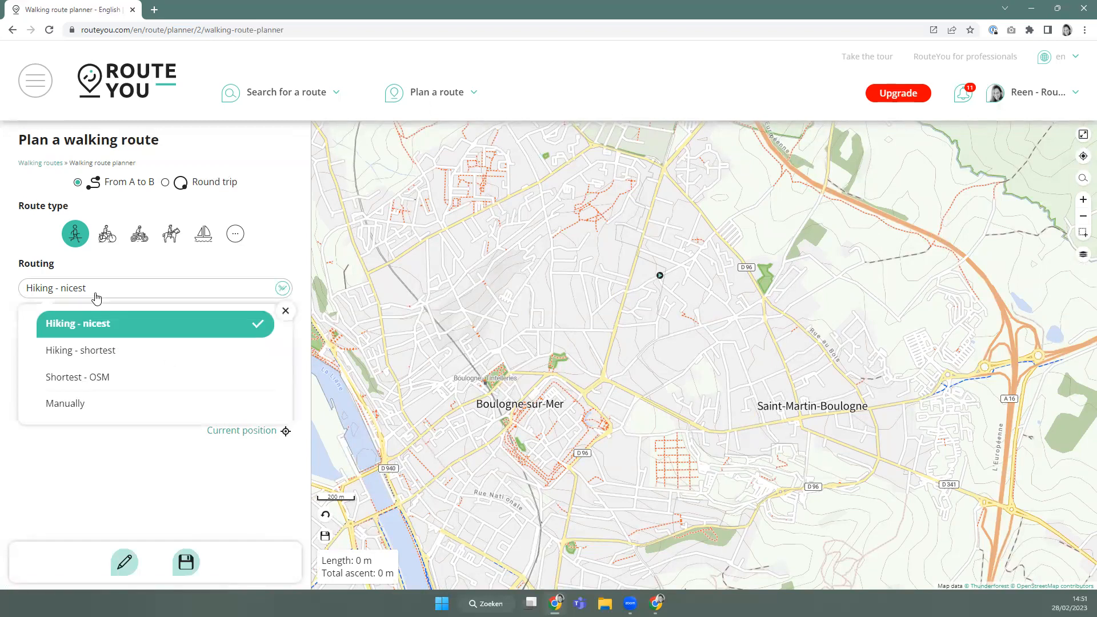
pyautogui.click(120, 363)
pyautogui.moveTo(399, 259); pyautogui.dragTo(553, 289)
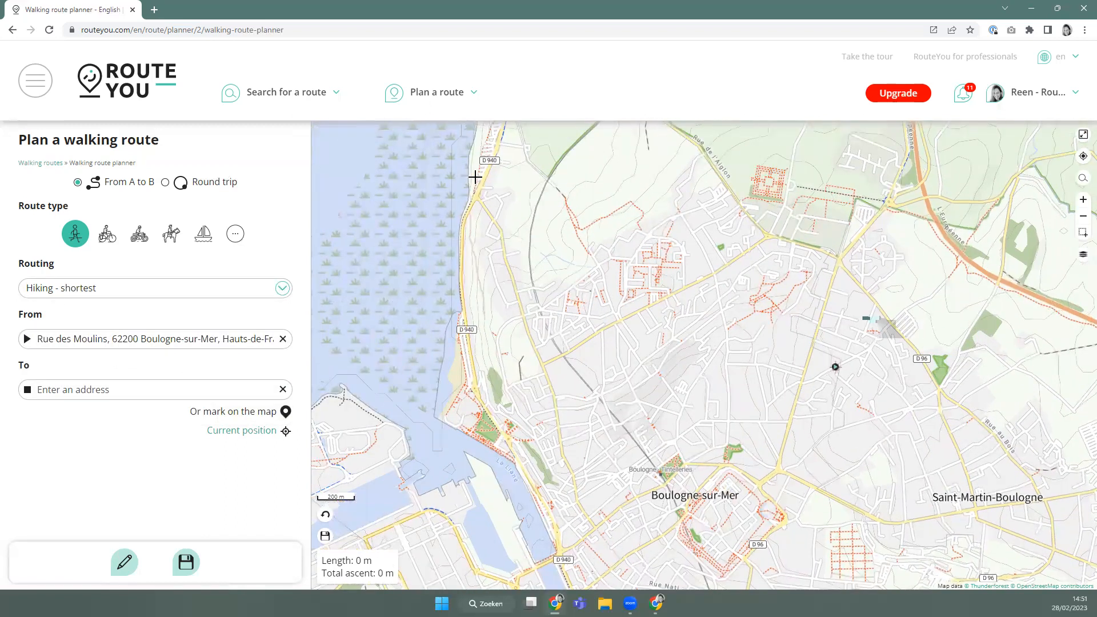
pyautogui.click(463, 362)
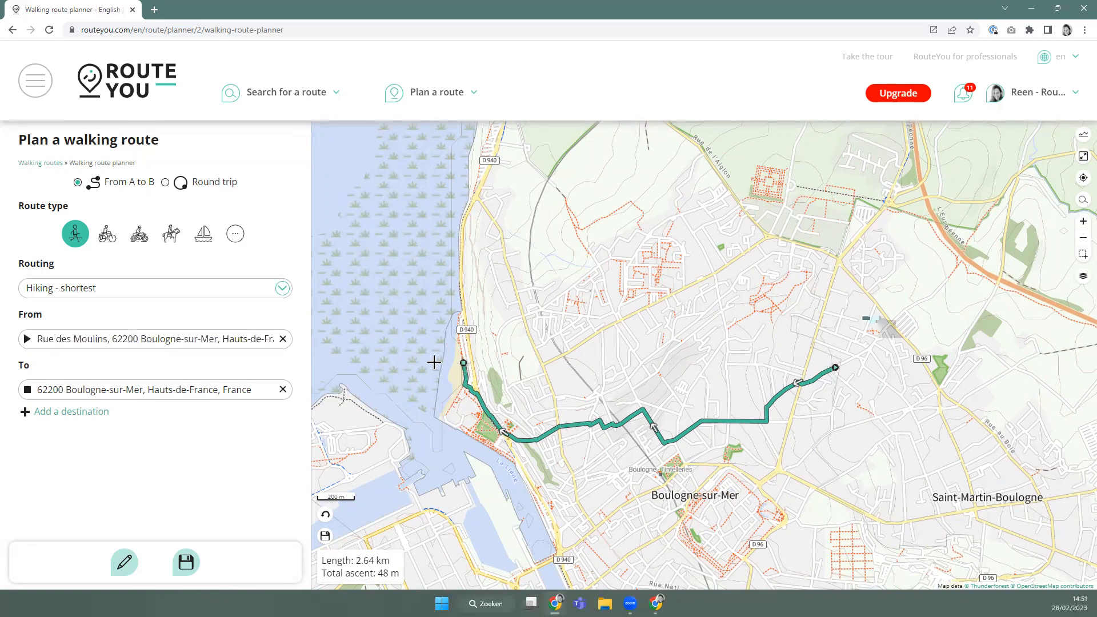
pyautogui.scroll(-4, 526, 297)
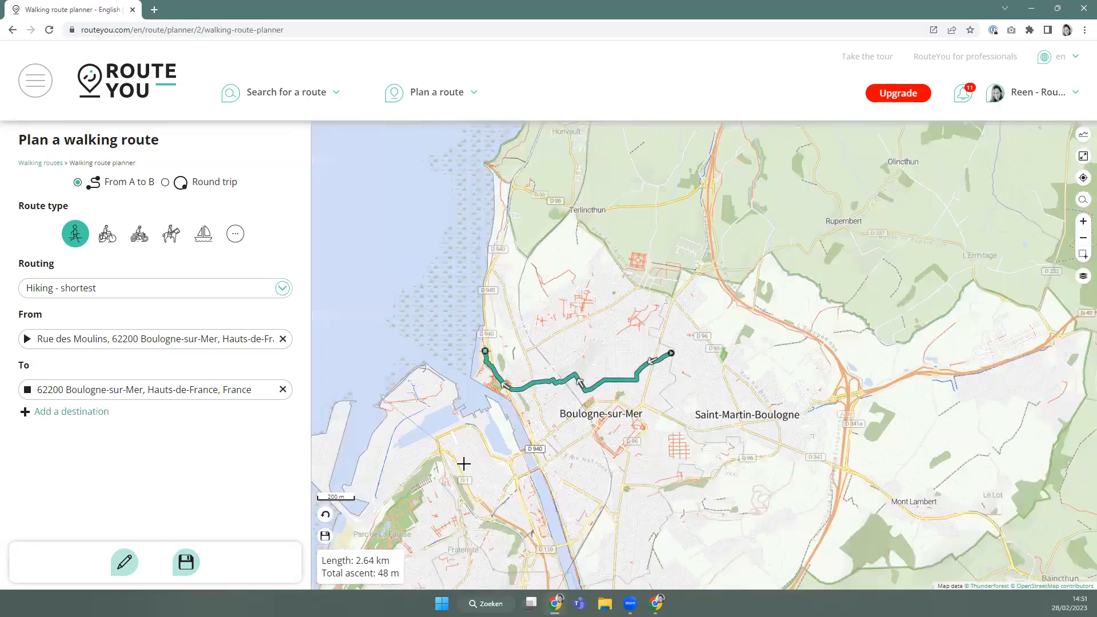
pyautogui.moveTo(515, 352); pyautogui.dragTo(503, 377)
pyautogui.scroll(-1, 502, 374)
pyautogui.scroll(1, 478, 306)
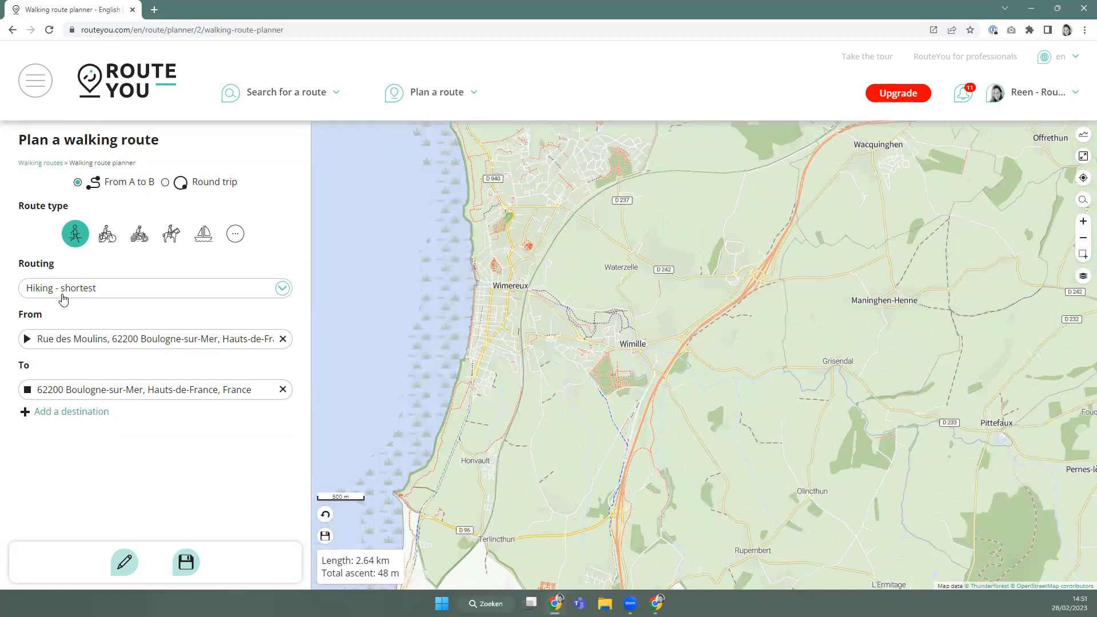
pyautogui.click(118, 298)
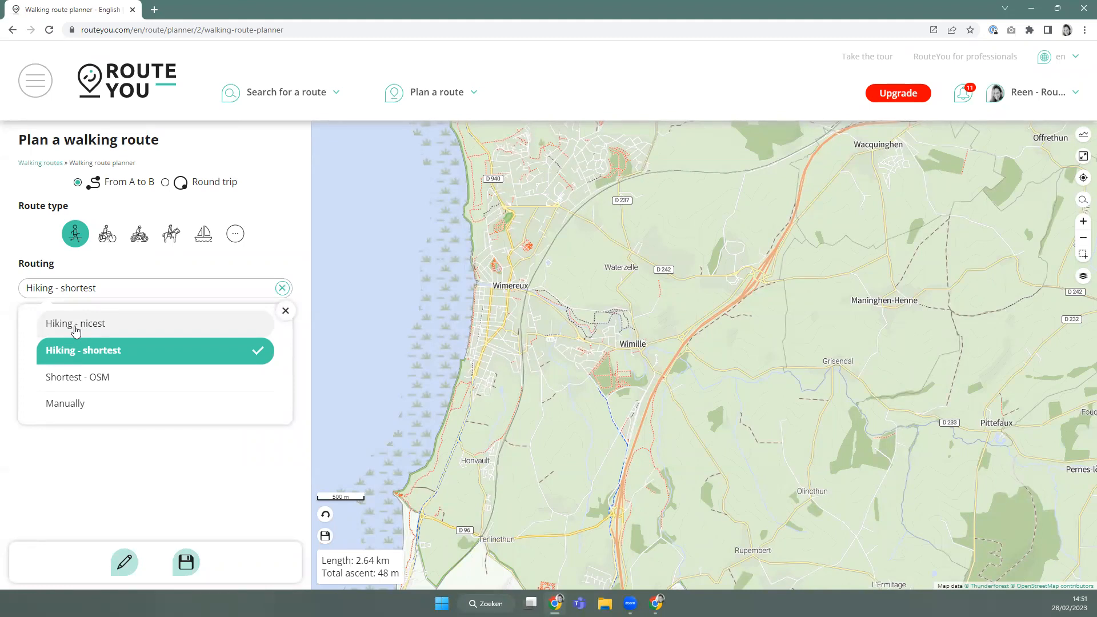
# Apply Hiking - nicest routing to the full route, keeping it at 2.64 km.
pyautogui.click(76, 331)
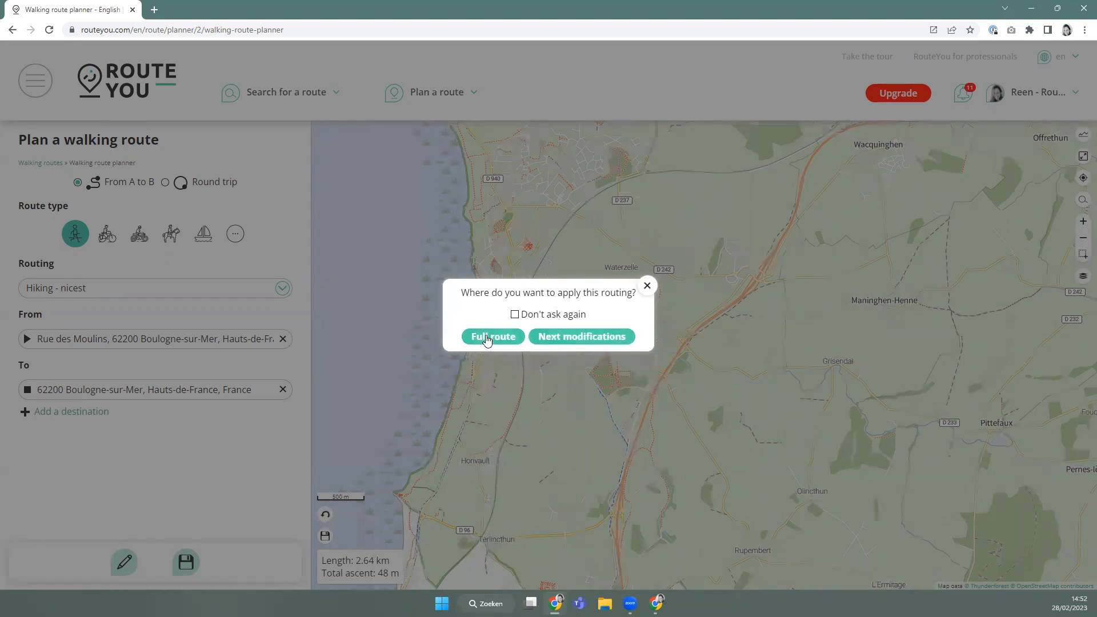
pyautogui.click(595, 339)
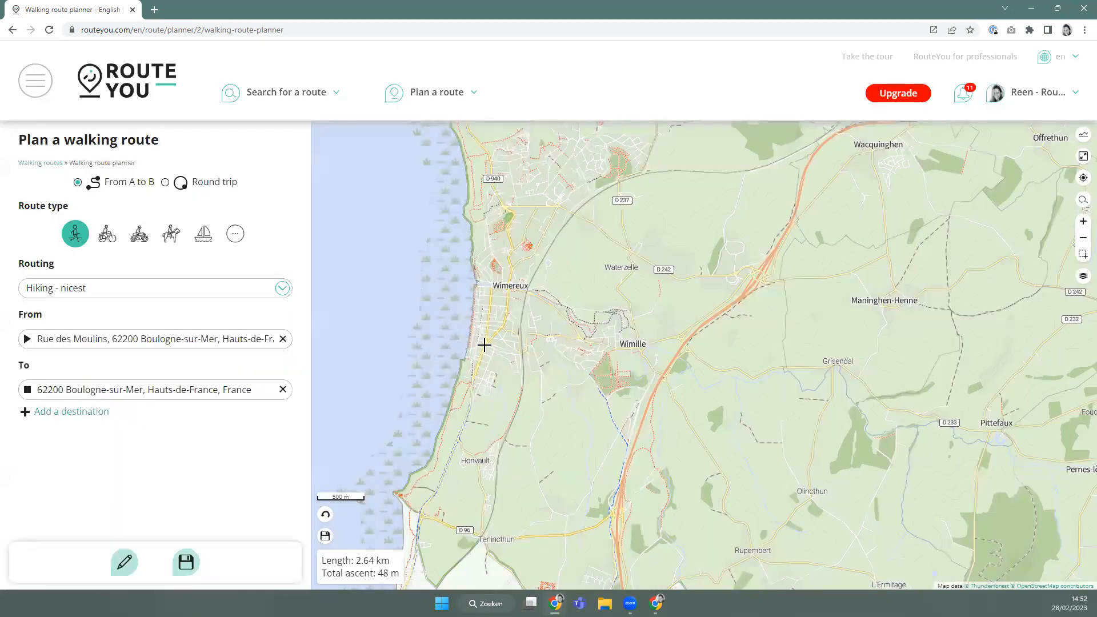
# Extend the route north along the coast to Rue Saint-Edouard in Wimereux, now 7.9 km.
pyautogui.scroll(5, 486, 343)
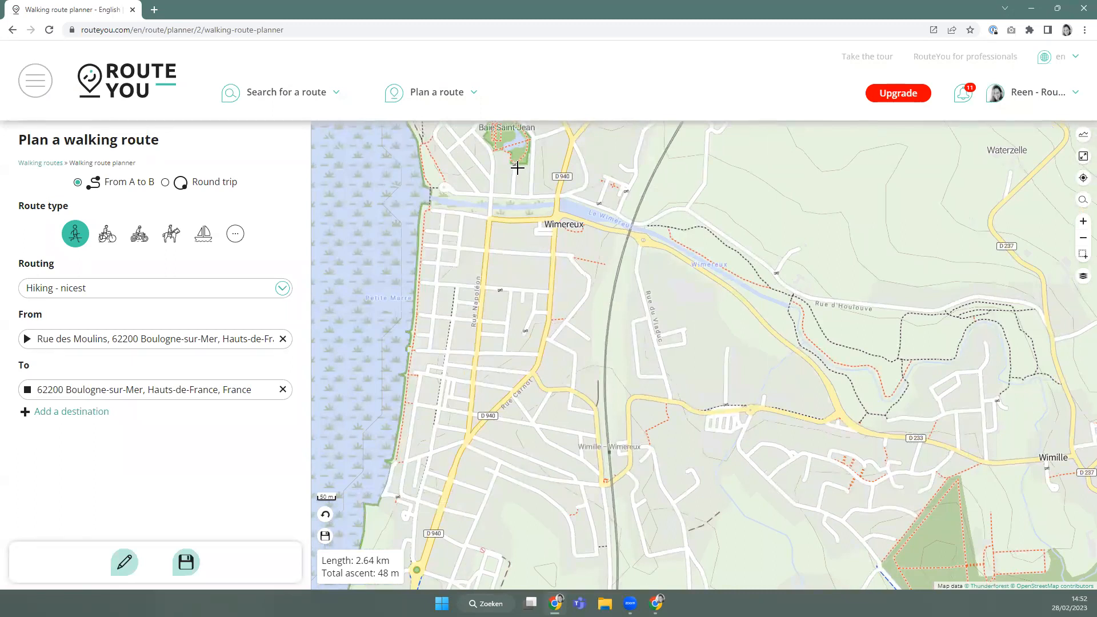
pyautogui.moveTo(518, 142); pyautogui.dragTo(507, 245)
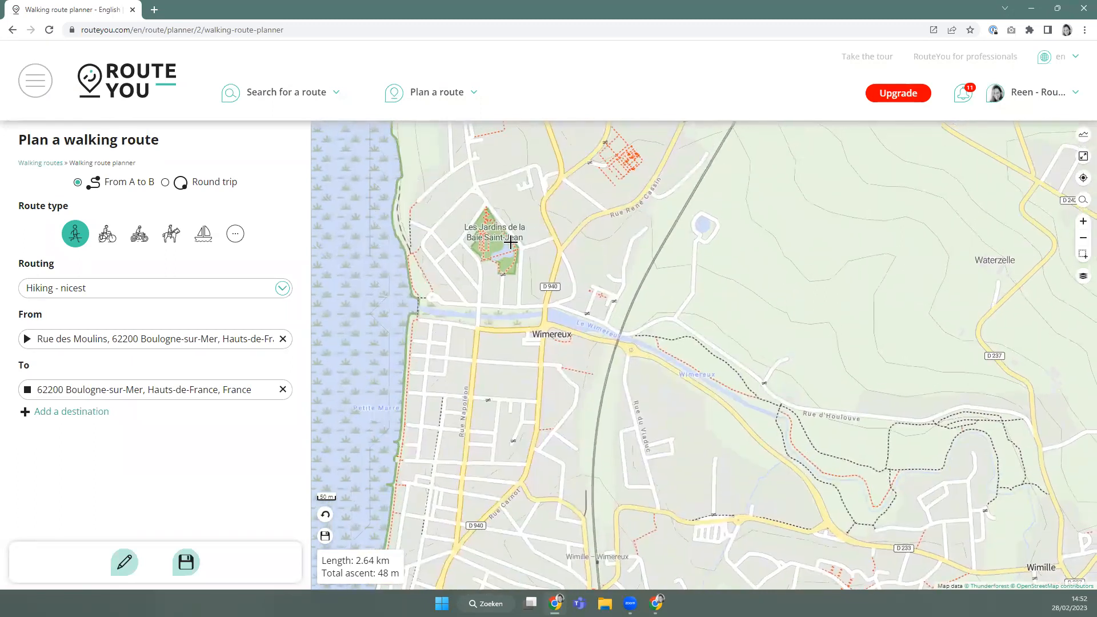
pyautogui.click(501, 275)
pyautogui.scroll(-3, 483, 327)
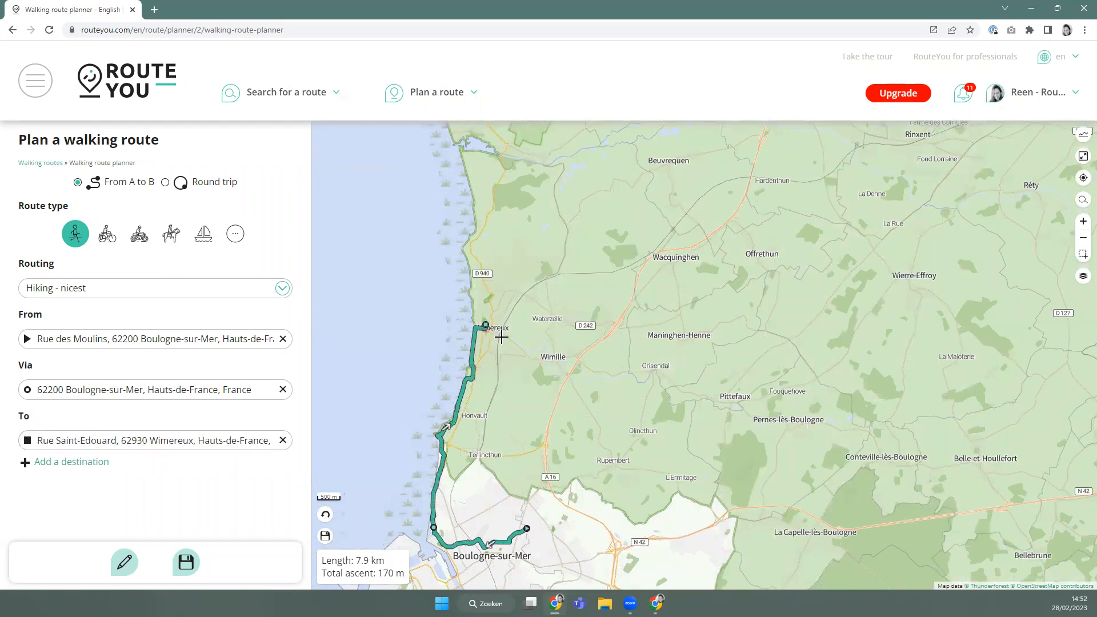
pyautogui.scroll(2, 497, 337)
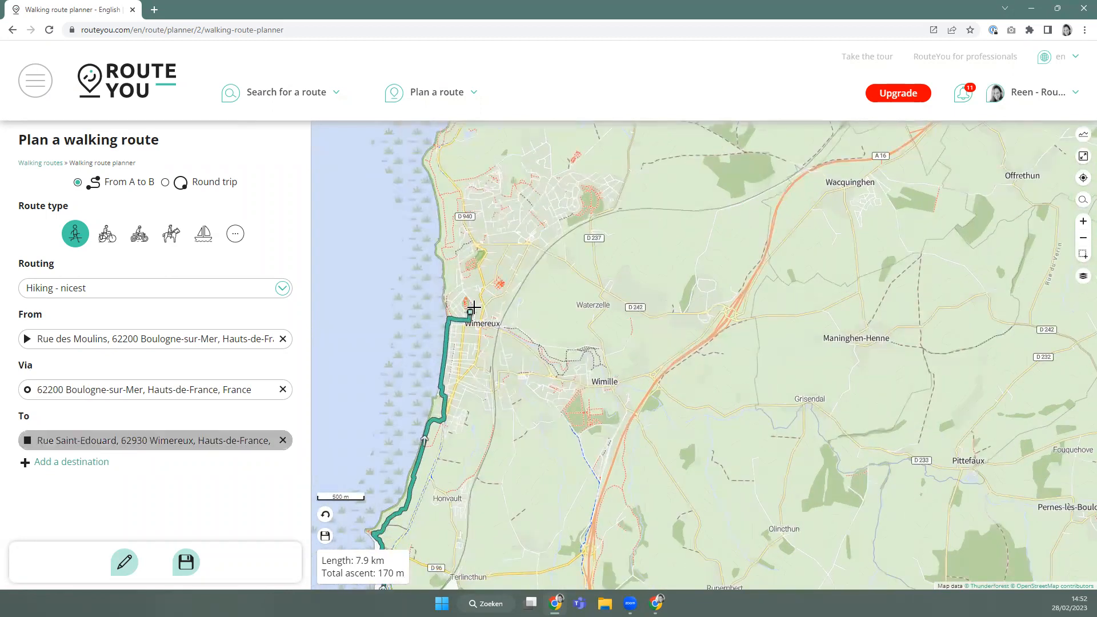
pyautogui.scroll(1, 477, 311)
pyautogui.scroll(2, 512, 407)
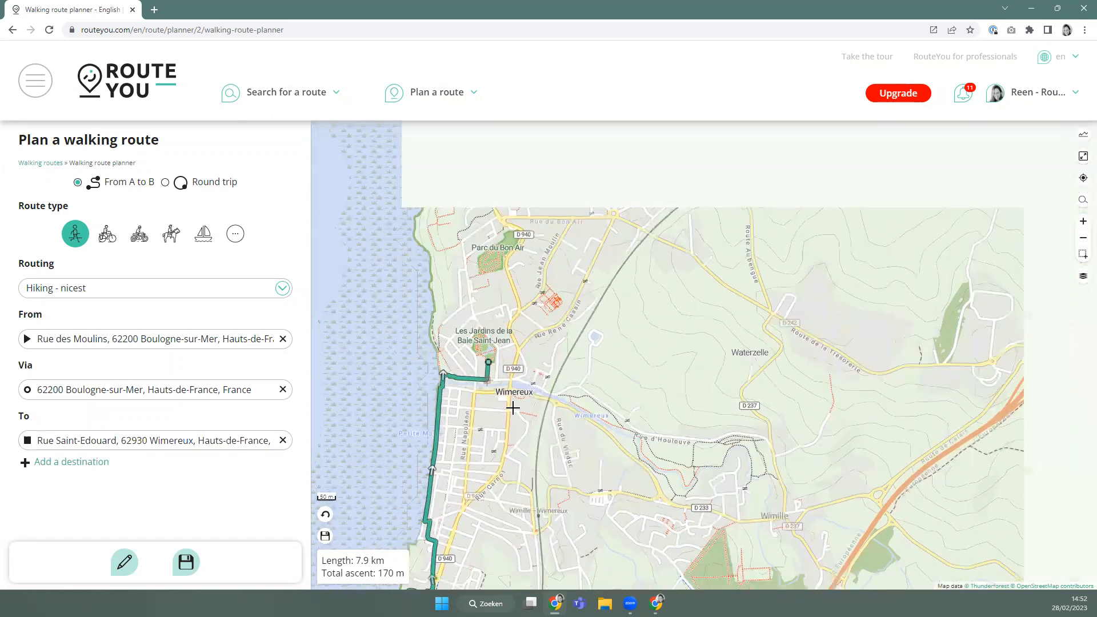
pyautogui.scroll(-1, 513, 407)
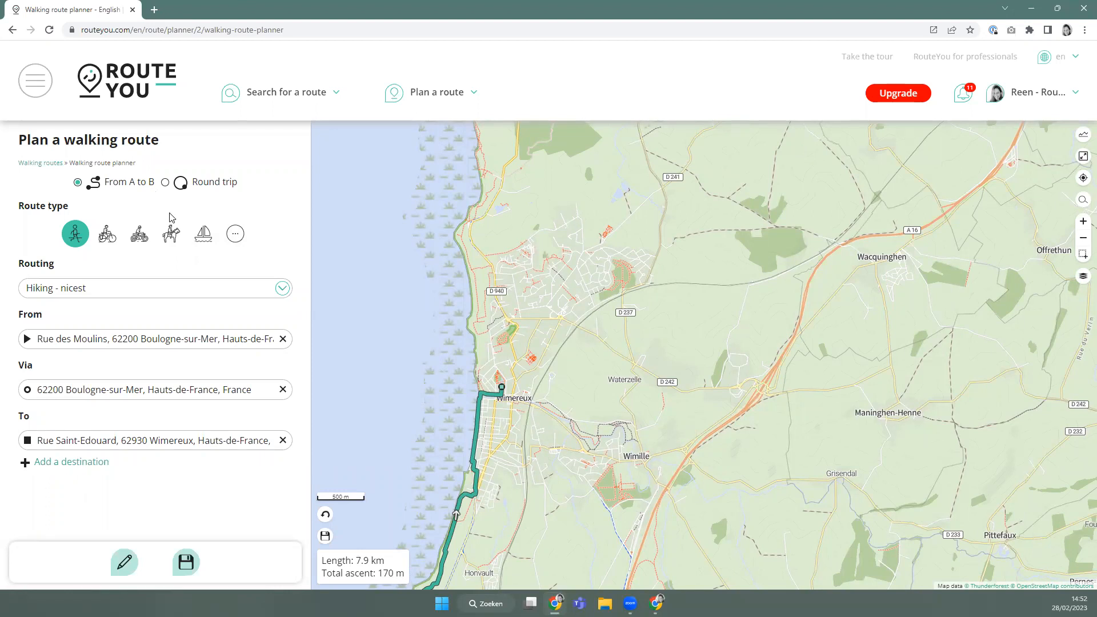
pyautogui.moveTo(603, 475); pyautogui.dragTo(581, 376)
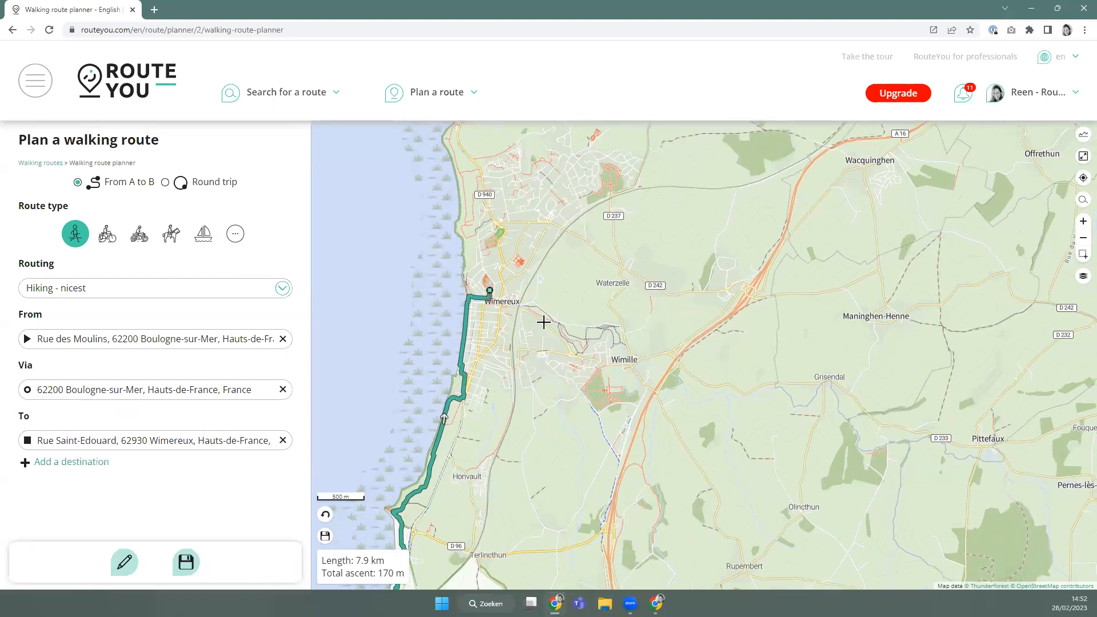
pyautogui.scroll(2, 516, 341)
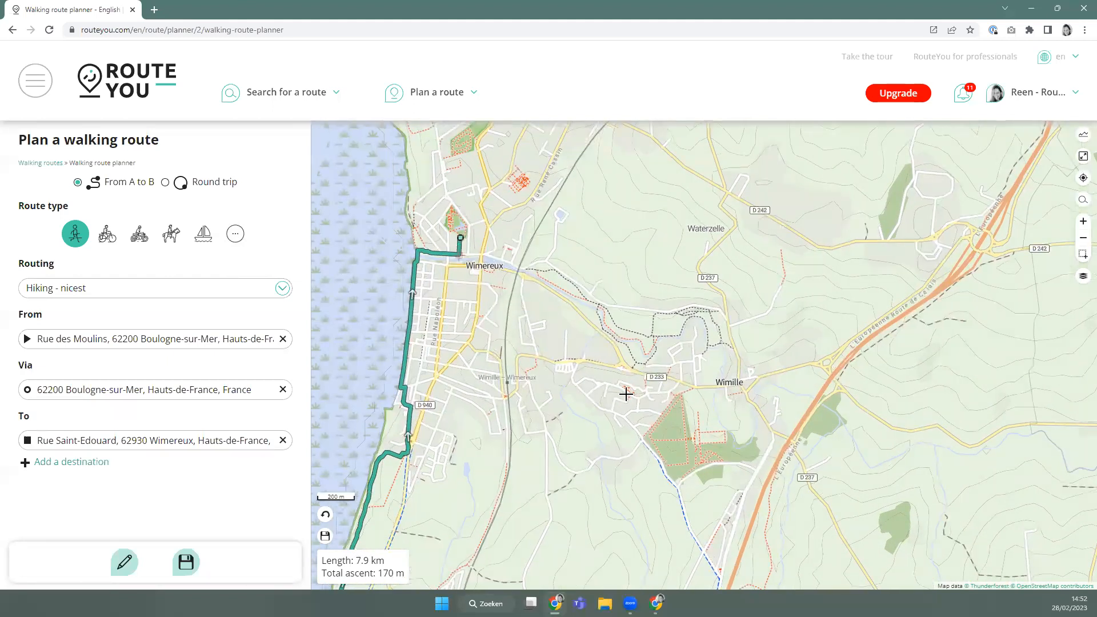
# Add route points near Wimille, at Route de la Vallée and at Sentier des Moulins.
pyautogui.click(660, 460)
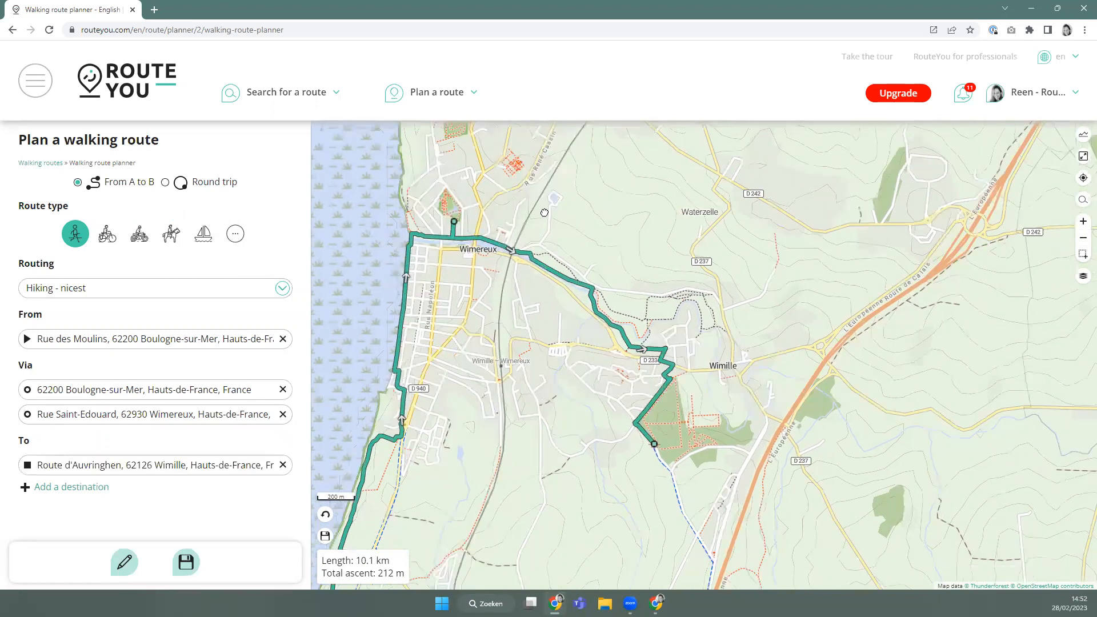
pyautogui.moveTo(544, 212); pyautogui.dragTo(528, 165)
pyautogui.moveTo(677, 414); pyautogui.dragTo(659, 292)
pyautogui.moveTo(670, 443); pyautogui.dragTo(740, 391)
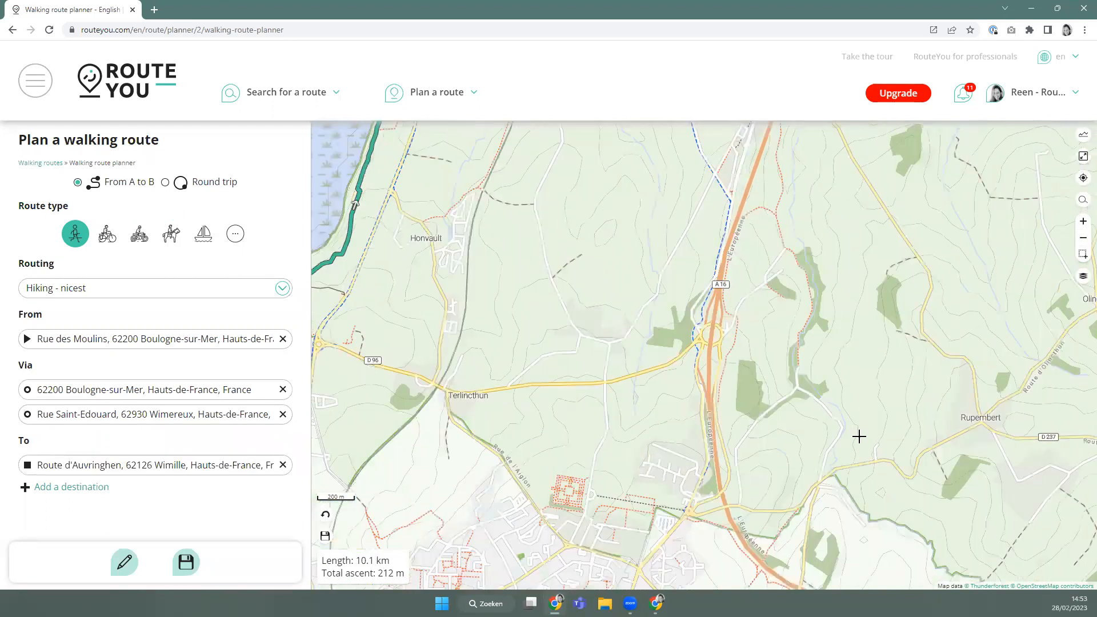
pyautogui.moveTo(782, 534); pyautogui.dragTo(823, 417)
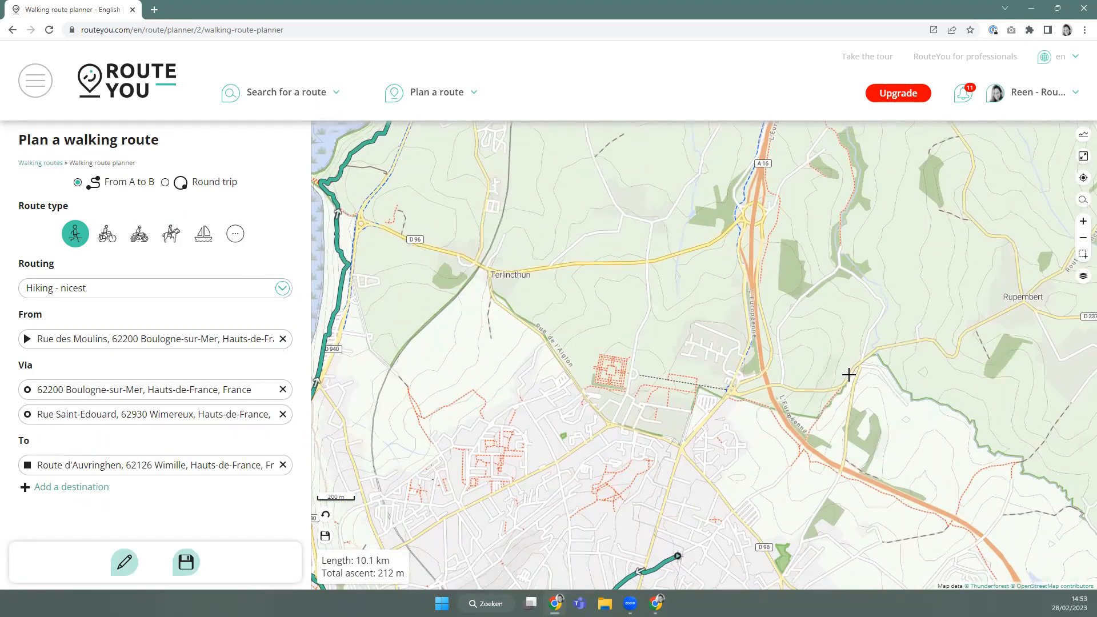
pyautogui.click(849, 374)
pyautogui.moveTo(667, 430); pyautogui.dragTo(592, 354)
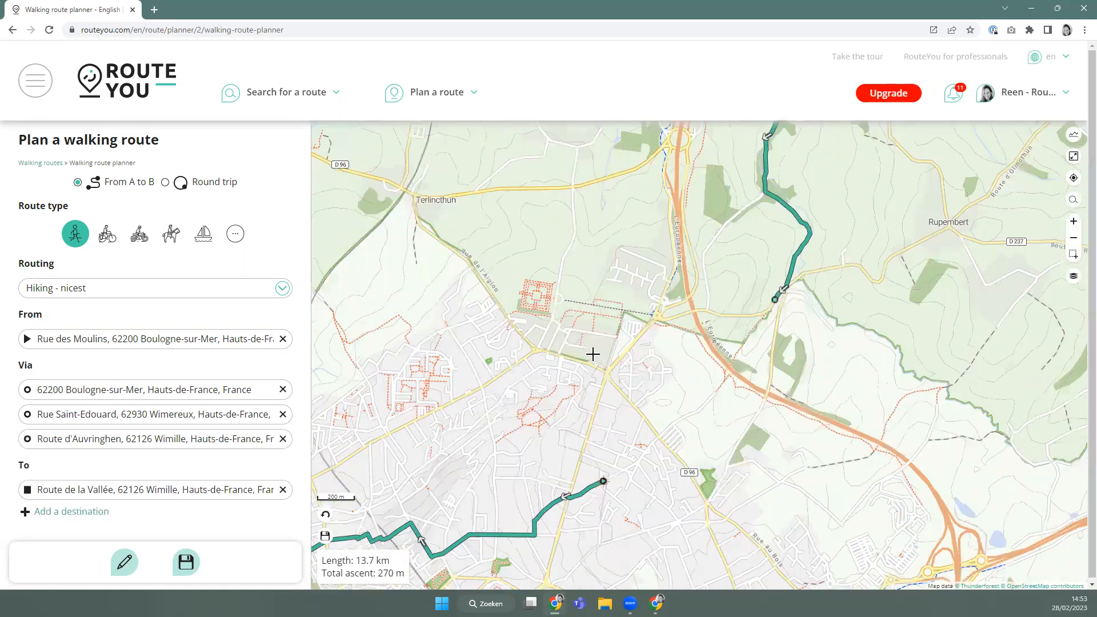
pyautogui.click(593, 355)
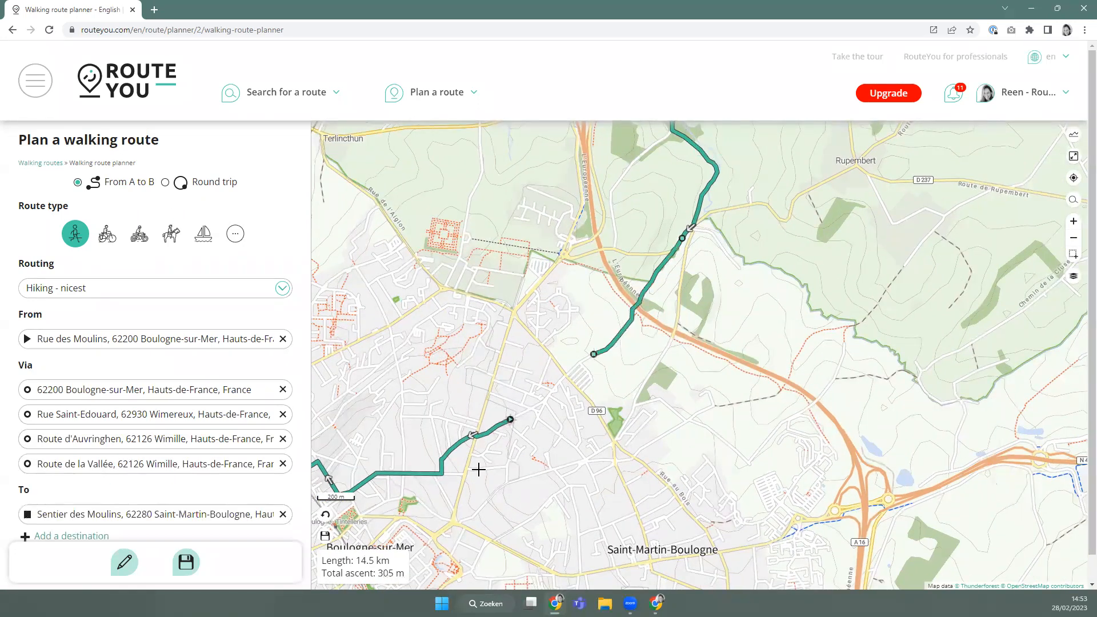
pyautogui.scroll(-1, 196, 518)
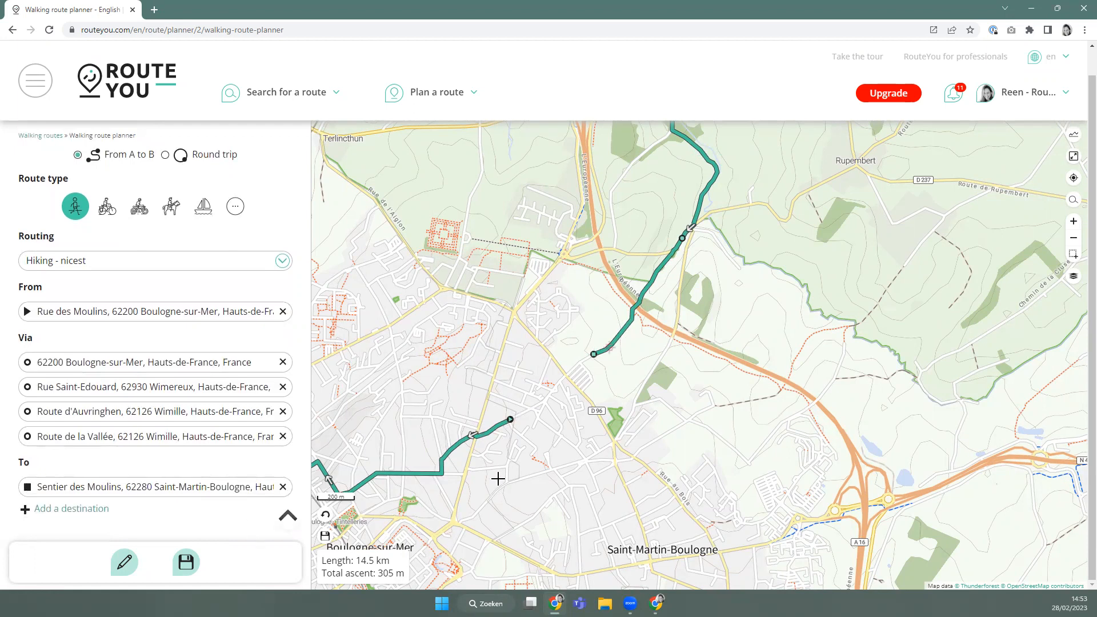
pyautogui.moveTo(755, 237); pyautogui.dragTo(717, 369)
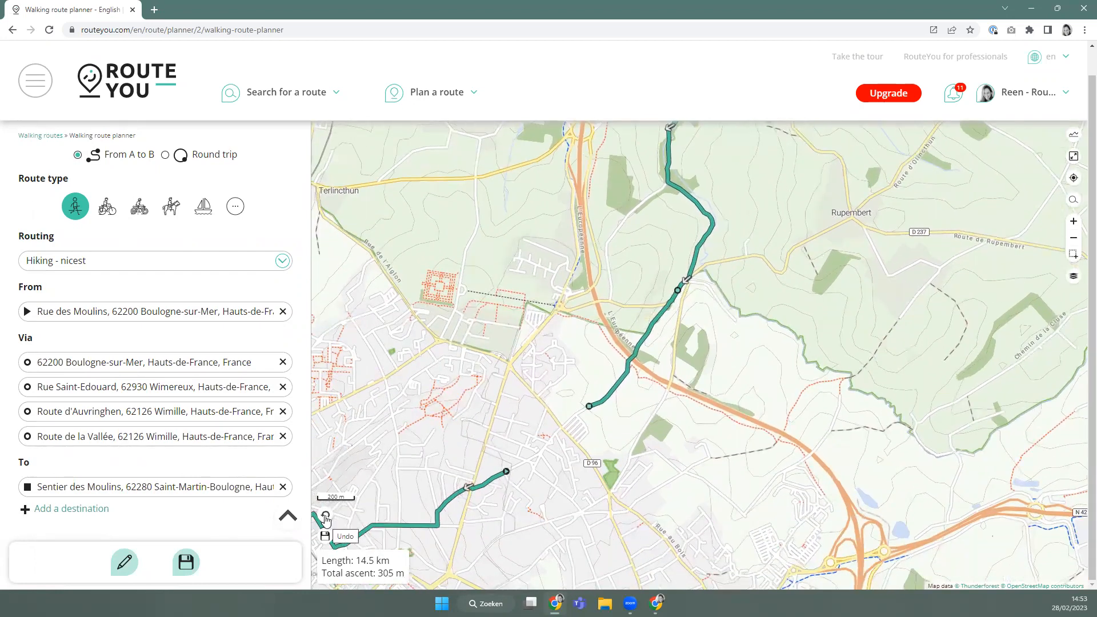
# Undo back to 10.1 km, then extend to Route du Chemin Vert for 12.5 km, 282 m ascent.
pyautogui.click(325, 515)
pyautogui.click(327, 502)
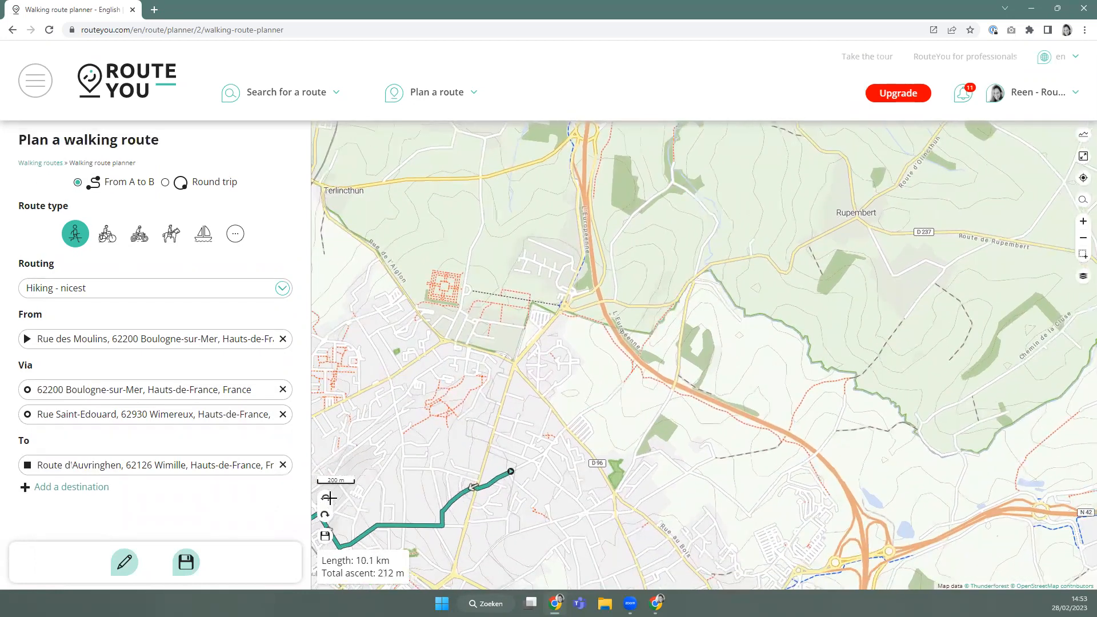
pyautogui.scroll(-2, 691, 356)
pyautogui.scroll(-2, 699, 258)
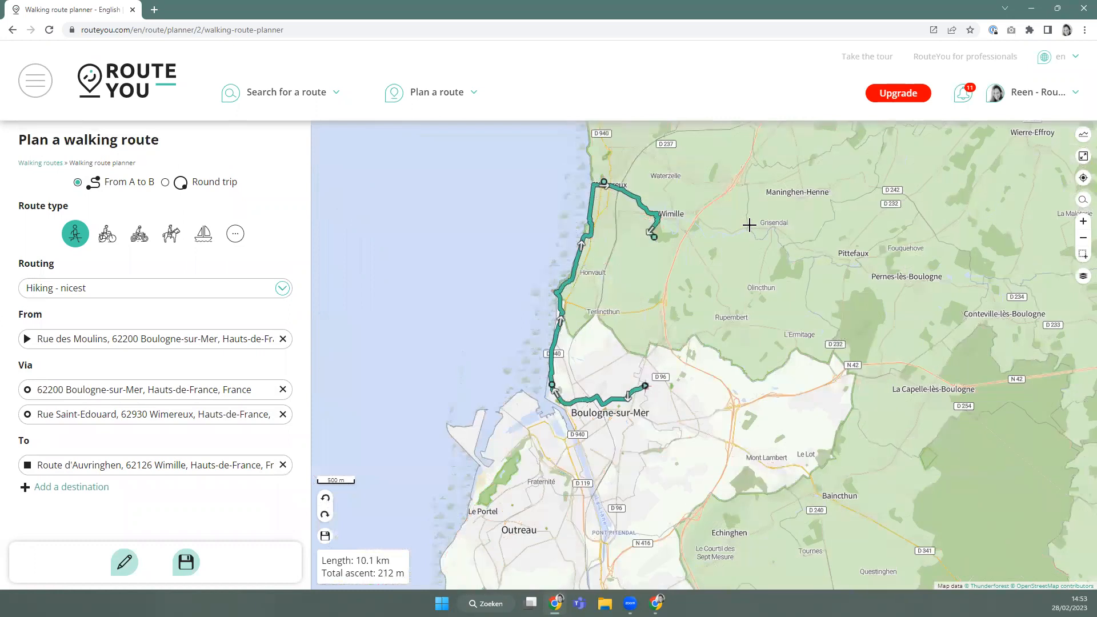
pyautogui.scroll(2, 757, 232)
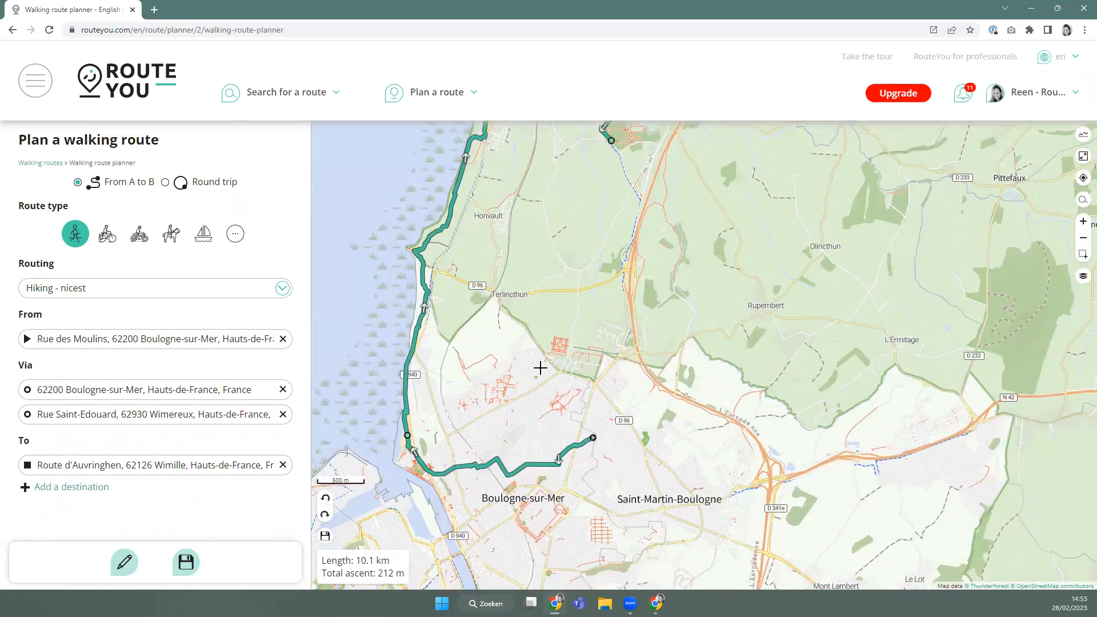
pyautogui.click(567, 342)
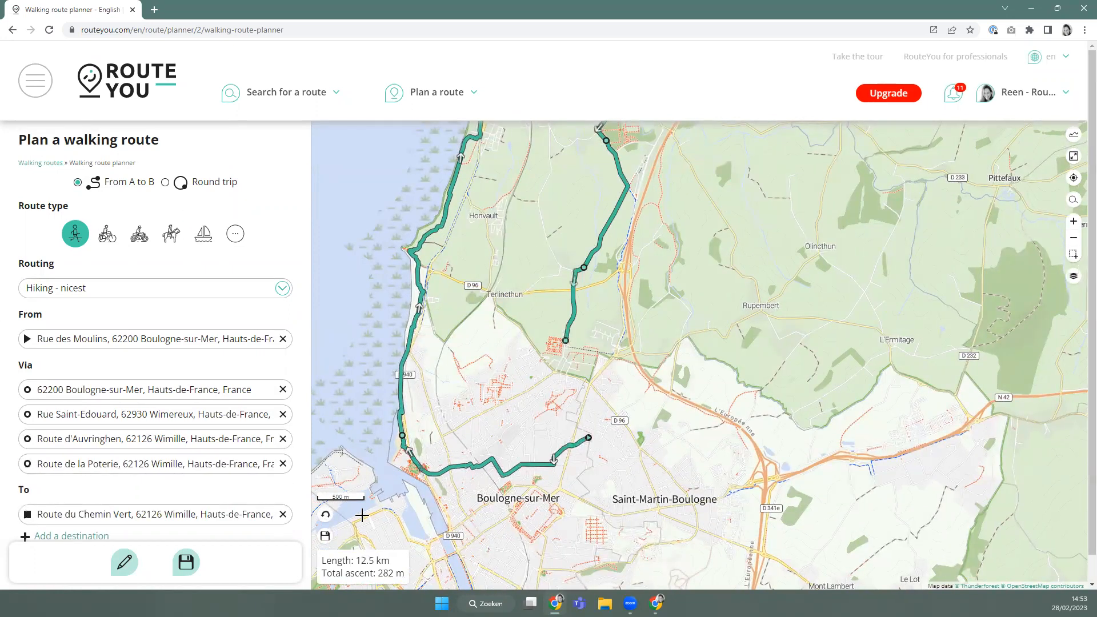
pyautogui.click(327, 516)
pyautogui.click(325, 516)
# Loop the route back to its Rue des Moulins start, making it 14.6 km with 309 m ascent.
pyautogui.click(125, 565)
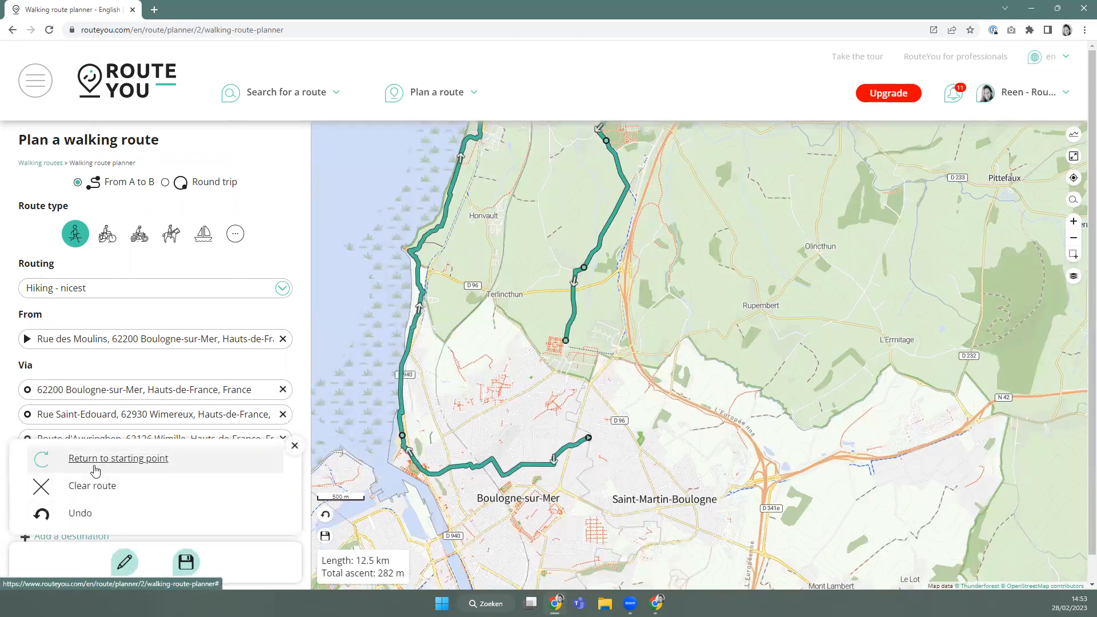
pyautogui.click(81, 514)
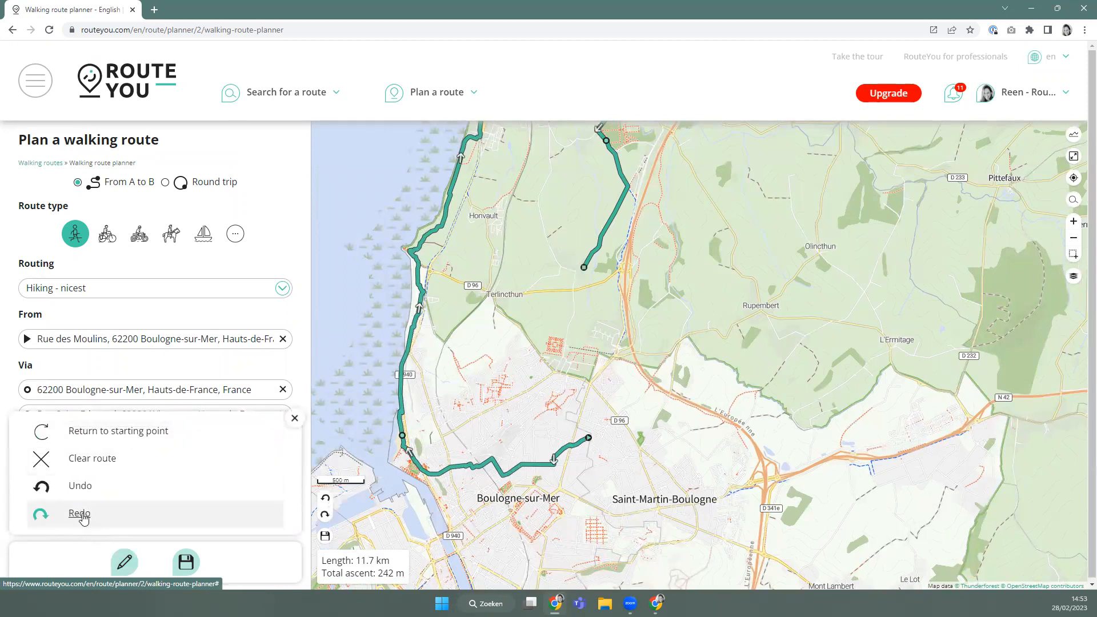
pyautogui.click(82, 514)
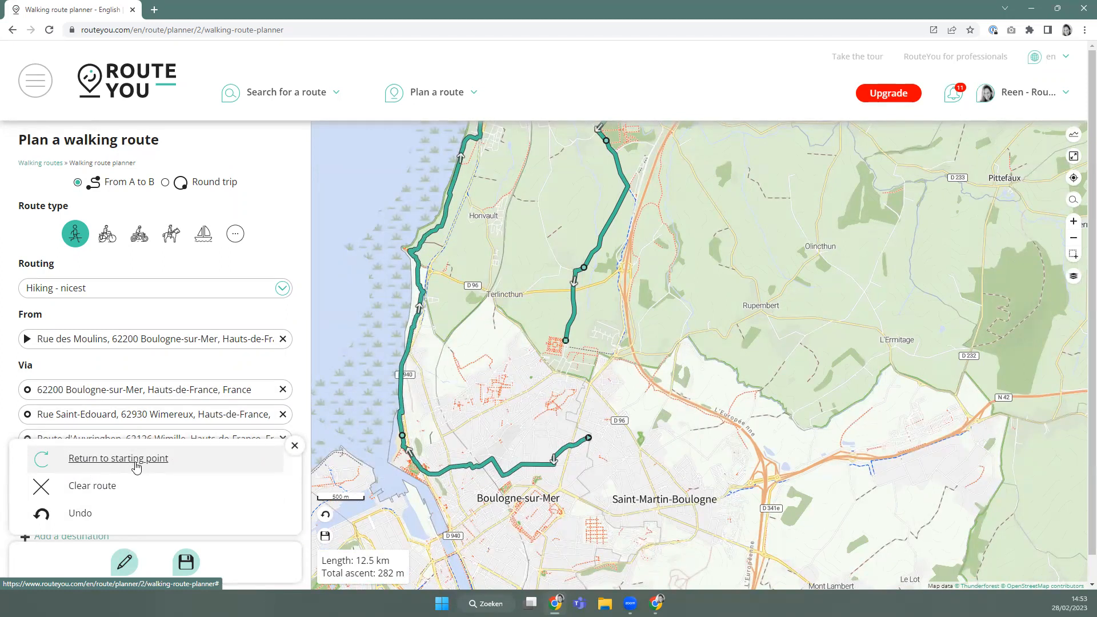
pyautogui.click(136, 467)
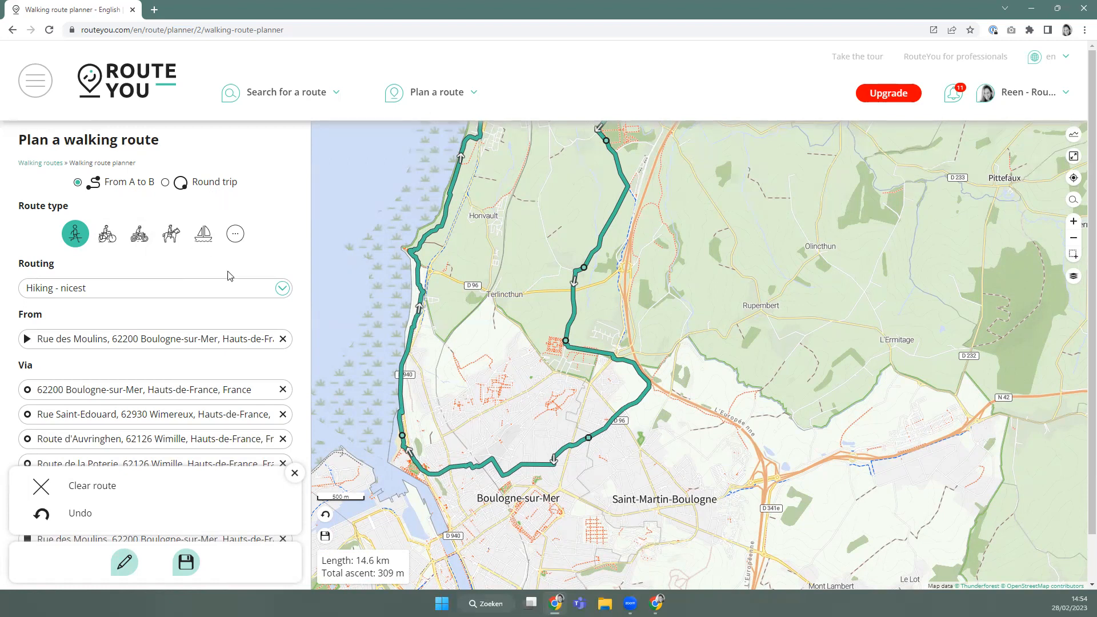
pyautogui.scroll(-1, 221, 278)
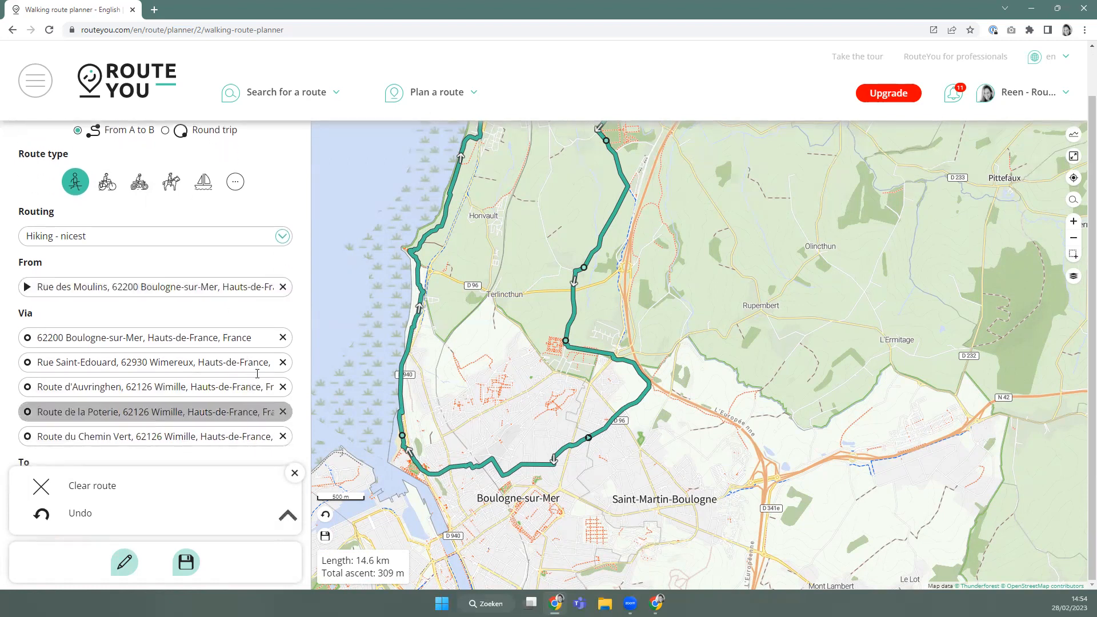
pyautogui.click(295, 473)
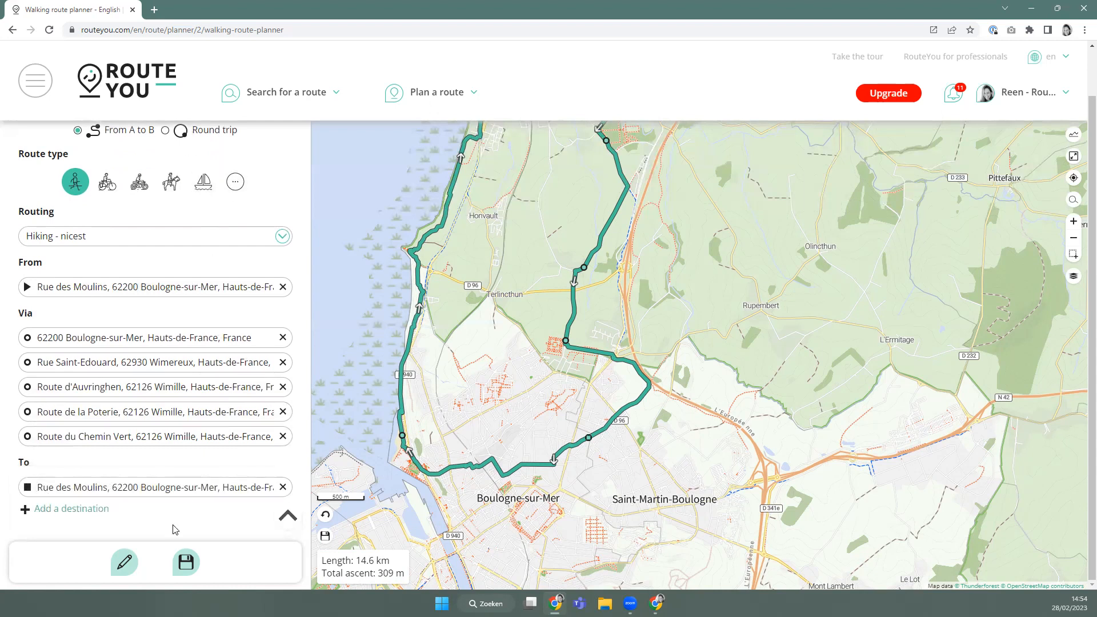
# Name the route 'walking route from … Boulogne-sur-Mer towards Wimereux' in the save form.
pyautogui.click(188, 562)
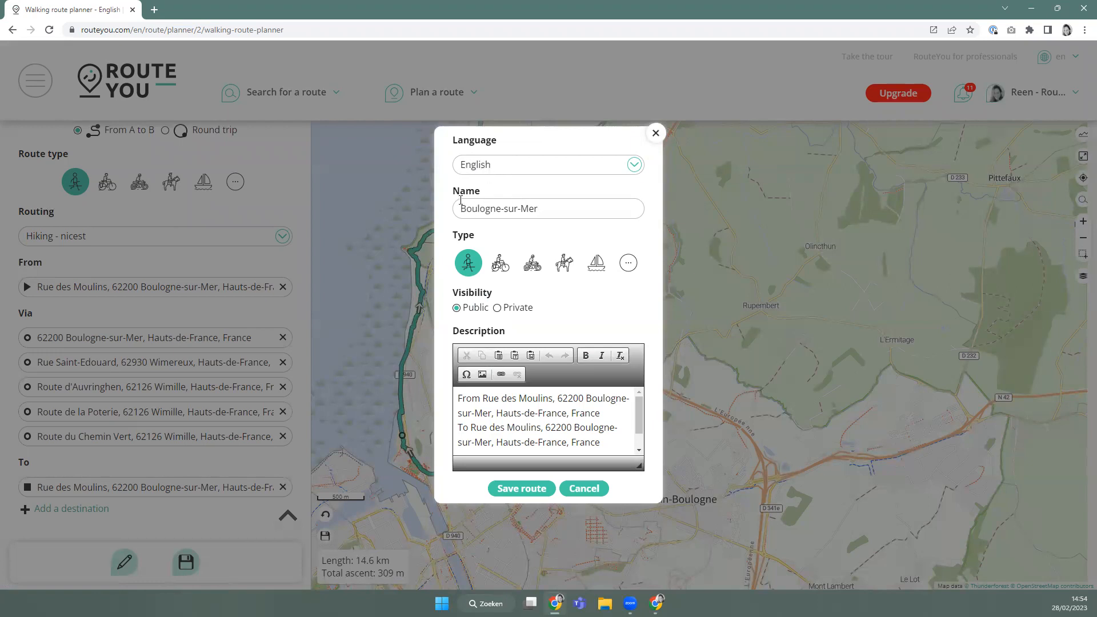
pyautogui.write('walking r')
pyautogui.write('oute from')
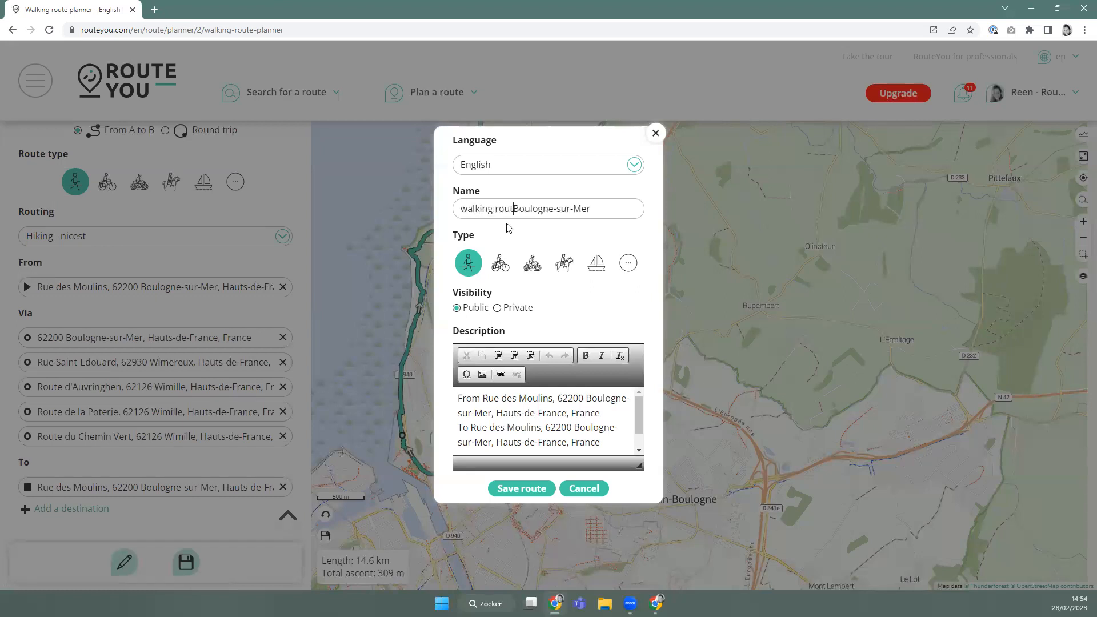
pyautogui.click(637, 209)
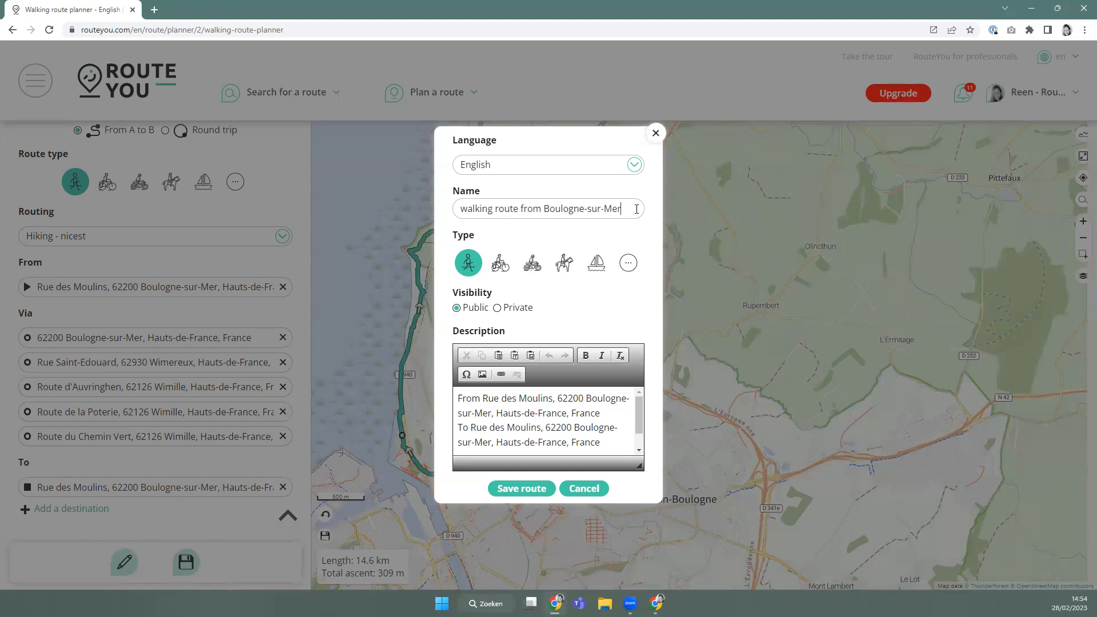
pyautogui.write('towards wim')
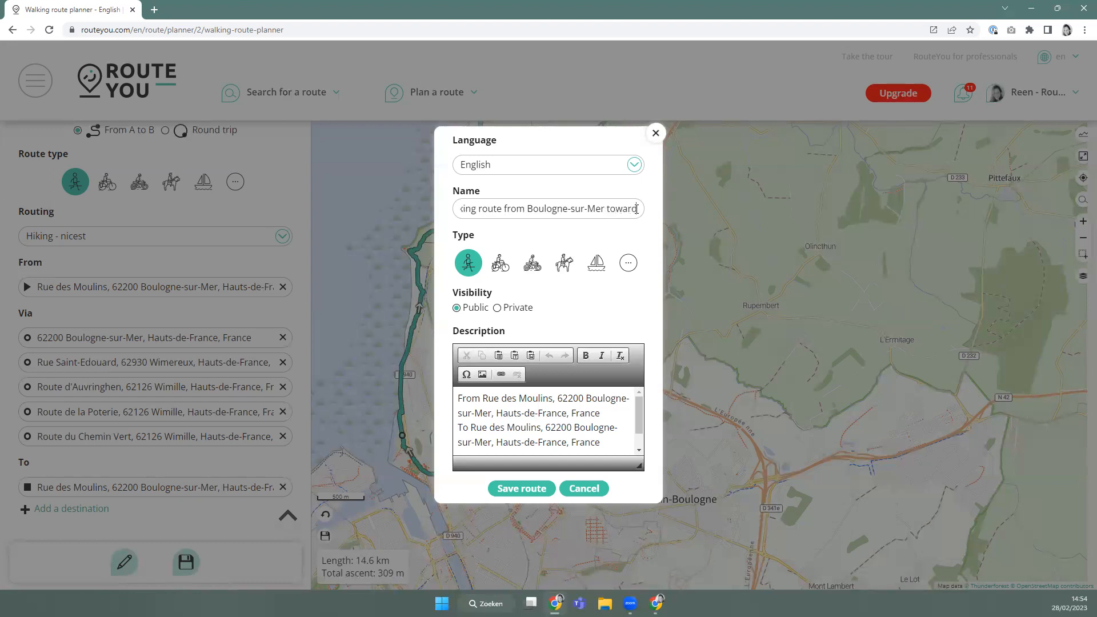
pyautogui.press('BackSpace')
pyautogui.press('BackSpace')
pyautogui.press('BackSpace')
pyautogui.write('Weim')
pyautogui.press('BackSpace')
pyautogui.press('BackSpace')
pyautogui.press('BackSpace')
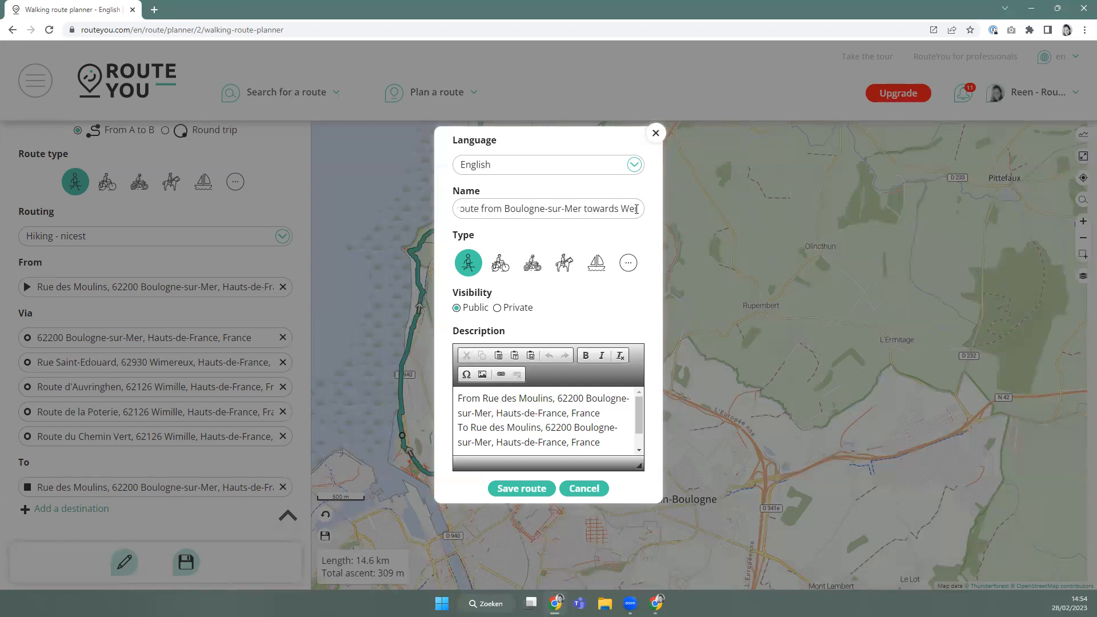
pyautogui.write('imer')
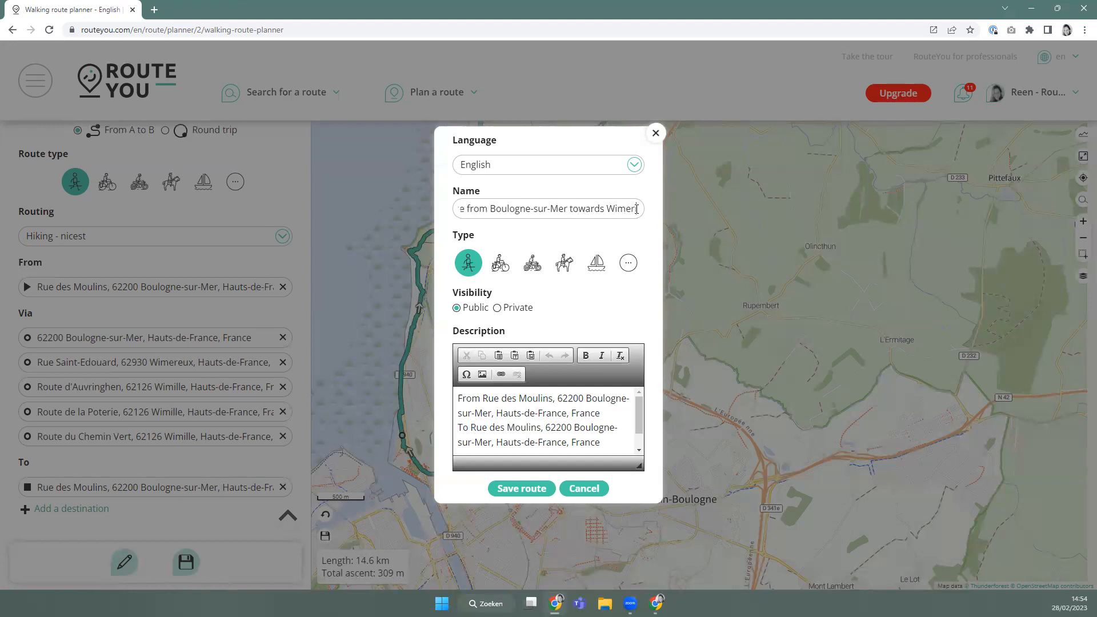
pyautogui.write('eux')
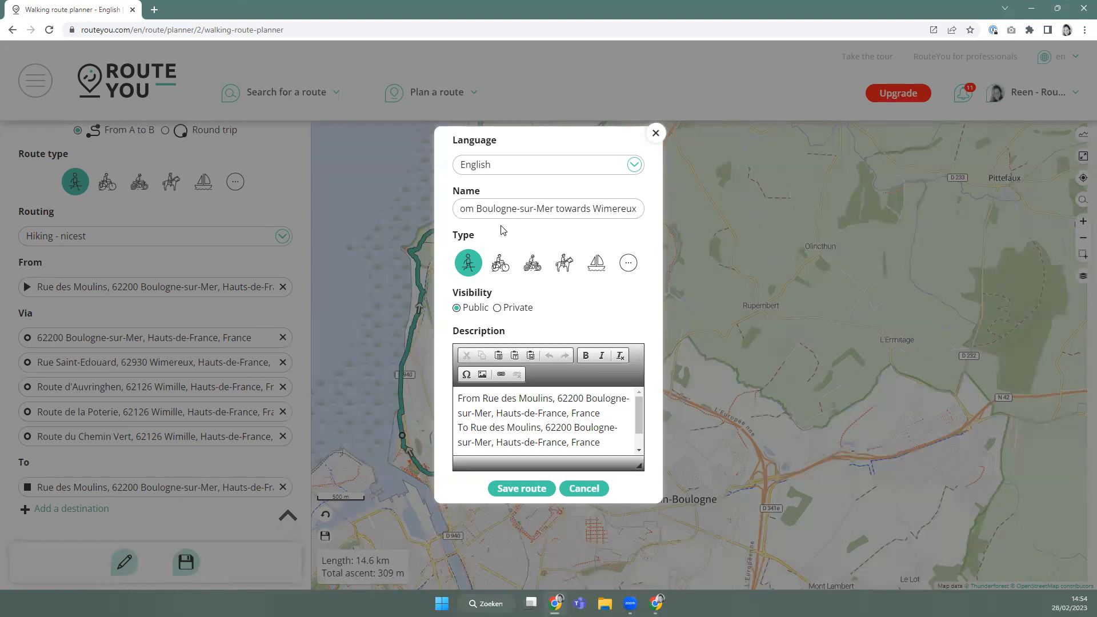
pyautogui.click(468, 265)
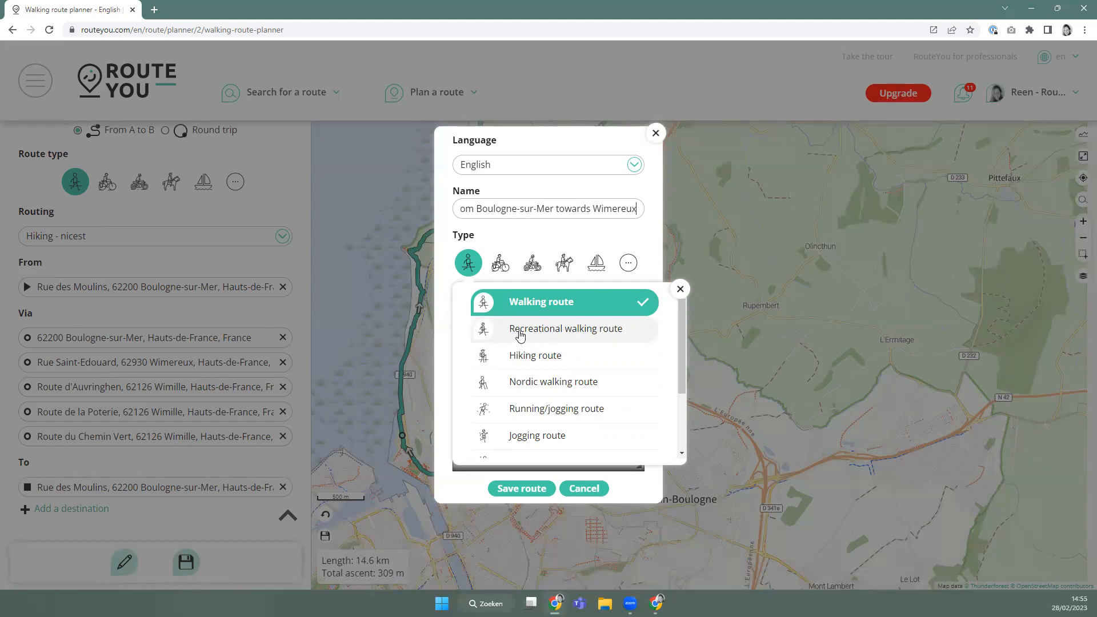
# Choose 'Recreational walking route' as the walking route subtype.
pyautogui.click(549, 336)
pyautogui.click(469, 269)
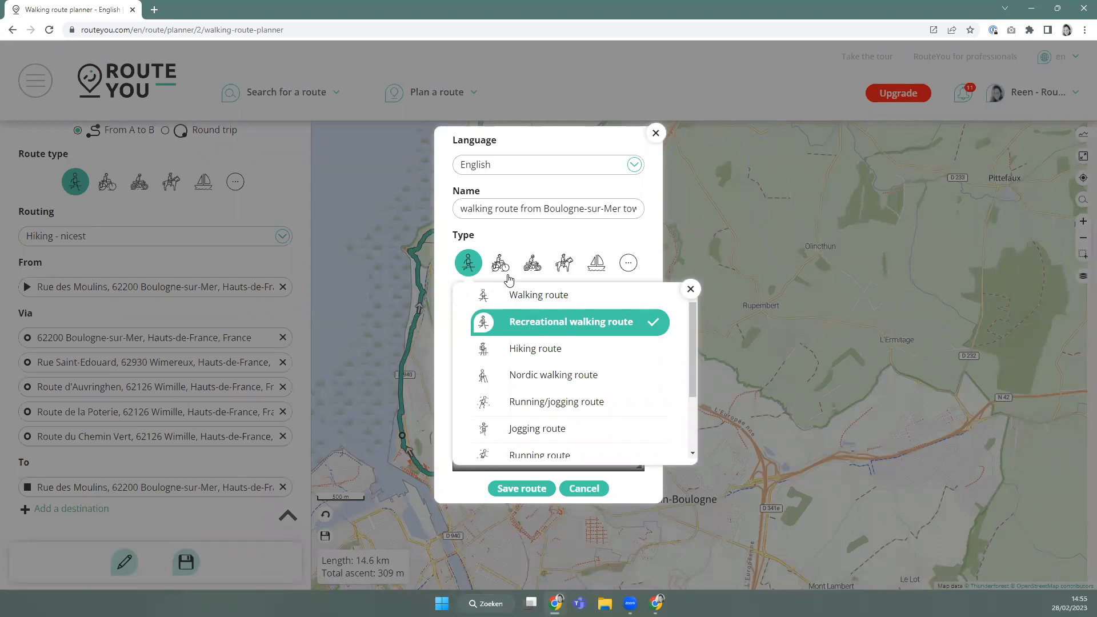
pyautogui.click(567, 243)
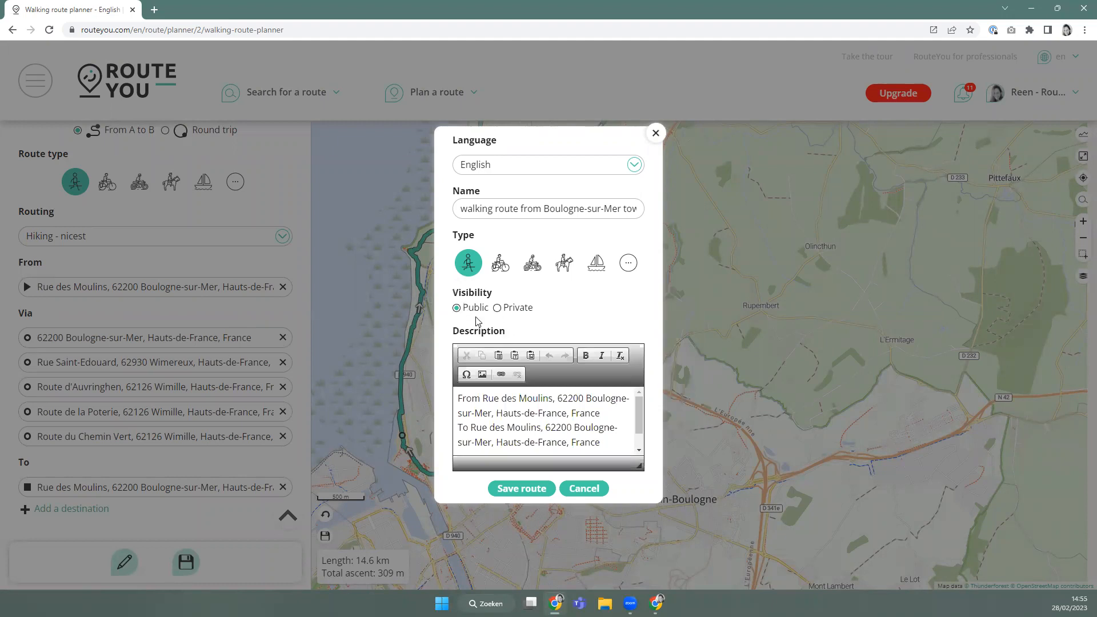
# Replace the route description with 'interesting description' and save the route publicly.
pyautogui.click(533, 429)
pyautogui.hotkey('ctrl', 'a')
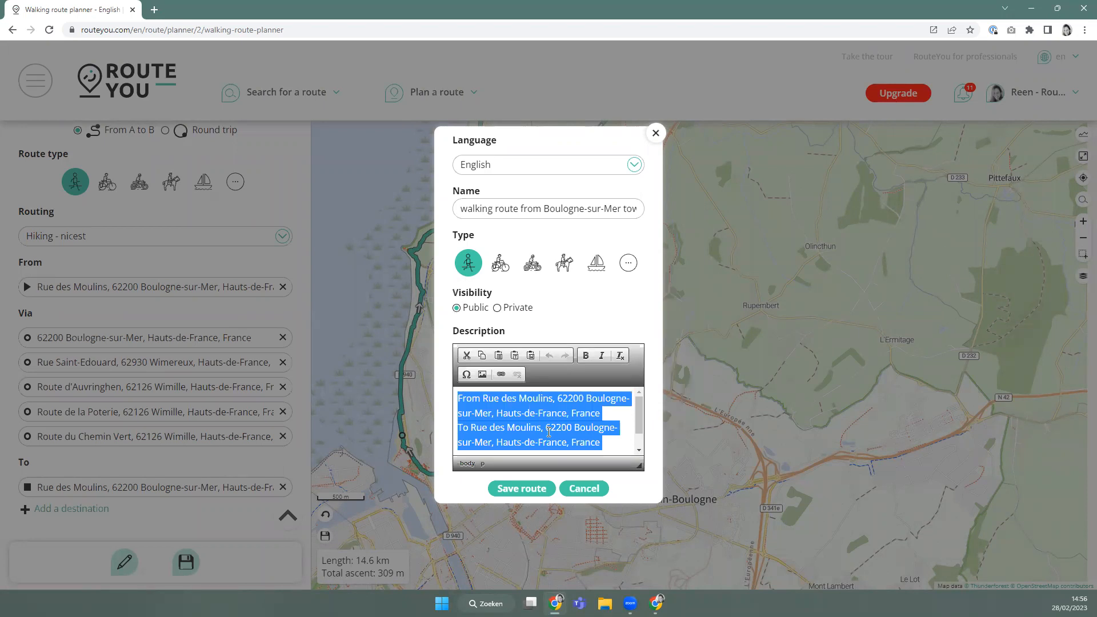
pyautogui.write('interes')
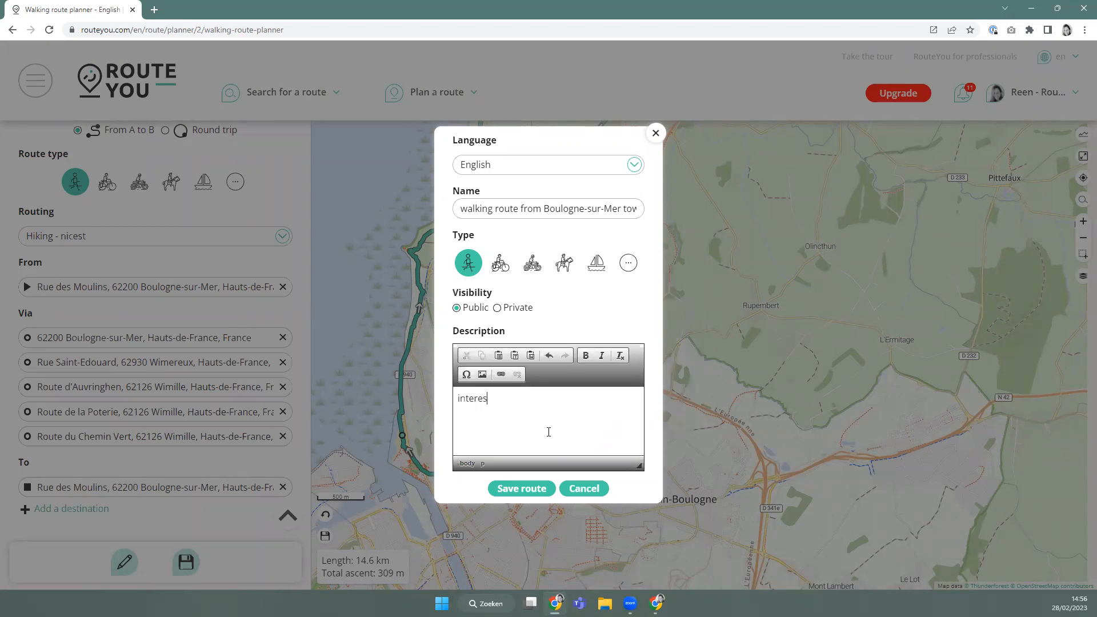
pyautogui.write('ting description')
pyautogui.click(513, 491)
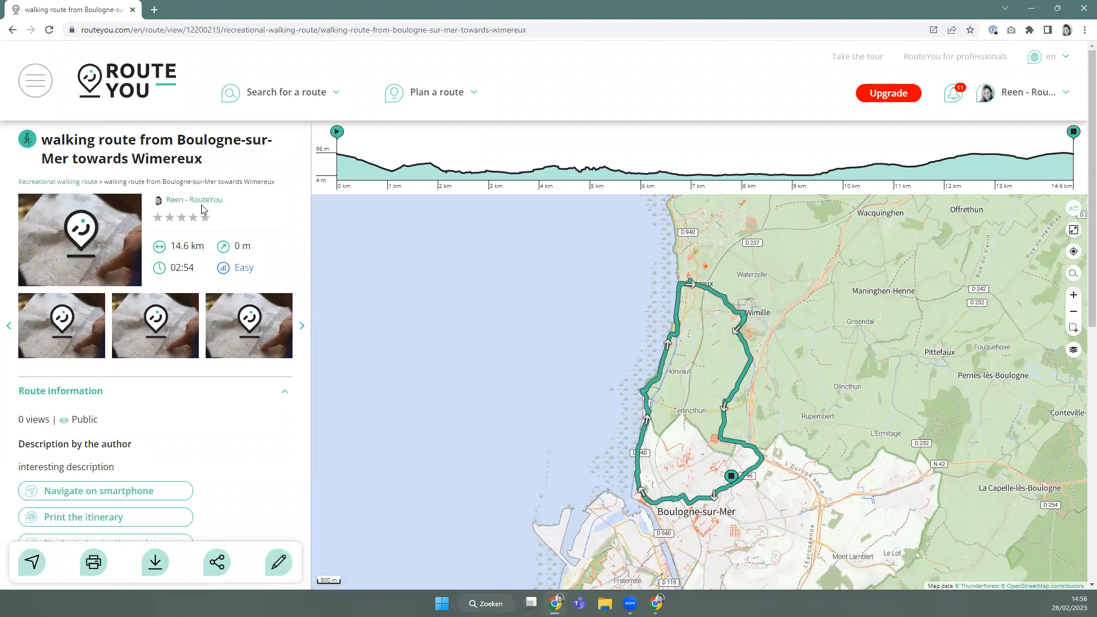
# Reload the saved route page and show its edit options.
pyautogui.click(297, 33)
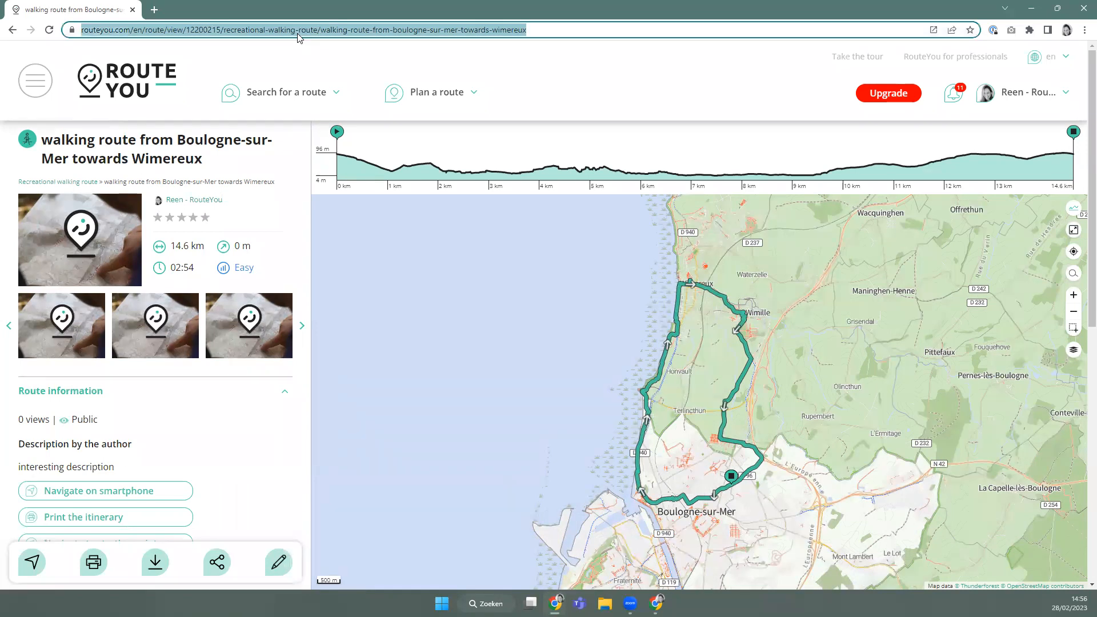
pyautogui.press('Return')
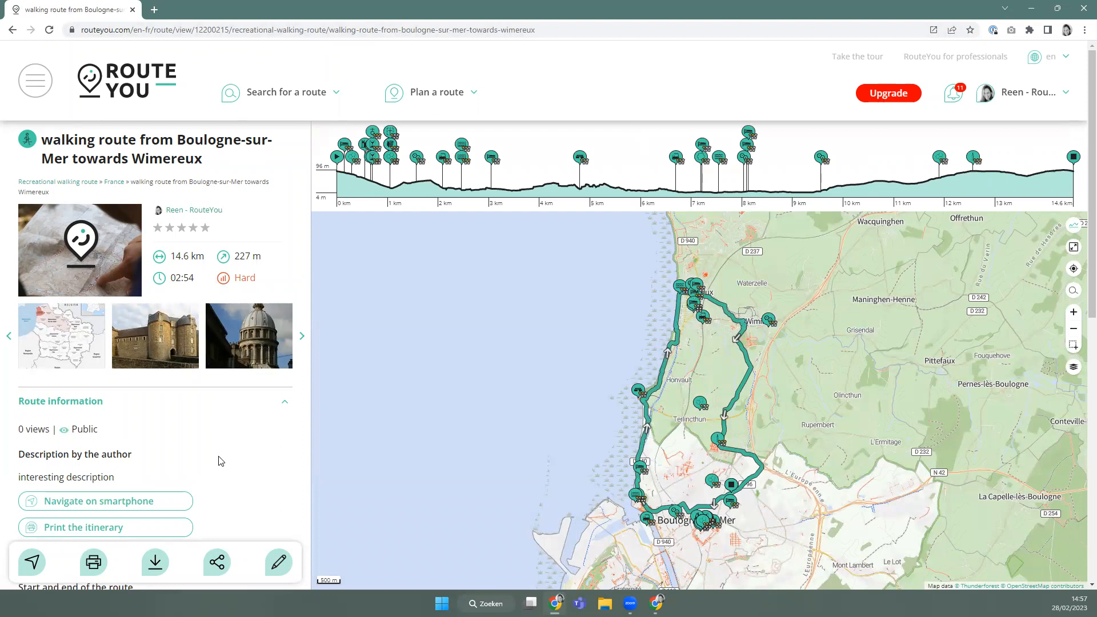
pyautogui.click(278, 560)
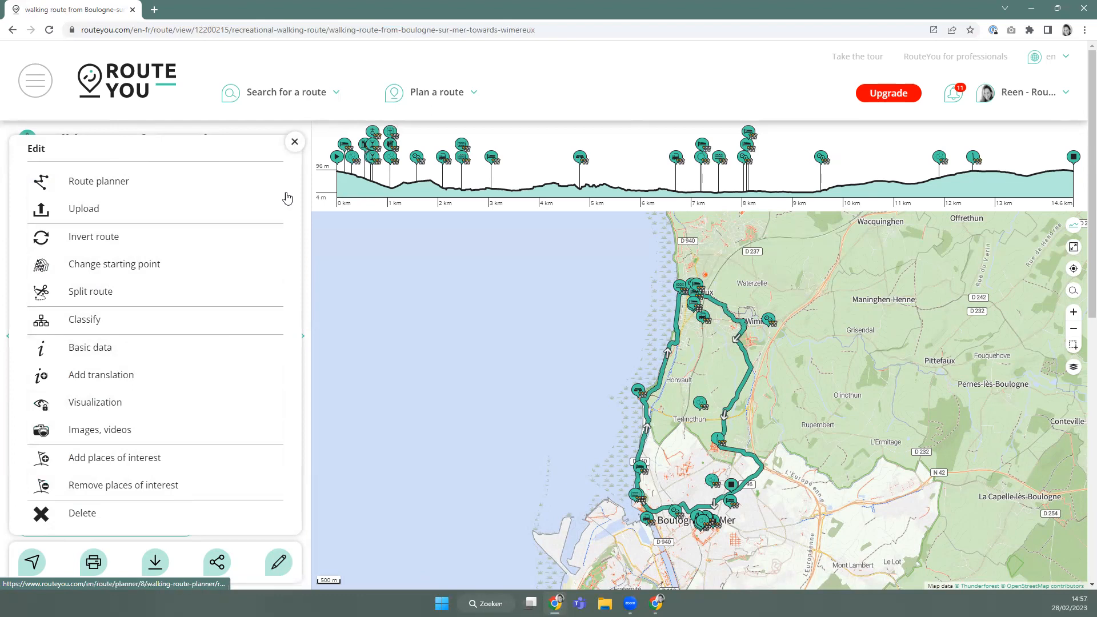
# Close the edit options and scroll through the saved route's details.
pyautogui.click(294, 142)
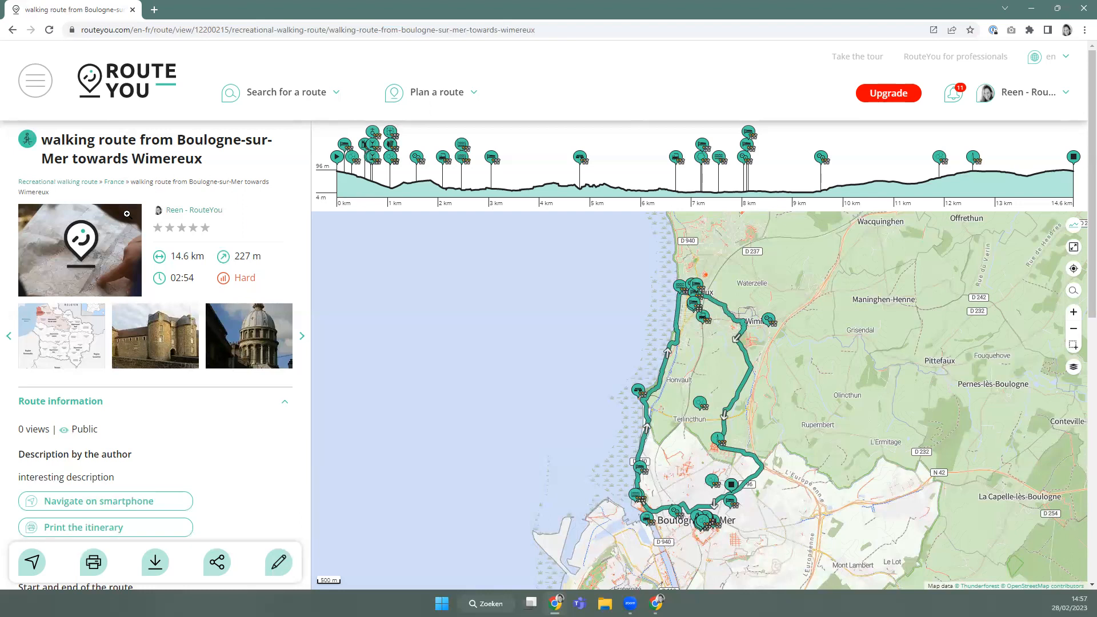
pyautogui.scroll(-3, 101, 369)
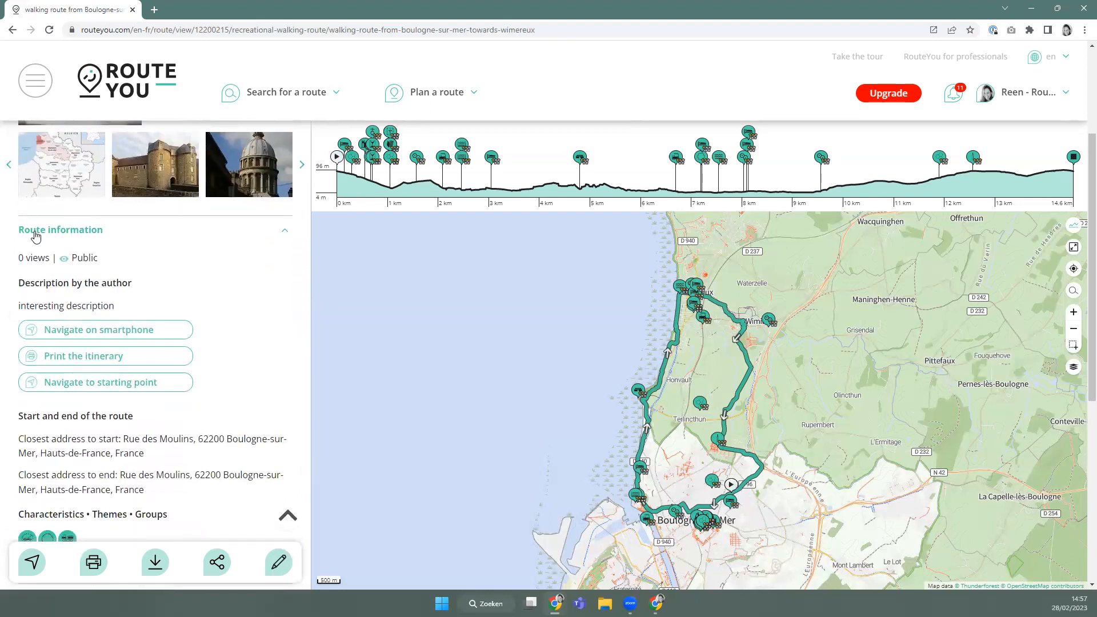
pyautogui.scroll(-5, 88, 304)
pyautogui.scroll(-4, 88, 304)
pyautogui.scroll(4, 88, 309)
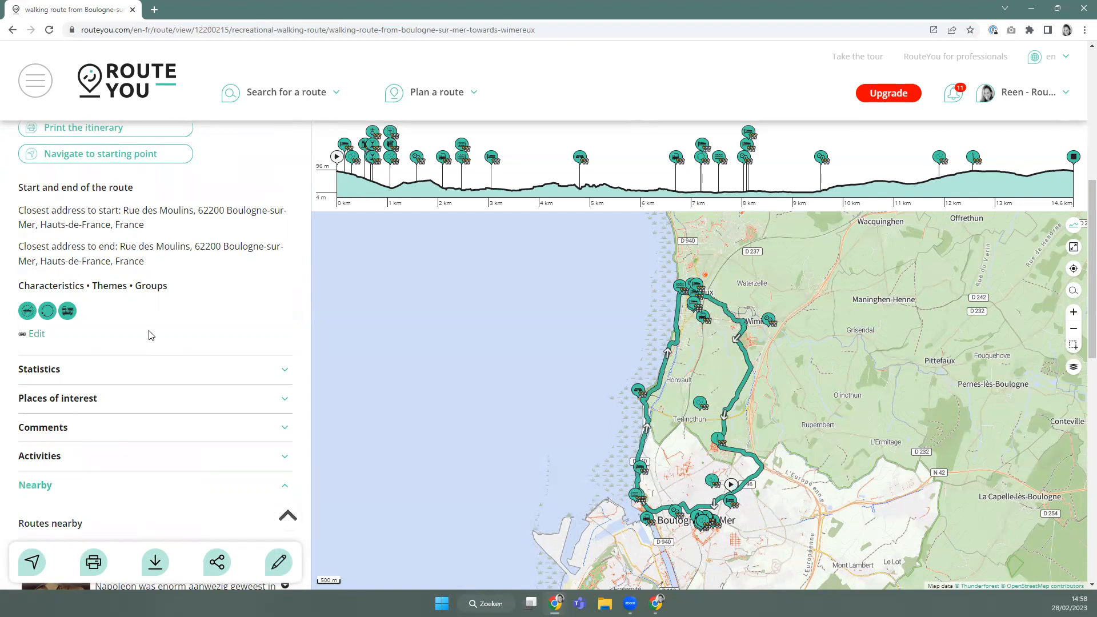
pyautogui.scroll(2, 151, 336)
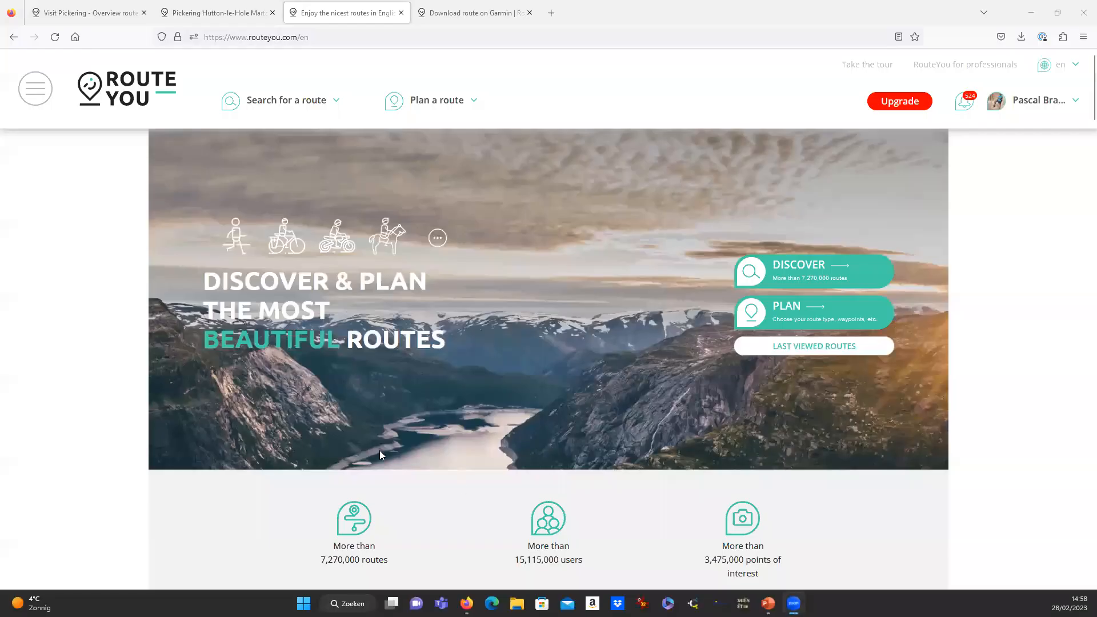
pyautogui.scroll(-2, 379, 452)
pyautogui.scroll(2, 379, 455)
# Start planning a new route and centre the planner map on Pickering, England.
pyautogui.moveTo(433, 104)
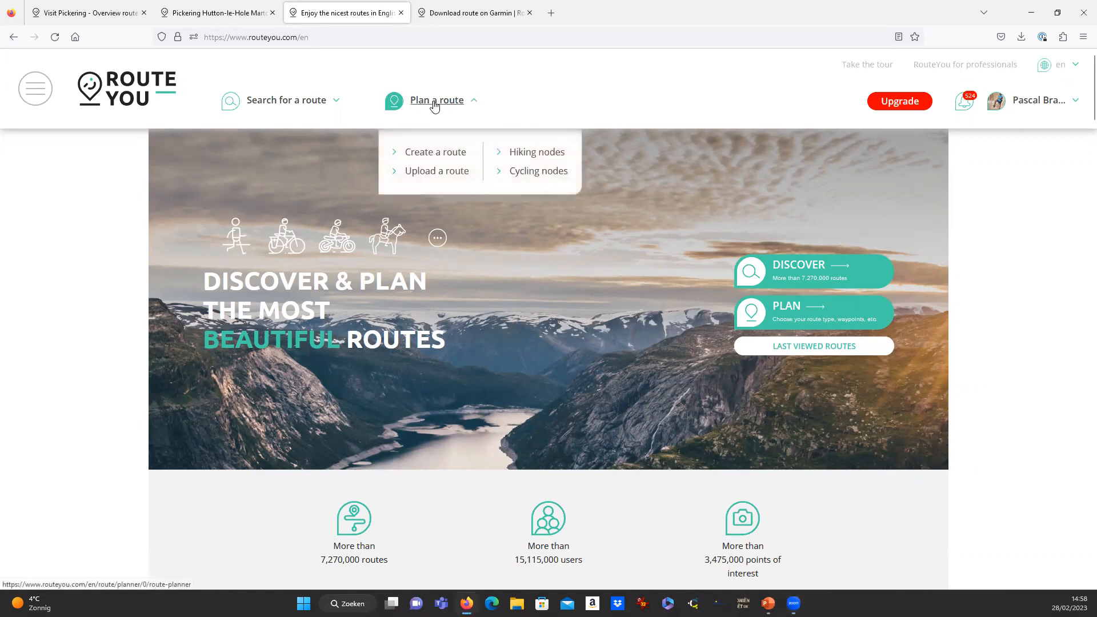
pyautogui.click(439, 158)
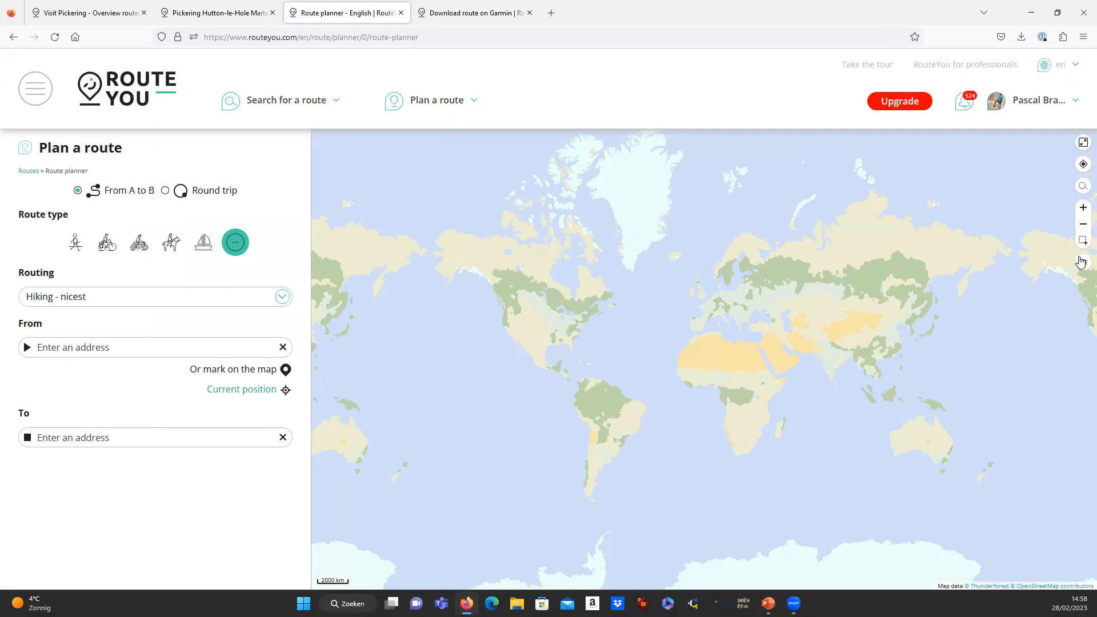
pyautogui.click(1083, 187)
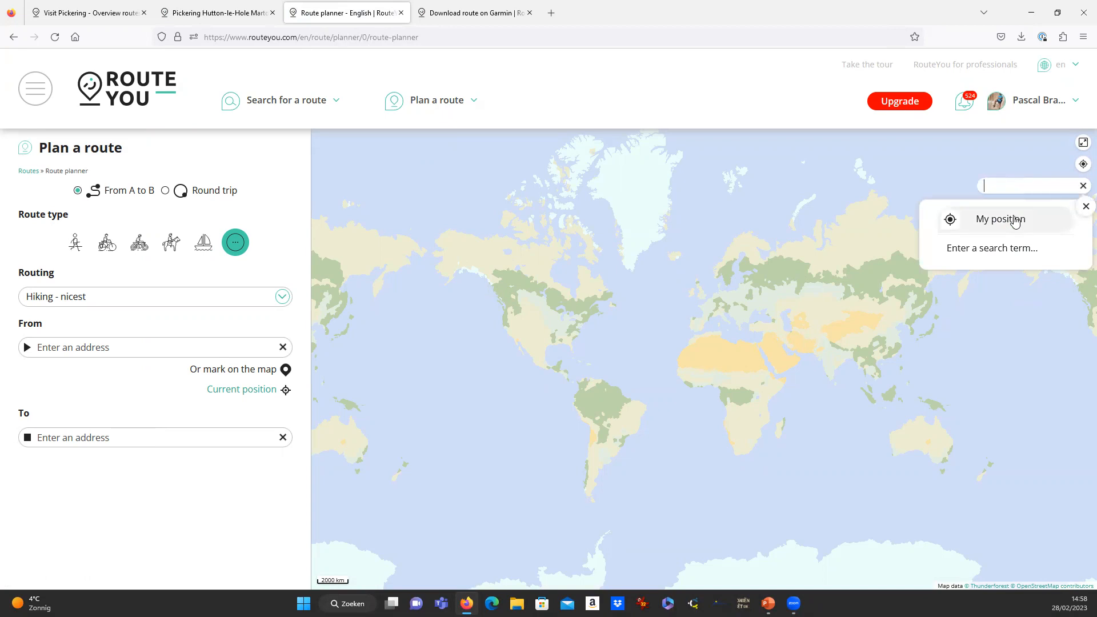
pyautogui.write('Pickering, England')
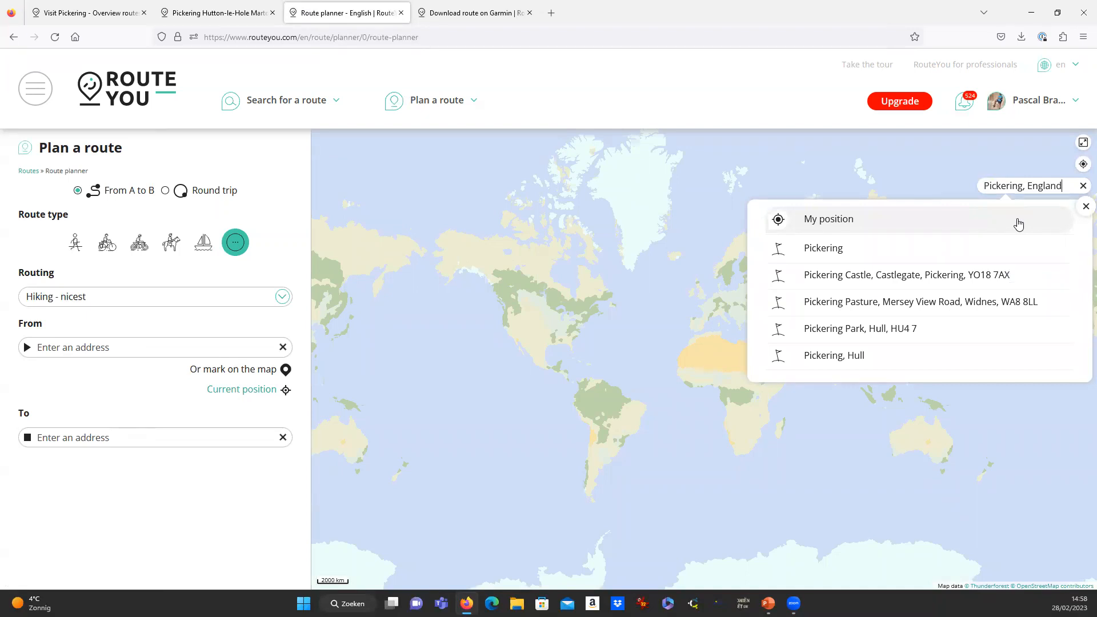
pyautogui.click(894, 248)
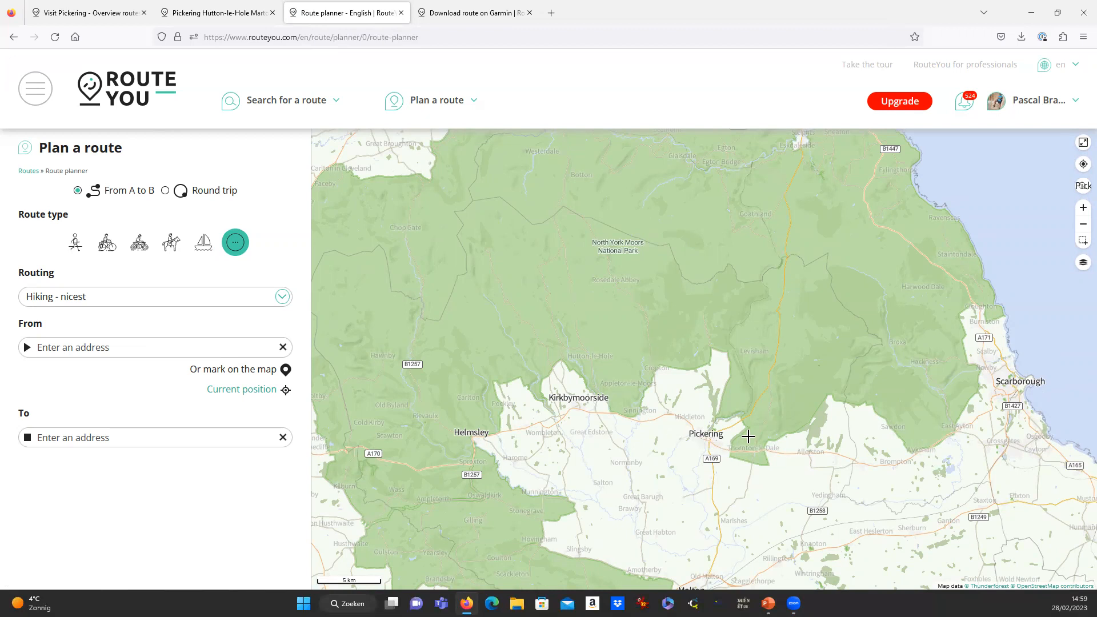
# Make it a walking route using 'Hiking - shortest' routing.
pyautogui.click(76, 251)
pyautogui.click(100, 286)
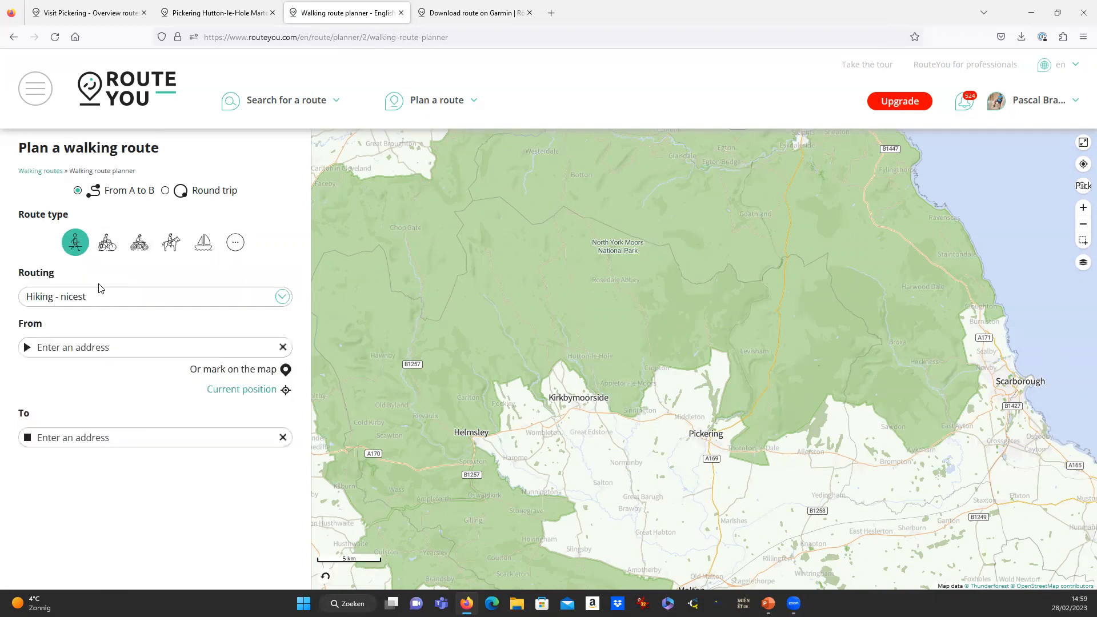
pyautogui.click(84, 299)
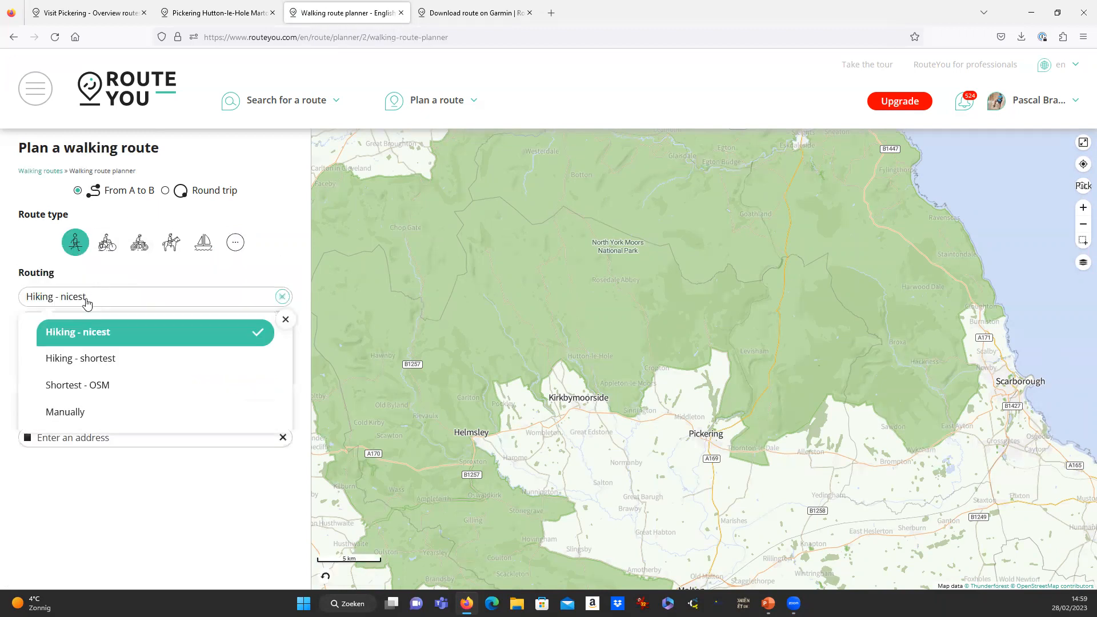
pyautogui.click(103, 364)
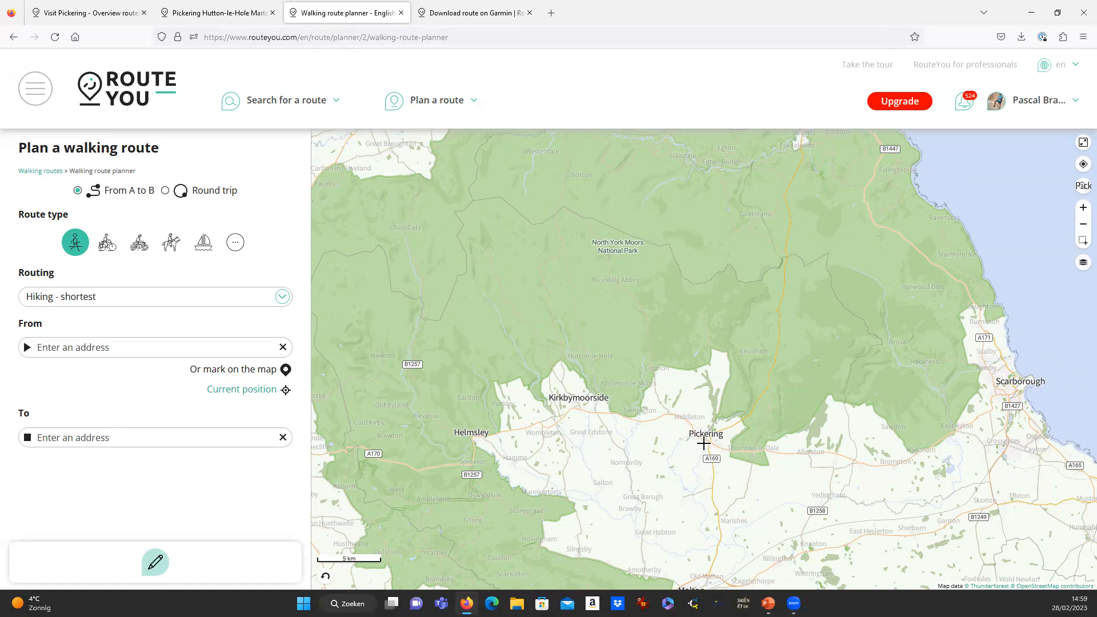
pyautogui.scroll(7, 708, 442)
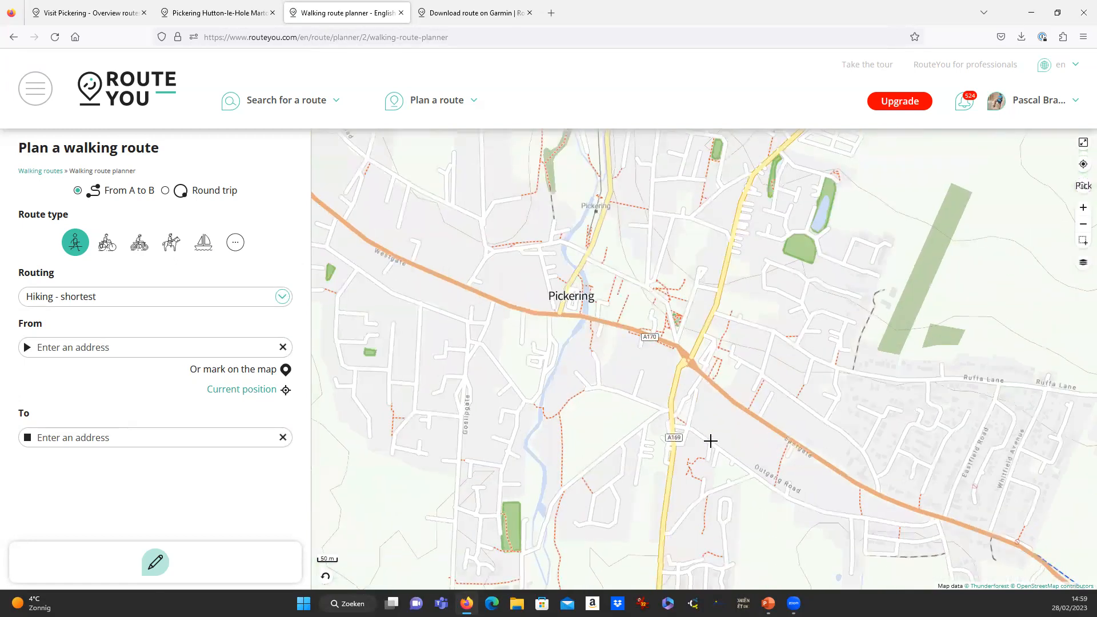
pyautogui.scroll(-2, 710, 441)
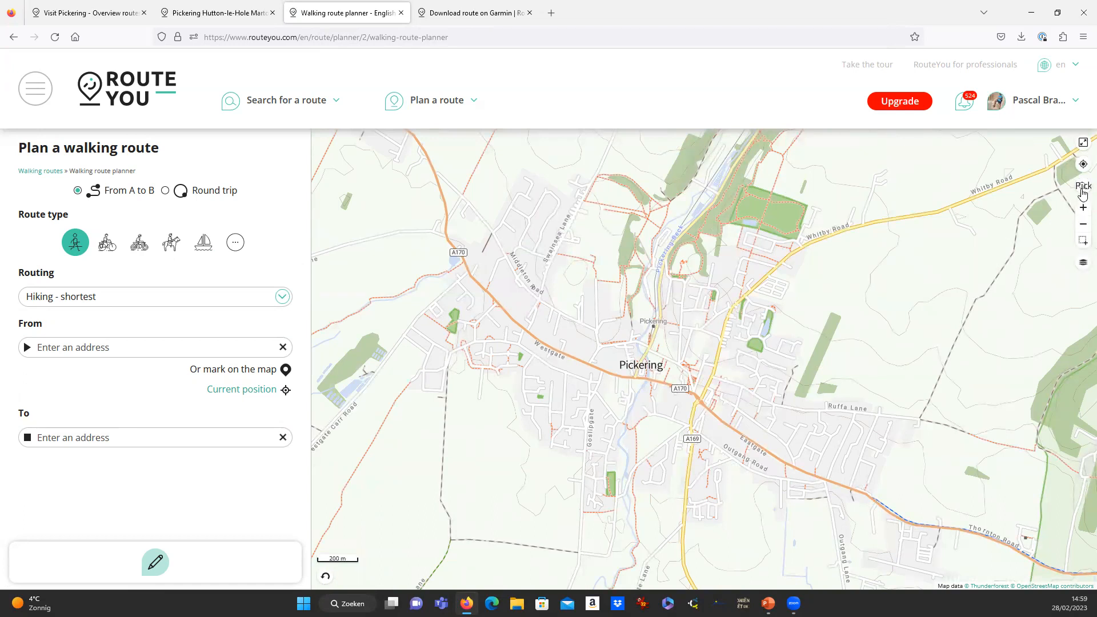
# Switch the map to Topo map Great Britain (OS) and frame central Pickering.
pyautogui.click(1083, 269)
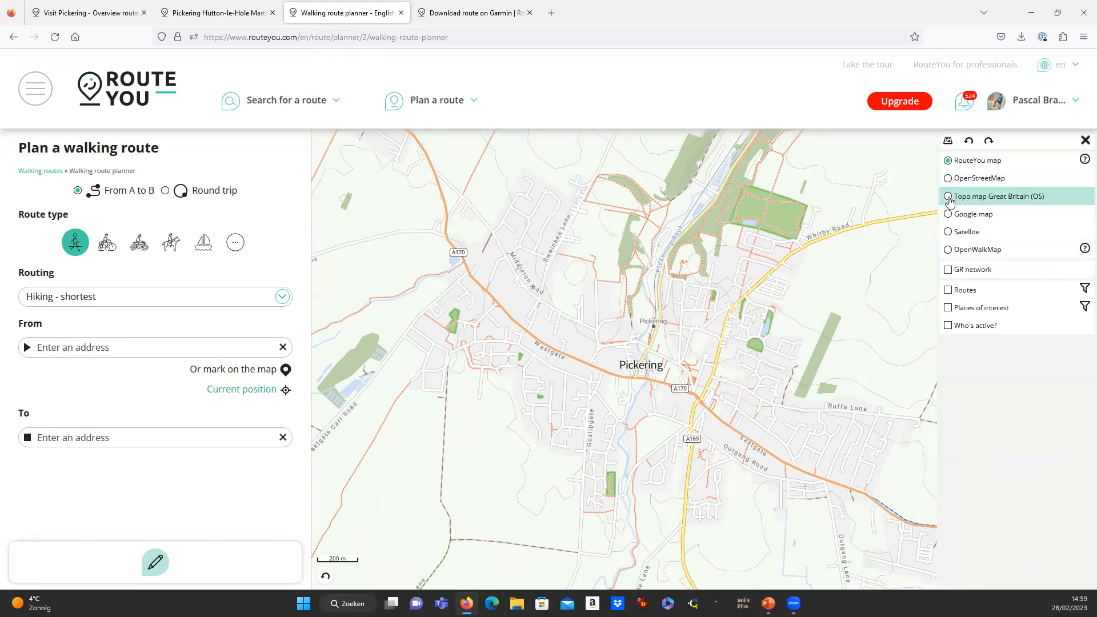
pyautogui.click(949, 197)
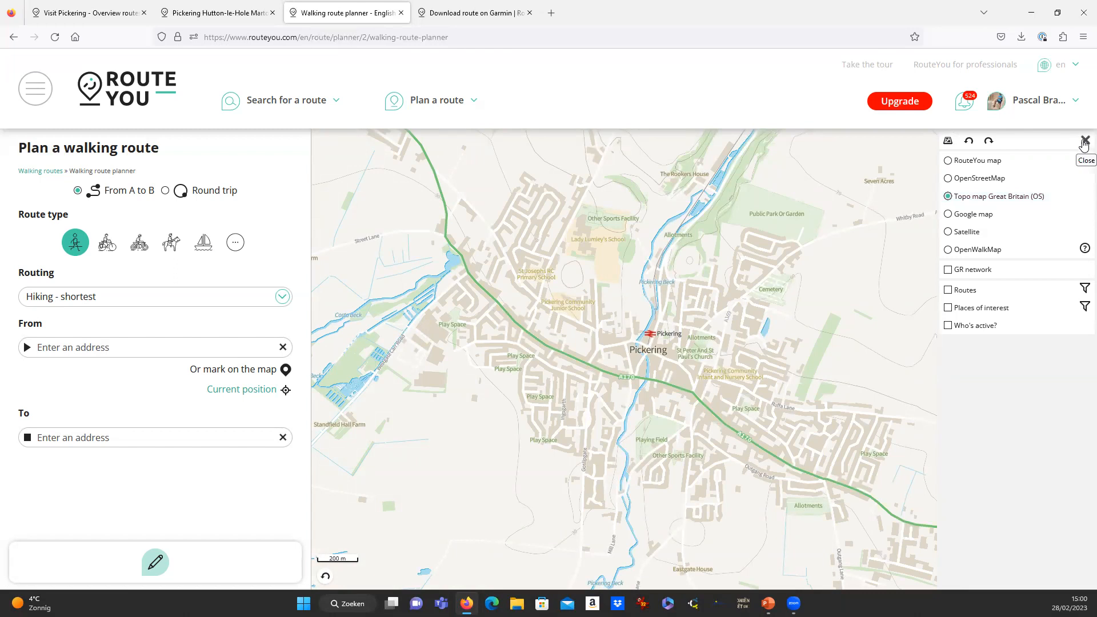
pyautogui.click(1084, 142)
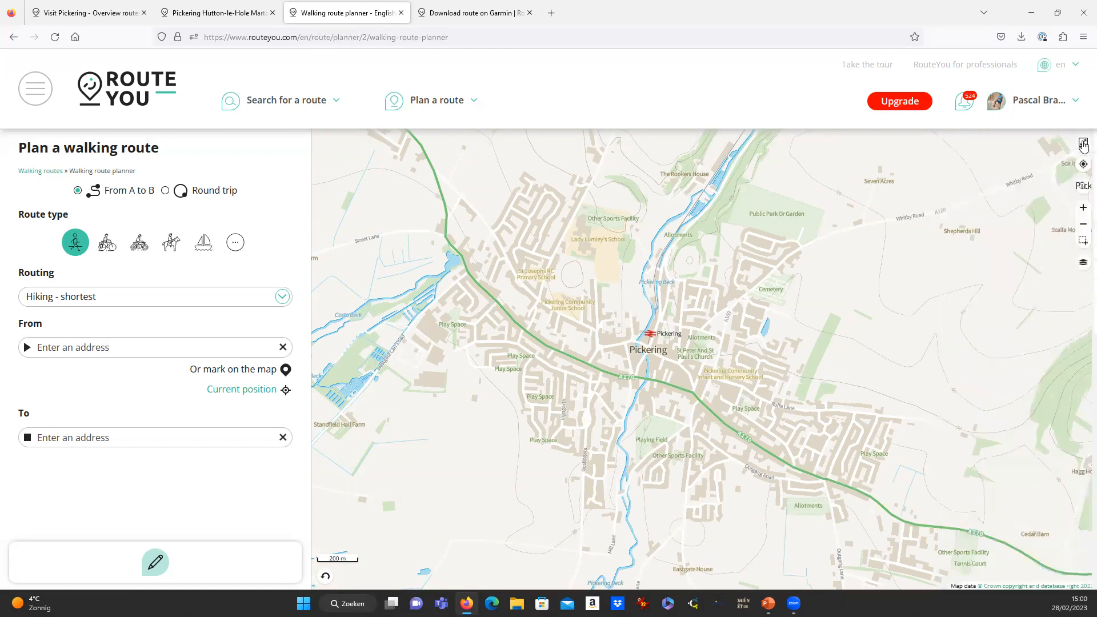
pyautogui.scroll(2, 655, 384)
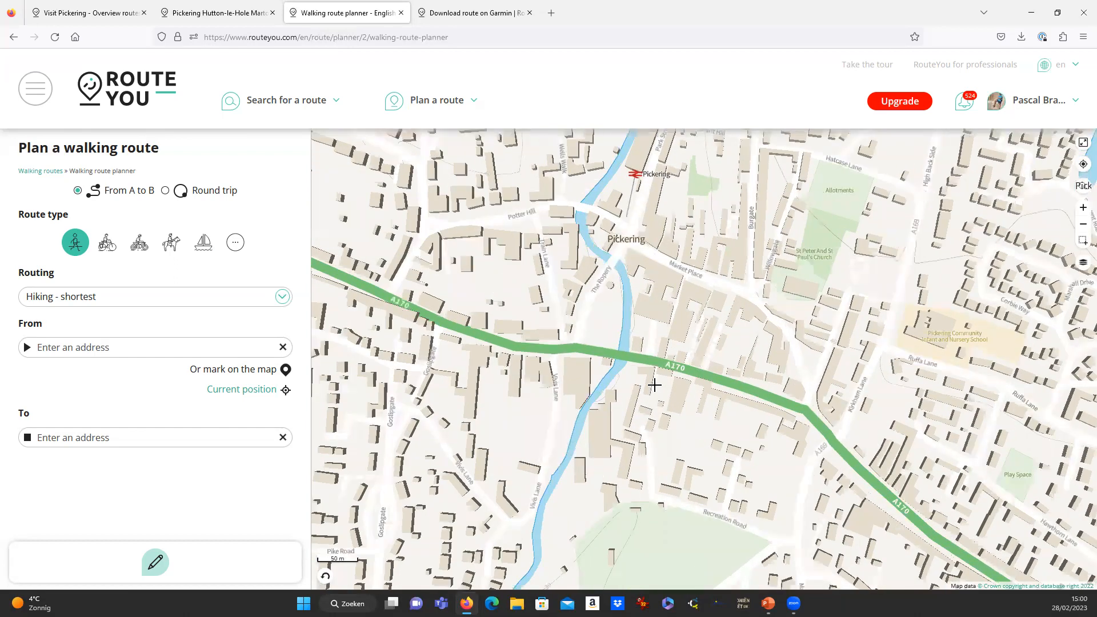
pyautogui.moveTo(697, 281); pyautogui.dragTo(666, 483)
pyautogui.scroll(-3, 733, 307)
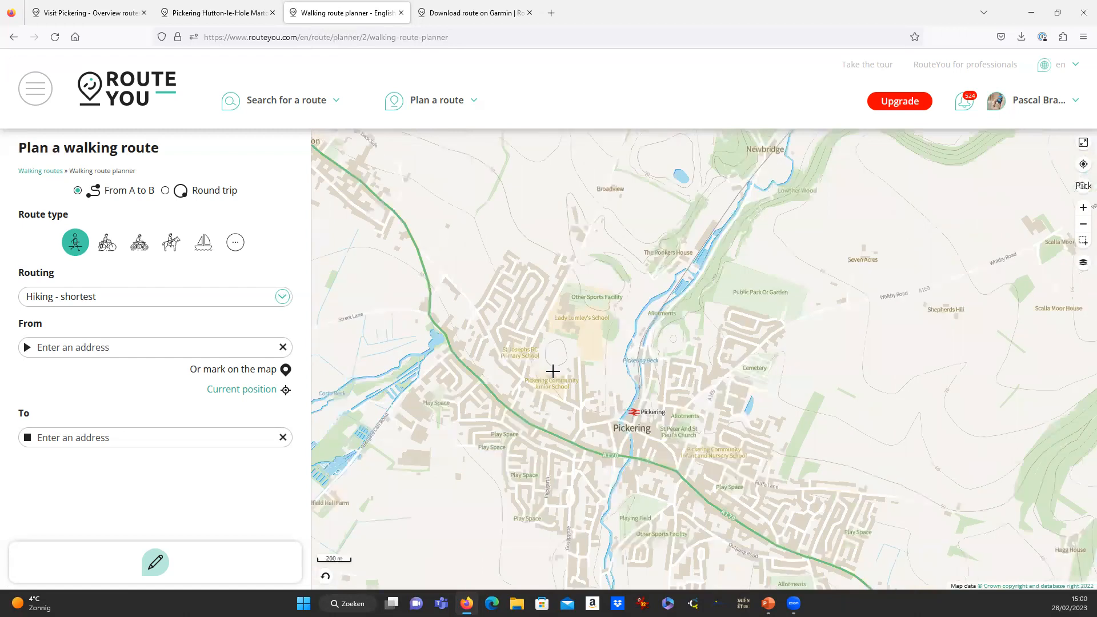
pyautogui.scroll(1, 546, 380)
pyautogui.moveTo(554, 383); pyautogui.dragTo(554, 327)
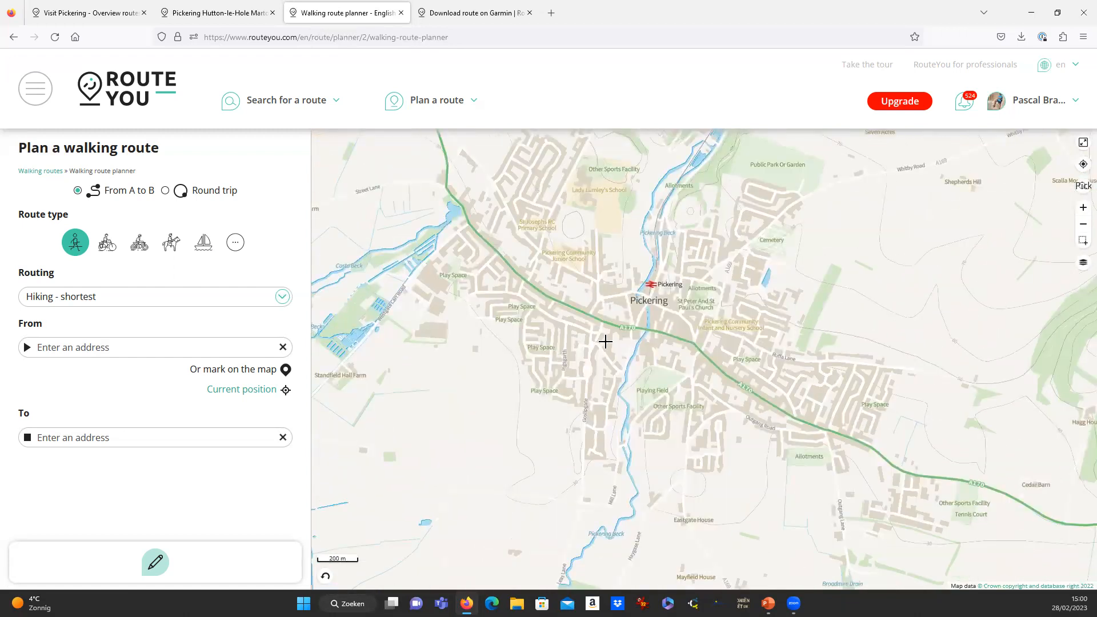
# Plot points from western Pickering via Whitby Road, Hawthorn Lane, Crossgate Lane, Greenlands Road, Carr Field Close.
pyautogui.click(491, 291)
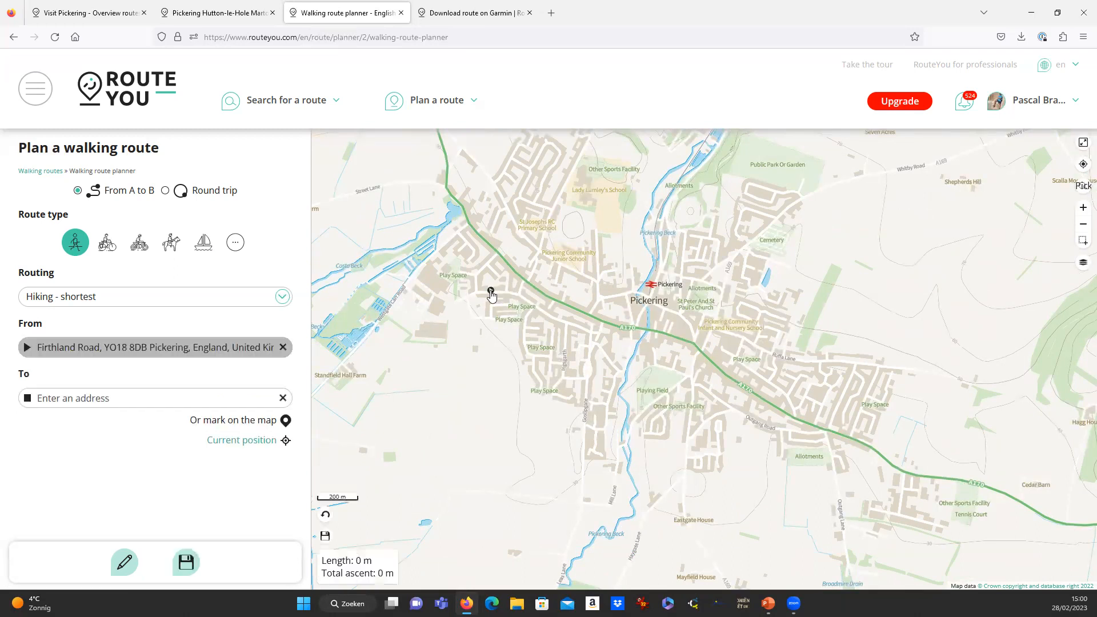
pyautogui.click(733, 258)
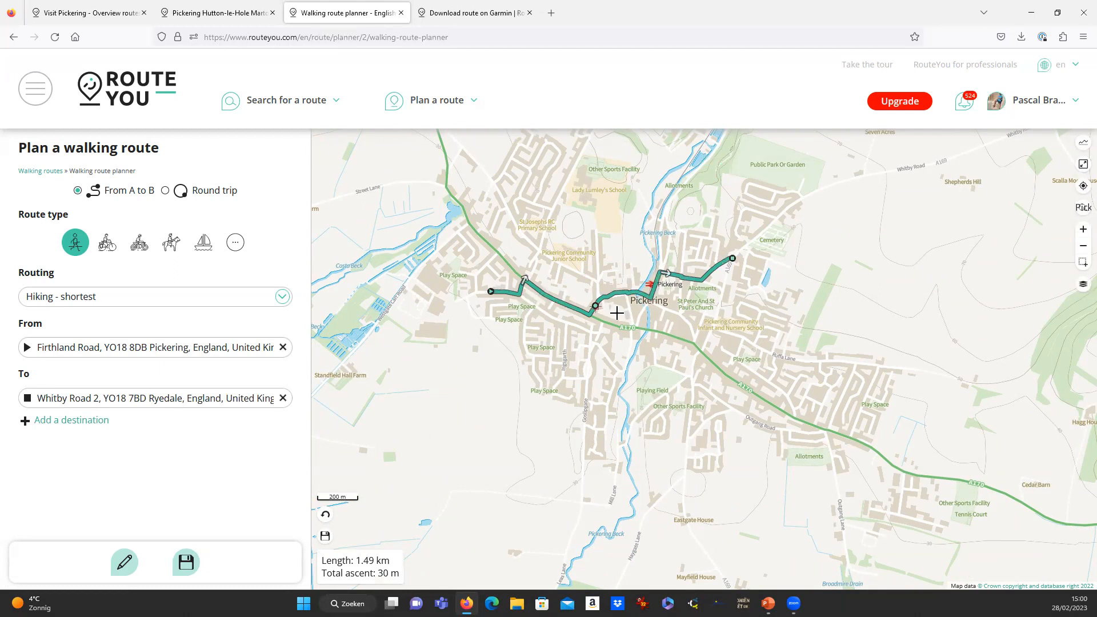
pyautogui.click(771, 382)
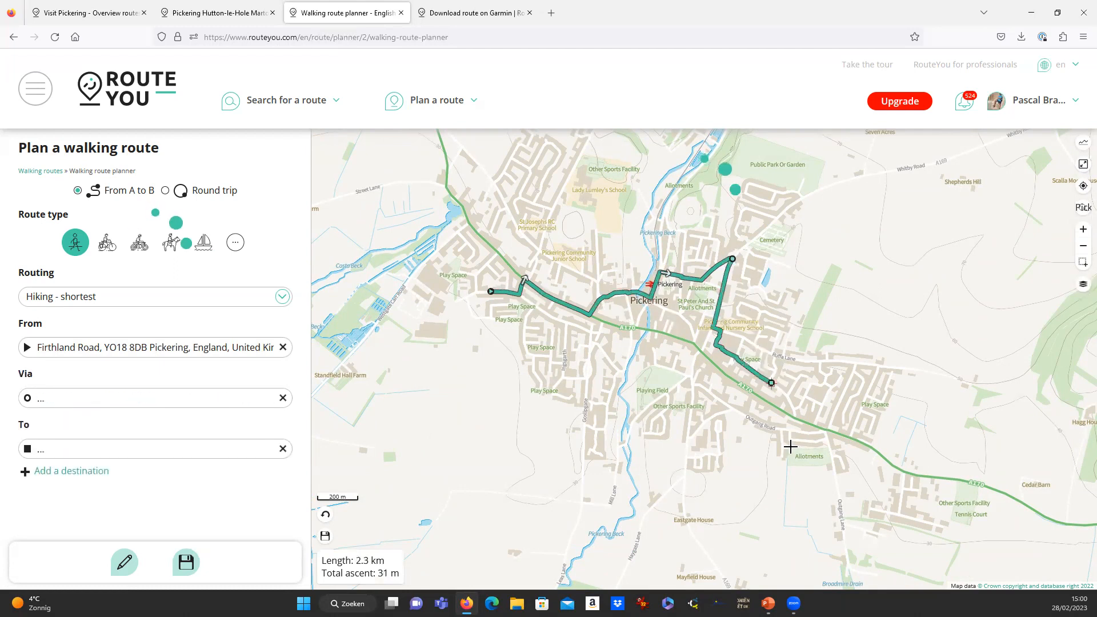
pyautogui.click(692, 438)
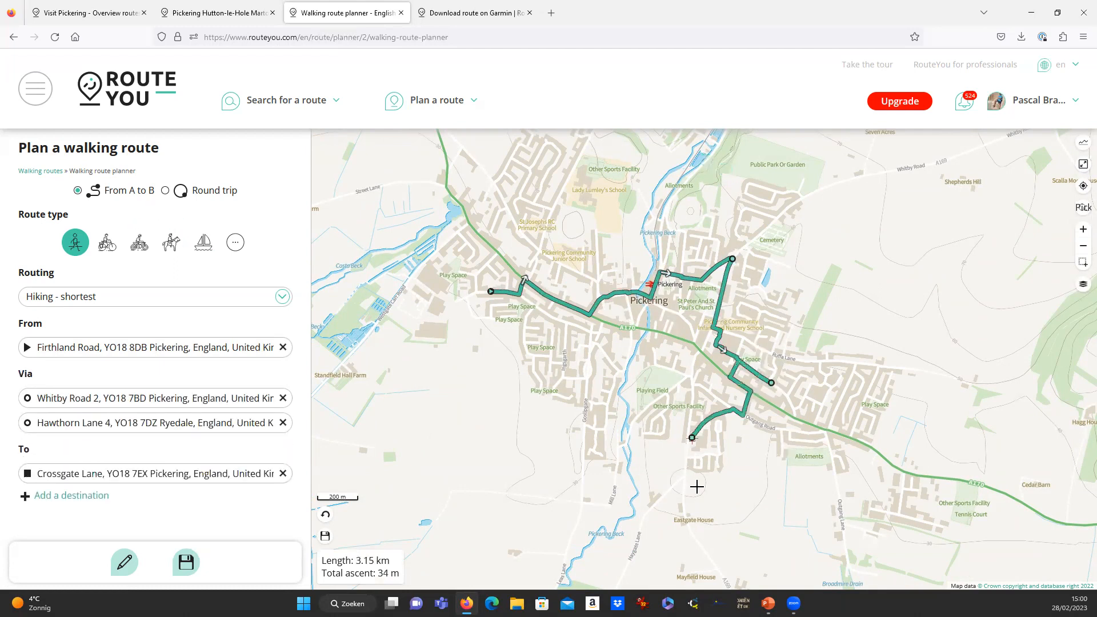
pyautogui.click(523, 341)
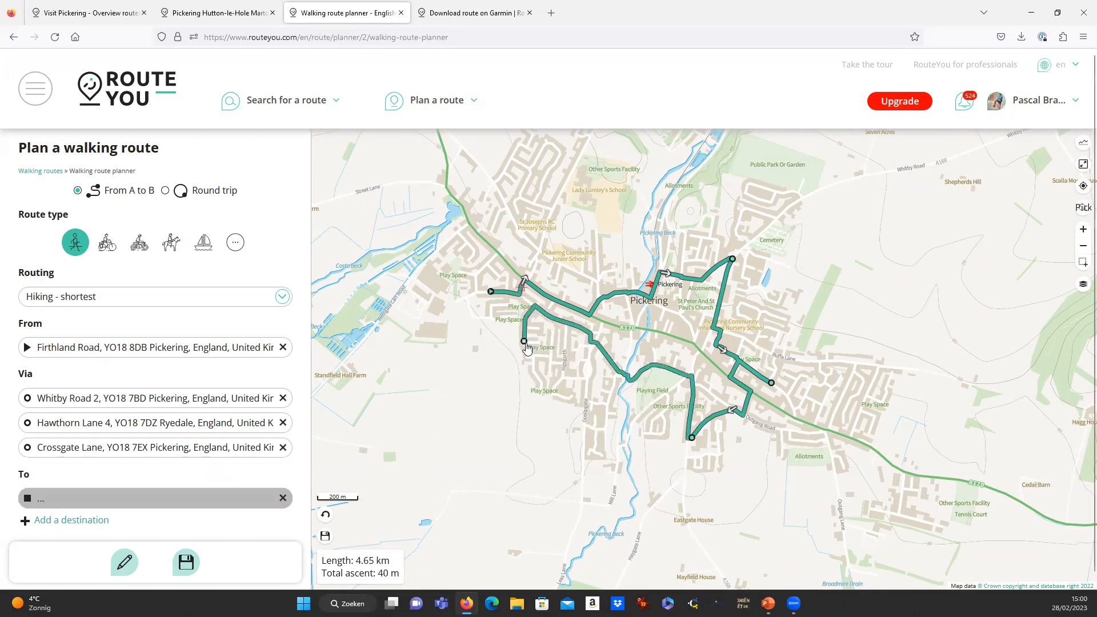
pyautogui.click(491, 311)
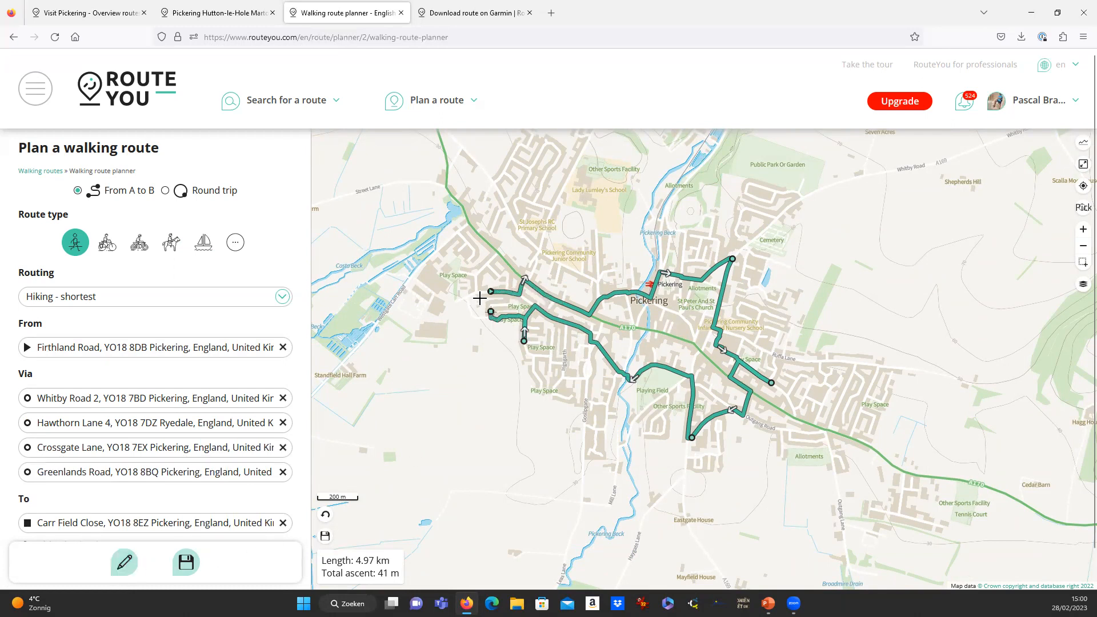
# Return the route to its starting point, making a 5.26 km loop.
pyautogui.click(125, 564)
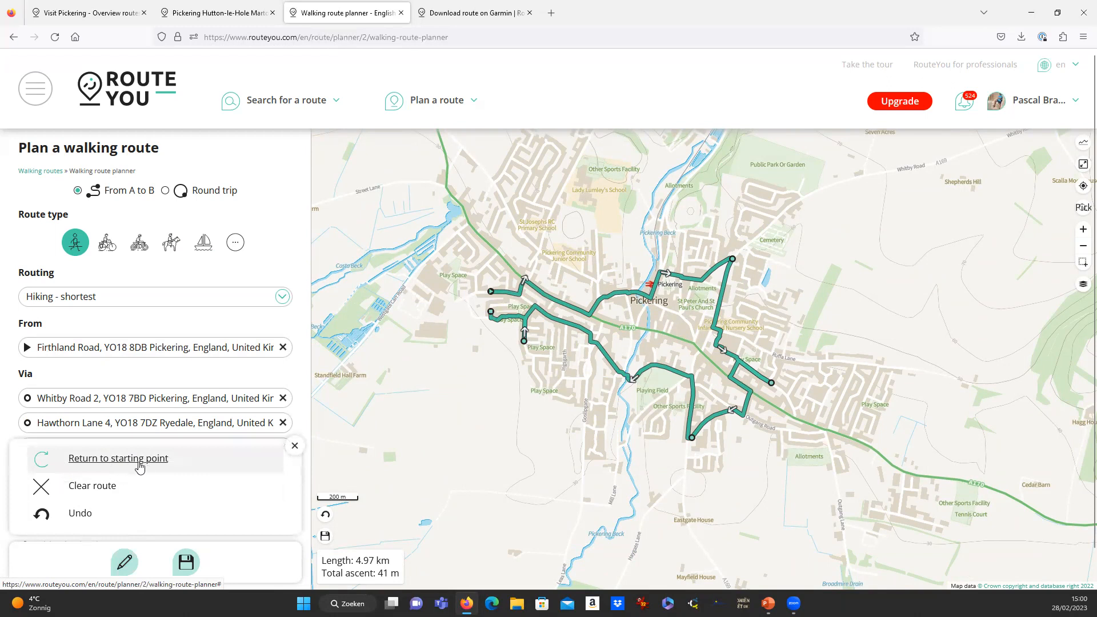
pyautogui.click(139, 462)
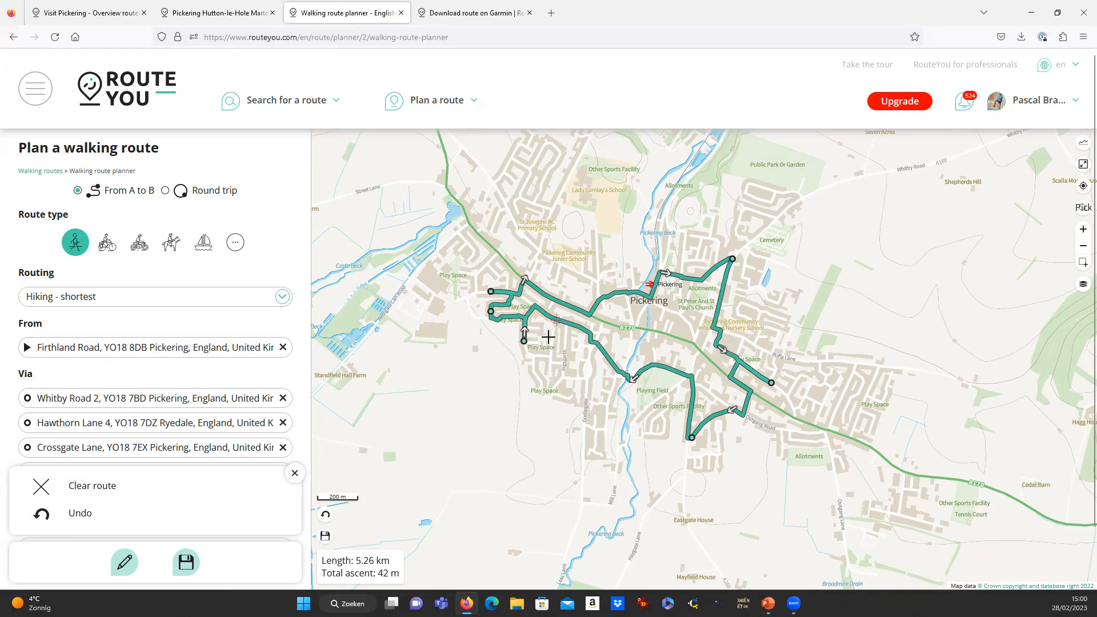
pyautogui.scroll(3, 549, 337)
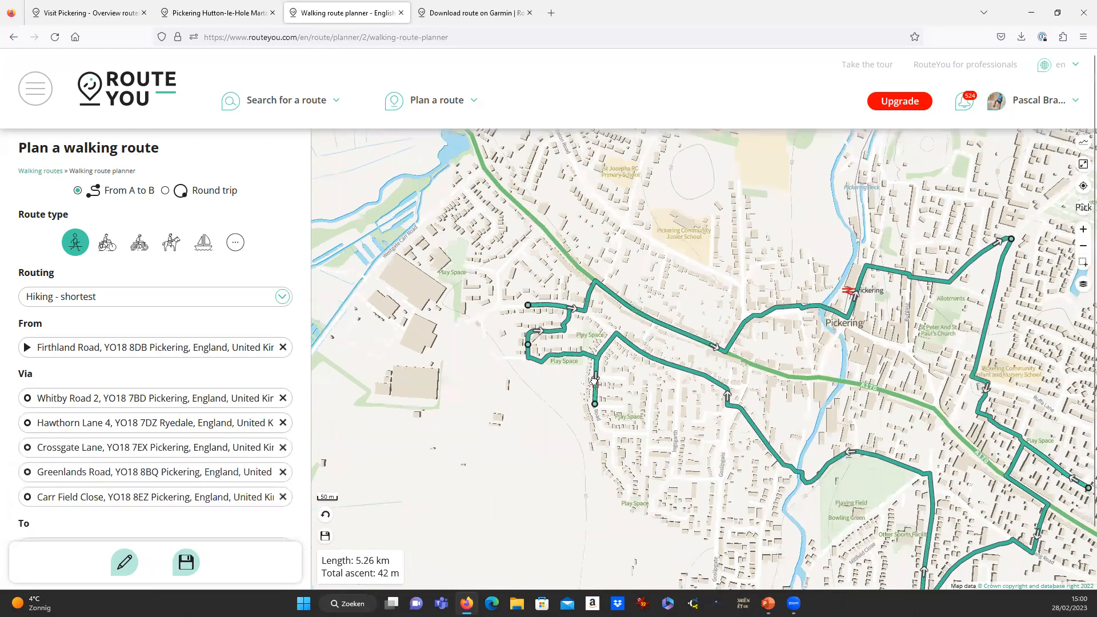
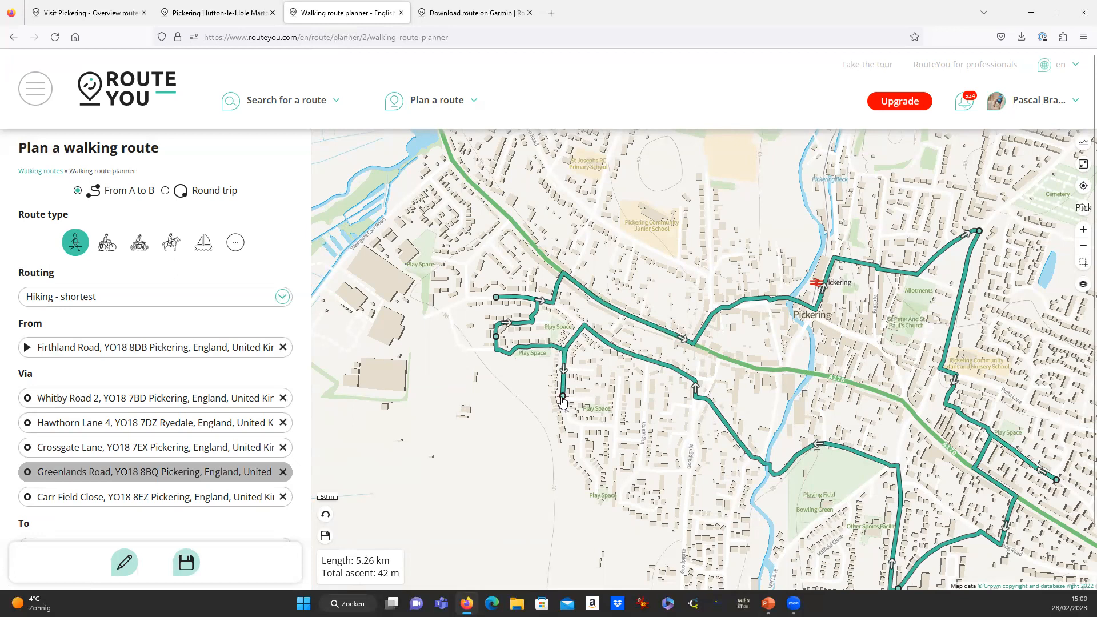
# Drag the via points onto Crofts Avenue and then Ruffa Lane, stretching the loop to 5.13 km.
pyautogui.moveTo(563, 398); pyautogui.dragTo(575, 337)
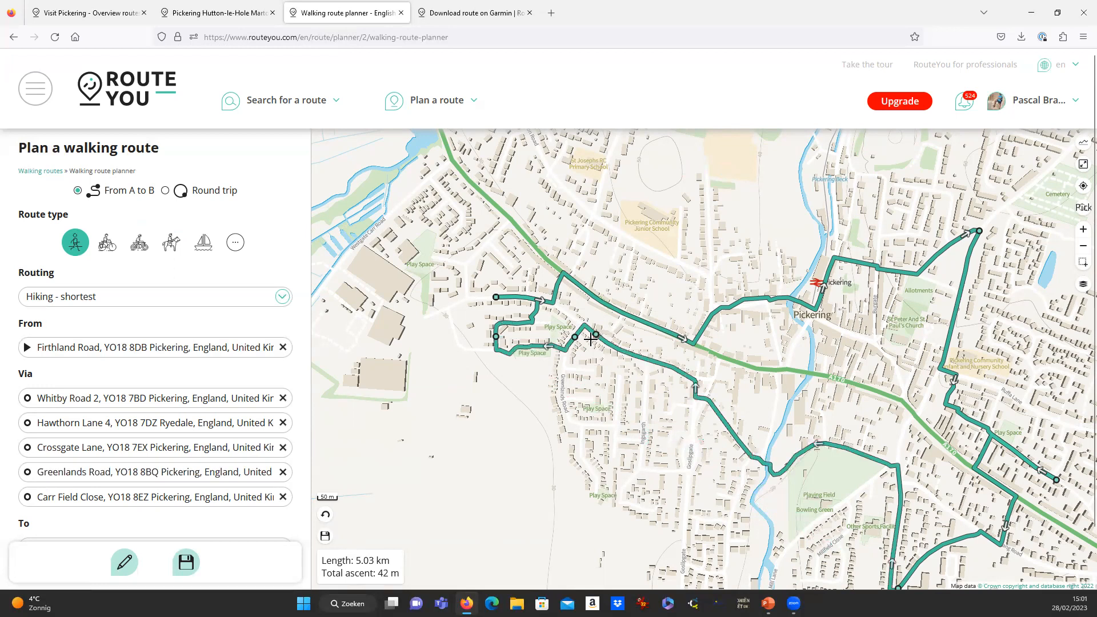
pyautogui.moveTo(765, 373); pyautogui.dragTo(527, 275)
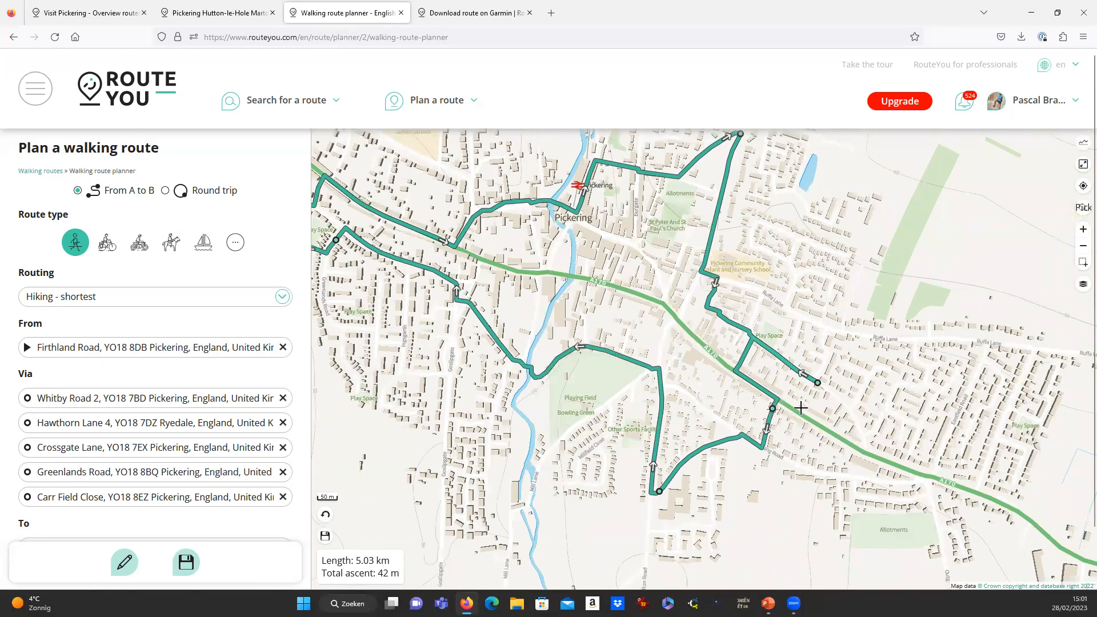
pyautogui.moveTo(818, 383); pyautogui.dragTo(794, 296)
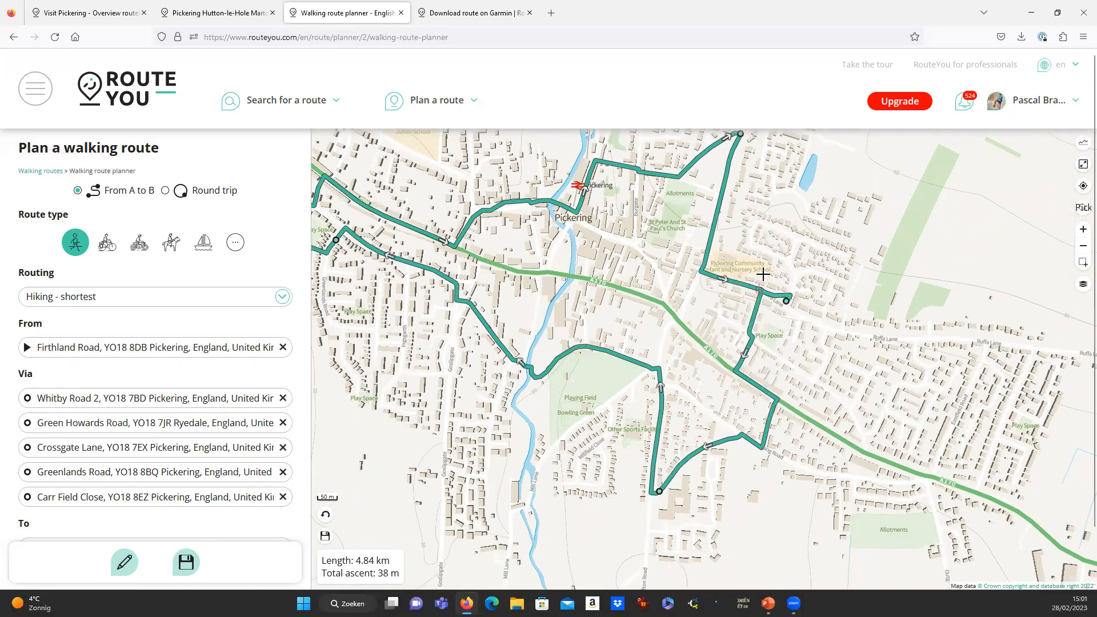
pyautogui.scroll(2, 763, 283)
pyautogui.moveTo(804, 319); pyautogui.dragTo(753, 319)
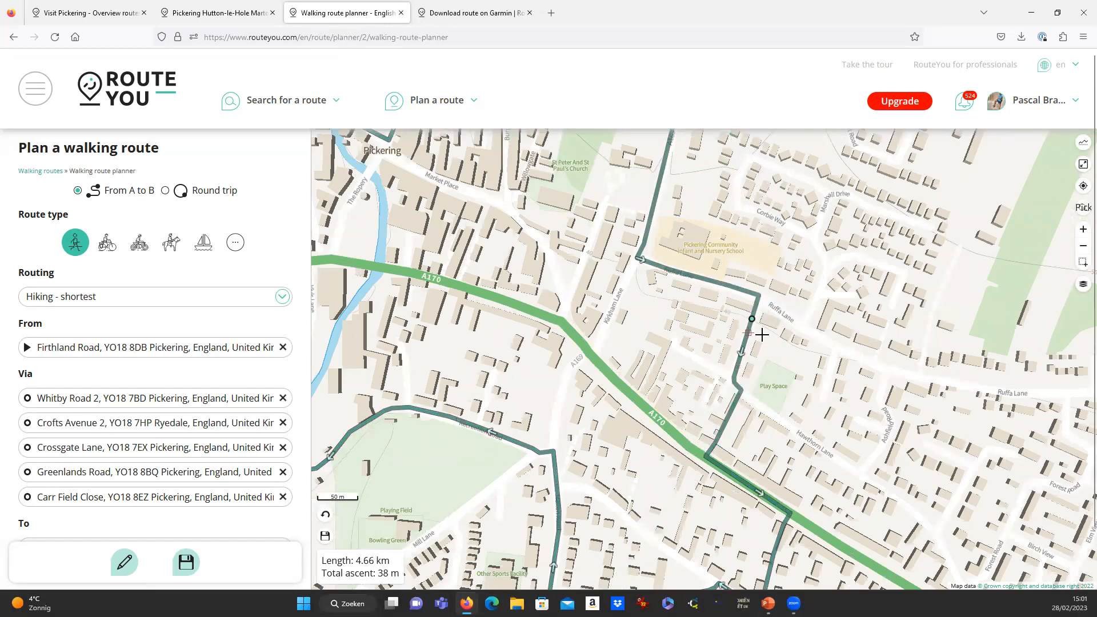
pyautogui.scroll(-2, 762, 335)
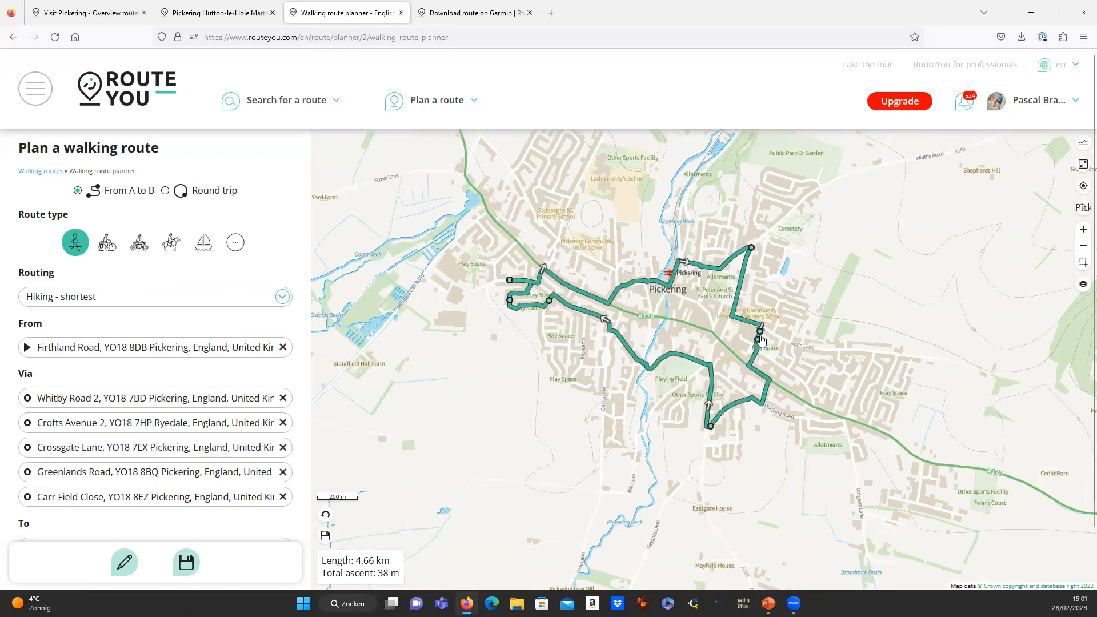
pyautogui.moveTo(773, 331); pyautogui.dragTo(791, 331)
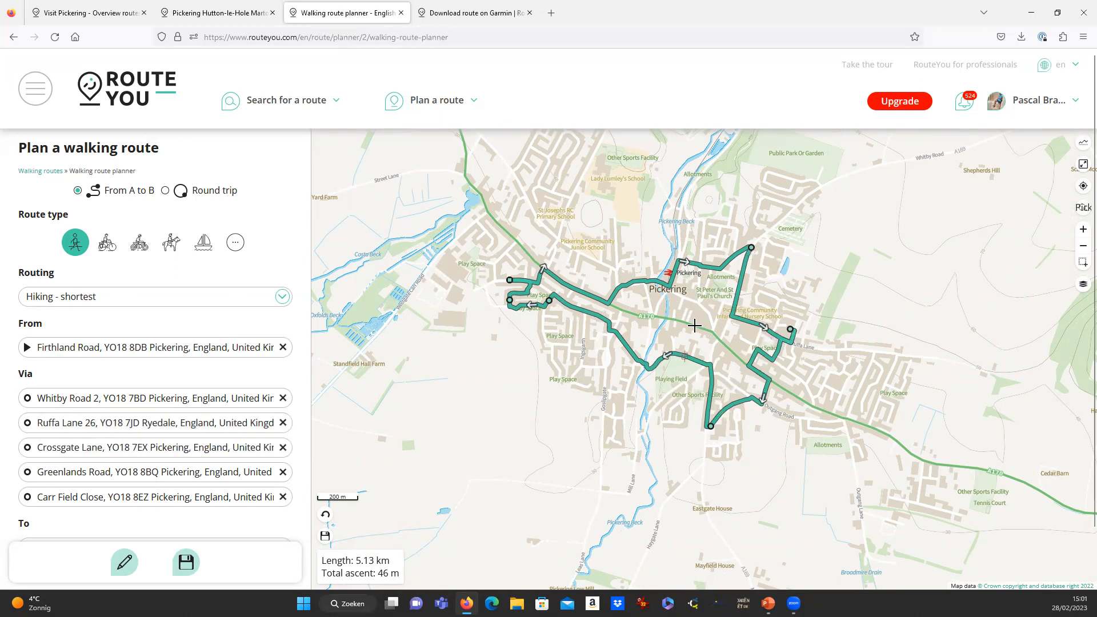
pyautogui.scroll(-3, 695, 325)
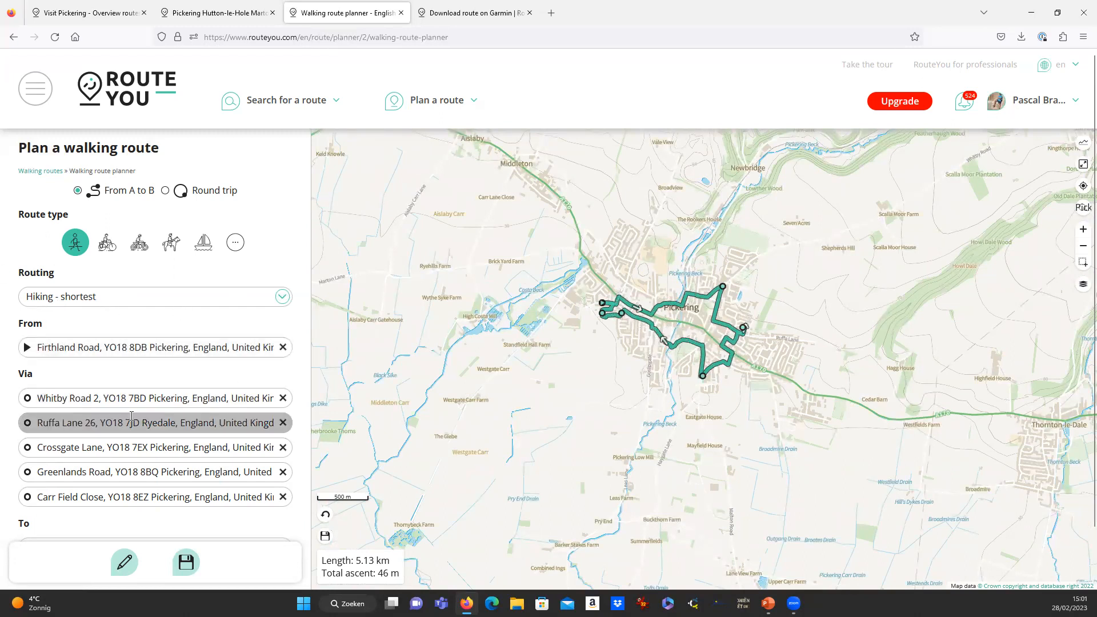
# Save the 5.13 km walk as a public route named Pickering.
pyautogui.click(186, 565)
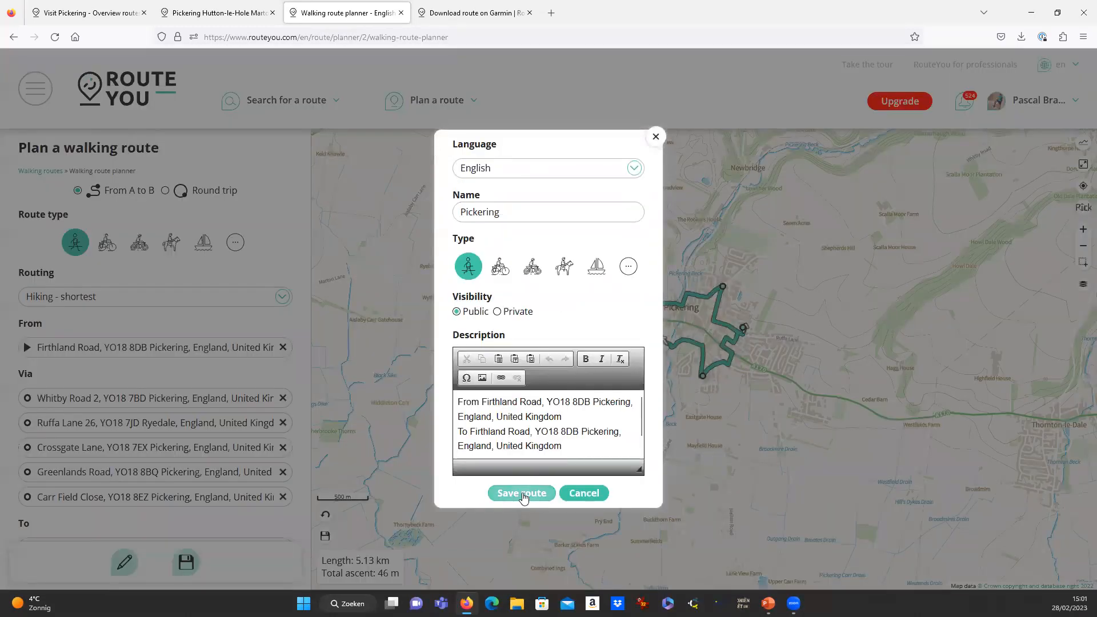
pyautogui.click(523, 494)
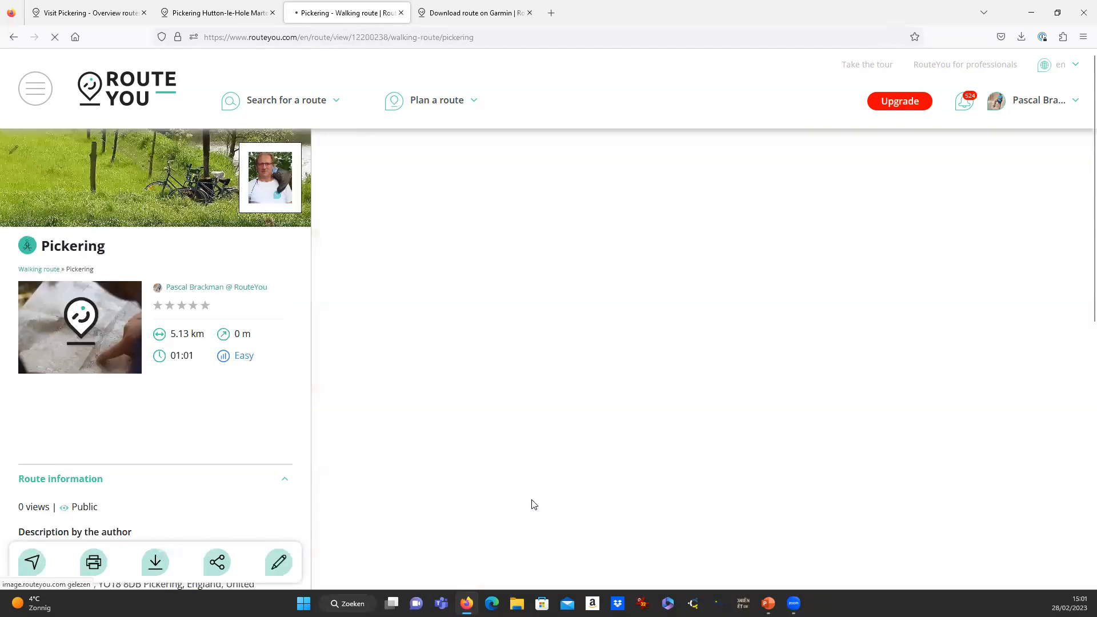
pyautogui.click(432, 102)
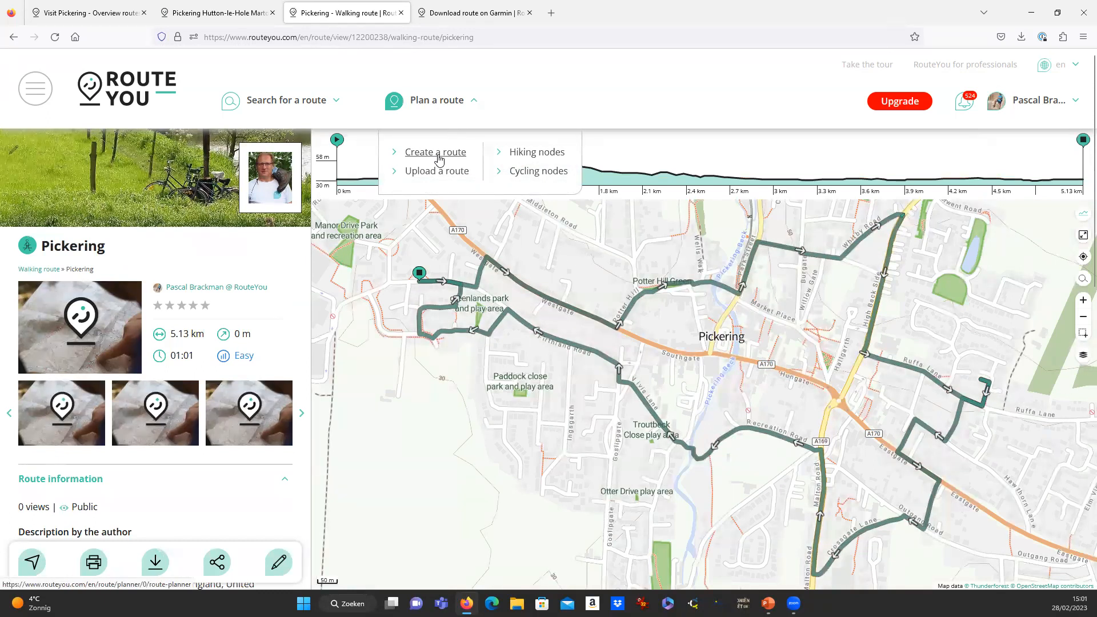
# Start a new route and centre the map on Pickering, England.
pyautogui.click(440, 158)
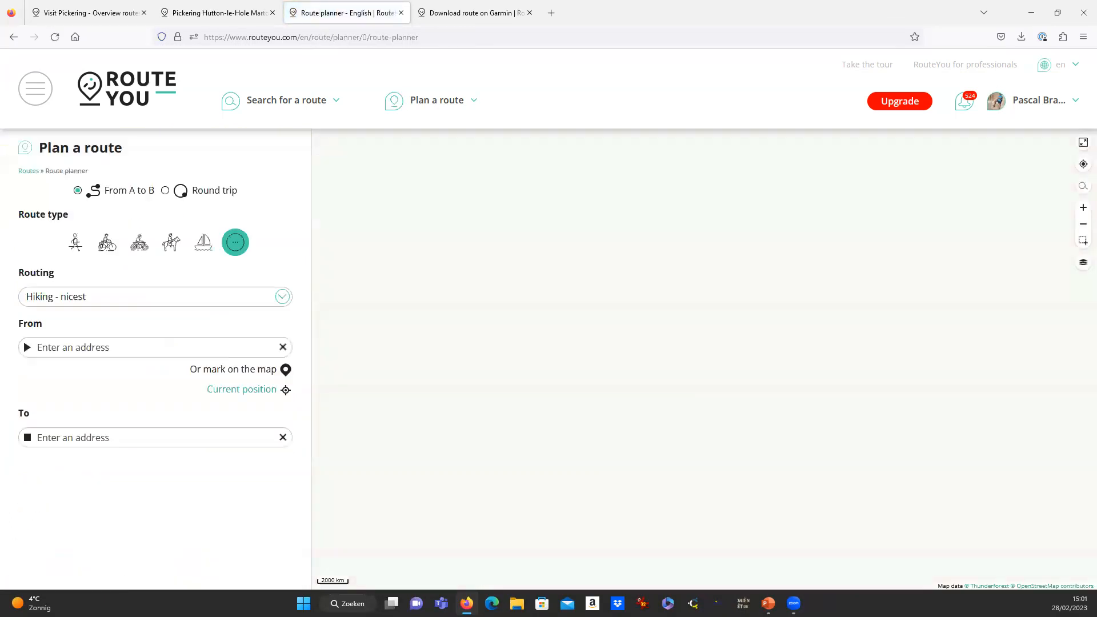
pyautogui.click(1084, 192)
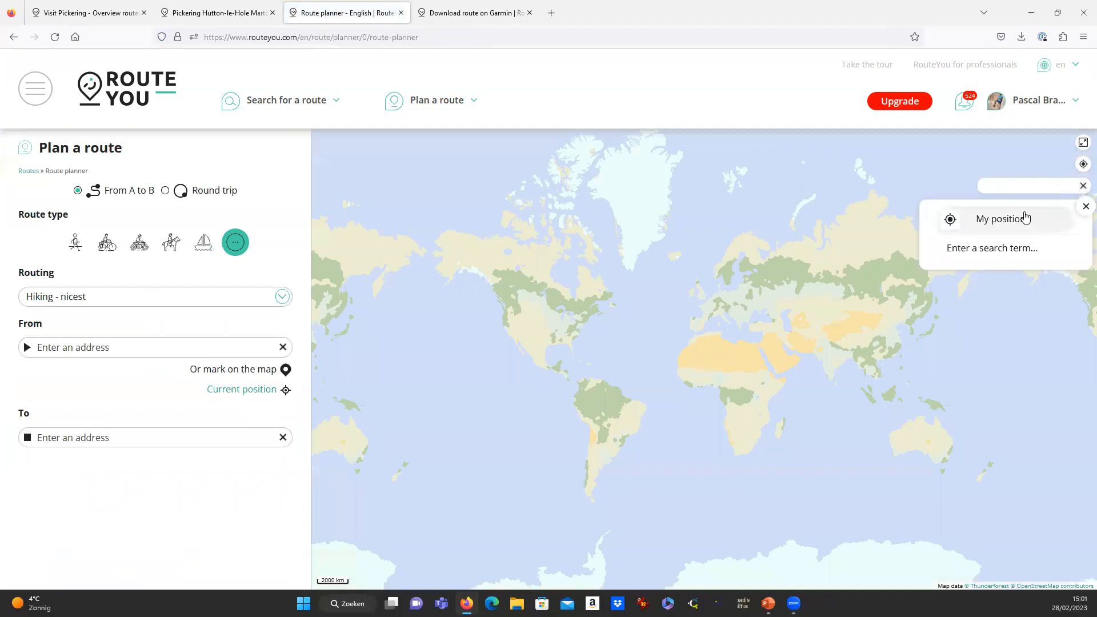
pyautogui.write('Pickering, England')
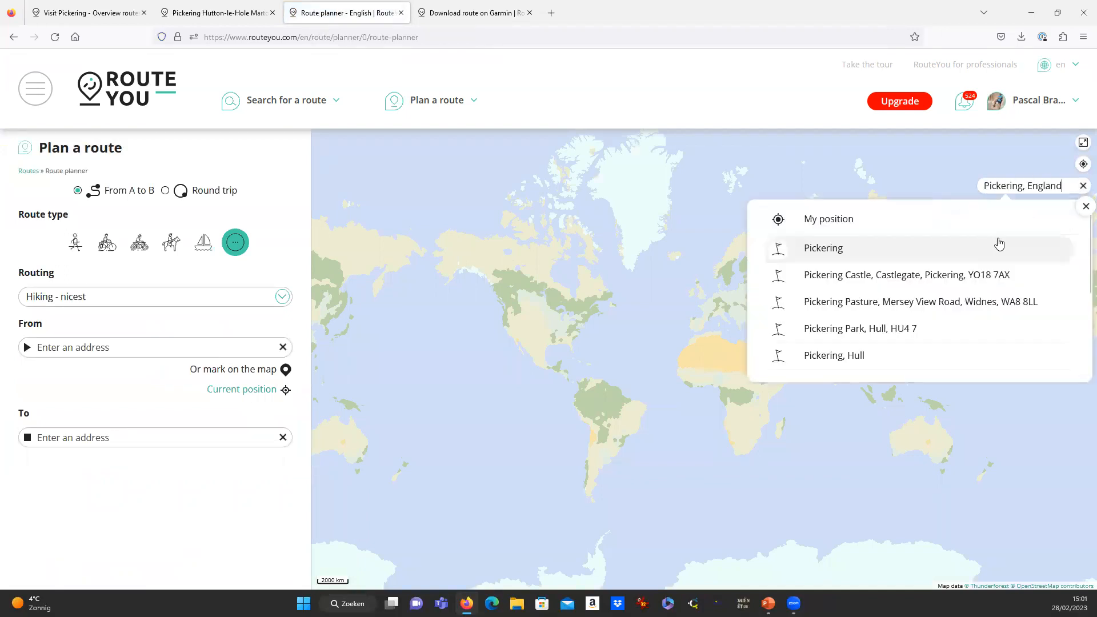
pyautogui.click(852, 252)
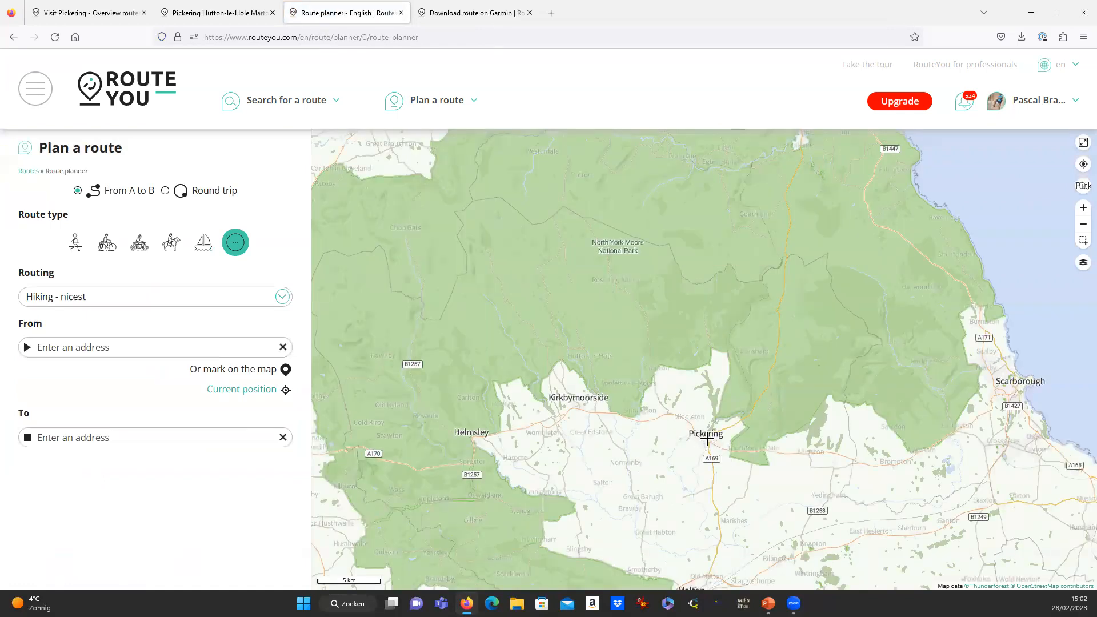
# Choose Hiking - shortest routing and place the start point in Pickering.
pyautogui.click(96, 298)
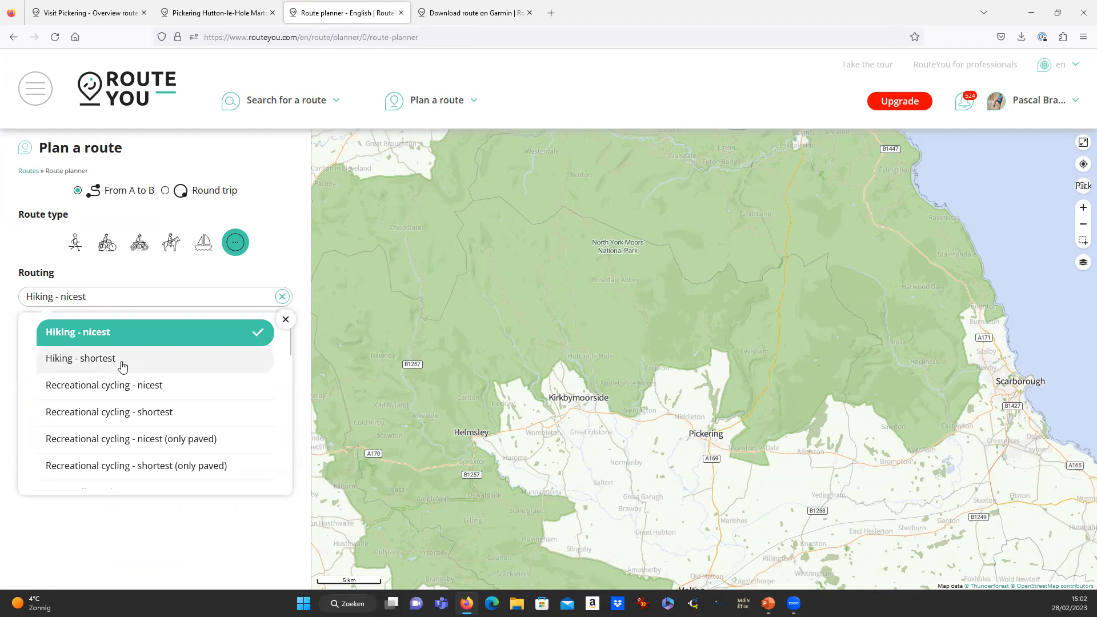
pyautogui.click(122, 365)
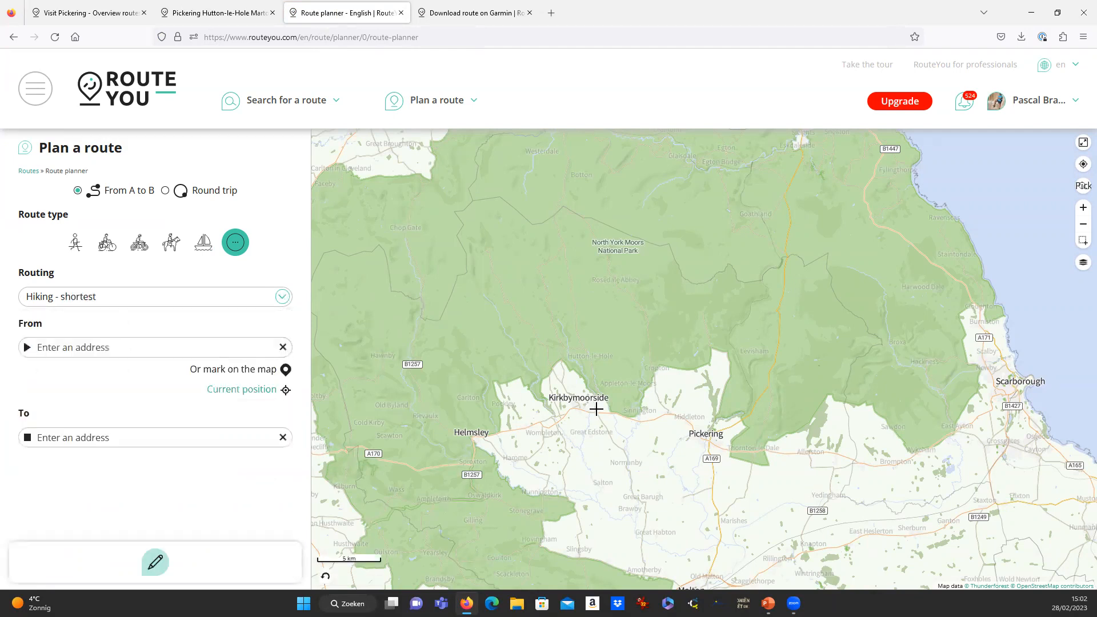
pyautogui.click(709, 439)
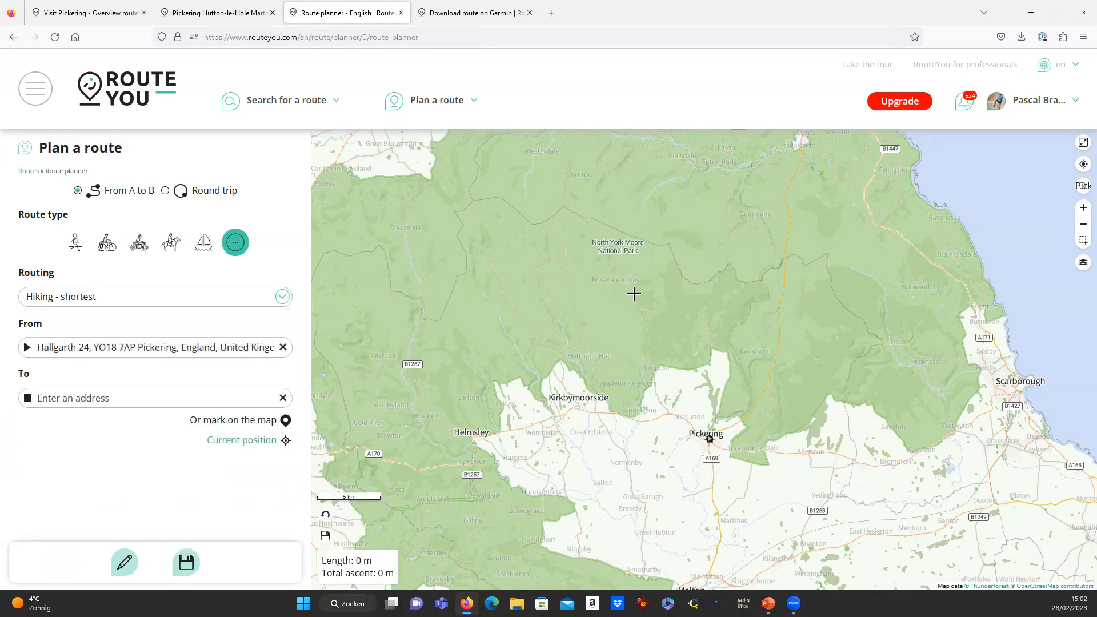
# End the route near Rosedale Abbey (16.3 km, 249 m ascent) and turn that end into a via point.
pyautogui.click(614, 284)
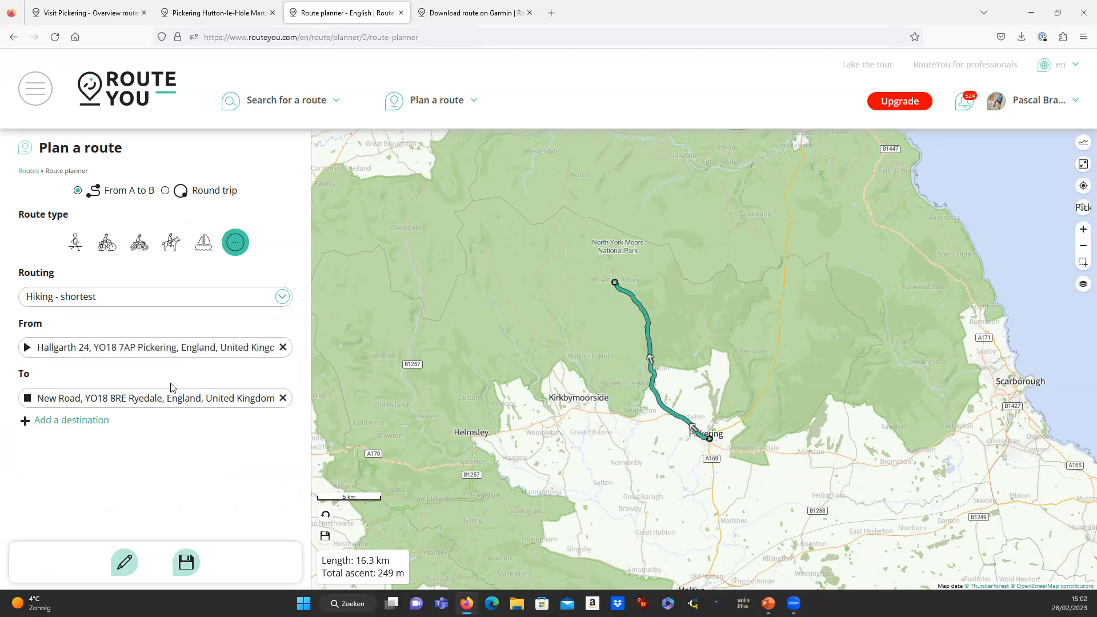
pyautogui.click(73, 422)
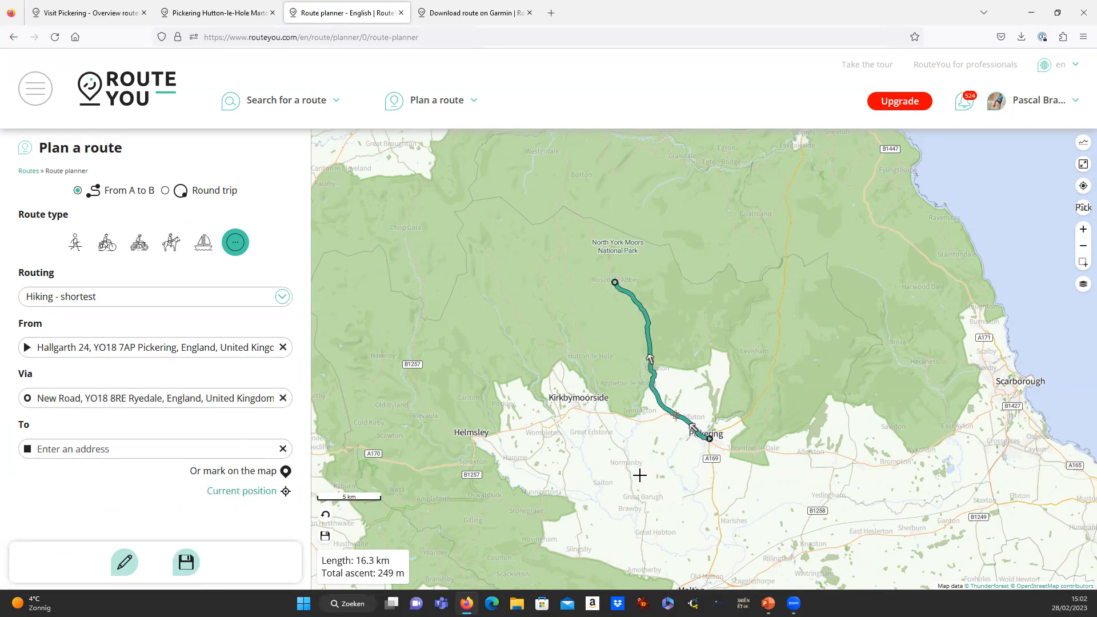
pyautogui.scroll(1, 658, 391)
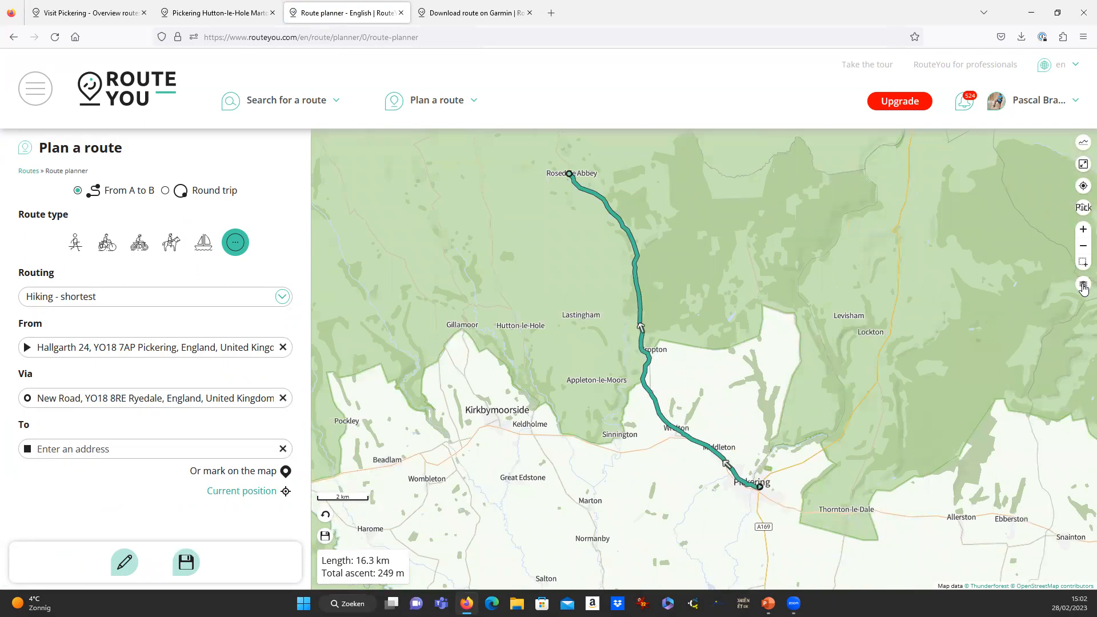
pyautogui.click(1083, 287)
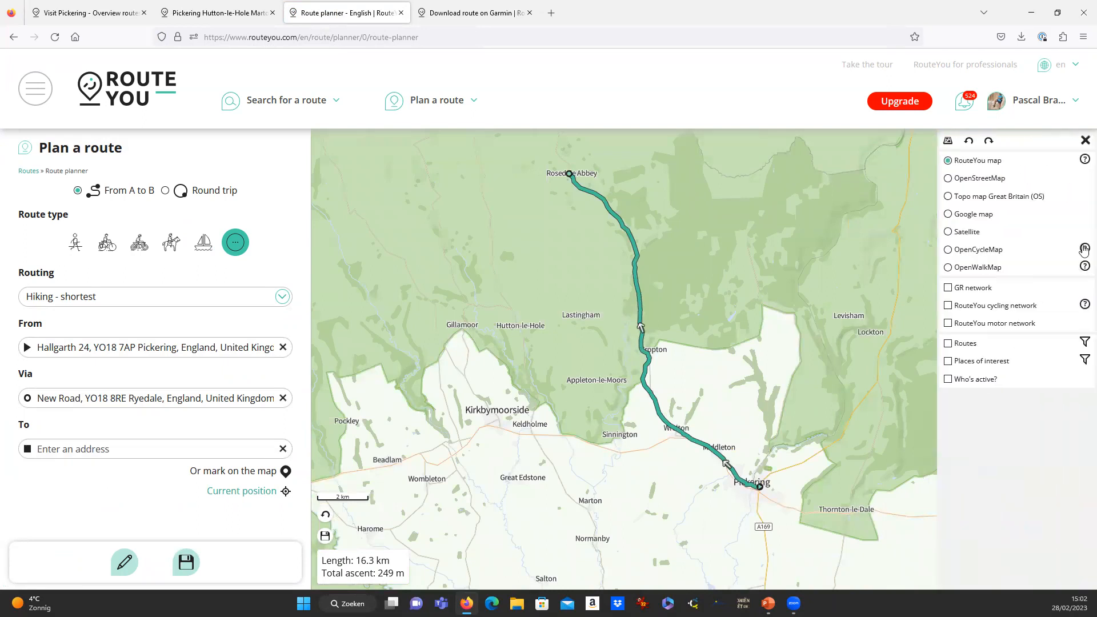
# Switch the base map to Satellite and briefly explore the road to High St in Street View.
pyautogui.click(966, 233)
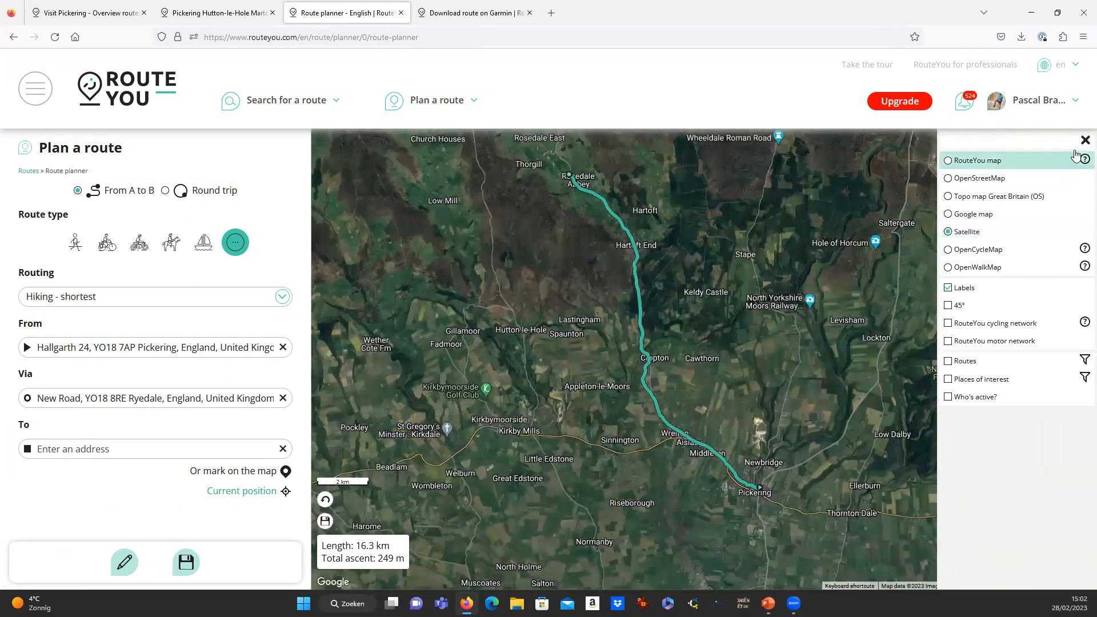
pyautogui.click(1084, 141)
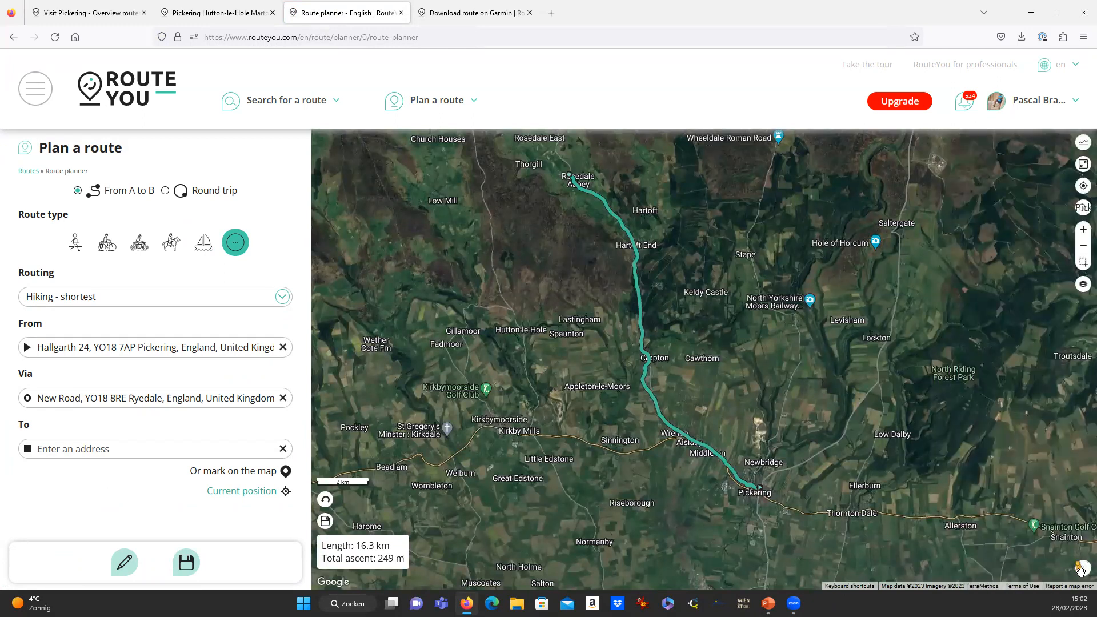
pyautogui.moveTo(1083, 569); pyautogui.dragTo(657, 416)
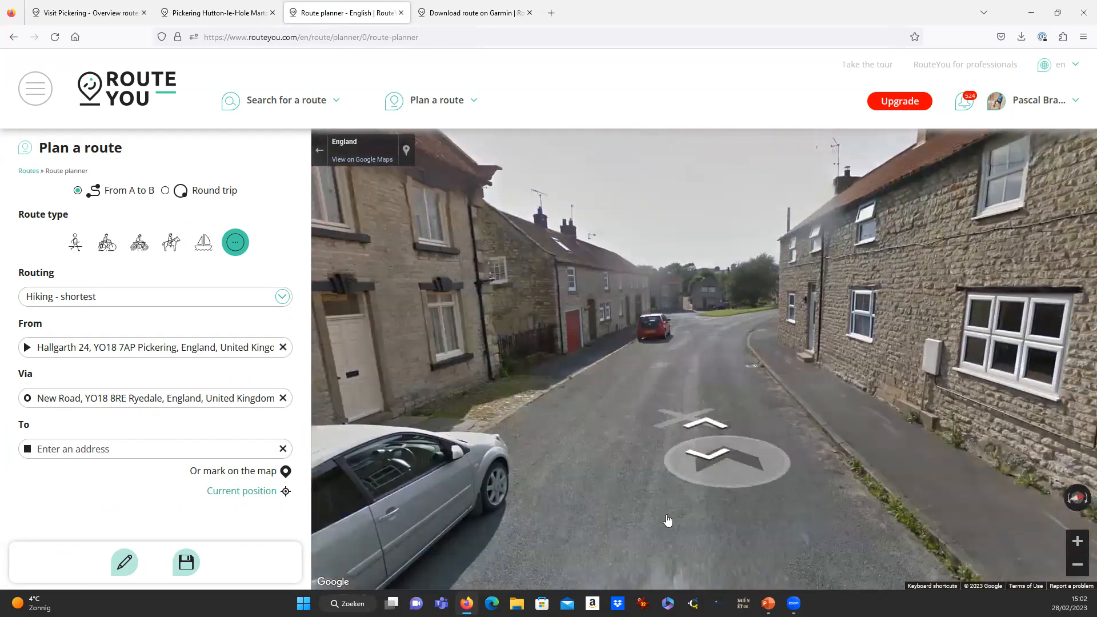
pyautogui.click(754, 353)
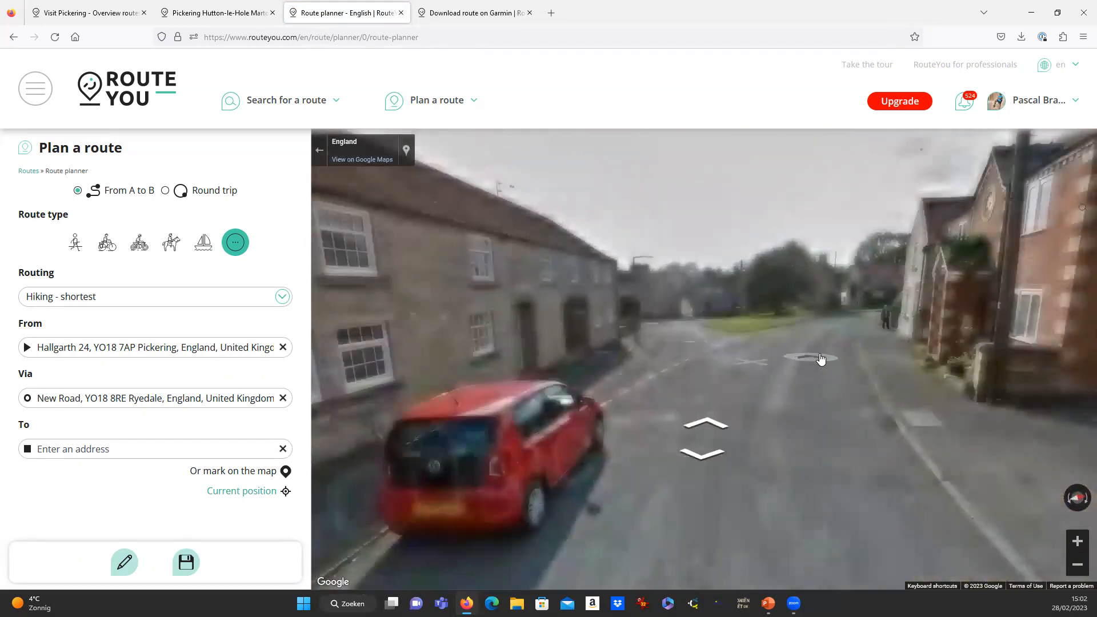
pyautogui.click(753, 355)
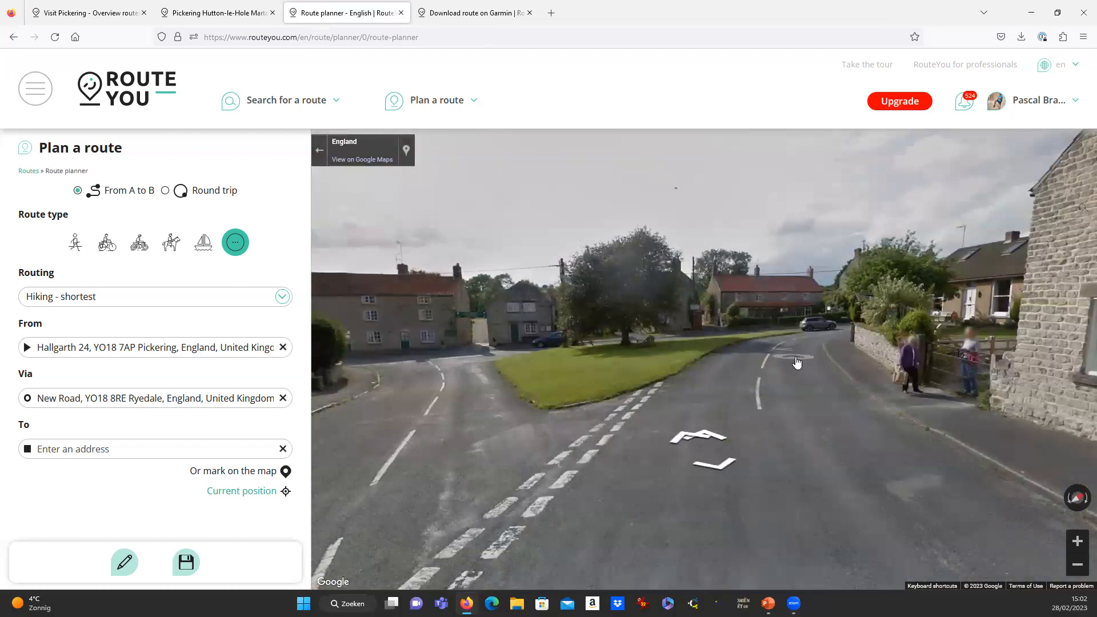
pyautogui.click(796, 363)
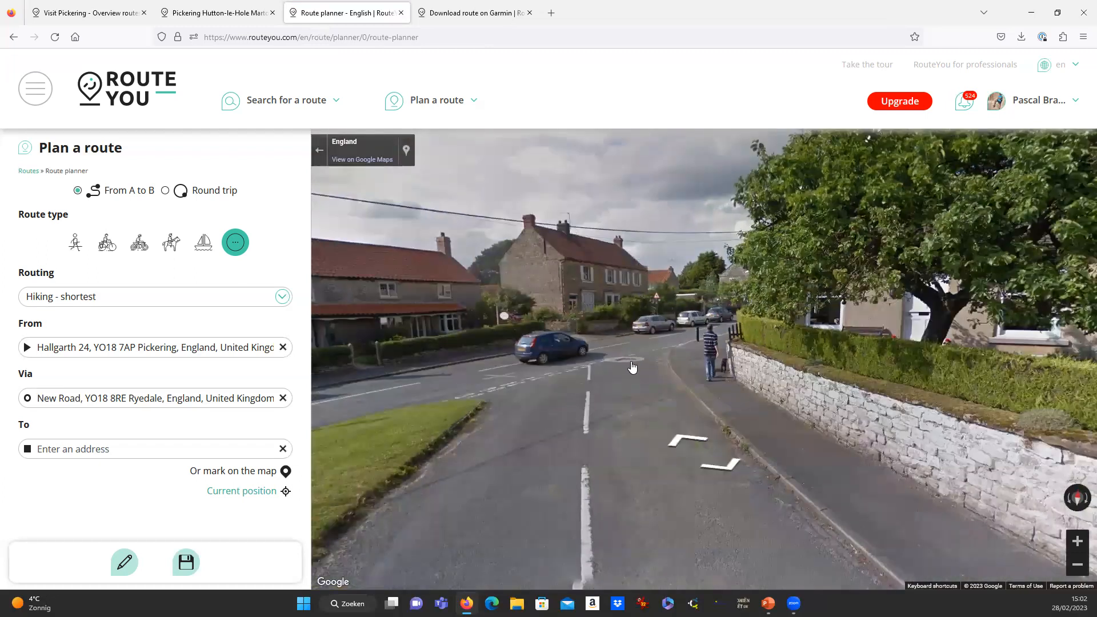
pyautogui.click(631, 367)
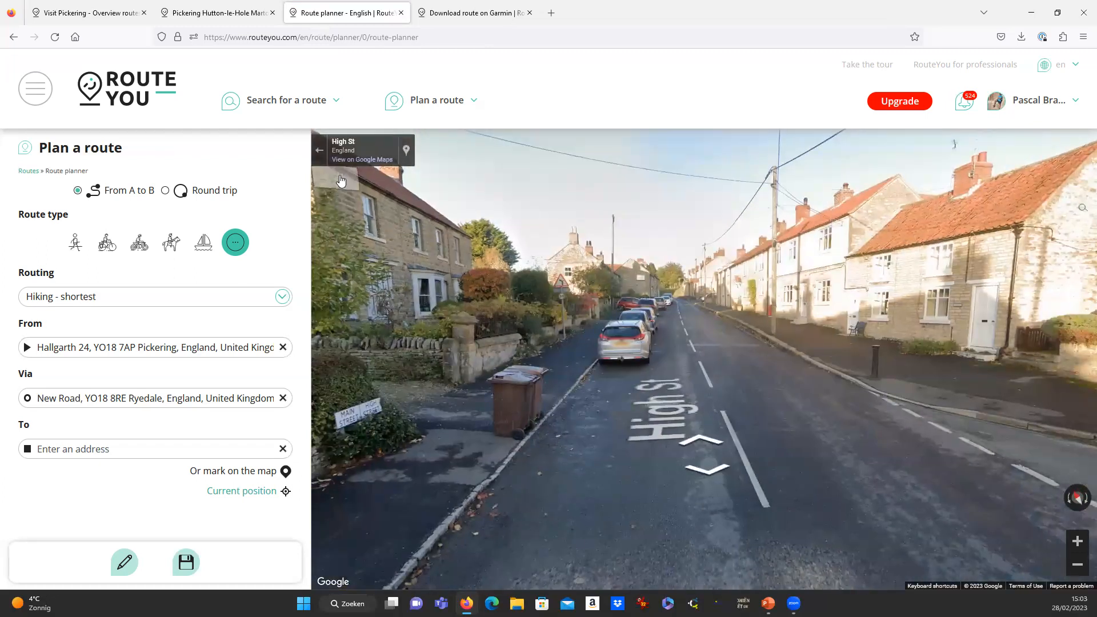
pyautogui.click(320, 159)
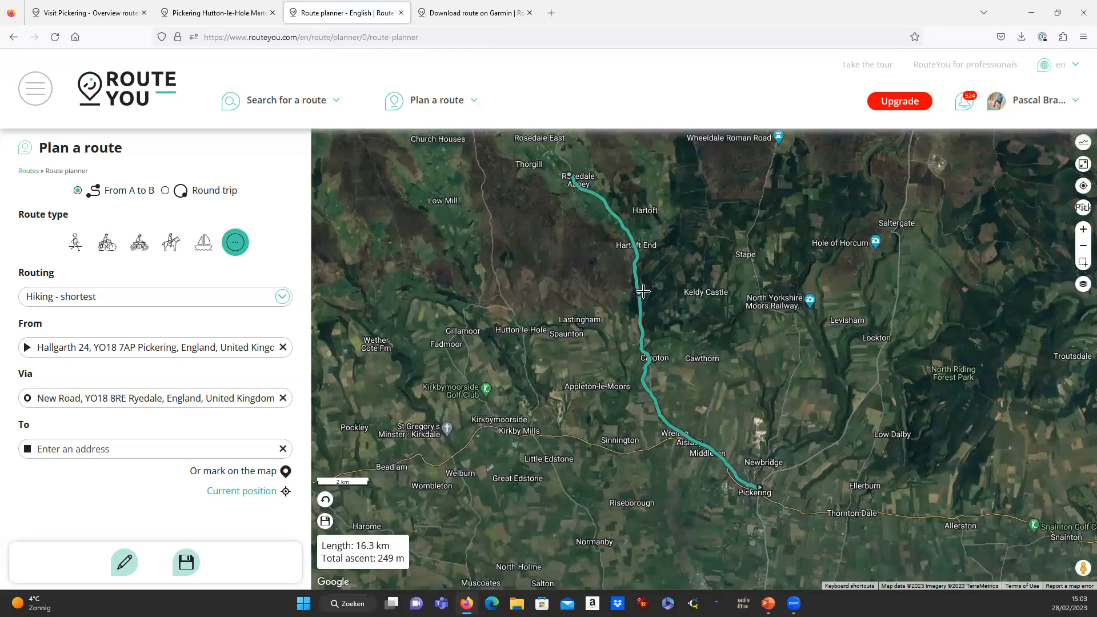
# Apply Hiking - nicest routing to the full route, lengthening it to 20.4 km.
pyautogui.click(83, 303)
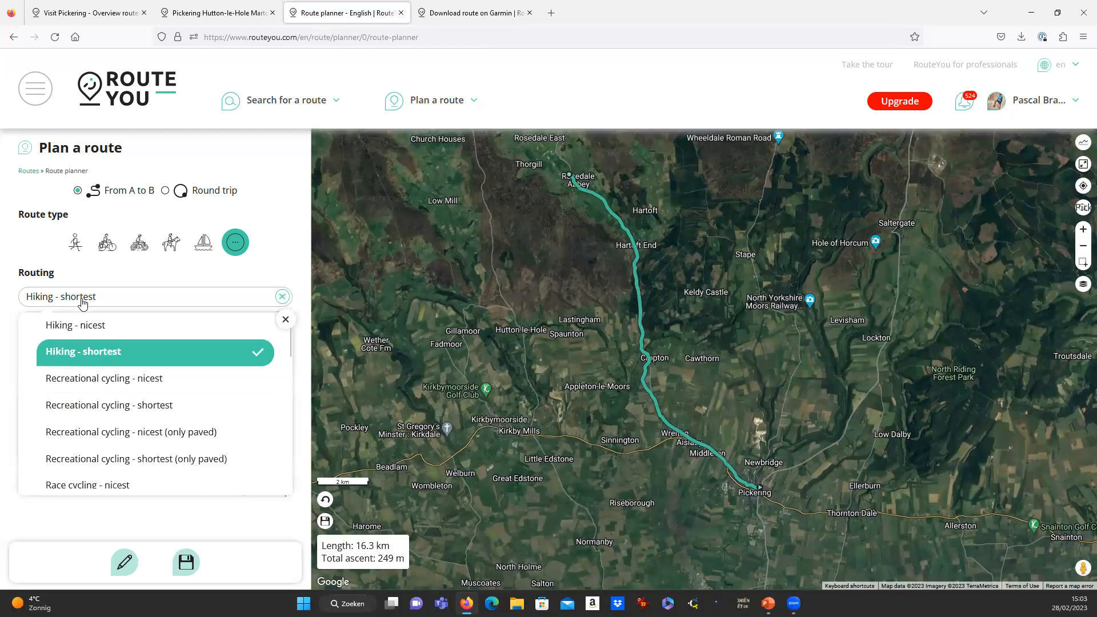
pyautogui.click(113, 328)
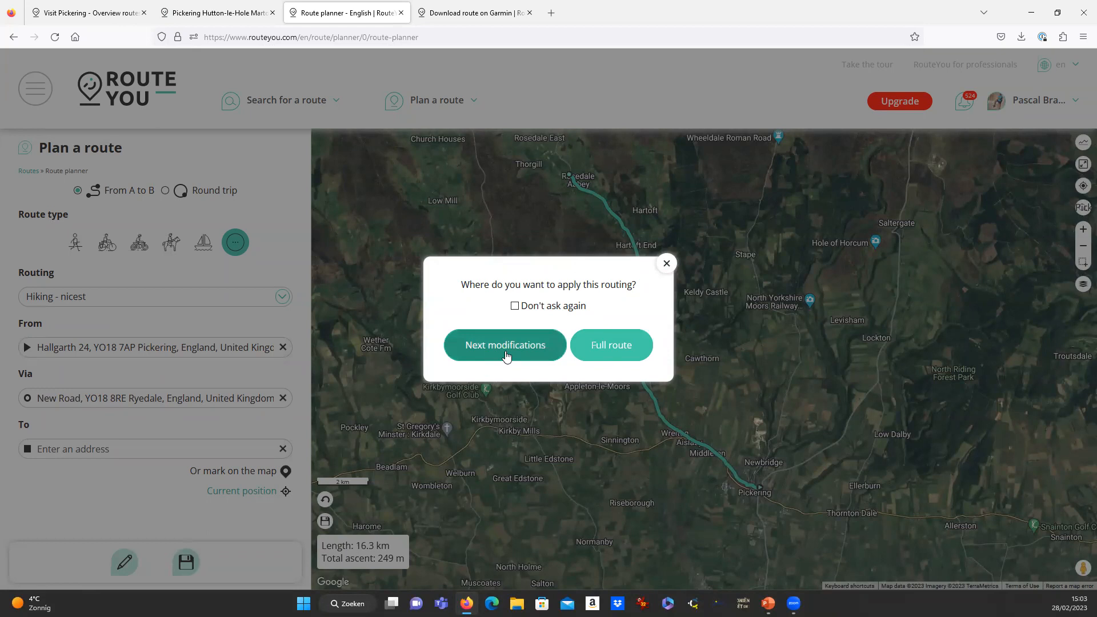
pyautogui.click(624, 354)
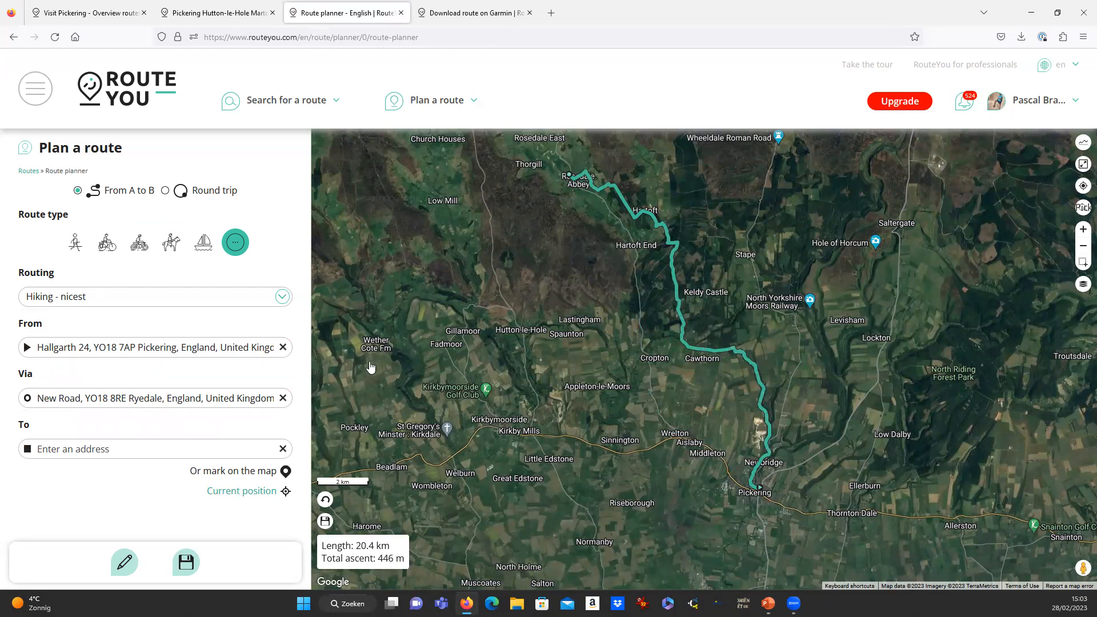
pyautogui.scroll(5, 687, 336)
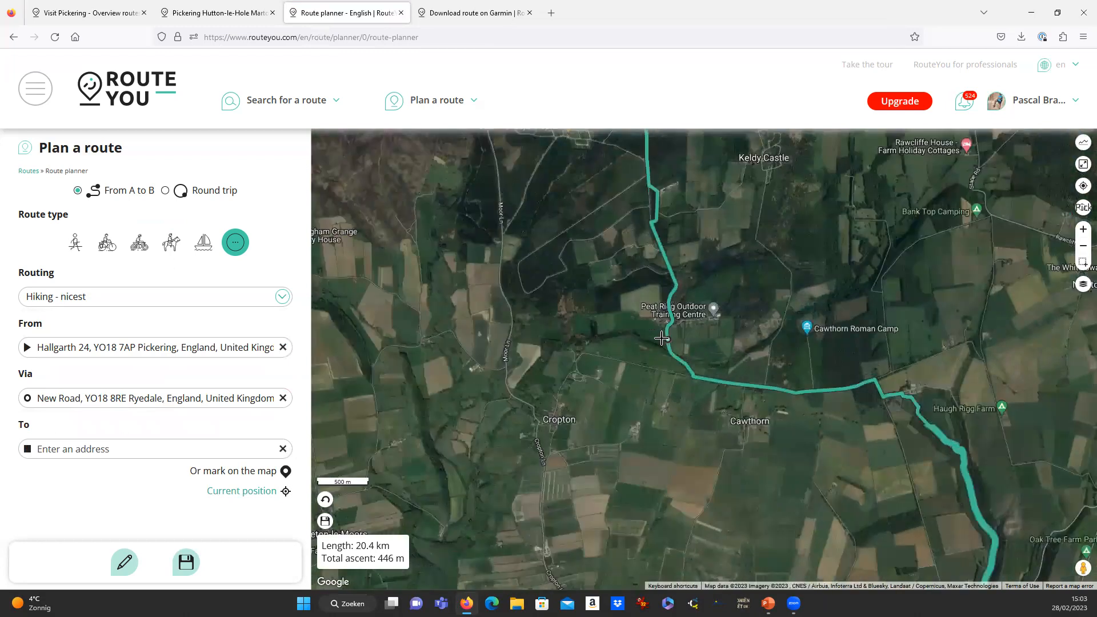
pyautogui.moveTo(1083, 568); pyautogui.dragTo(670, 307)
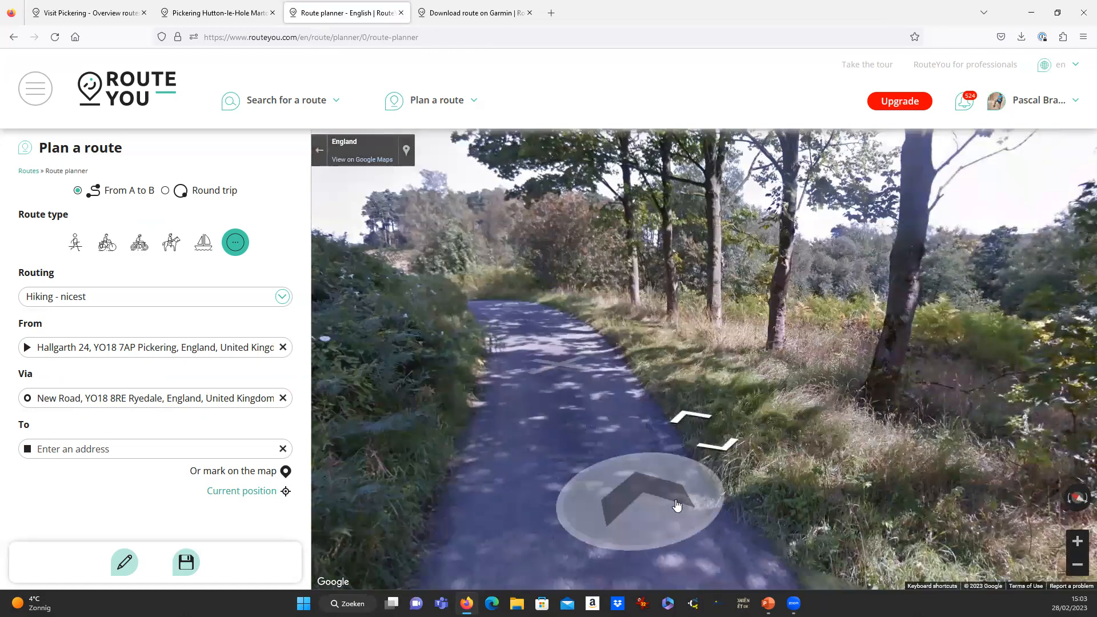
pyautogui.moveTo(546, 445); pyautogui.dragTo(803, 405)
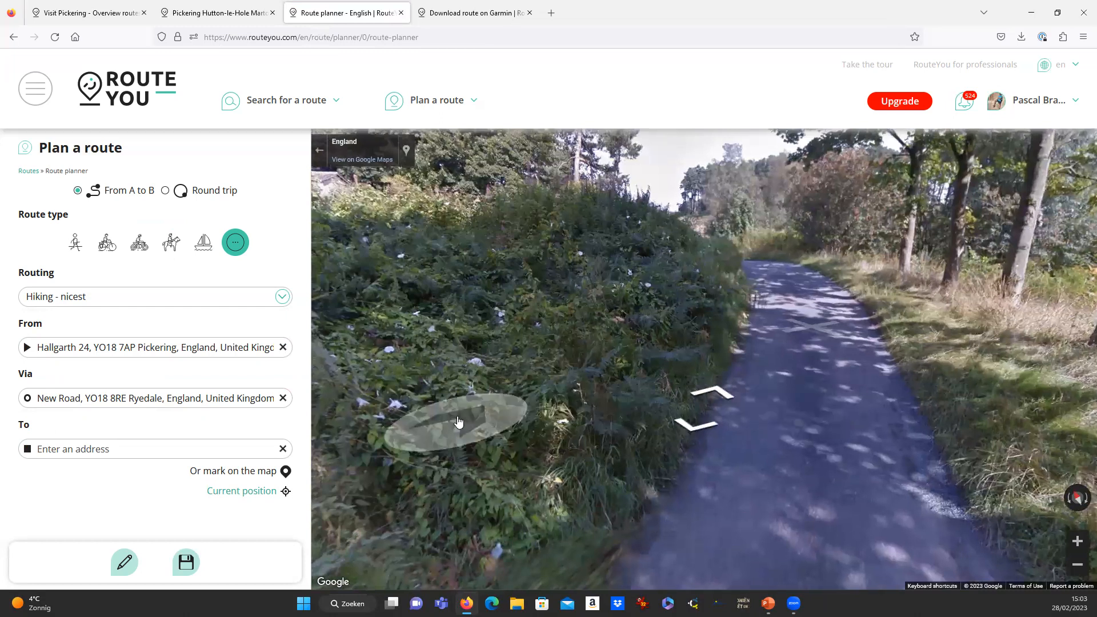
pyautogui.moveTo(456, 423); pyautogui.dragTo(937, 401)
pyautogui.moveTo(702, 415); pyautogui.dragTo(537, 400)
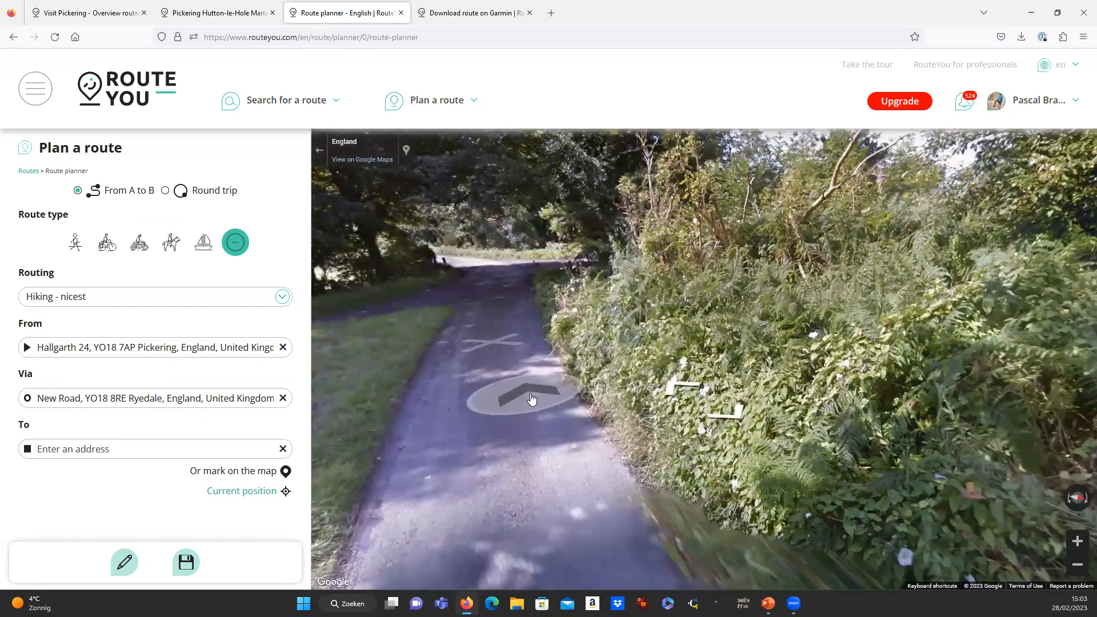
pyautogui.click(320, 151)
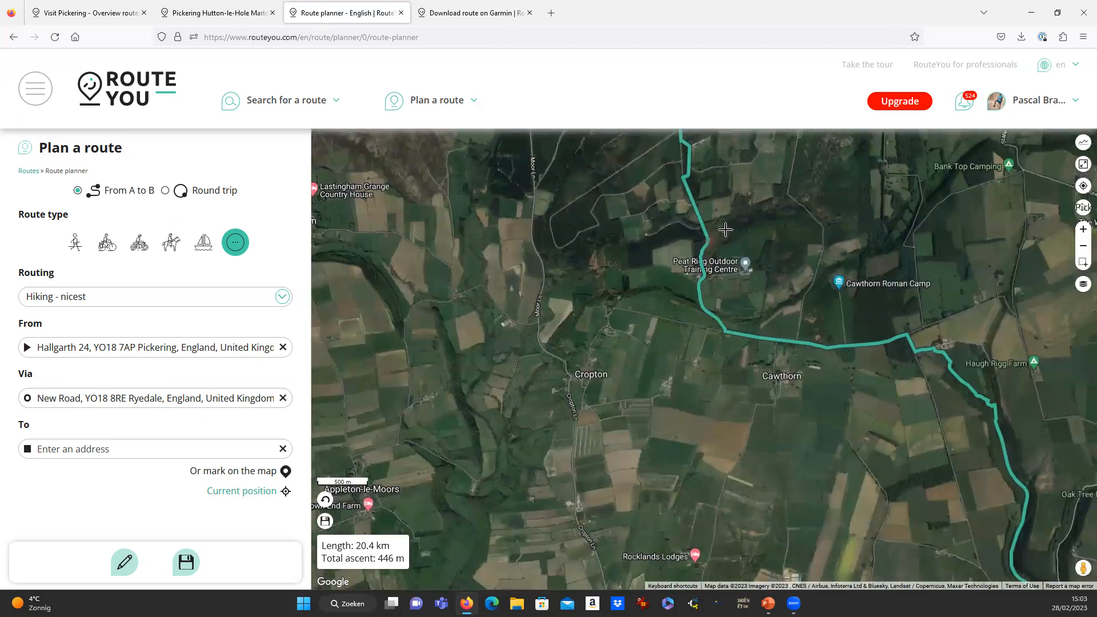
pyautogui.moveTo(725, 229); pyautogui.dragTo(728, 360)
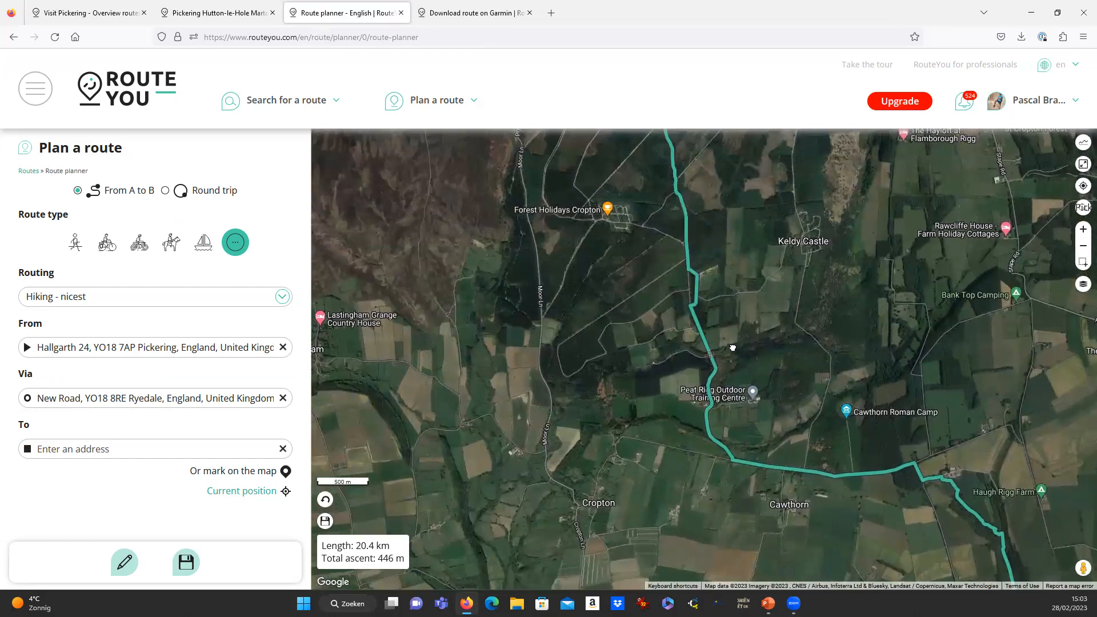
pyautogui.scroll(-3, 700, 193)
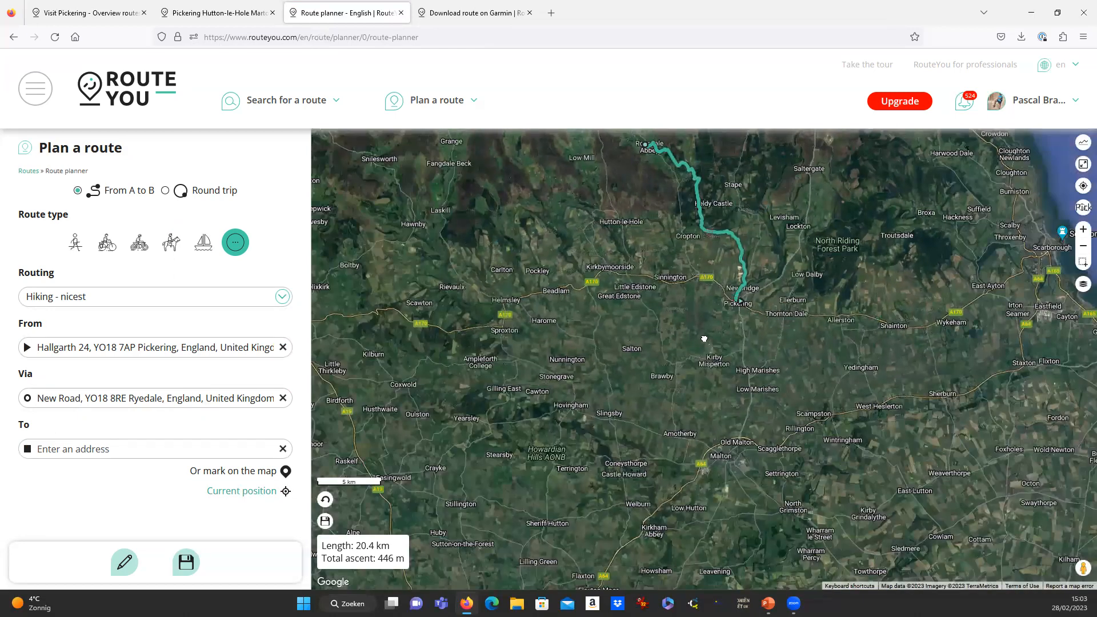
pyautogui.moveTo(704, 336); pyautogui.dragTo(689, 503)
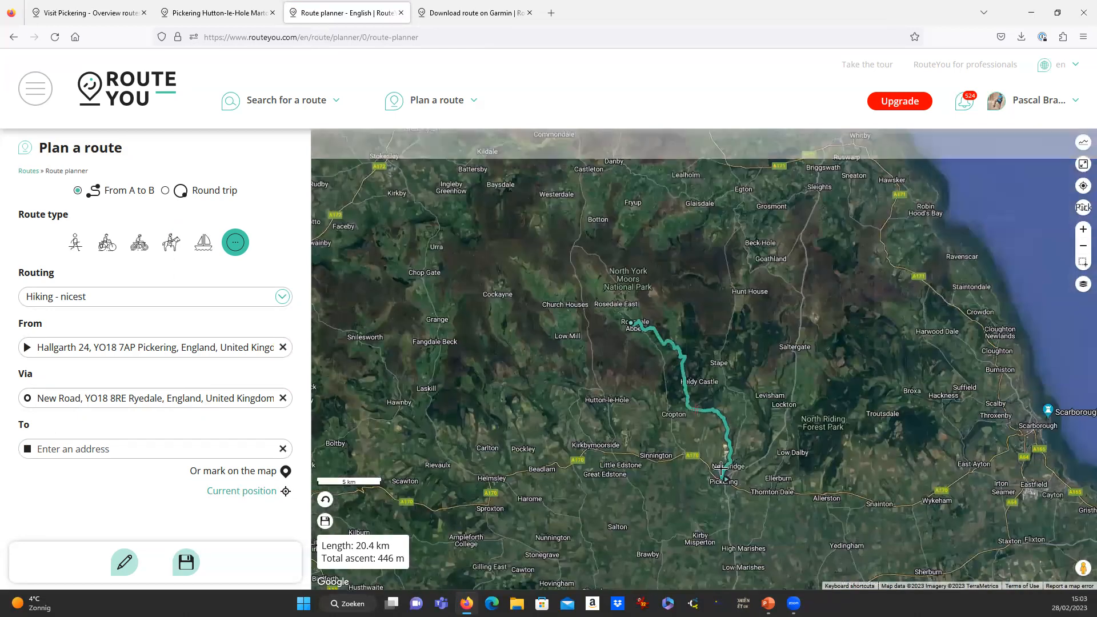
pyautogui.scroll(1, 716, 387)
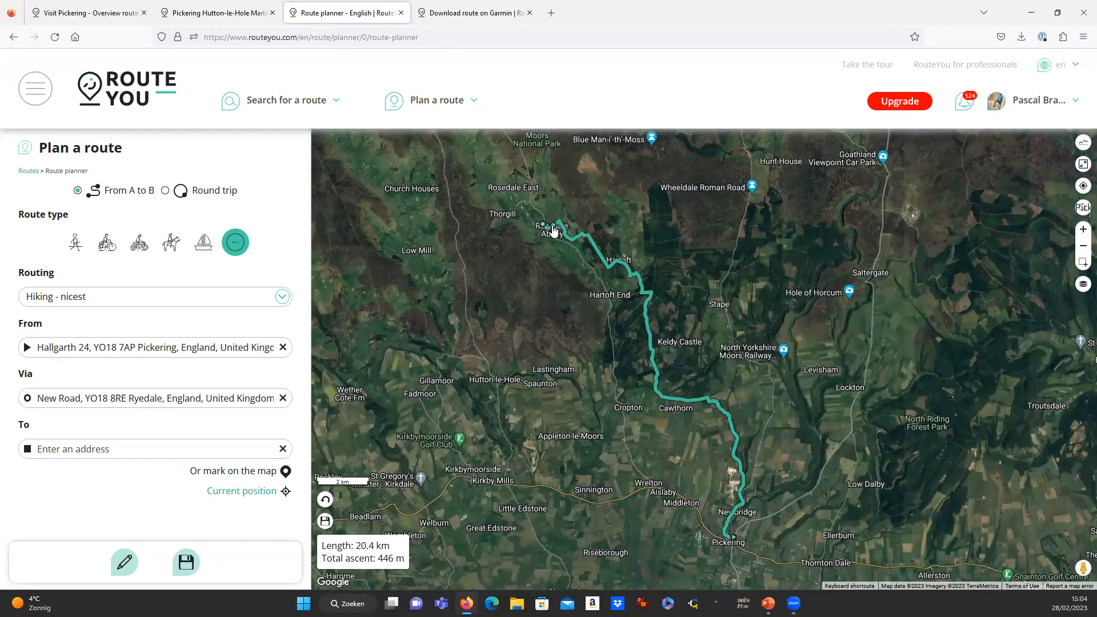
pyautogui.scroll(-1, 707, 405)
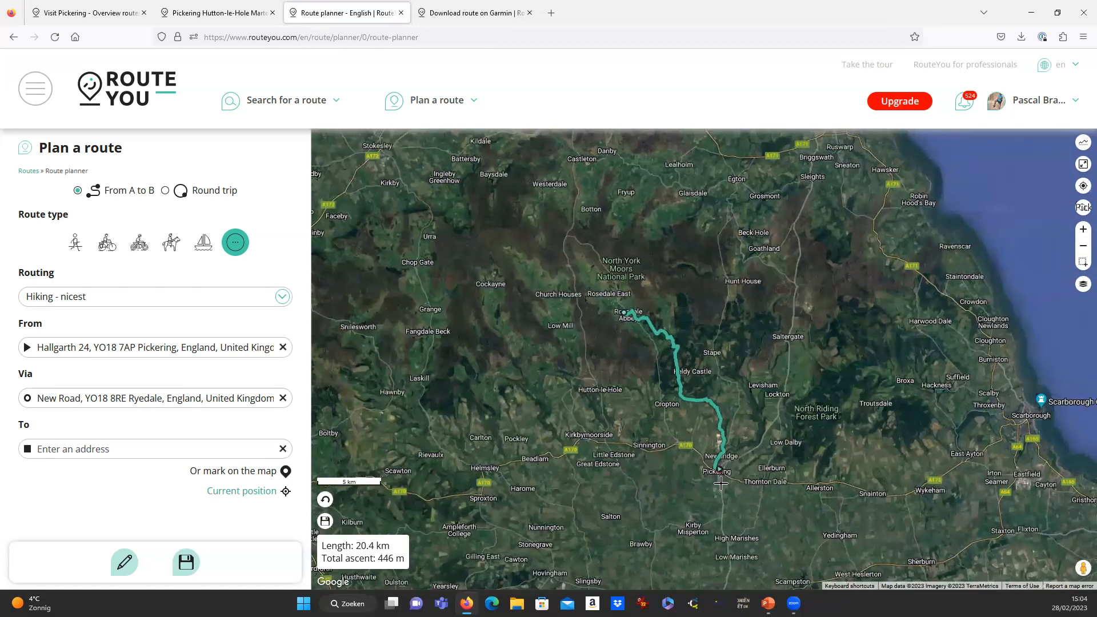
pyautogui.scroll(1, 687, 457)
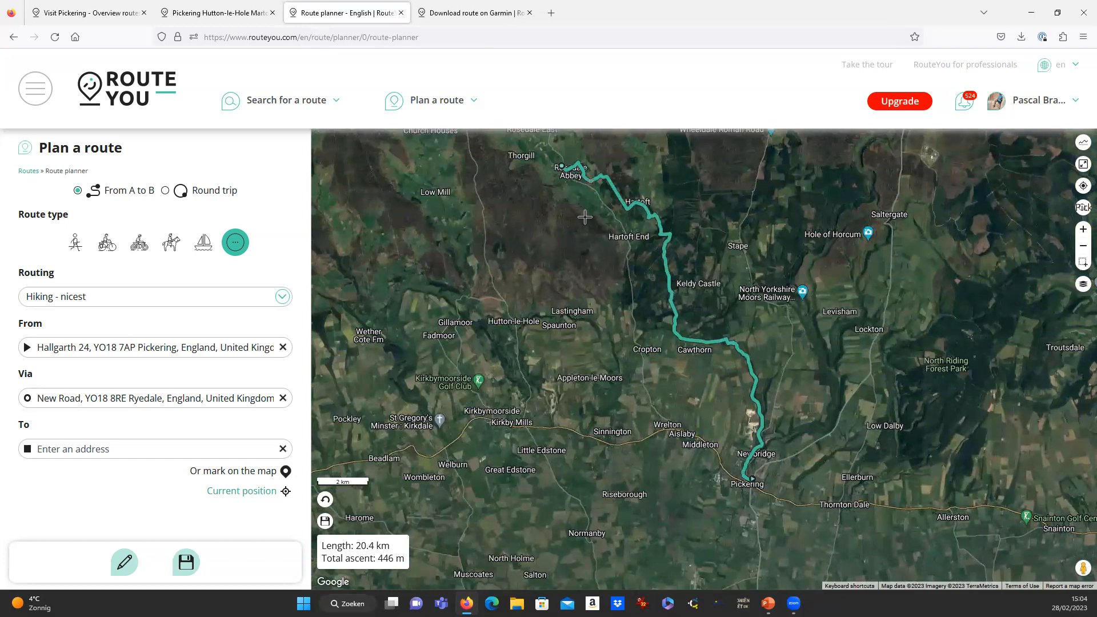
pyautogui.scroll(-3, 683, 352)
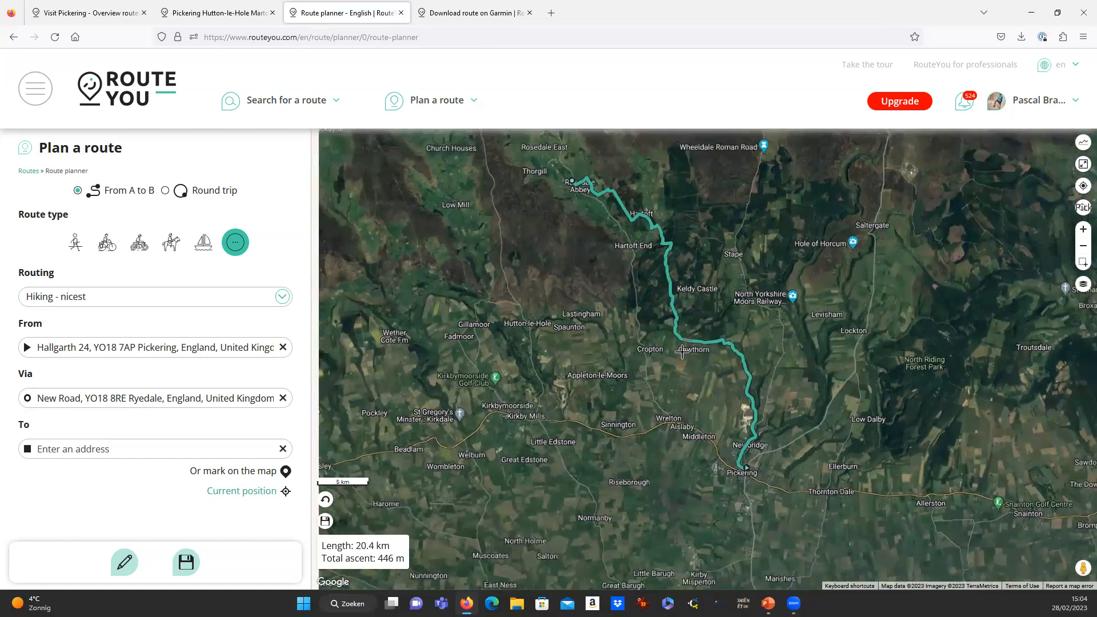
pyautogui.scroll(2, 697, 359)
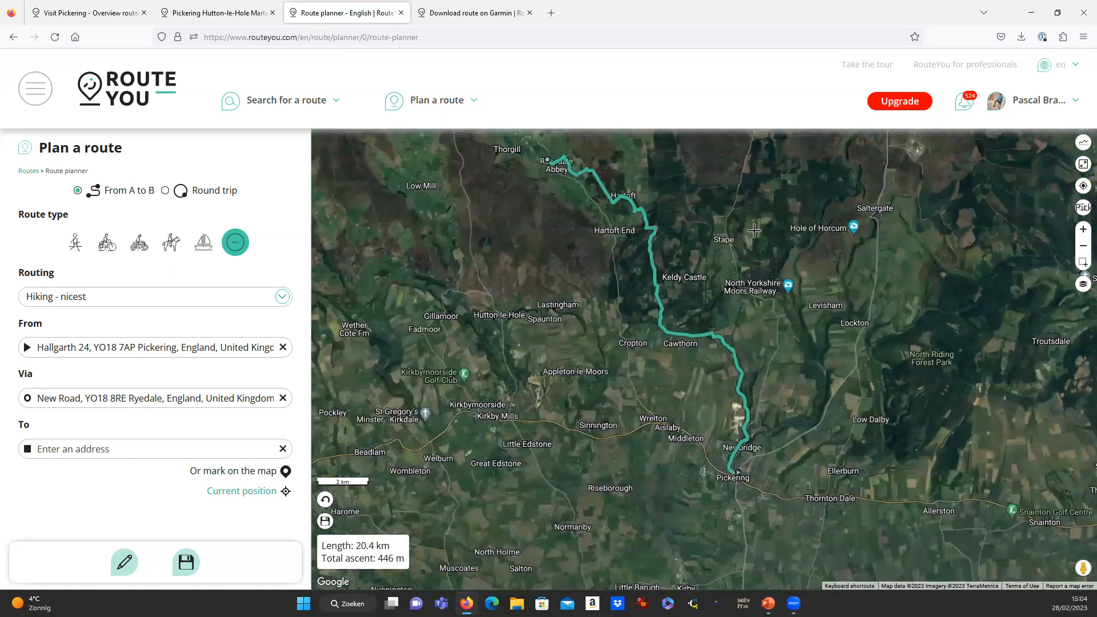
pyautogui.moveTo(722, 262); pyautogui.dragTo(639, 331)
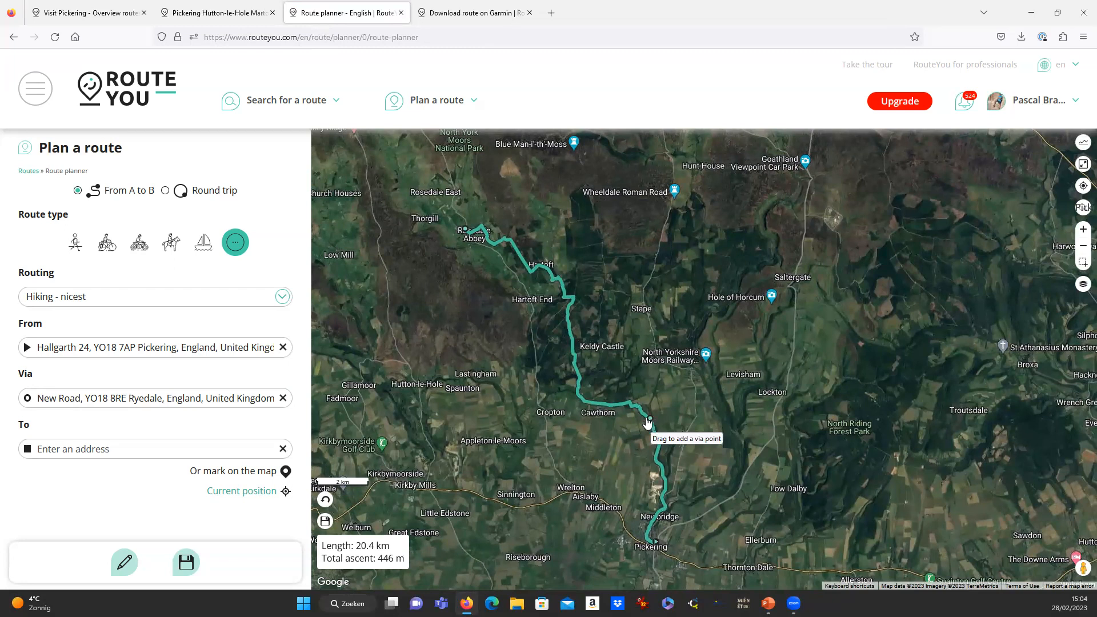
# Drag the route east through Newton upon Rawcliffe and realign stray via points, making it 26.2 km.
pyautogui.moveTo(644, 420); pyautogui.dragTo(688, 379)
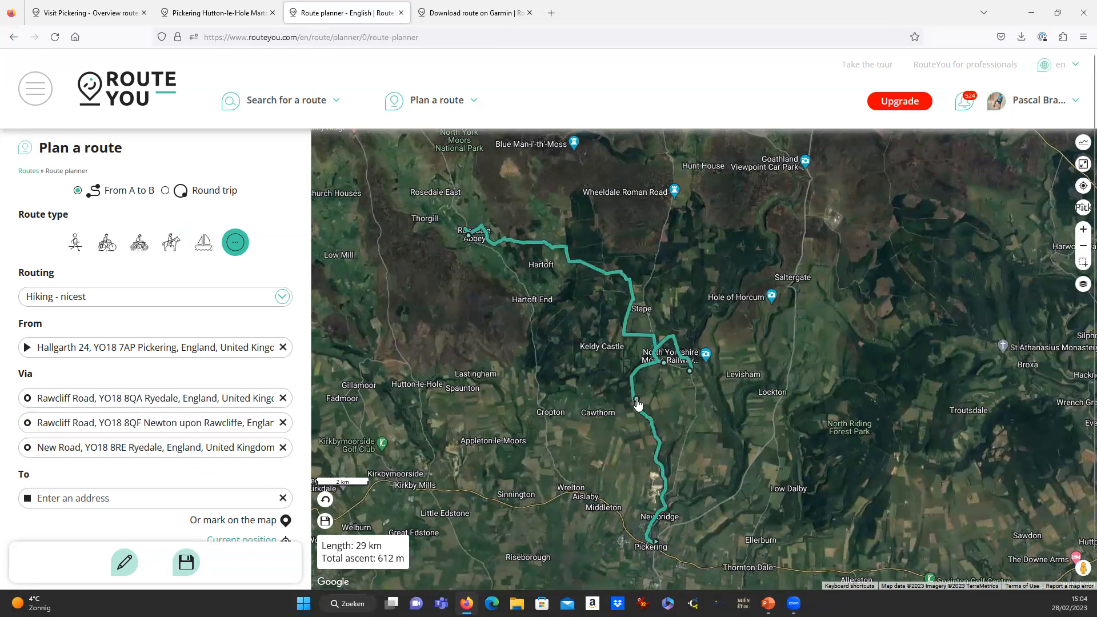
pyautogui.moveTo(636, 401); pyautogui.dragTo(695, 404)
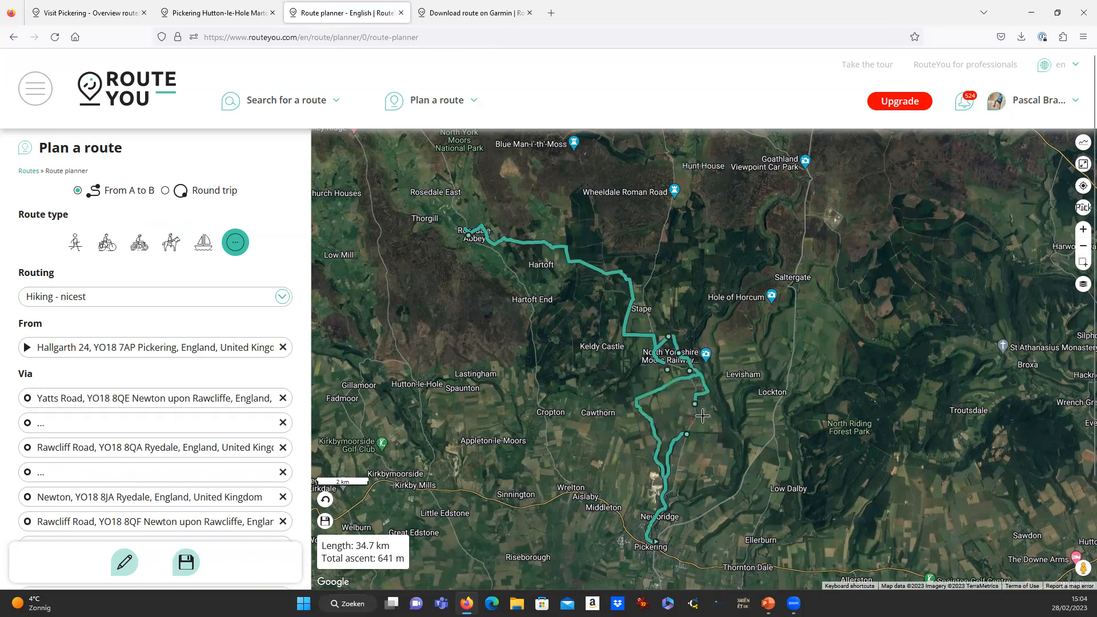
pyautogui.scroll(2, 702, 408)
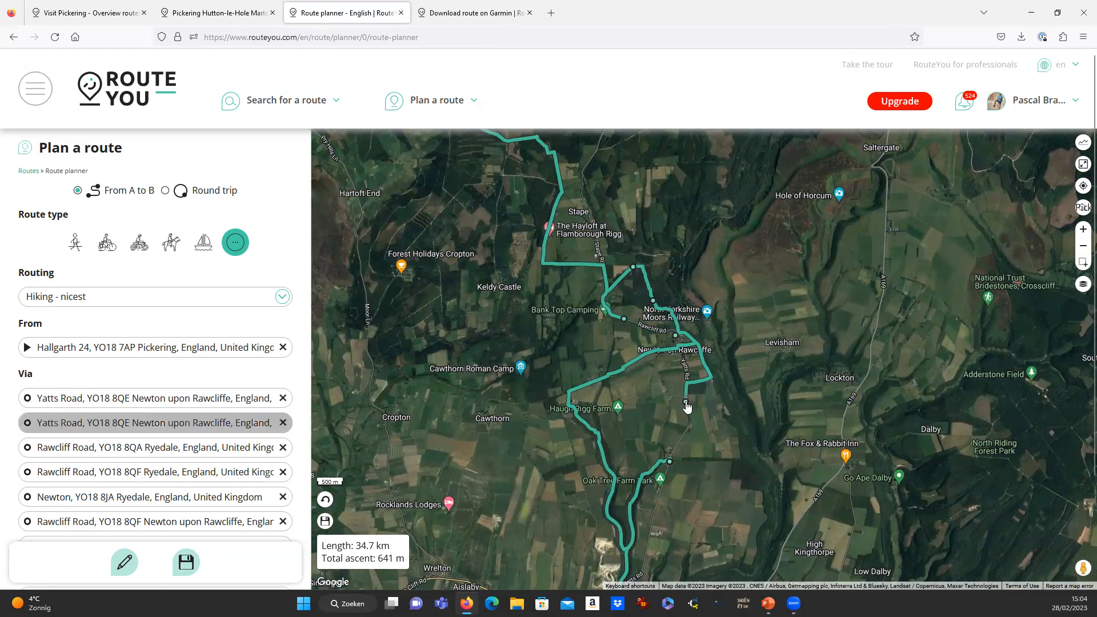
pyautogui.moveTo(687, 404); pyautogui.dragTo(657, 375)
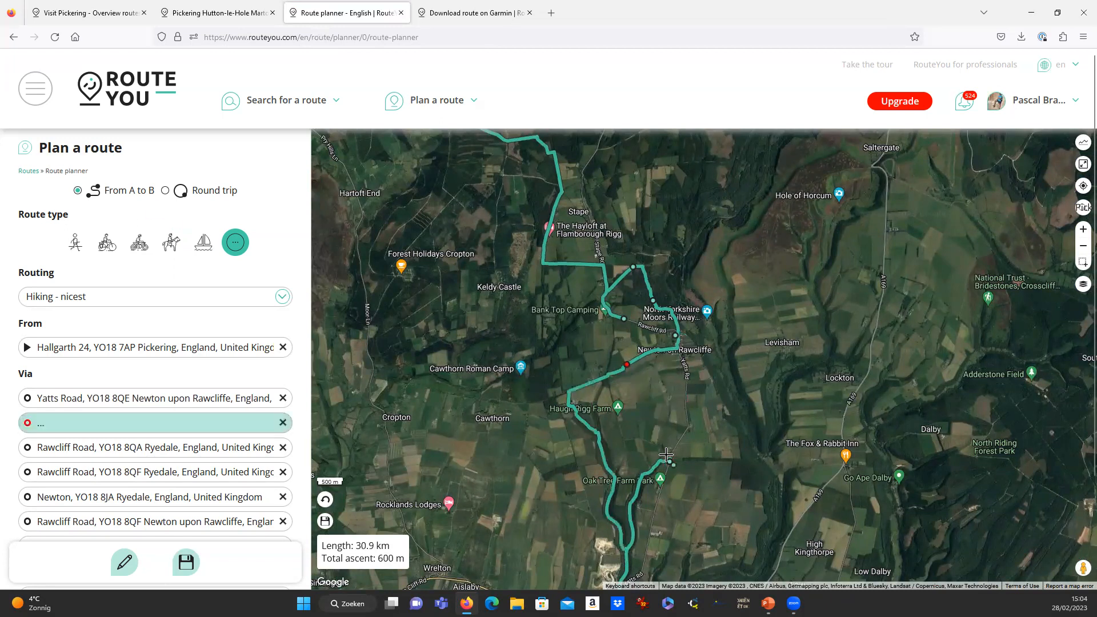
pyautogui.moveTo(669, 463); pyautogui.dragTo(609, 470)
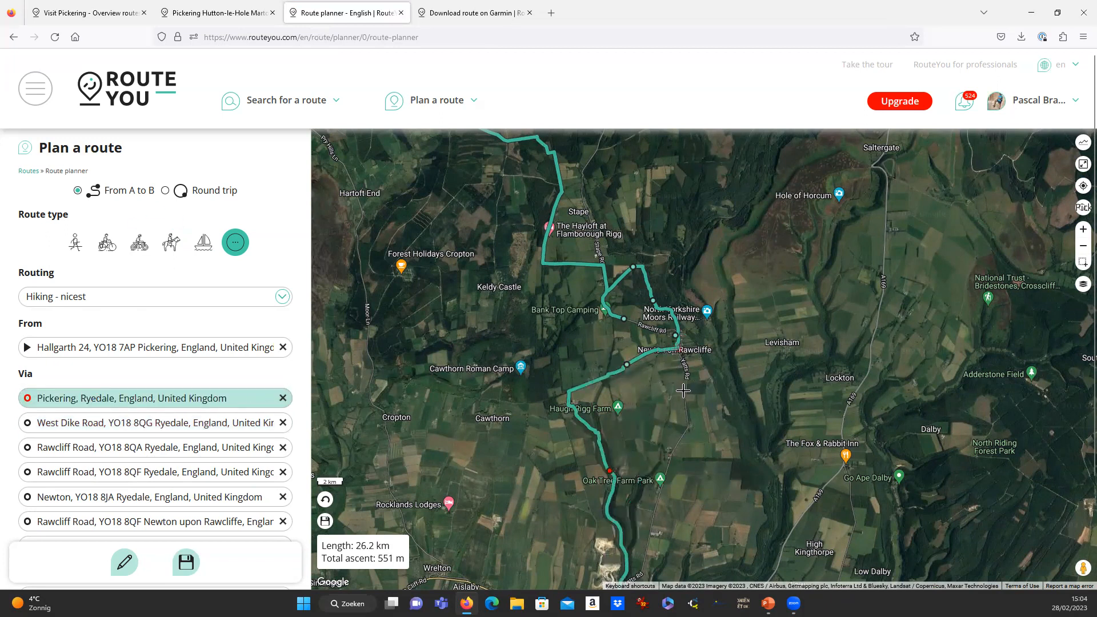
pyautogui.scroll(-2, 684, 391)
pyautogui.scroll(2, 680, 394)
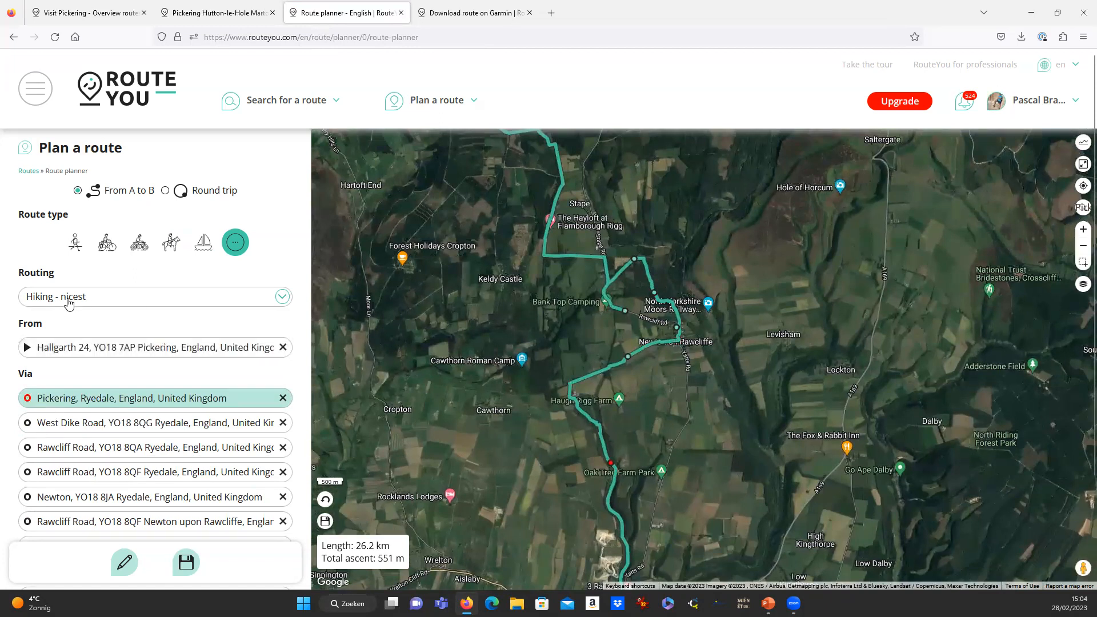
# Apply Hiking - shortest routing to the full route.
pyautogui.click(98, 303)
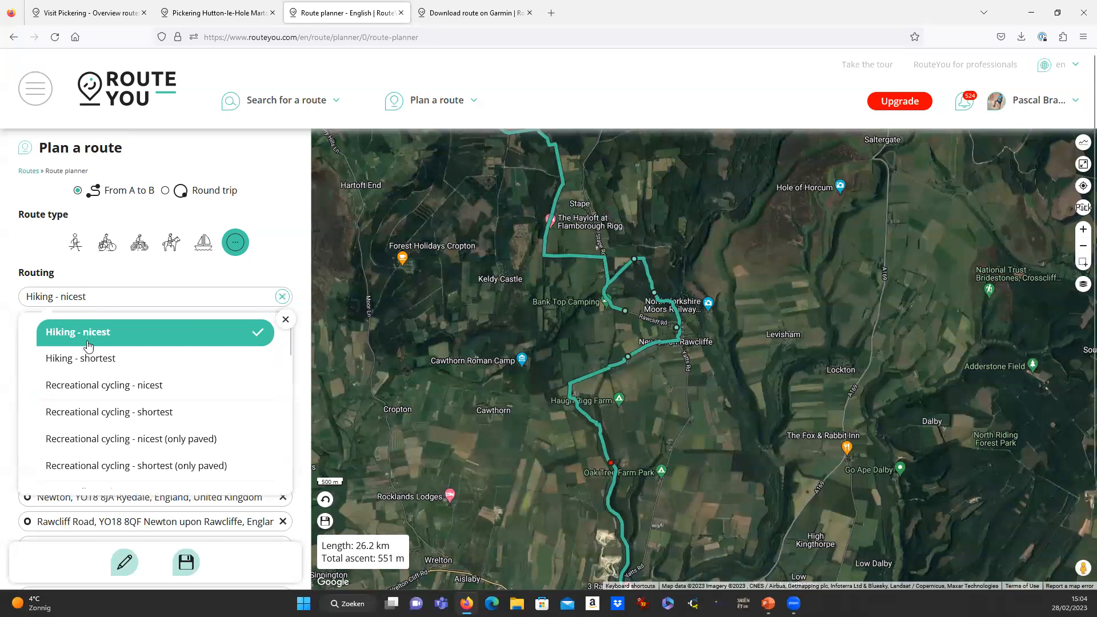
pyautogui.click(103, 359)
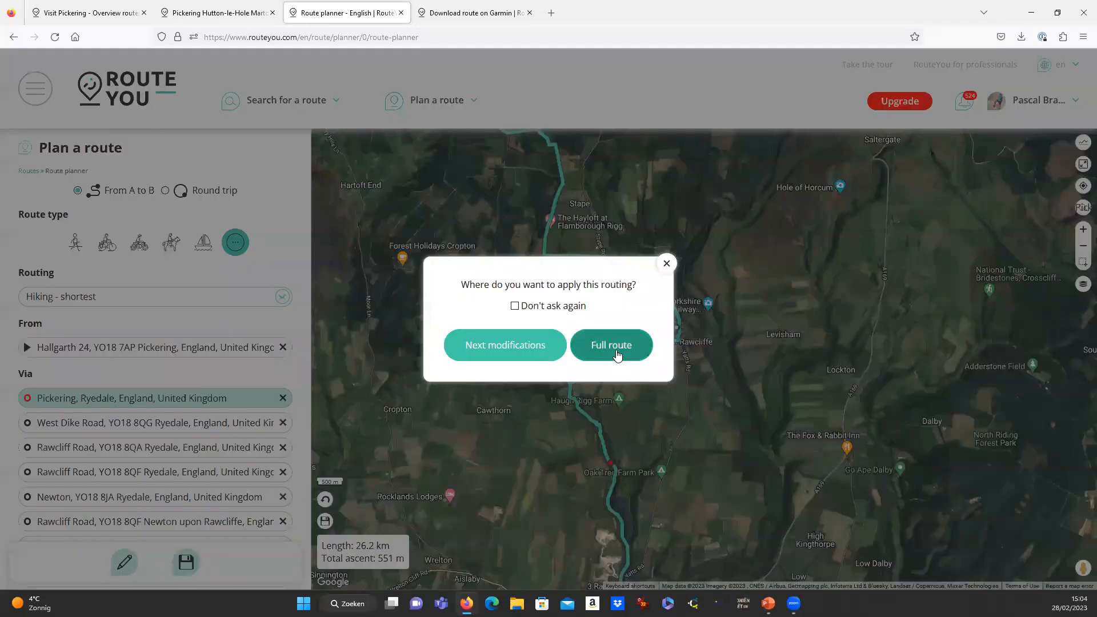
pyautogui.click(616, 349)
# Move via points to Stape and Yatts Road, trimming the route to 20.9 km with 457 m ascent.
pyautogui.moveTo(629, 311); pyautogui.dragTo(599, 235)
pyautogui.scroll(-3, 594, 320)
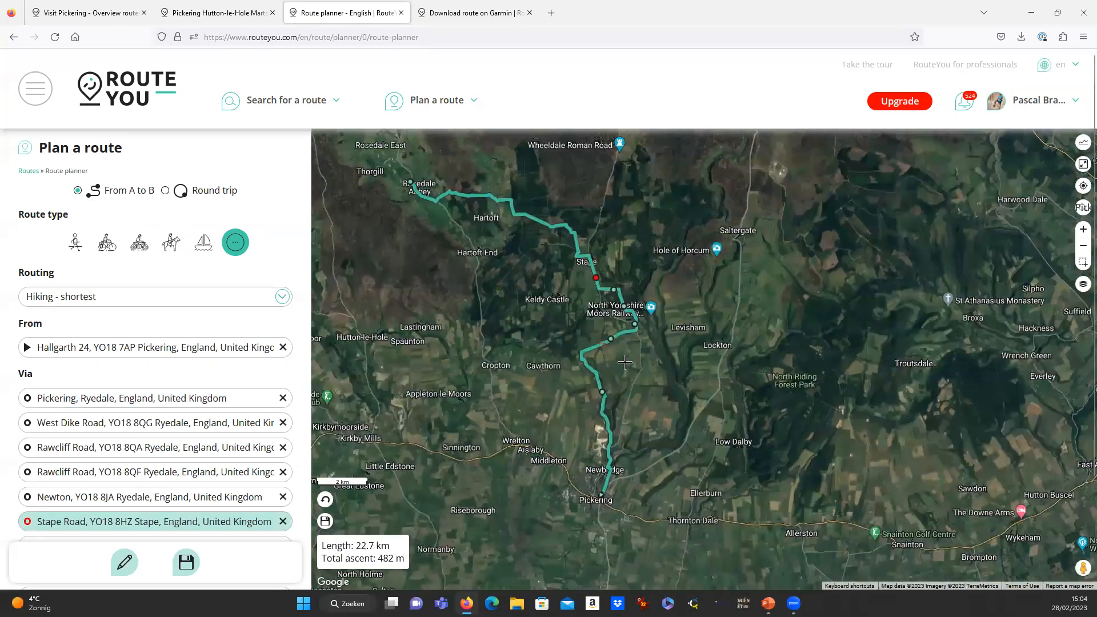
pyautogui.moveTo(614, 342)
pyautogui.mouseDown()
pyautogui.moveTo(629, 394)
pyautogui.moveTo(615, 426)
pyautogui.mouseUp()
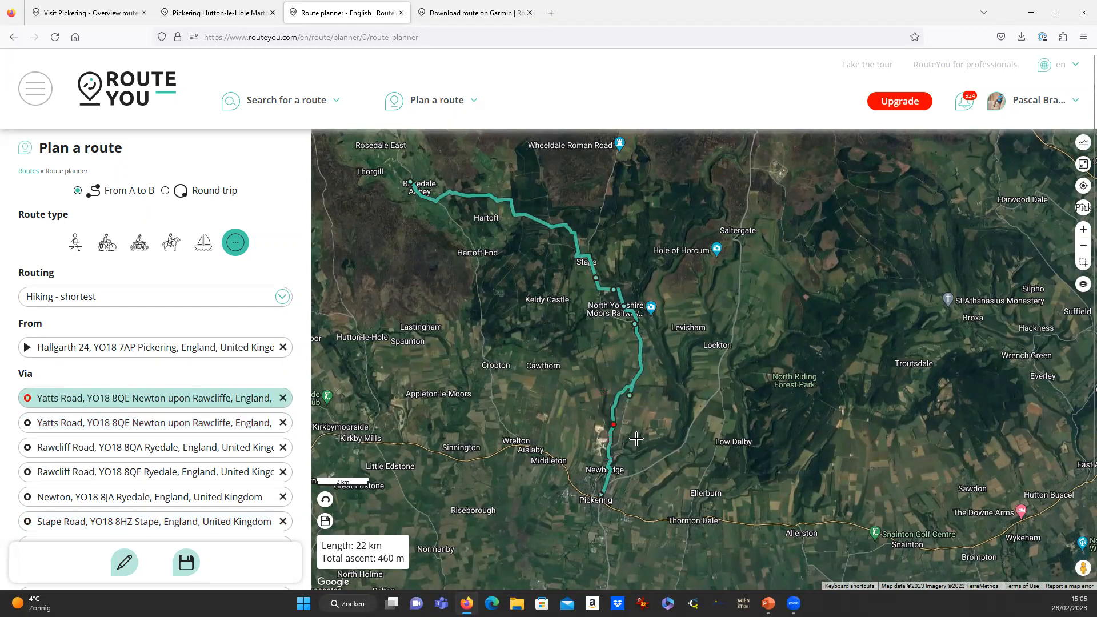
pyautogui.scroll(1, 636, 454)
pyautogui.moveTo(610, 401); pyautogui.dragTo(635, 386)
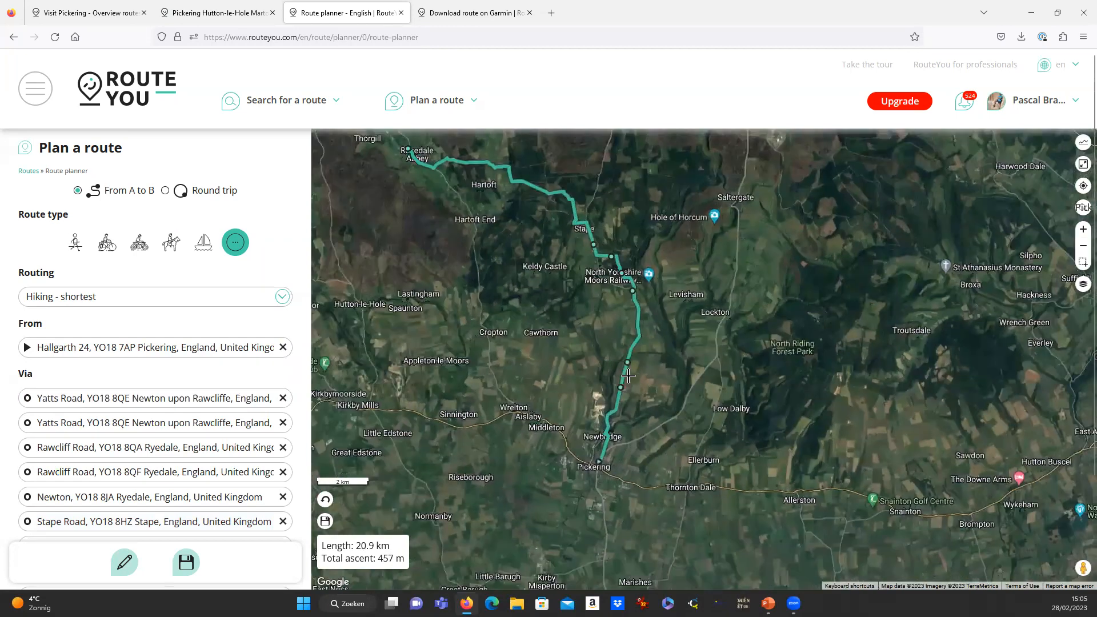
pyautogui.scroll(-4, 654, 323)
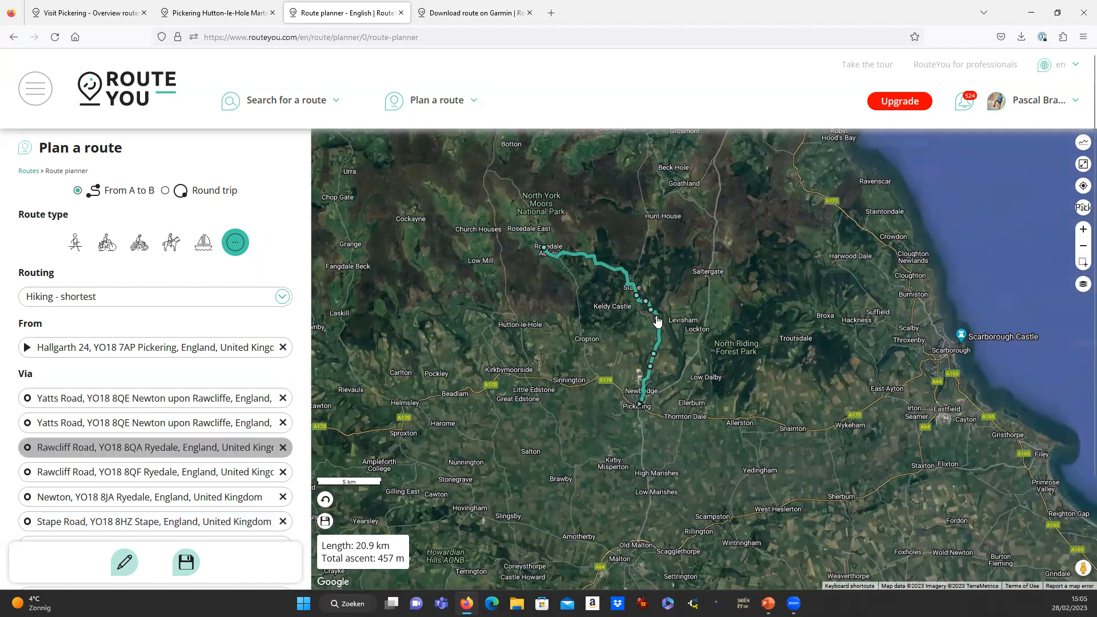
pyautogui.scroll(1, 657, 326)
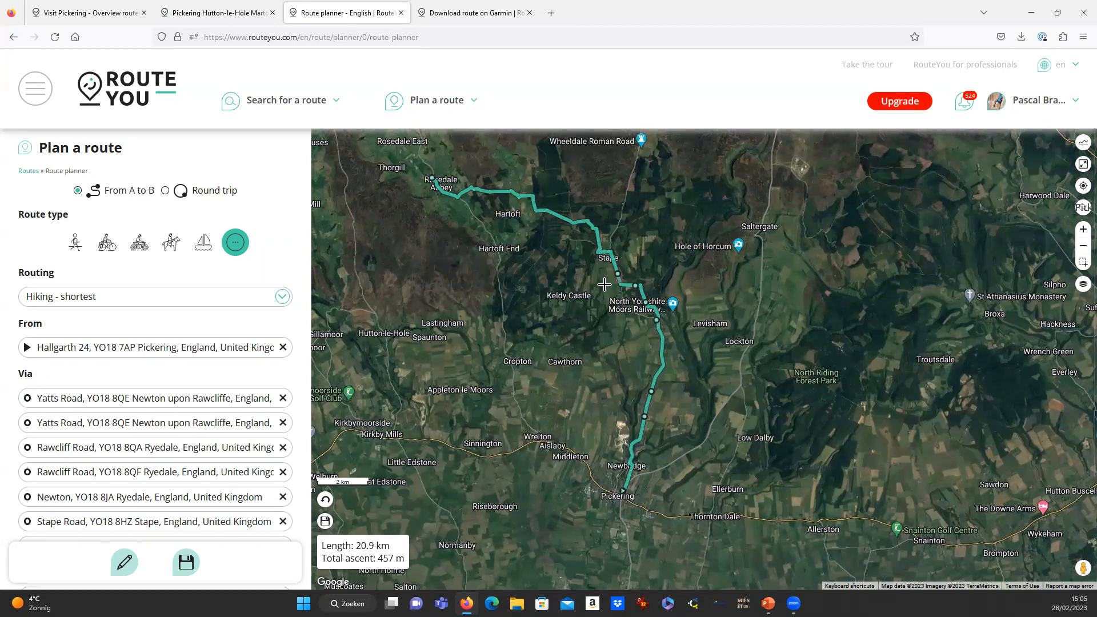
pyautogui.scroll(2, 598, 240)
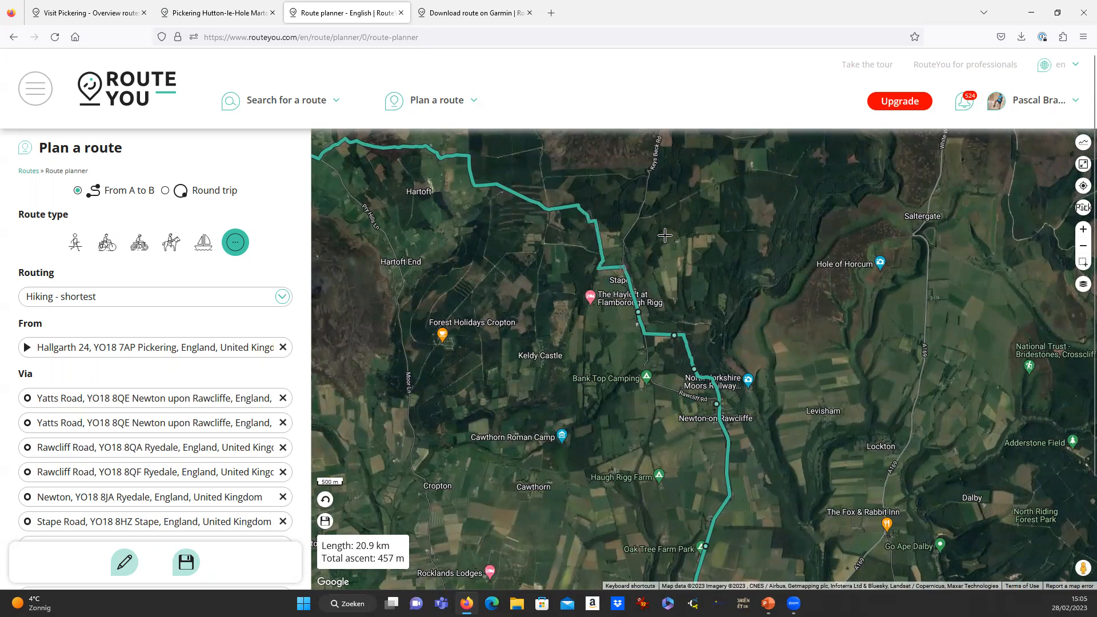
pyautogui.scroll(-2, 549, 203)
pyautogui.moveTo(537, 235); pyautogui.dragTo(607, 353)
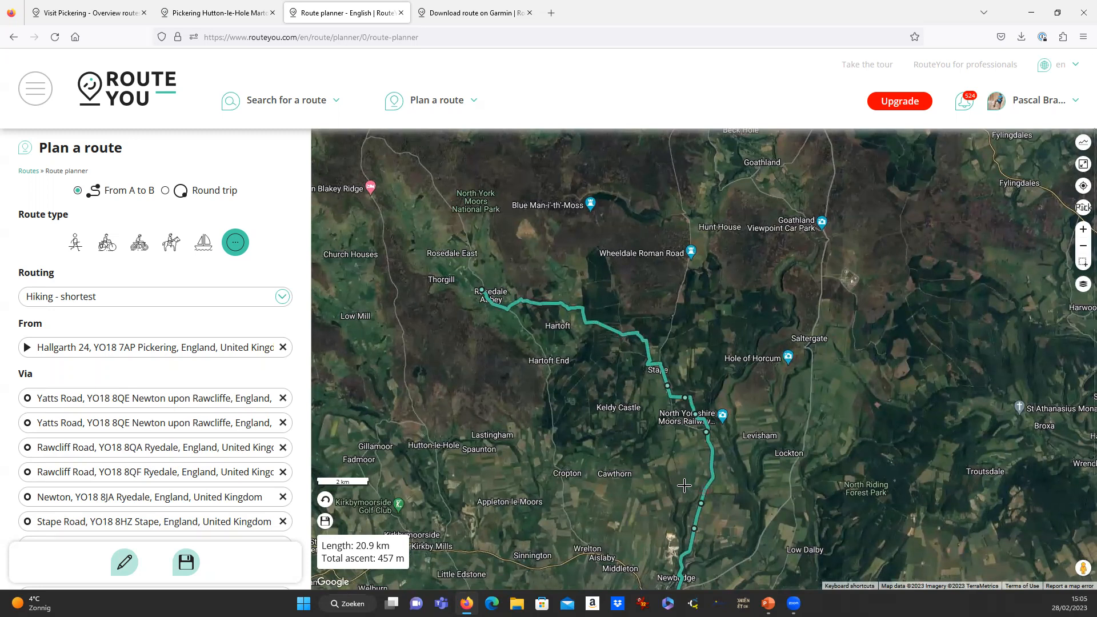
pyautogui.scroll(-1, 694, 476)
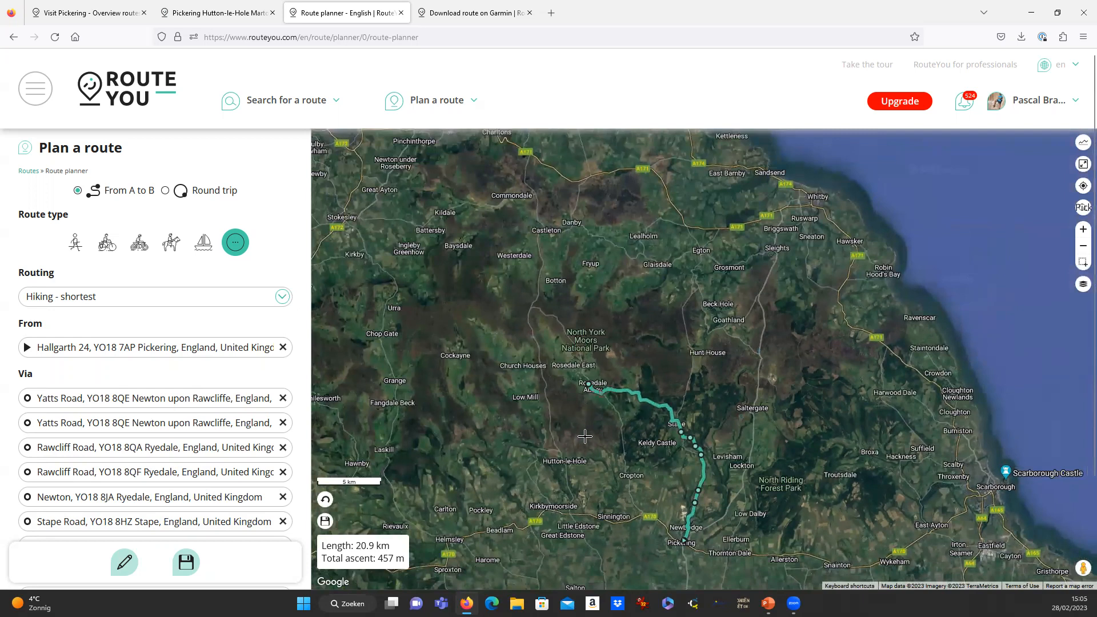
# Extend the route north past Fryup to 37 km and choose cycling as the route type.
pyautogui.click(556, 318)
pyautogui.click(614, 244)
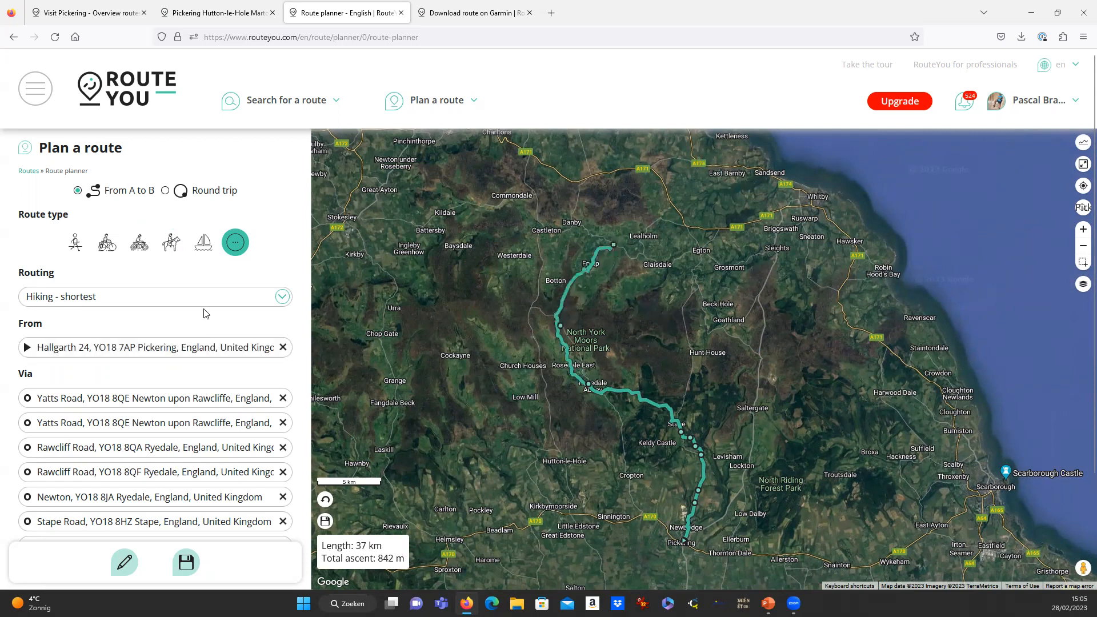
pyautogui.click(175, 304)
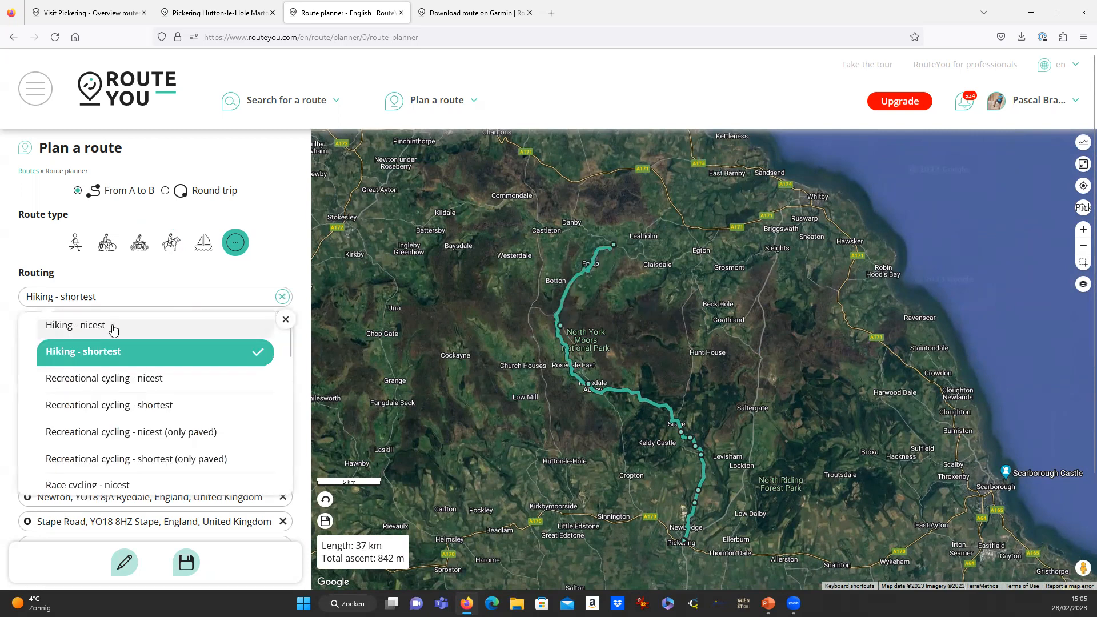
pyautogui.click(107, 243)
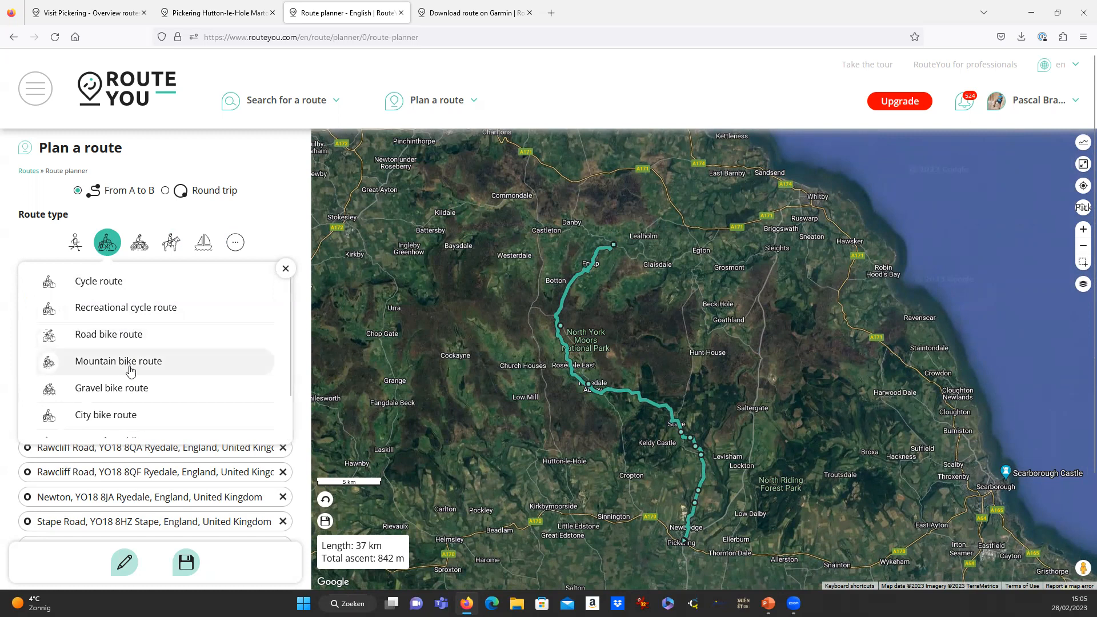
# Recalculate the full route as a Touring motorcycle route, now 45.4 km.
pyautogui.click(140, 252)
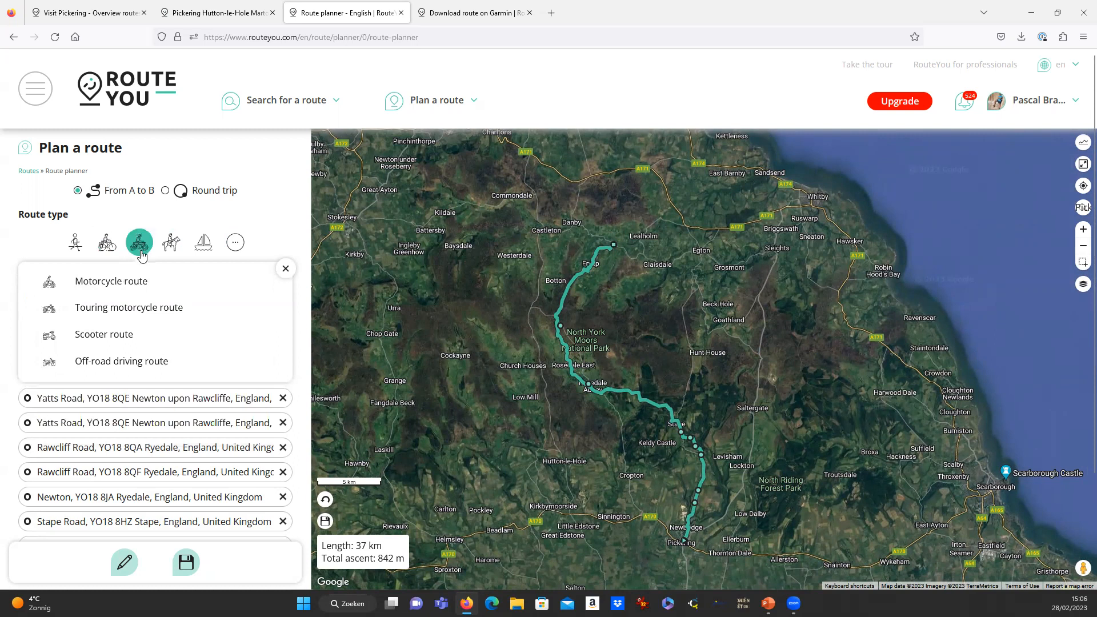
pyautogui.click(144, 308)
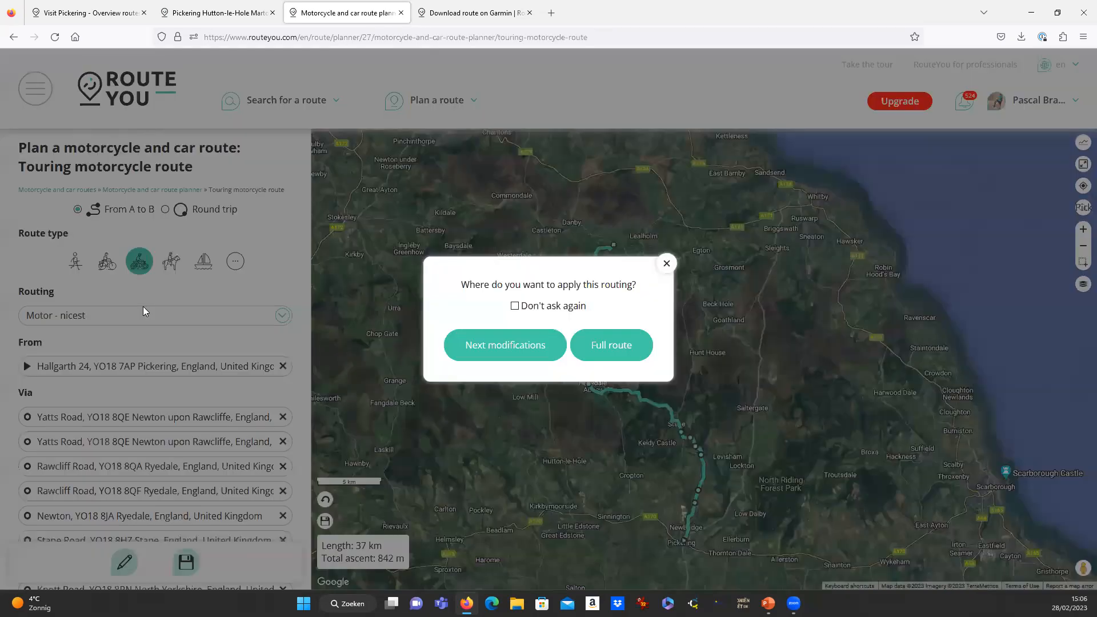
pyautogui.click(621, 344)
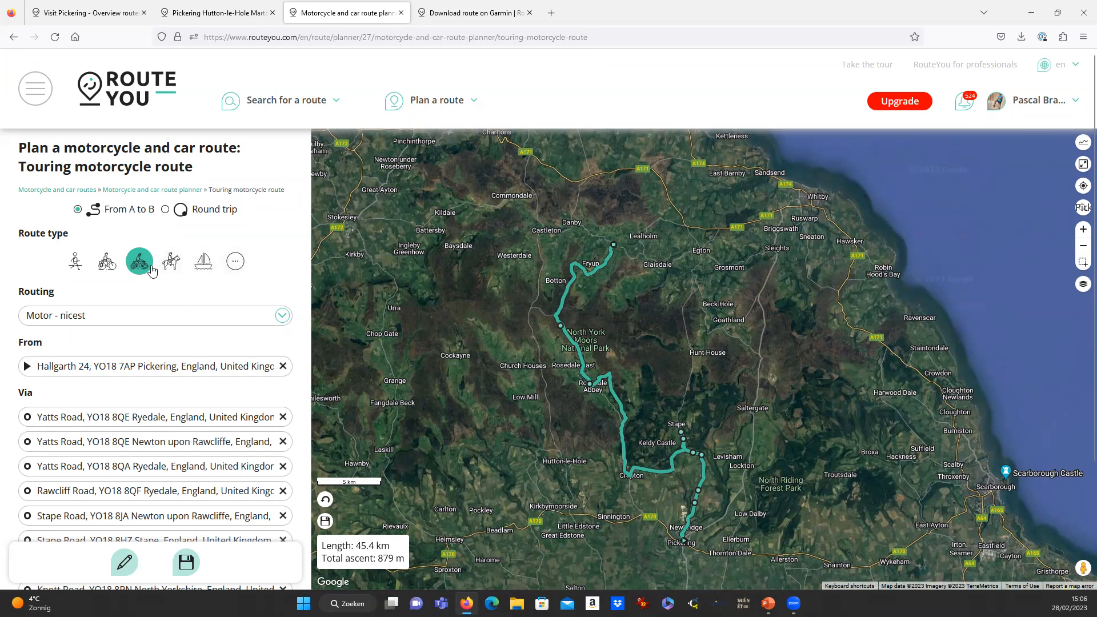
pyautogui.click(127, 321)
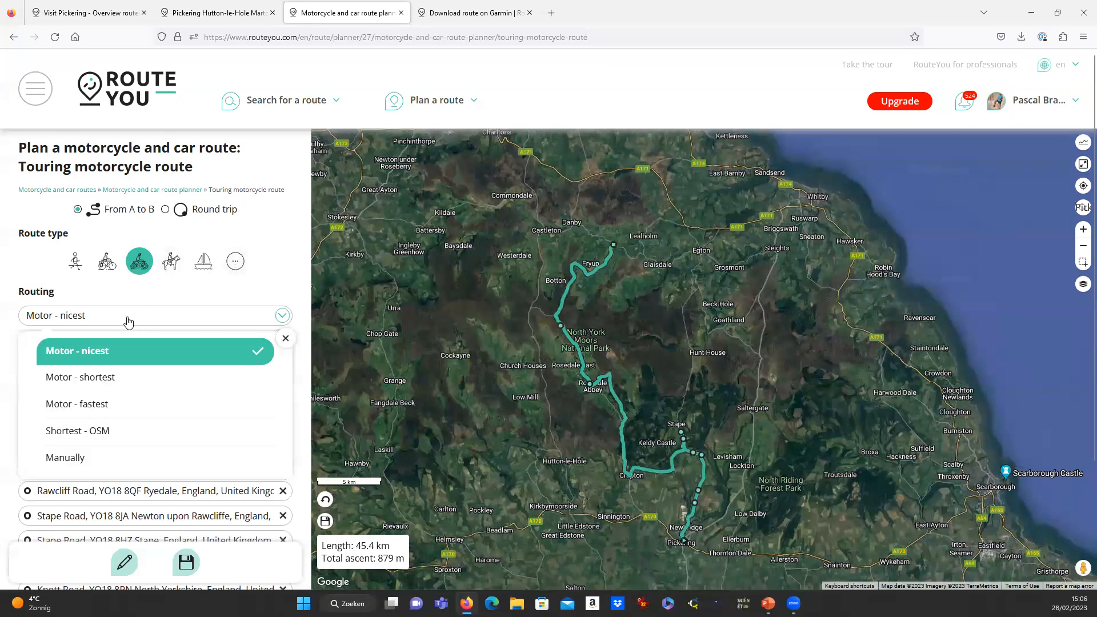
pyautogui.click(124, 320)
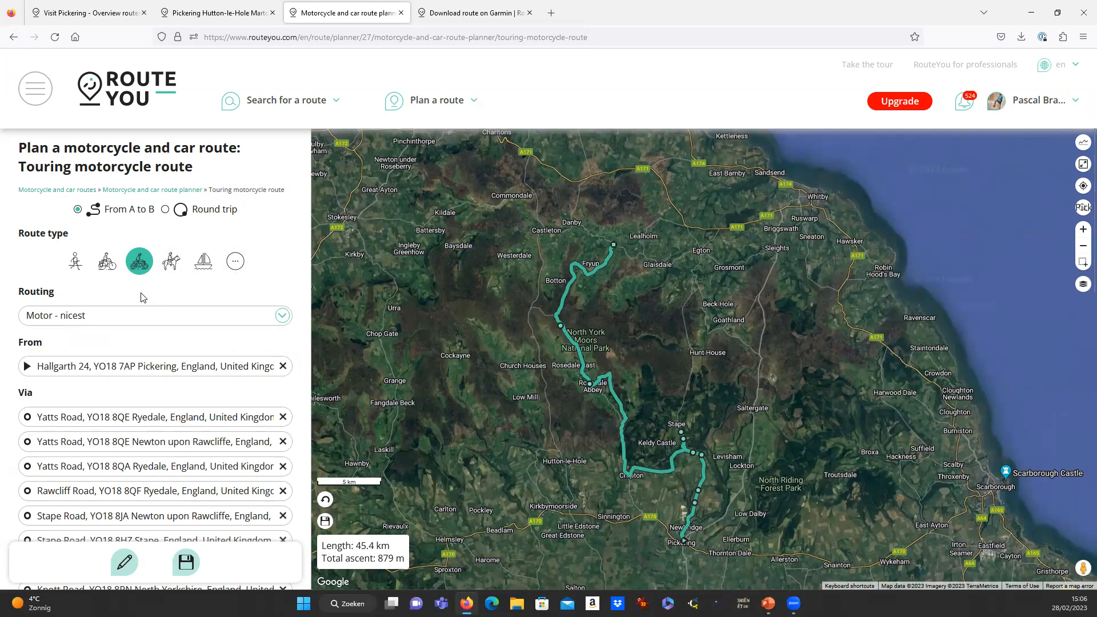
pyautogui.click(145, 325)
pyautogui.click(144, 322)
# Switch the base map to OpenStreetMap and the route type back to walking.
pyautogui.click(1084, 288)
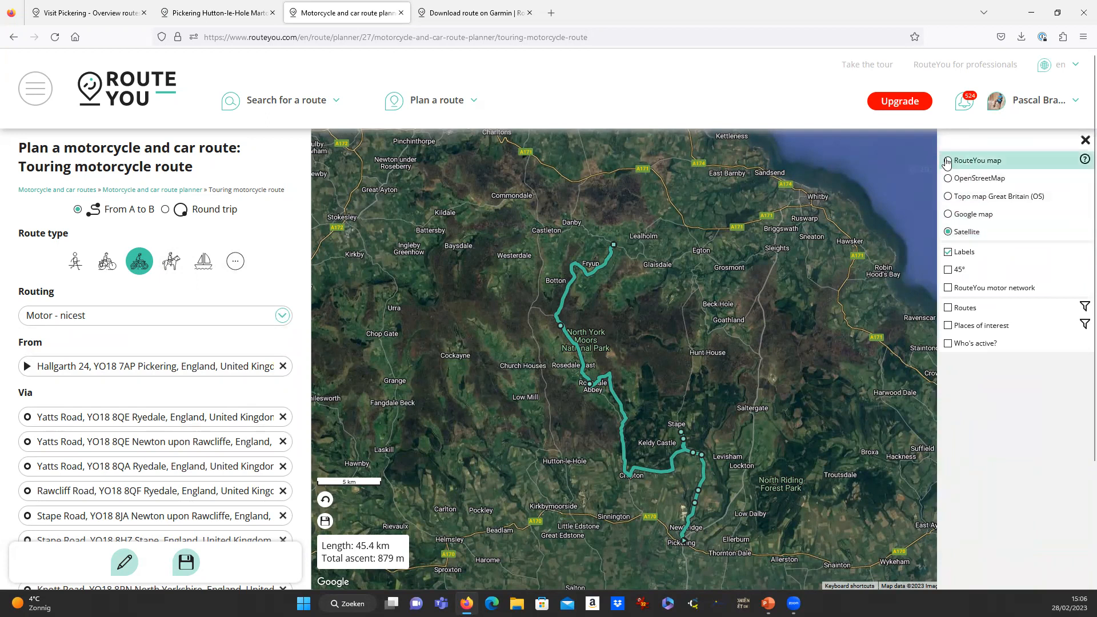
pyautogui.click(949, 179)
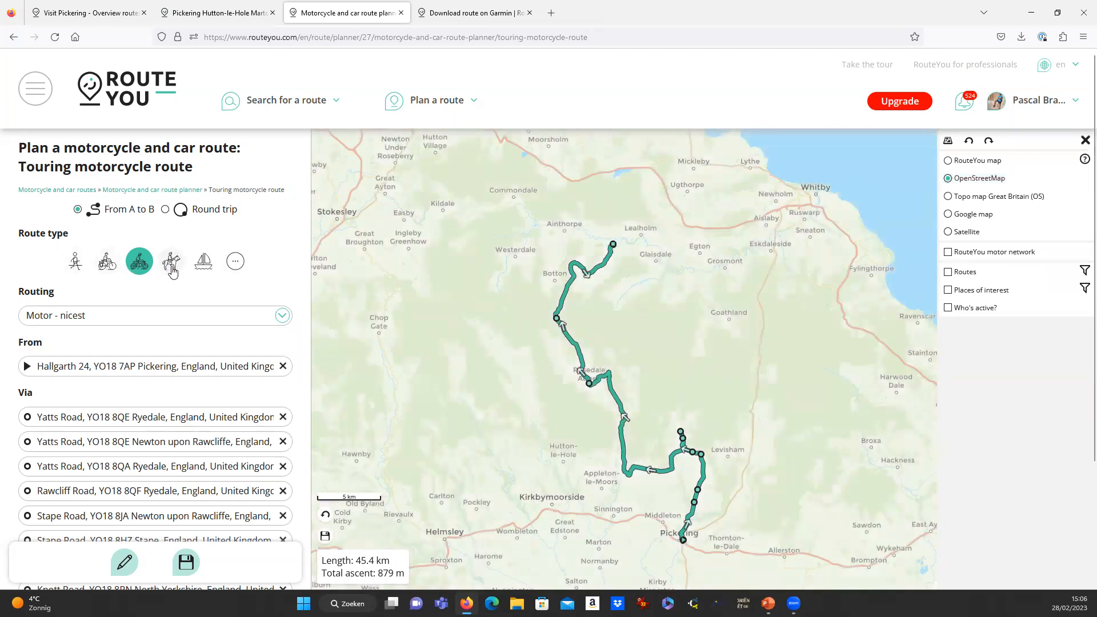
pyautogui.click(76, 264)
# Apply walking routing to the full route and switch the base map to OpenWalkMap.
pyautogui.click(110, 300)
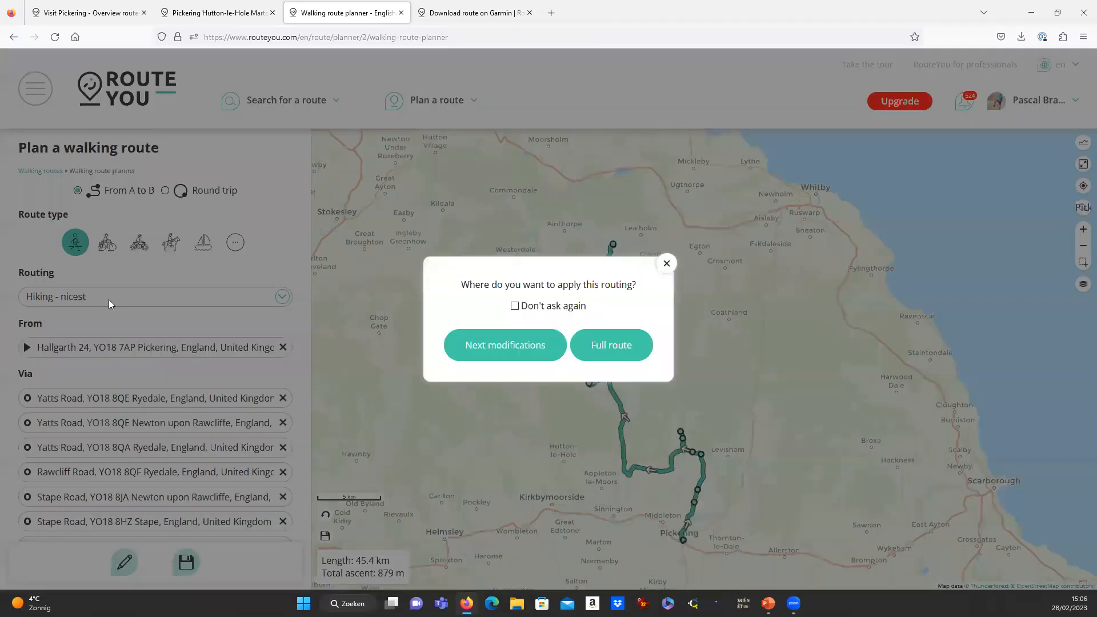
pyautogui.click(605, 343)
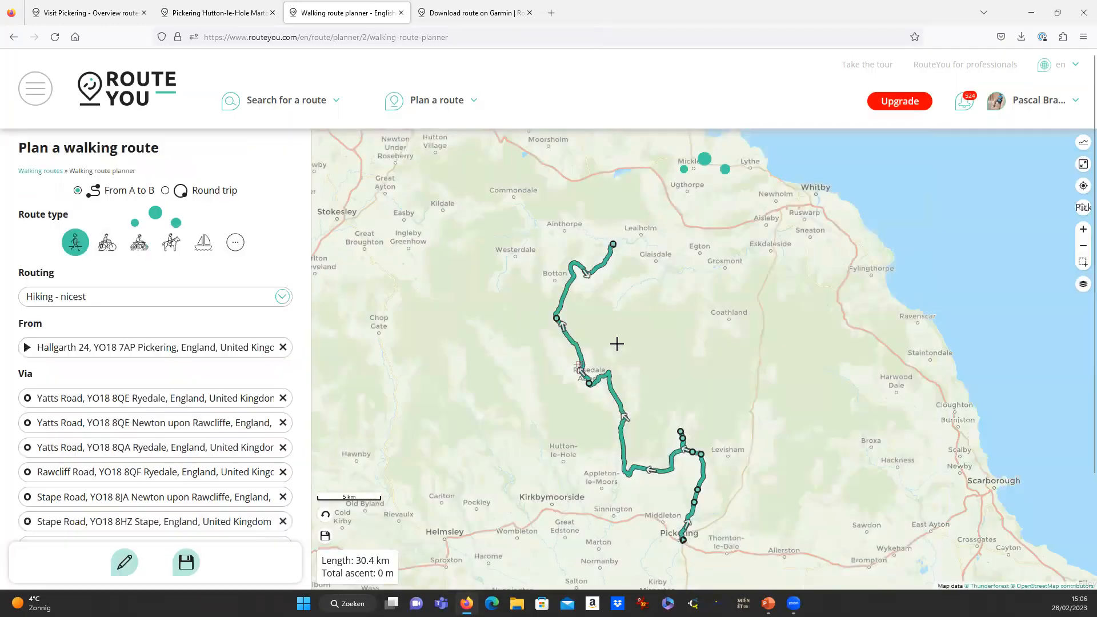
pyautogui.click(1085, 288)
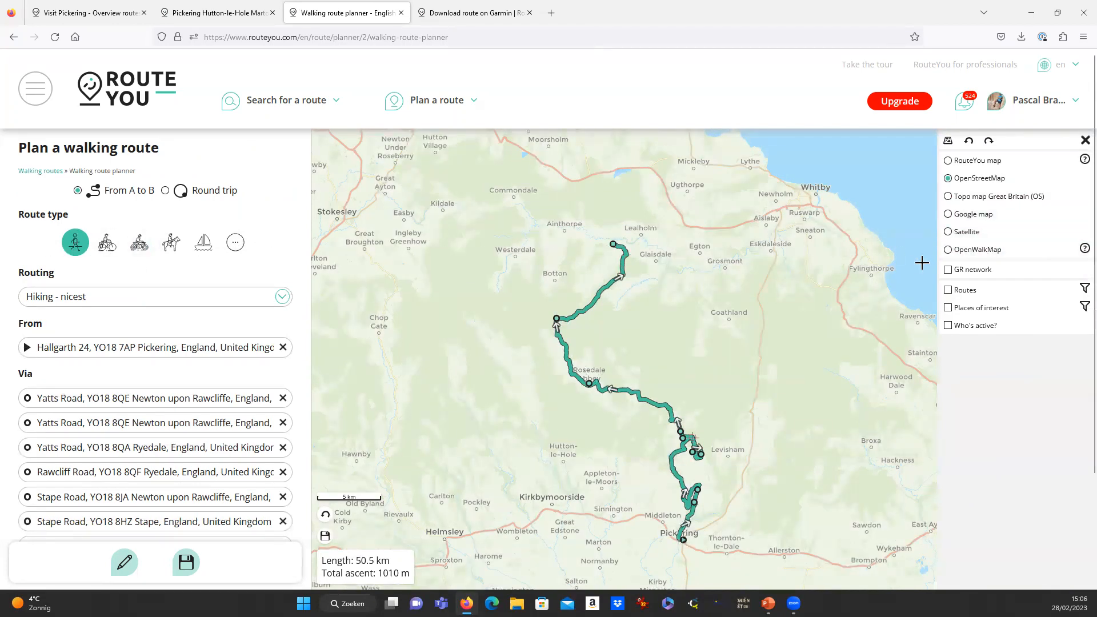
pyautogui.click(949, 250)
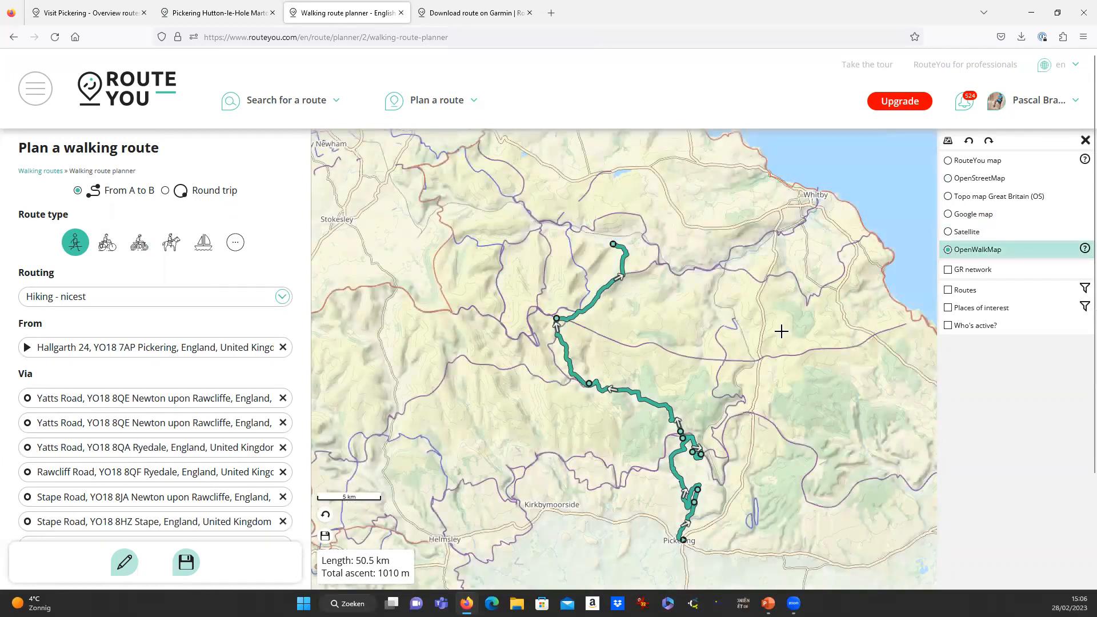
# Extend the route past Danby Low Moor and along the Esk Valley Walk toward Glaisdale.
pyautogui.scroll(-2, 605, 289)
pyautogui.scroll(-2, 632, 350)
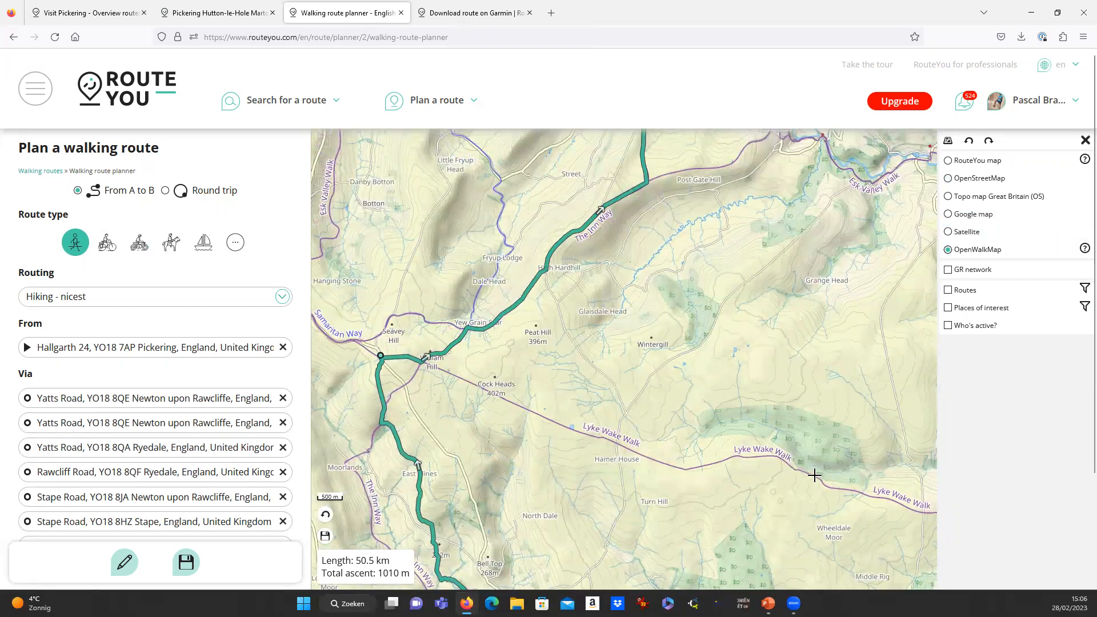
pyautogui.moveTo(902, 401); pyautogui.dragTo(730, 394)
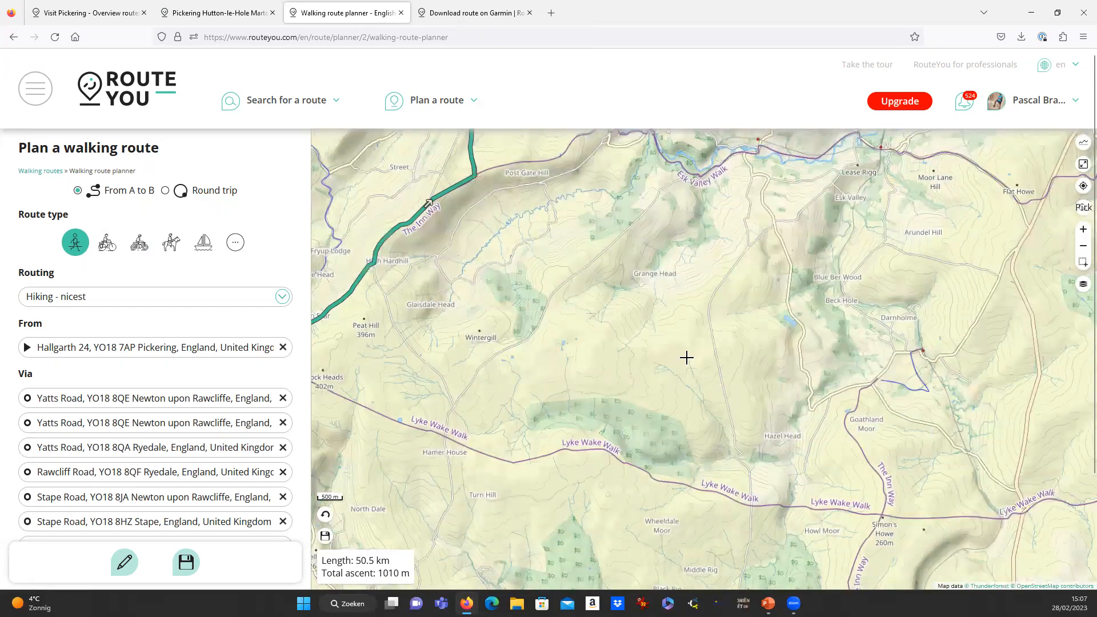
pyautogui.moveTo(608, 303); pyautogui.dragTo(632, 492)
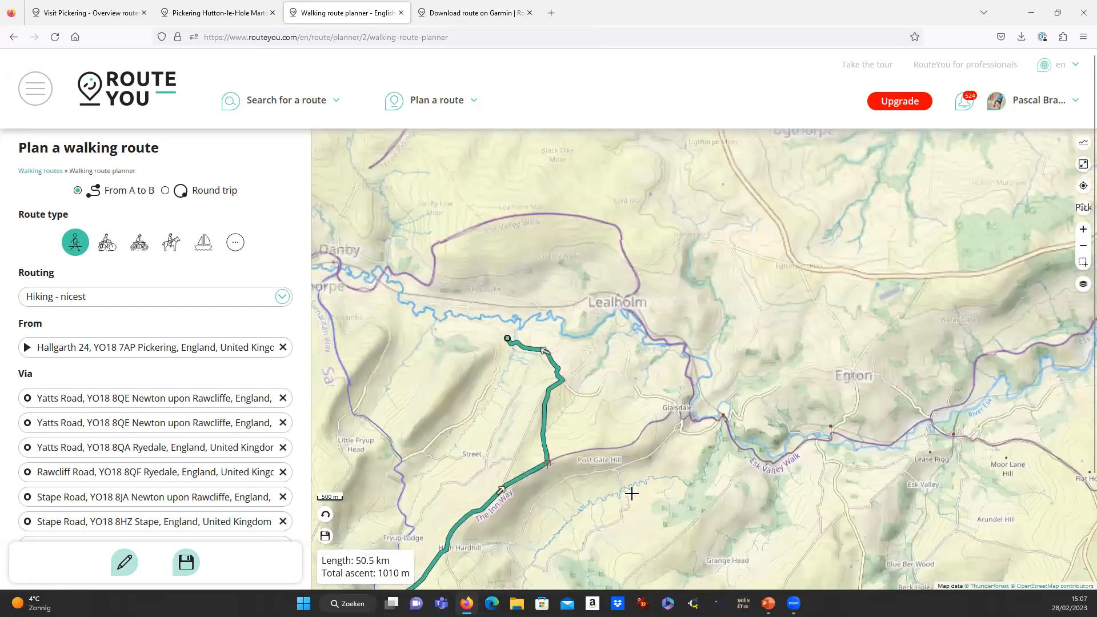
pyautogui.click(433, 255)
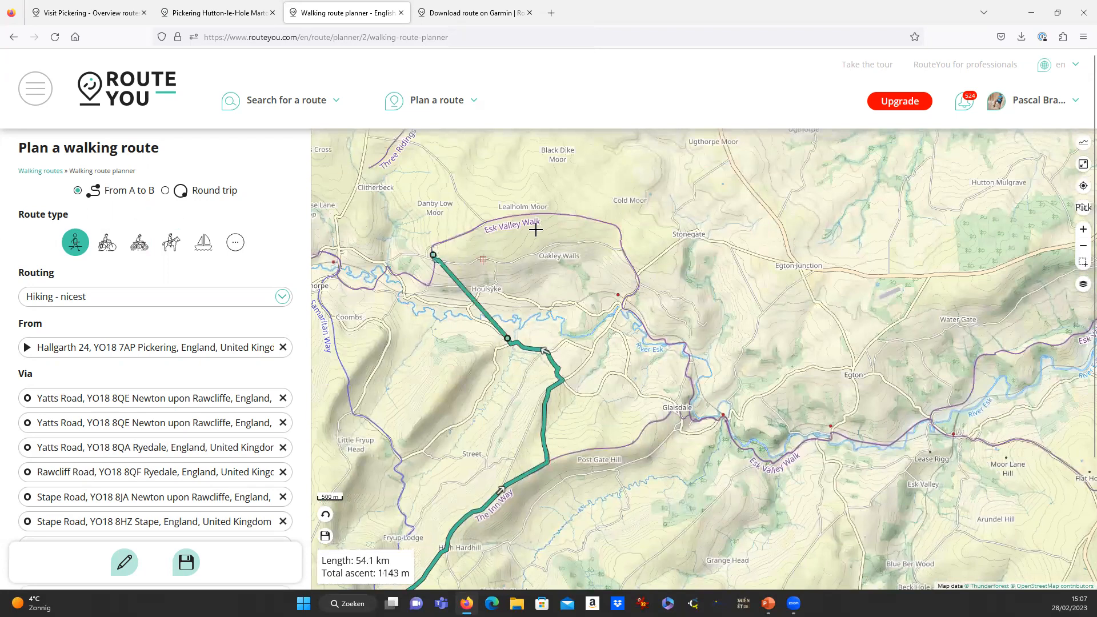
pyautogui.click(579, 217)
pyautogui.click(638, 287)
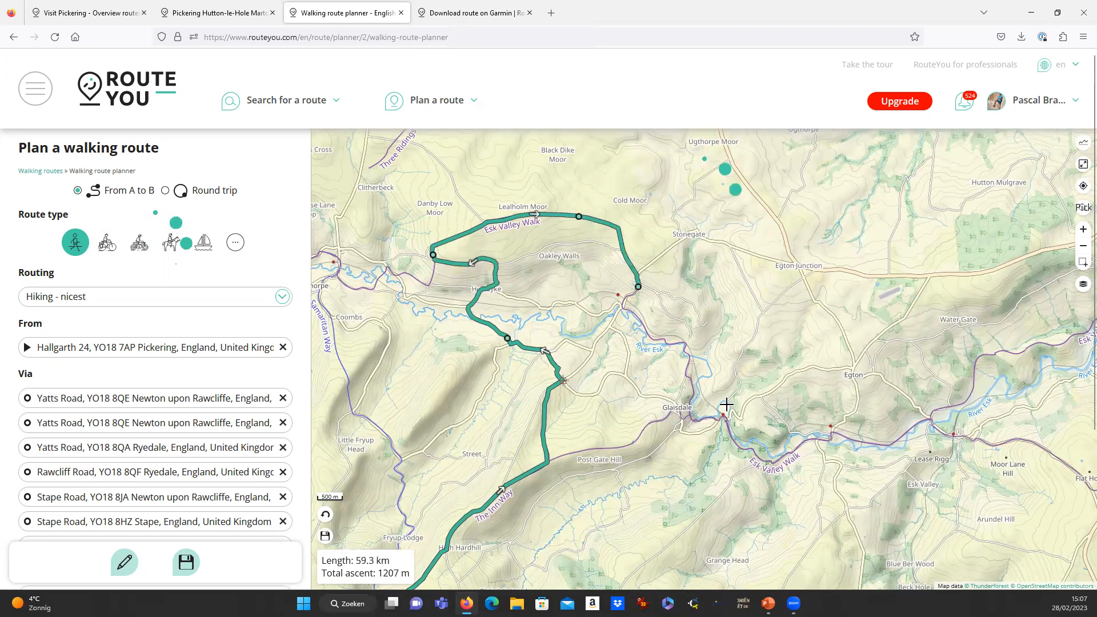
pyautogui.click(691, 382)
# Move a waypoint to Lealholm and add points near and west of Glaisdale, reaching 64 km.
pyautogui.scroll(1, 646, 309)
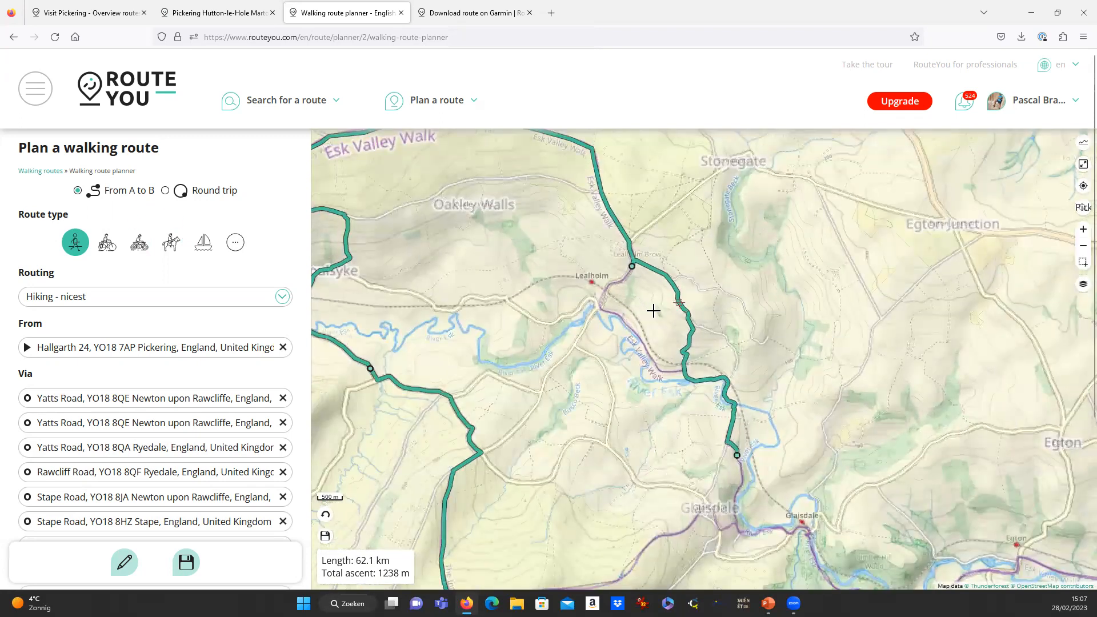
pyautogui.moveTo(685, 313); pyautogui.dragTo(628, 326)
pyautogui.moveTo(764, 483); pyautogui.dragTo(616, 303)
pyautogui.click(583, 298)
pyautogui.moveTo(518, 357); pyautogui.dragTo(519, 360)
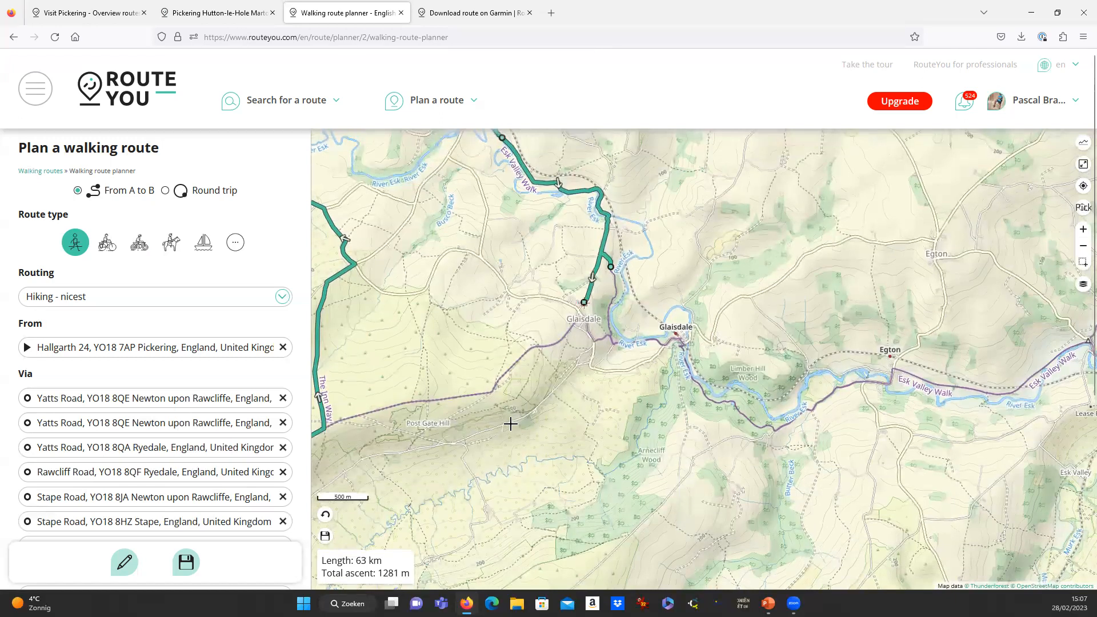
pyautogui.click(509, 369)
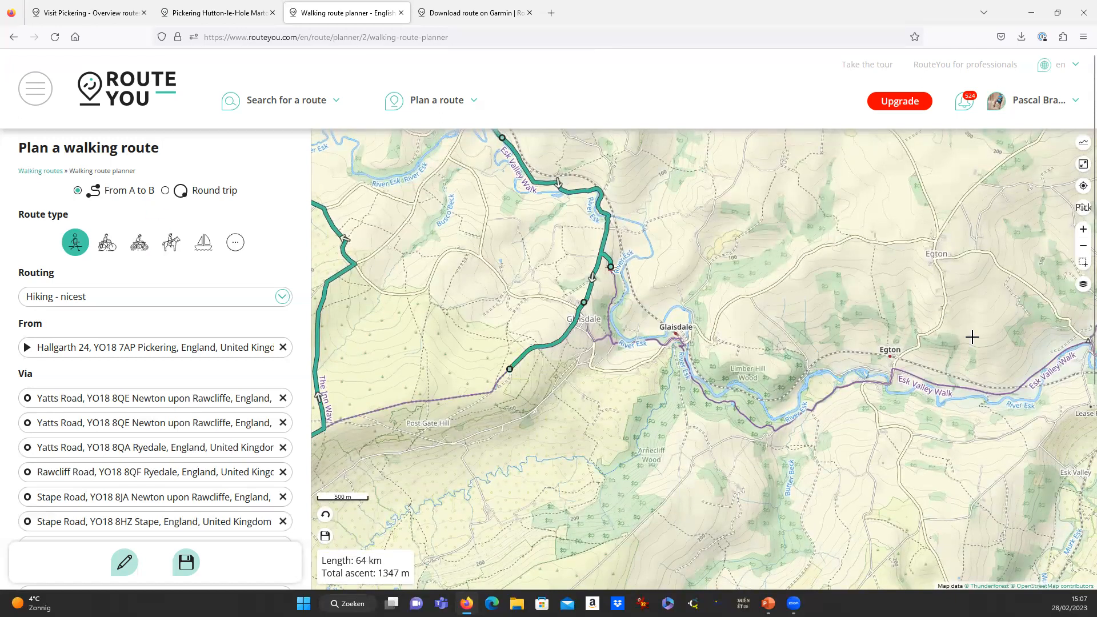
pyautogui.click(1083, 284)
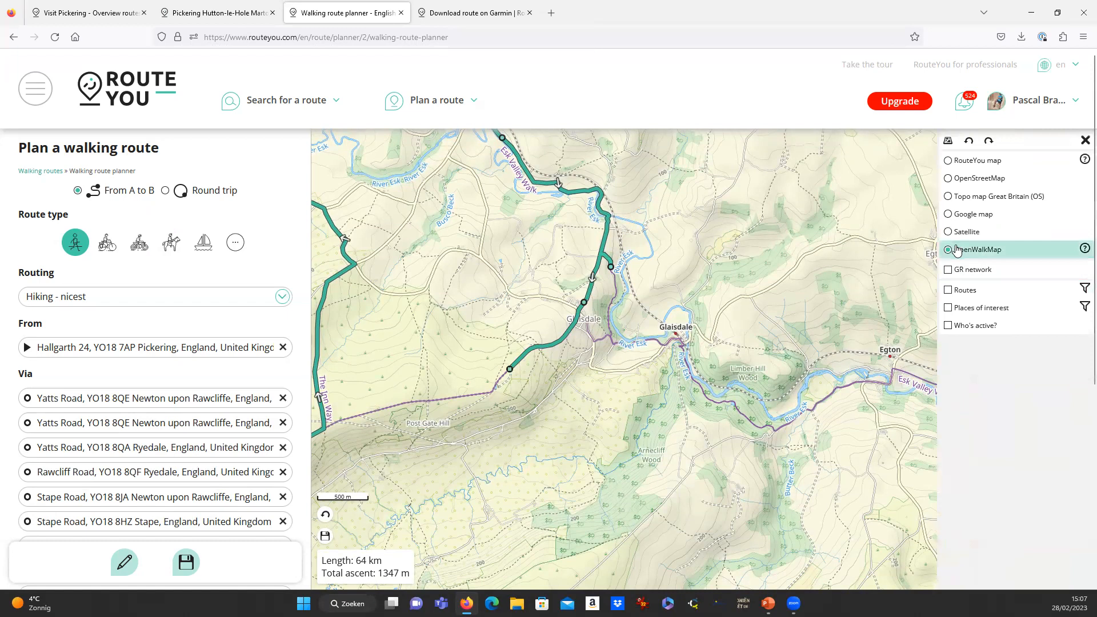
# Turn on the GR network overlay.
pyautogui.click(949, 270)
pyautogui.scroll(-4, 684, 348)
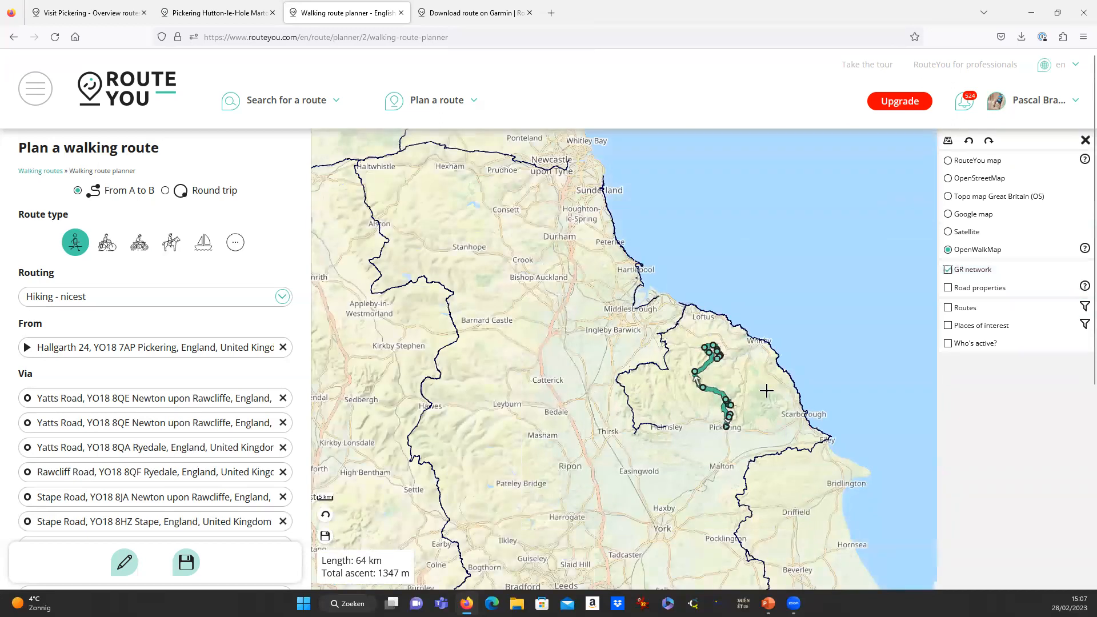
pyautogui.scroll(-2, 767, 387)
pyautogui.moveTo(824, 500); pyautogui.dragTo(794, 471)
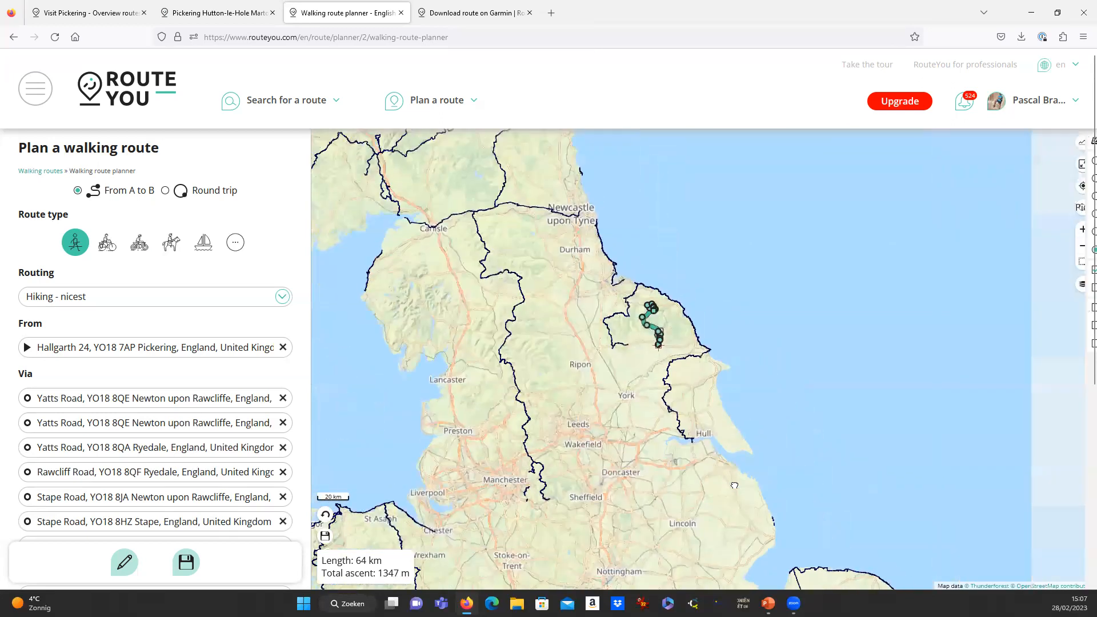
# Turn on the Road properties overlay and switch the base map to RouteYou map.
pyautogui.click(1082, 287)
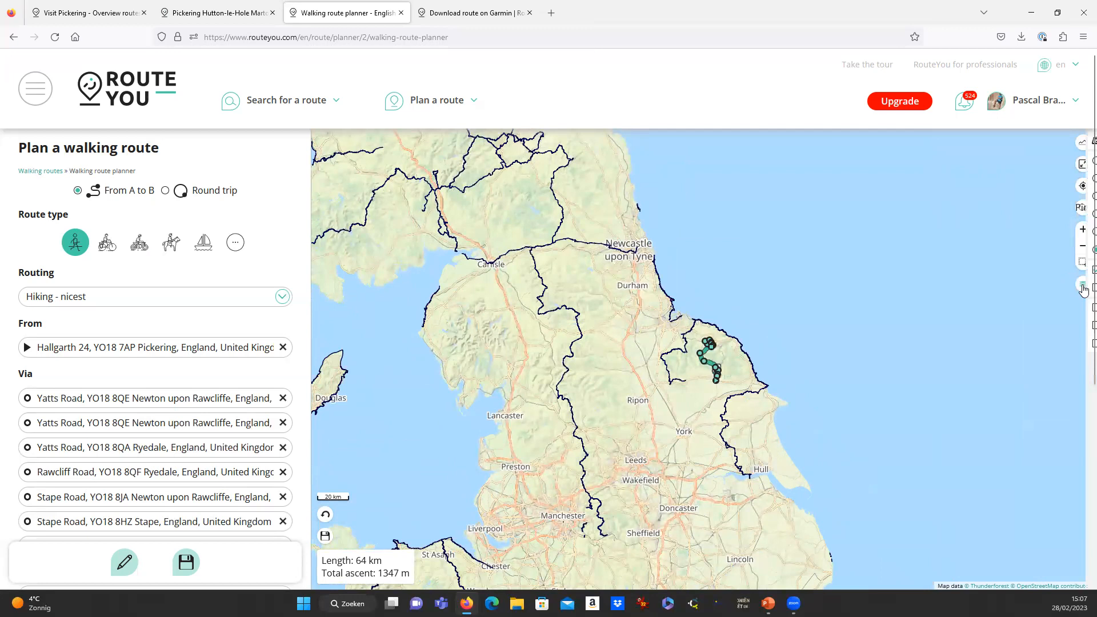
pyautogui.click(950, 292)
pyautogui.scroll(3, 685, 364)
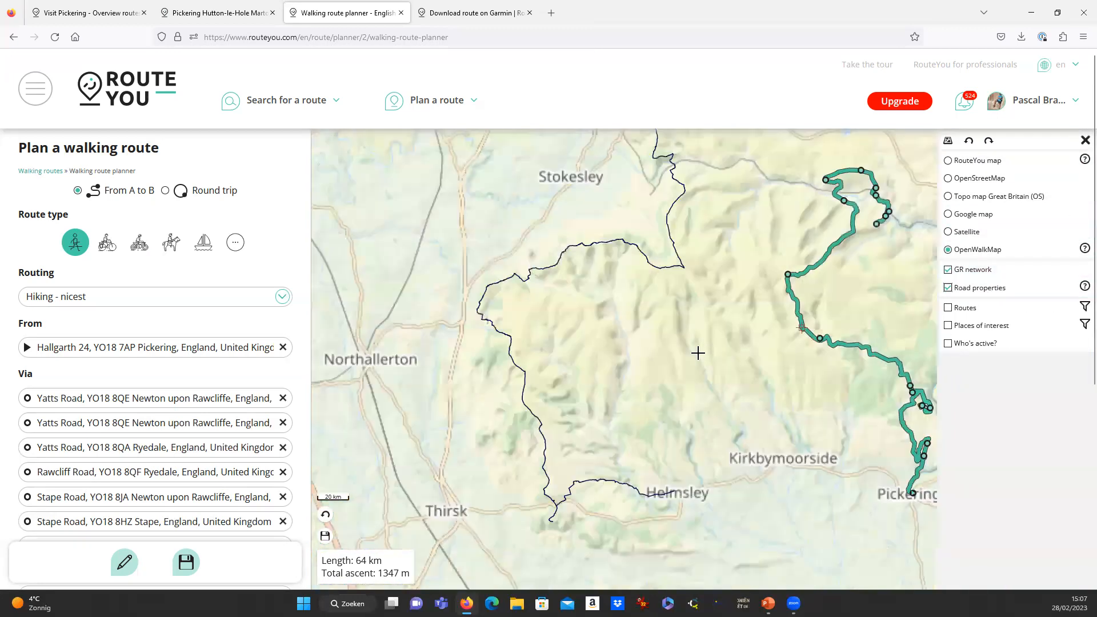
pyautogui.scroll(7, 698, 353)
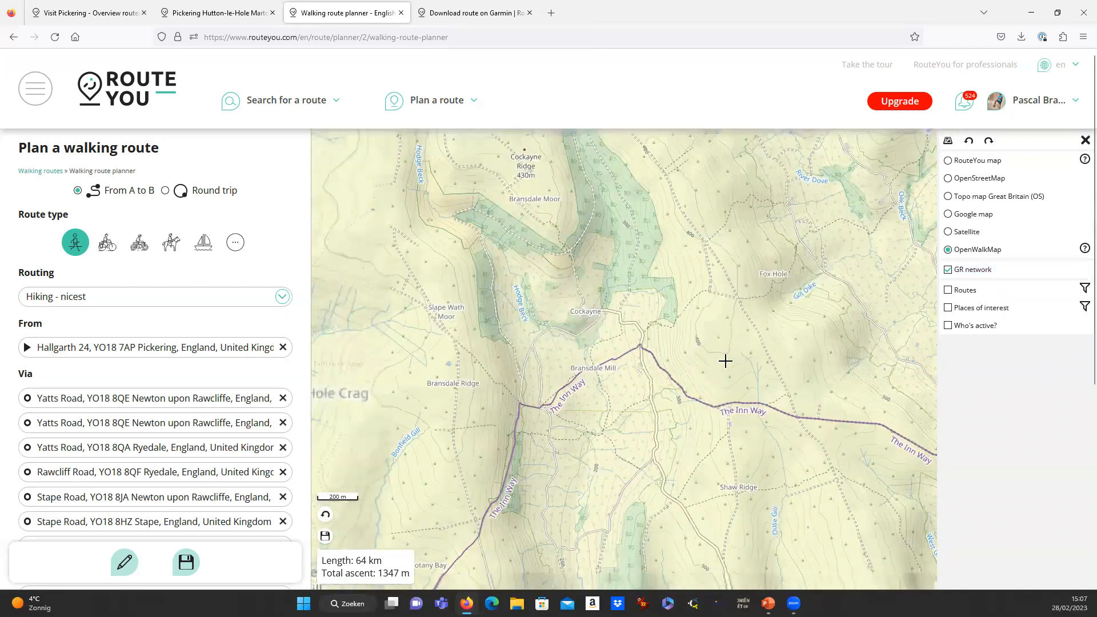
pyautogui.click(951, 162)
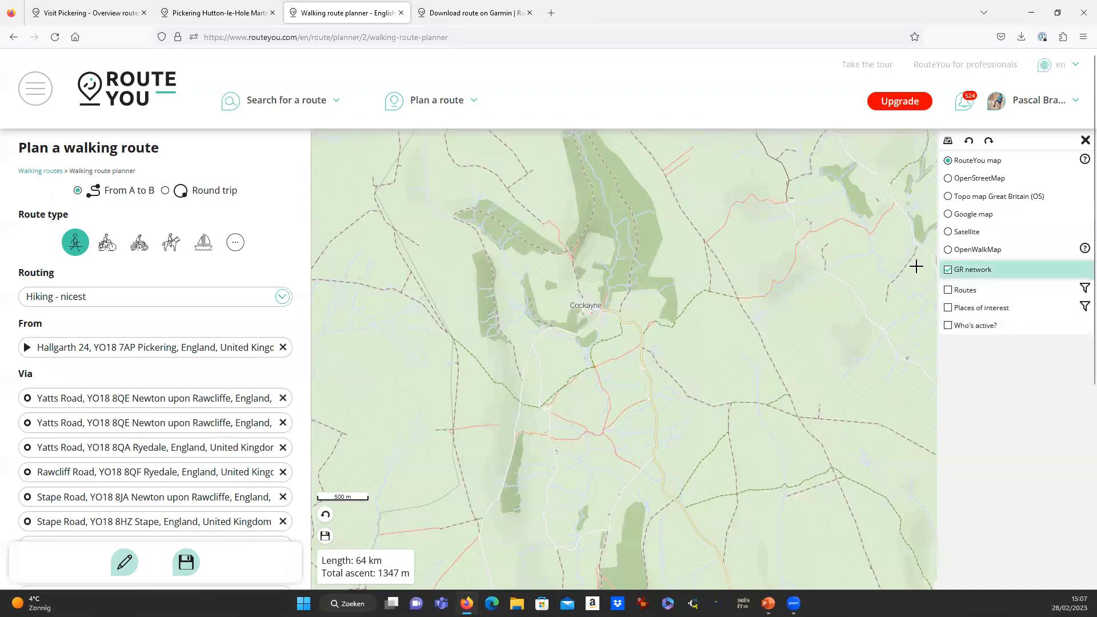
# Pan and zoom the map to bring the route back into view.
pyautogui.scroll(-2, 909, 268)
pyautogui.moveTo(923, 283); pyautogui.dragTo(724, 303)
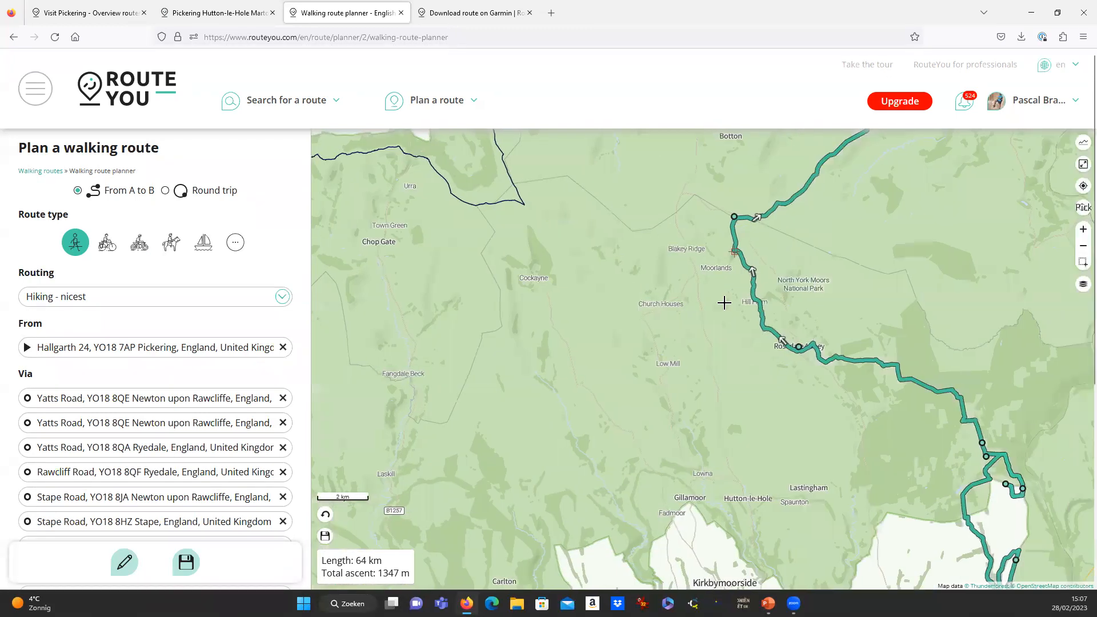
pyautogui.scroll(-2, 724, 303)
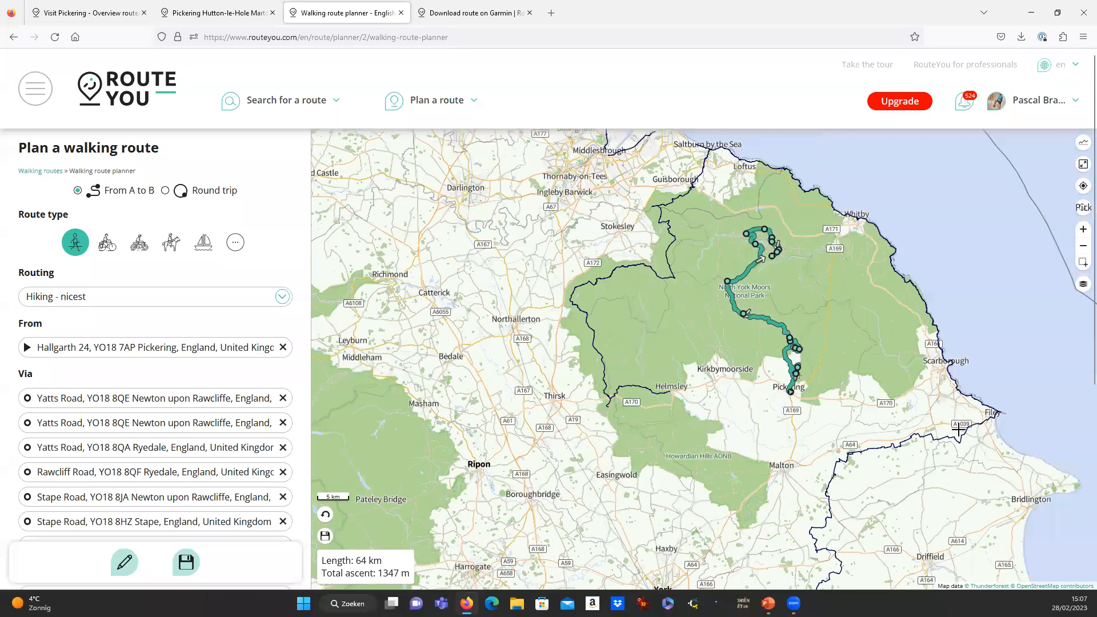
pyautogui.scroll(-1, 959, 429)
pyautogui.moveTo(977, 531); pyautogui.dragTo(730, 387)
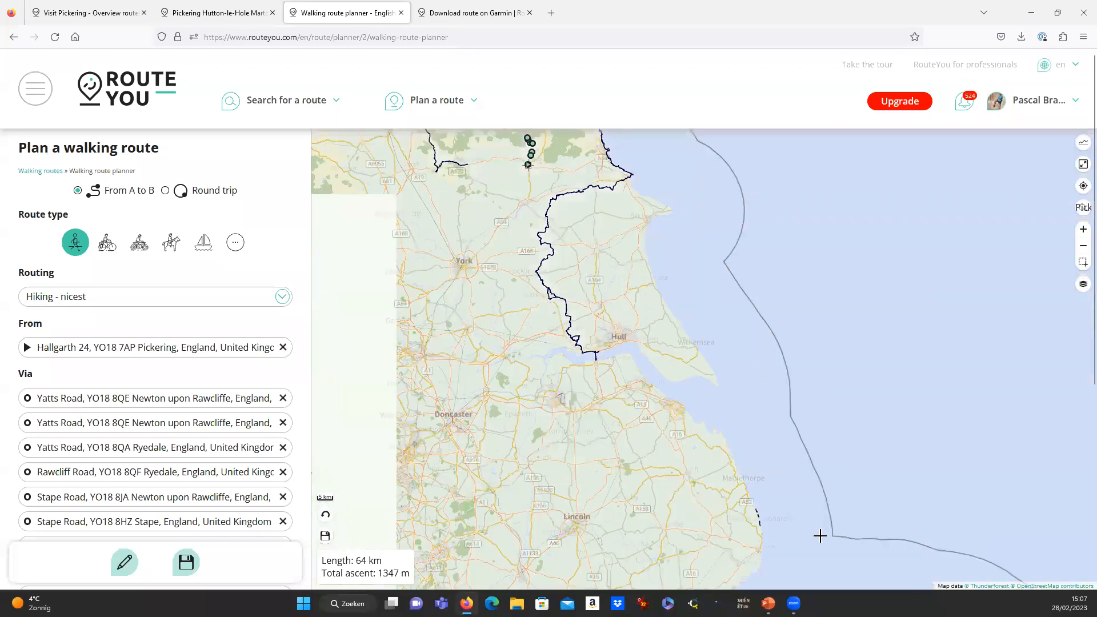
pyautogui.moveTo(820, 536); pyautogui.dragTo(735, 451)
pyautogui.moveTo(892, 583); pyautogui.dragTo(823, 412)
pyautogui.scroll(-3, 823, 411)
pyautogui.moveTo(814, 456); pyautogui.dragTo(656, 421)
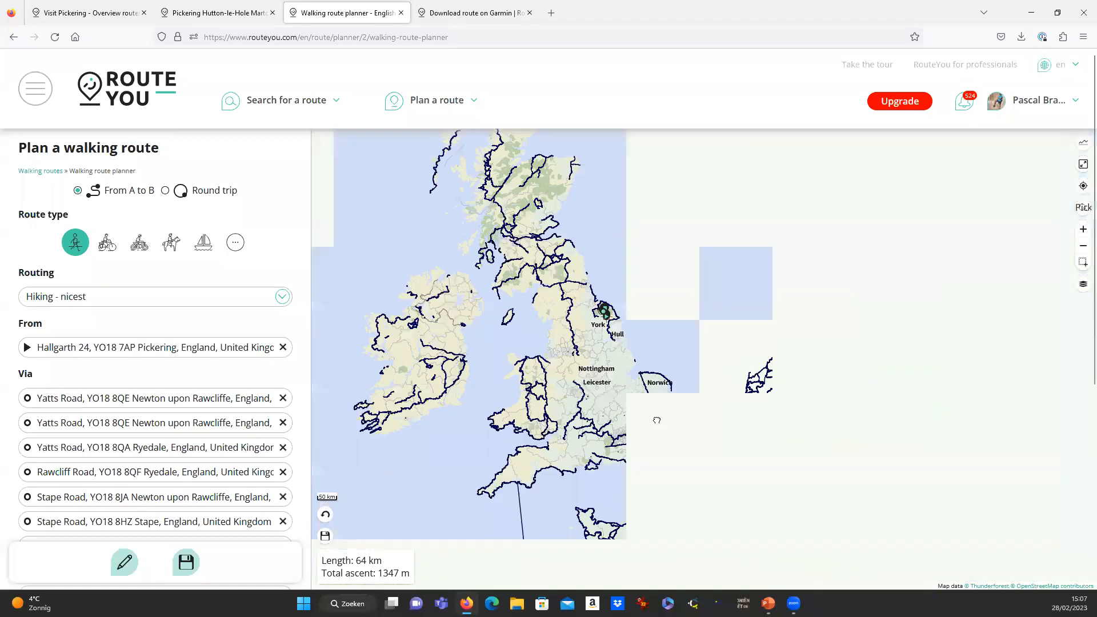
pyautogui.scroll(4, 625, 425)
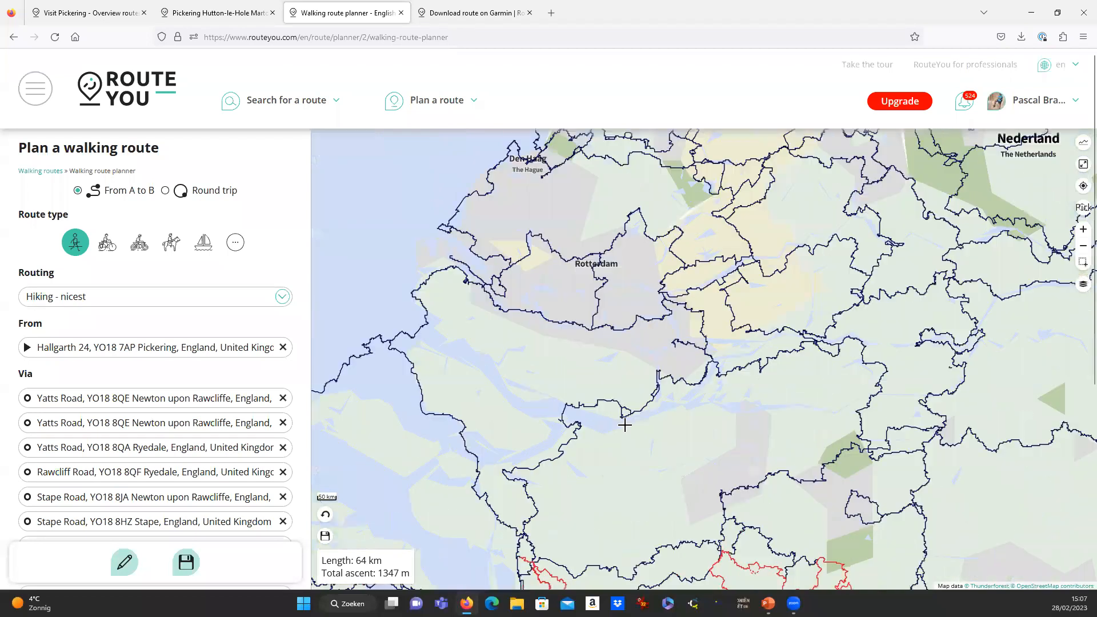
pyautogui.scroll(5, 625, 424)
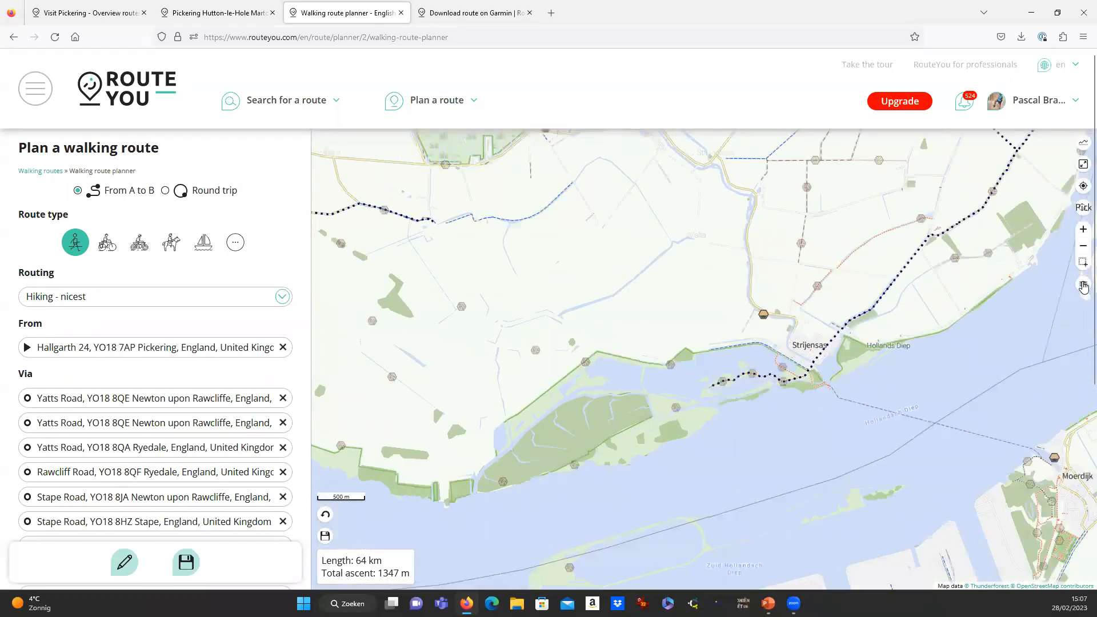
# Reopen the map layers list over the map near Strijensas and Hollands Diep.
pyautogui.click(1084, 287)
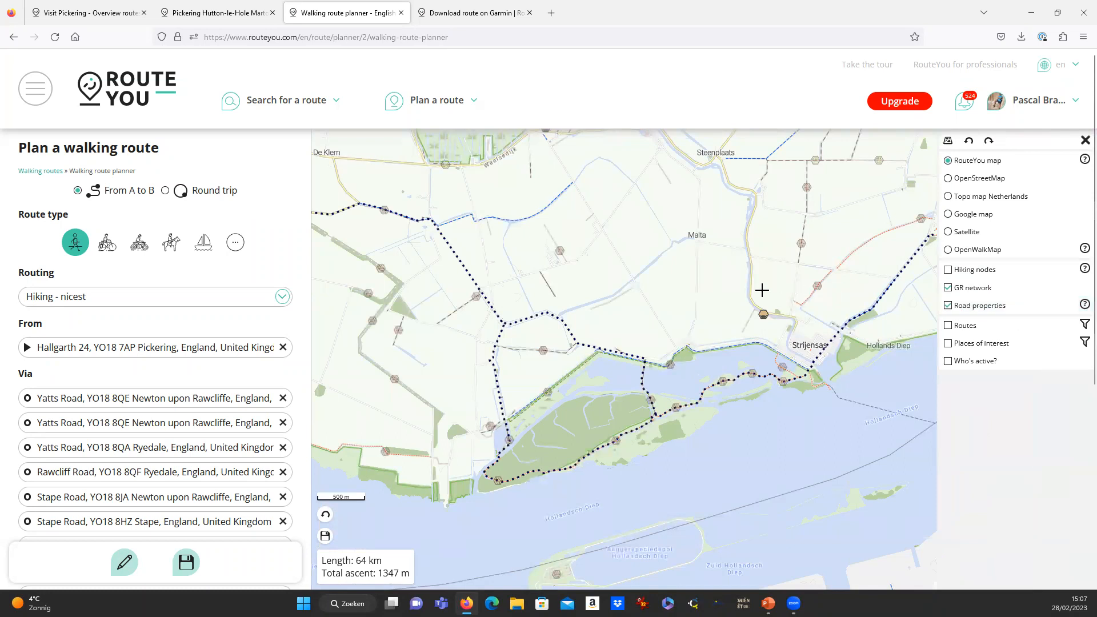
pyautogui.moveTo(780, 271); pyautogui.dragTo(728, 284)
pyautogui.scroll(1, 728, 278)
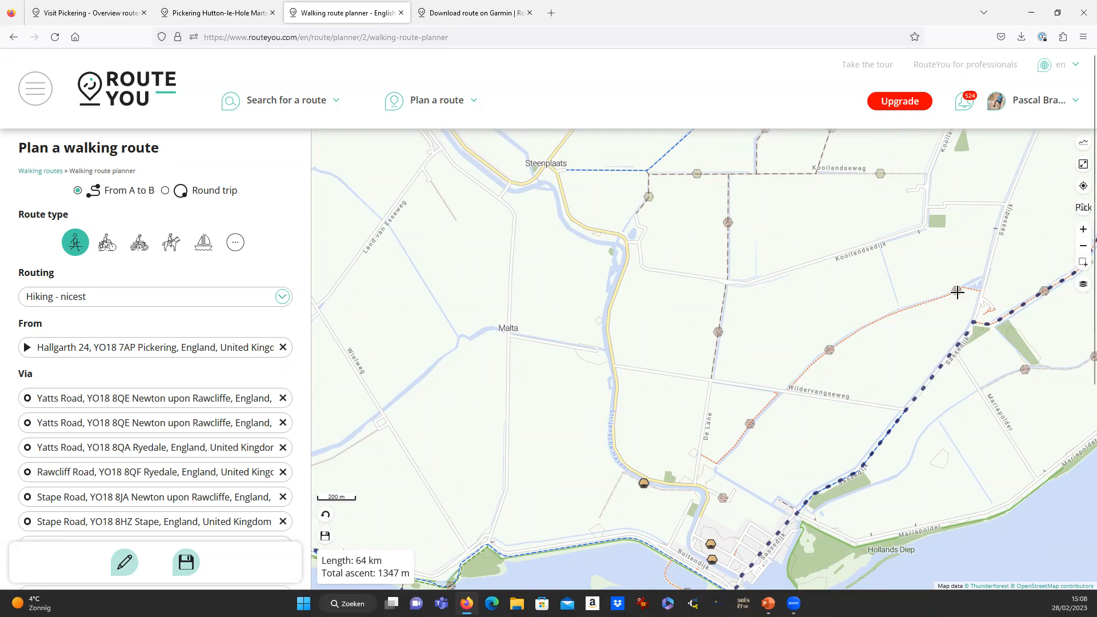
pyautogui.click(1083, 284)
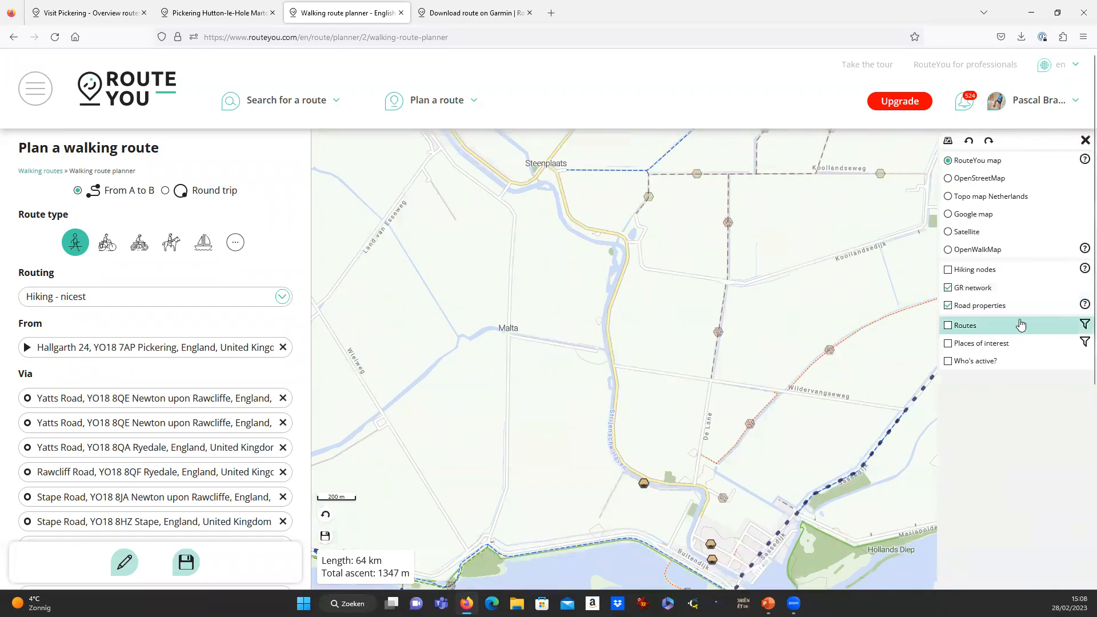
# View the Road properties legend help, select its road-surface descriptions, and return to the planner.
pyautogui.click(1085, 305)
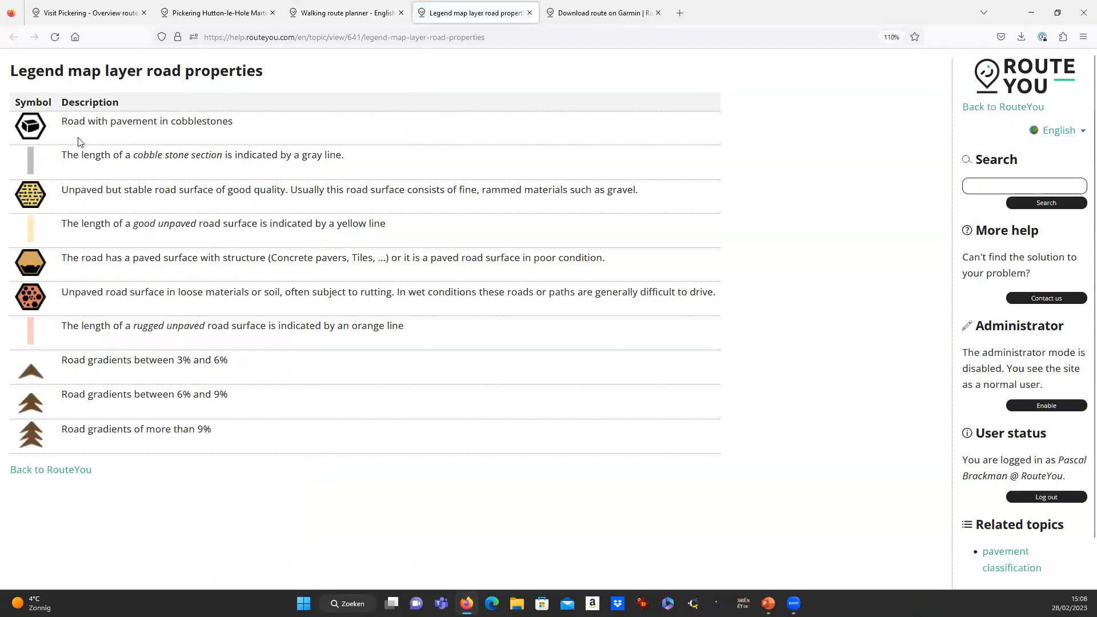
pyautogui.moveTo(63, 121); pyautogui.dragTo(231, 455)
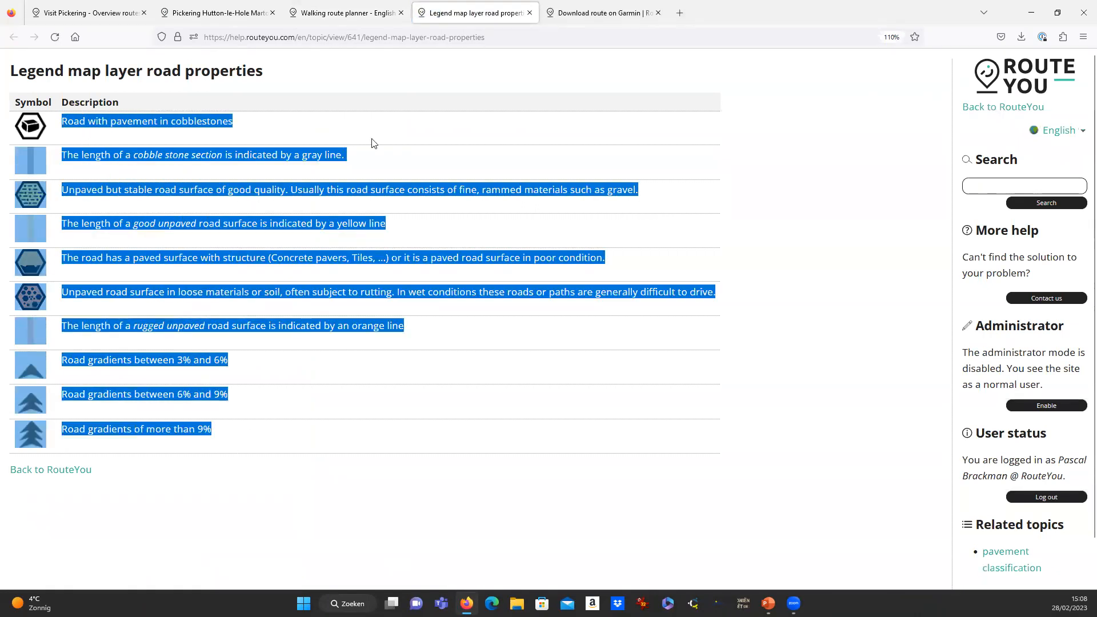
pyautogui.click(362, 16)
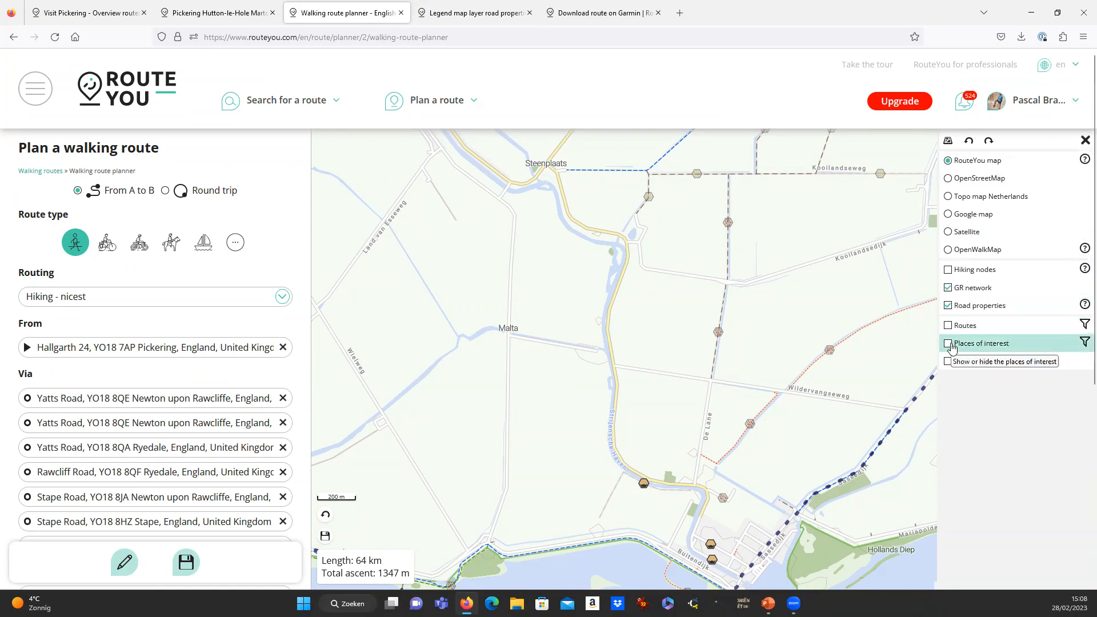
# Turn off the GR network and Road properties overlays.
pyautogui.click(949, 288)
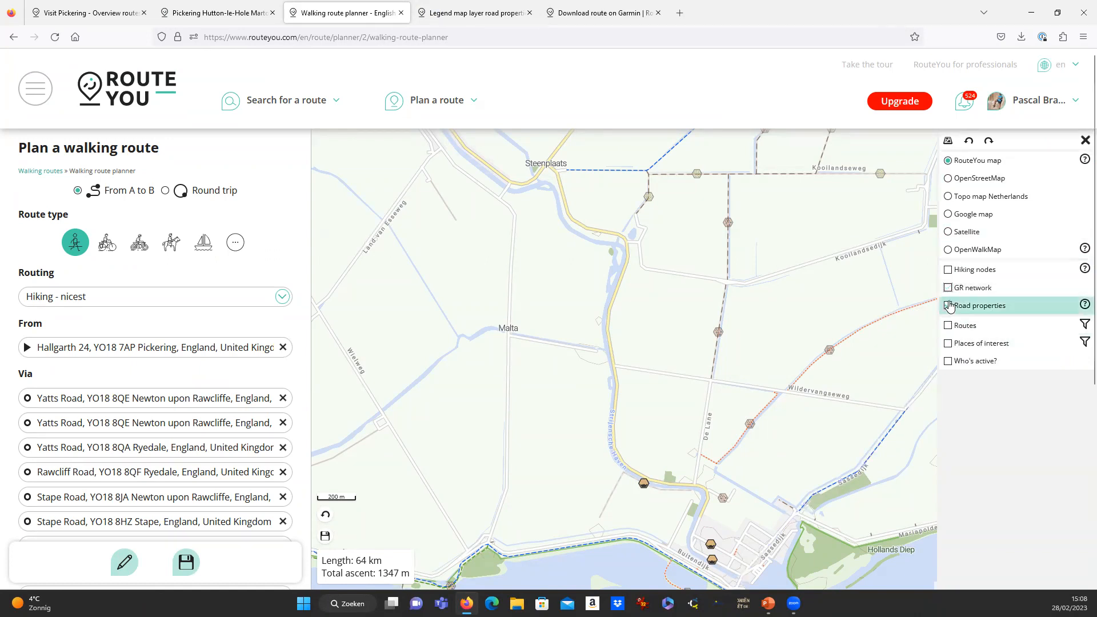
pyautogui.click(949, 305)
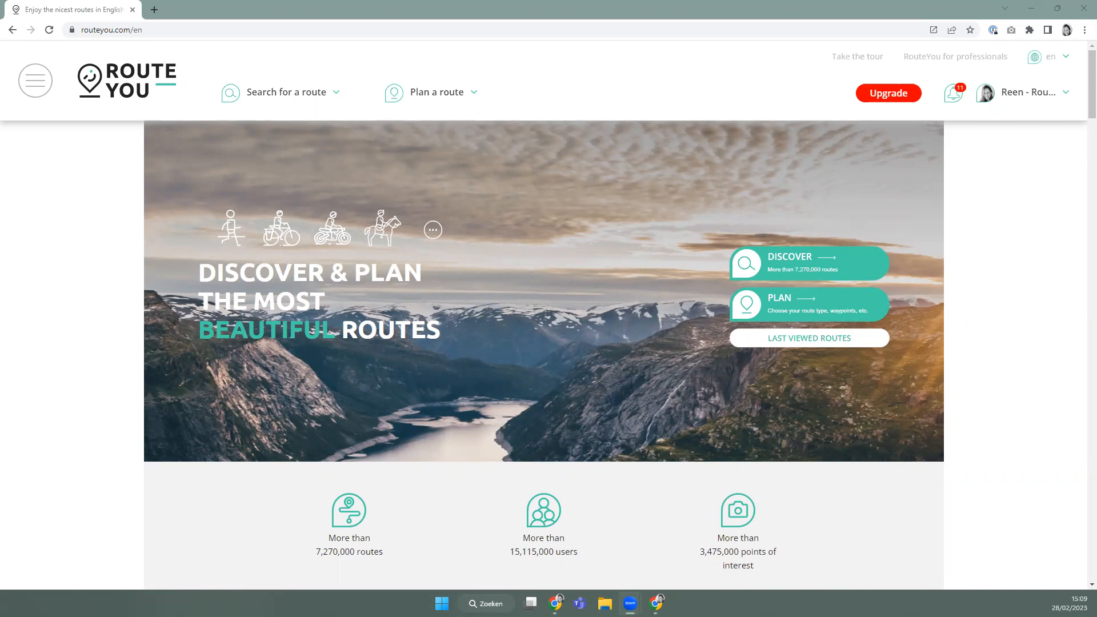
# Start a new recreational cycle round trip starting in Gent.
pyautogui.moveTo(438, 98)
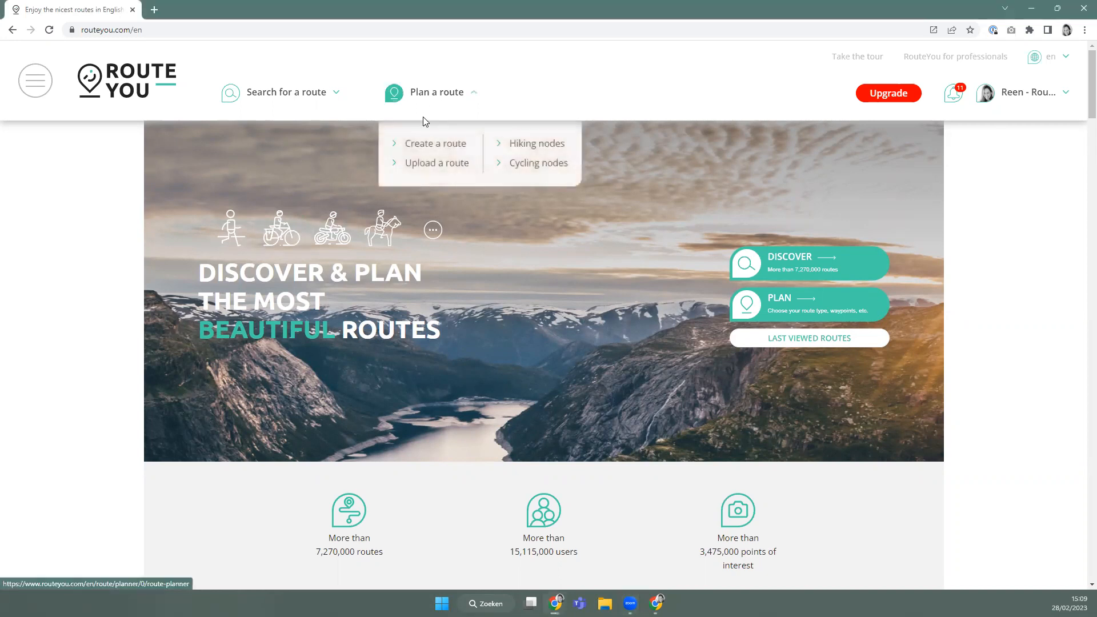
pyautogui.click(415, 145)
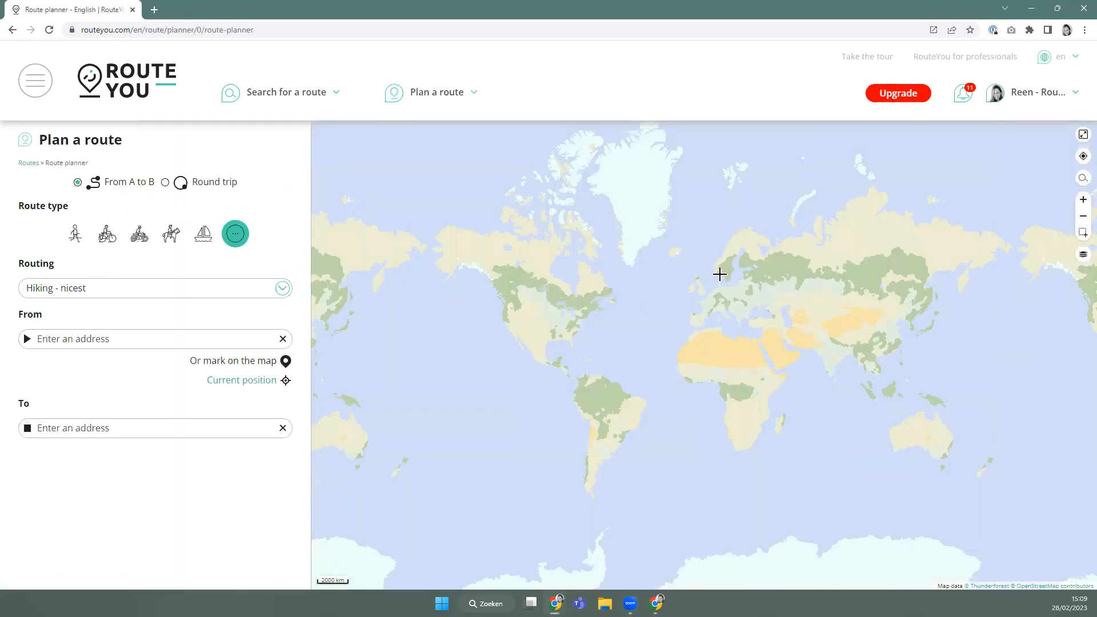
pyautogui.scroll(5, 720, 274)
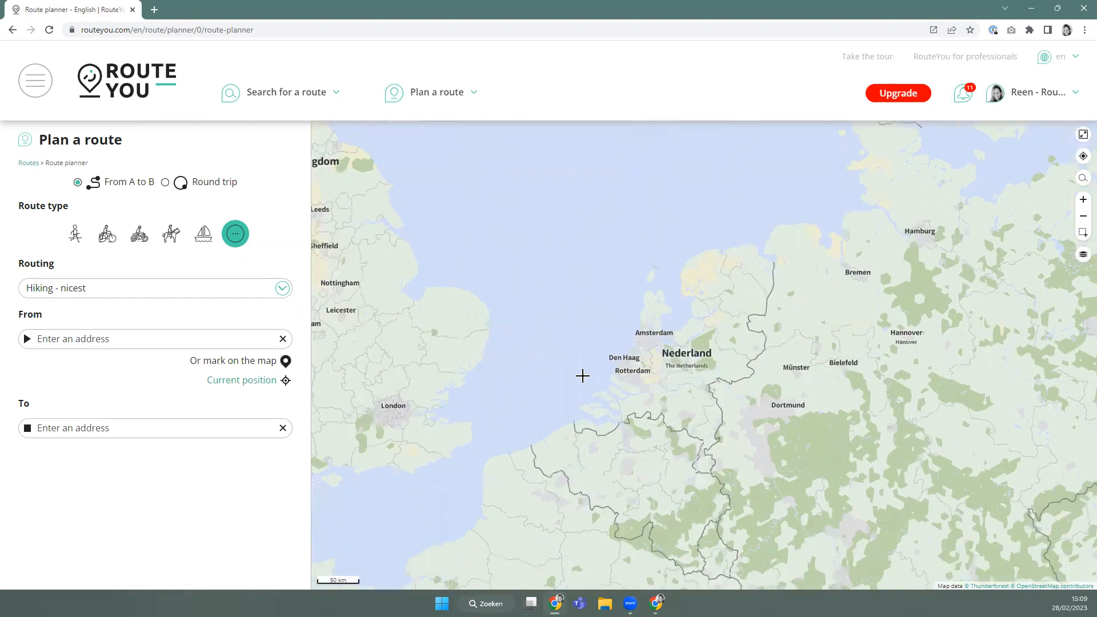
pyautogui.scroll(2, 583, 376)
pyautogui.scroll(4, 595, 351)
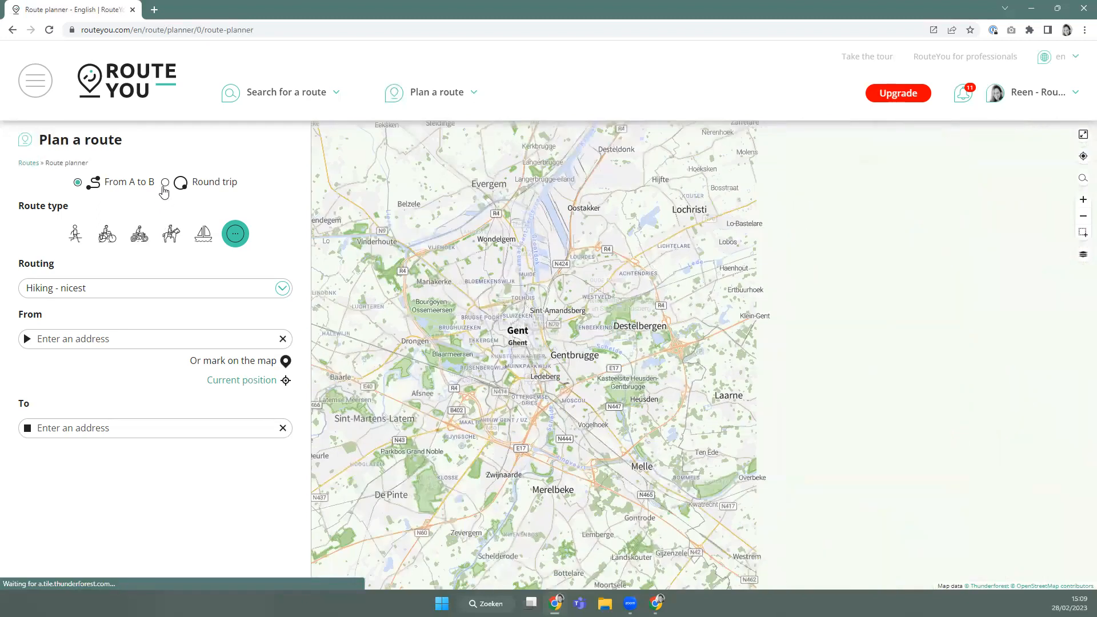
pyautogui.click(164, 183)
pyautogui.click(107, 233)
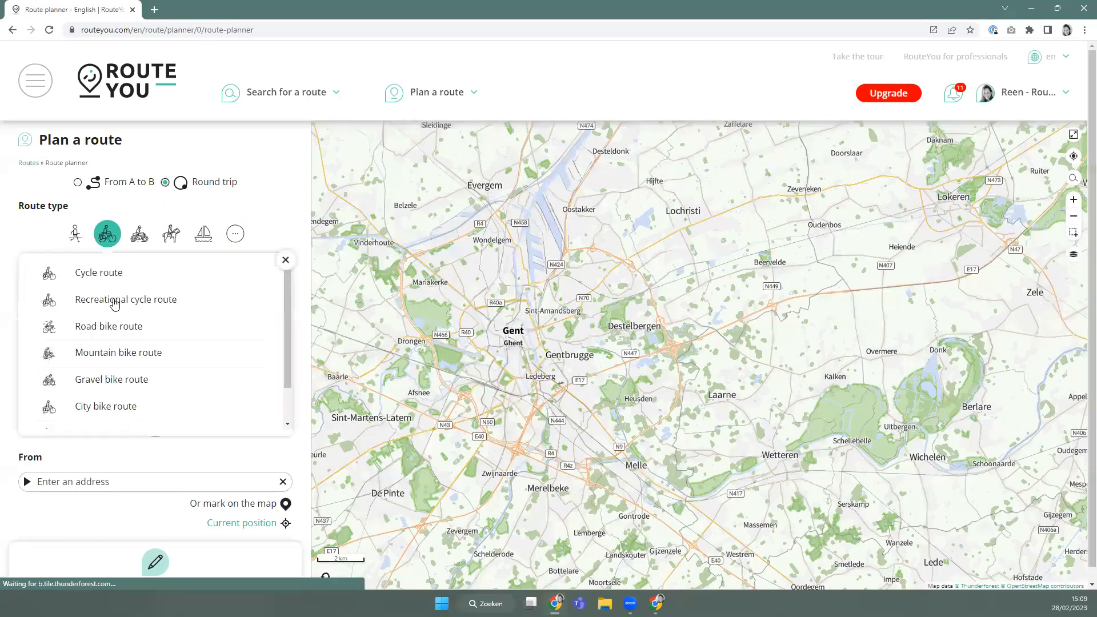
pyautogui.click(115, 300)
pyautogui.scroll(2, 532, 350)
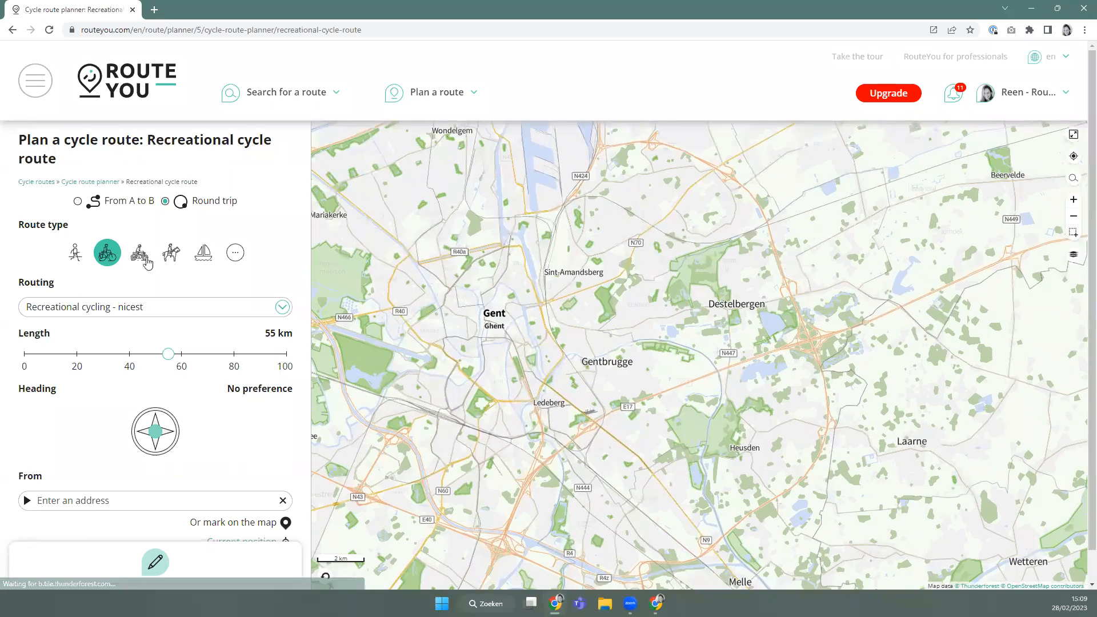
pyautogui.click(492, 321)
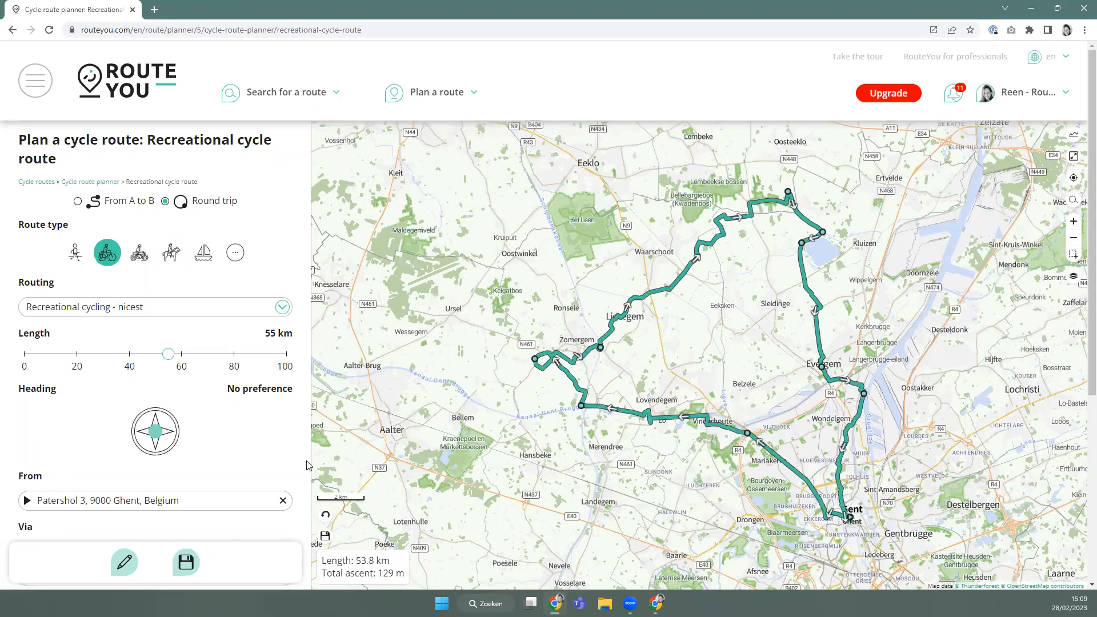
# Clear the generated 53.8 km round trip, confirming deletion of all route points.
pyautogui.click(123, 563)
pyautogui.click(69, 486)
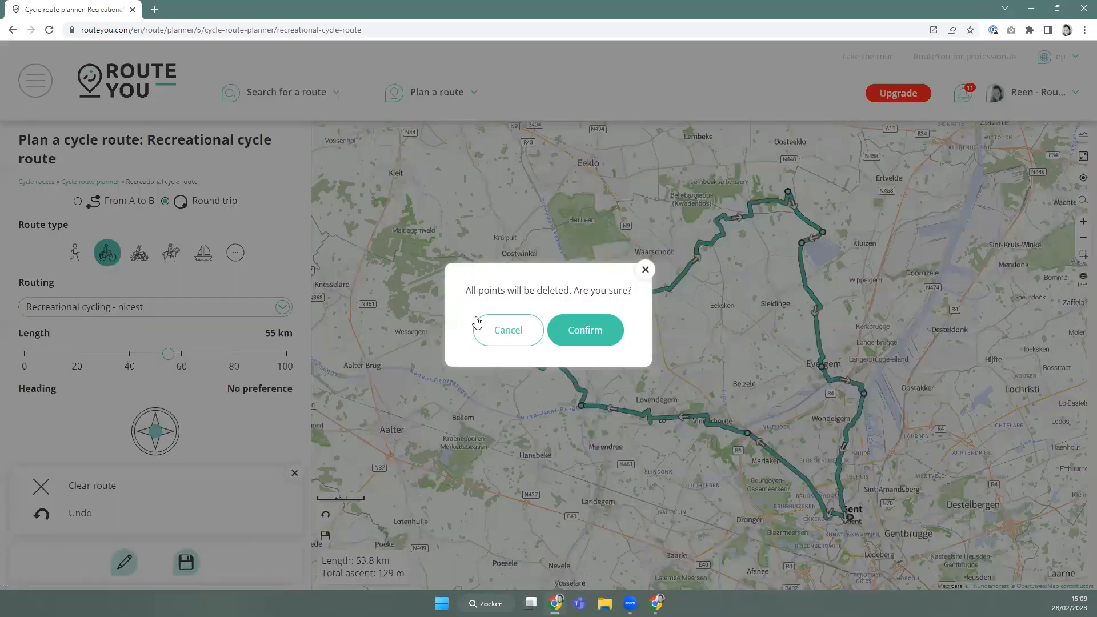
pyautogui.click(584, 330)
# Plan from A to B starting at Emile Braunplein via Destelbergen to Steenakkerstraat, Heusden.
pyautogui.click(78, 201)
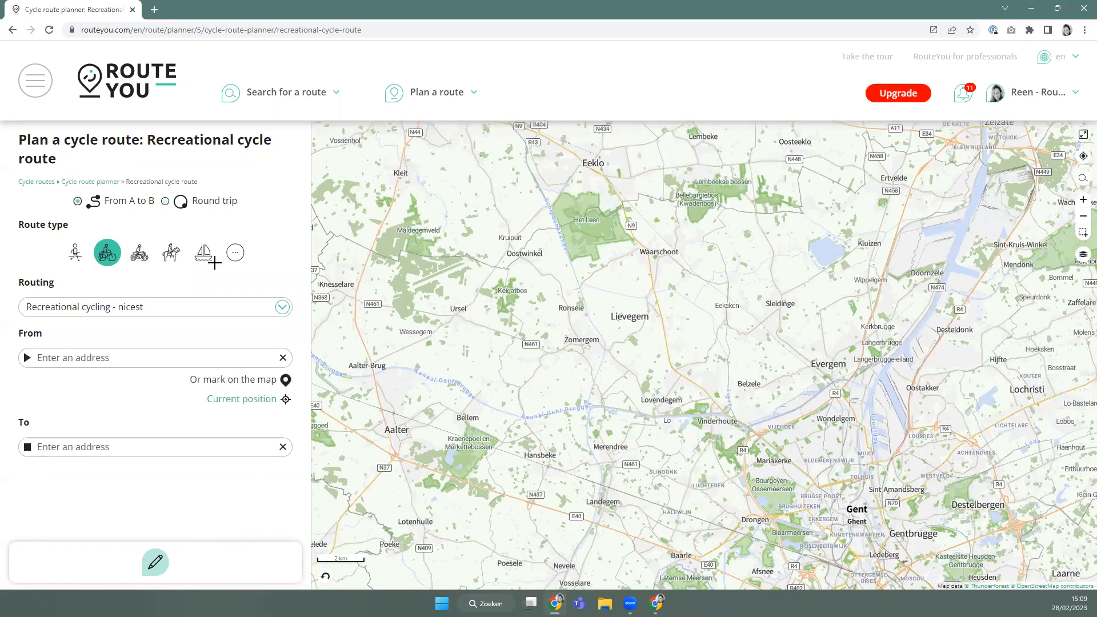
pyautogui.moveTo(908, 469); pyautogui.dragTo(442, 338)
pyautogui.scroll(2, 443, 338)
pyautogui.click(410, 319)
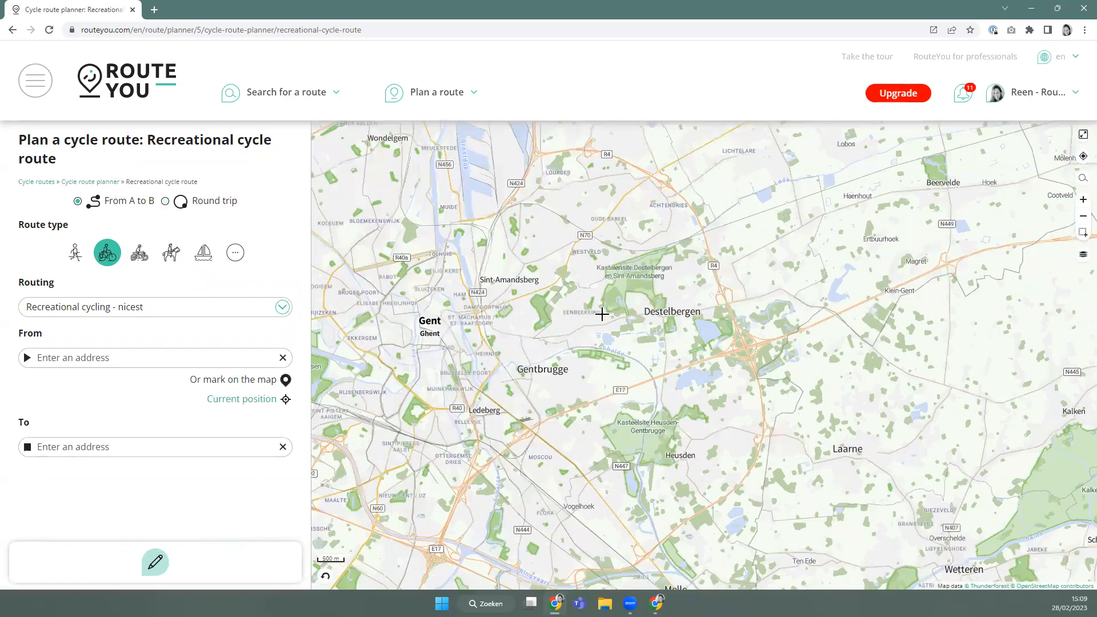
pyautogui.click(816, 210)
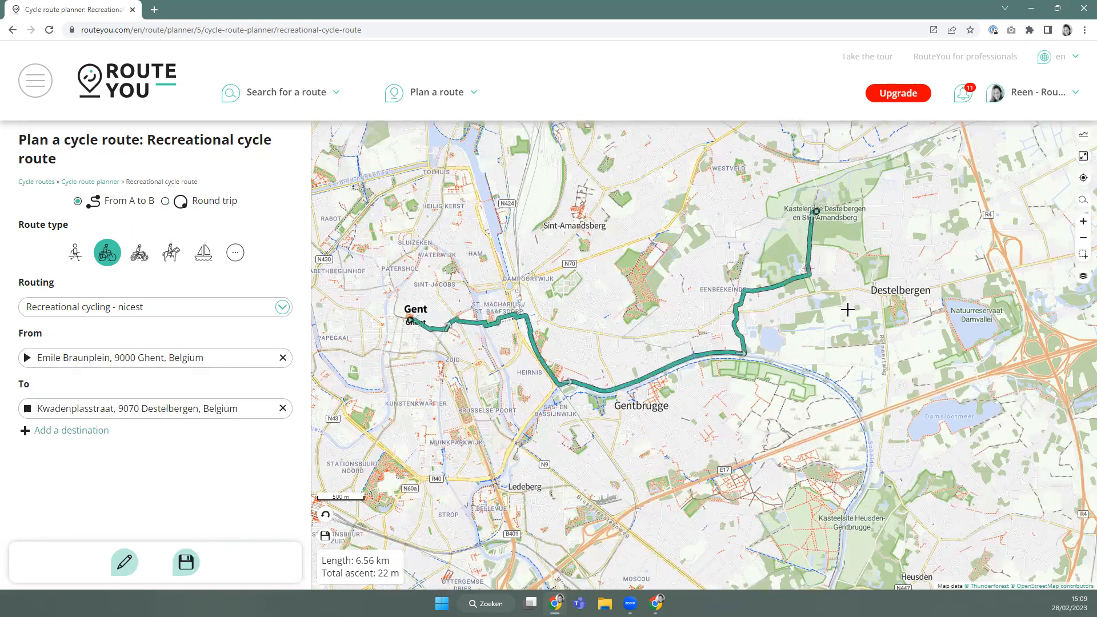
pyautogui.click(894, 546)
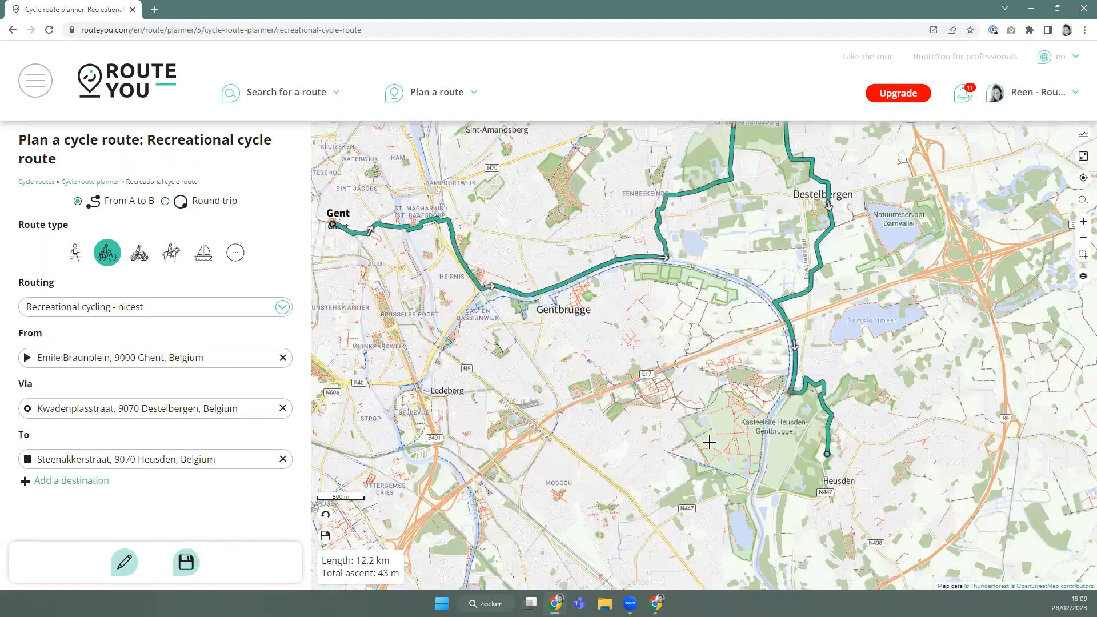
# Add points near Kasteelsite Heusden and Gentbrugge, then loop back to the starting point.
pyautogui.click(727, 441)
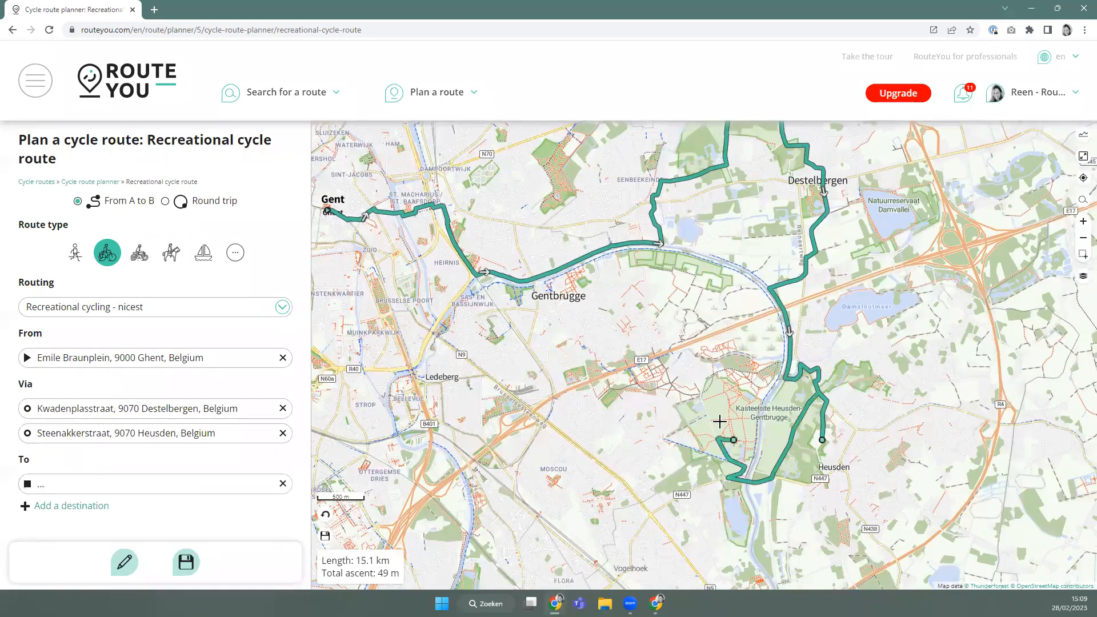
pyautogui.click(728, 397)
pyautogui.click(640, 302)
pyautogui.click(471, 303)
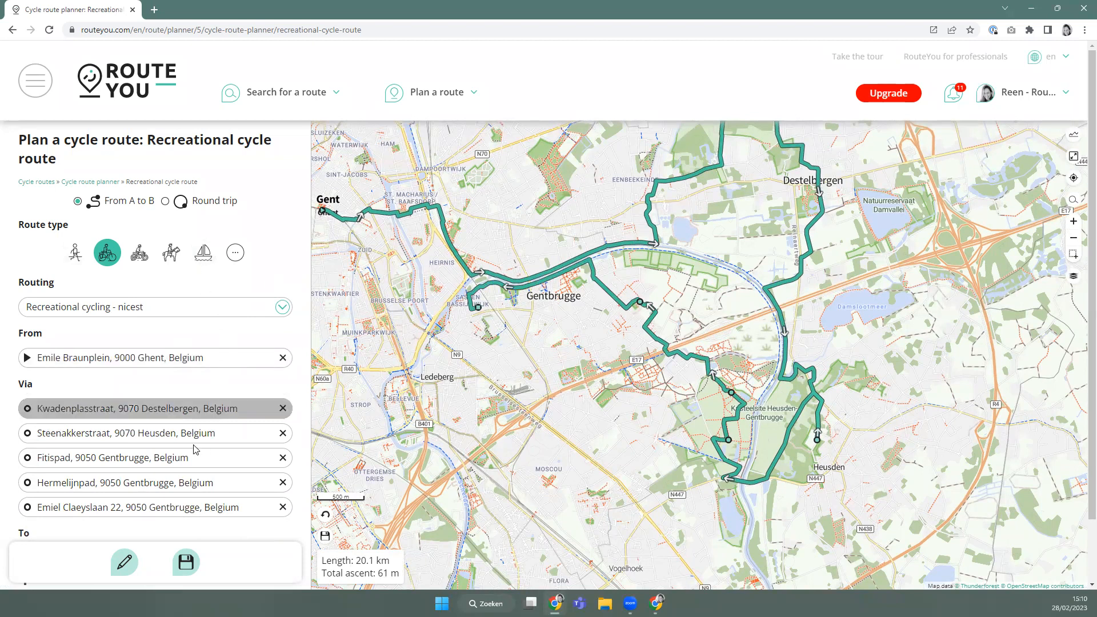
pyautogui.click(125, 562)
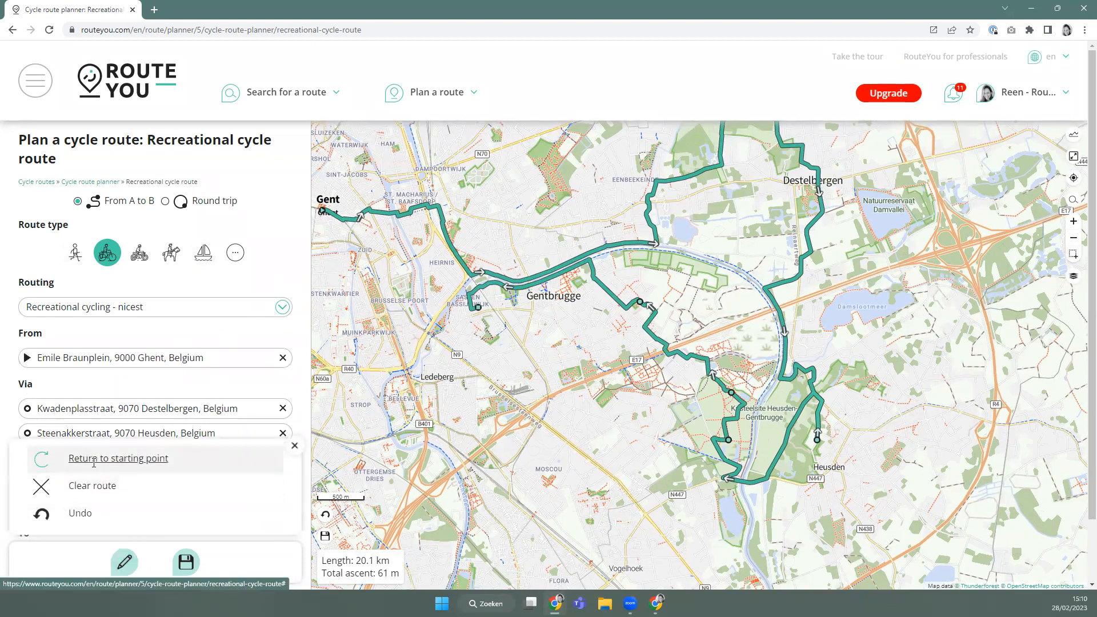
pyautogui.click(94, 458)
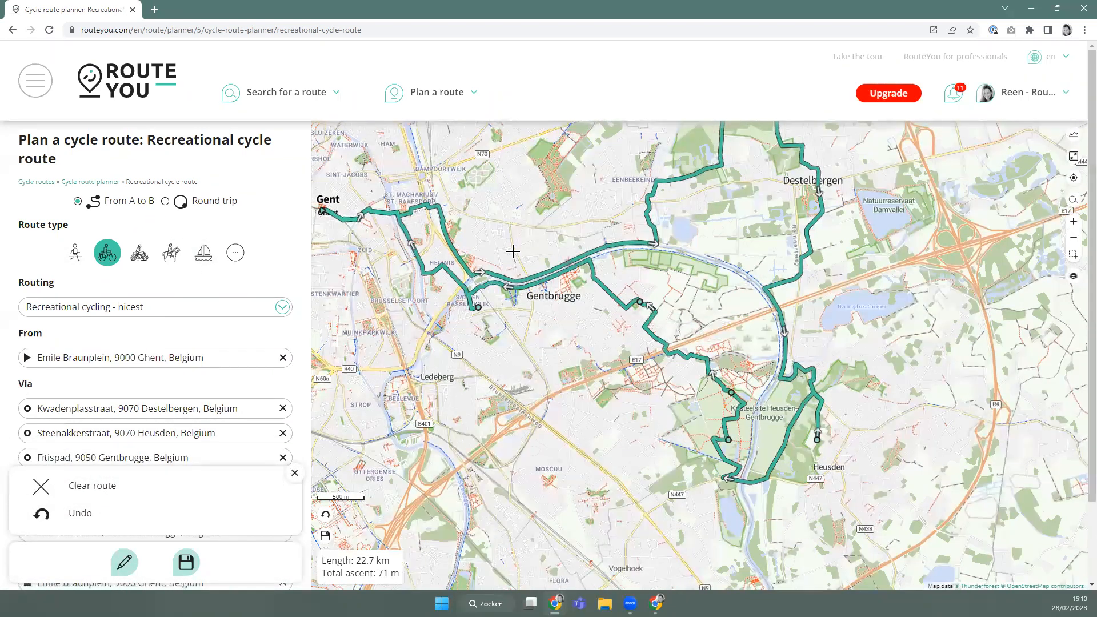
# Save the cycle route publicly as Ghent and reload its route page.
pyautogui.click(186, 562)
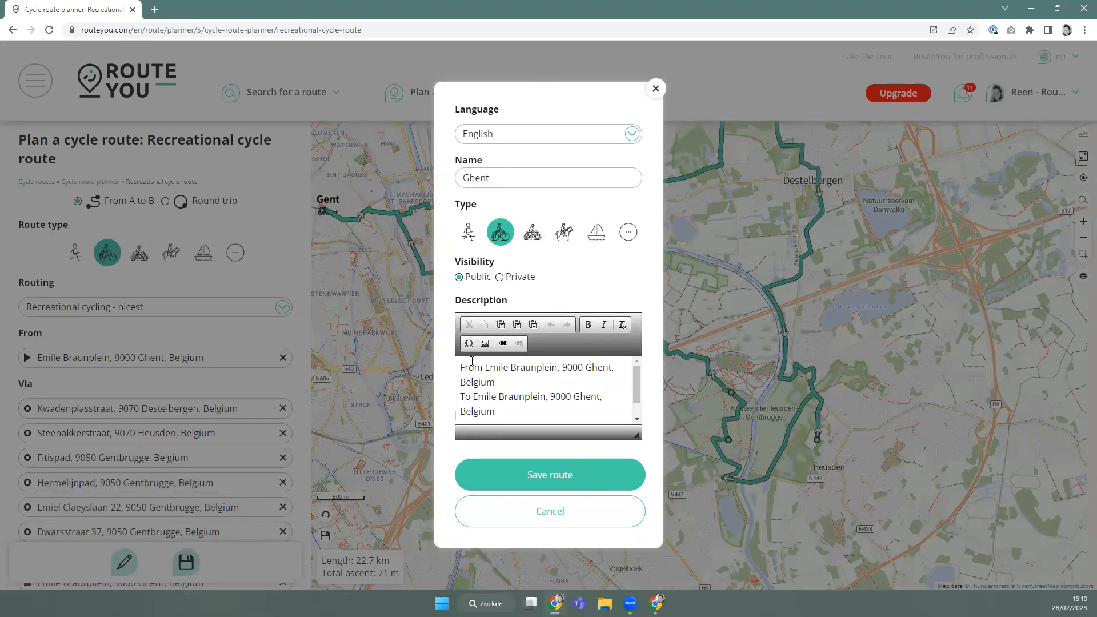
pyautogui.click(556, 477)
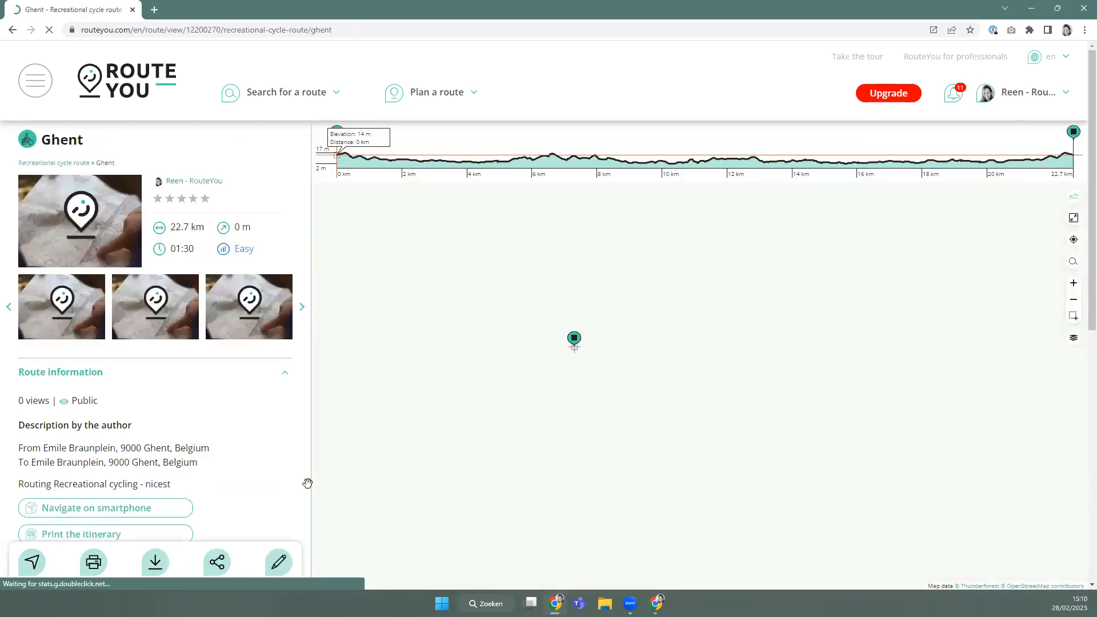
pyautogui.click(266, 35)
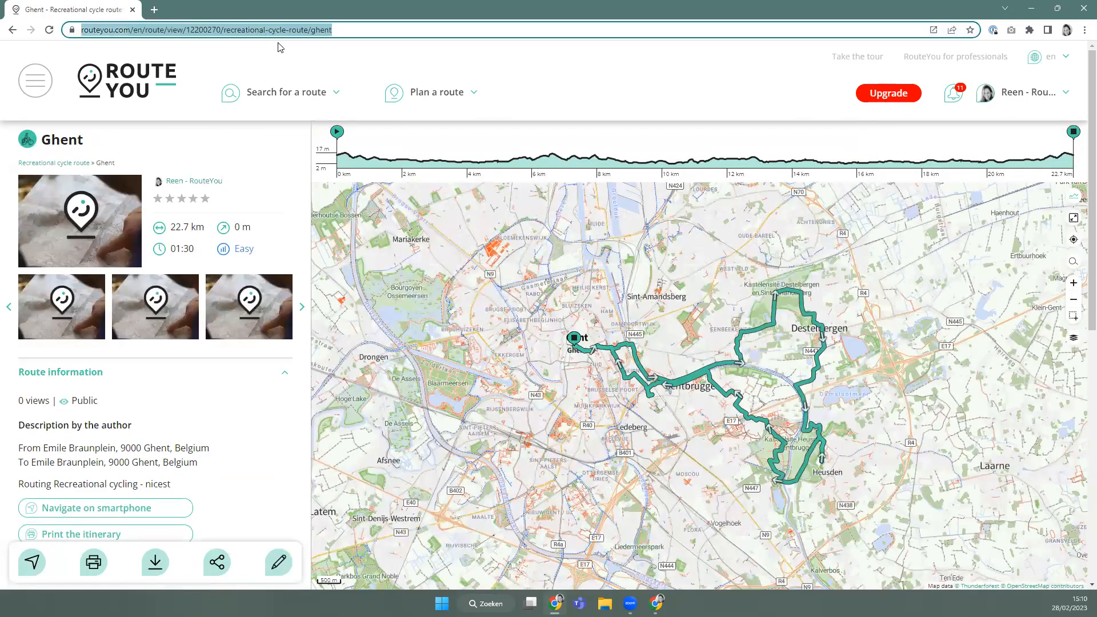
pyautogui.press('Return')
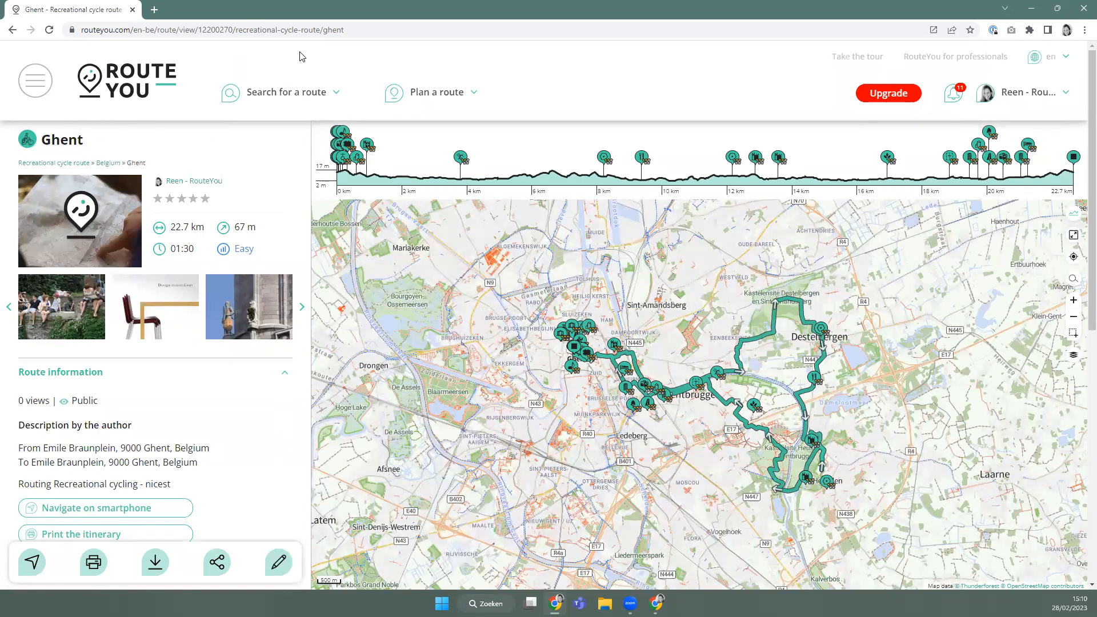
pyautogui.click(279, 566)
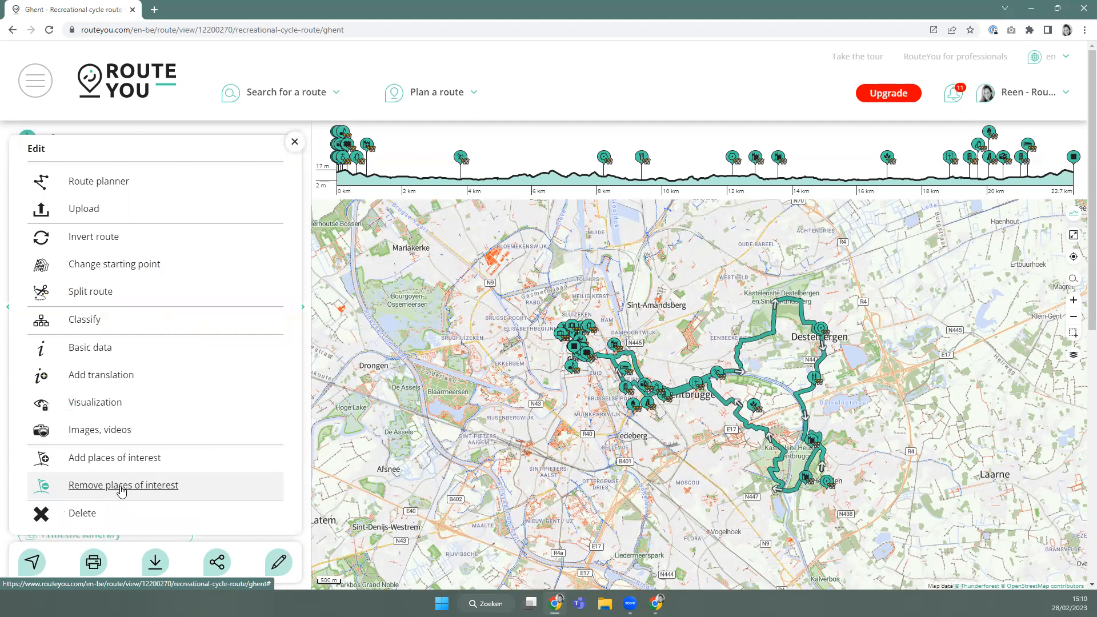
pyautogui.click(102, 491)
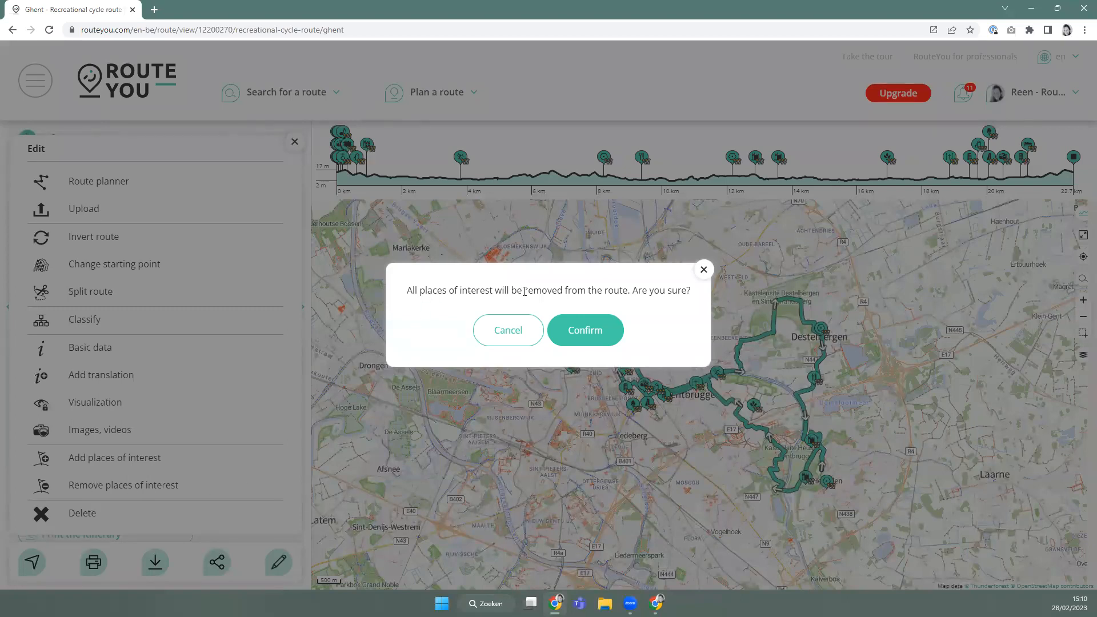
pyautogui.click(585, 330)
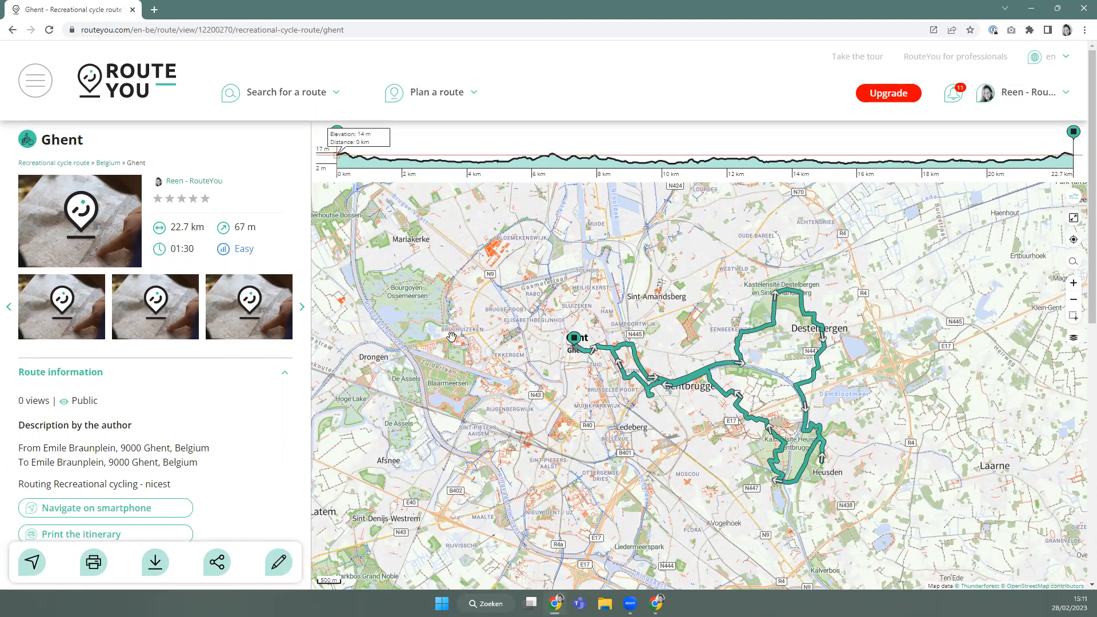
# Add Child friendly places of interest to the Ghent route without replacing existing ones.
pyautogui.click(281, 563)
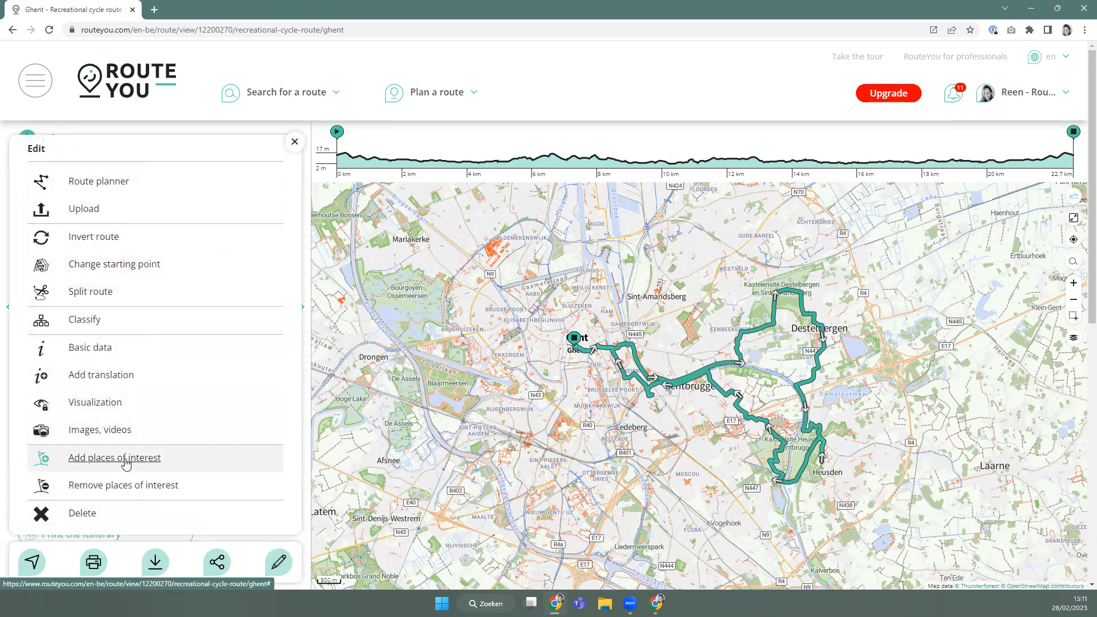
pyautogui.click(126, 463)
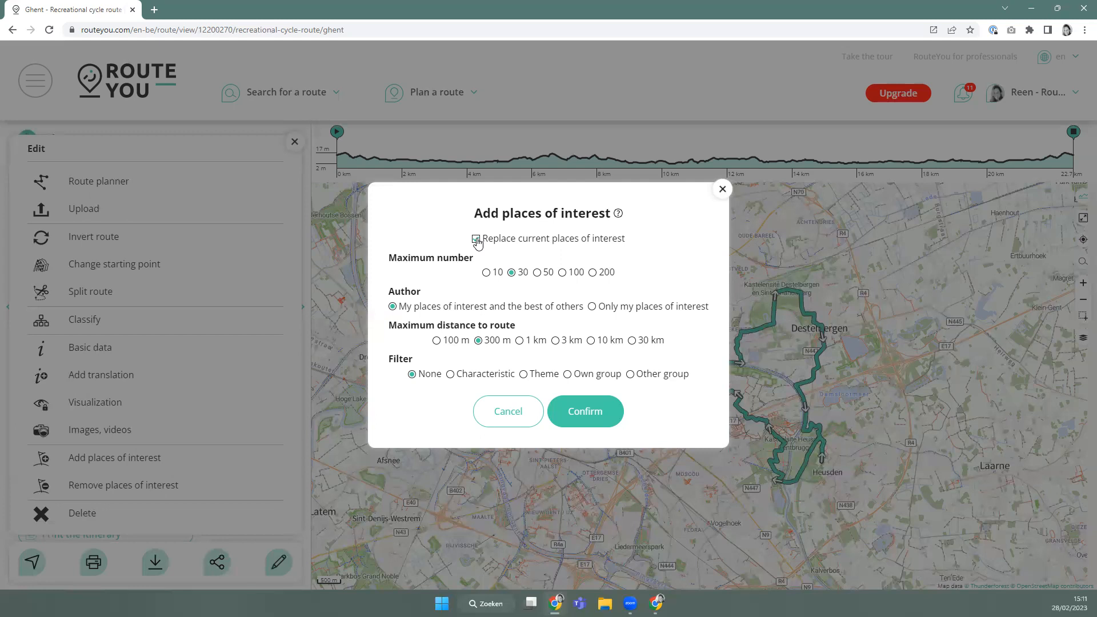
pyautogui.click(477, 242)
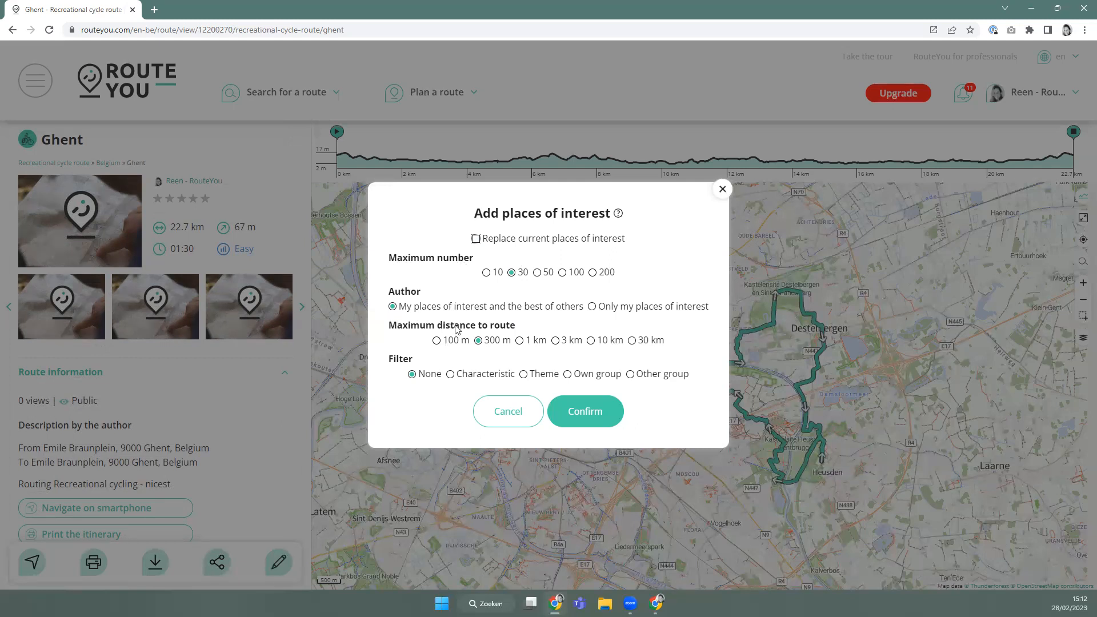
pyautogui.click(445, 342)
pyautogui.click(449, 381)
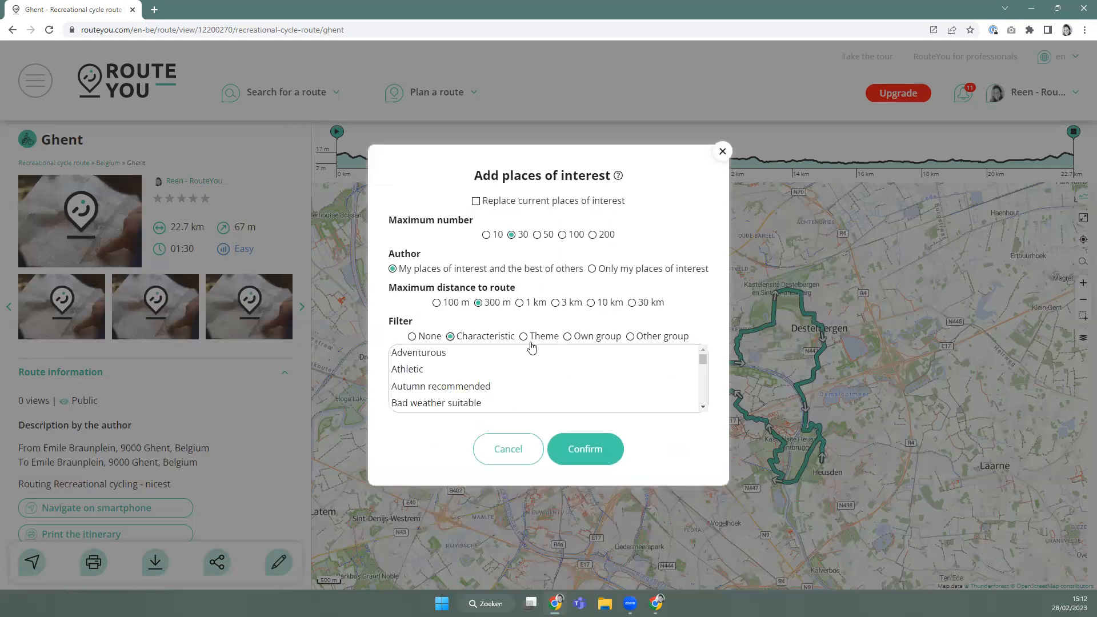
pyautogui.scroll(-1, 466, 357)
pyautogui.scroll(-4, 466, 358)
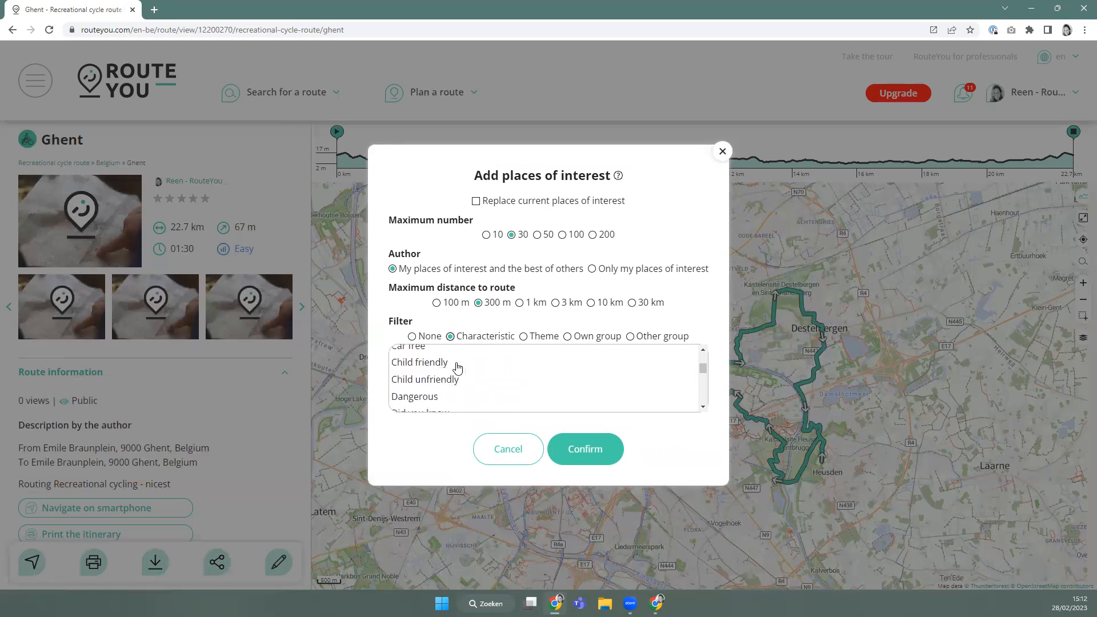
pyautogui.scroll(1, 423, 376)
pyautogui.click(417, 408)
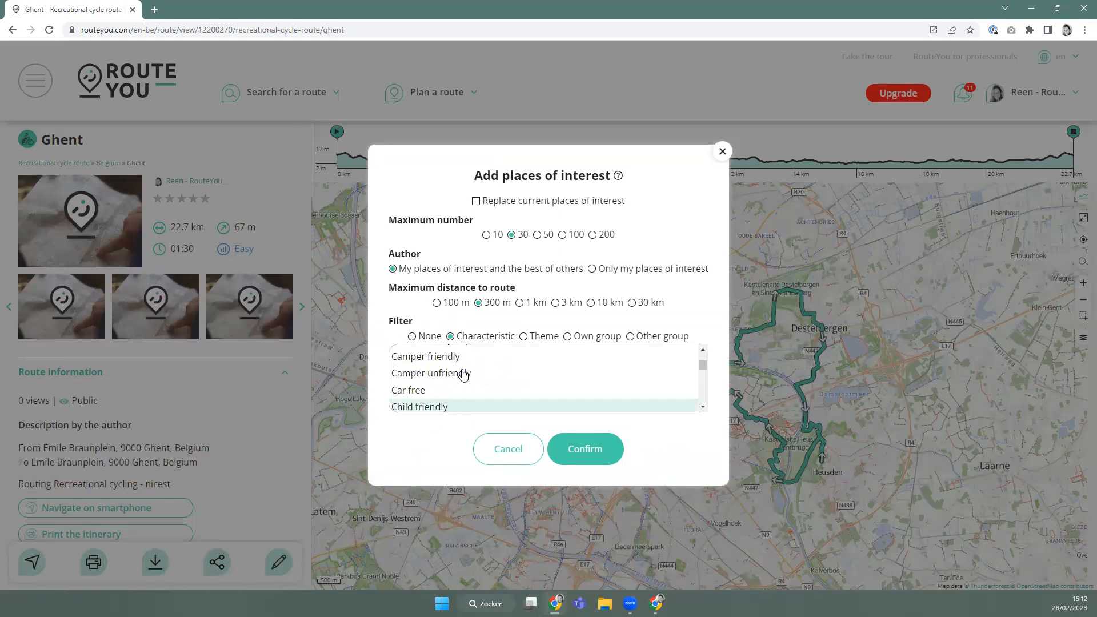
pyautogui.click(582, 451)
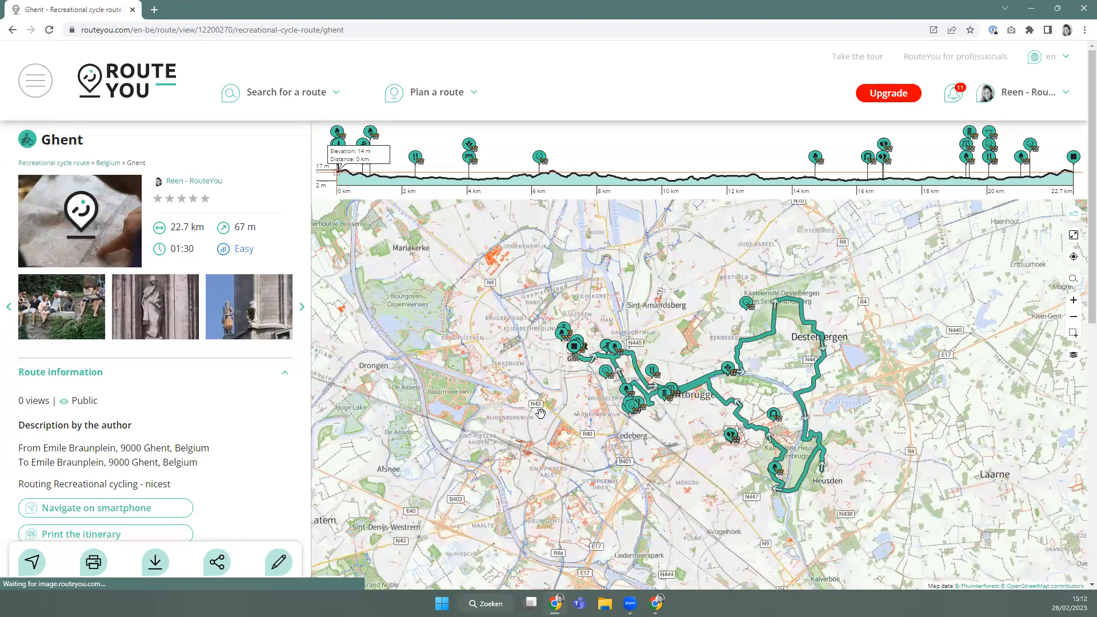
pyautogui.click(749, 306)
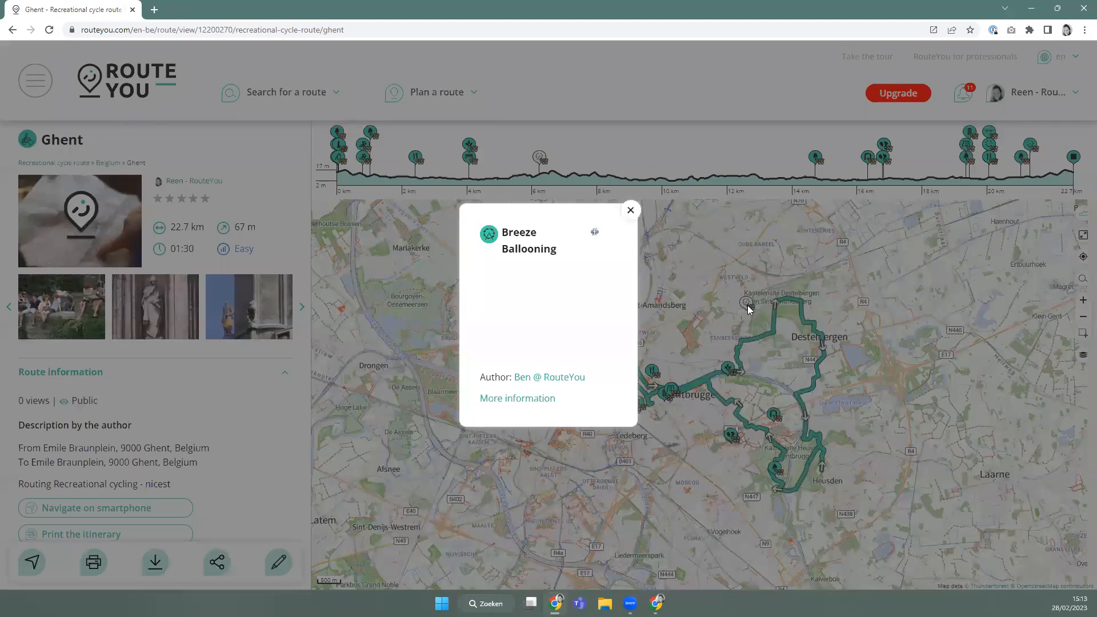
pyautogui.click(631, 210)
pyautogui.click(771, 418)
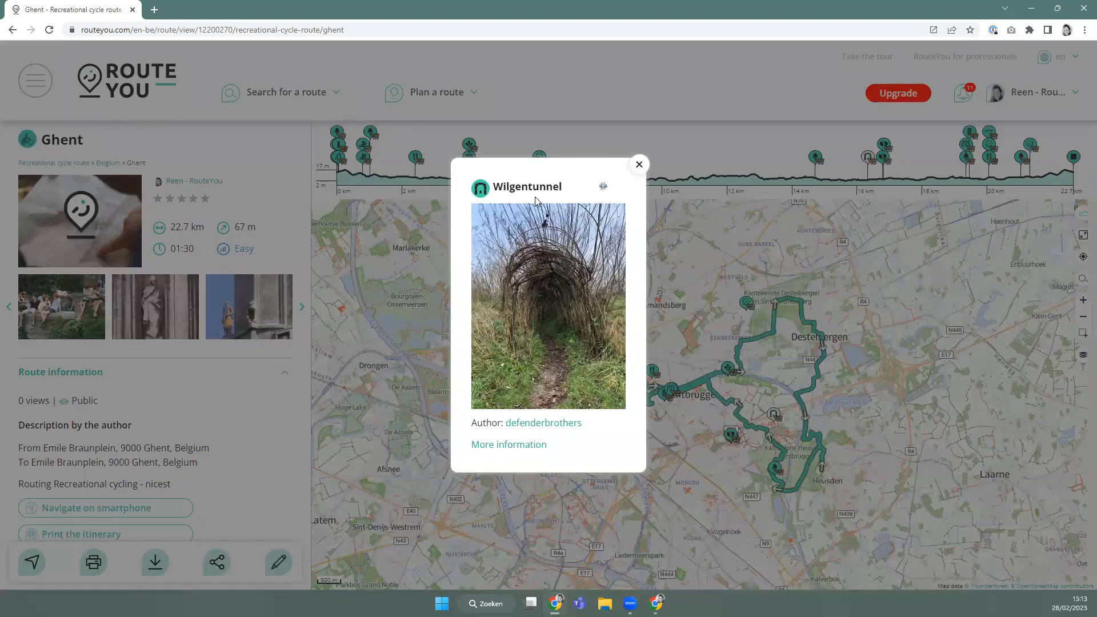
pyautogui.click(640, 165)
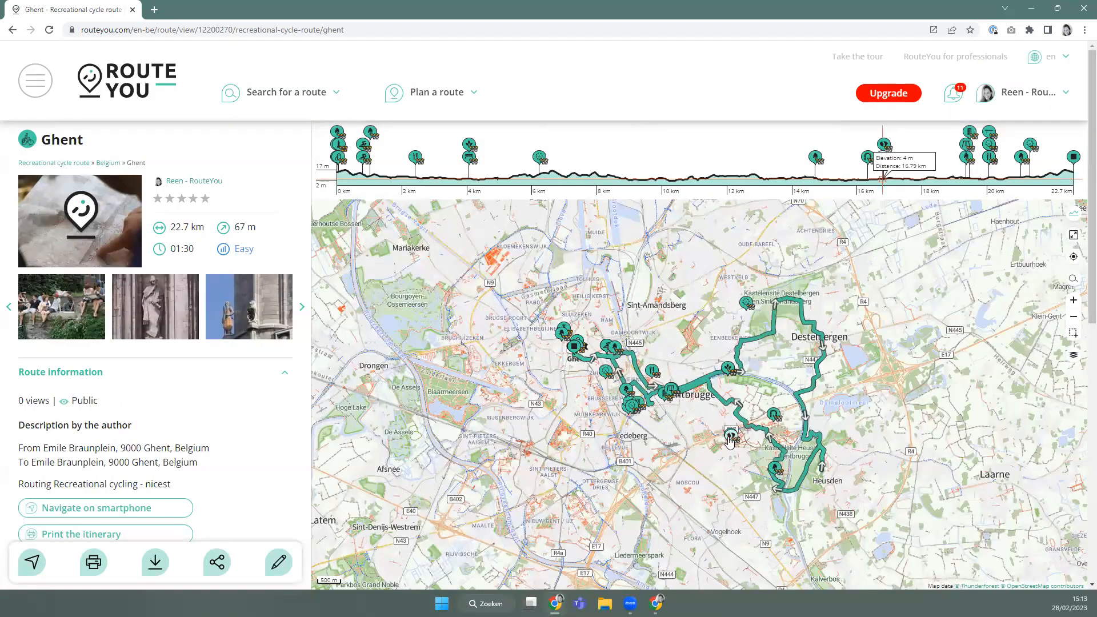
pyautogui.click(774, 470)
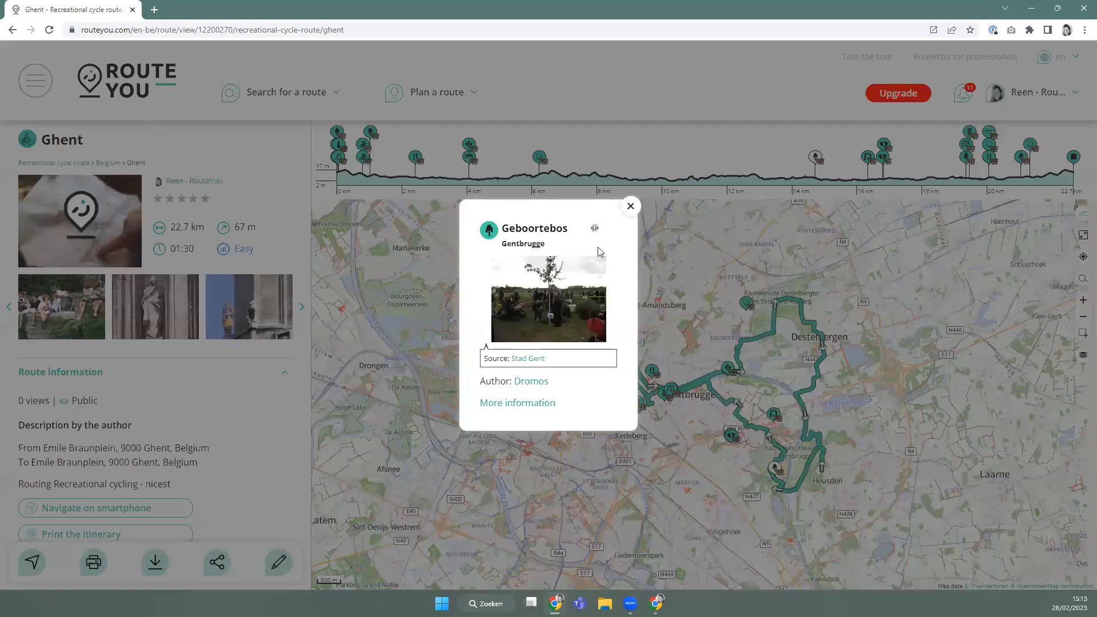
pyautogui.click(630, 207)
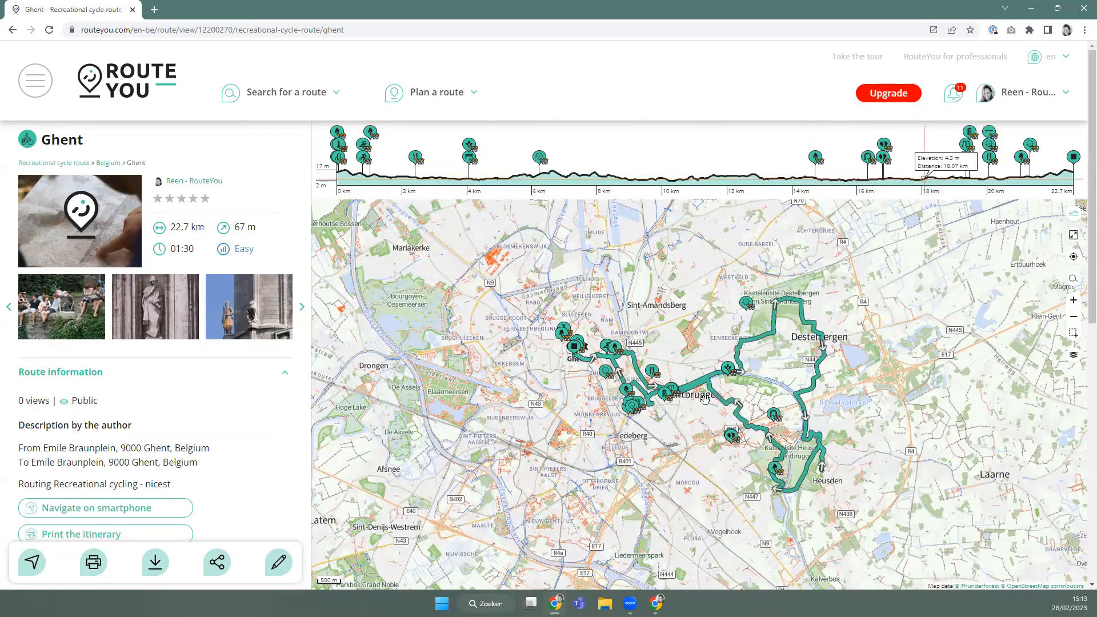
pyautogui.moveTo(657, 364)
pyautogui.mouseDown()
pyautogui.moveTo(596, 333)
pyautogui.moveTo(570, 369)
pyautogui.mouseUp()
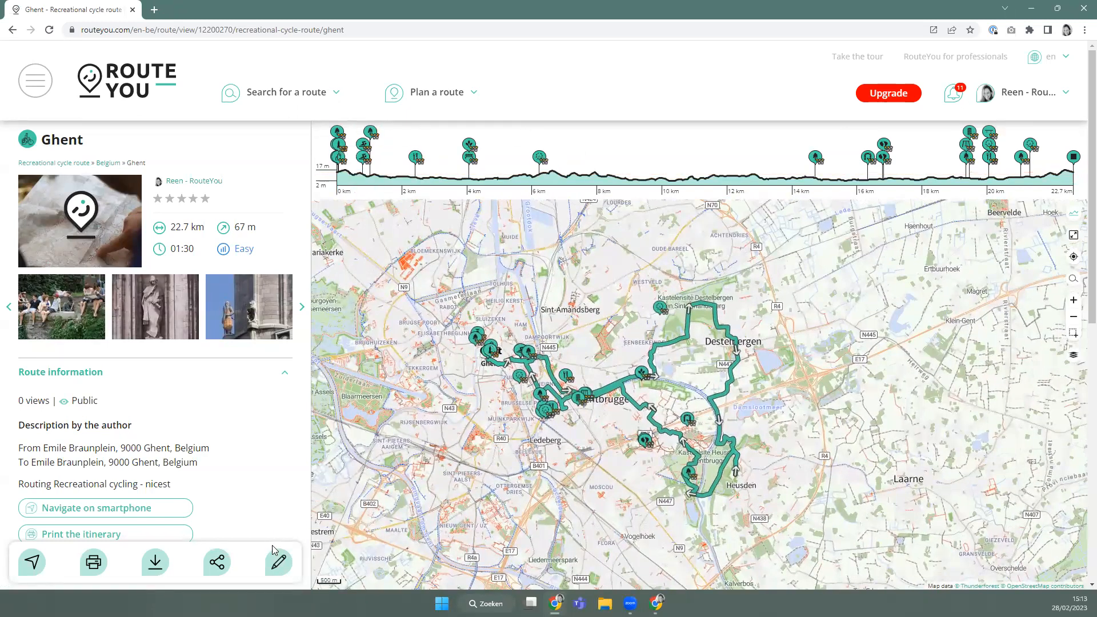
# Add up to 30 Nature-theme places within 300 m, keeping existing ones.
pyautogui.click(266, 567)
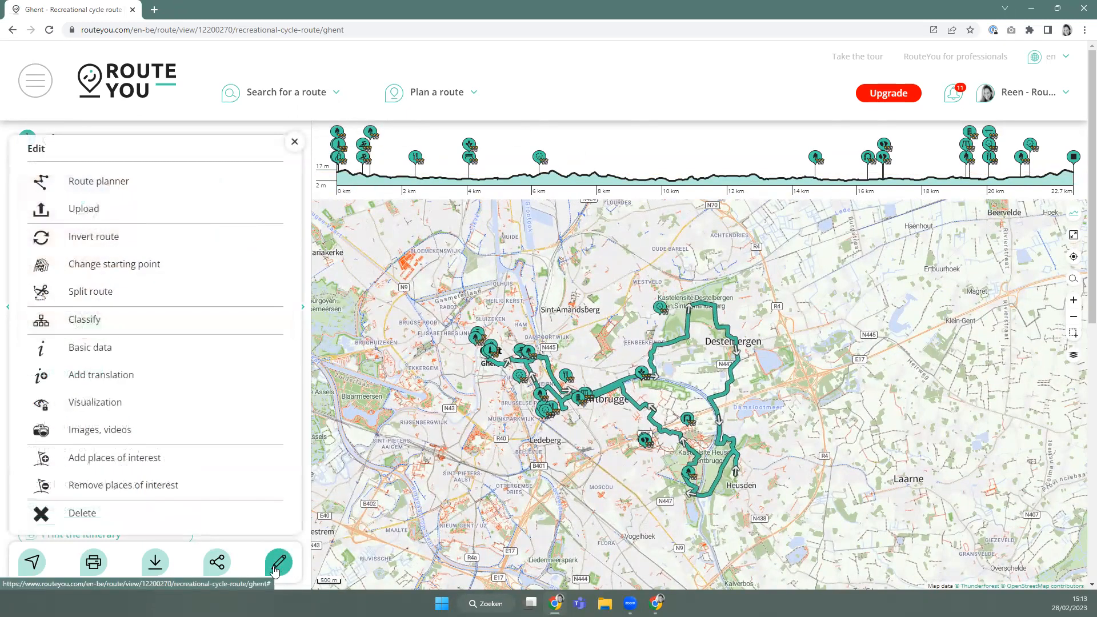
pyautogui.click(117, 461)
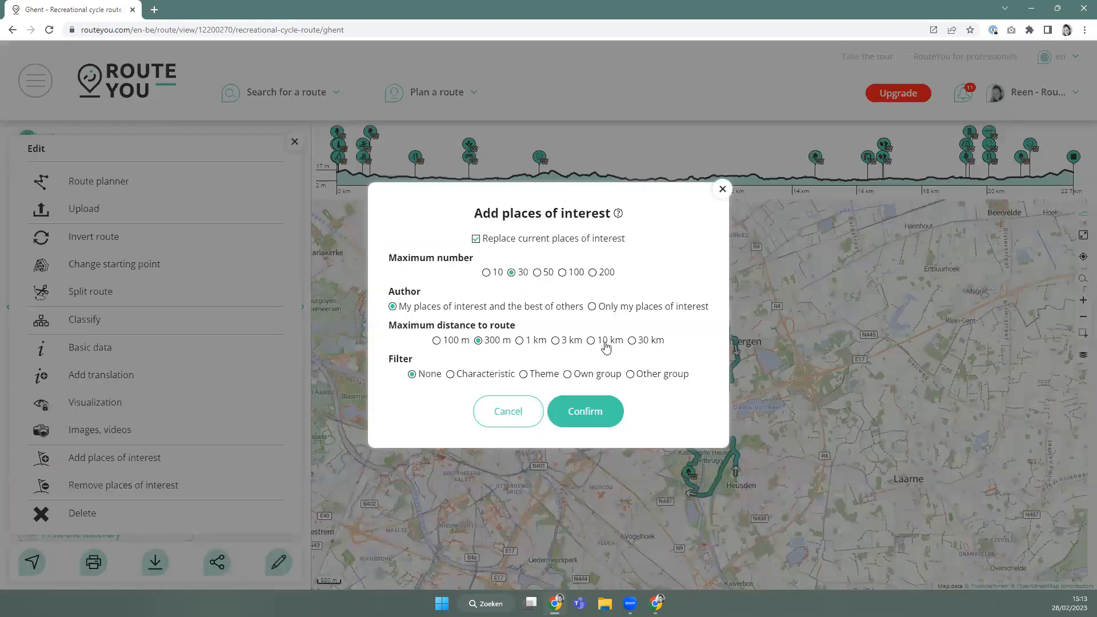
pyautogui.click(477, 239)
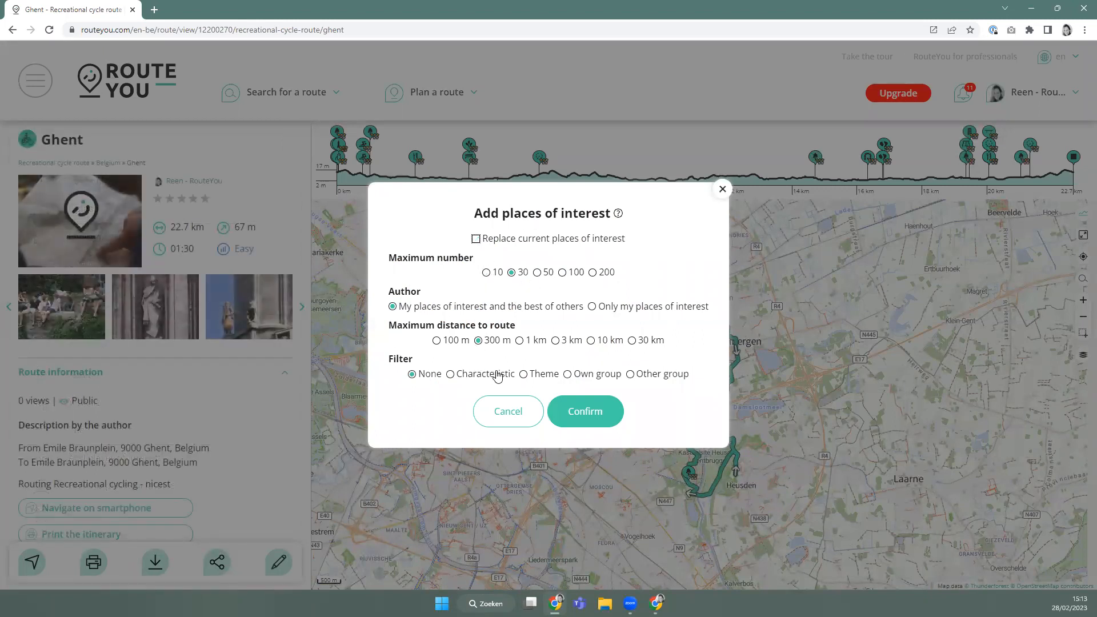
pyautogui.click(532, 375)
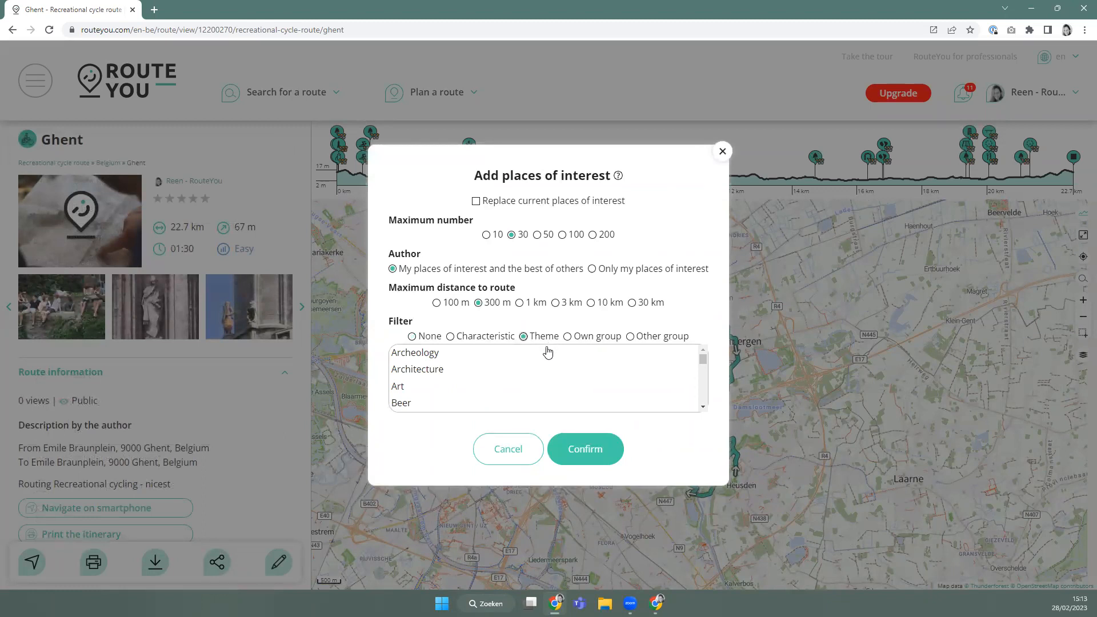
pyautogui.scroll(-5, 514, 368)
pyautogui.scroll(-3, 510, 372)
pyautogui.scroll(-2, 420, 380)
pyautogui.scroll(-5, 422, 379)
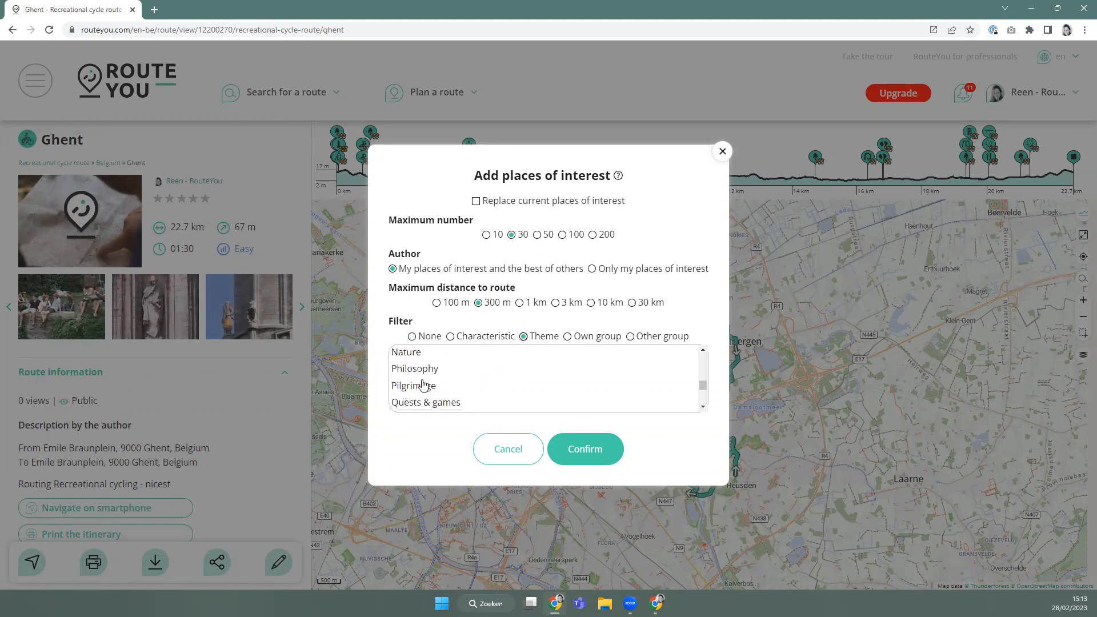
pyautogui.click(415, 353)
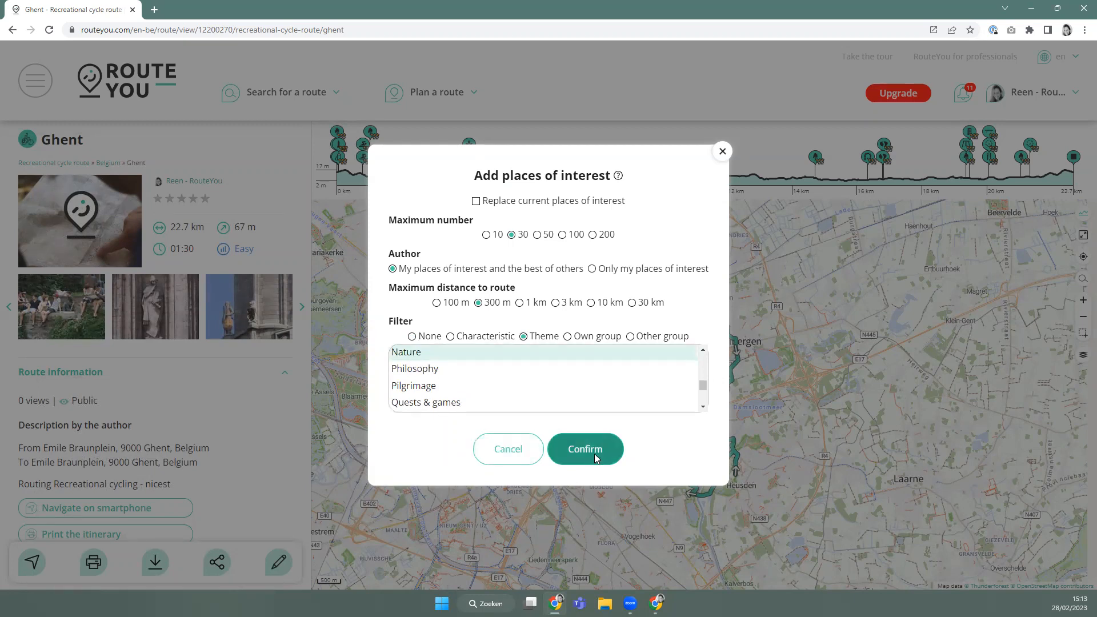
pyautogui.click(594, 454)
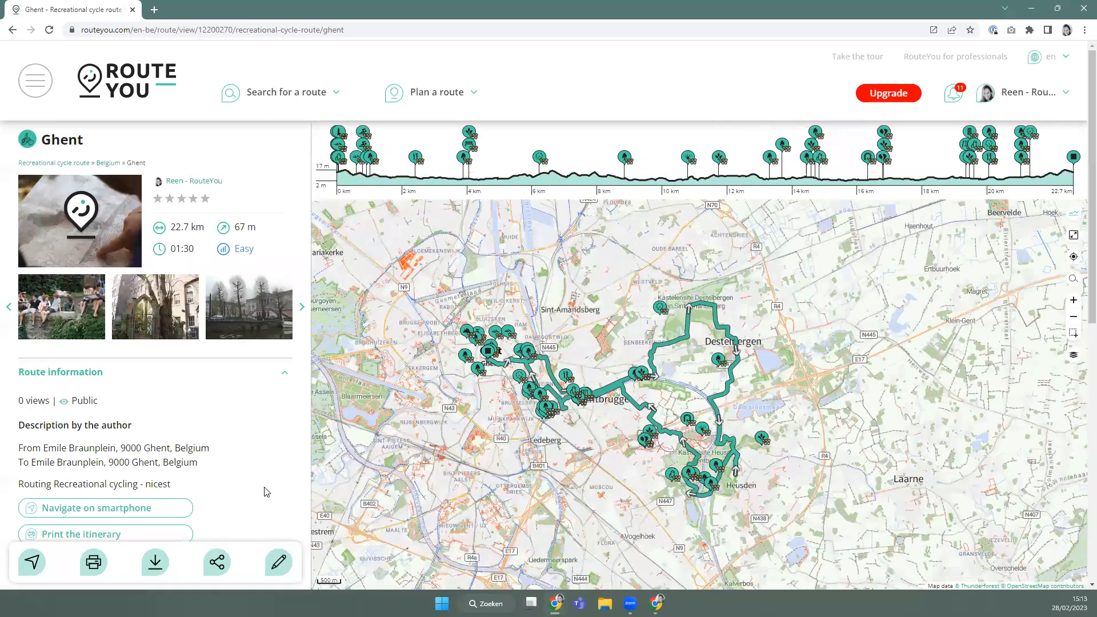
# Expand the places of interest list, remove Appebrugpark, and view the De Roos details.
pyautogui.scroll(-7, 266, 492)
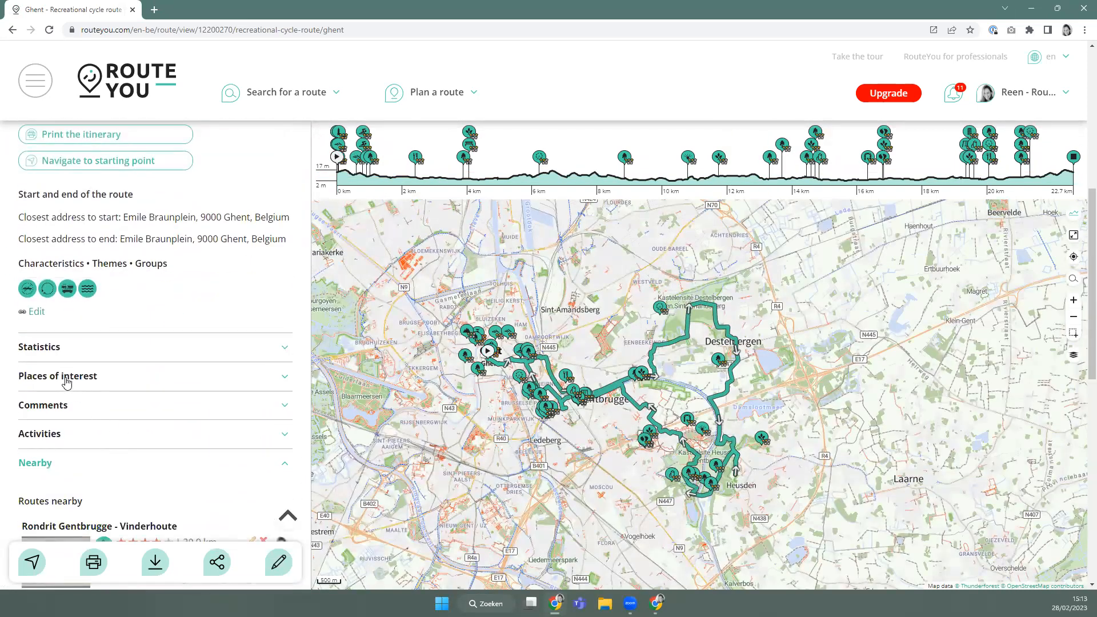
pyautogui.click(67, 382)
pyautogui.scroll(-3, 114, 286)
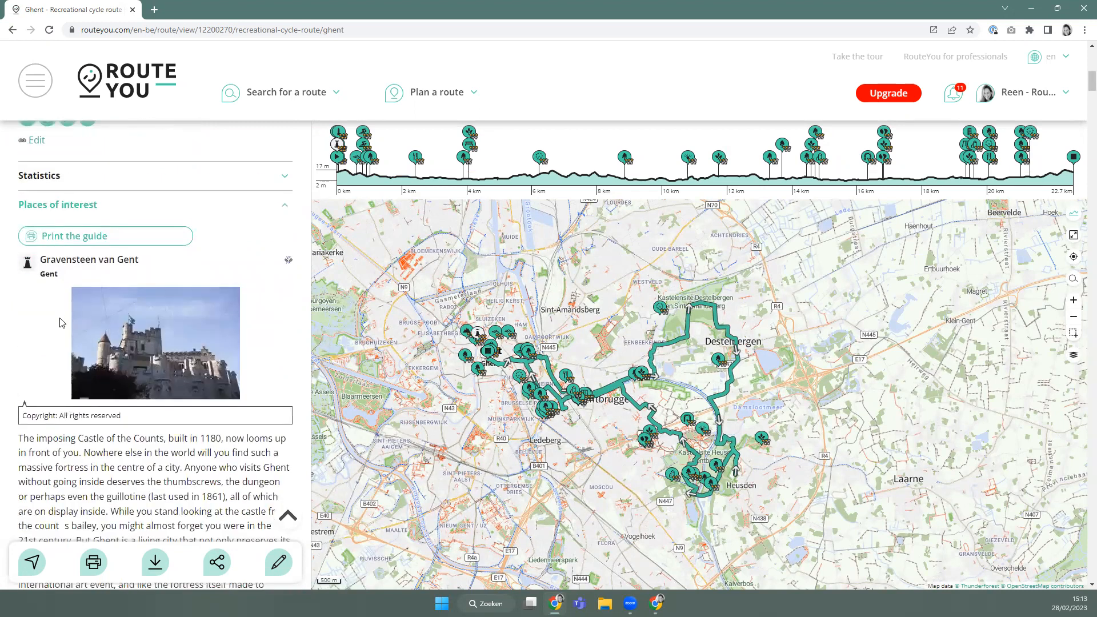
pyautogui.scroll(-7, 60, 323)
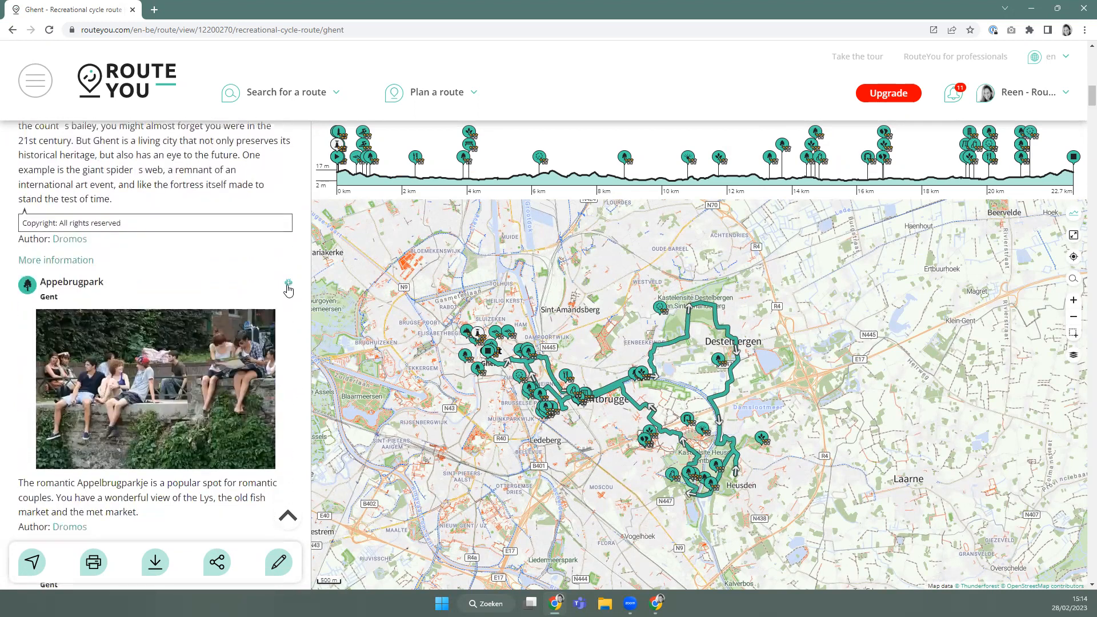
pyautogui.click(288, 284)
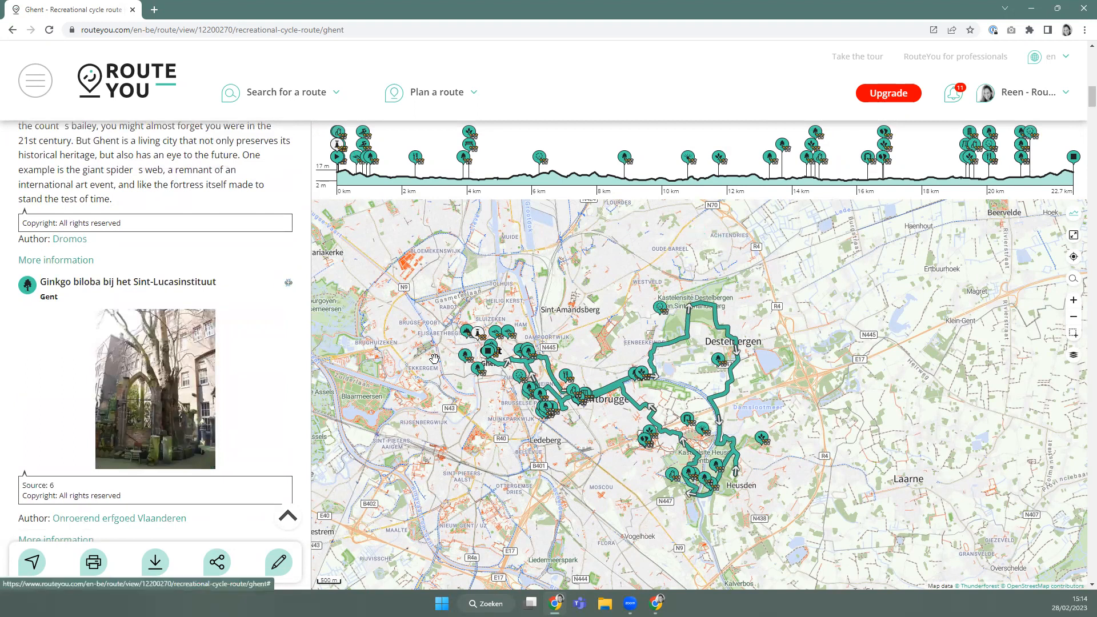
pyautogui.click(570, 380)
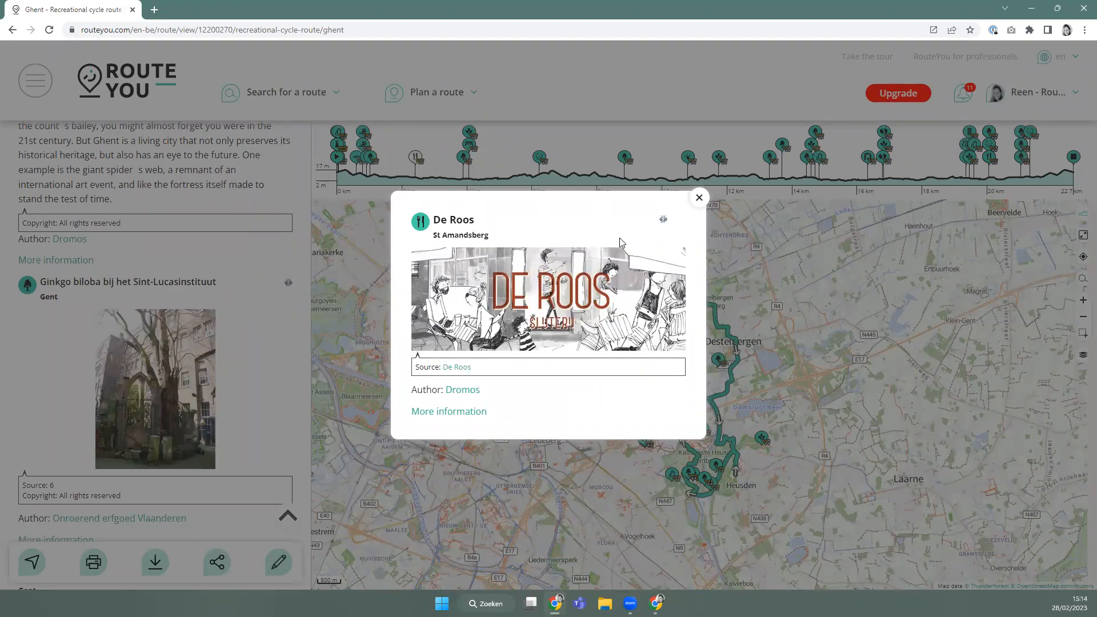
pyautogui.click(663, 223)
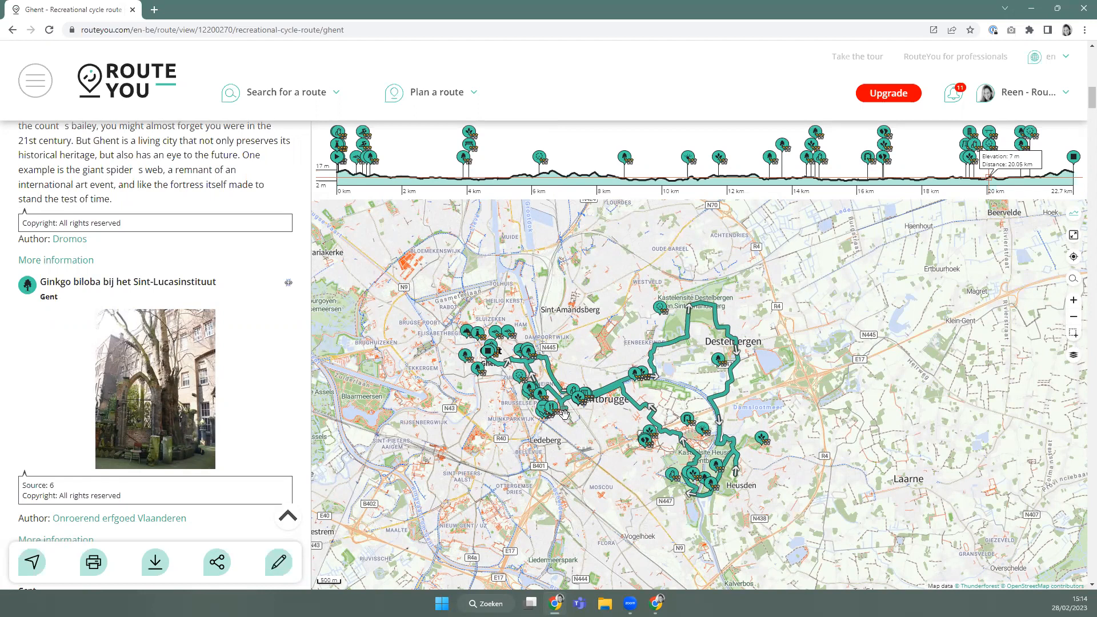
# Start a new route in the planner and turn on the Places of interest map layer.
pyautogui.moveTo(440, 92)
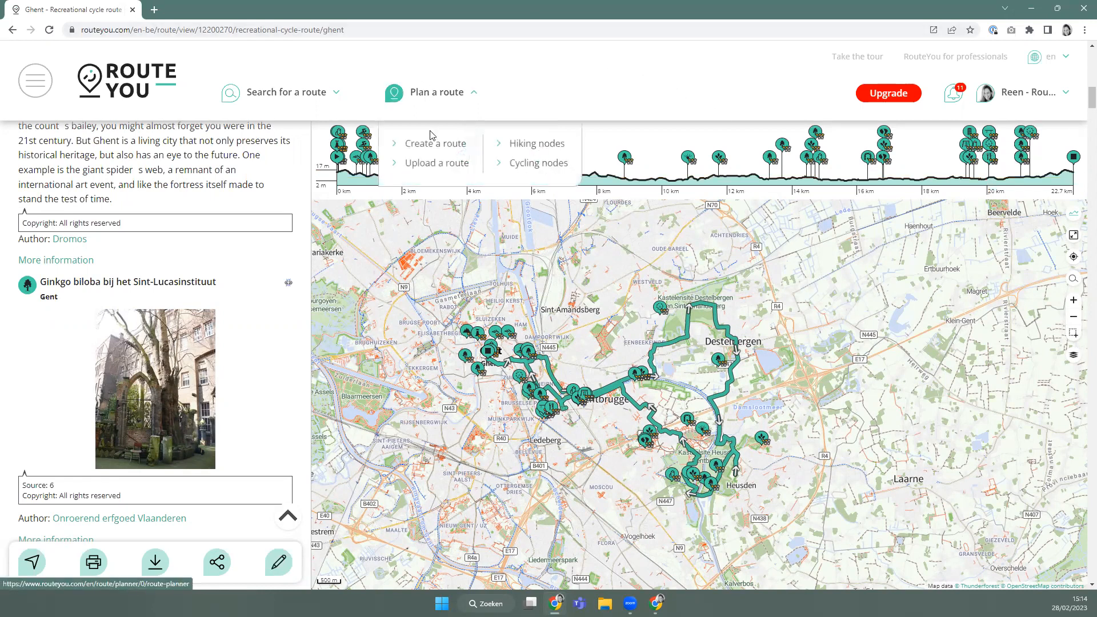
pyautogui.click(435, 147)
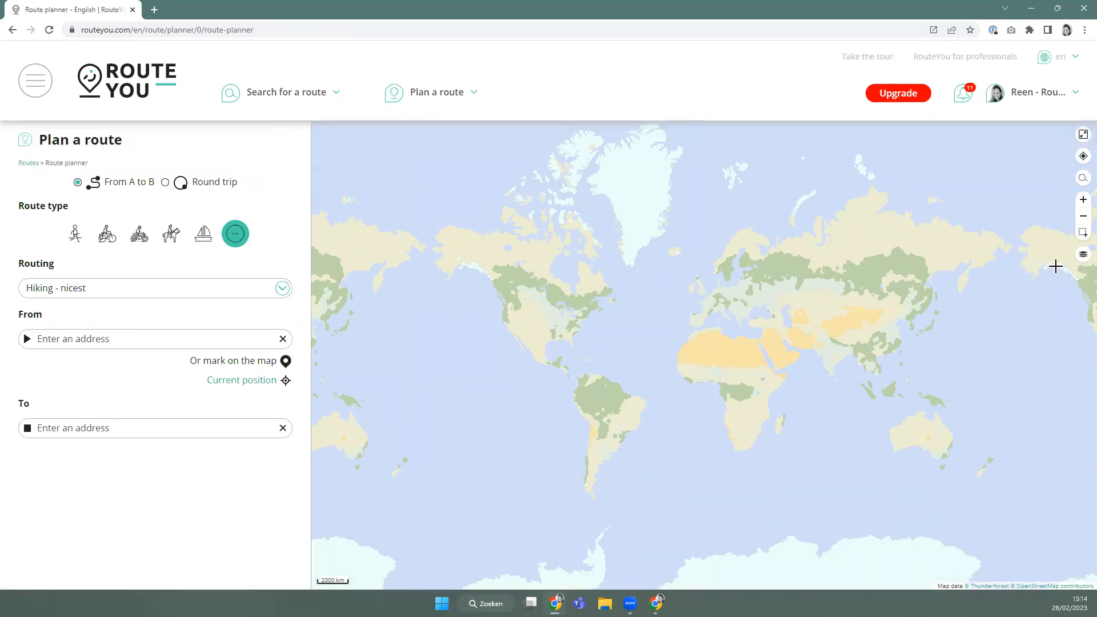
pyautogui.click(1083, 255)
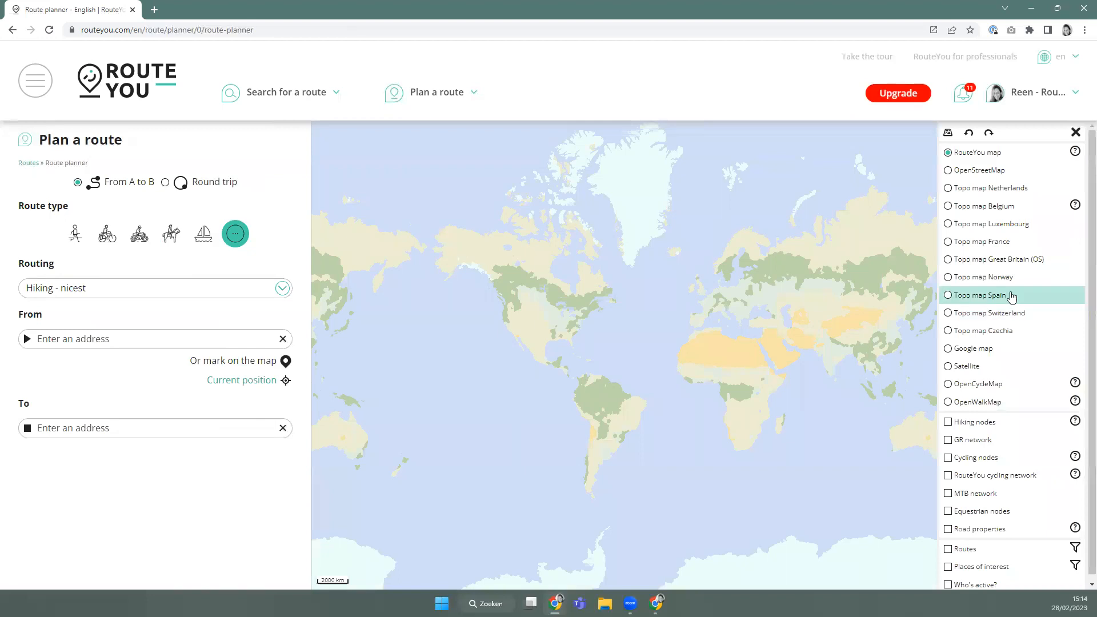
pyautogui.scroll(-1, 992, 211)
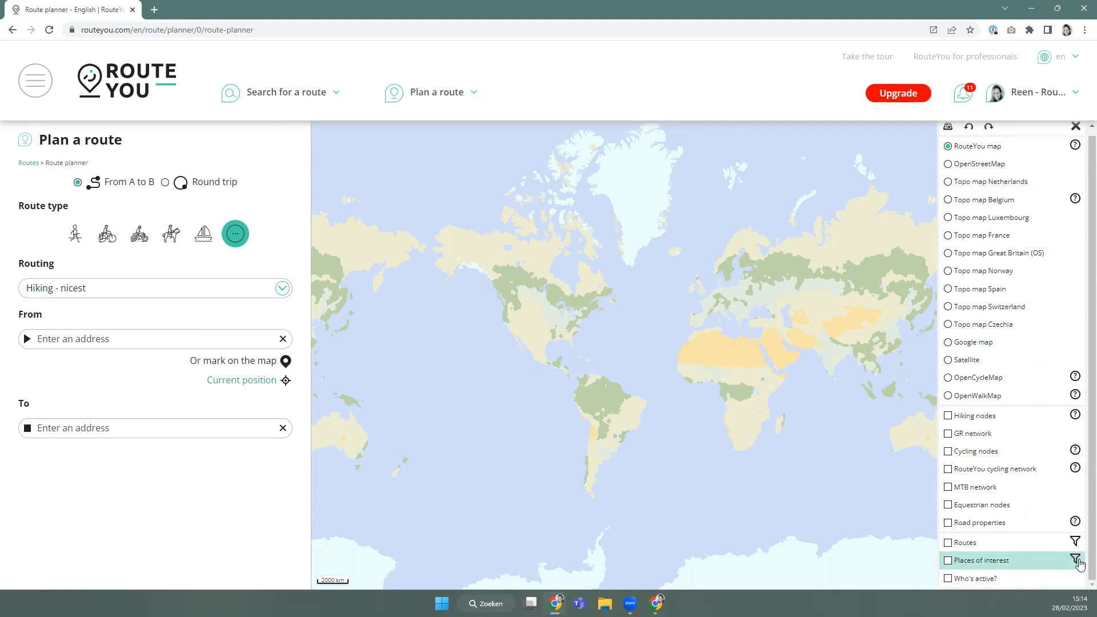
pyautogui.click(948, 562)
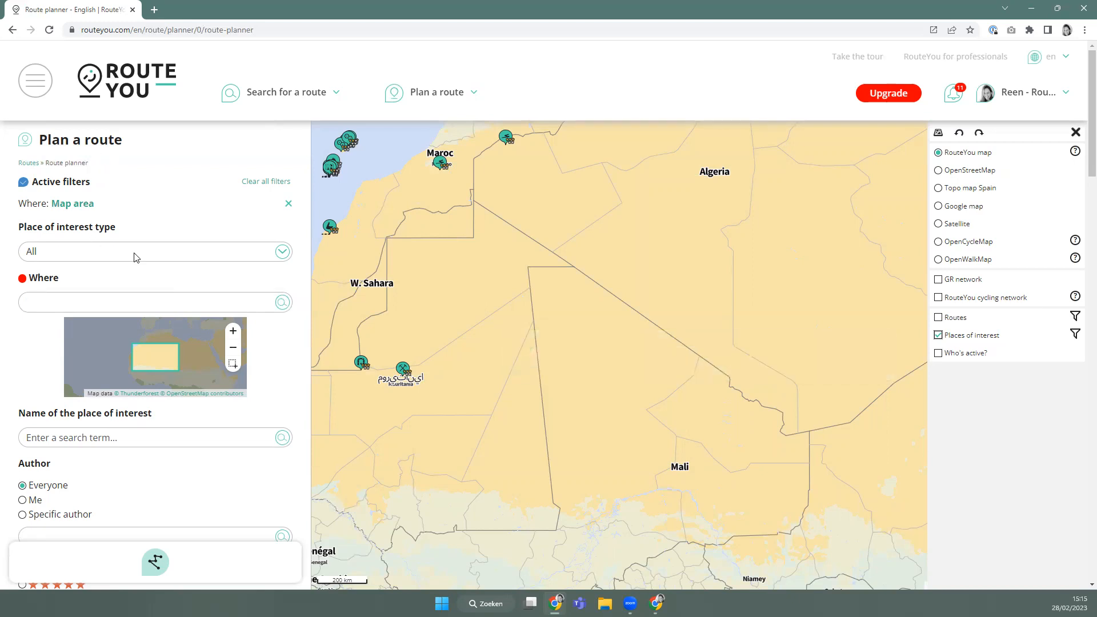
# Zoom from world view into Berlin Mitte and set the route start near Friedrichstraße.
pyautogui.scroll(-3, 509, 376)
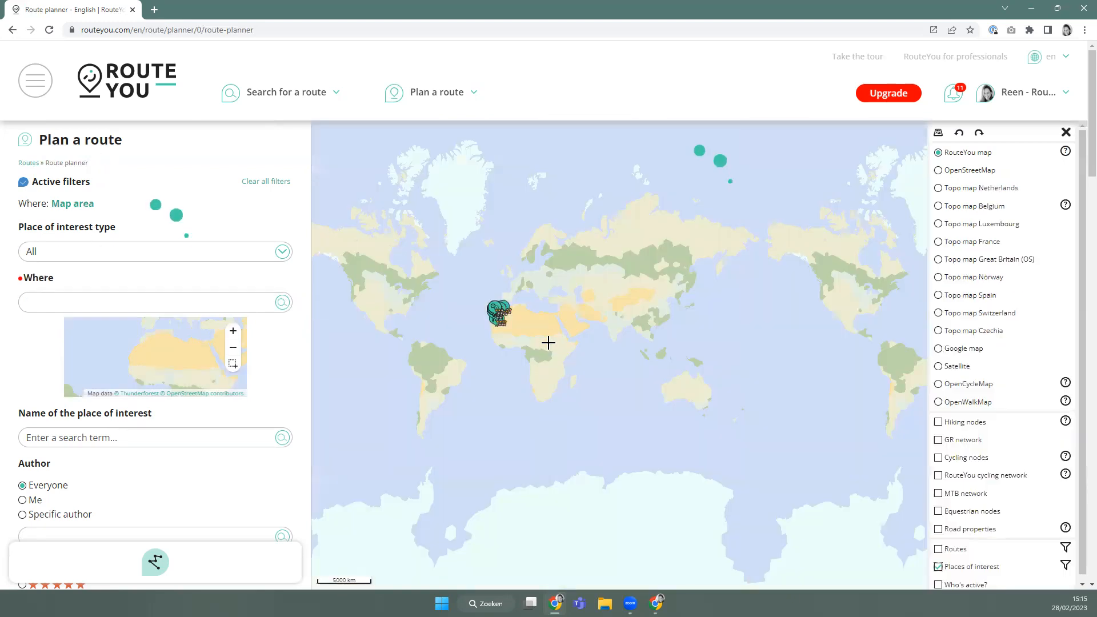
pyautogui.scroll(2, 504, 298)
pyautogui.scroll(3, 504, 299)
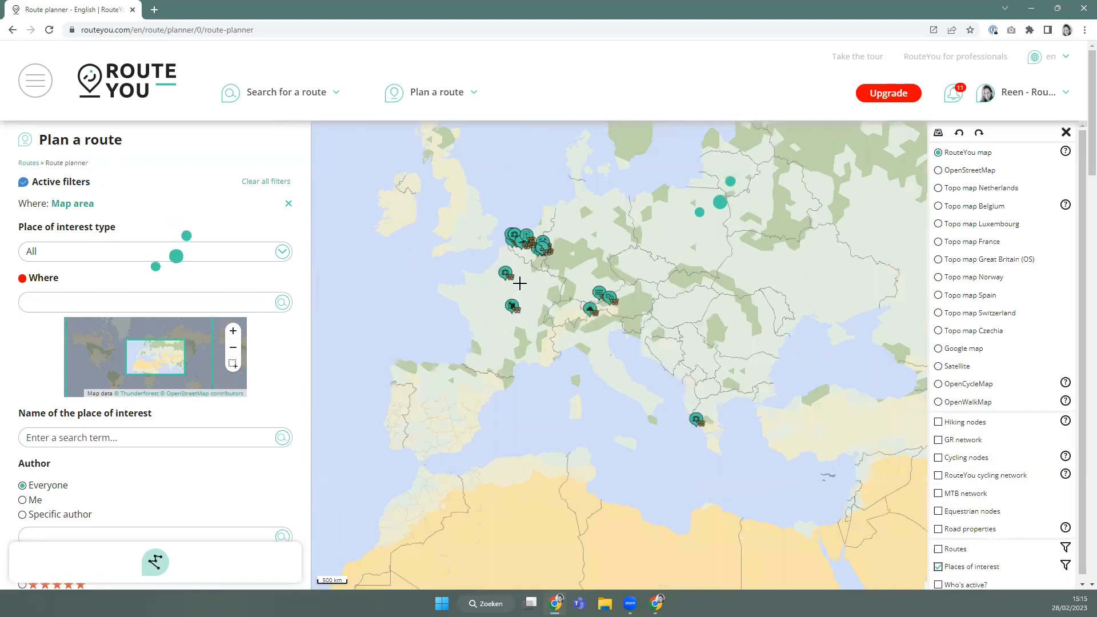
pyautogui.scroll(3, 493, 269)
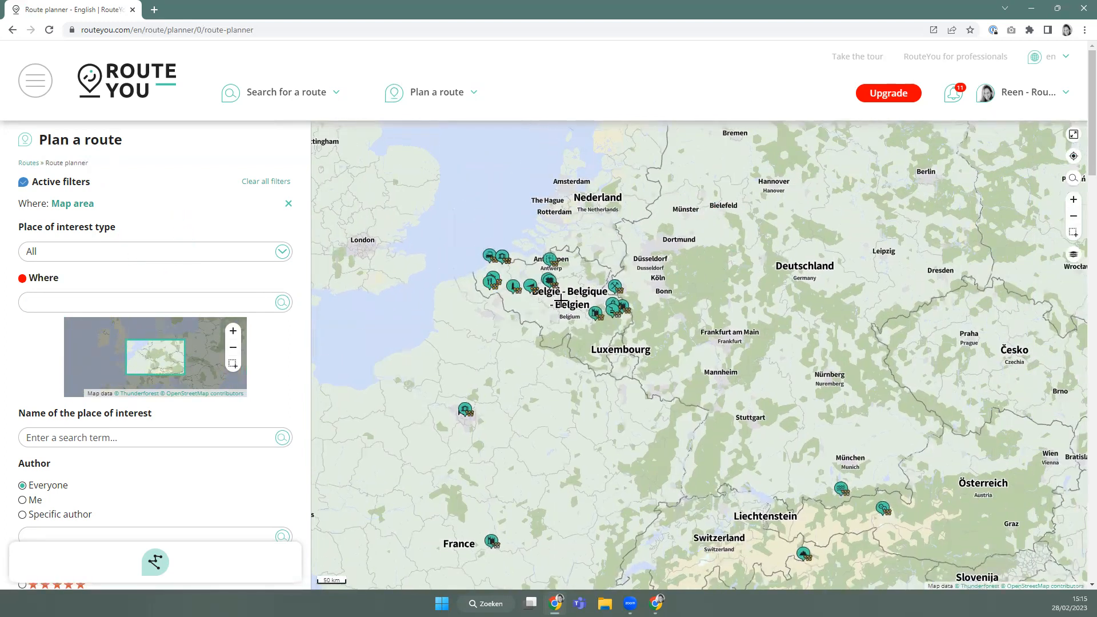
pyautogui.moveTo(700, 314); pyautogui.dragTo(566, 387)
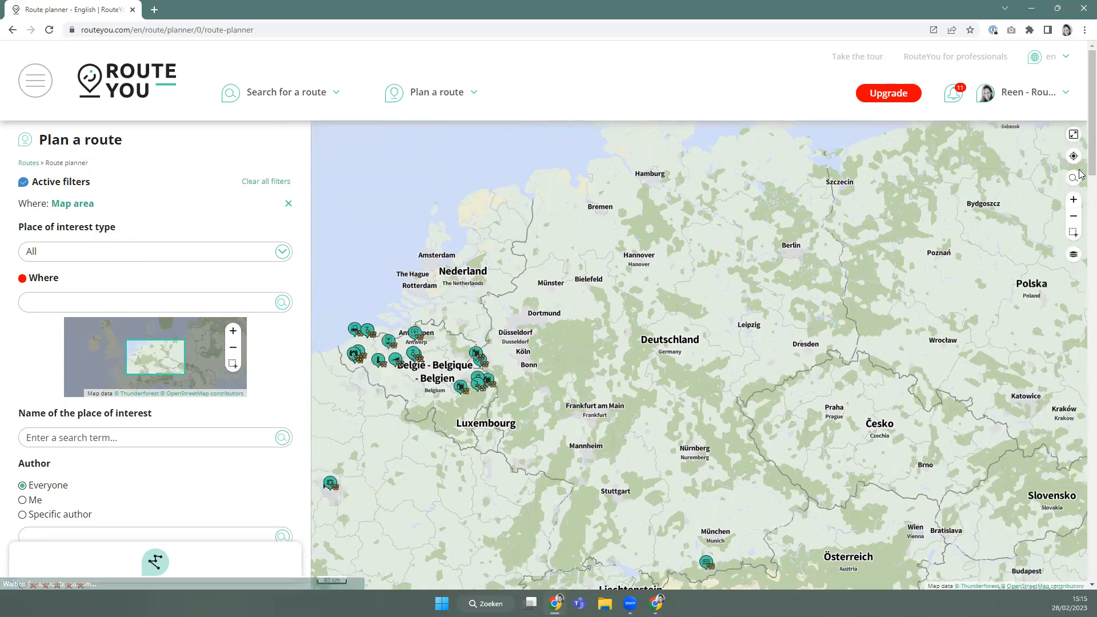
pyautogui.click(1073, 177)
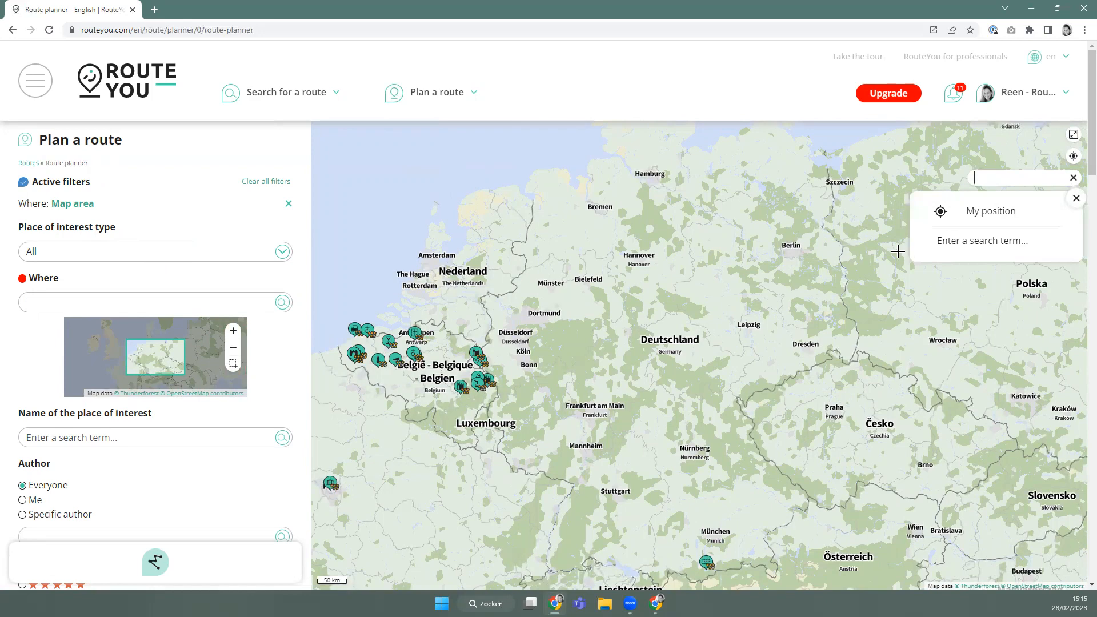
pyautogui.scroll(5, 791, 245)
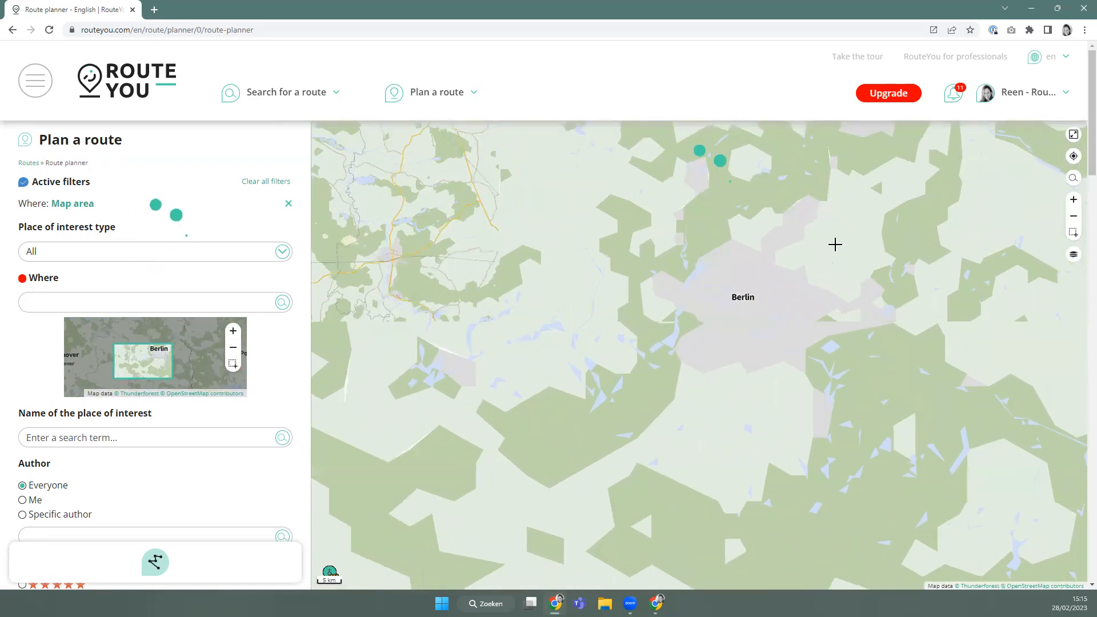
pyautogui.scroll(3, 735, 318)
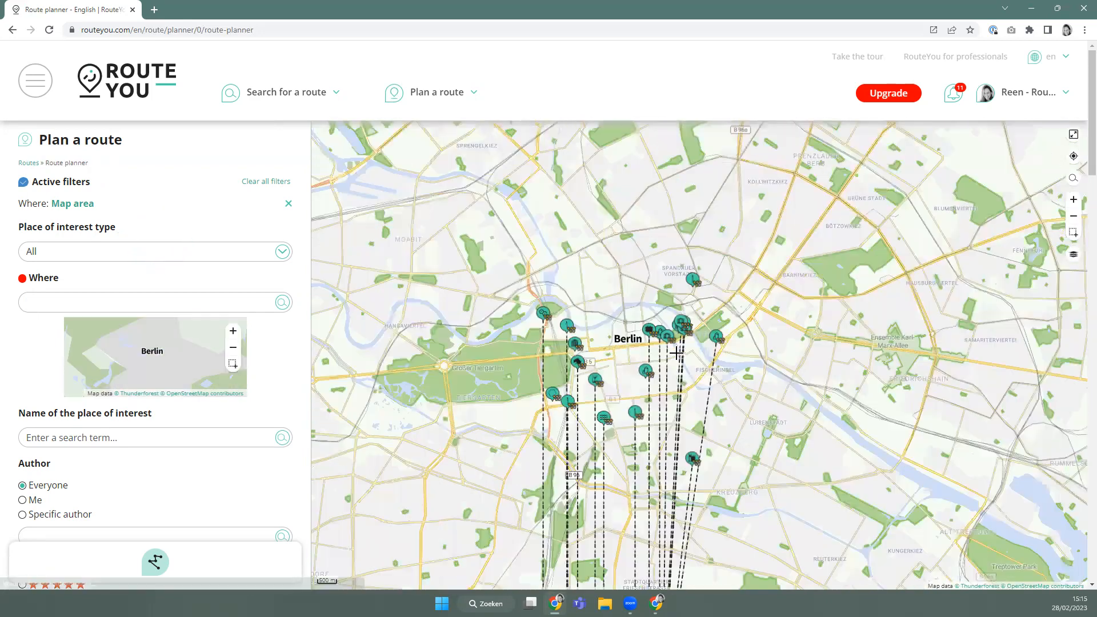
pyautogui.scroll(2, 676, 353)
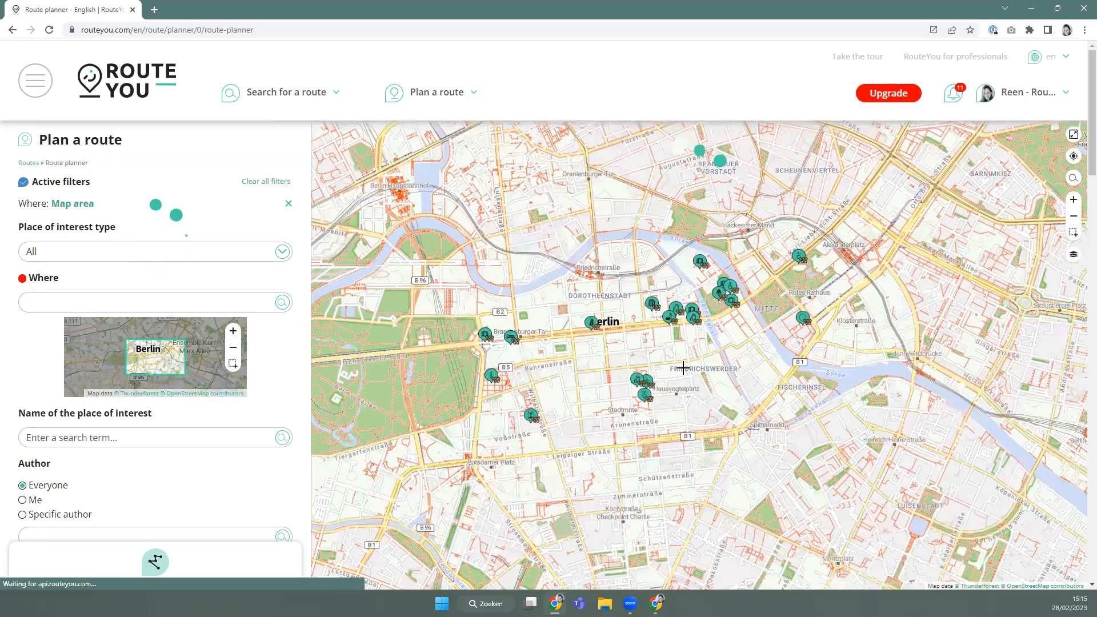
pyautogui.moveTo(683, 368); pyautogui.dragTo(595, 332)
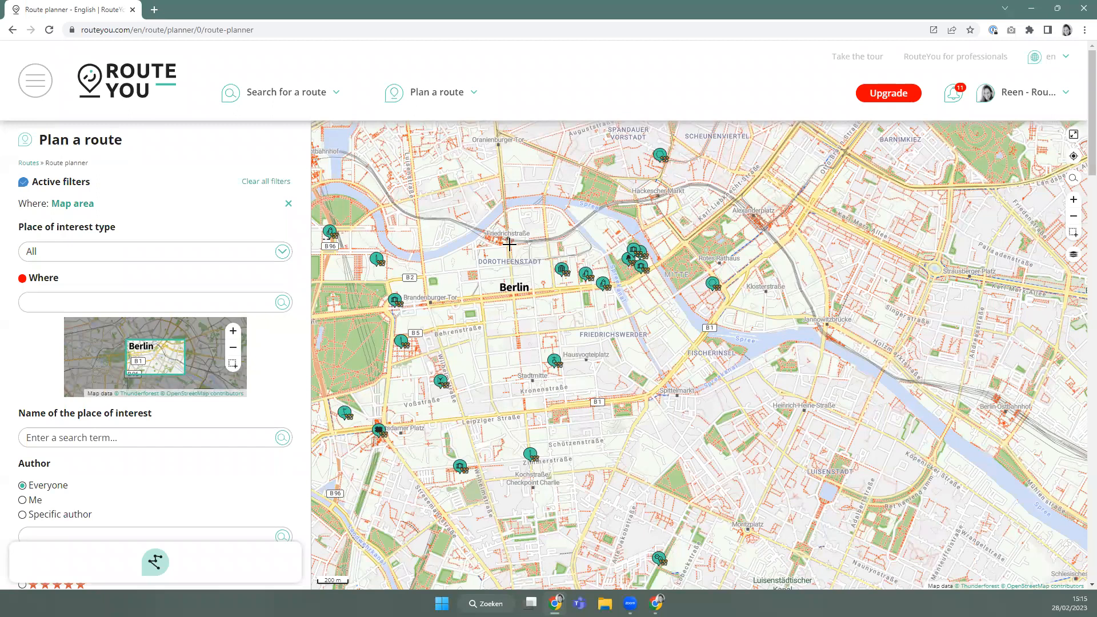
pyautogui.click(509, 244)
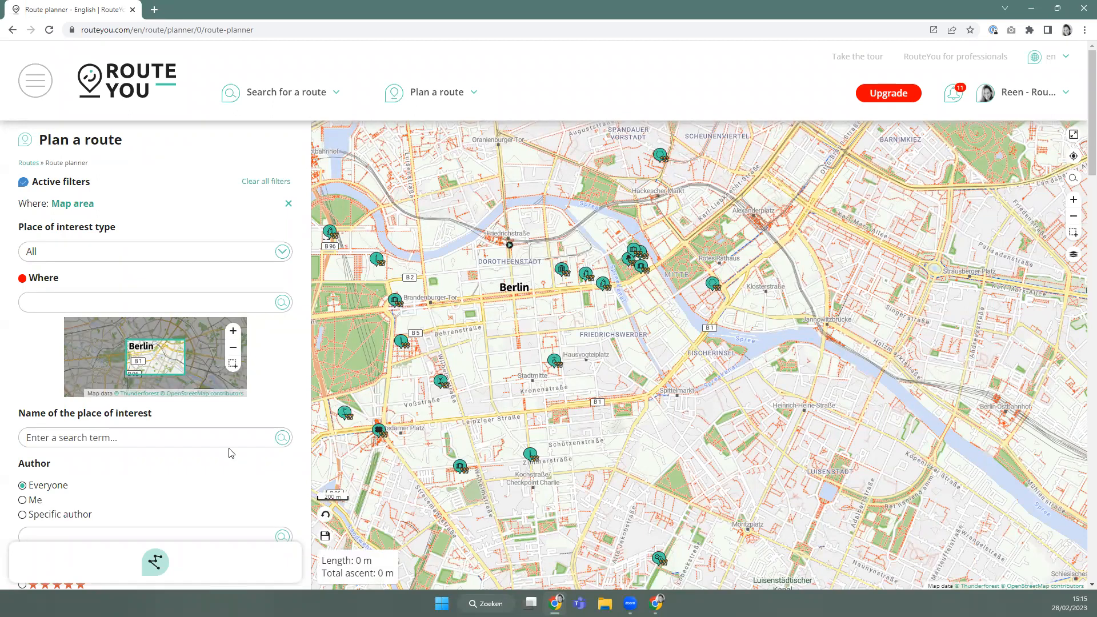
pyautogui.click(1073, 254)
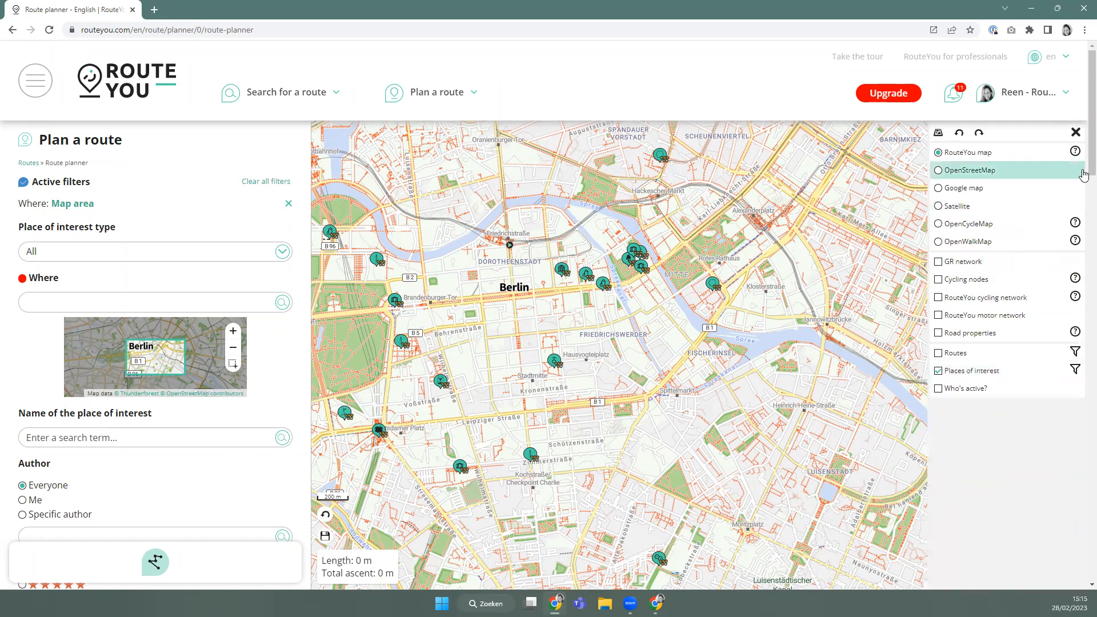
pyautogui.scroll(1, 502, 331)
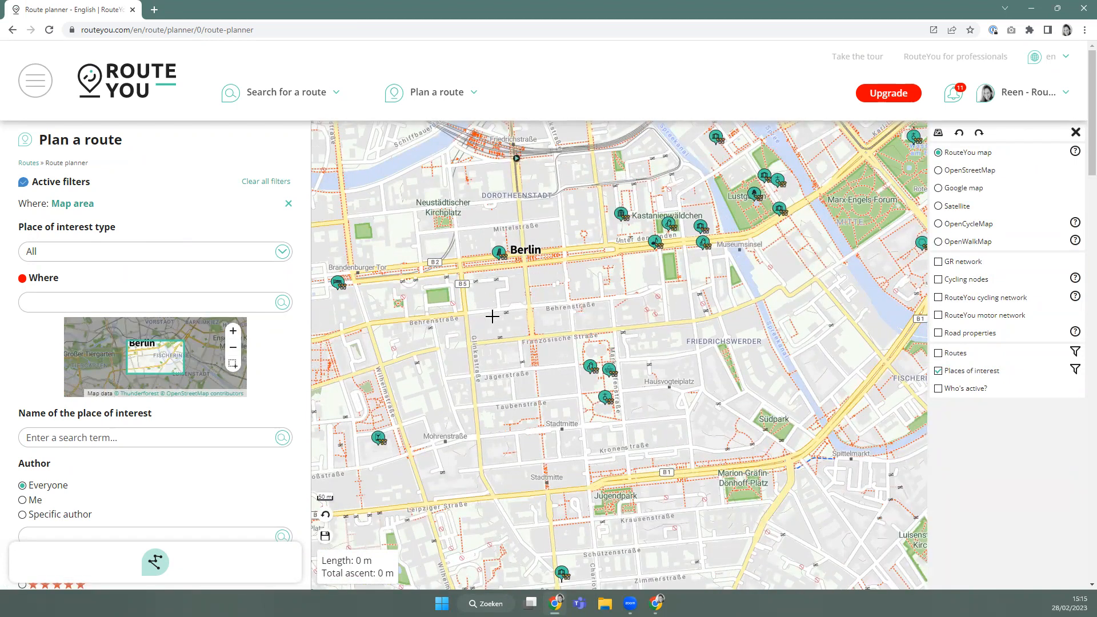
pyautogui.scroll(-2, 492, 316)
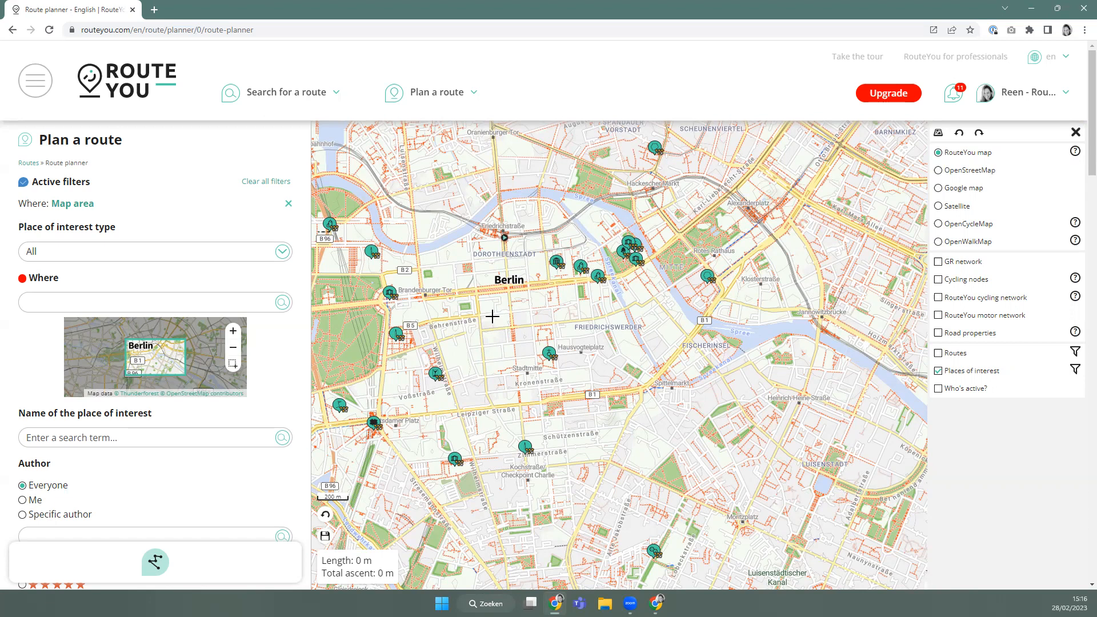
pyautogui.click(1076, 133)
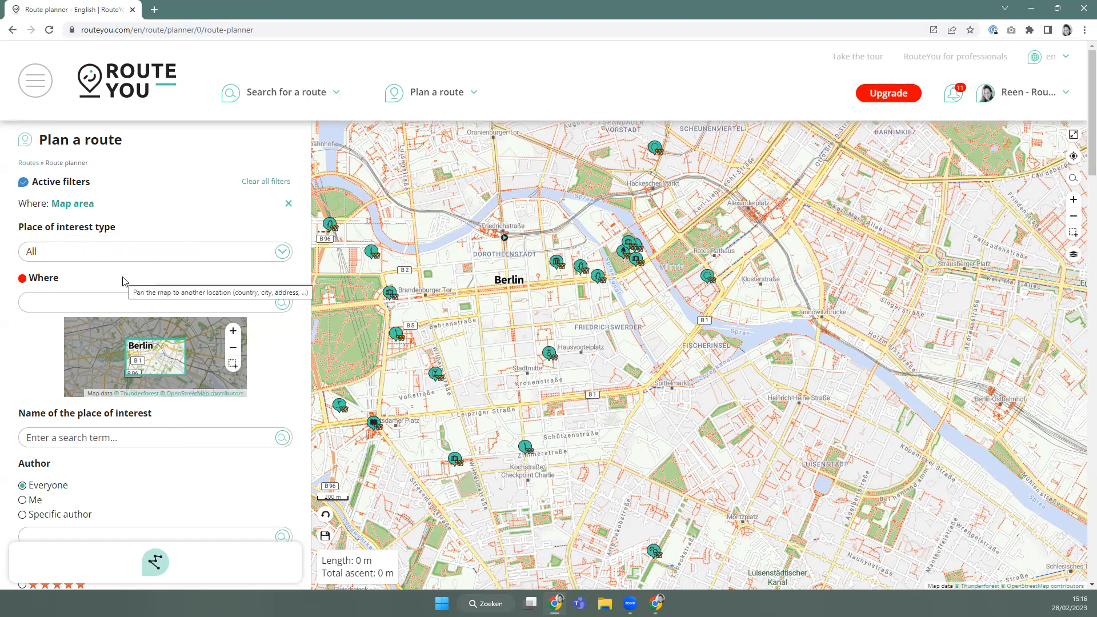
# Filter the place-of-interest type to B&B.
pyautogui.click(60, 258)
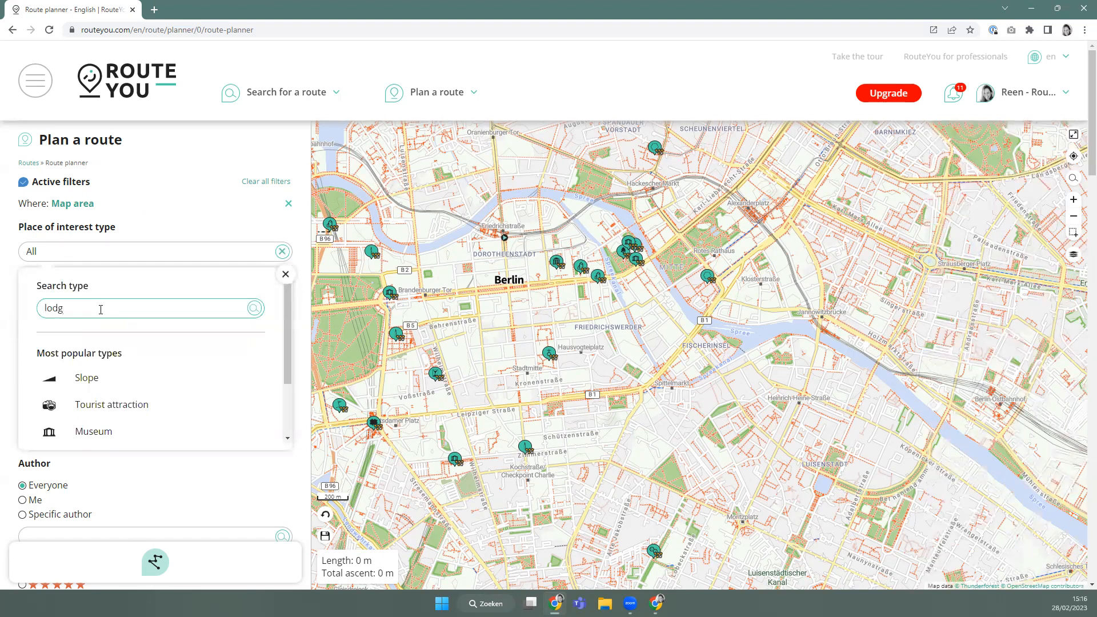
pyautogui.moveTo(65, 314); pyautogui.dragTo(16, 314)
pyautogui.write('b&b')
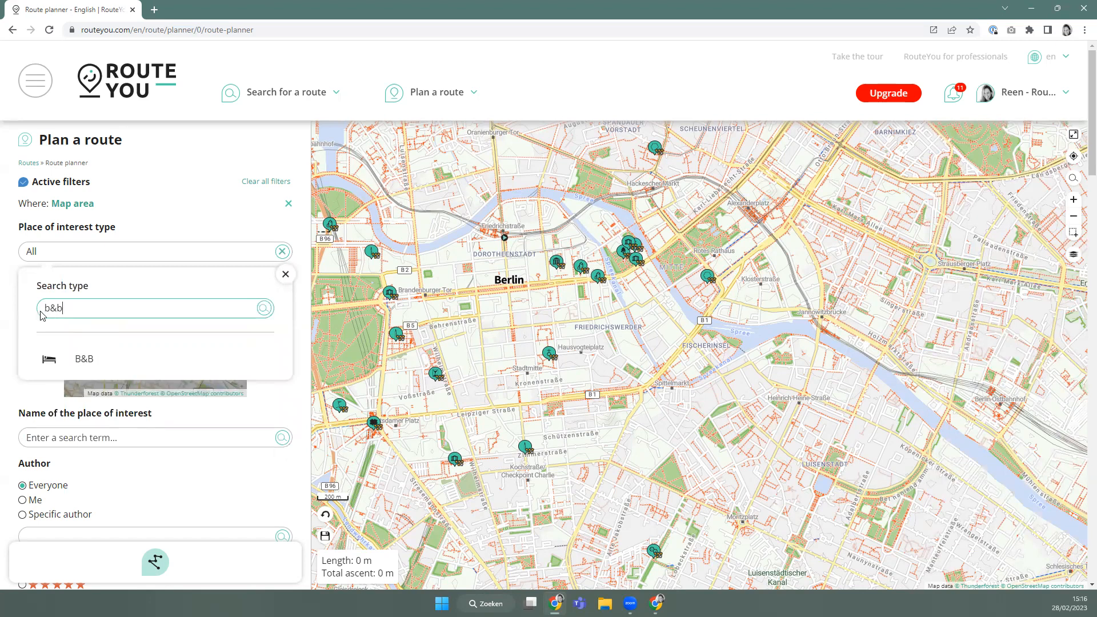
pyautogui.click(90, 364)
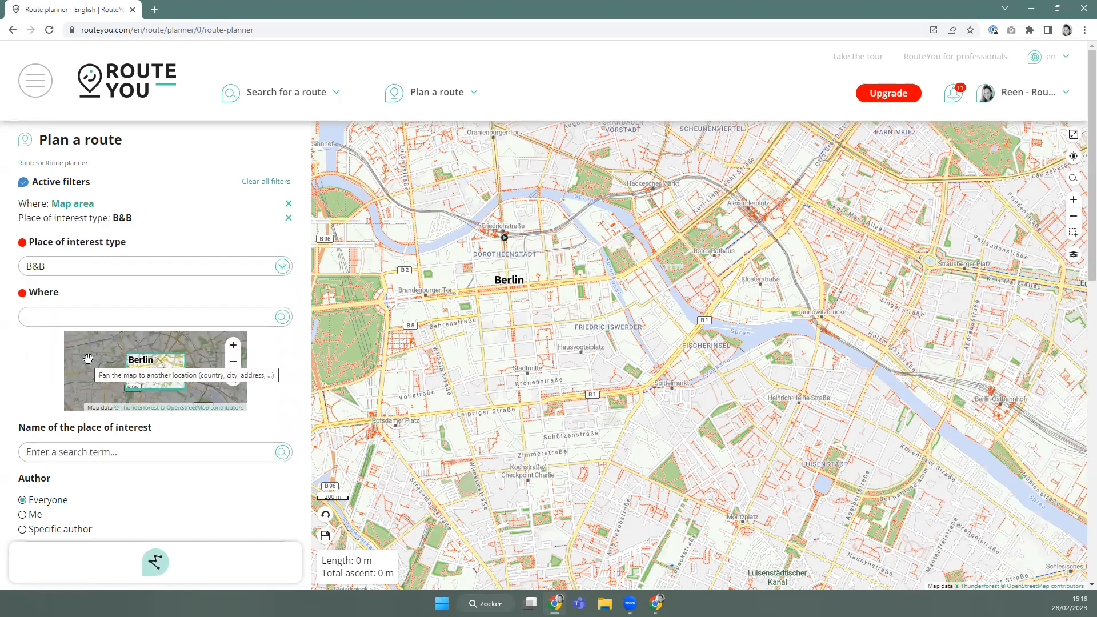
# Switch the type filter to Hotel and open The Westin Grand Berlin's info card.
pyautogui.click(56, 267)
pyautogui.moveTo(74, 322); pyautogui.dragTo(46, 321)
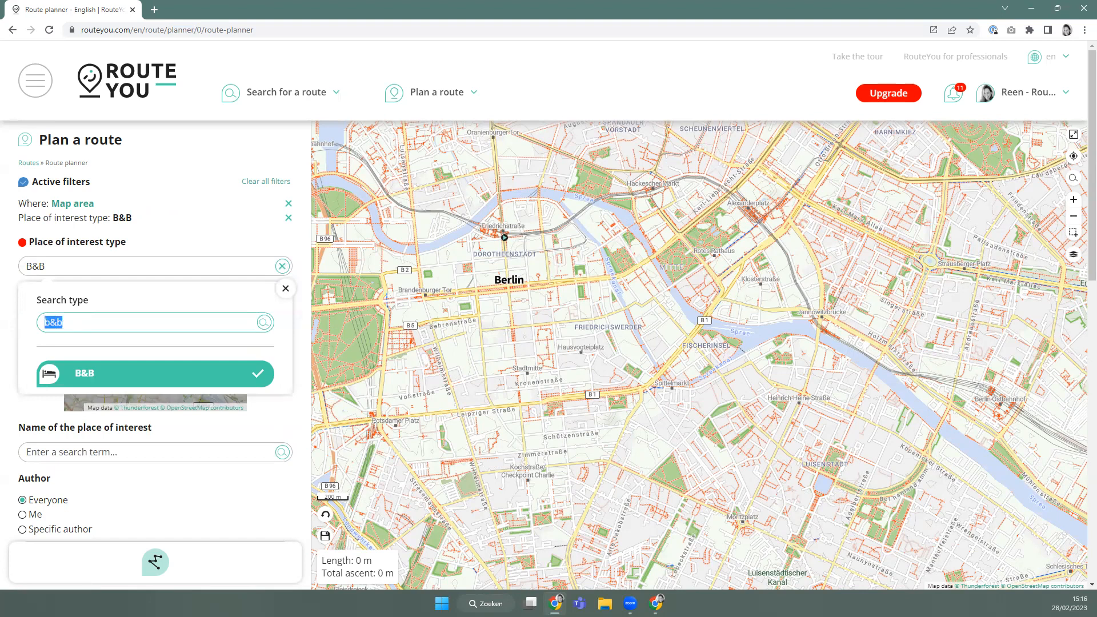
pyautogui.write('hota')
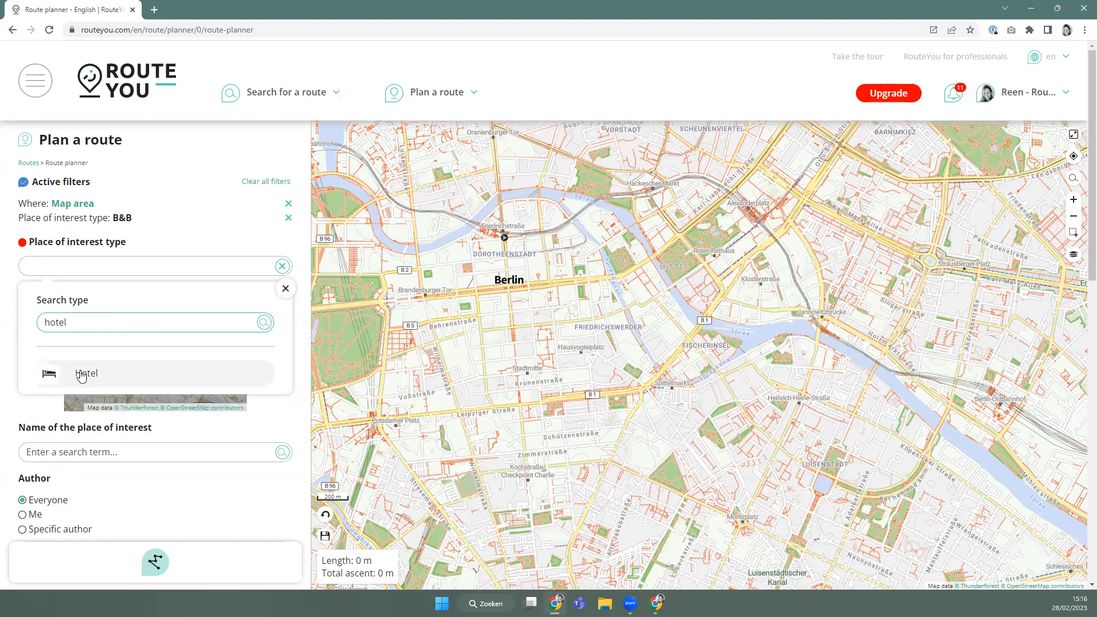
pyautogui.click(80, 372)
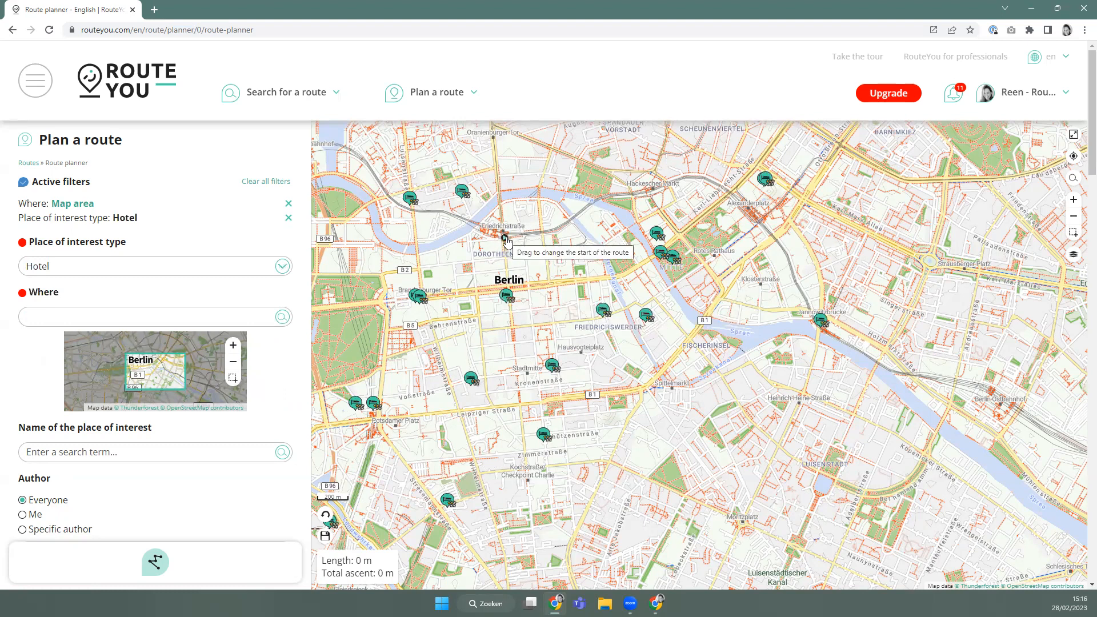
pyautogui.click(506, 296)
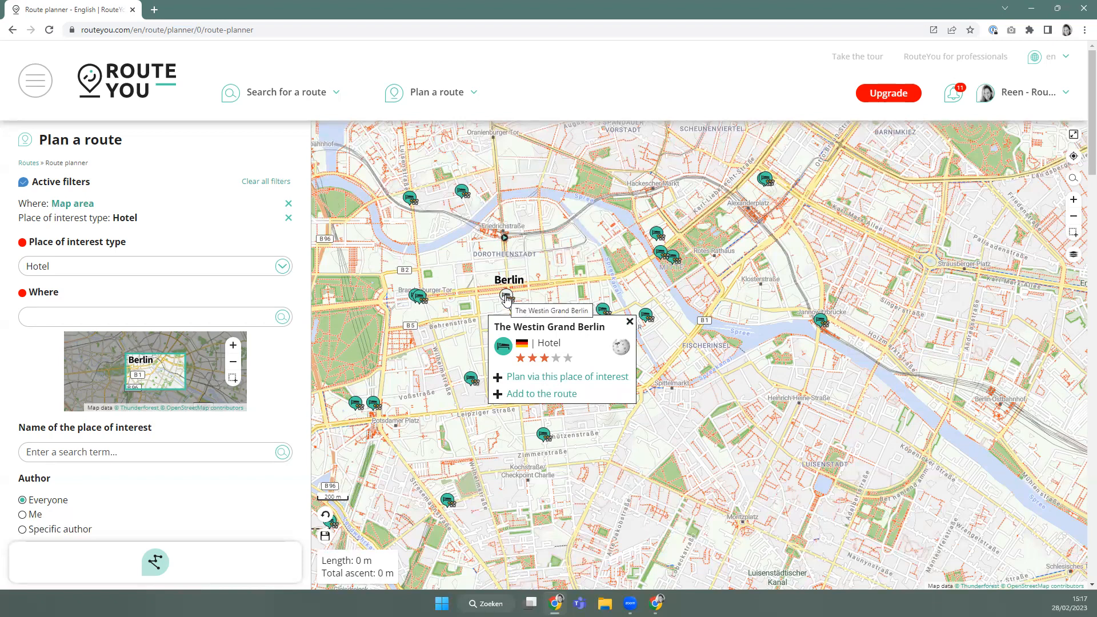
# Route via The Westin Grand Berlin as a walking route with 'Hiking - nicest' routing, then close its card.
pyautogui.click(513, 378)
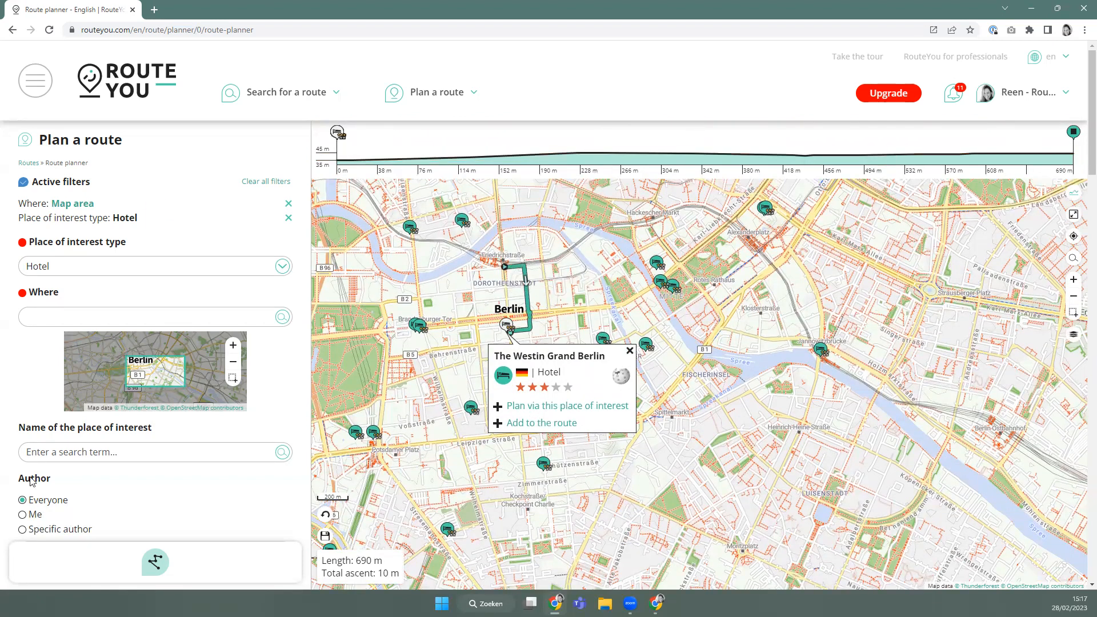
pyautogui.click(151, 564)
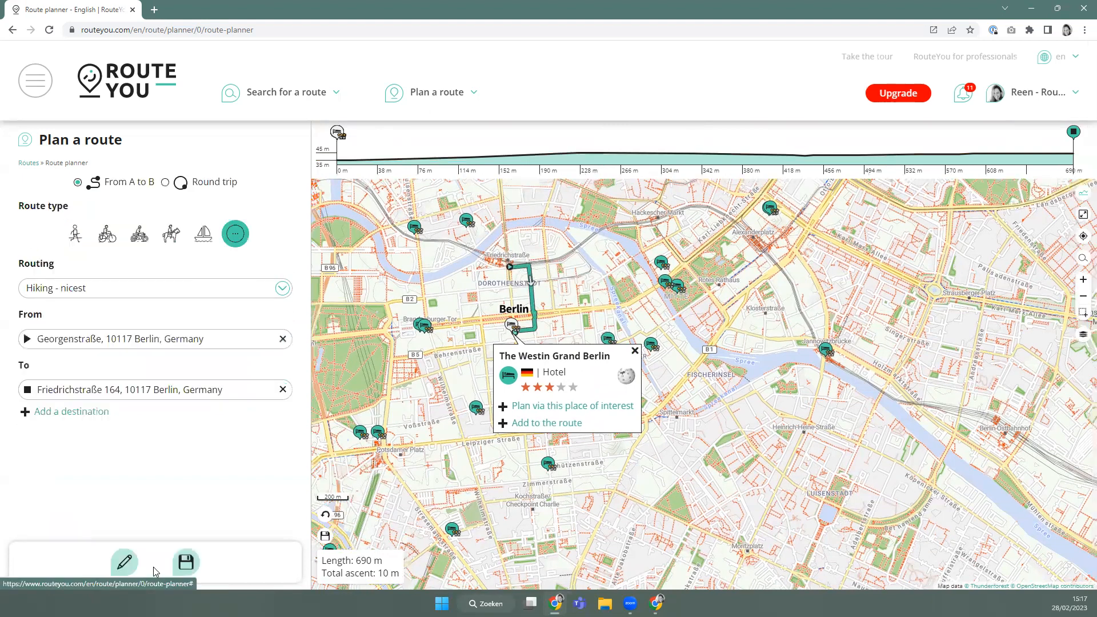
pyautogui.click(37, 290)
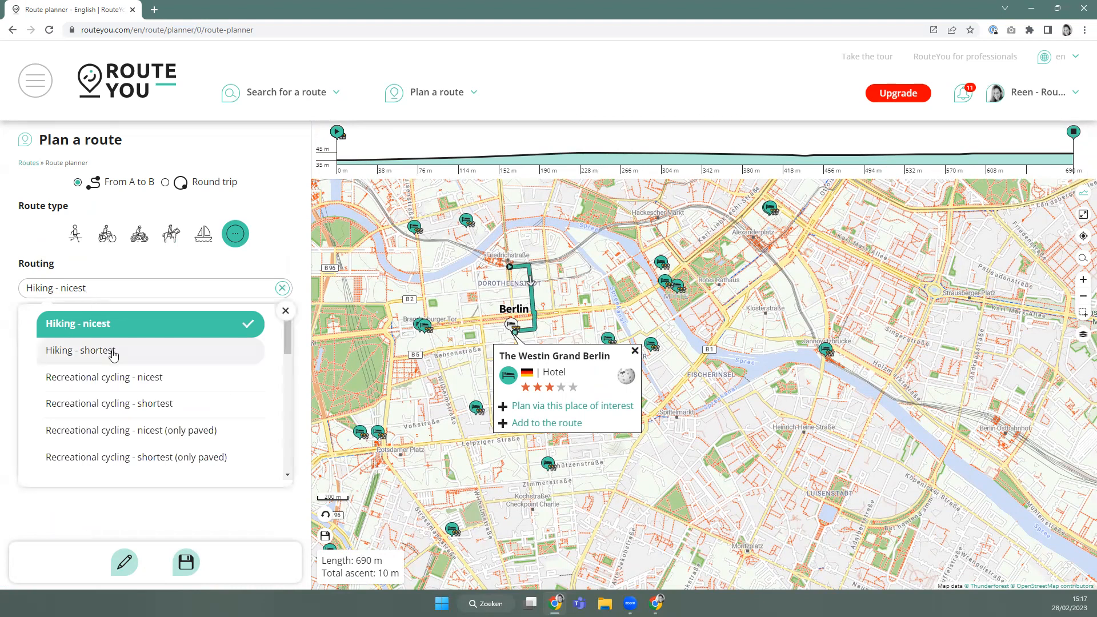
pyautogui.click(74, 245)
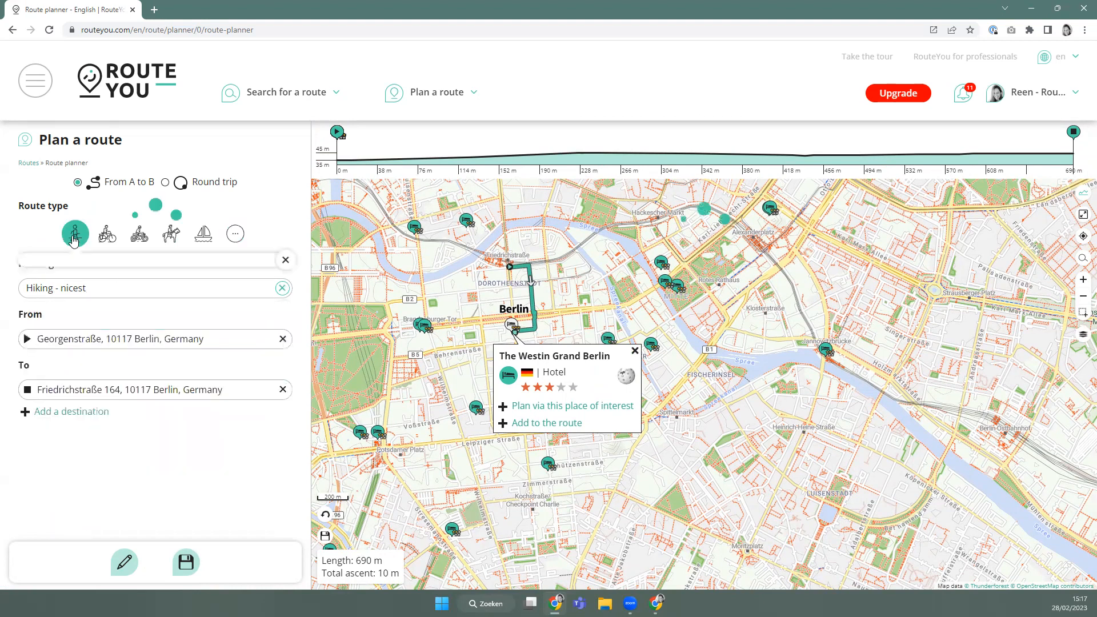
pyautogui.click(73, 263)
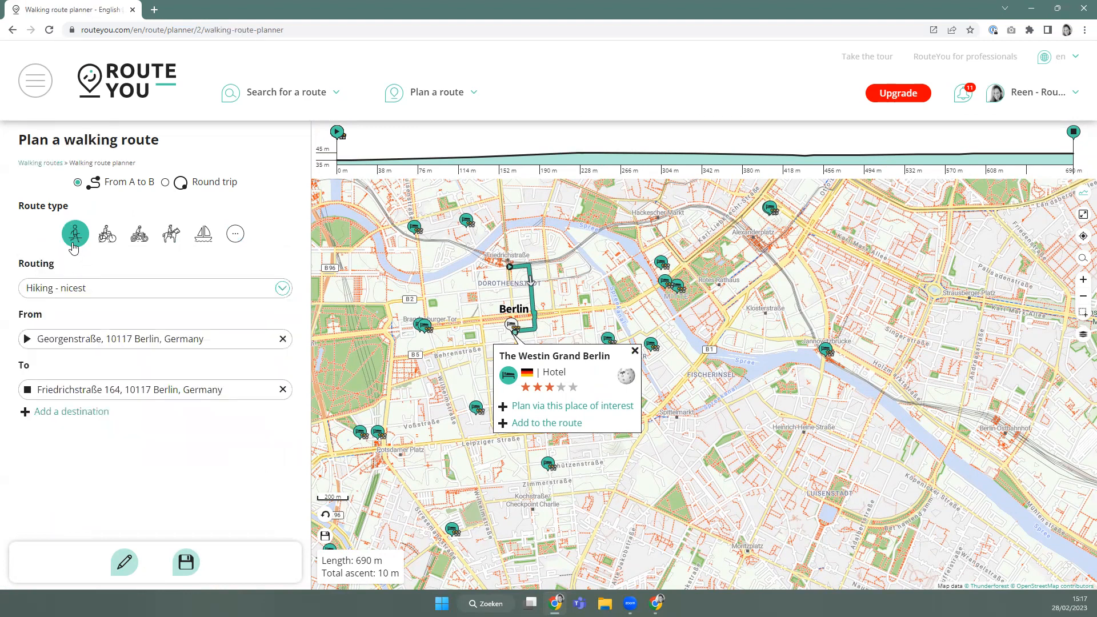
pyautogui.click(90, 287)
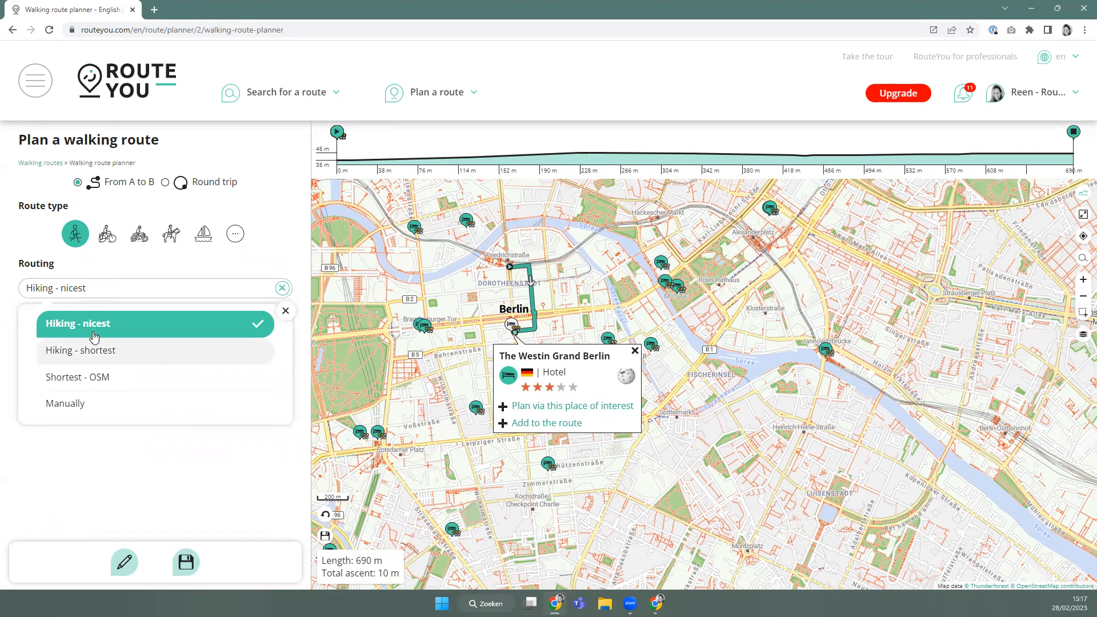
pyautogui.click(163, 272)
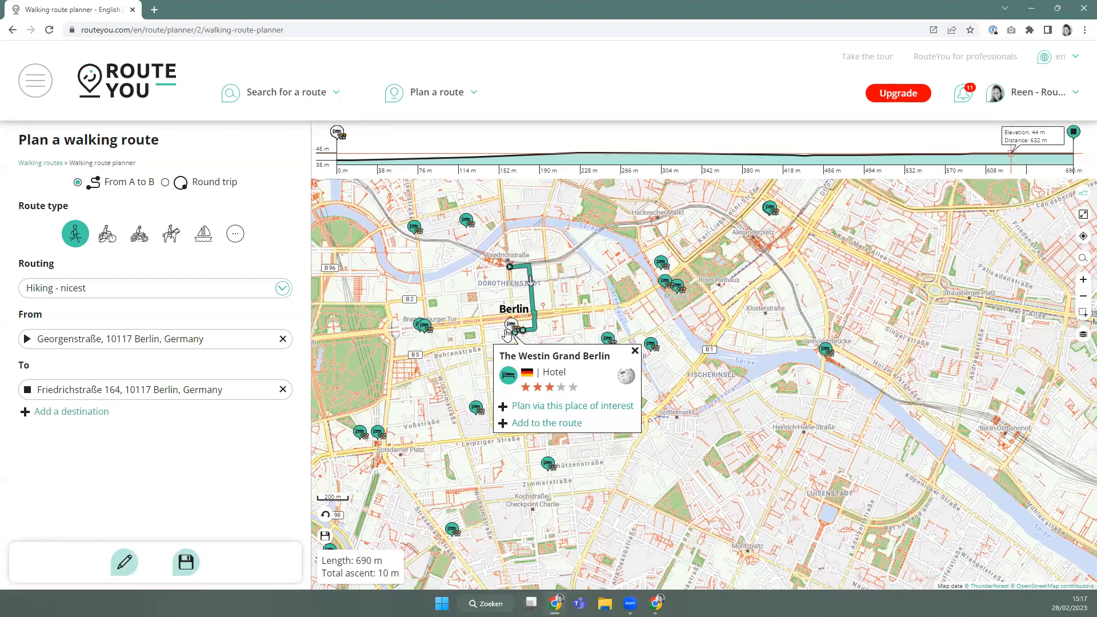
pyautogui.click(634, 352)
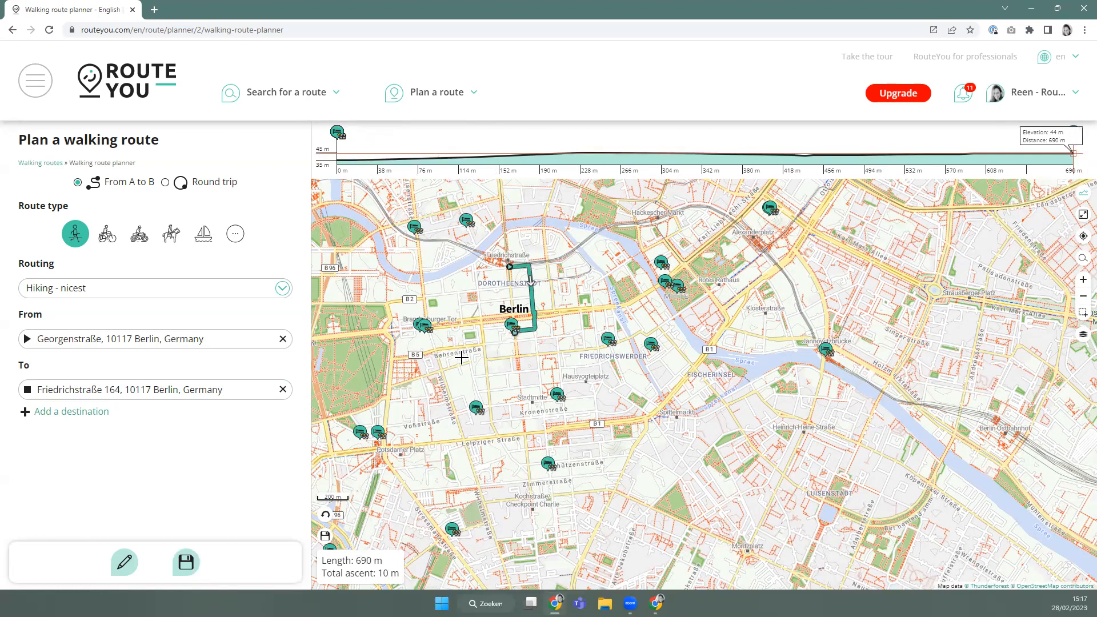
pyautogui.click(1083, 334)
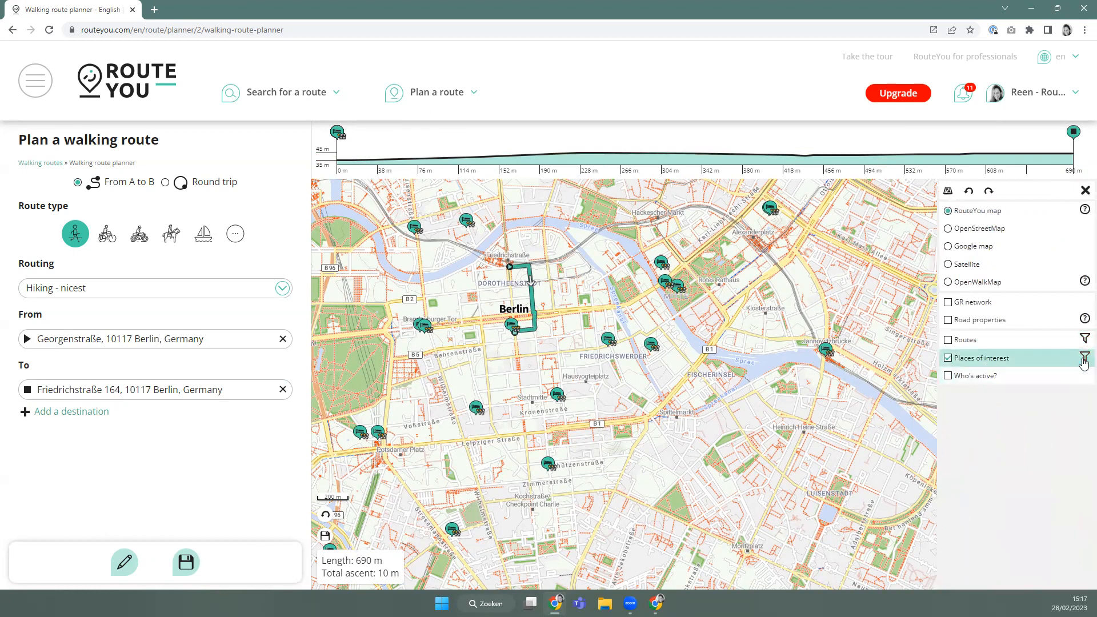
pyautogui.click(1084, 358)
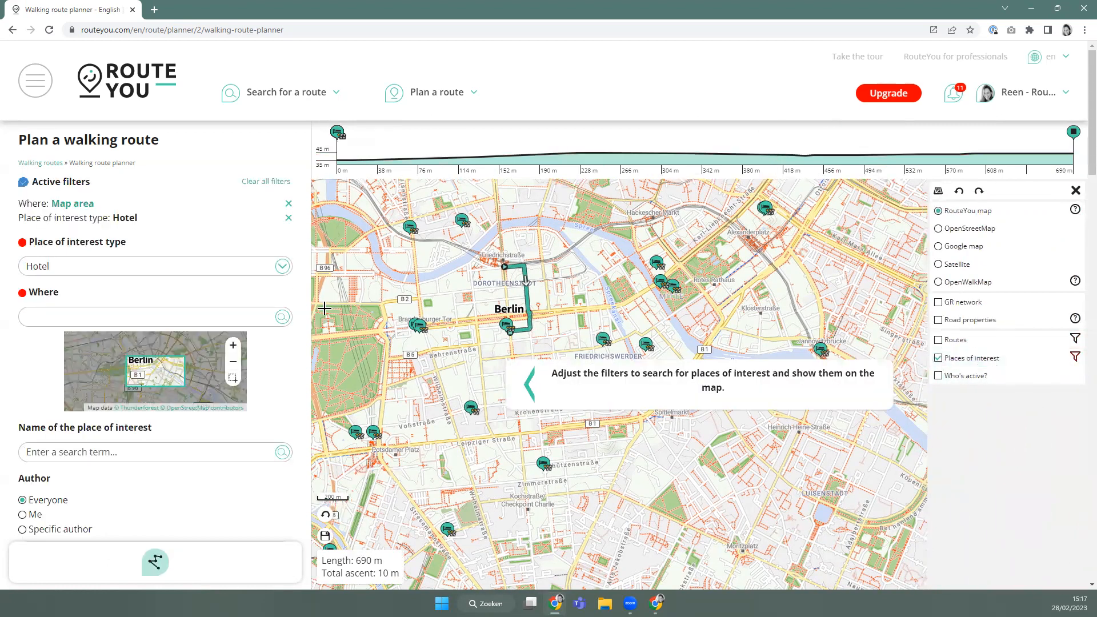
pyautogui.click(52, 267)
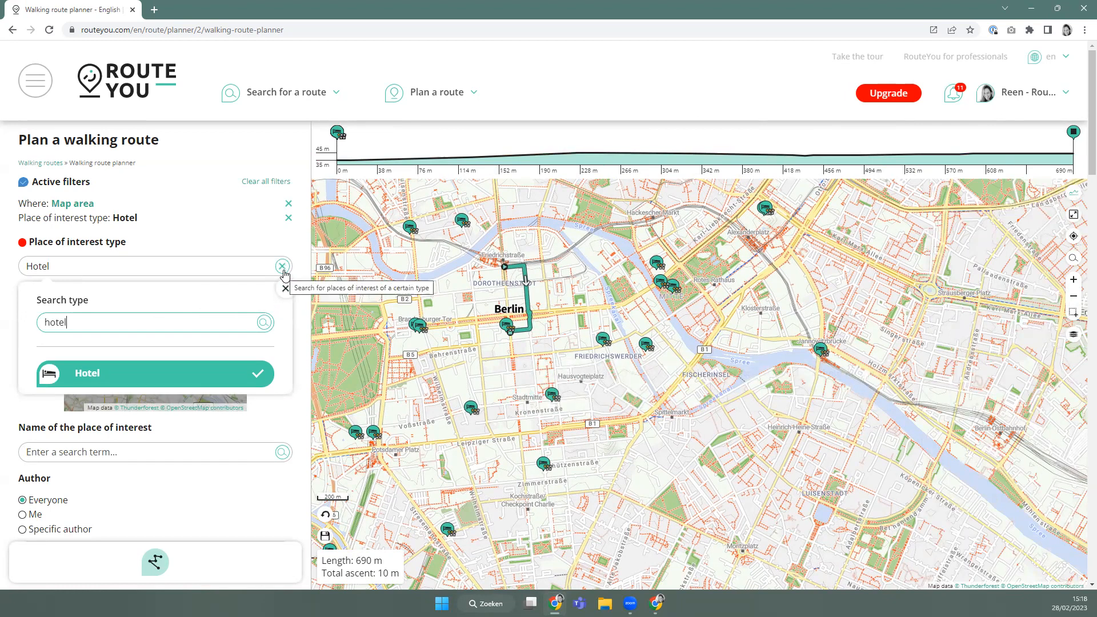
pyautogui.click(282, 267)
pyautogui.click(147, 251)
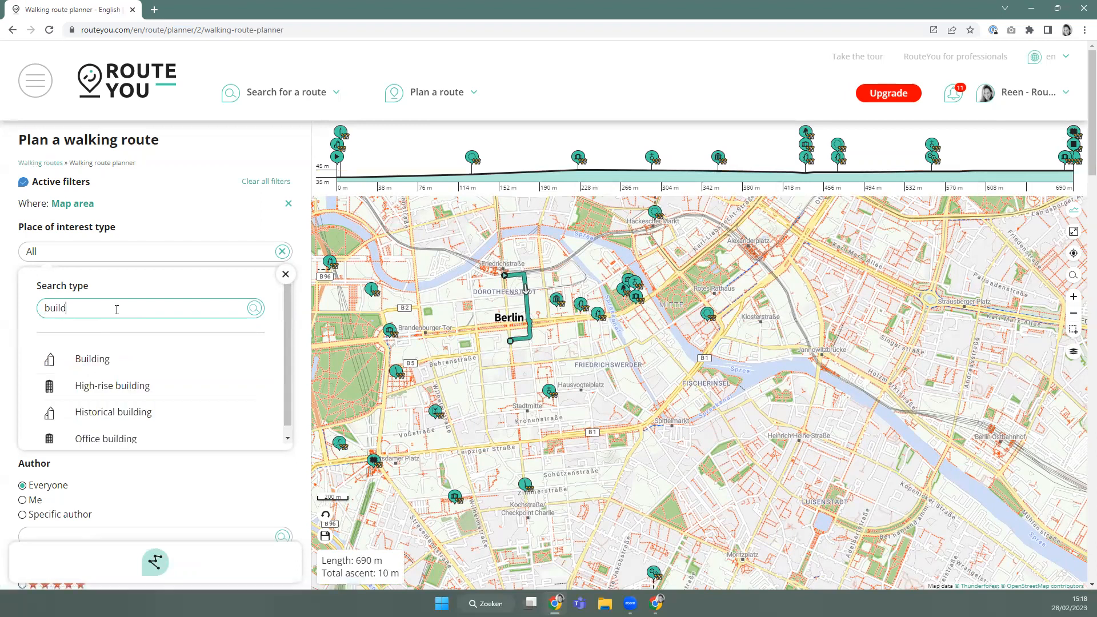
pyautogui.click(102, 413)
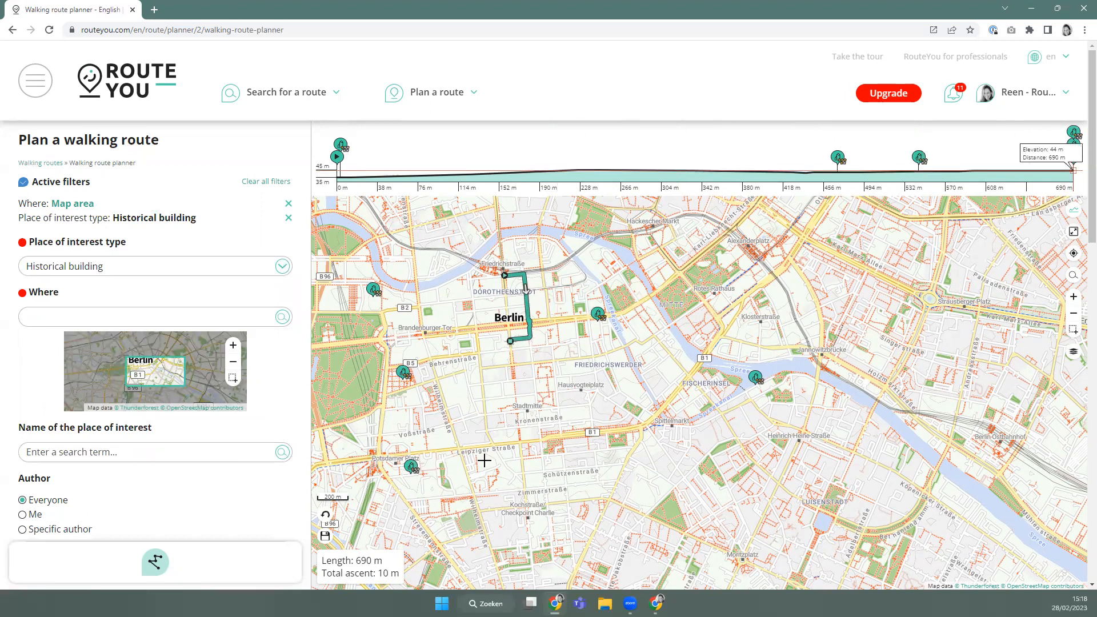
pyautogui.scroll(-1, 142, 458)
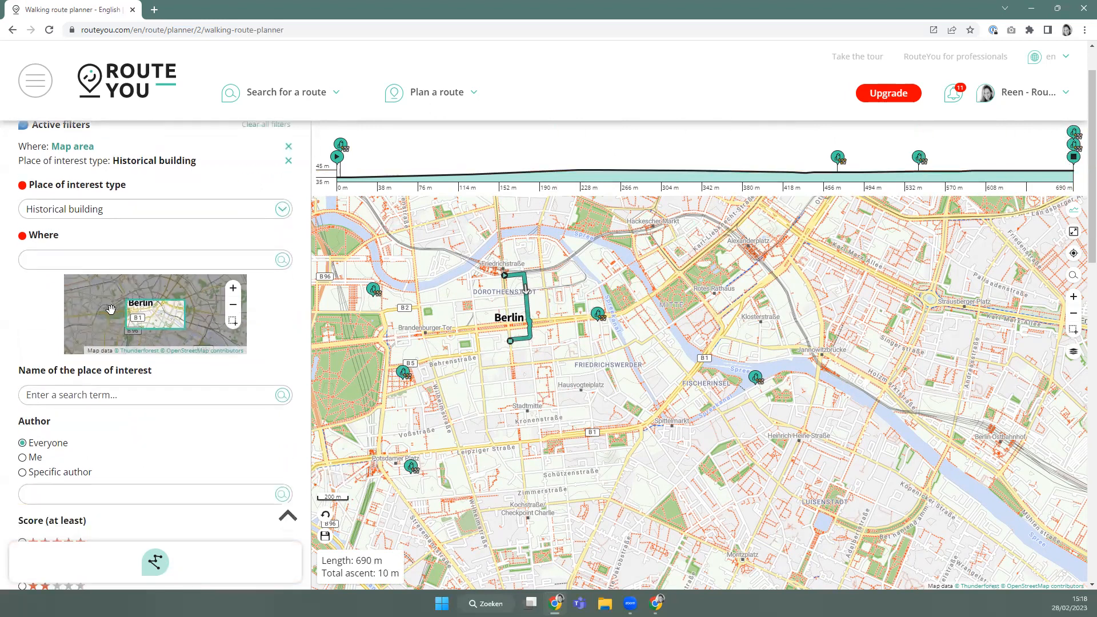
pyautogui.scroll(-3, 103, 320)
pyautogui.scroll(-1, 51, 371)
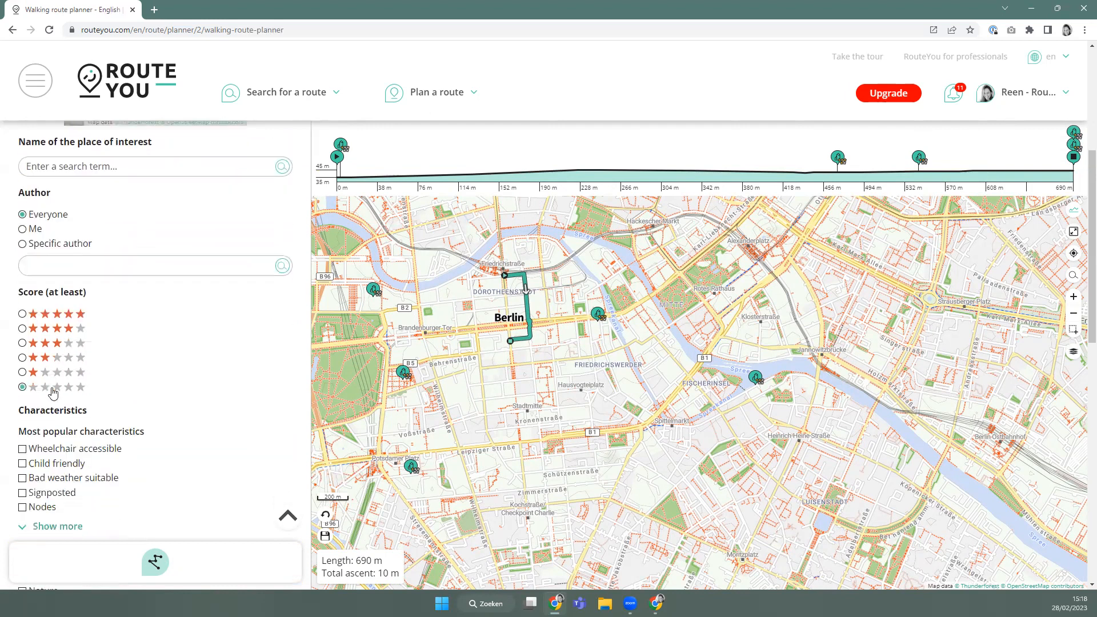
pyautogui.scroll(-5, 67, 295)
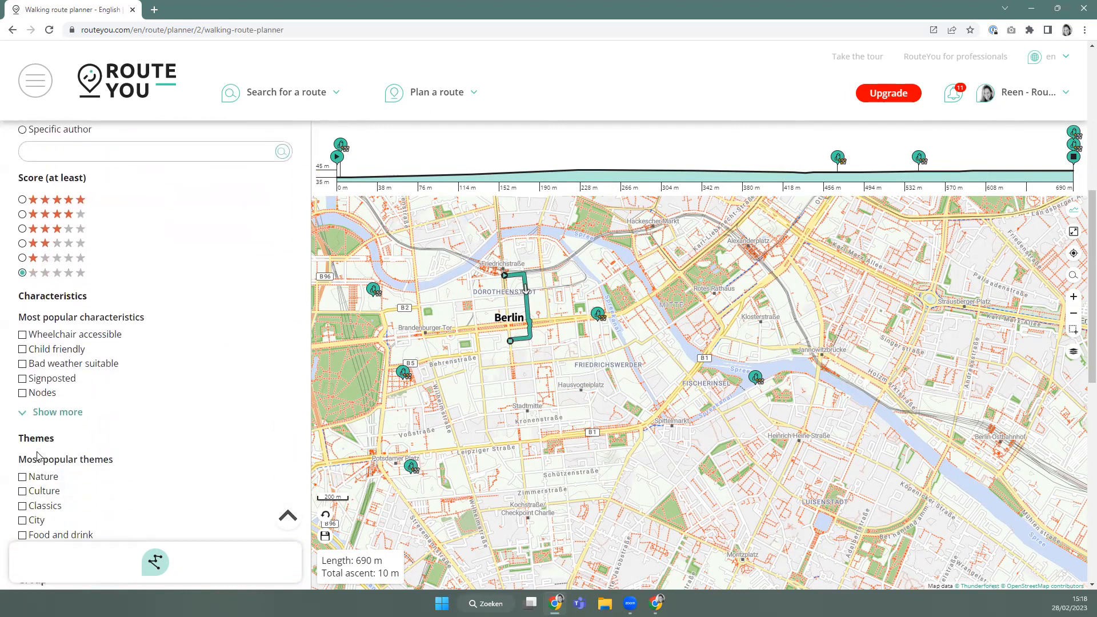
pyautogui.scroll(5, 69, 468)
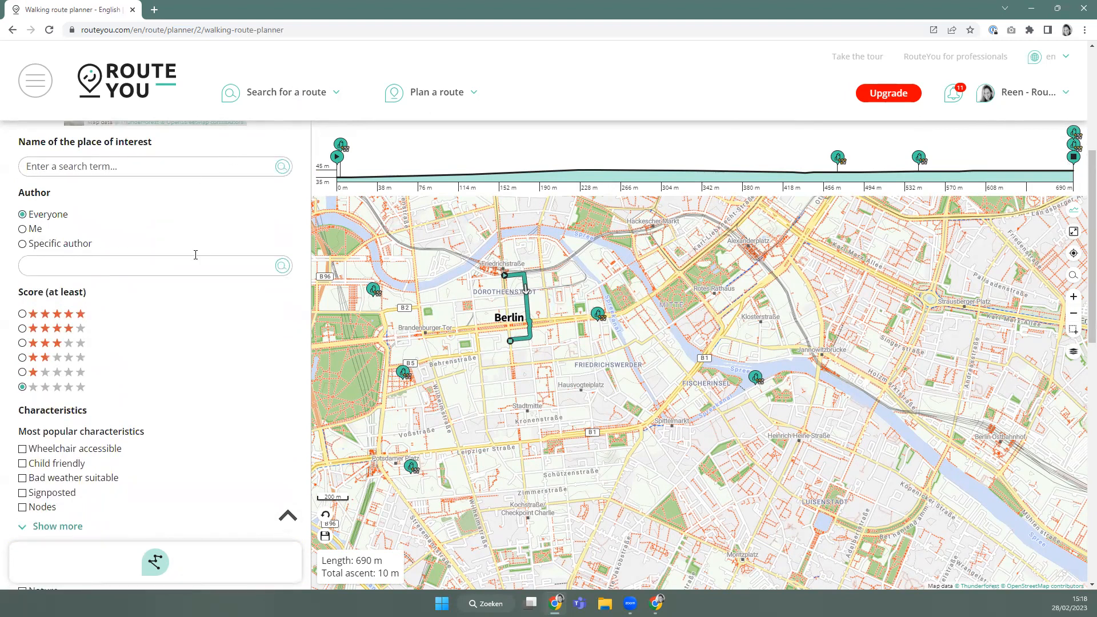
pyautogui.scroll(5, 65, 375)
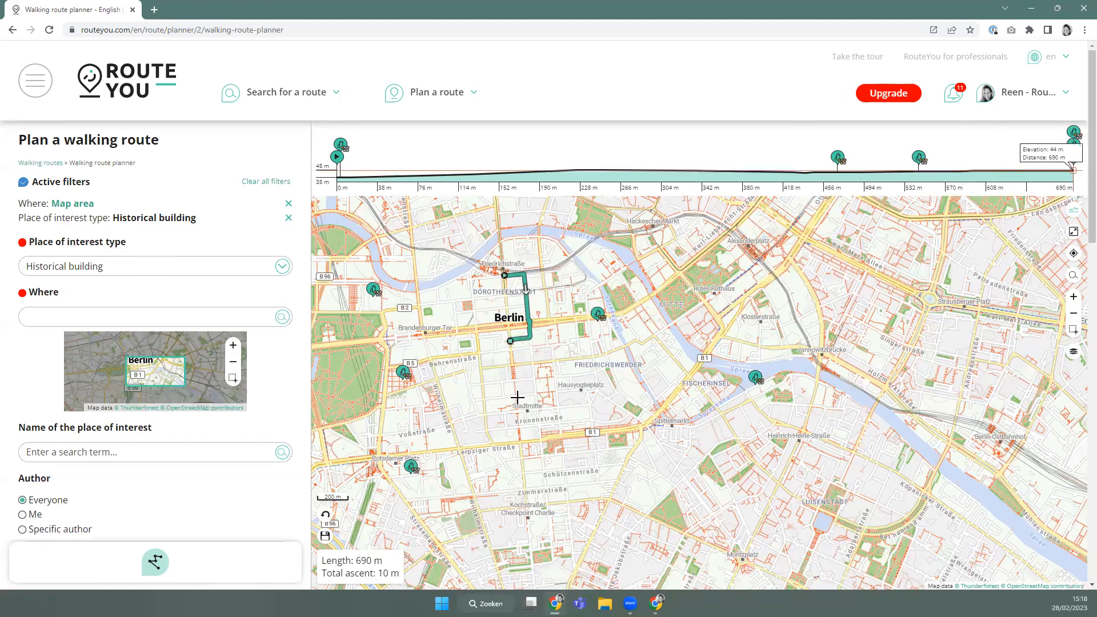
# Resume planning, add the Watch Tower, and drag a new via point to Zimmerstraße.
pyautogui.click(160, 565)
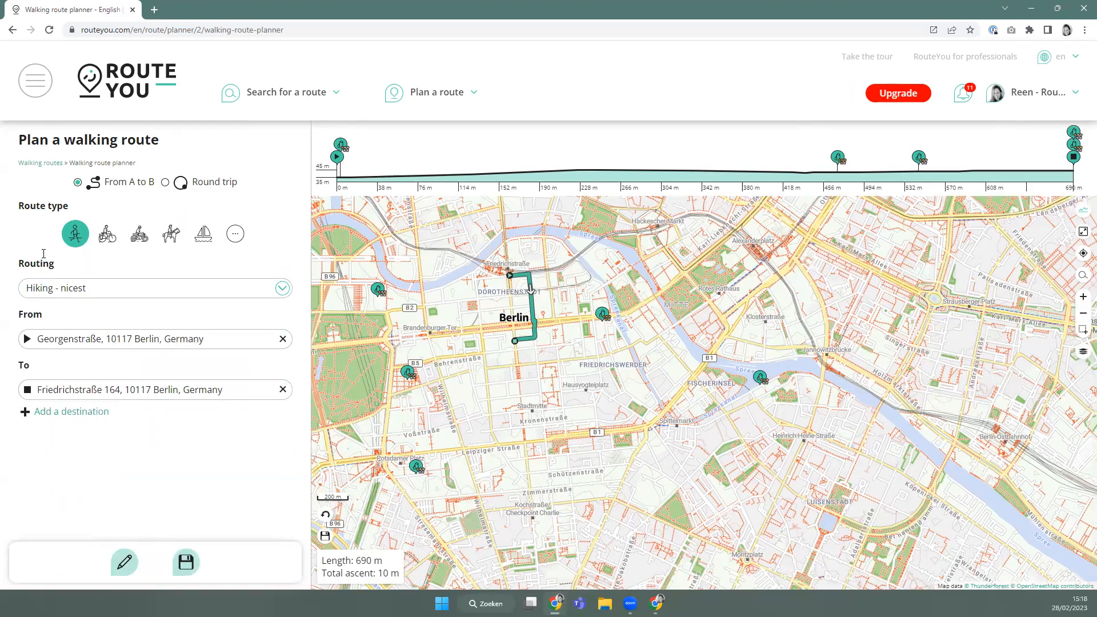
pyautogui.click(417, 467)
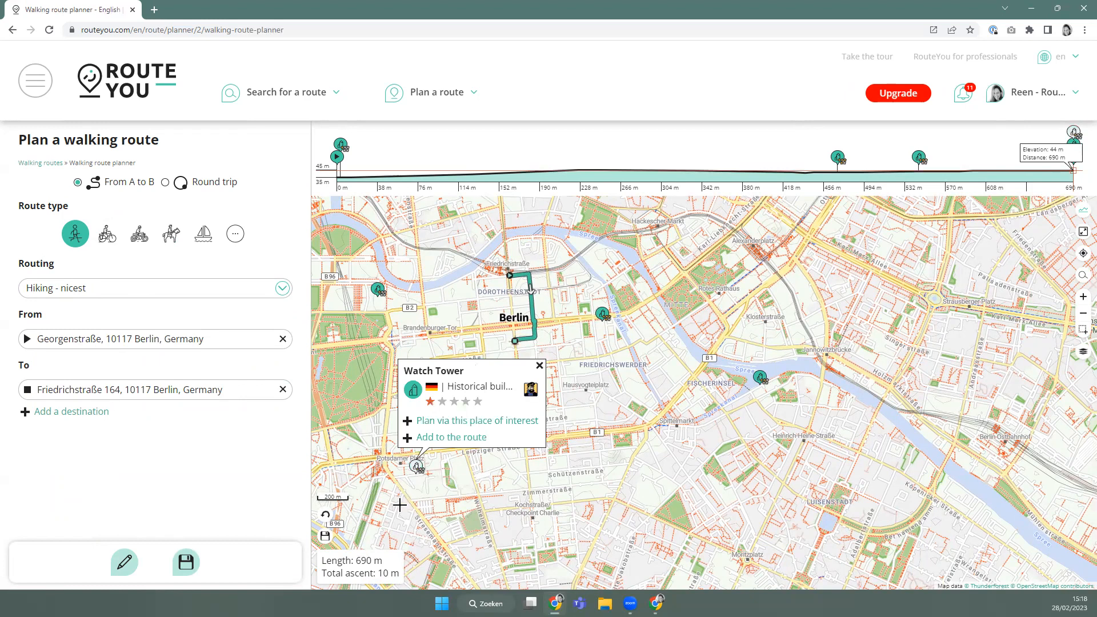
pyautogui.click(494, 426)
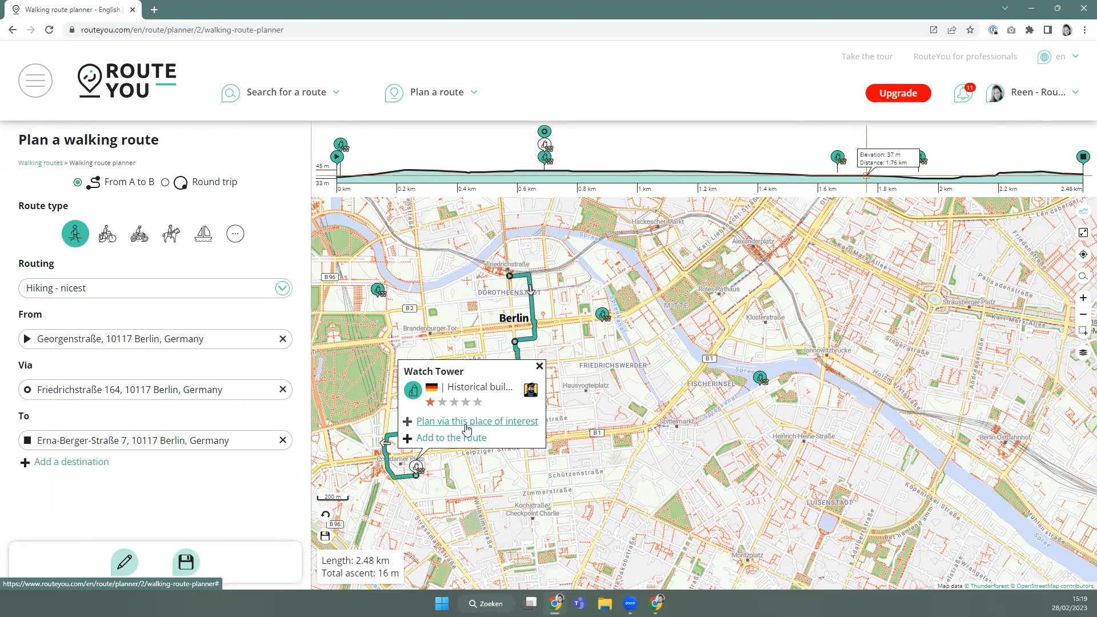
pyautogui.click(453, 440)
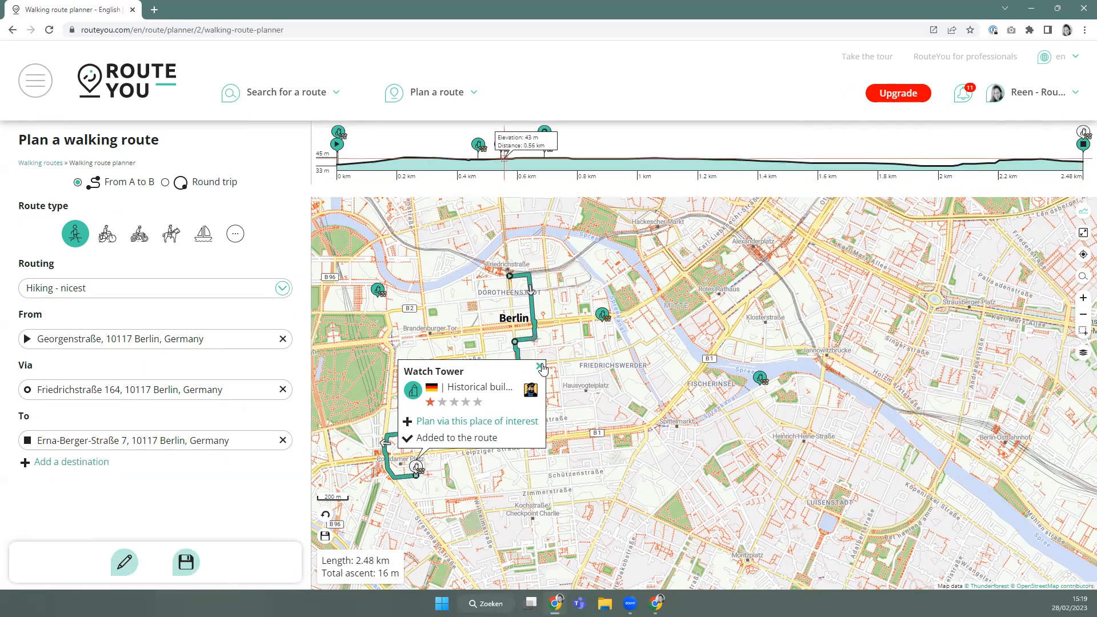
pyautogui.click(541, 367)
pyautogui.click(433, 429)
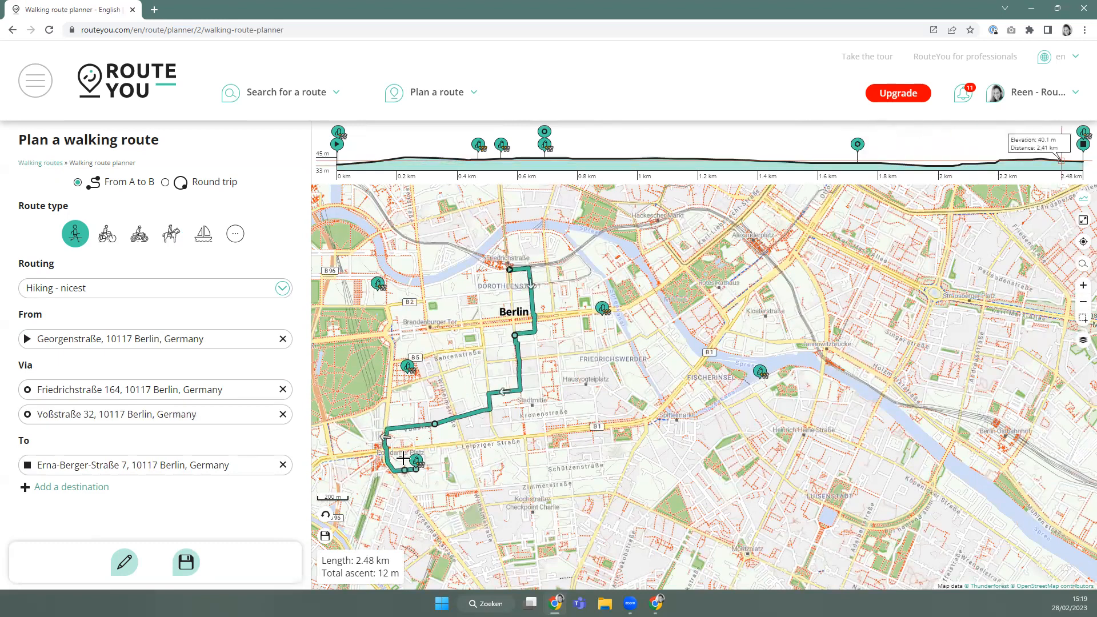
pyautogui.moveTo(435, 424); pyautogui.dragTo(528, 491)
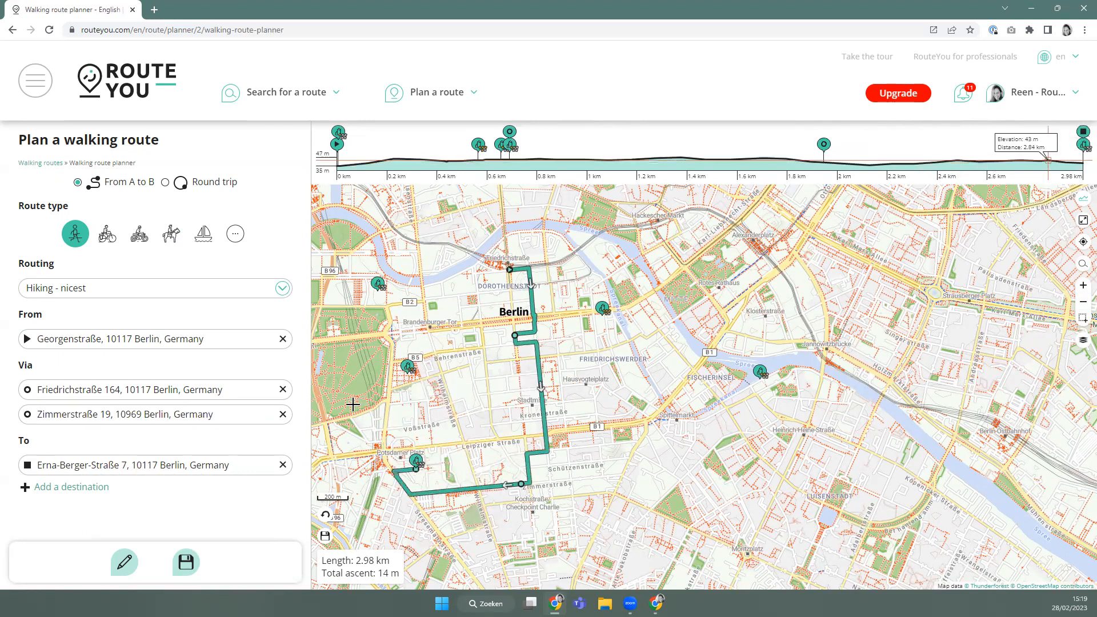
# Route via the memorial and Te doen in Berlijn - 1, bending through Tiergarten via Siegesallee.
pyautogui.click(408, 366)
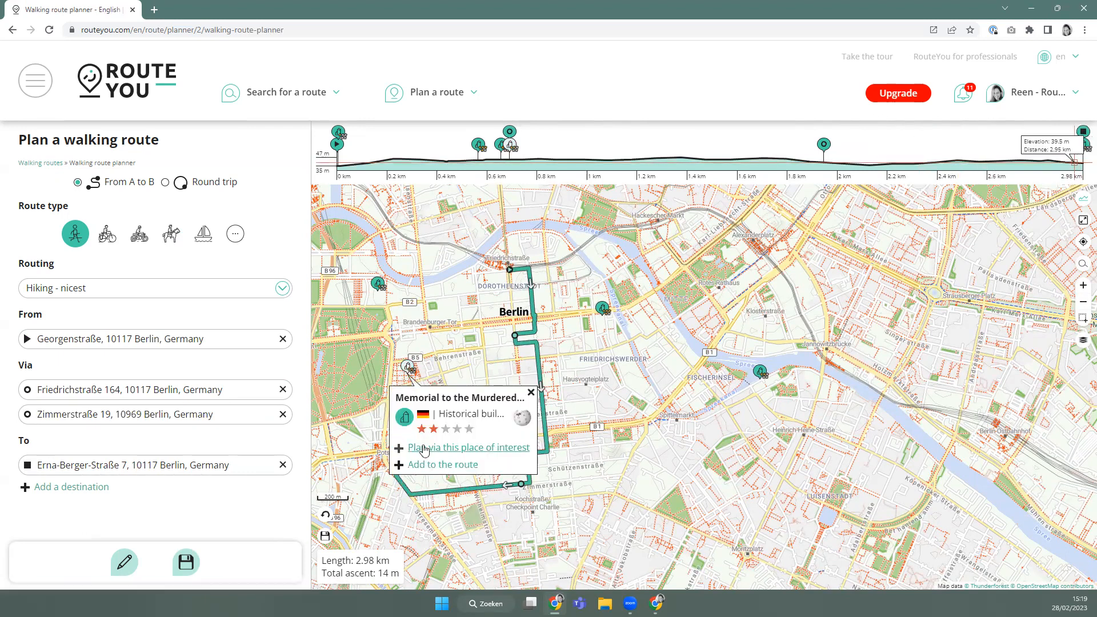
pyautogui.click(423, 448)
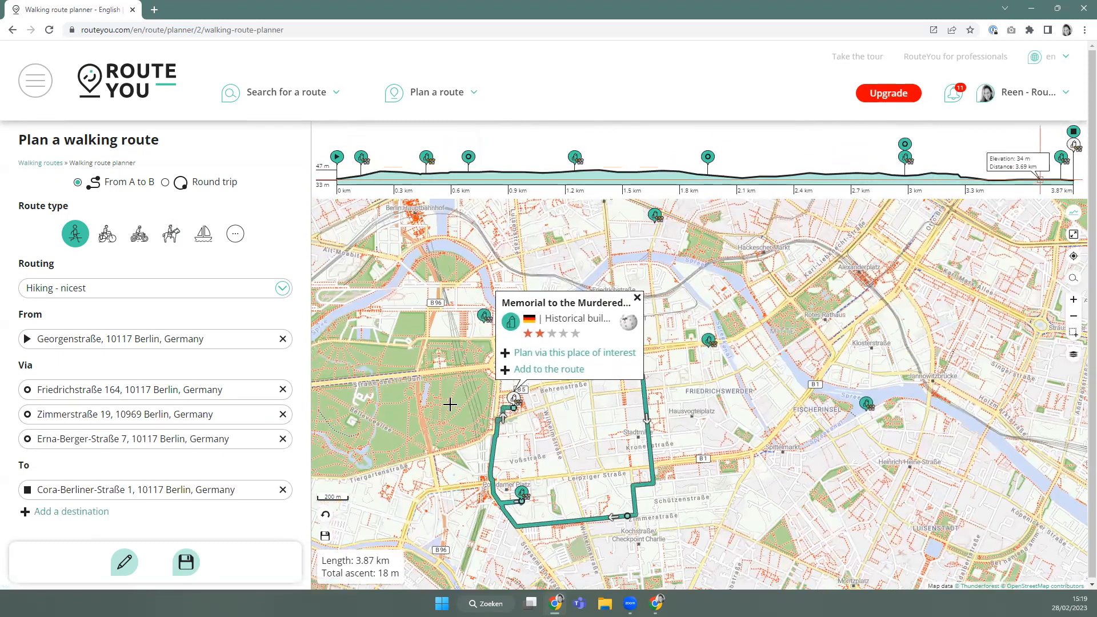
pyautogui.click(486, 318)
pyautogui.click(503, 416)
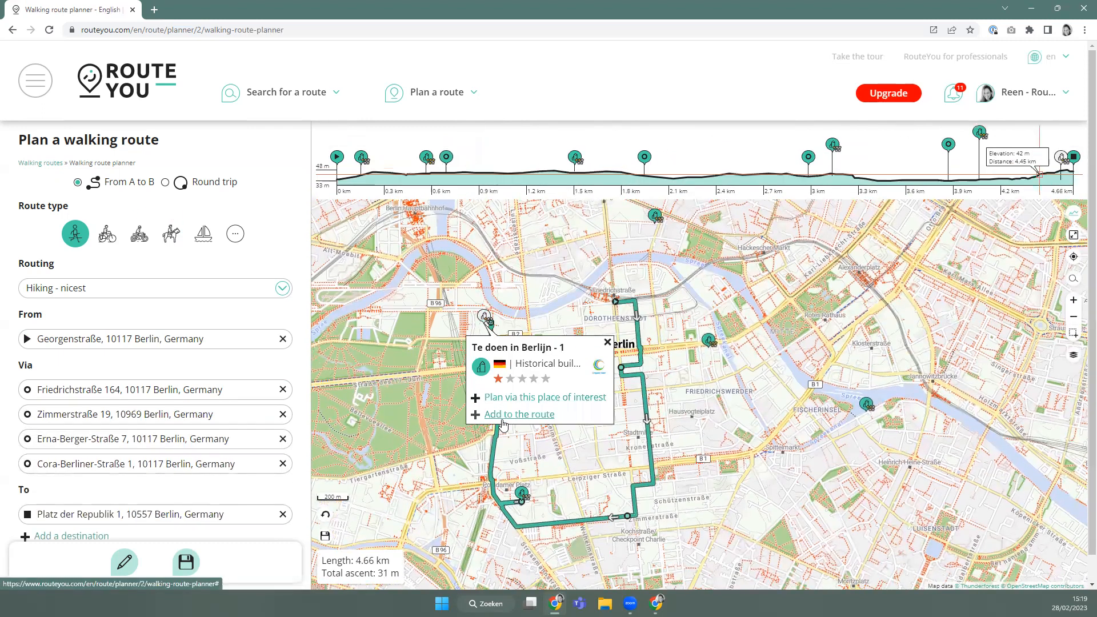
pyautogui.moveTo(502, 427); pyautogui.dragTo(440, 393)
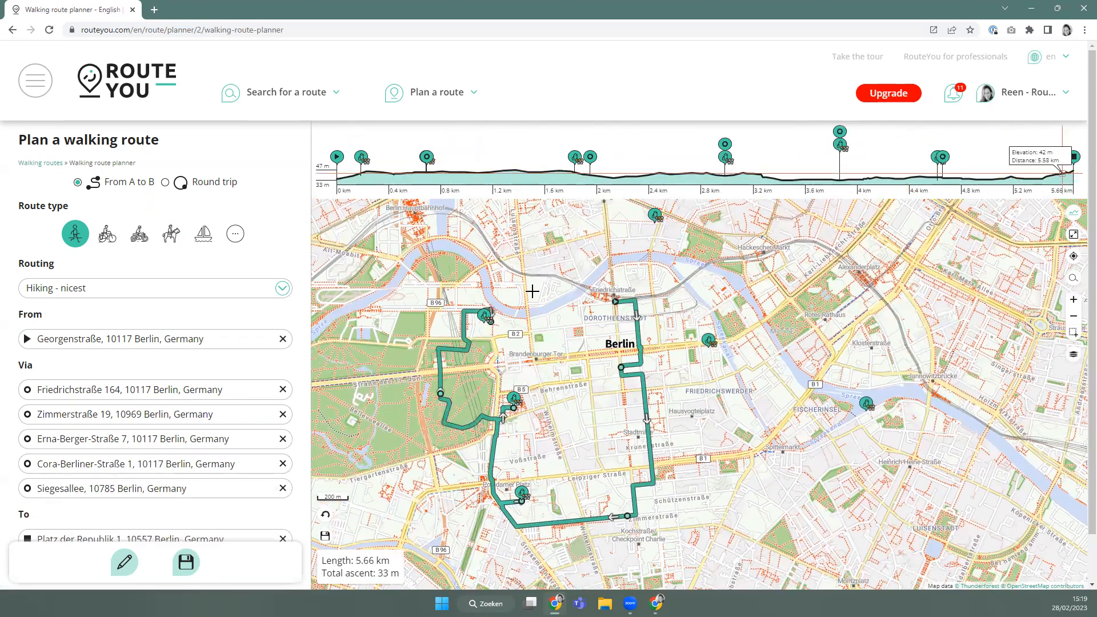
# Extend to the Humboldt house, Kronprinzenpalais and Historischer Hafen Berlin, then undo the last two changes.
pyautogui.click(654, 217)
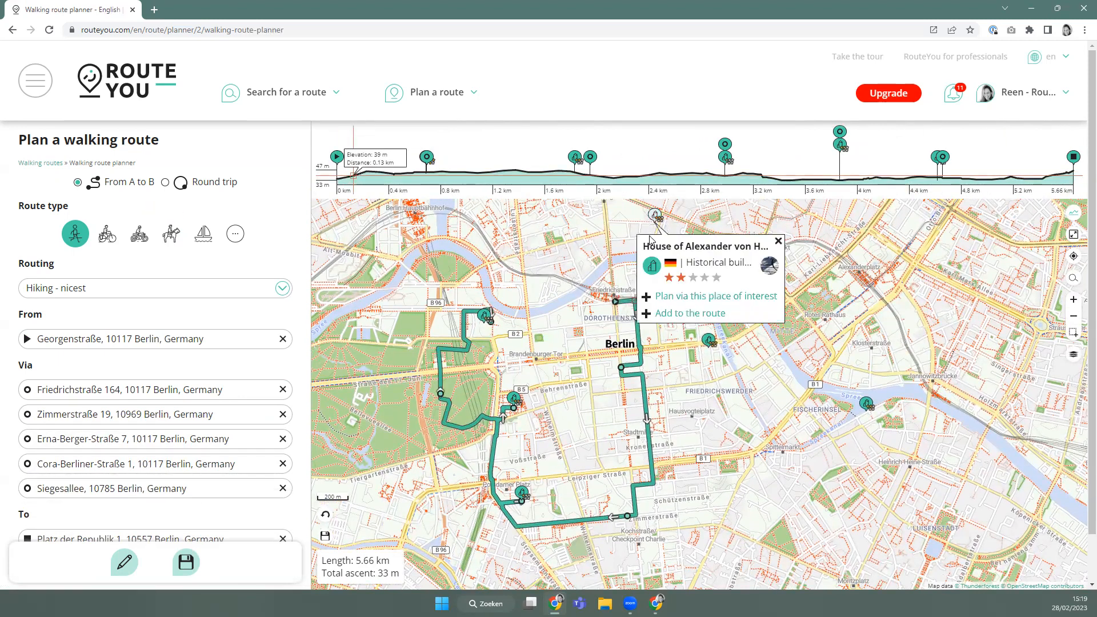
pyautogui.click(693, 298)
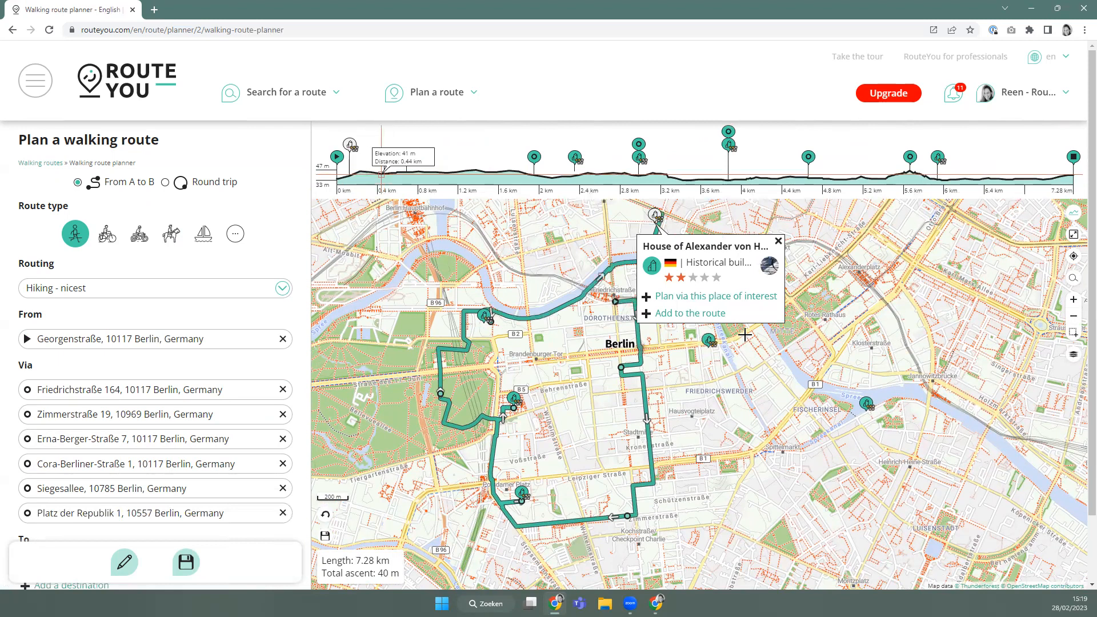
pyautogui.click(709, 341)
pyautogui.click(658, 421)
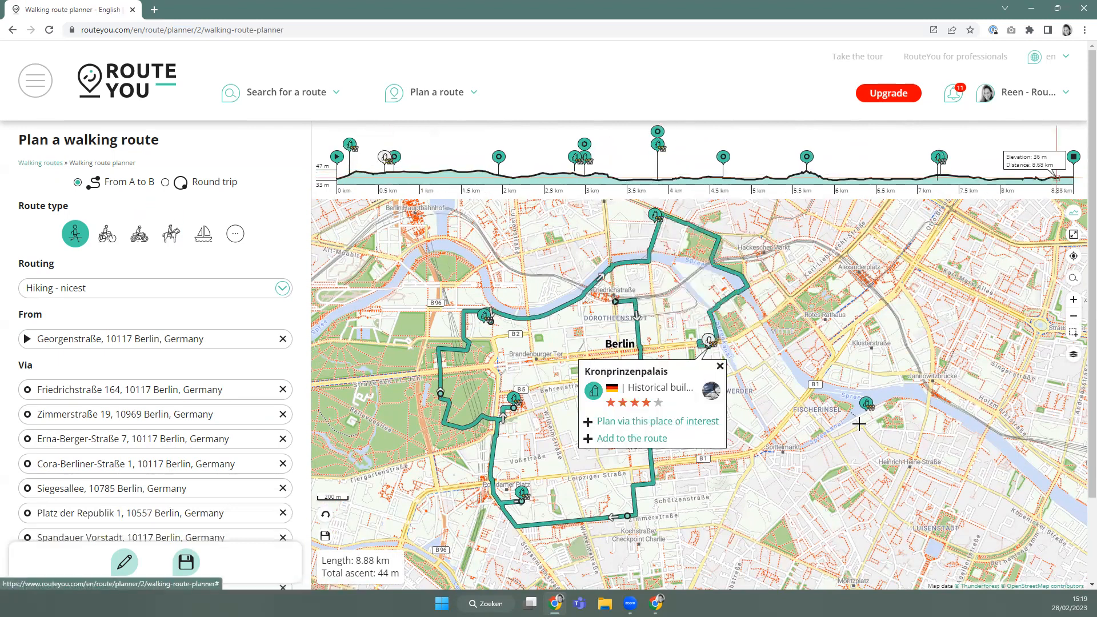
pyautogui.click(867, 406)
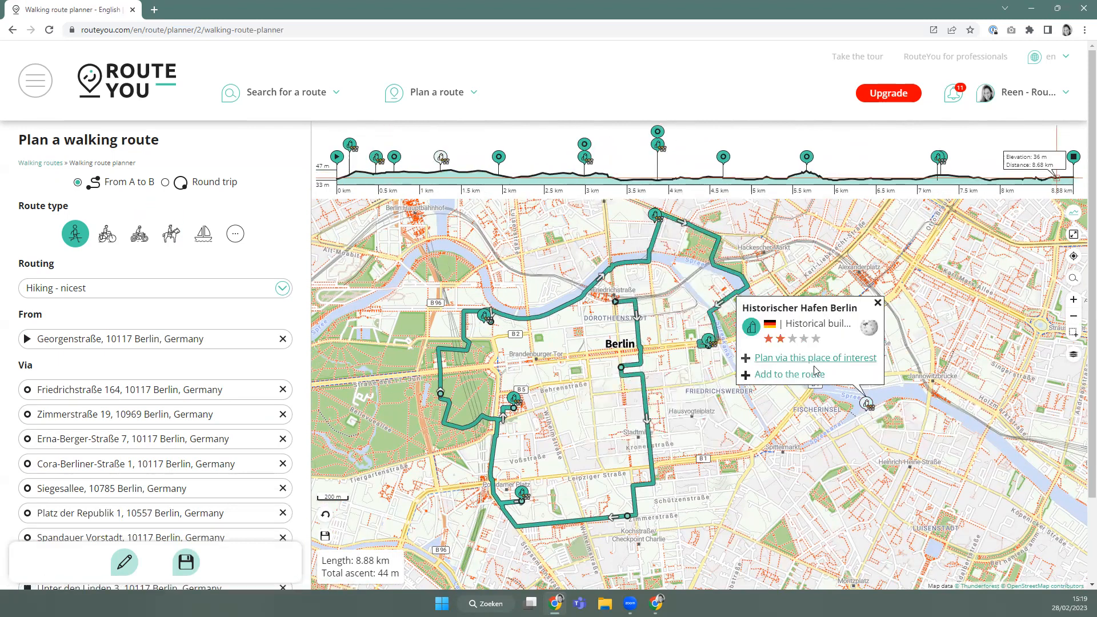
pyautogui.click(800, 375)
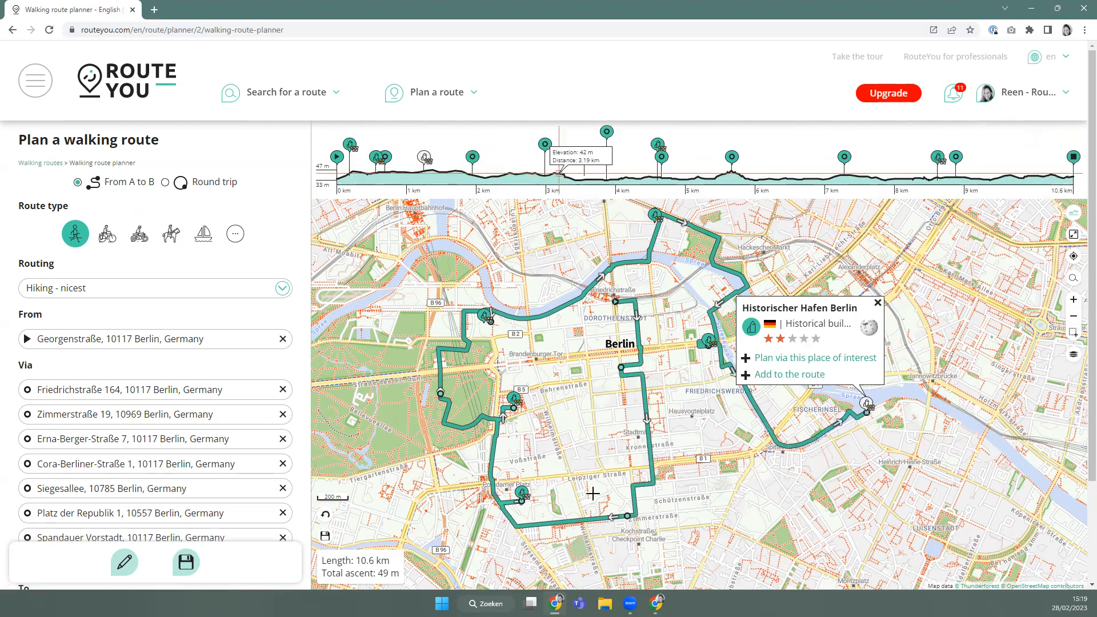
pyautogui.click(325, 515)
pyautogui.click(325, 517)
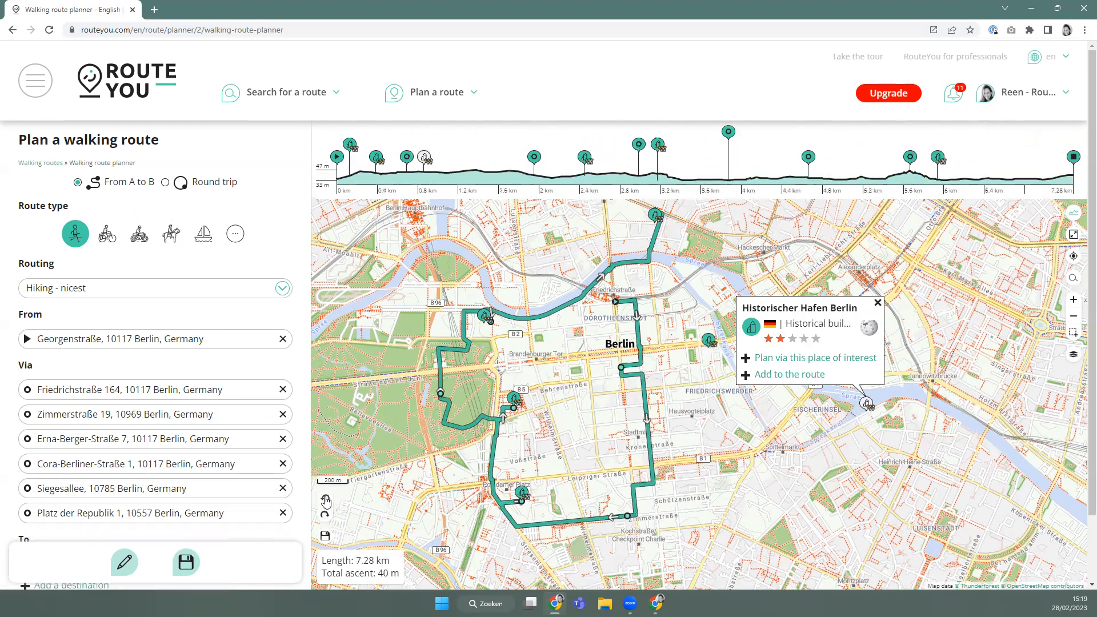
# Re-add Historischer Hafen Berlin and the Kronprinzenpalais as via points.
pyautogui.click(864, 407)
pyautogui.click(810, 376)
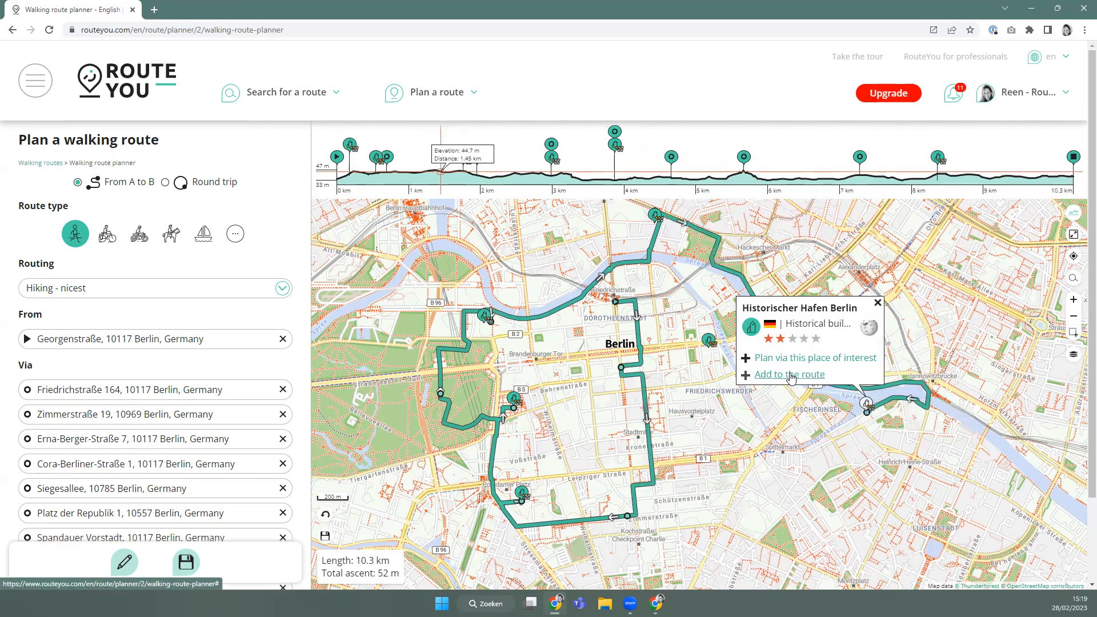
pyautogui.click(879, 303)
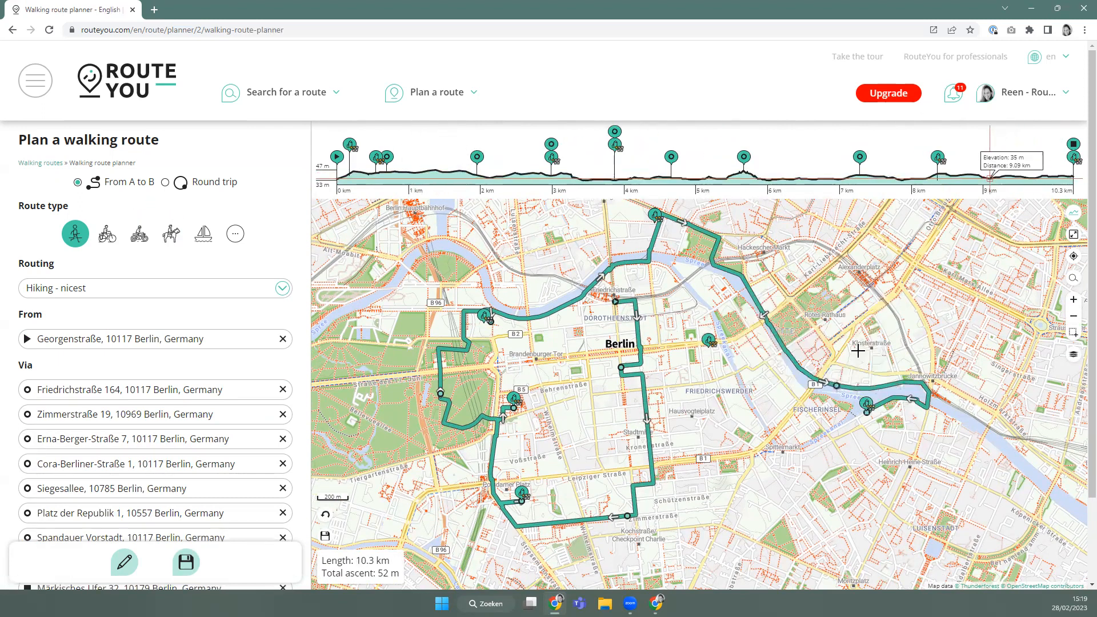
pyautogui.click(709, 343)
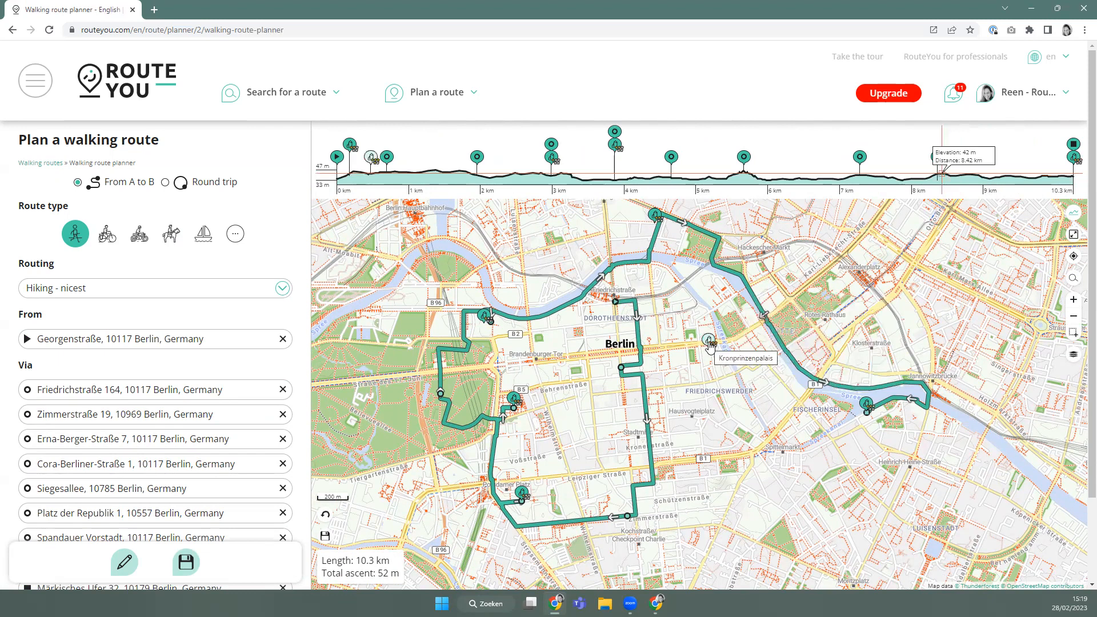
pyautogui.click(663, 422)
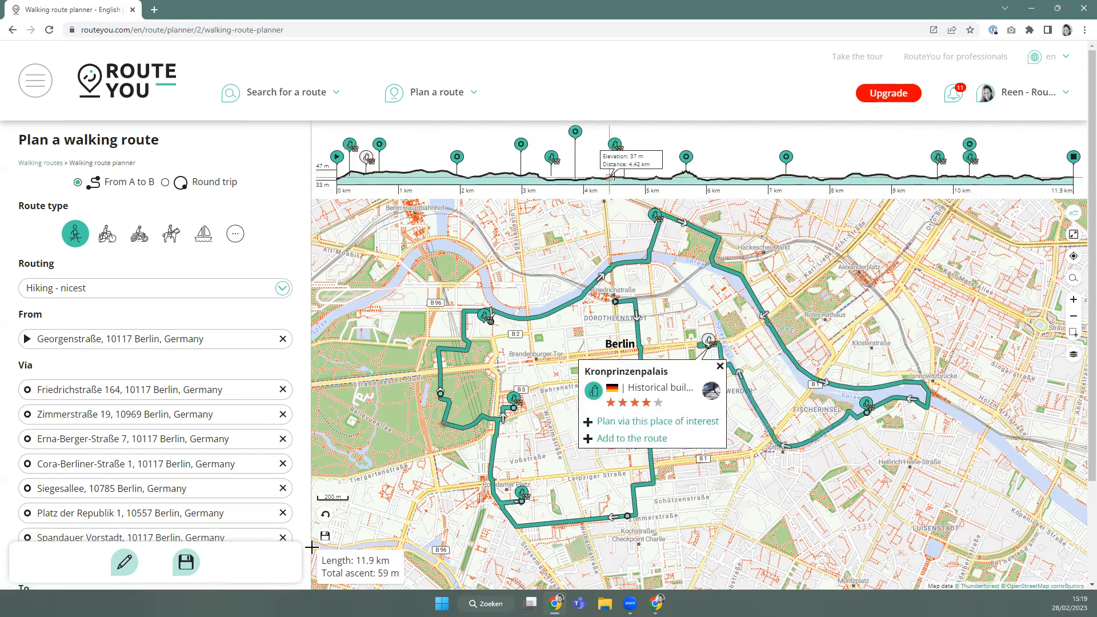
# Close the route into a loop back to the start, giving 12.8 km with 63 m ascent.
pyautogui.click(124, 562)
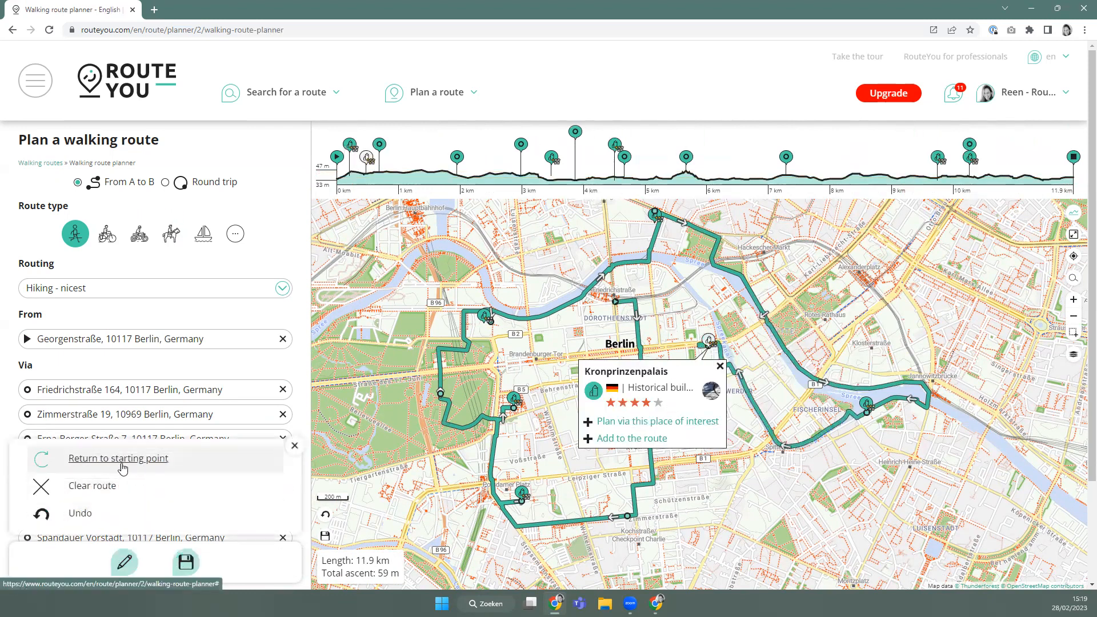
pyautogui.click(127, 465)
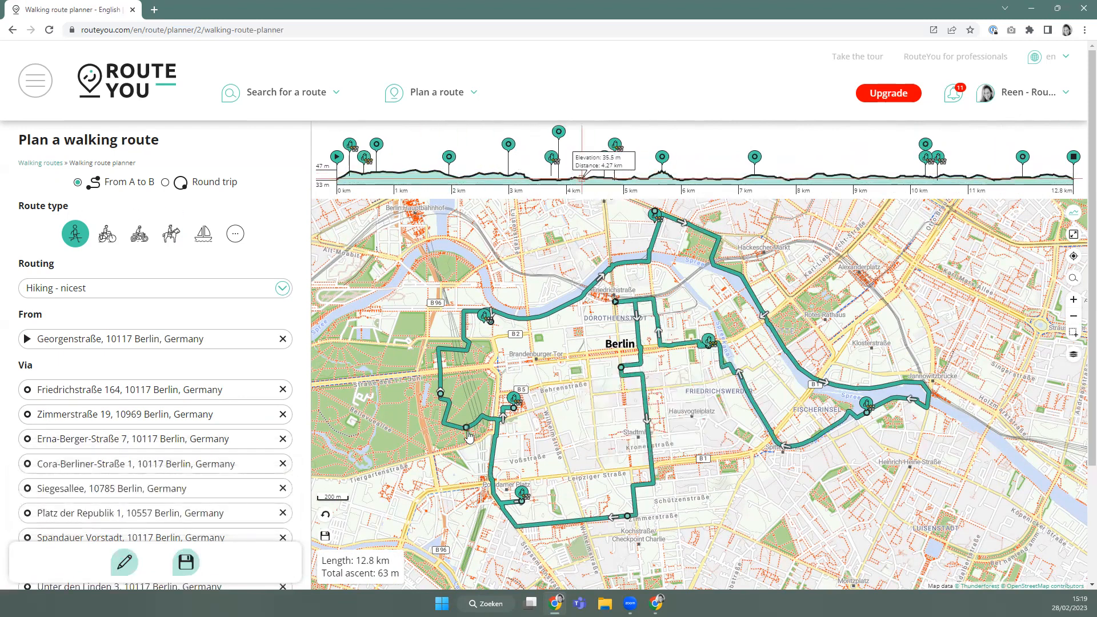
pyautogui.scroll(1, 491, 326)
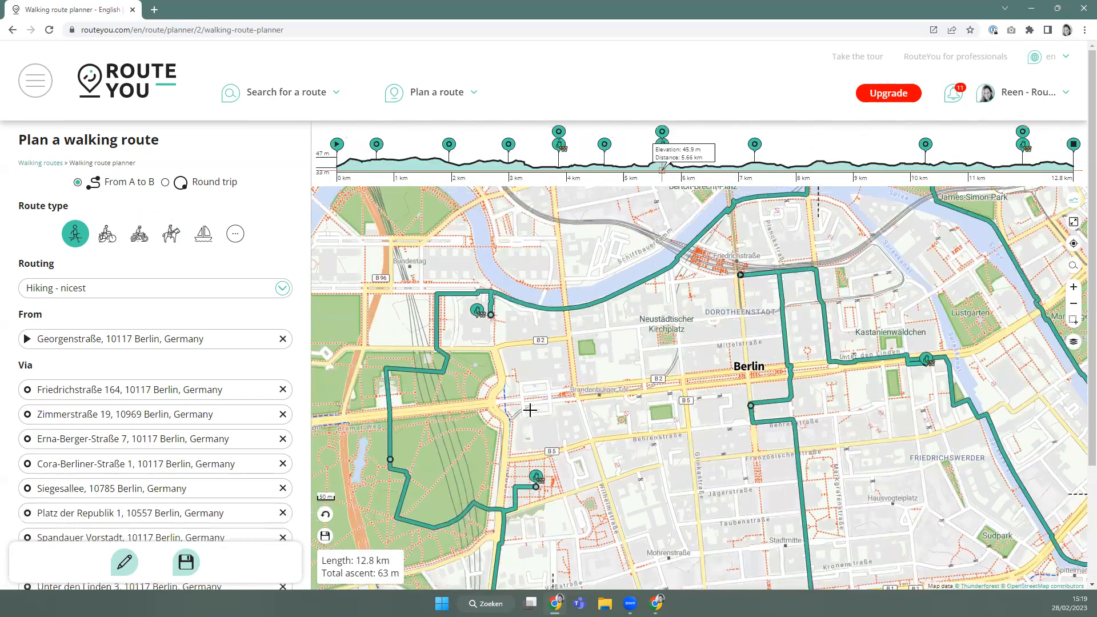
pyautogui.scroll(-1, 526, 409)
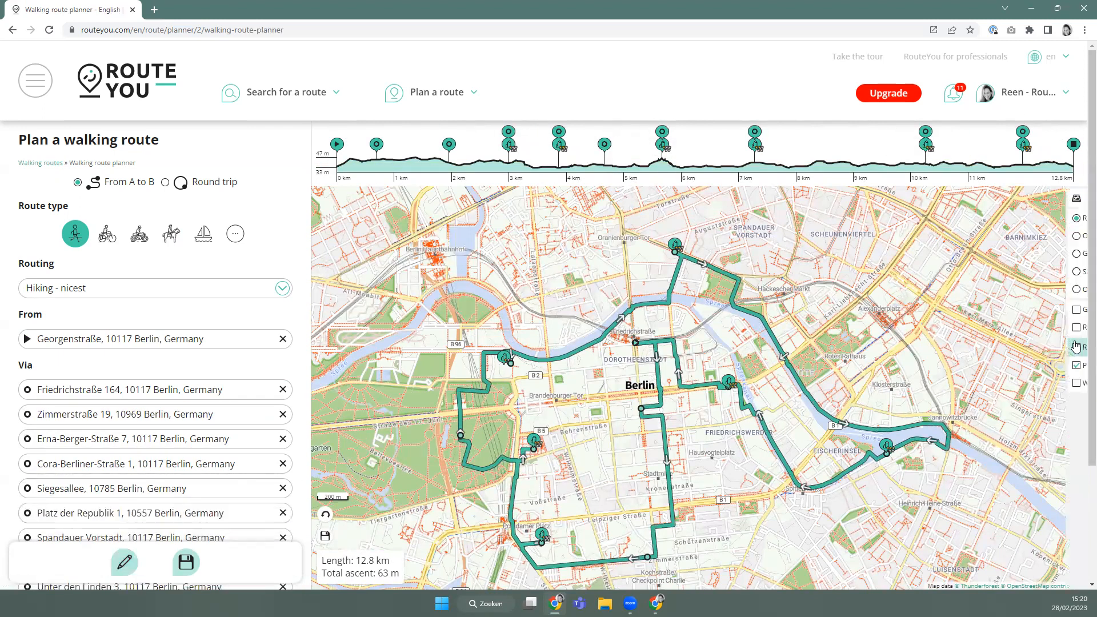
# Clear the 'Historical building' type filter so All place-of-interest types show around Stadtmitte.
pyautogui.click(1074, 342)
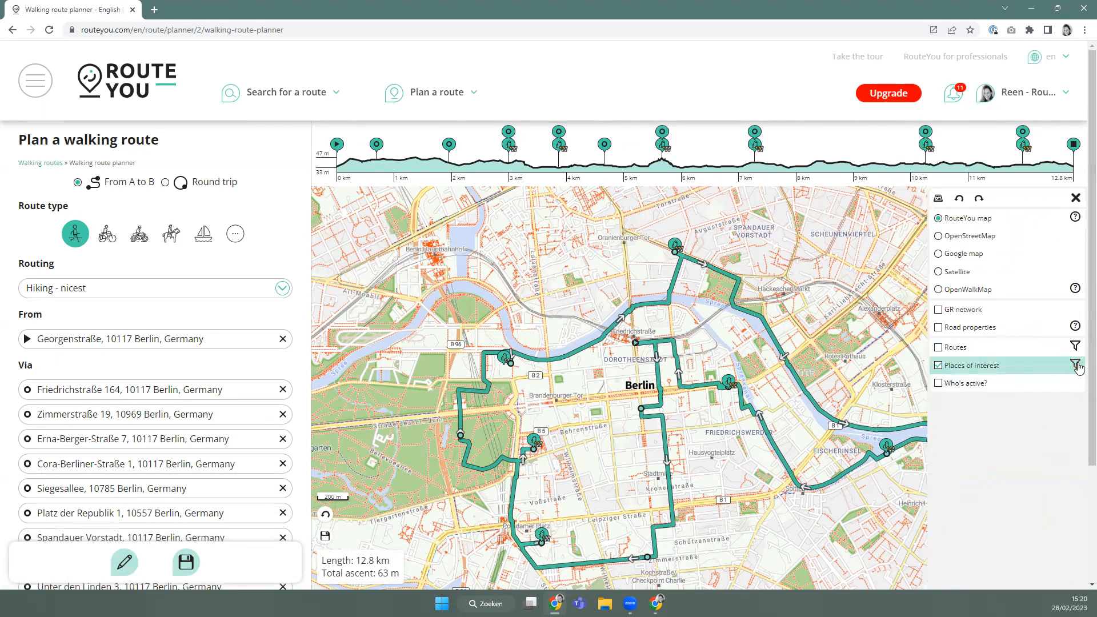
pyautogui.click(1075, 366)
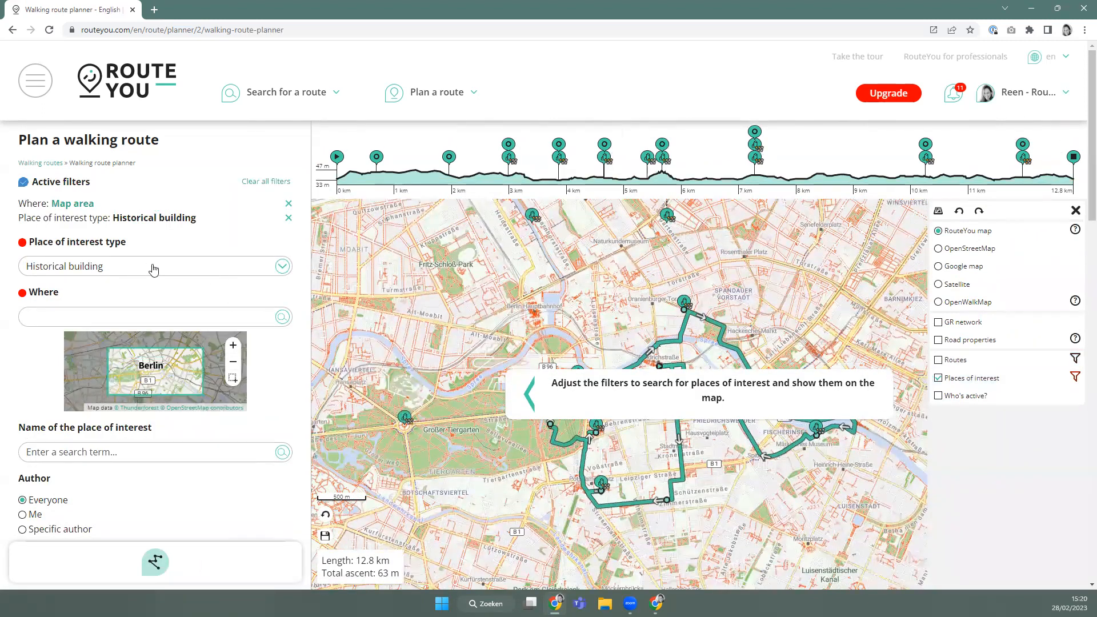
pyautogui.click(287, 218)
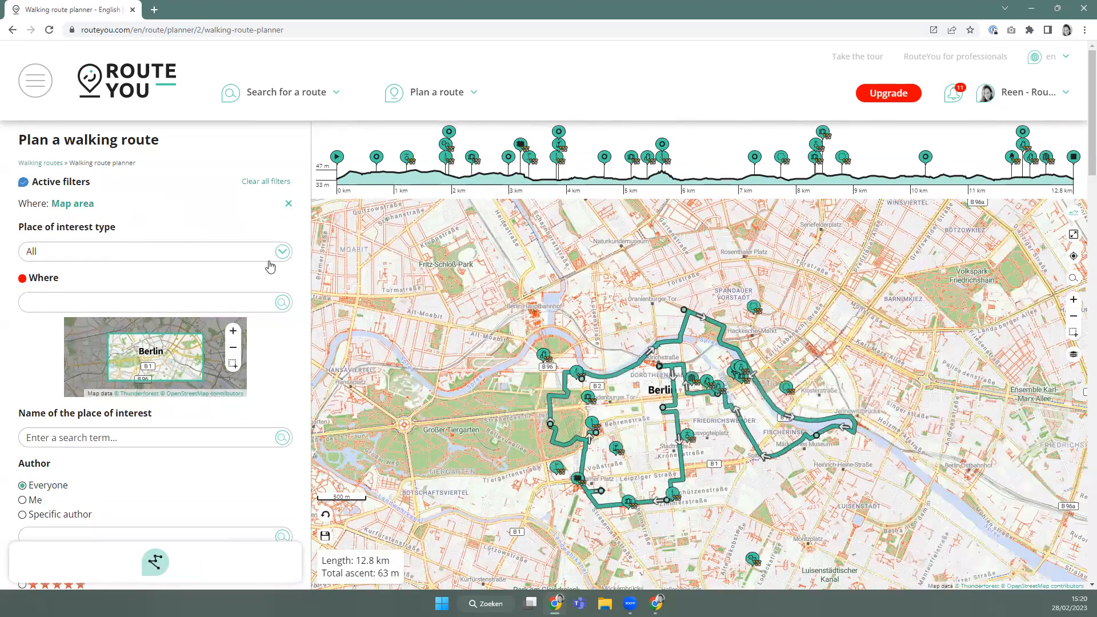
pyautogui.scroll(2, 729, 454)
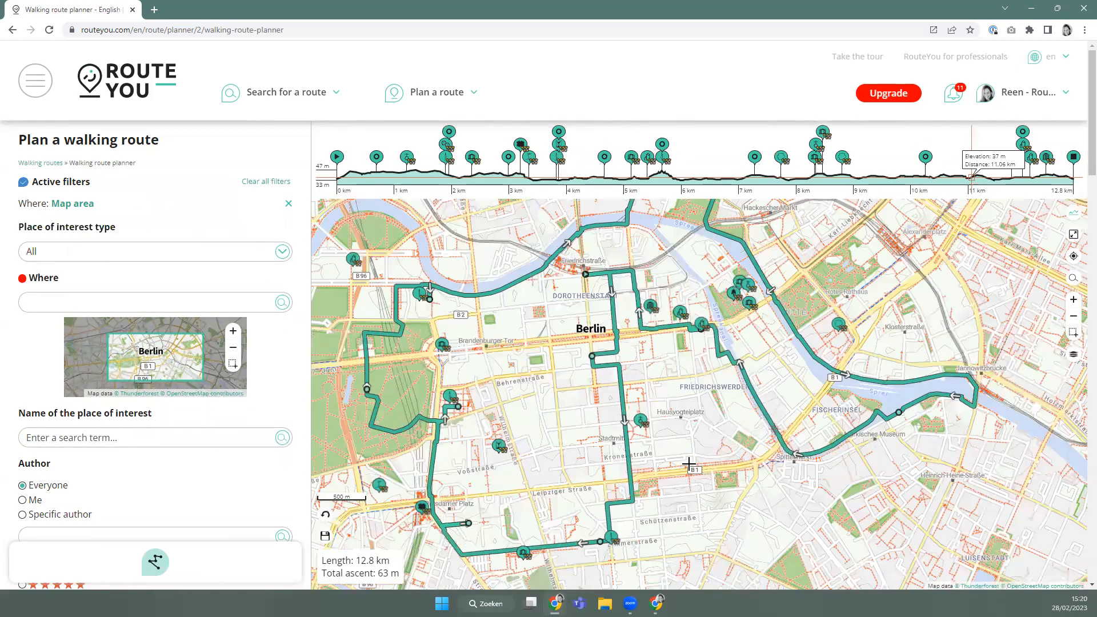
pyautogui.scroll(2, 635, 347)
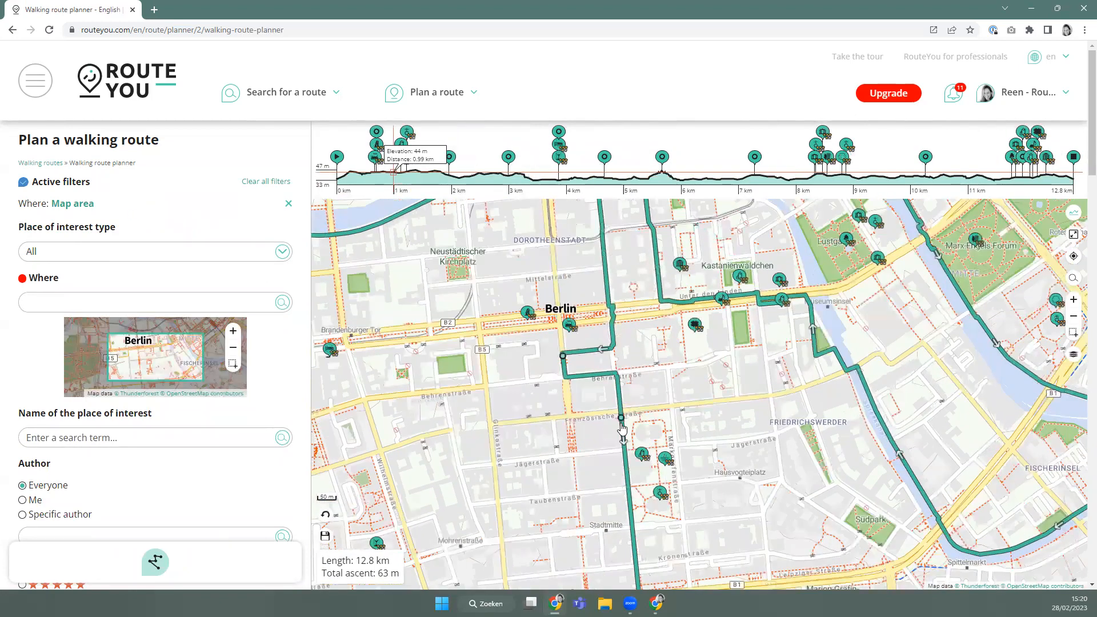
pyautogui.scroll(-3, 663, 360)
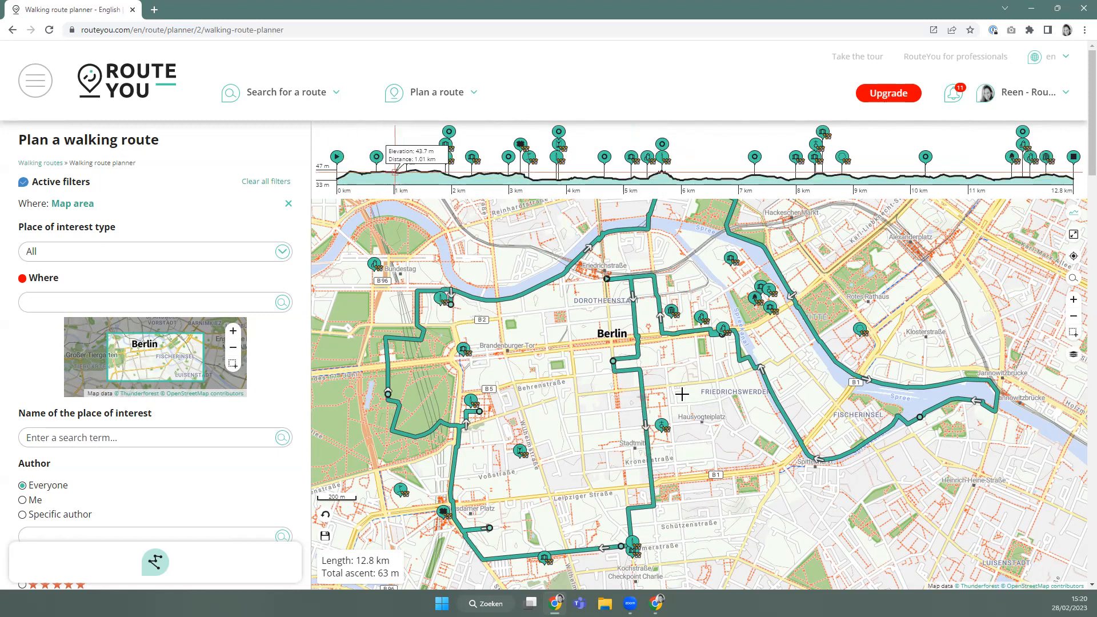
pyautogui.scroll(1, 639, 460)
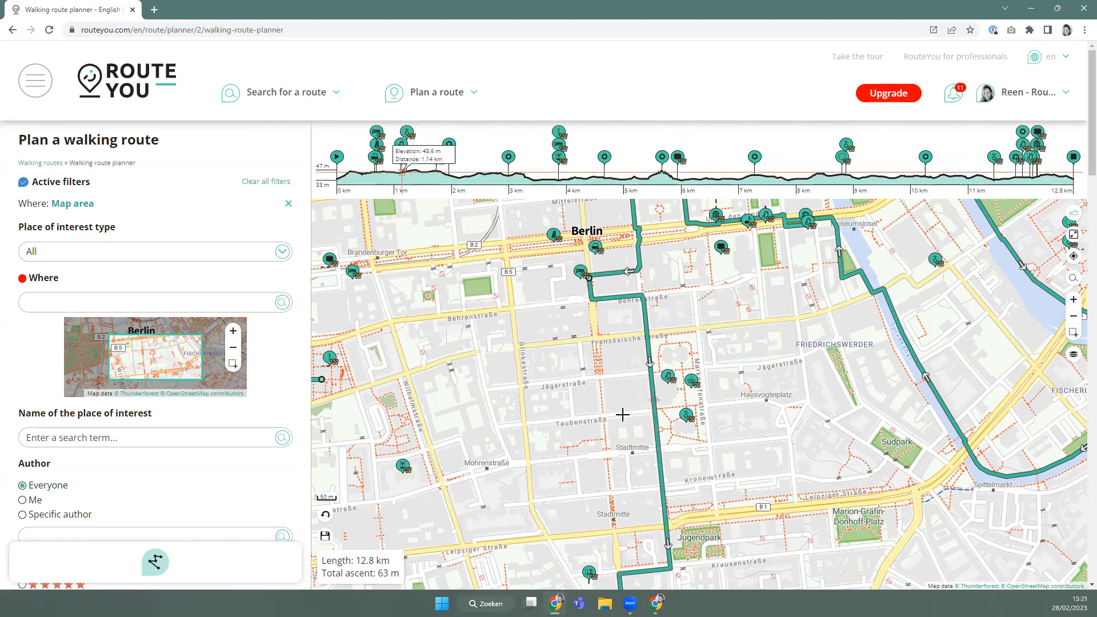
# Add Friedrichstraße station and the Deutsche Dom to the route.
pyautogui.click(596, 248)
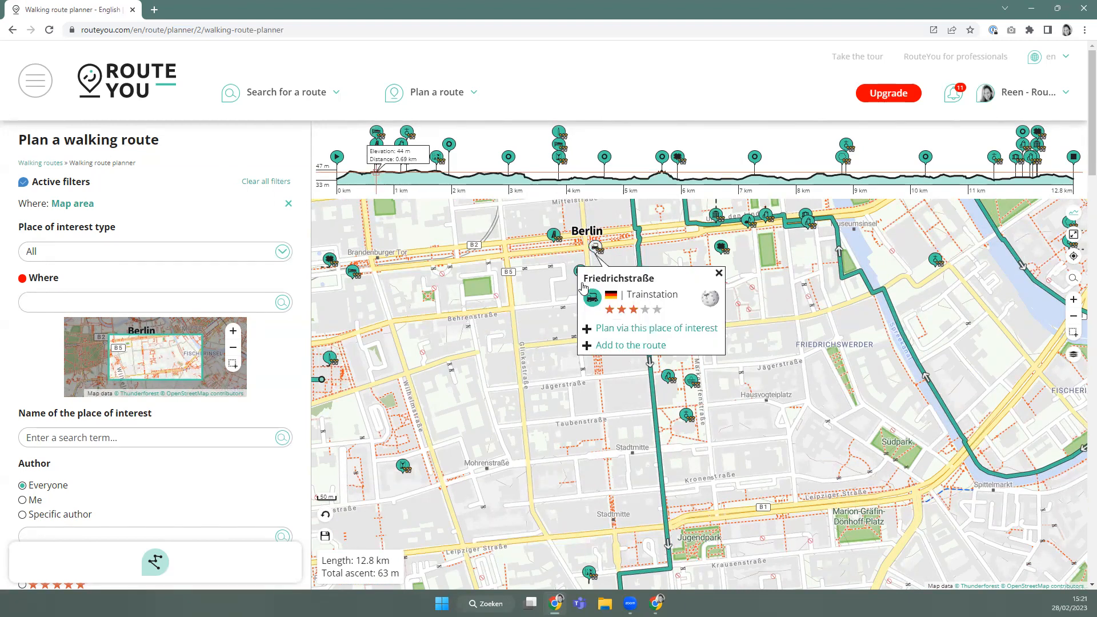
pyautogui.click(630, 345)
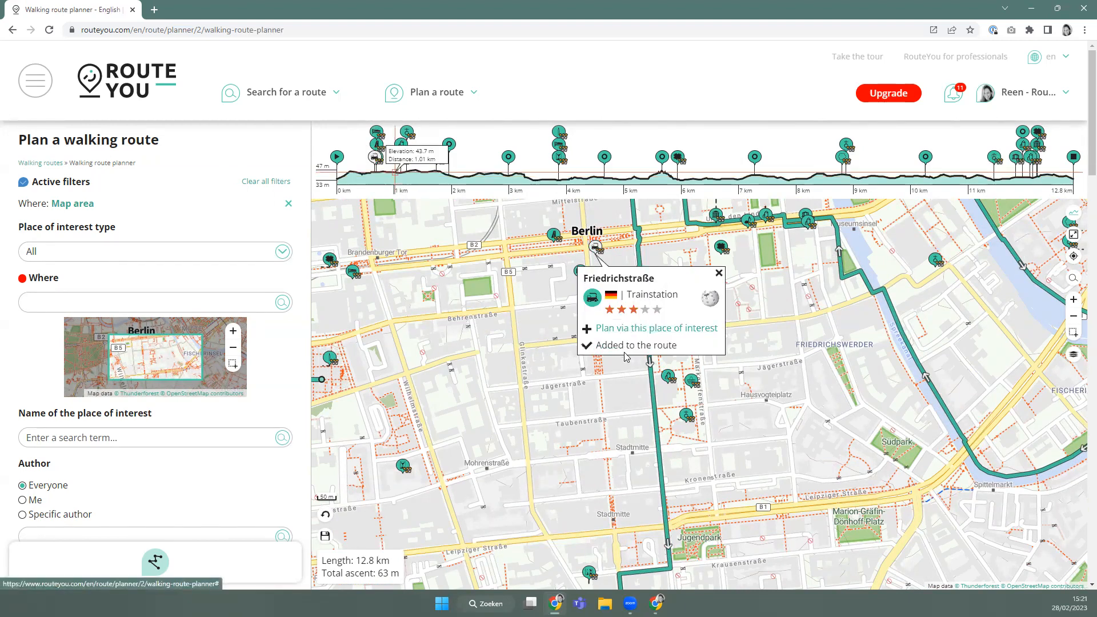
pyautogui.click(686, 416)
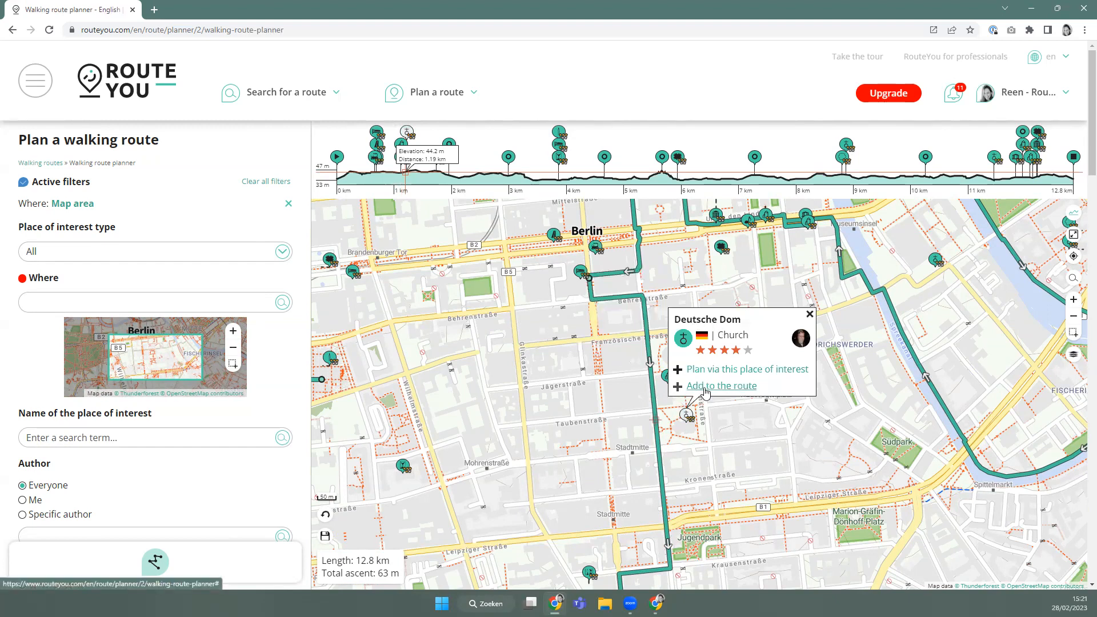
pyautogui.click(705, 388)
# Add the white crosses monument and the Alte Komische Oper Berlin to the route.
pyautogui.moveTo(456, 298); pyautogui.dragTo(647, 582)
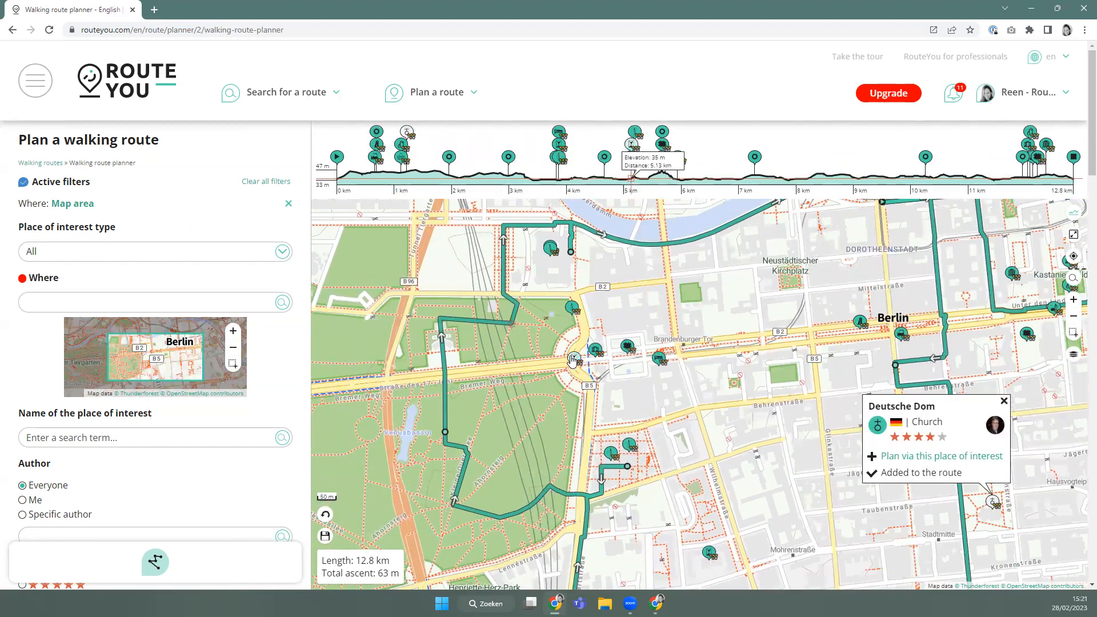
pyautogui.click(572, 308)
pyautogui.click(606, 405)
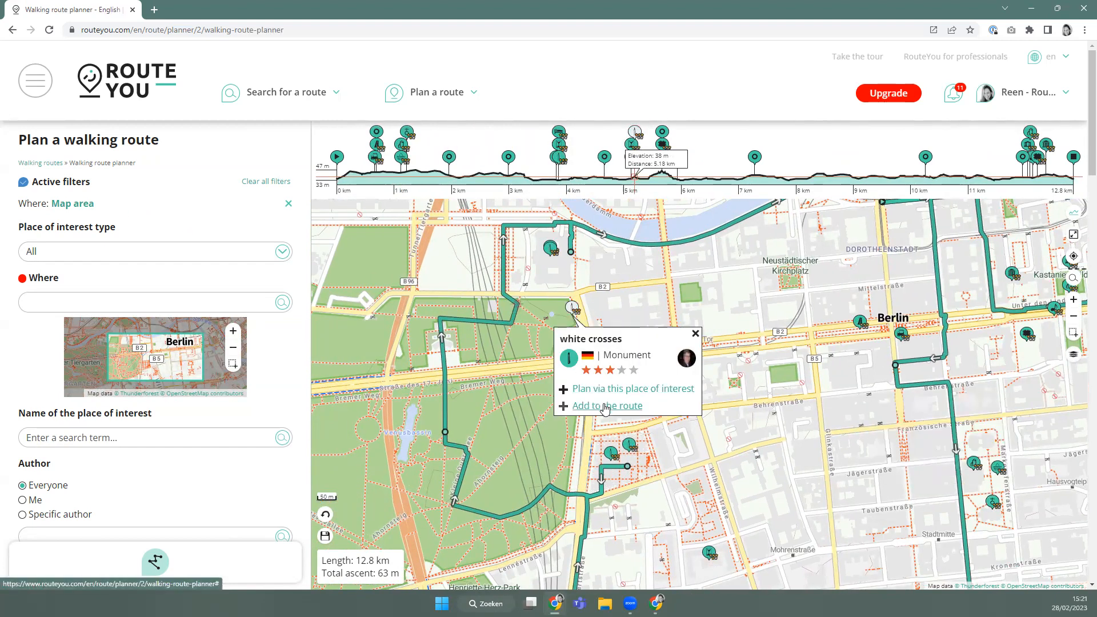
pyautogui.click(696, 334)
pyautogui.moveTo(688, 343); pyautogui.dragTo(638, 430)
pyautogui.scroll(1, 672, 400)
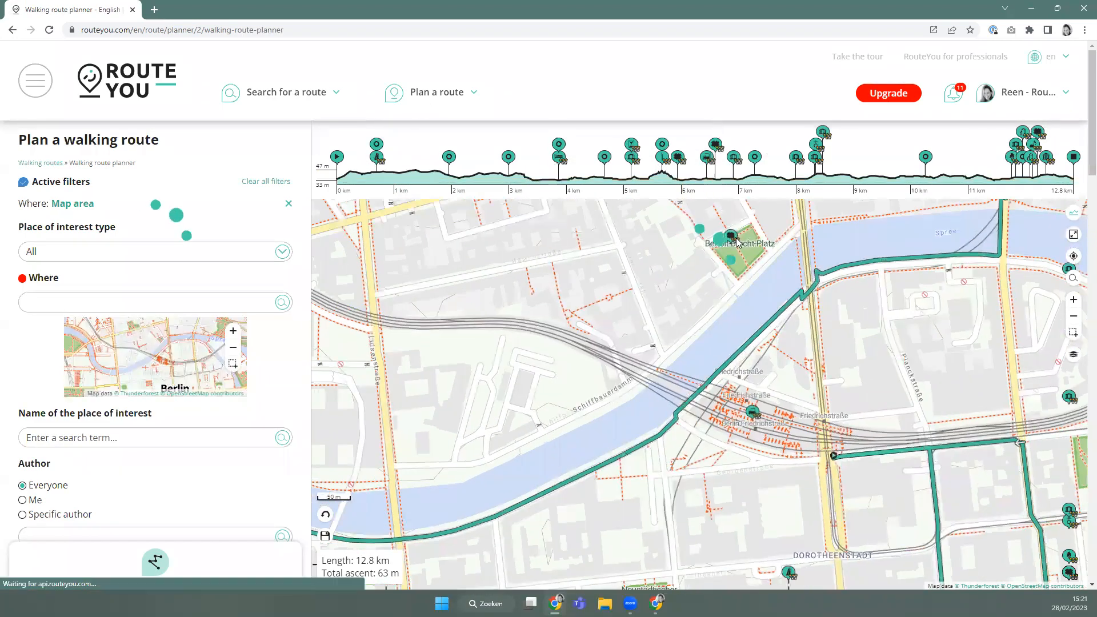
pyautogui.moveTo(821, 337); pyautogui.dragTo(760, 357)
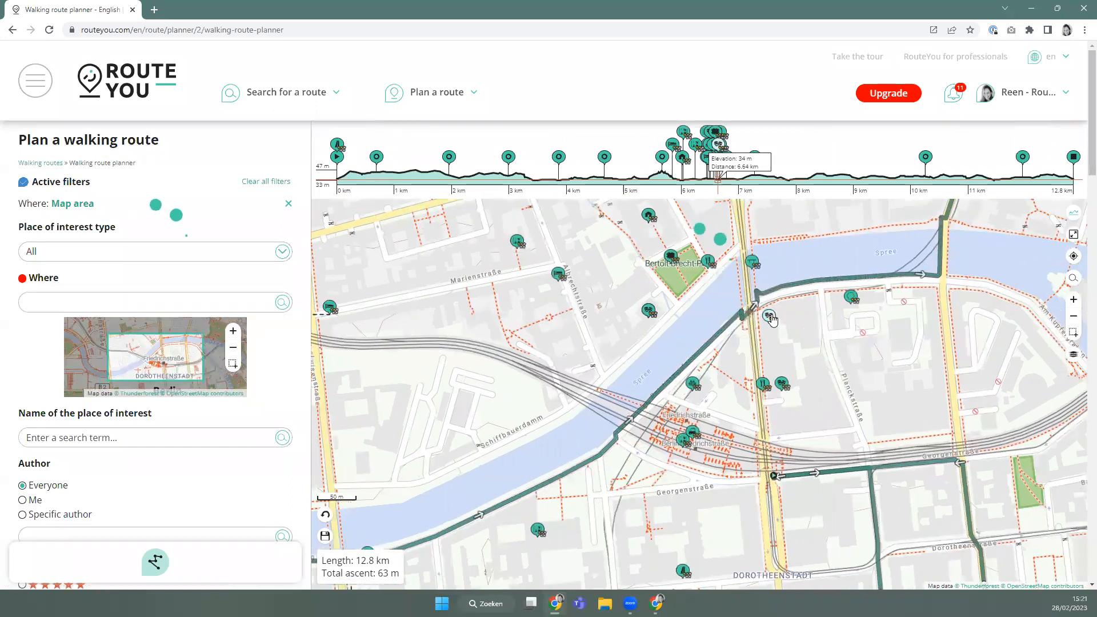
pyautogui.click(771, 318)
pyautogui.click(708, 414)
pyautogui.moveTo(833, 318); pyautogui.dragTo(537, 310)
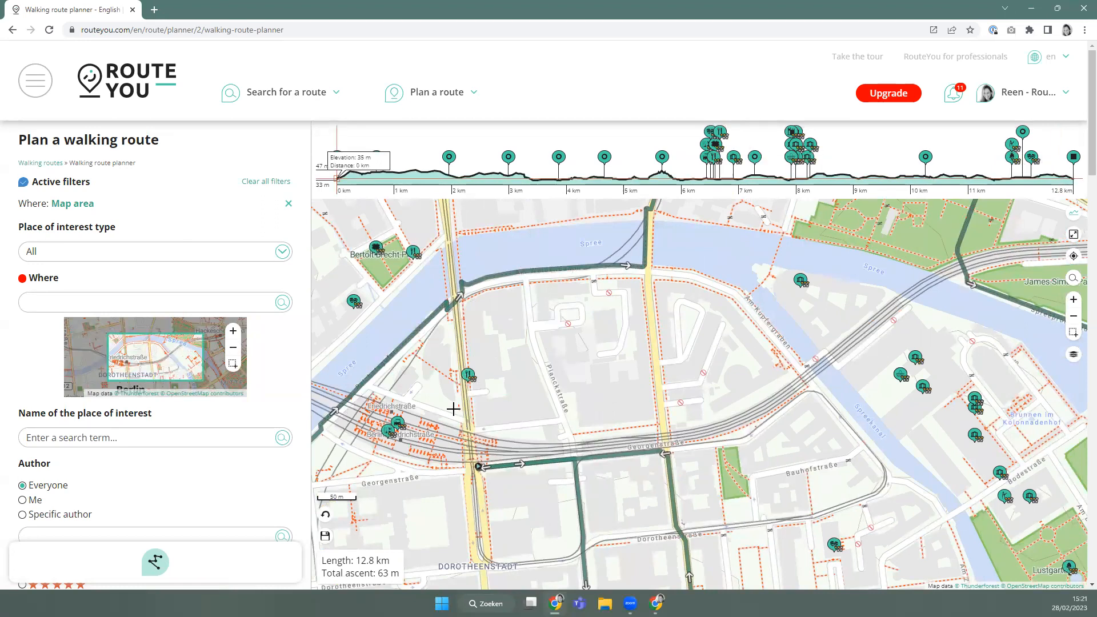
pyautogui.scroll(-1, 409, 424)
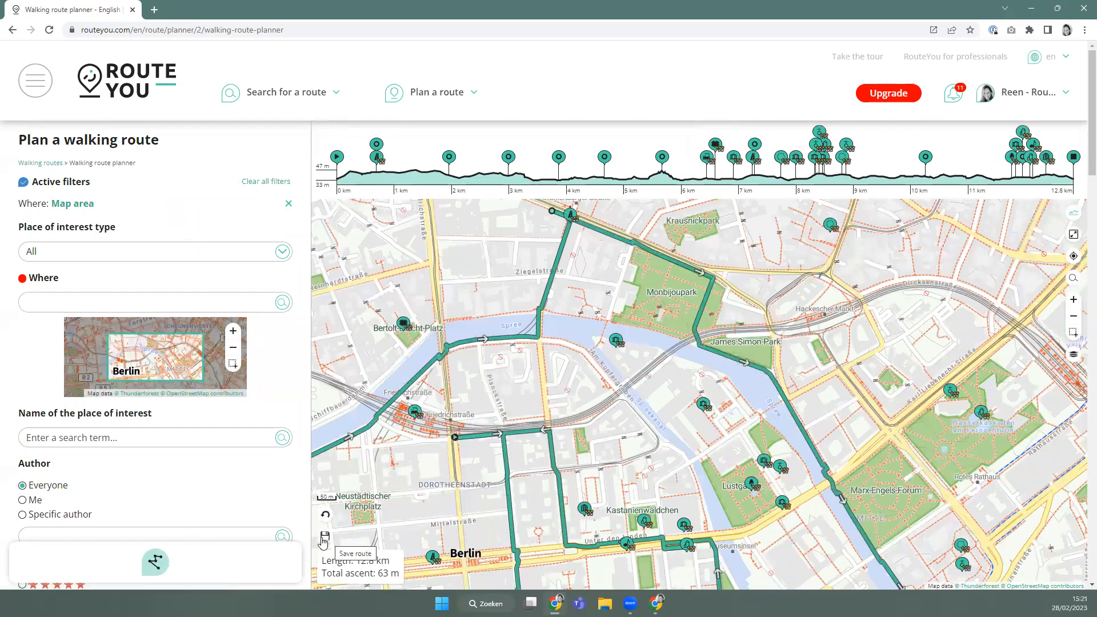
# Rename the route from 'Berlin' to 'my walking route through Berlin' and save it publicly.
pyautogui.click(155, 563)
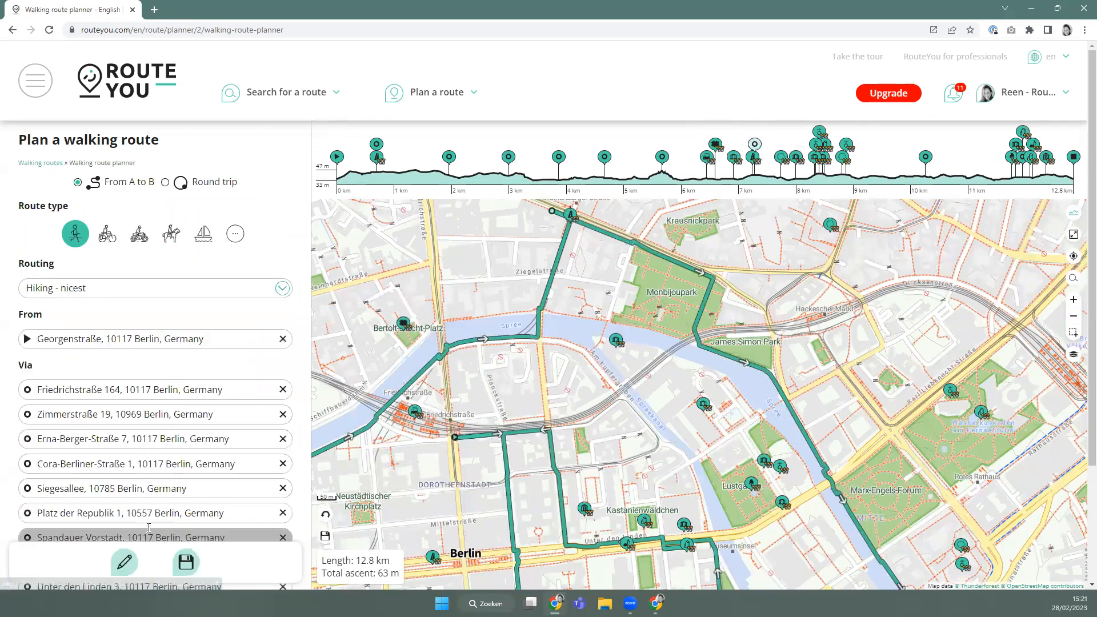
pyautogui.click(186, 564)
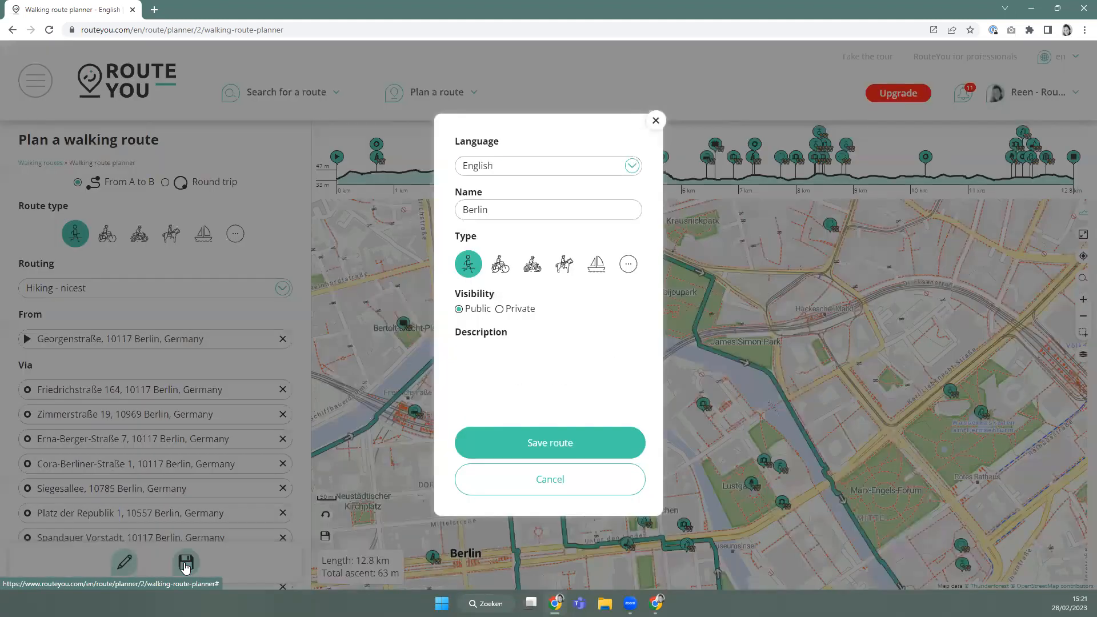
pyautogui.moveTo(506, 178); pyautogui.dragTo(314, 176)
pyautogui.write('my')
pyautogui.press('BackSpace')
pyautogui.press('BackSpace')
pyautogui.write('my wl')
pyautogui.press('BackSpace')
pyautogui.write('alking route through')
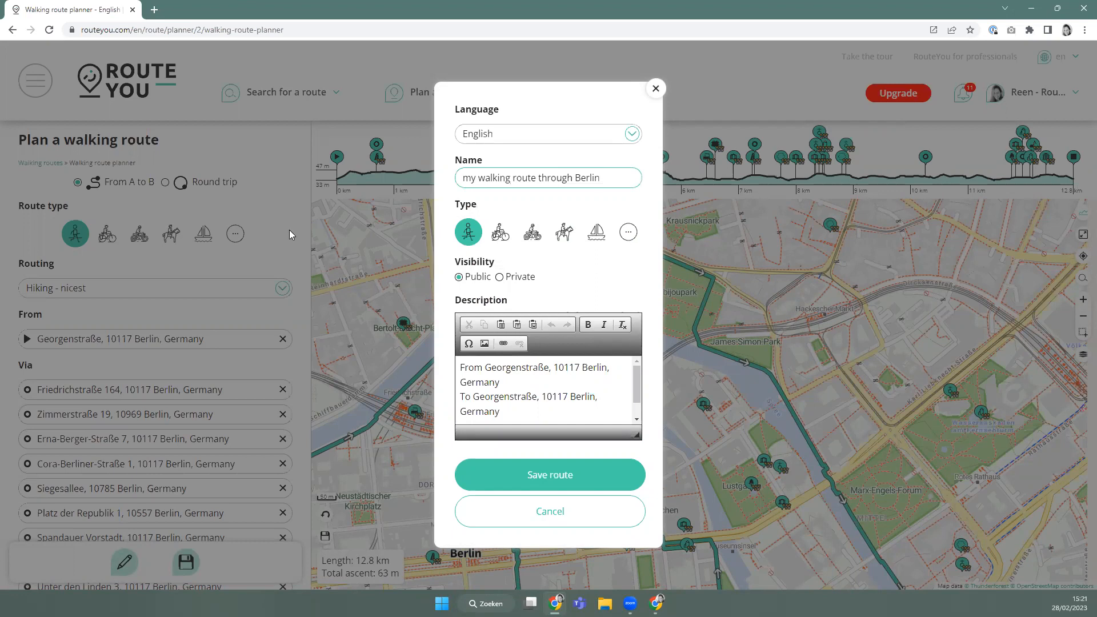
pyautogui.click(554, 388)
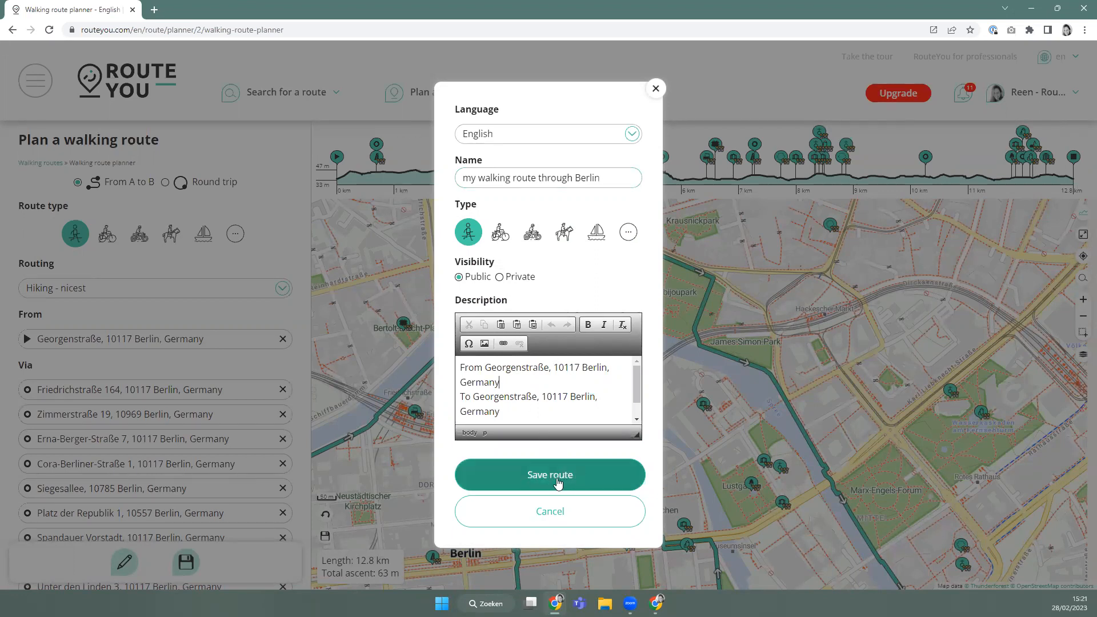
pyautogui.click(558, 478)
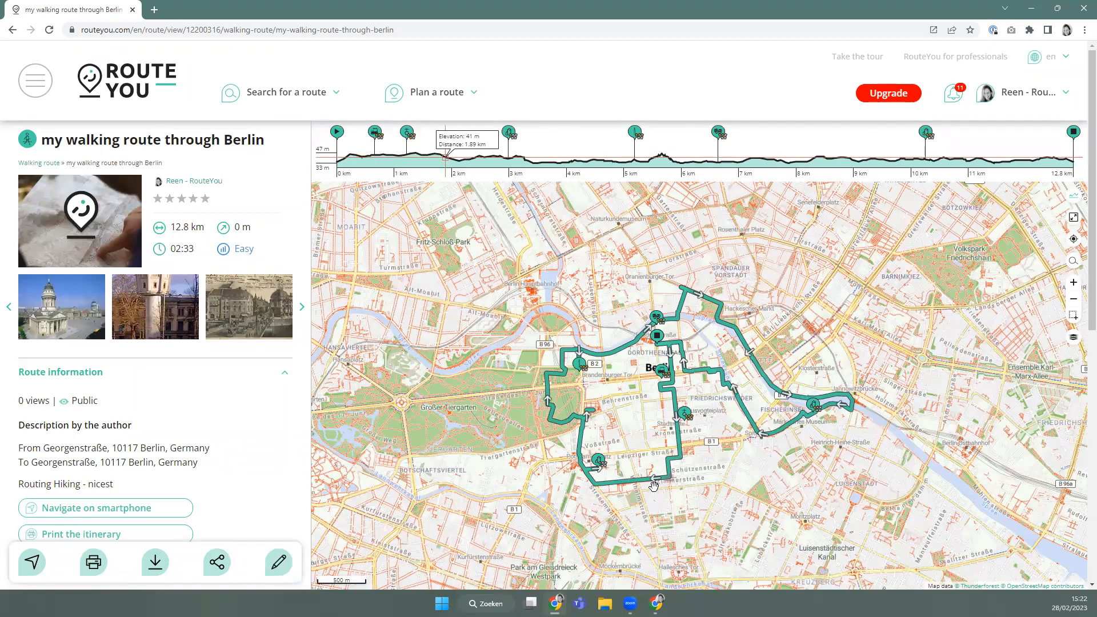
# Glance at the Watch Tower details, then expand the saved route's Places of interest list.
pyautogui.scroll(1, 673, 483)
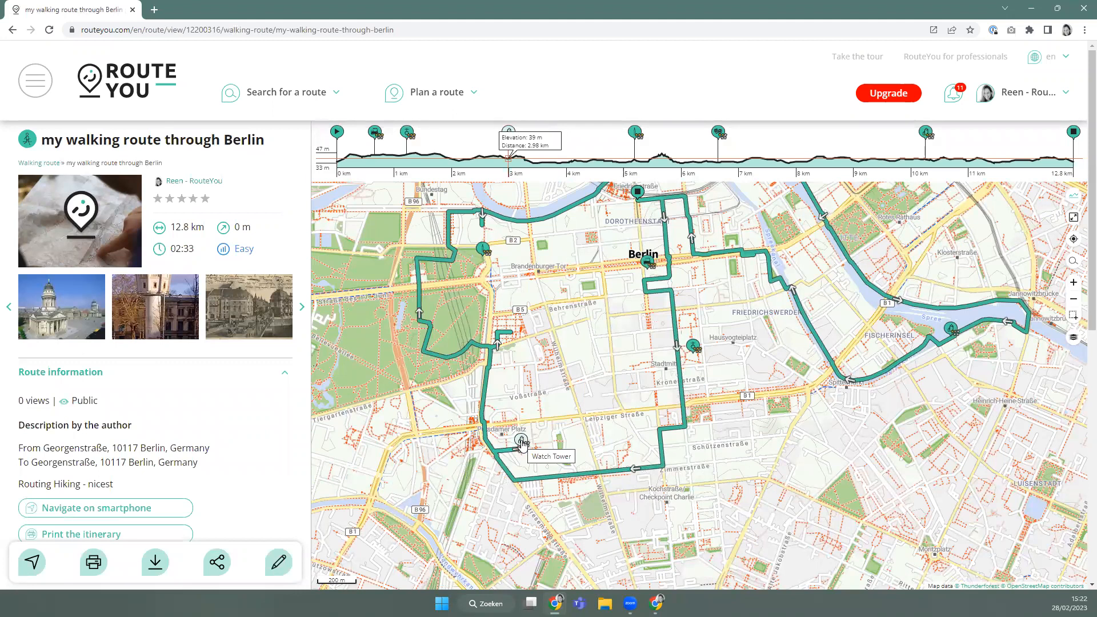
pyautogui.click(522, 444)
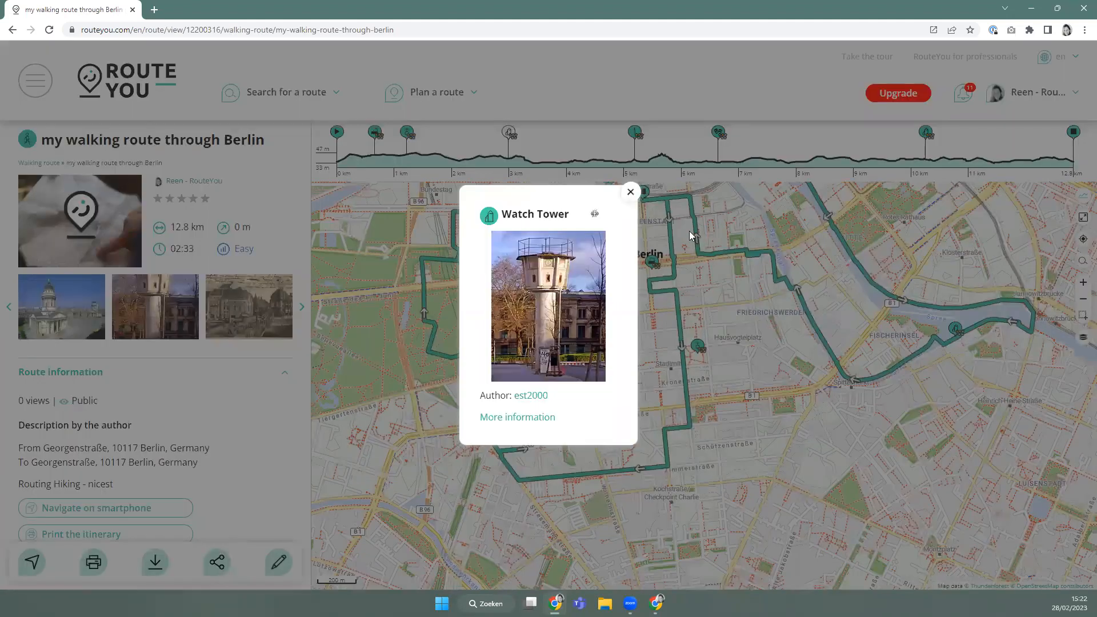
pyautogui.click(631, 192)
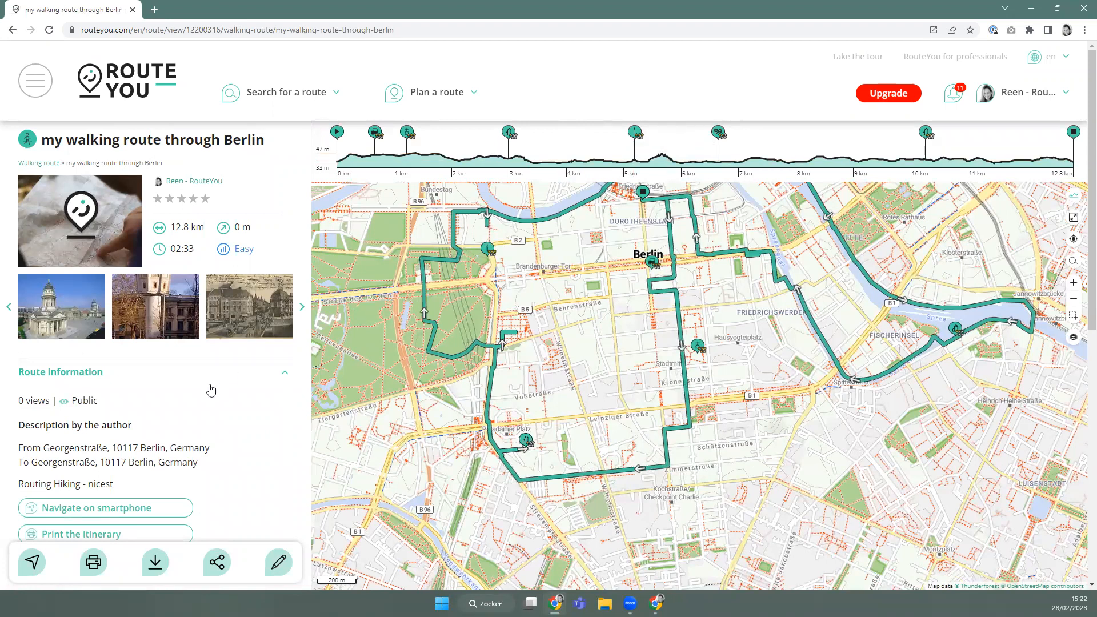
pyautogui.scroll(-5, 206, 394)
pyautogui.click(78, 465)
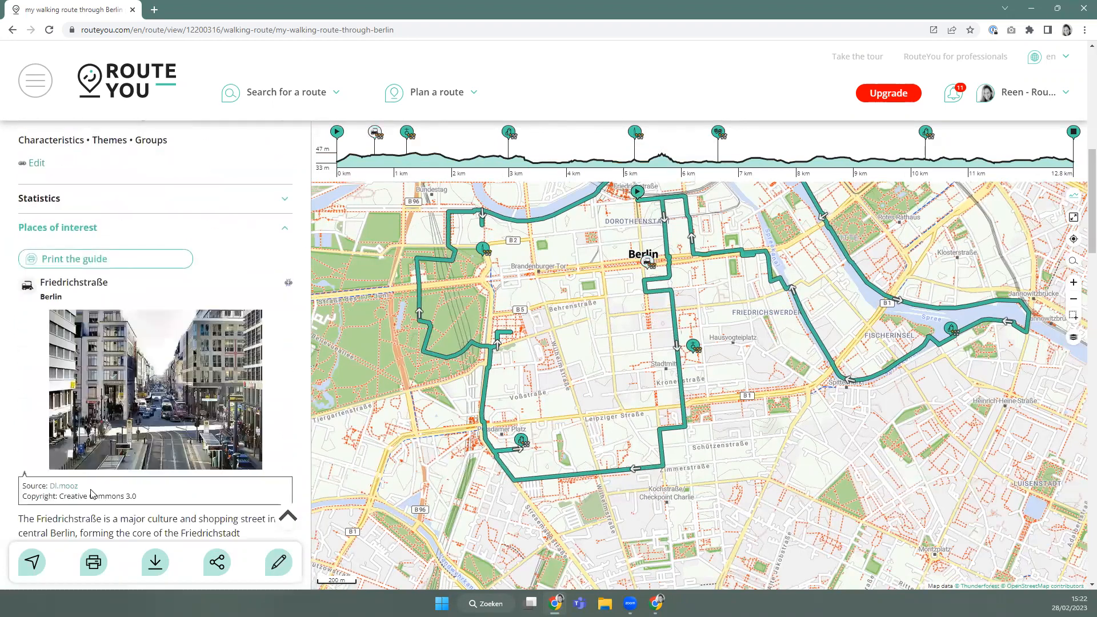
pyautogui.scroll(-5, 95, 466)
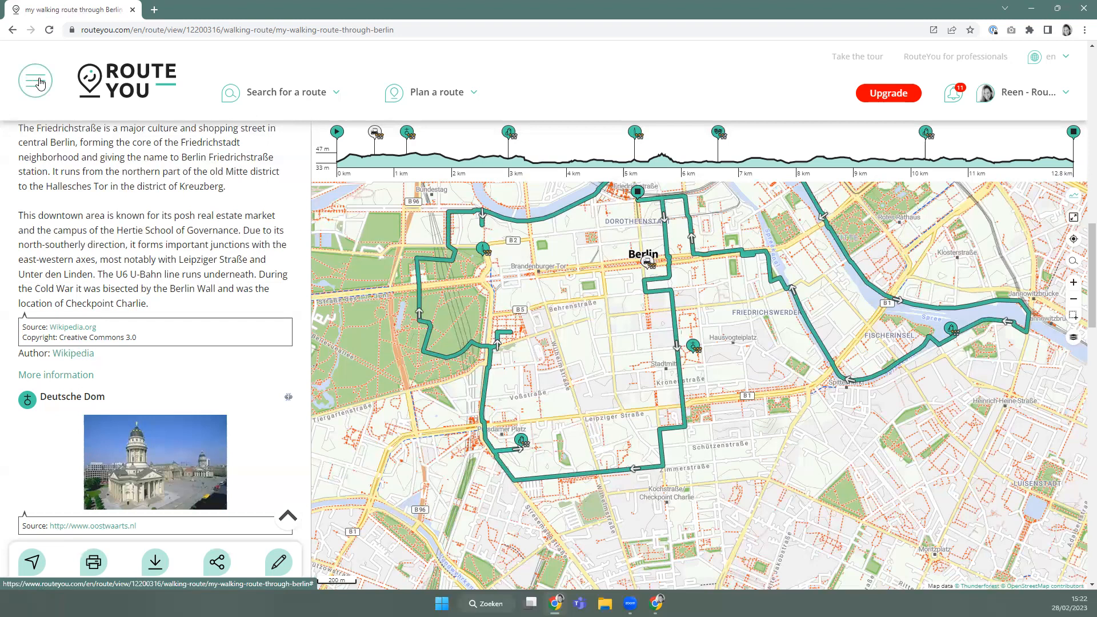
# Start a new place of interest named 'B&B Track Trace' from the site menu.
pyautogui.click(40, 84)
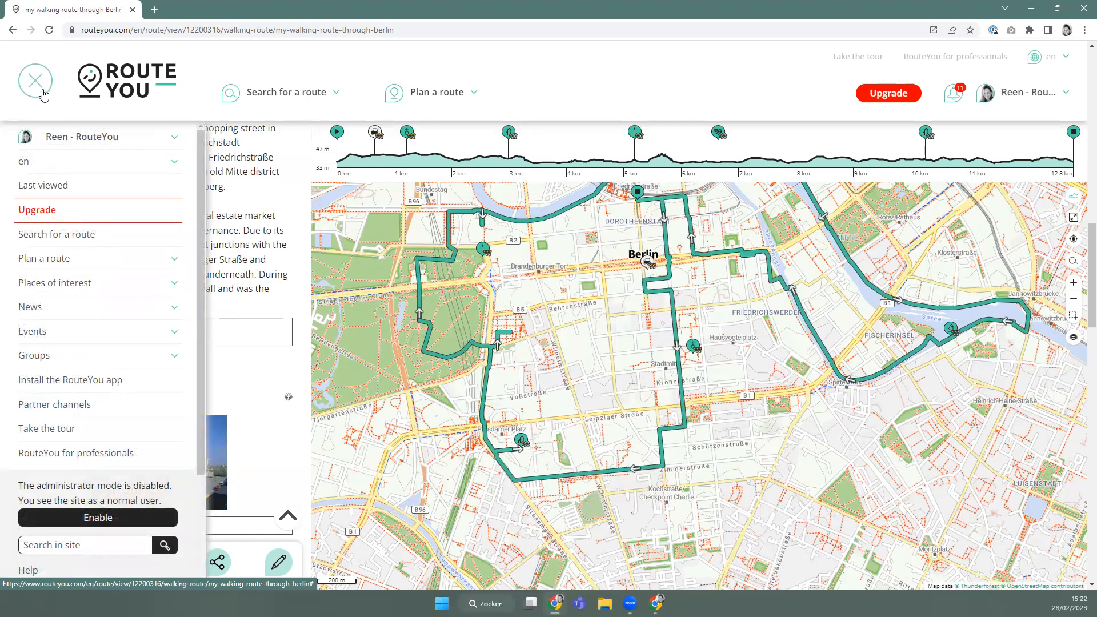
pyautogui.click(54, 285)
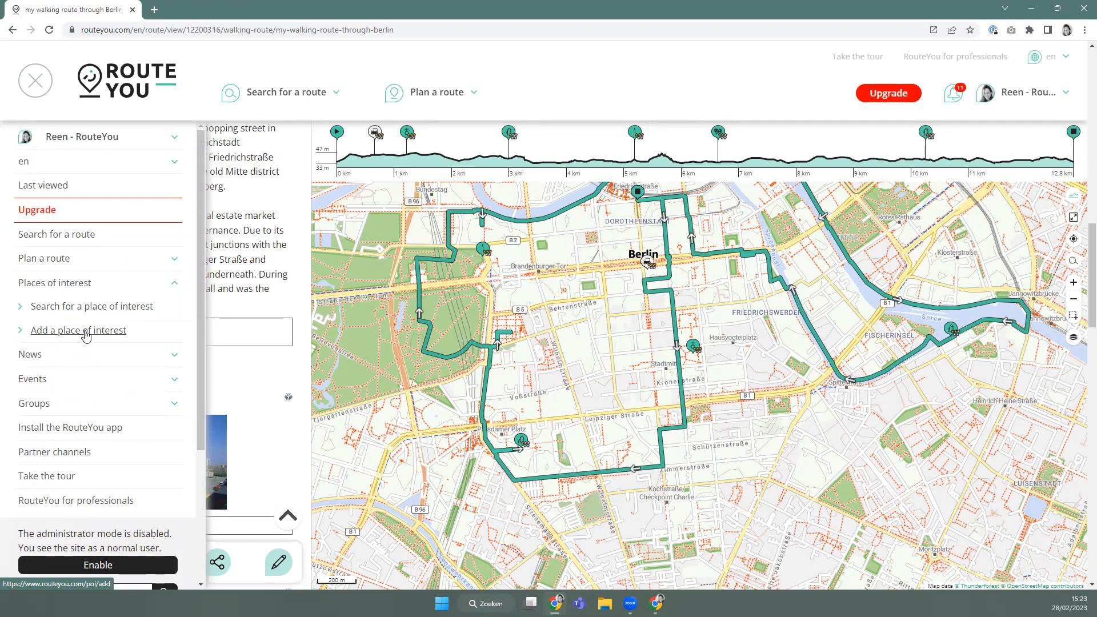
pyautogui.click(86, 336)
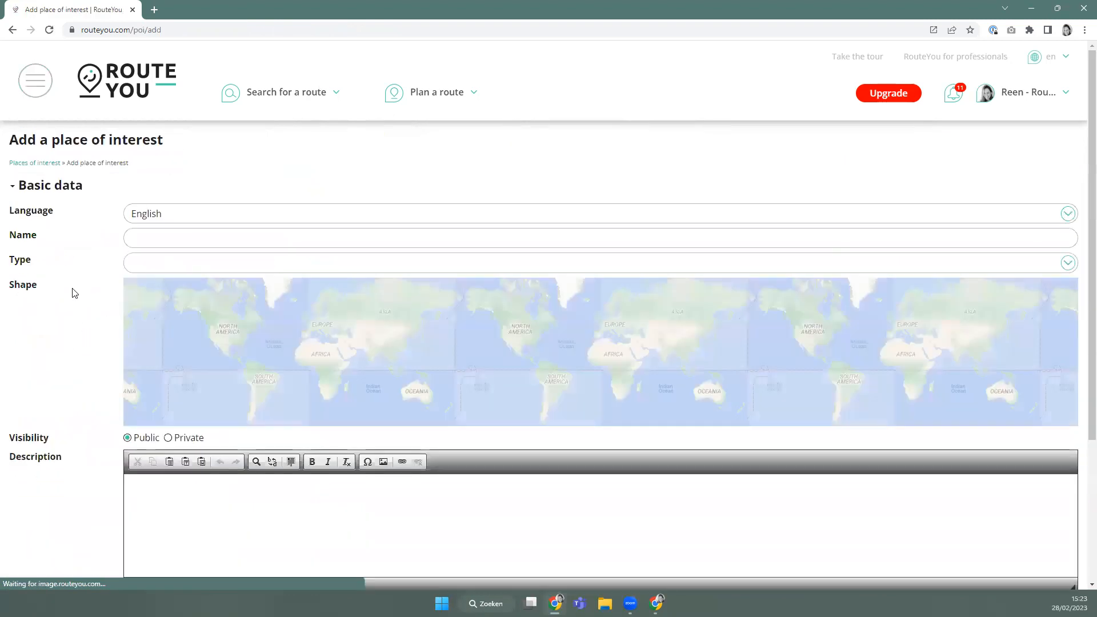
pyautogui.click(144, 239)
pyautogui.write('B&B Track Trace')
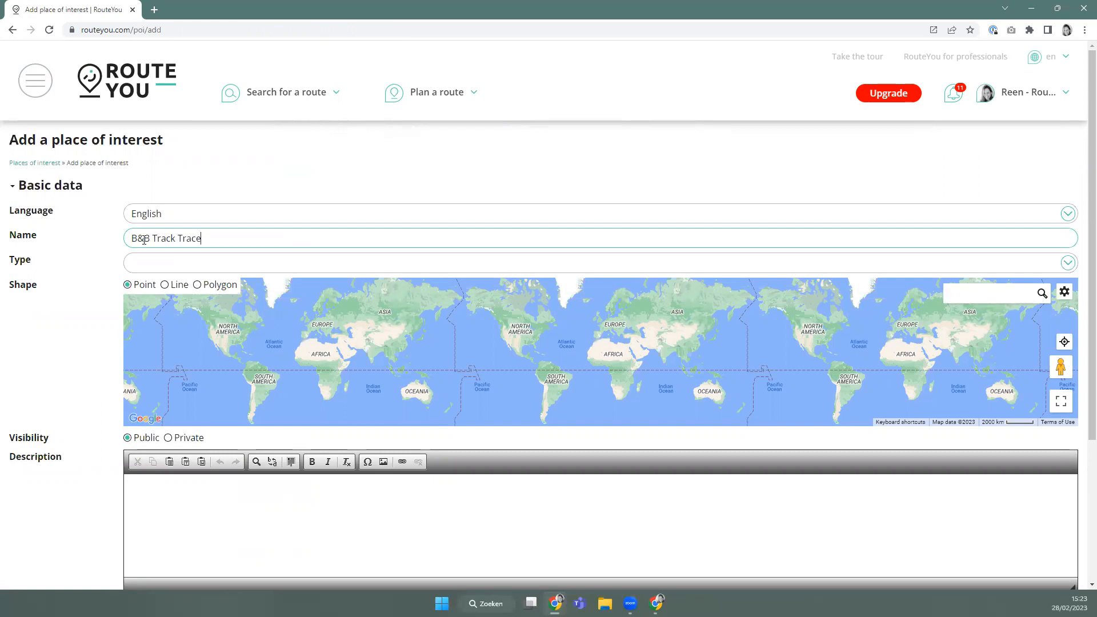
# Set the place type to B&B and expand the address details section.
pyautogui.click(160, 264)
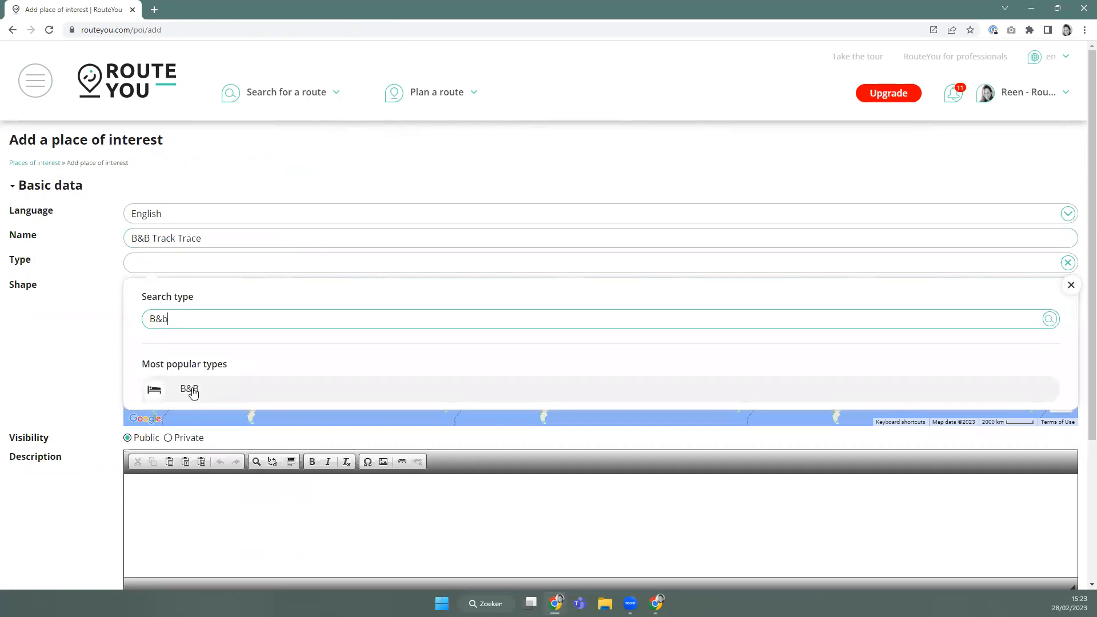
pyautogui.click(193, 393)
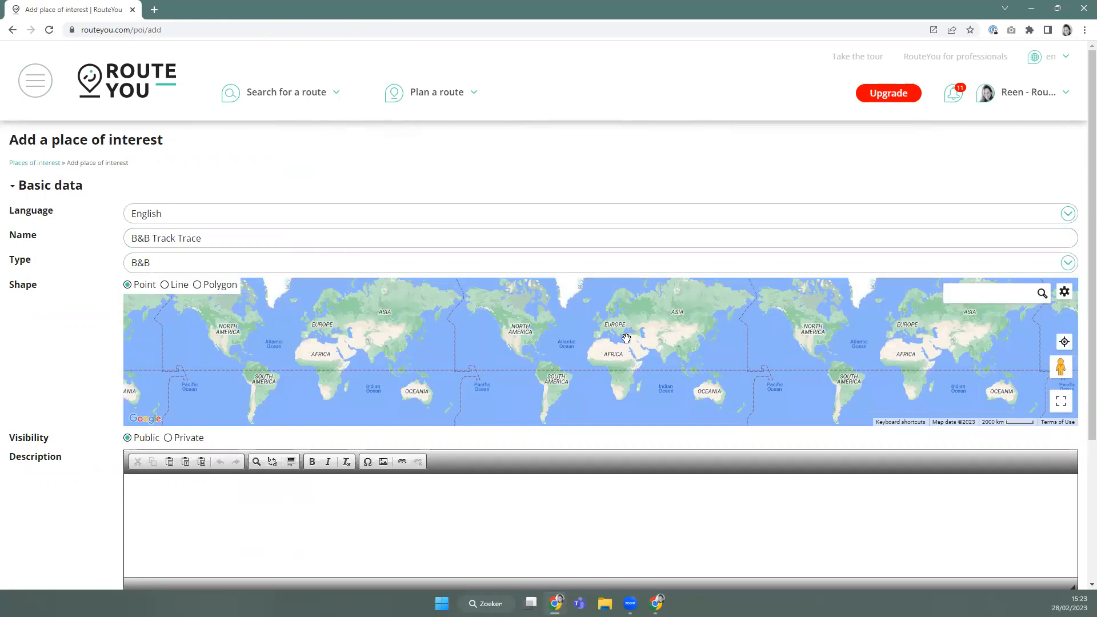
pyautogui.scroll(2, 629, 337)
pyautogui.keyDown('ctrl'); pyautogui.scroll(2, 638, 339); pyautogui.keyUp('ctrl')
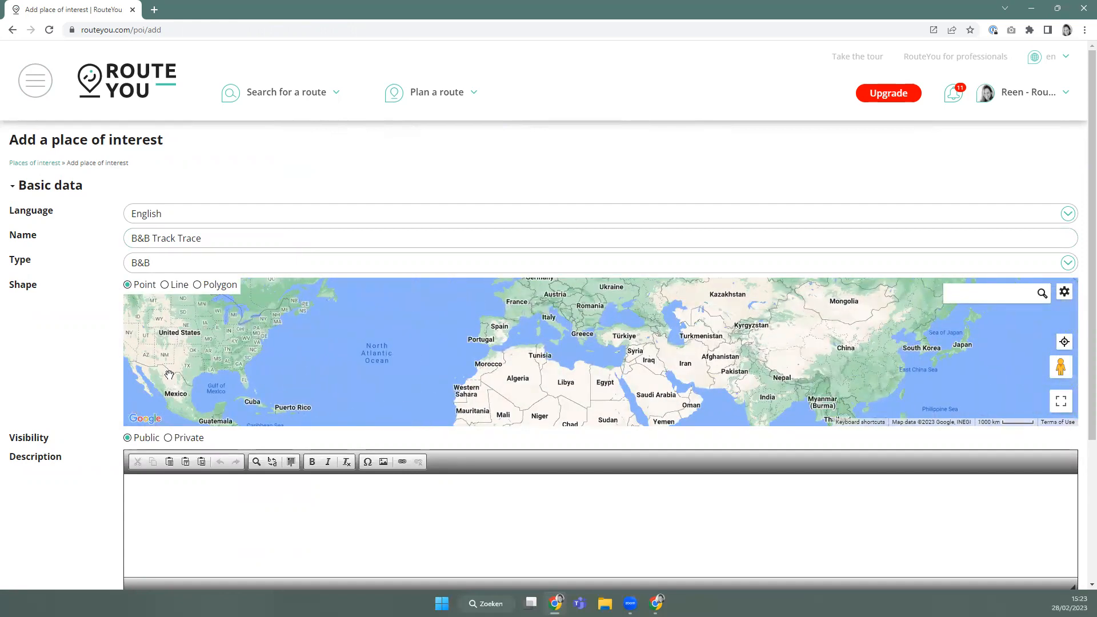
pyautogui.scroll(-3, 236, 564)
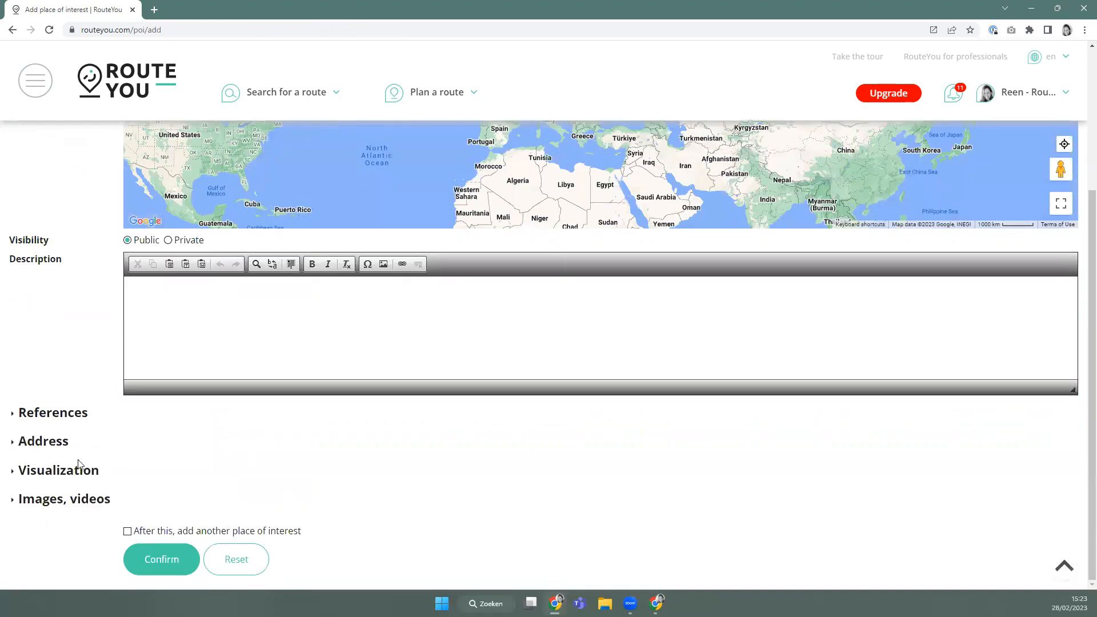
pyautogui.click(37, 442)
pyautogui.scroll(-2, 154, 460)
# Type the street into the address and set the country to Austria.
pyautogui.click(160, 358)
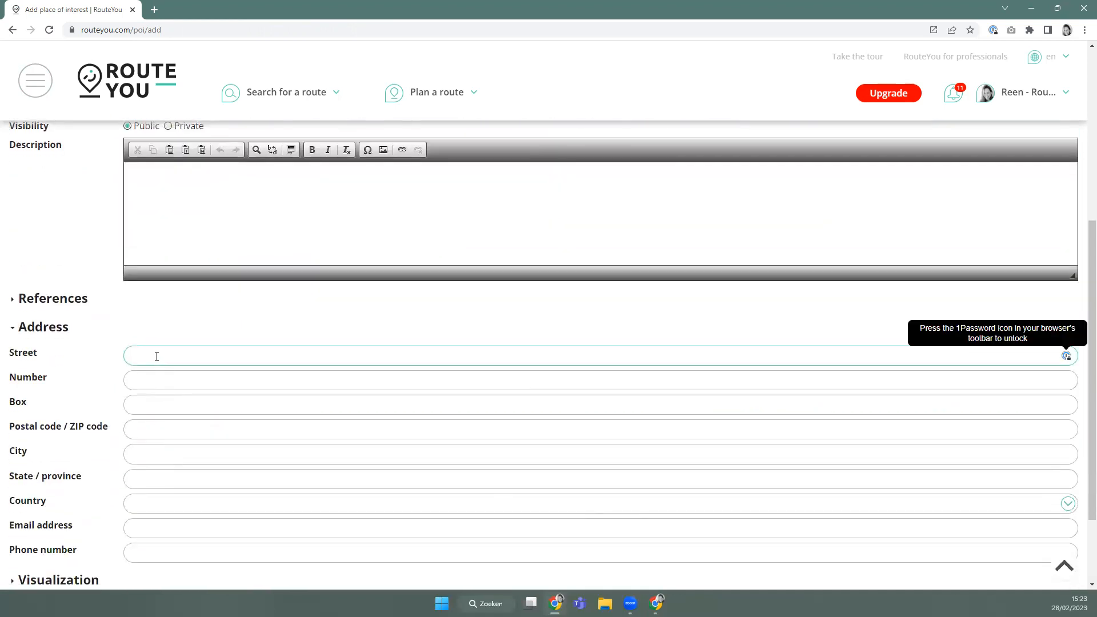
pyautogui.write('My')
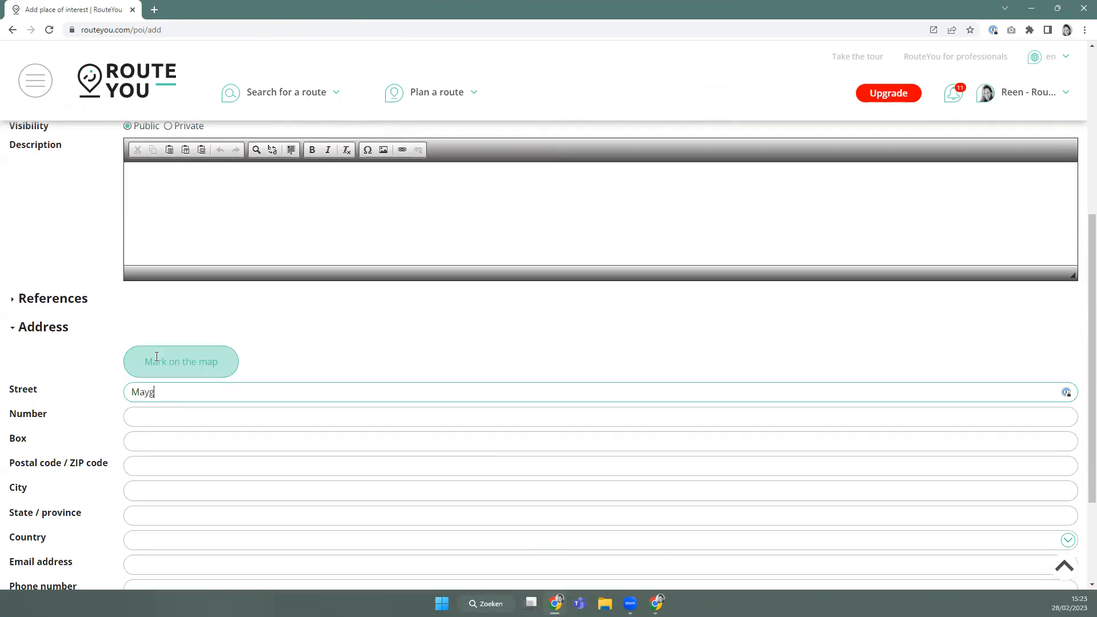
pyautogui.press('Tab')
pyautogui.press('Tab')
pyautogui.press('Tab')
pyautogui.press('Tab')
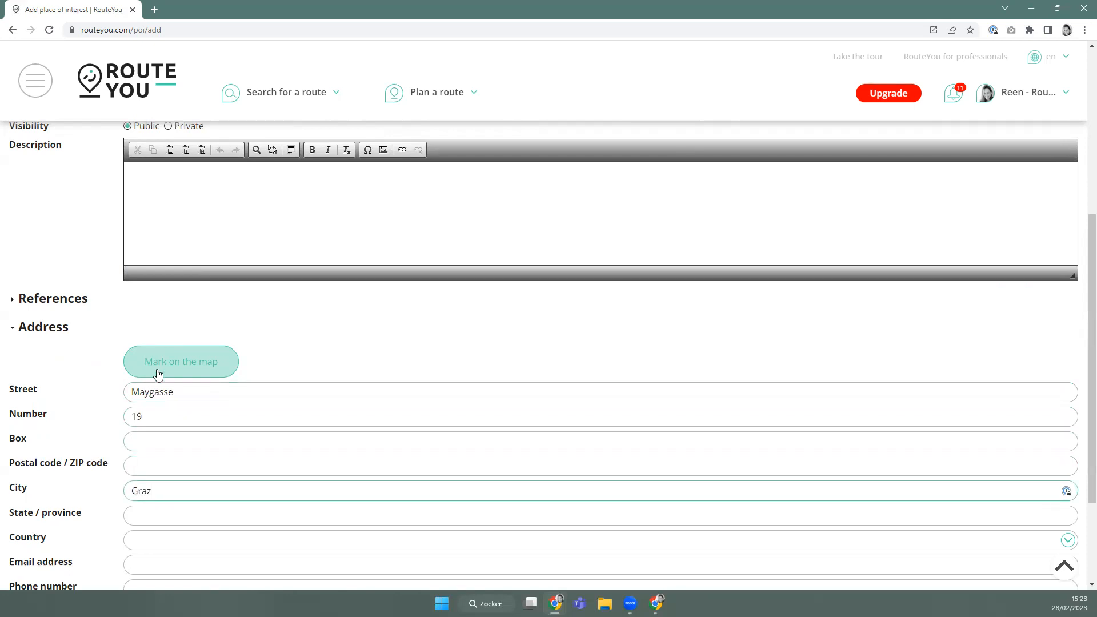
pyautogui.scroll(-1, 166, 434)
pyautogui.click(171, 486)
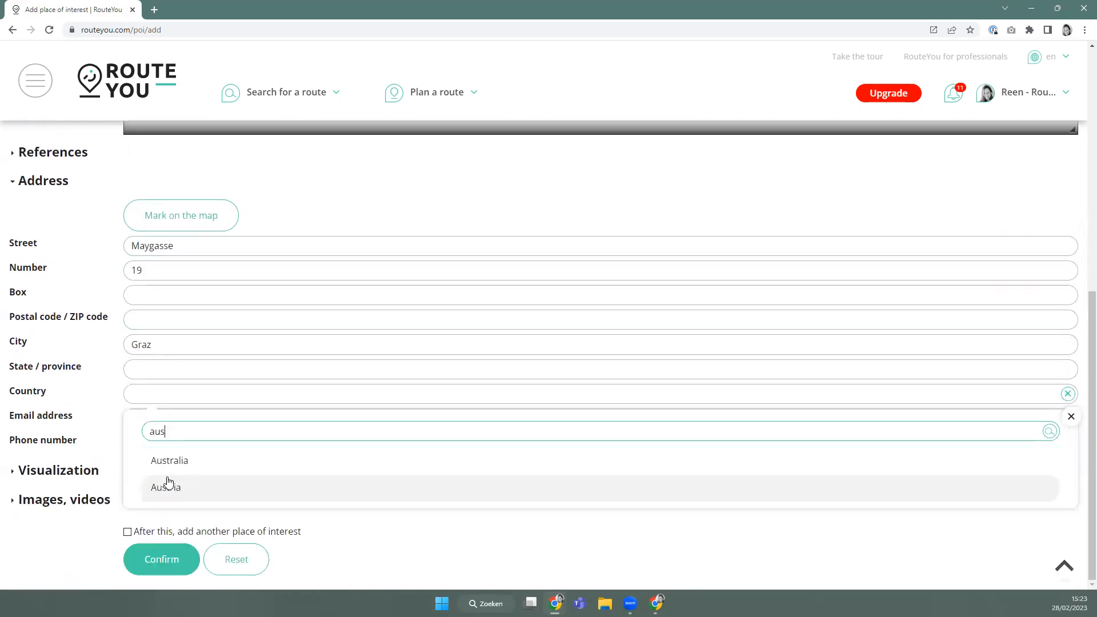
pyautogui.click(177, 487)
pyautogui.scroll(1, 128, 426)
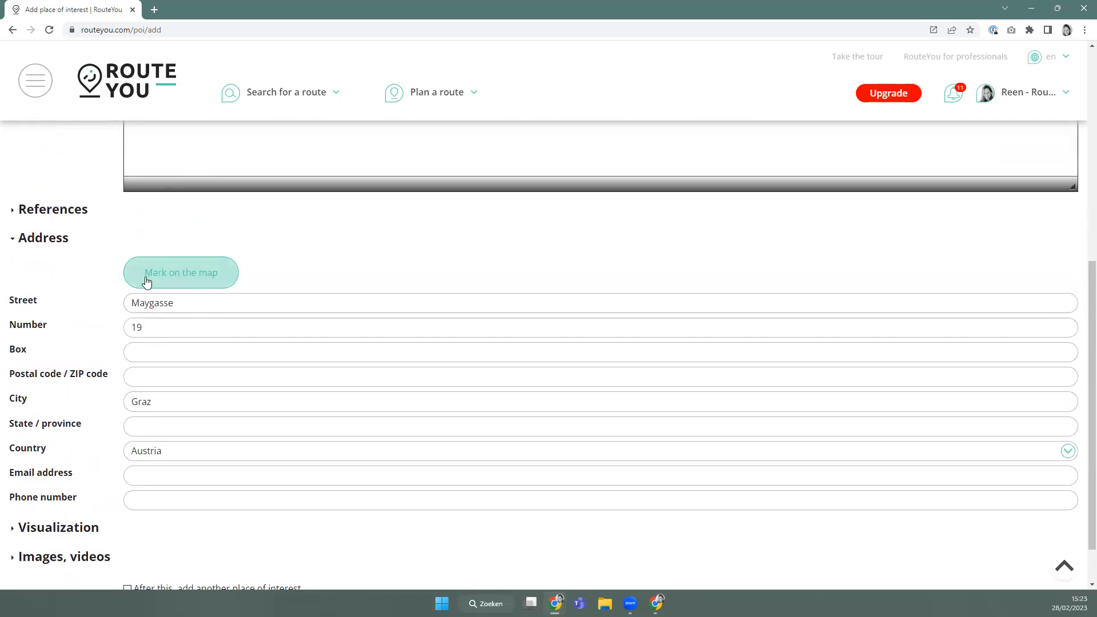
pyautogui.click(194, 282)
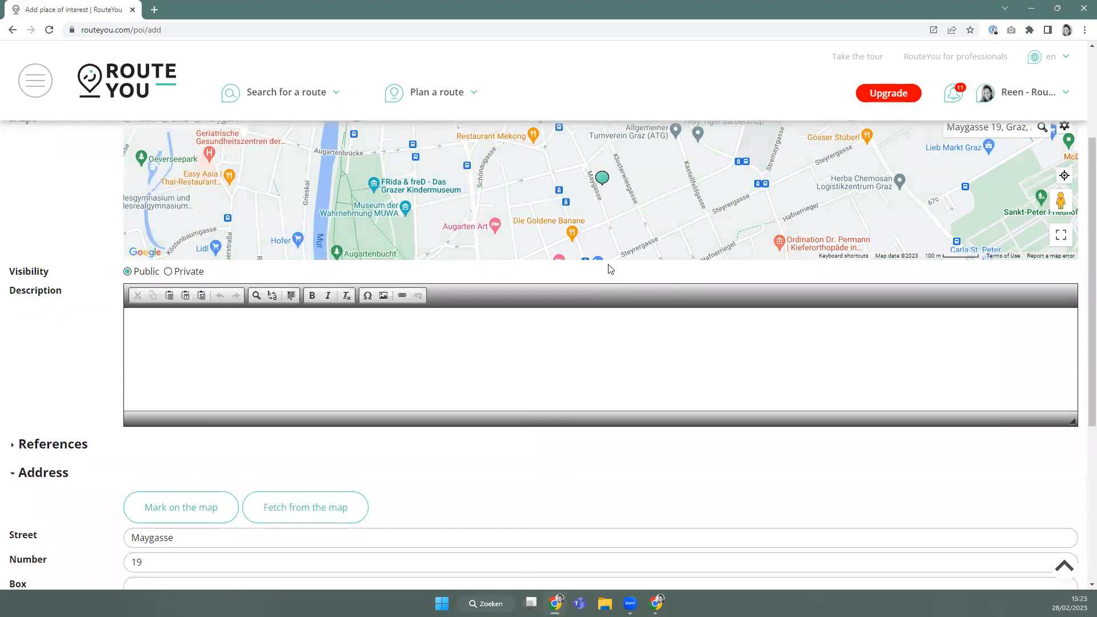
pyautogui.moveTo(606, 274); pyautogui.dragTo(564, 371)
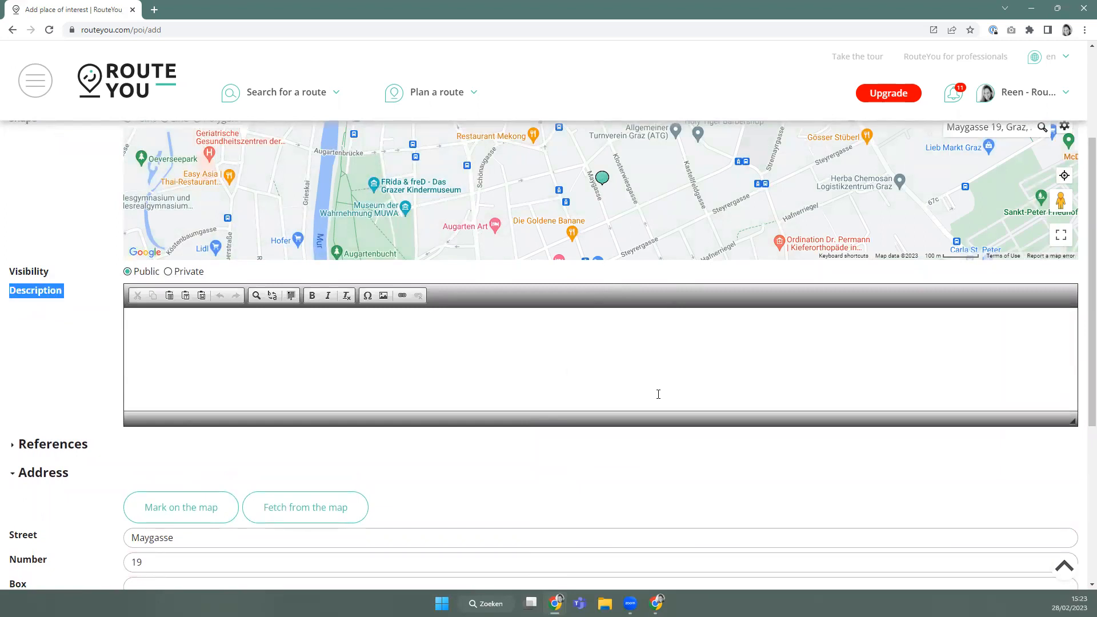
pyautogui.scroll(3, 659, 394)
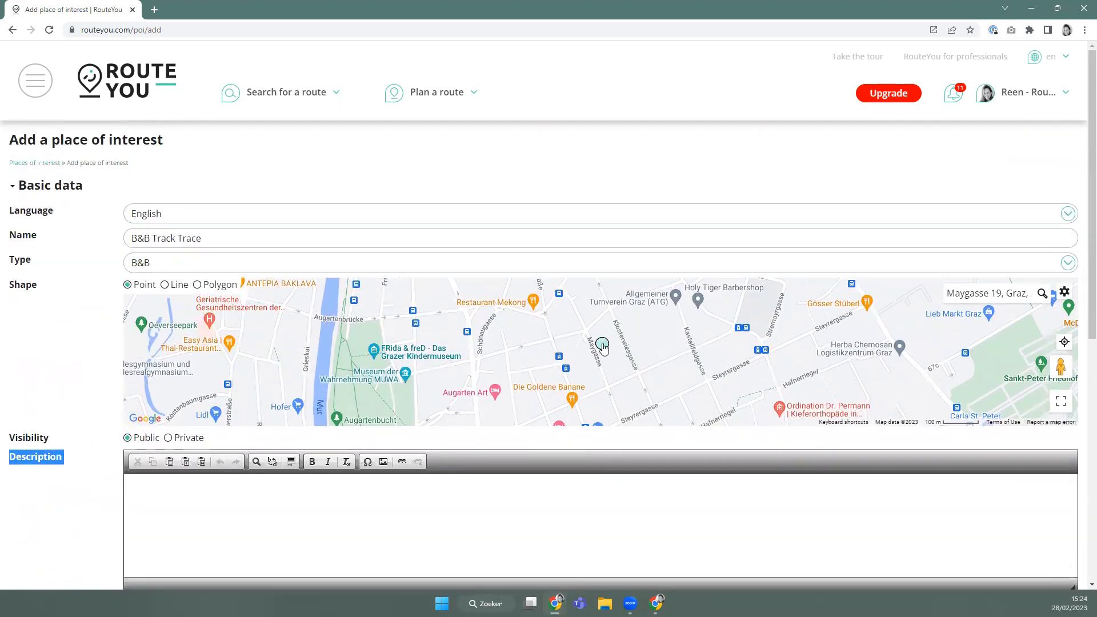
pyautogui.scroll(-1, 558, 331)
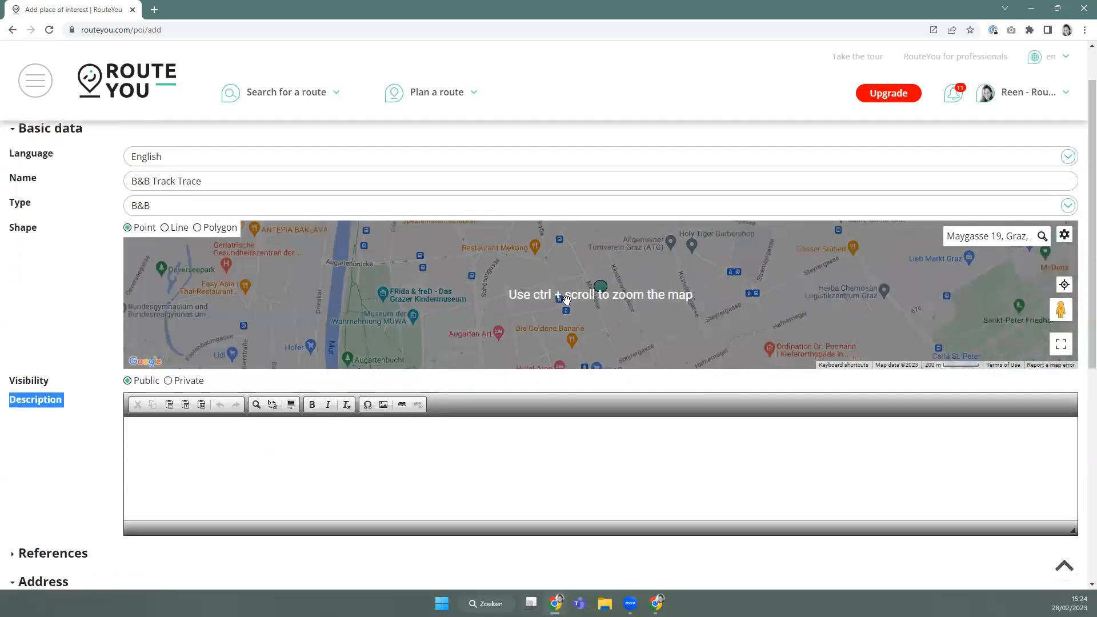
pyautogui.keyDown('ctrl'); pyautogui.scroll(-1, 566, 299); pyautogui.keyUp('ctrl')
pyautogui.moveTo(585, 294)
pyautogui.mouseDown()
pyautogui.moveTo(553, 268)
pyautogui.moveTo(542, 241)
pyautogui.moveTo(553, 244)
pyautogui.mouseUp()
pyautogui.scroll(-2, 97, 454)
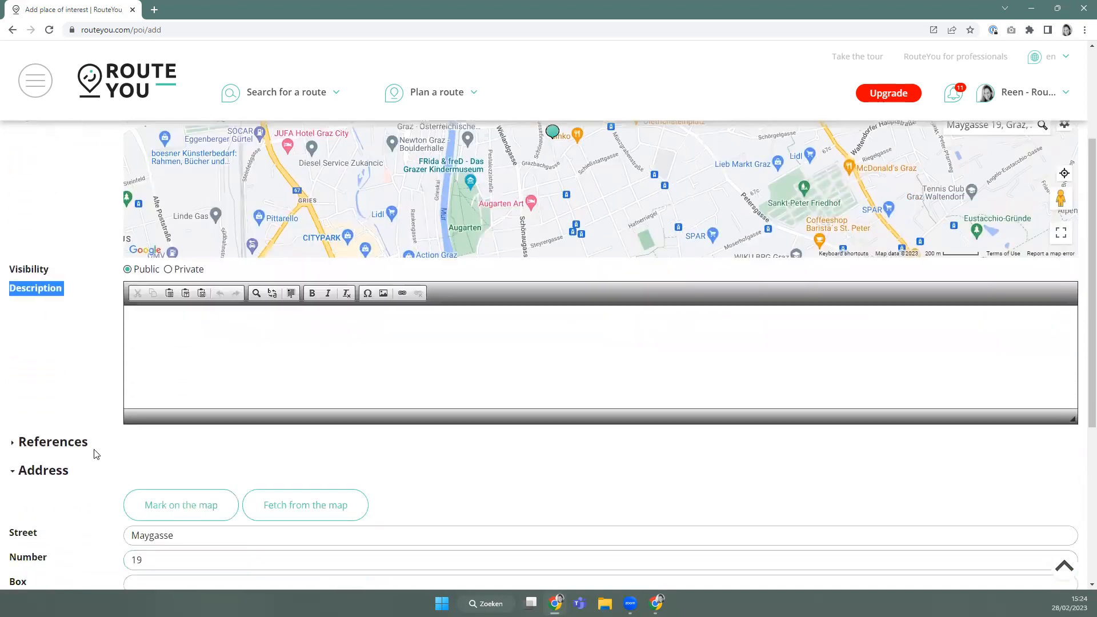
pyautogui.scroll(-3, 96, 454)
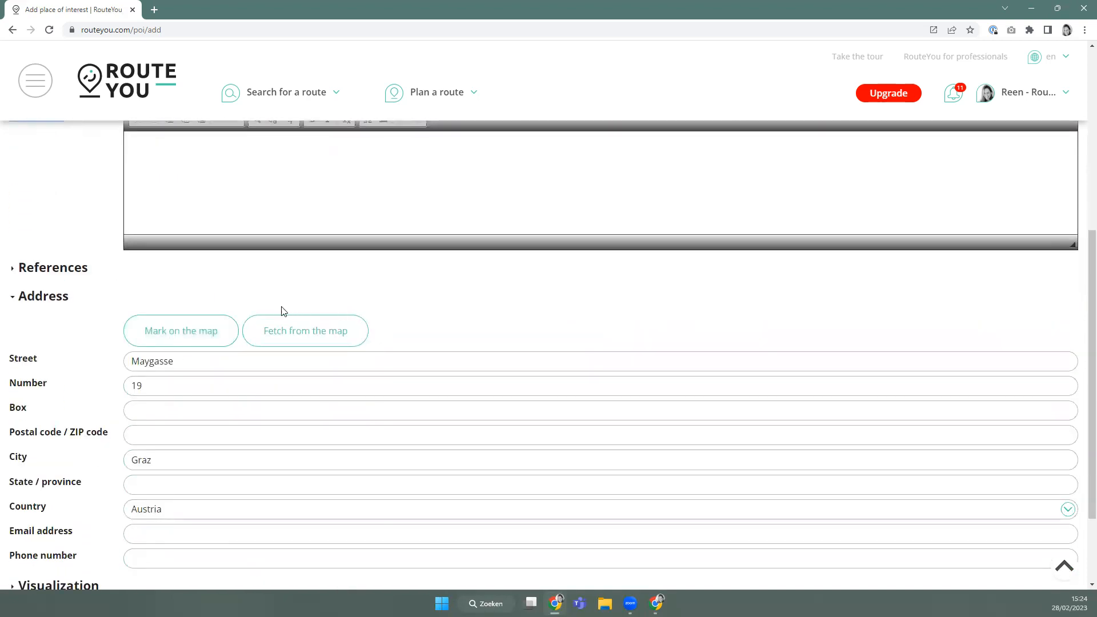
pyautogui.click(302, 337)
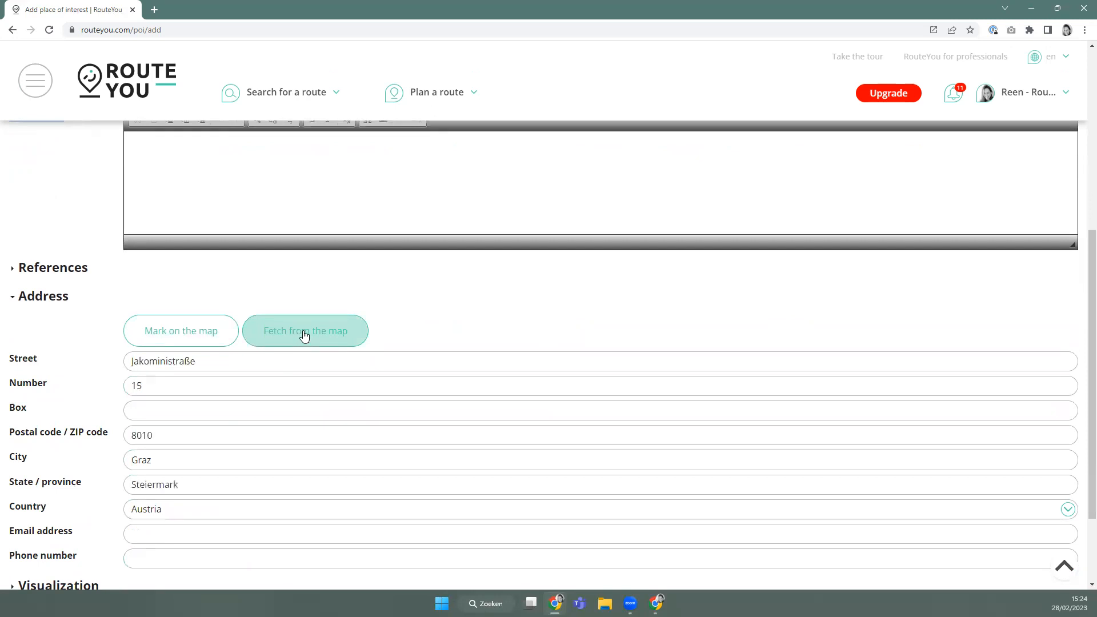
pyautogui.scroll(3, 560, 306)
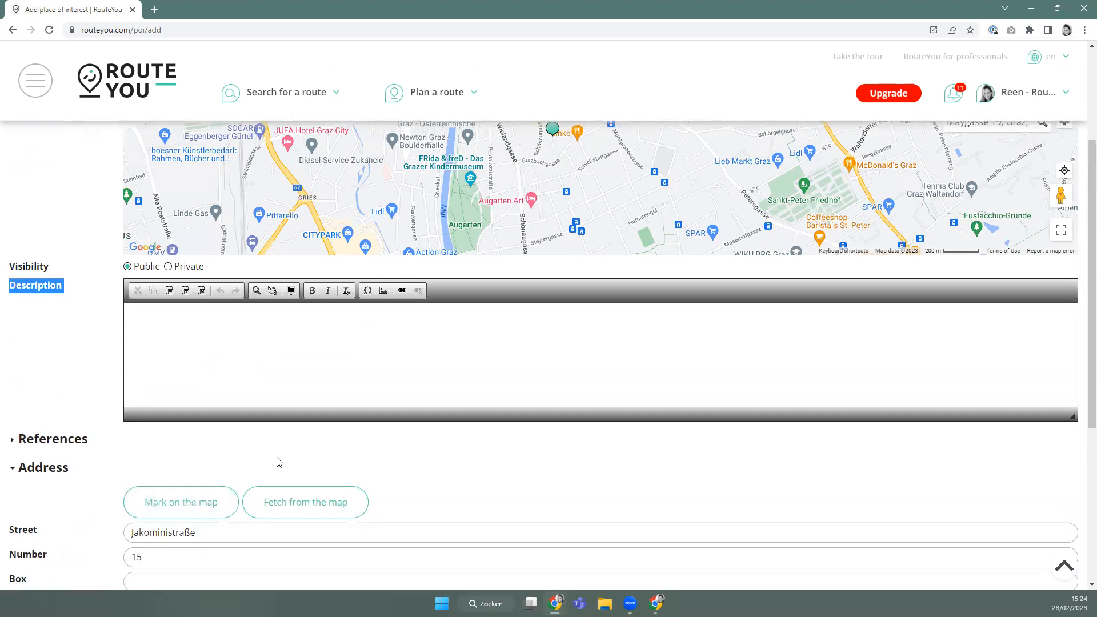
# Begin the description with 'descriptio' and expand the Images, videos section.
pyautogui.click(144, 332)
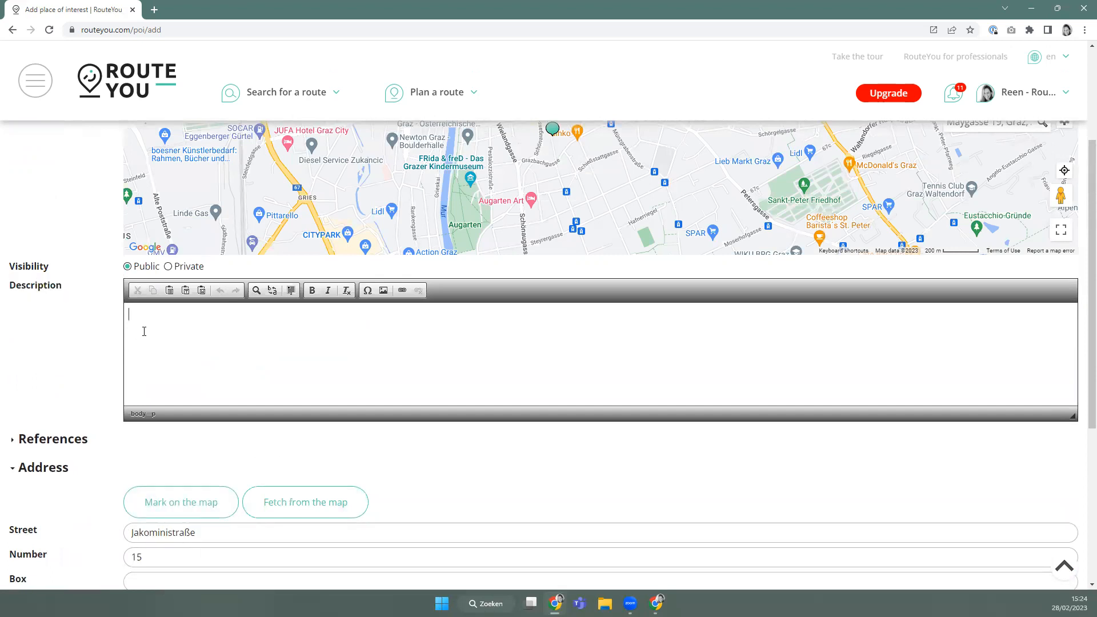
pyautogui.write('descriptio')
pyautogui.scroll(-5, 245, 339)
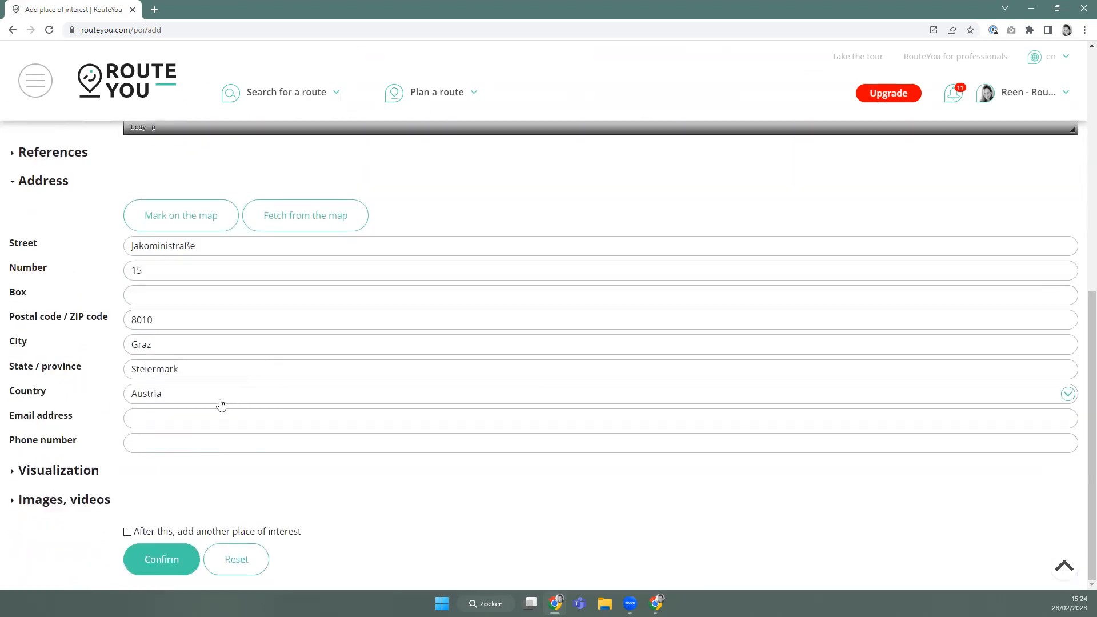
pyautogui.scroll(1, 220, 404)
pyautogui.click(80, 556)
pyautogui.scroll(-5, 123, 520)
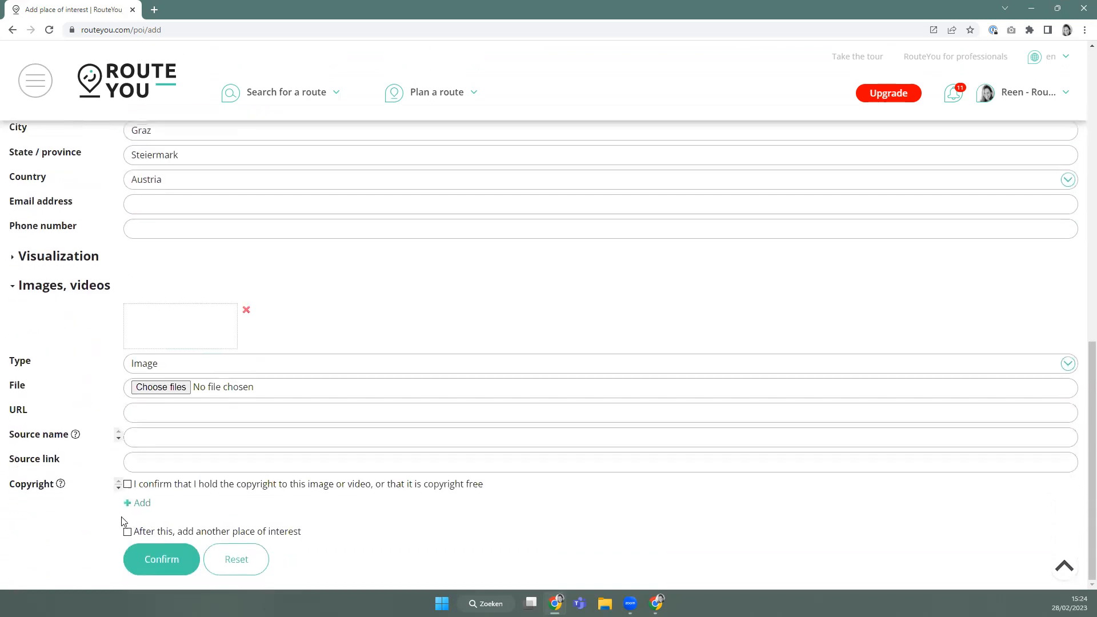
# Attach the breakfast and bedroom JPG photos to the place.
pyautogui.click(160, 389)
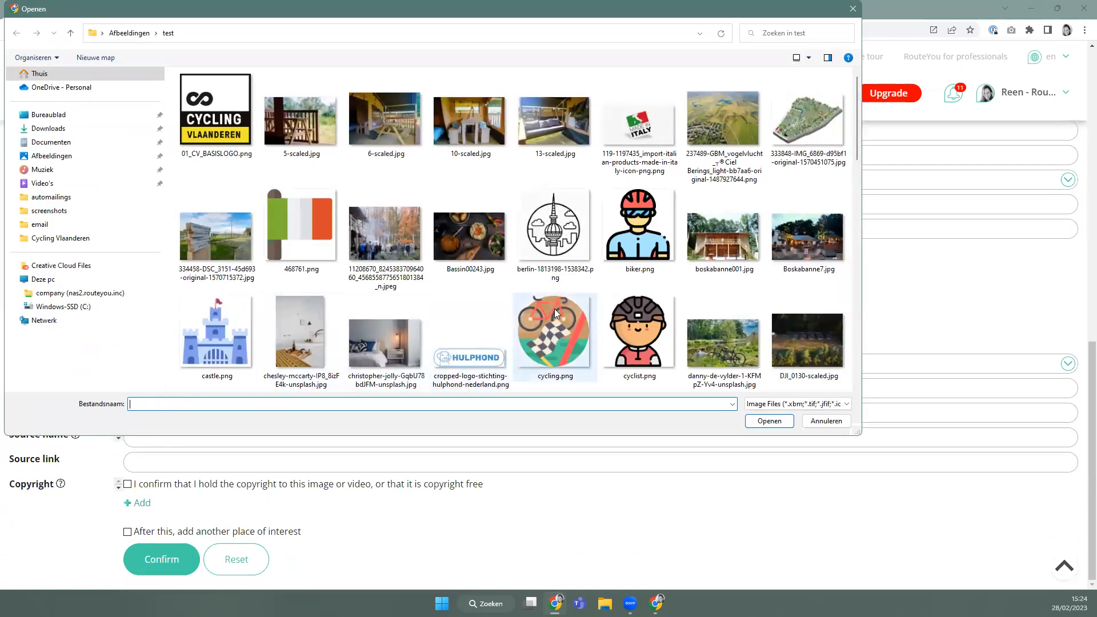
pyautogui.scroll(-3, 555, 311)
pyautogui.scroll(-3, 555, 312)
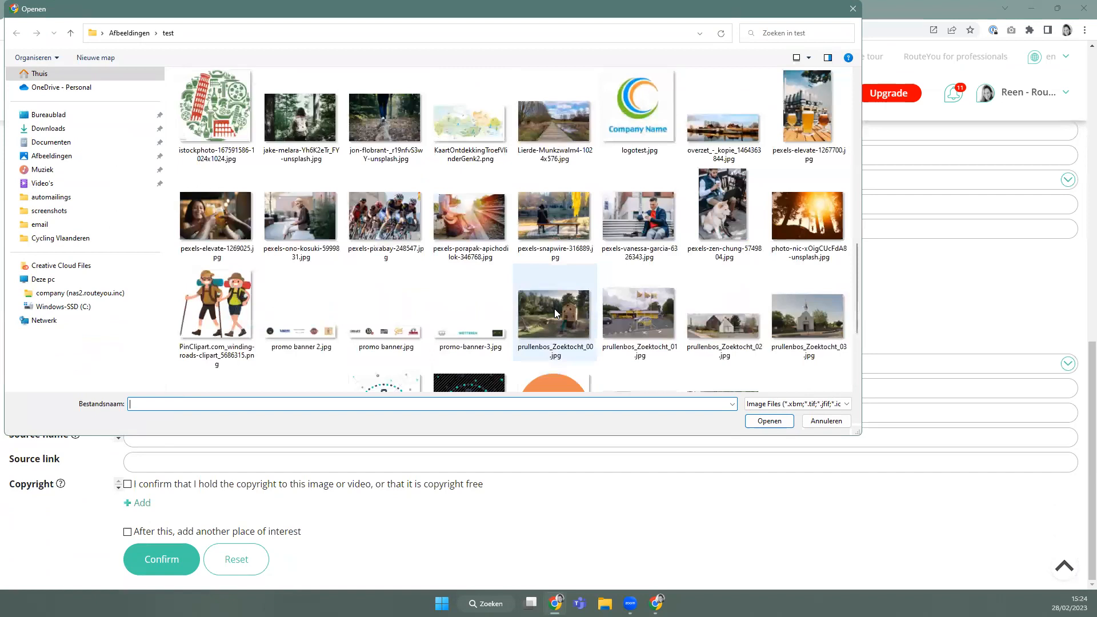
pyautogui.scroll(-3, 772, 273)
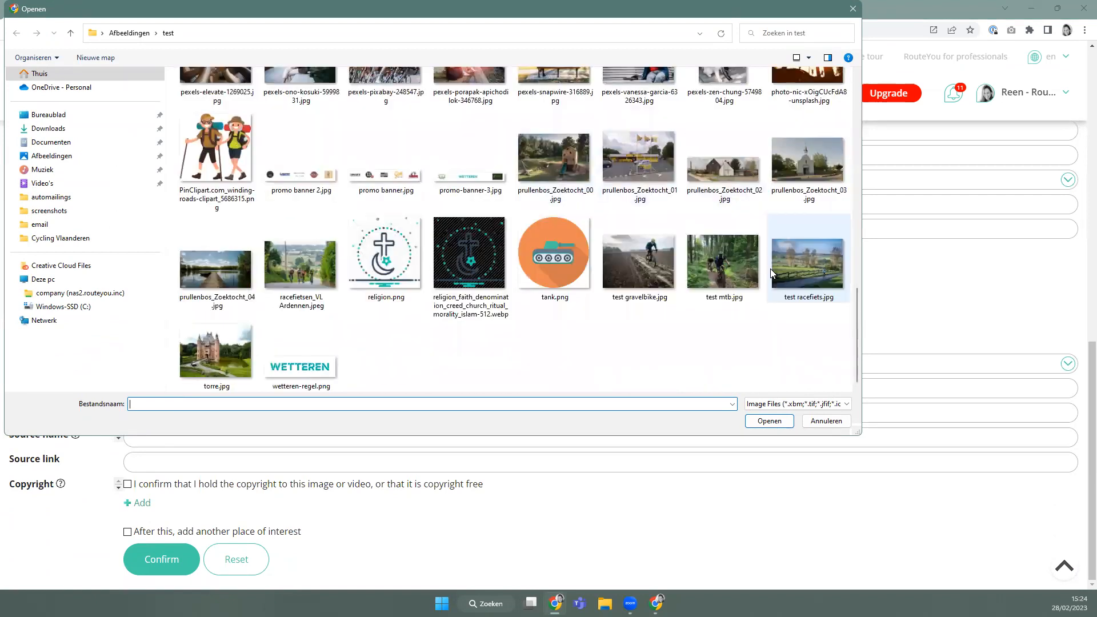
pyautogui.scroll(10, 771, 273)
pyautogui.scroll(3, 759, 267)
pyautogui.click(828, 311)
pyautogui.keyDown('ctrl'); pyautogui.click(367, 130); pyautogui.keyUp('ctrl')
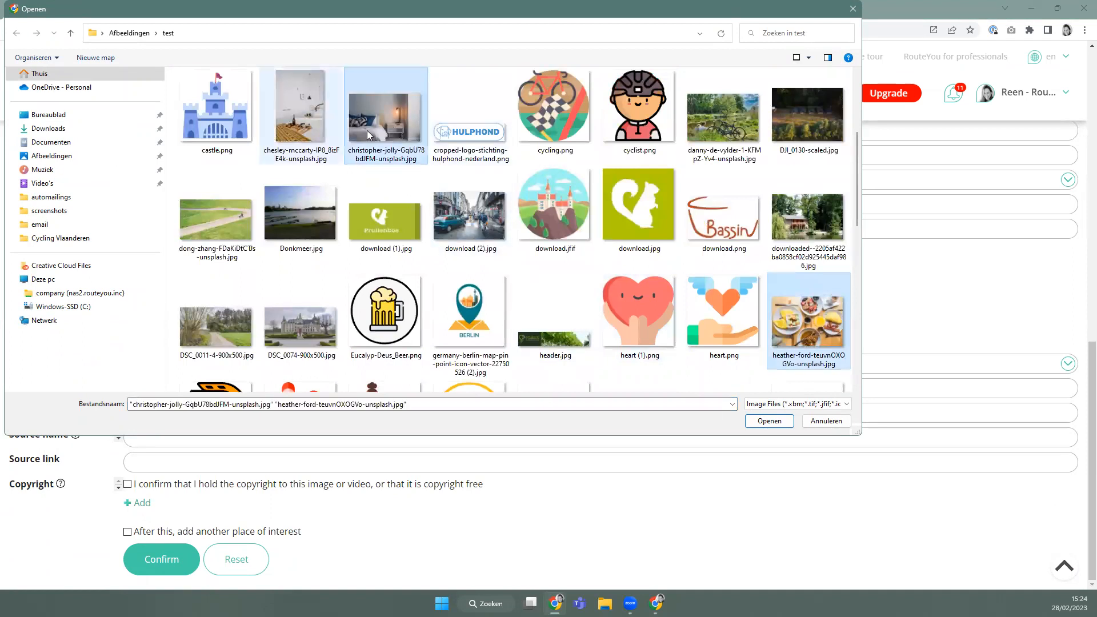
pyautogui.click(769, 421)
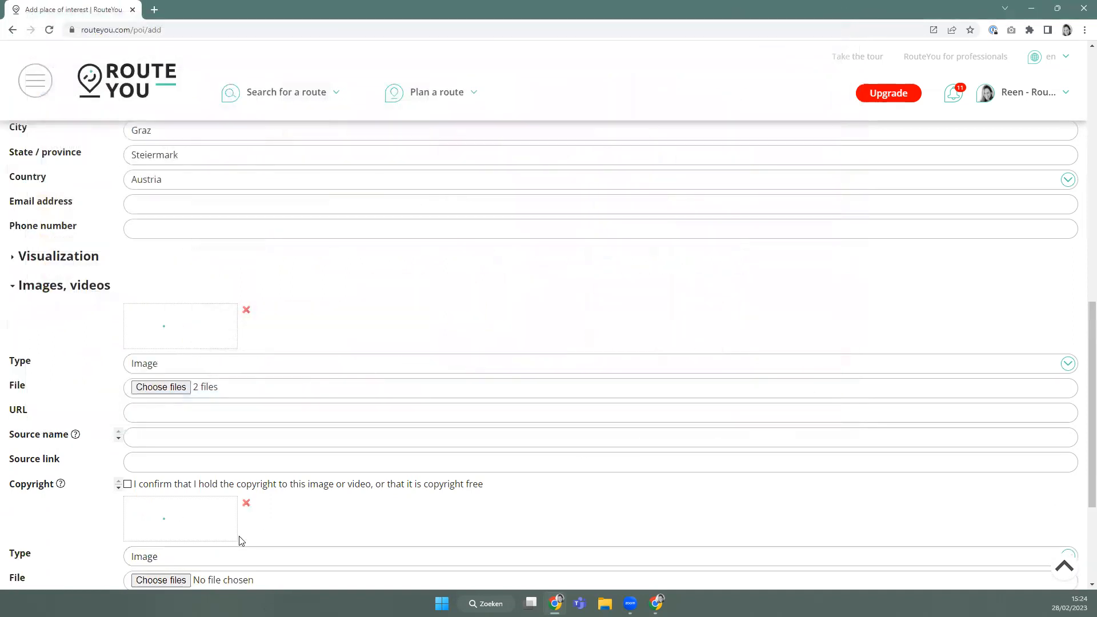
# Name the photo sources room 1 and breakfast, tick both copyright boxes, and confirm.
pyautogui.click(144, 437)
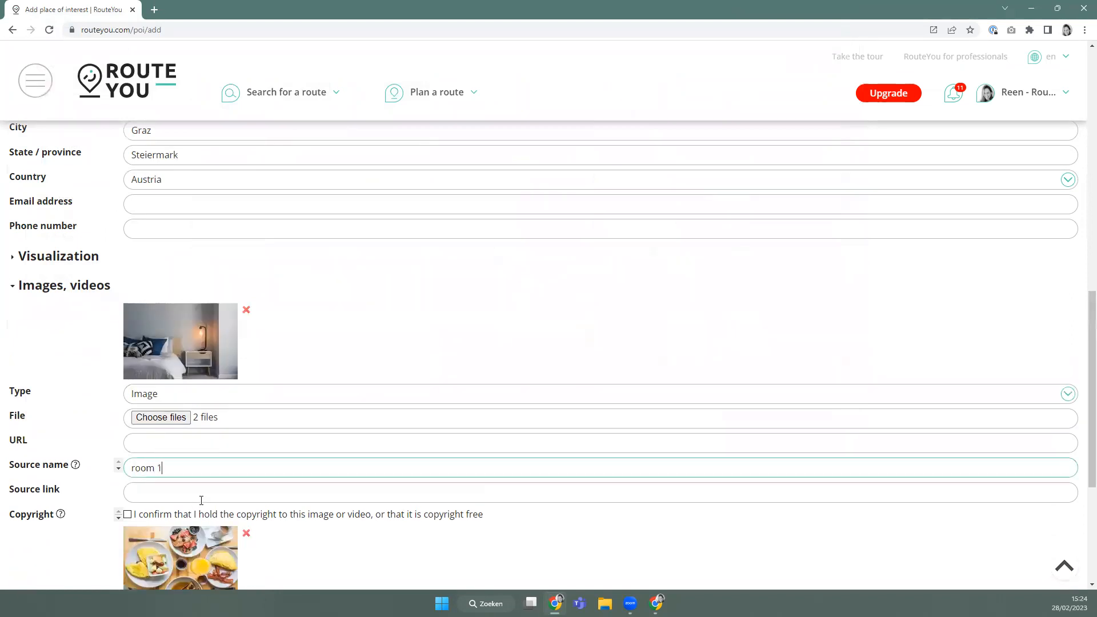
pyautogui.scroll(-2, 201, 501)
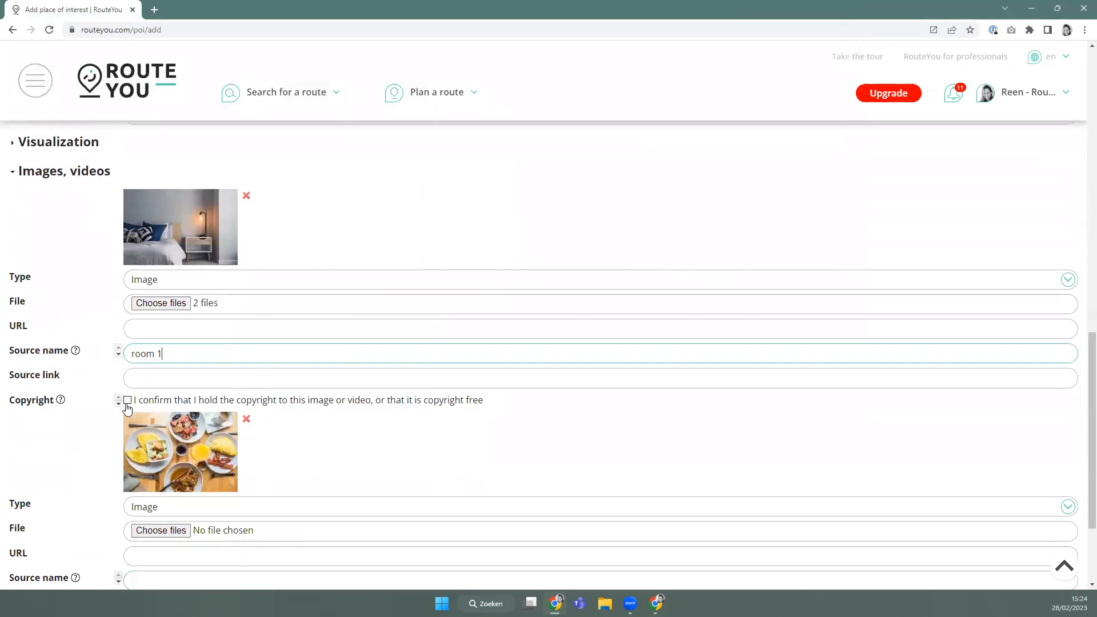
pyautogui.click(127, 401)
pyautogui.scroll(-2, 100, 507)
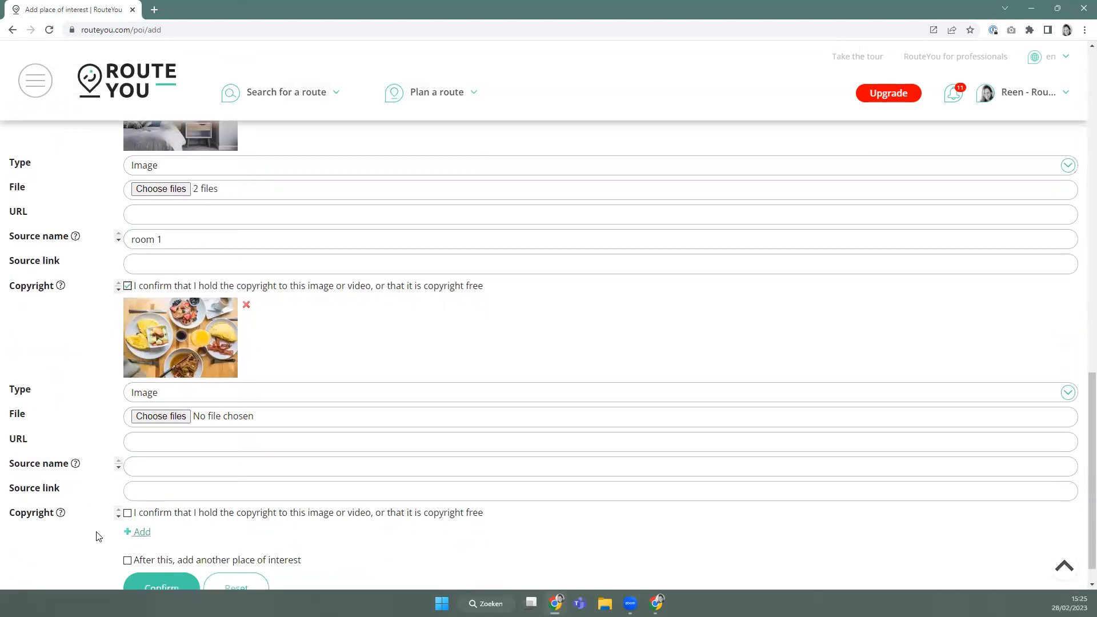
pyautogui.click(128, 513)
pyautogui.click(176, 464)
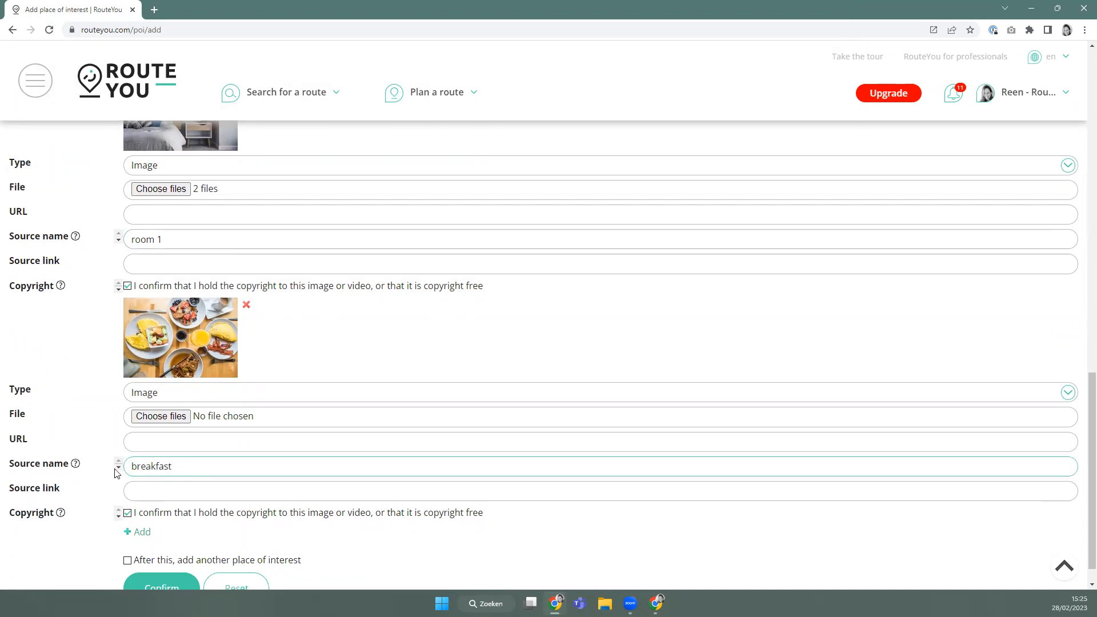
pyautogui.scroll(-1, 133, 510)
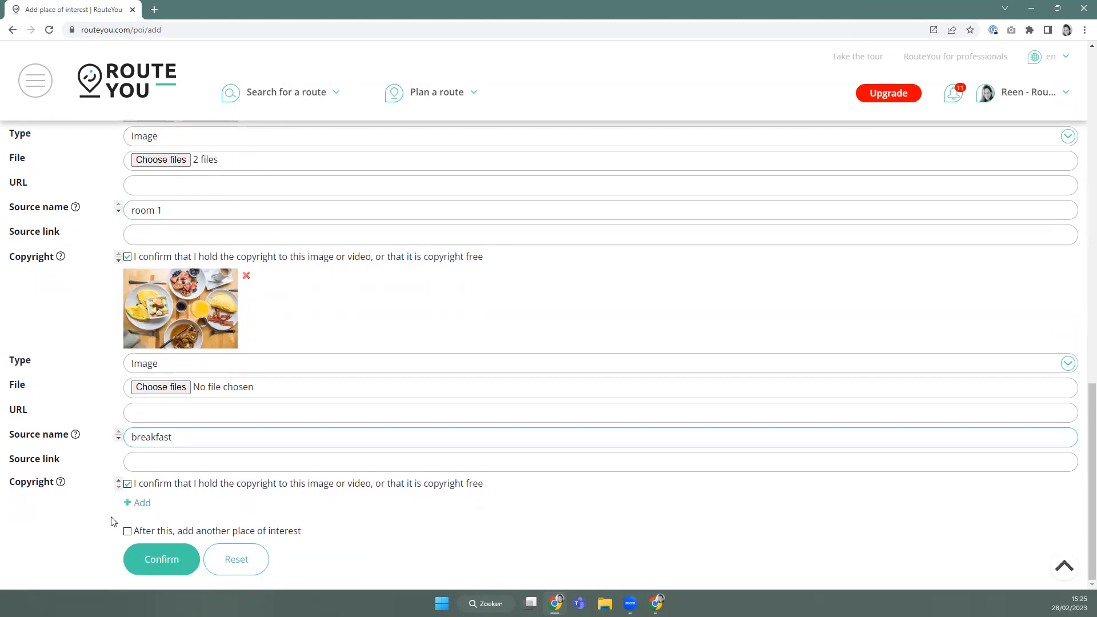
pyautogui.click(152, 563)
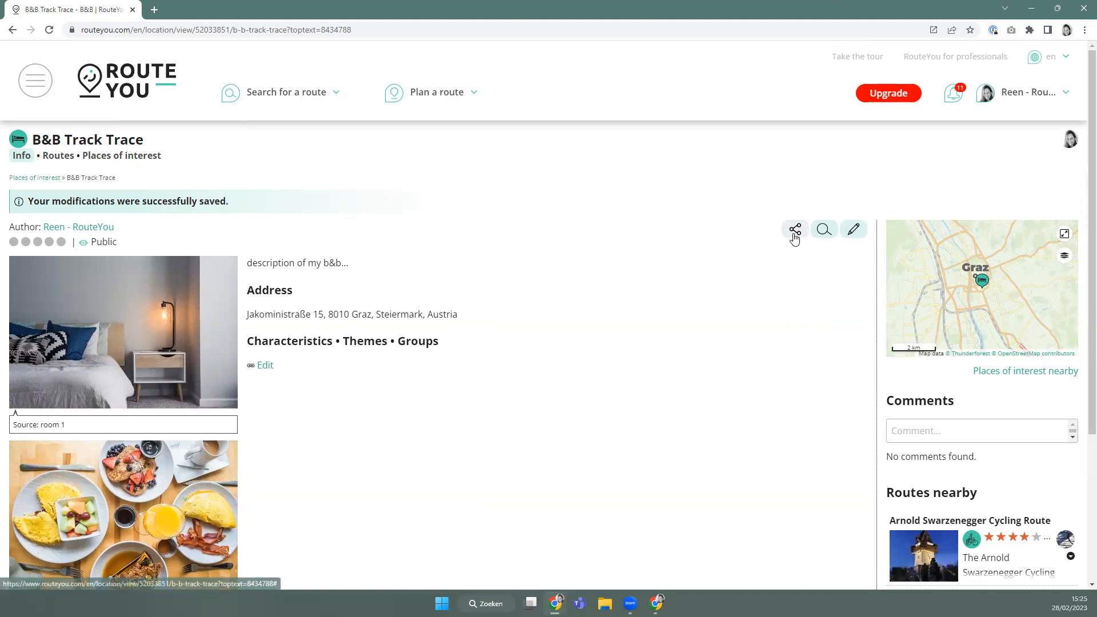
# Bring up the Add to route option under Share, then close its dialog.
pyautogui.click(794, 234)
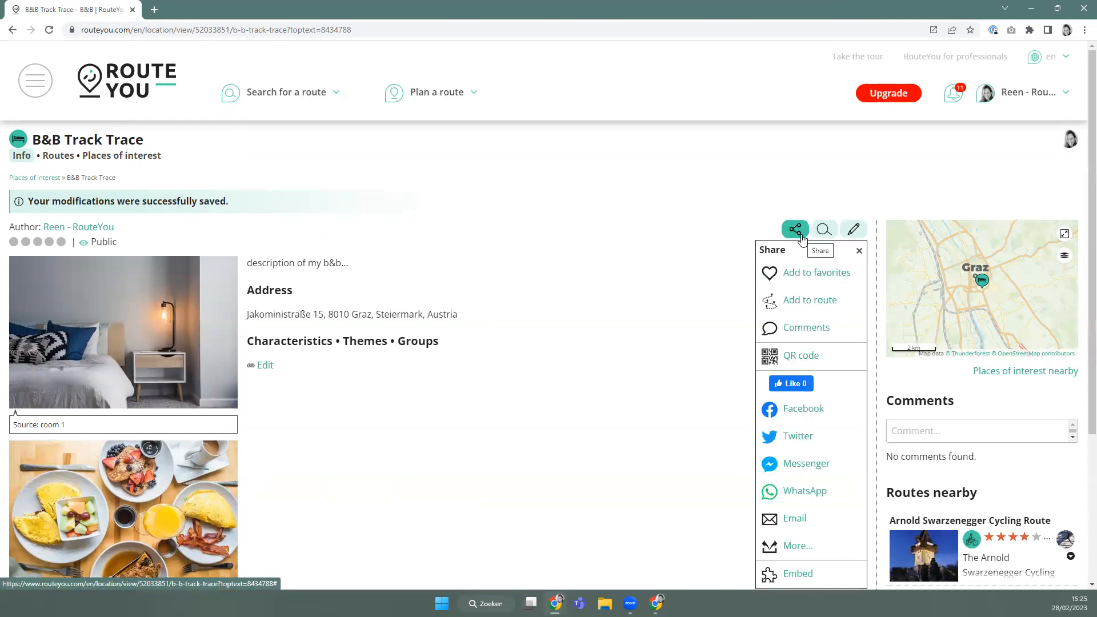
pyautogui.click(803, 307)
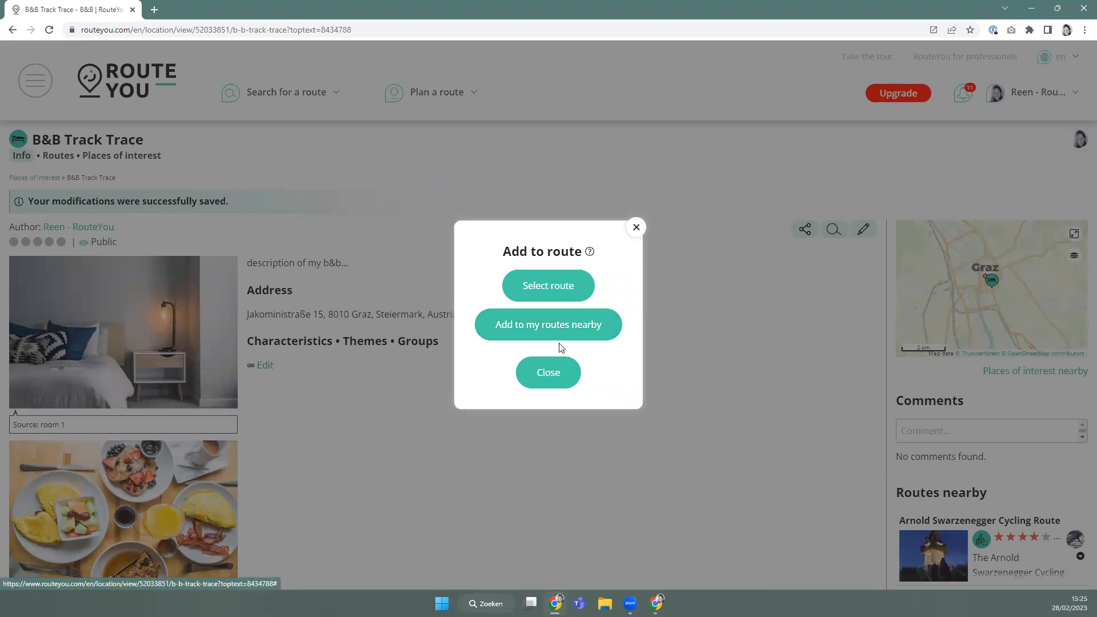
pyautogui.click(568, 372)
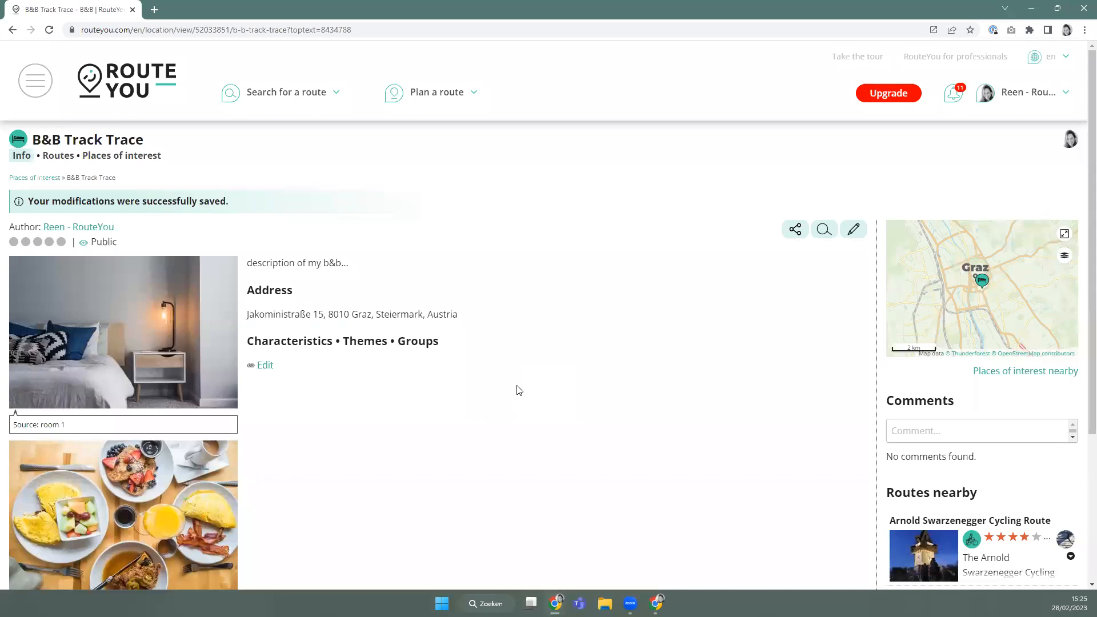
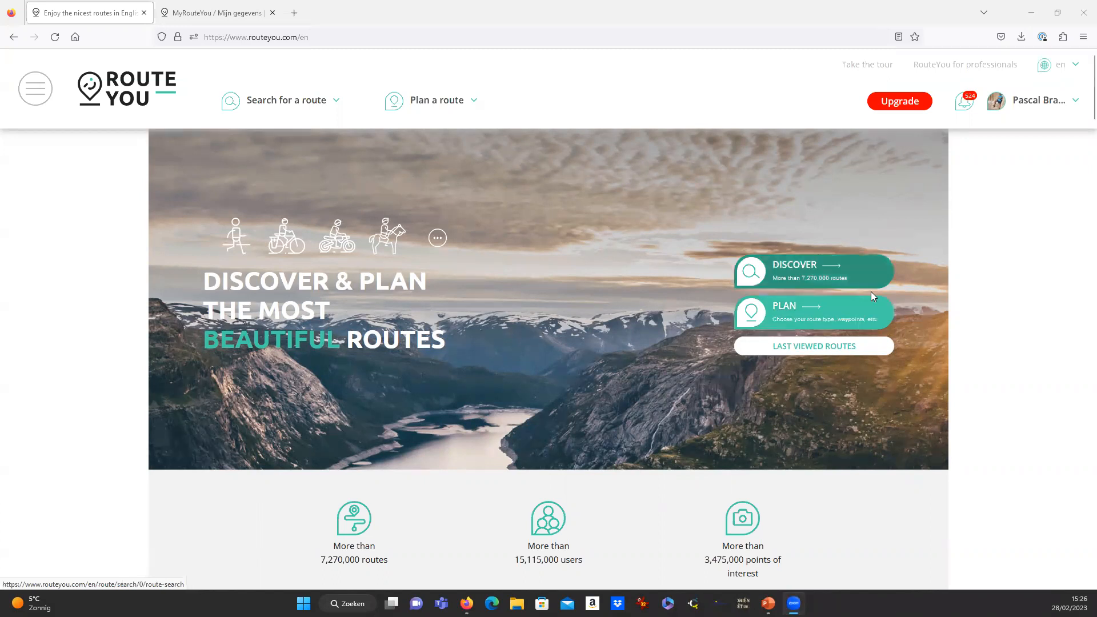
# Start uploading a route and name it 'Demo EUROVELO 5', fixing the ERUOVELO typo.
pyautogui.click(433, 108)
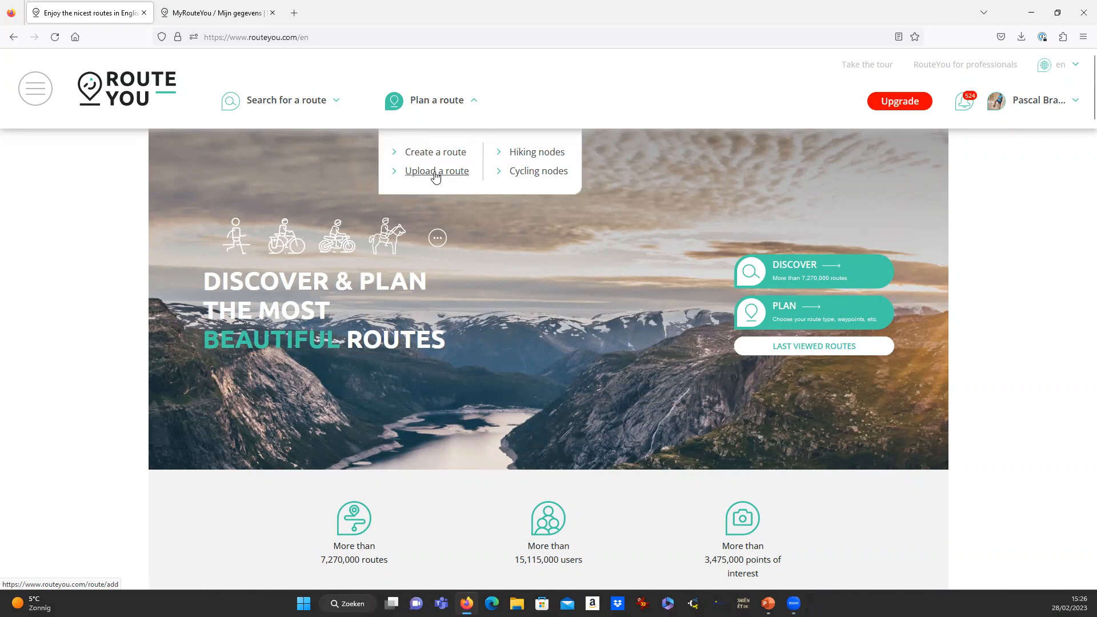
pyautogui.click(436, 172)
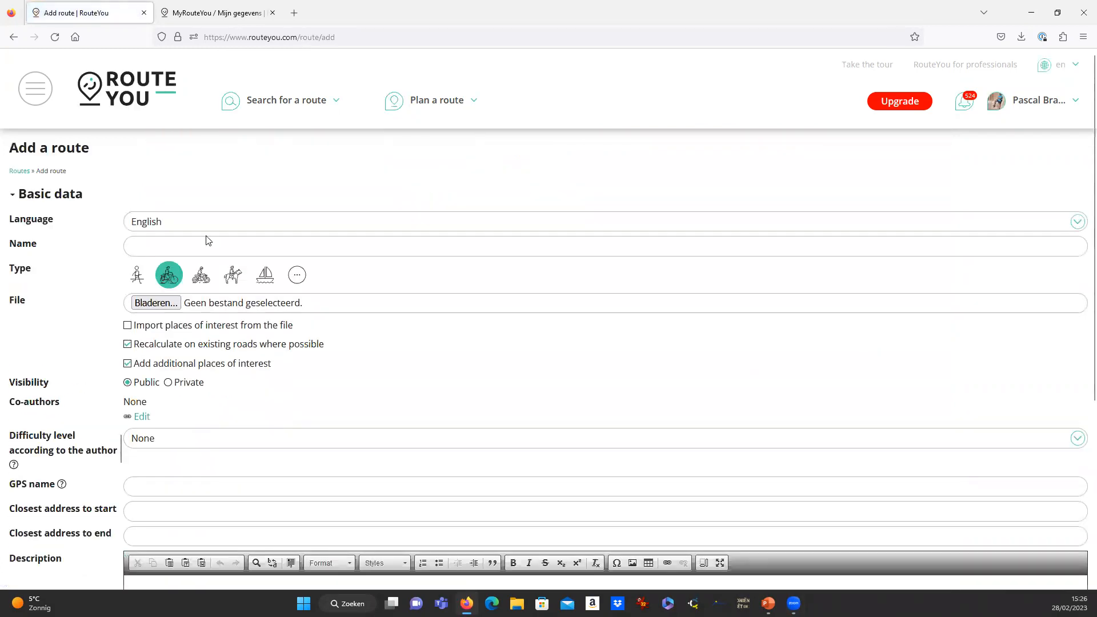
pyautogui.click(162, 245)
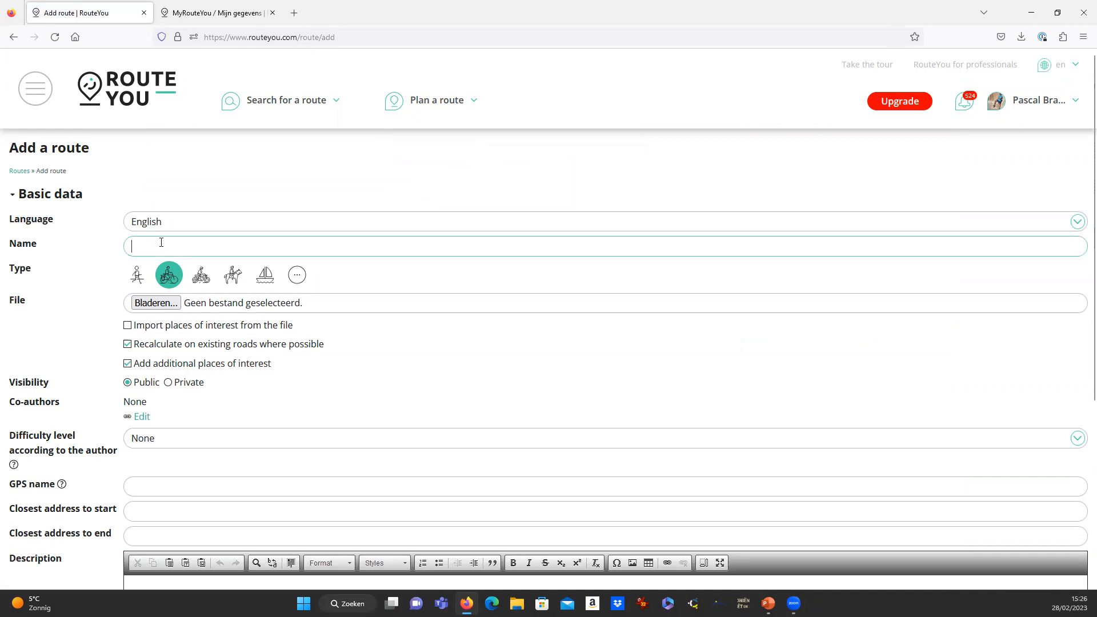
pyautogui.write('Demo')
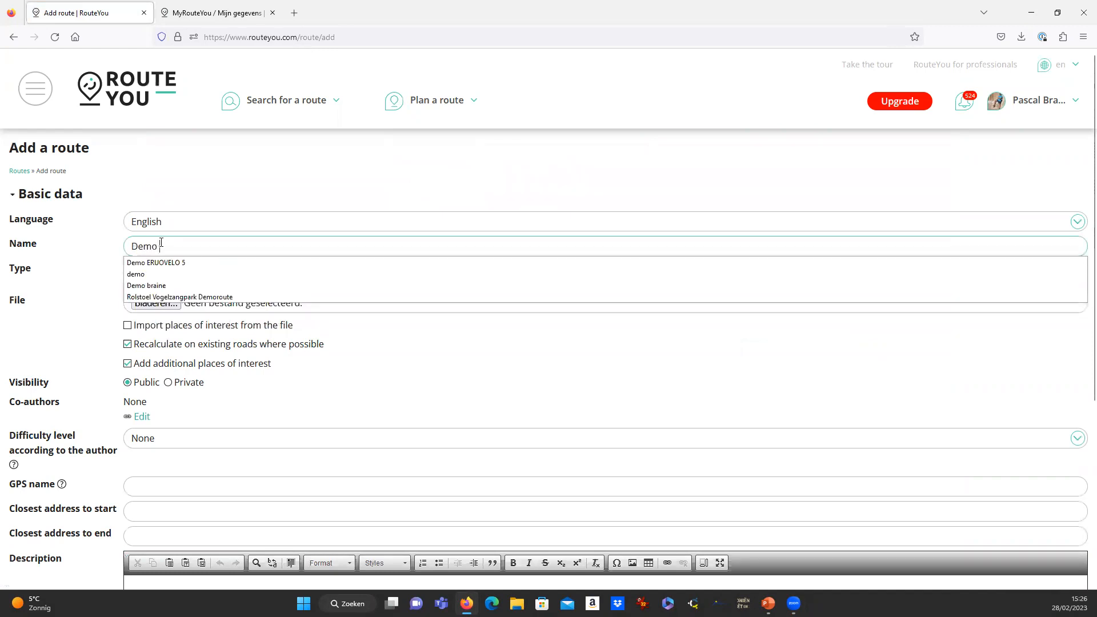
pyautogui.press('Down')
pyautogui.press('Return')
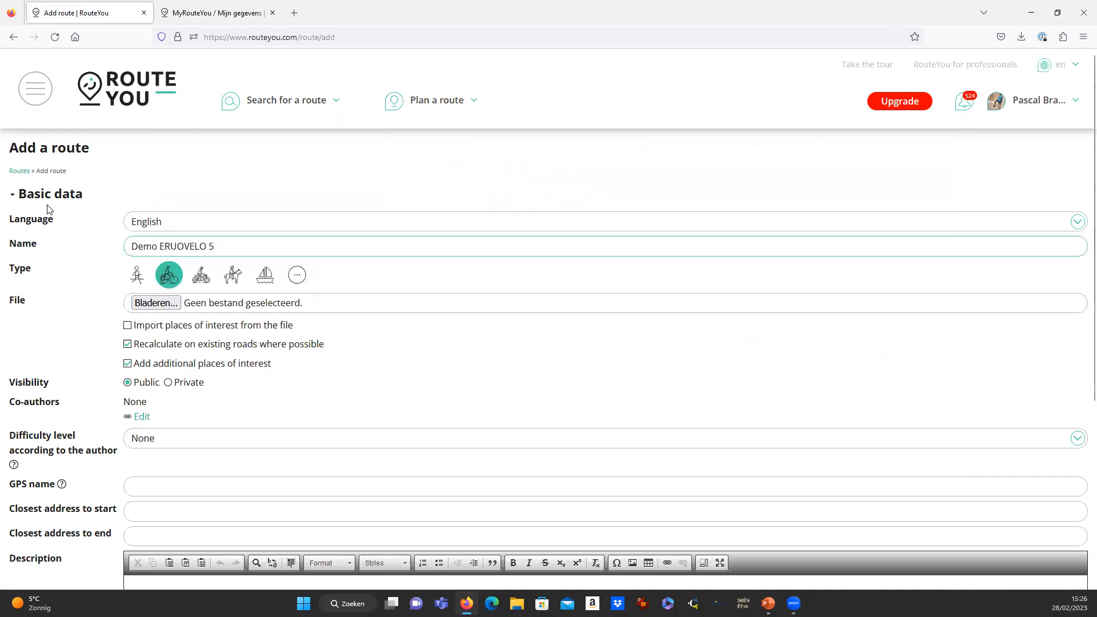
pyautogui.moveTo(164, 246); pyautogui.dragTo(169, 246)
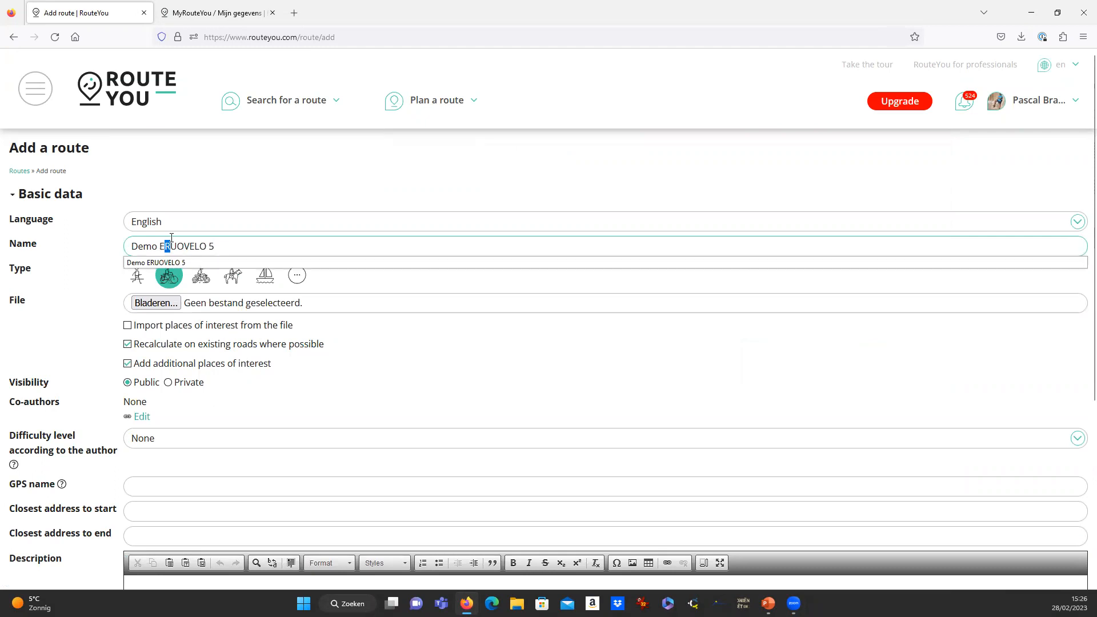
pyautogui.press('BackSpace')
pyautogui.write('R')
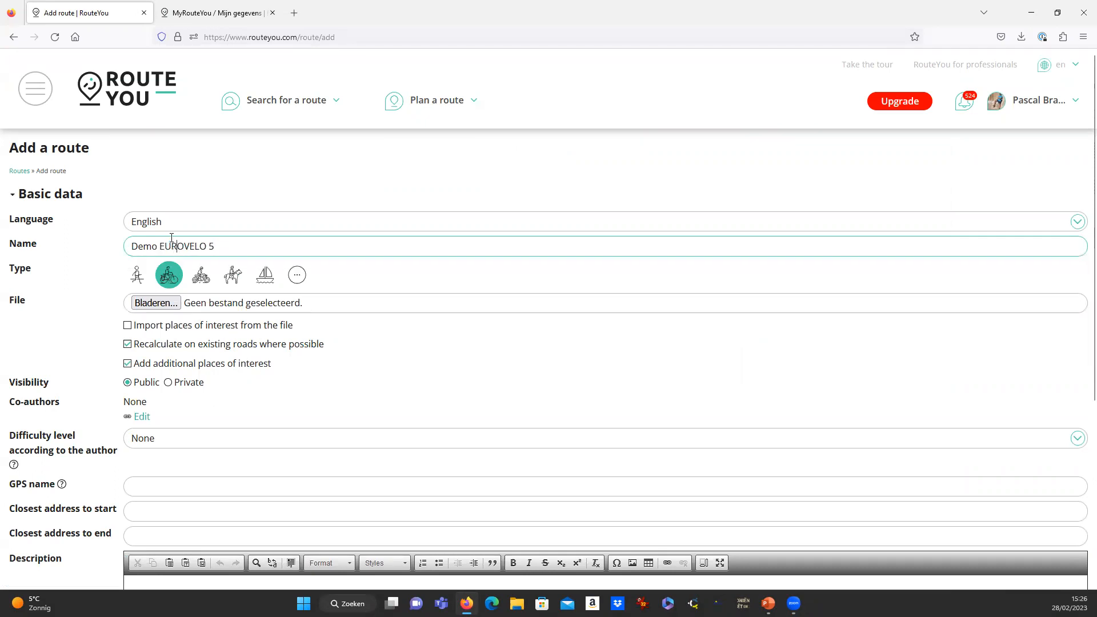
# Make it a Recreational cycle route and browse for the route file.
pyautogui.click(210, 185)
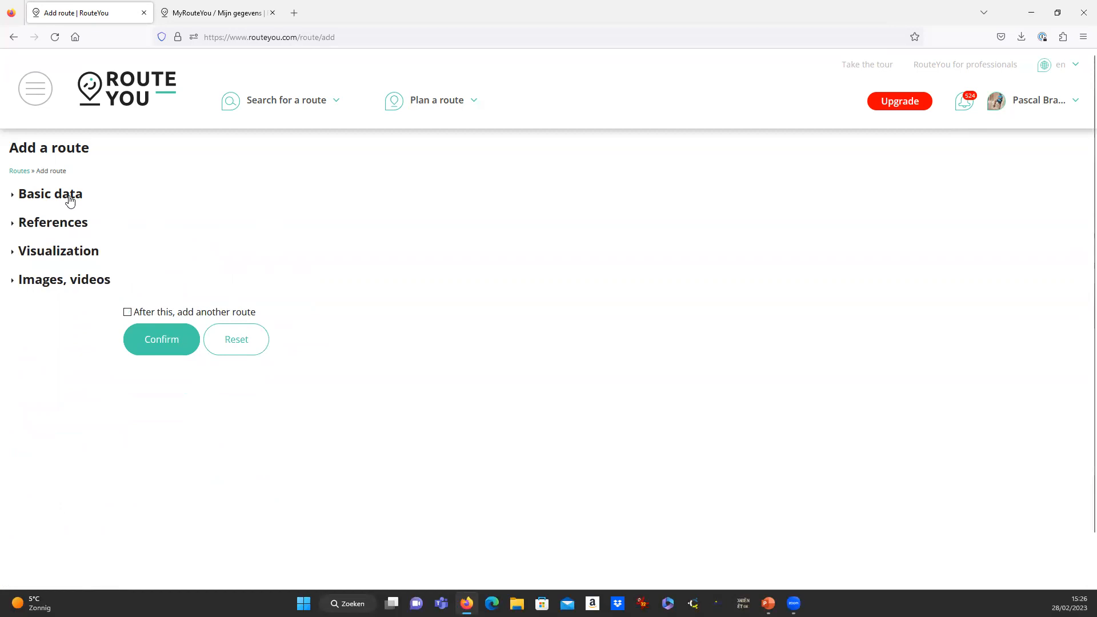
pyautogui.click(66, 196)
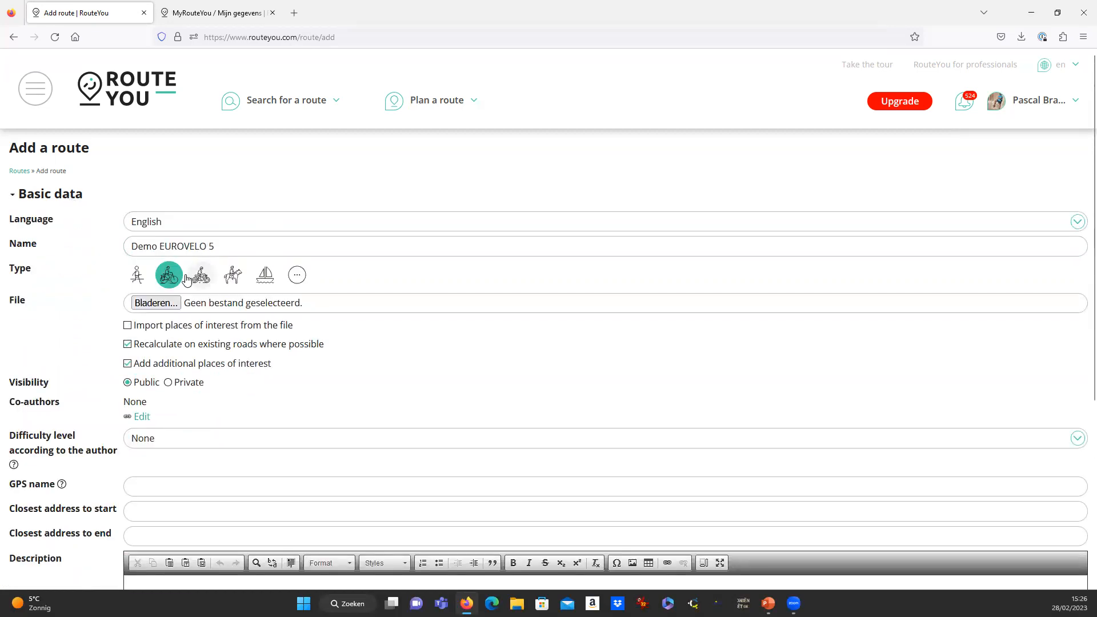
pyautogui.click(168, 276)
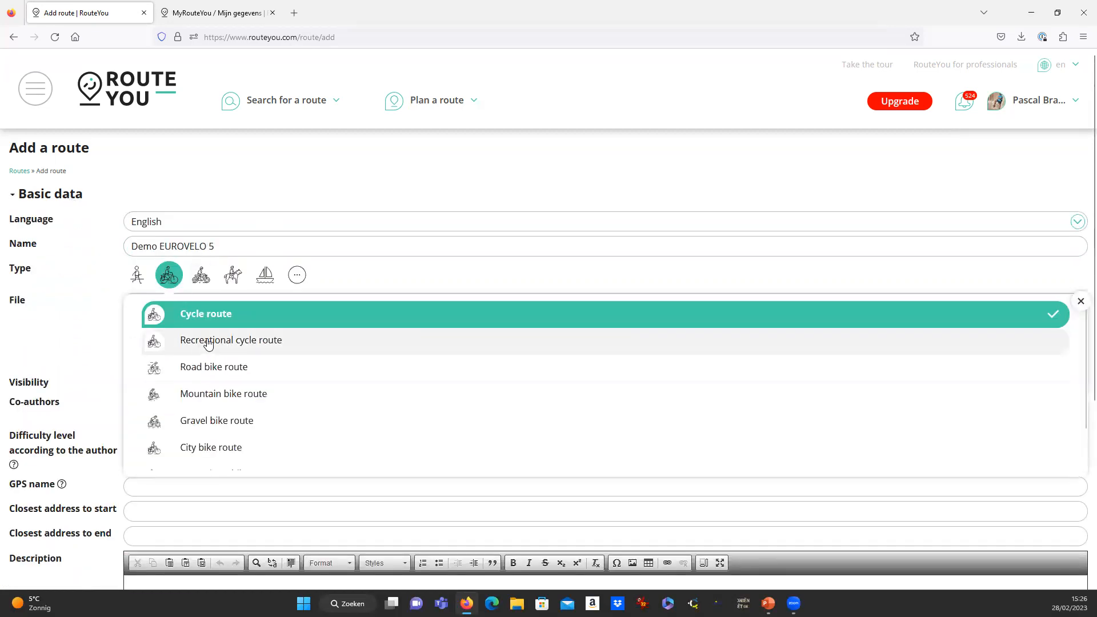
pyautogui.click(207, 343)
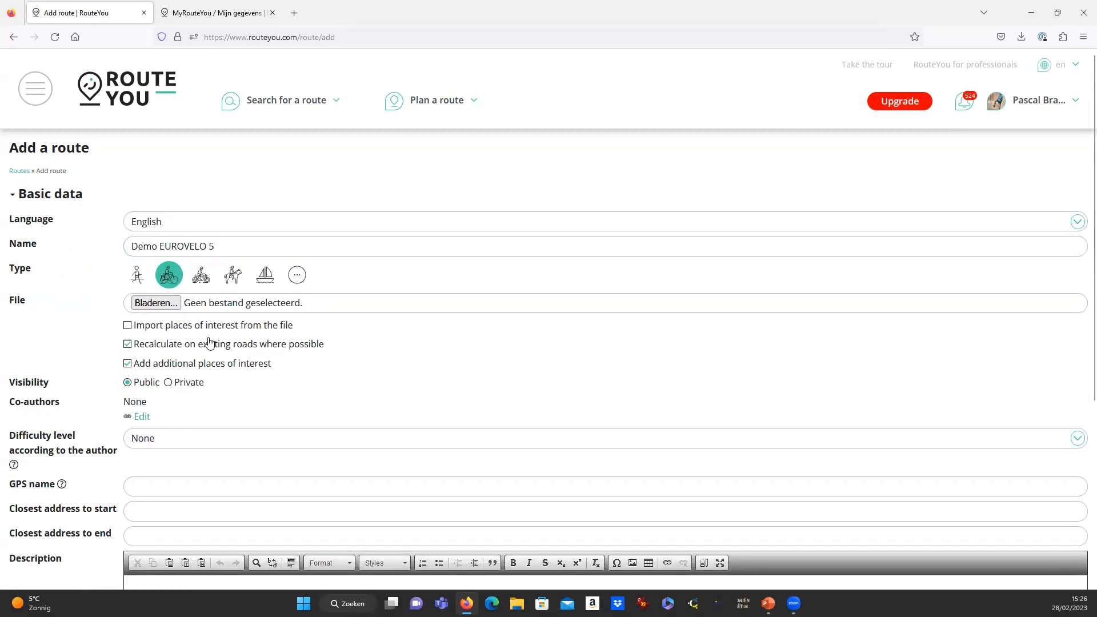
pyautogui.click(170, 306)
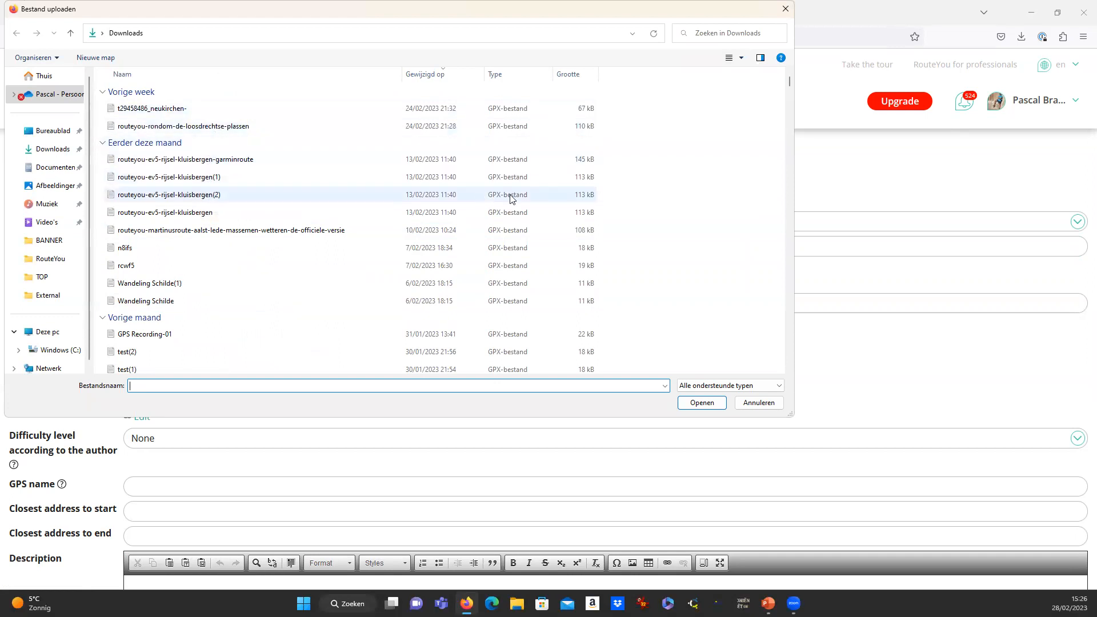
# Attach routeyou-ev5-rijsel-kluisbergen(1).gpx, leaving Import places of interest switched off.
pyautogui.click(179, 178)
pyautogui.click(697, 404)
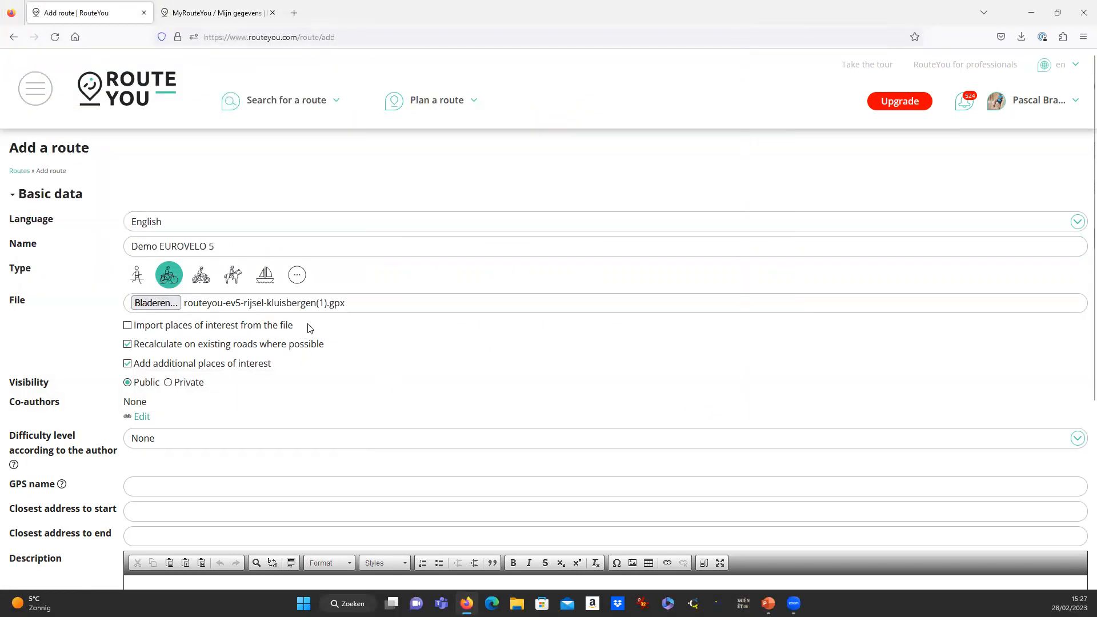
pyautogui.scroll(-1, 352, 318)
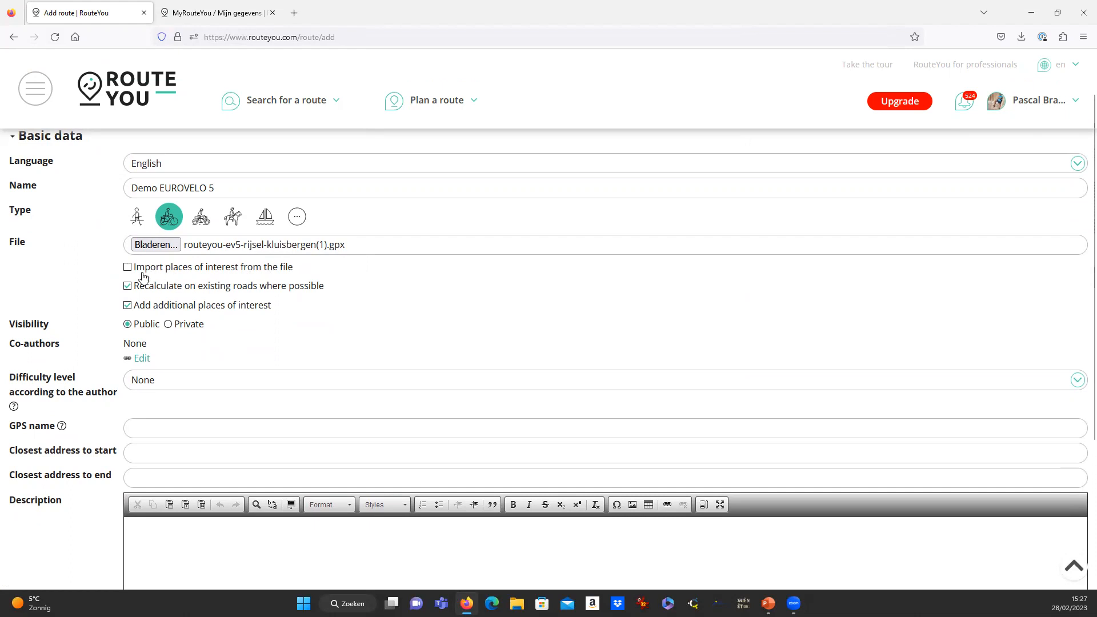
pyautogui.click(128, 269)
pyautogui.click(128, 269)
pyautogui.scroll(-2, 95, 295)
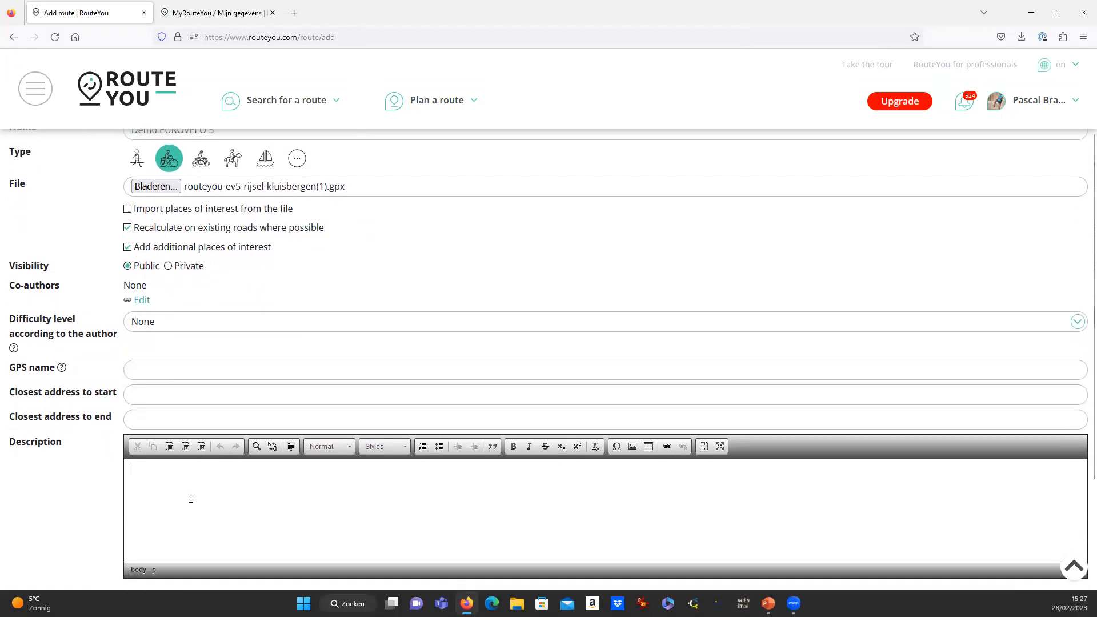
pyautogui.scroll(-5, 73, 492)
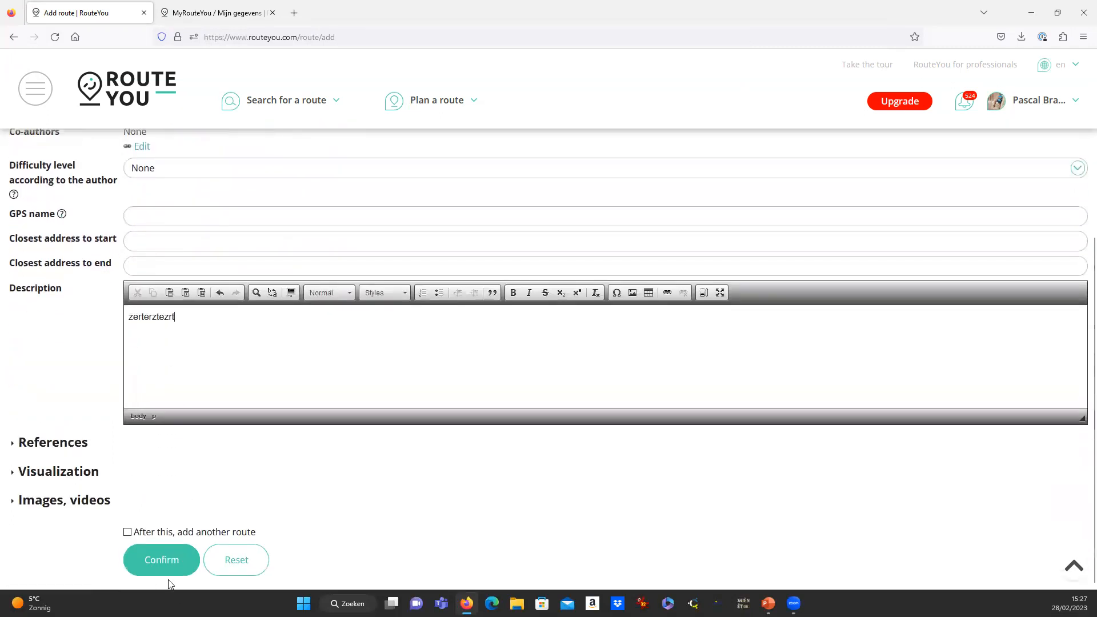
# Confirm the route and reload its page, showing the 52.4 km Demo EUROVELO 5 from Lille.
pyautogui.click(166, 561)
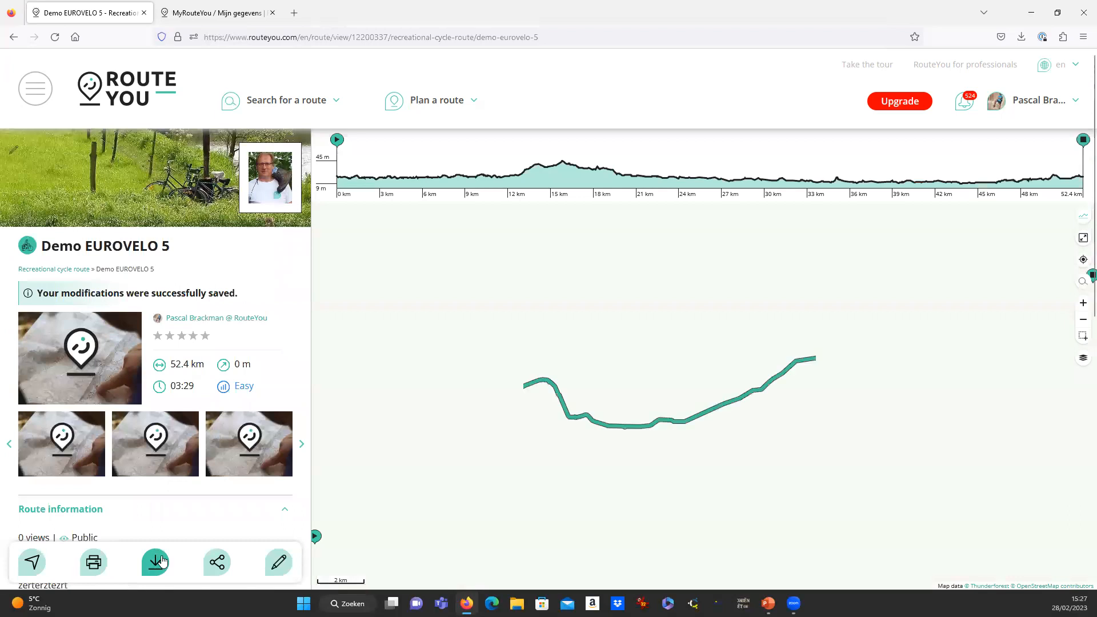
pyautogui.scroll(-3, 567, 433)
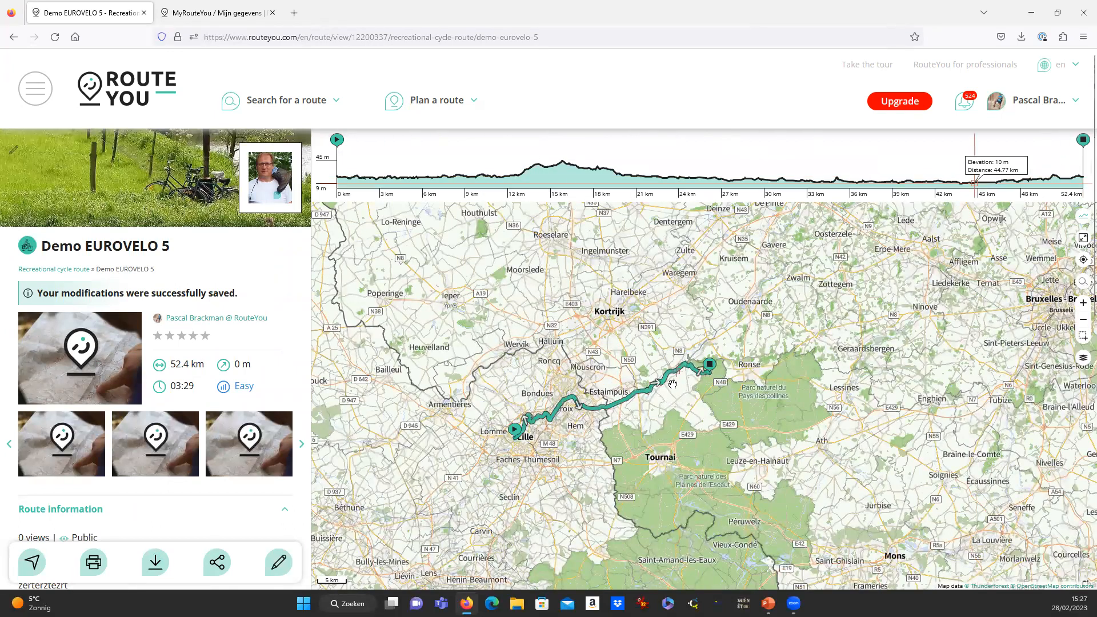
pyautogui.scroll(1, 634, 389)
pyautogui.click(557, 37)
pyautogui.click(558, 37)
pyautogui.press('Return')
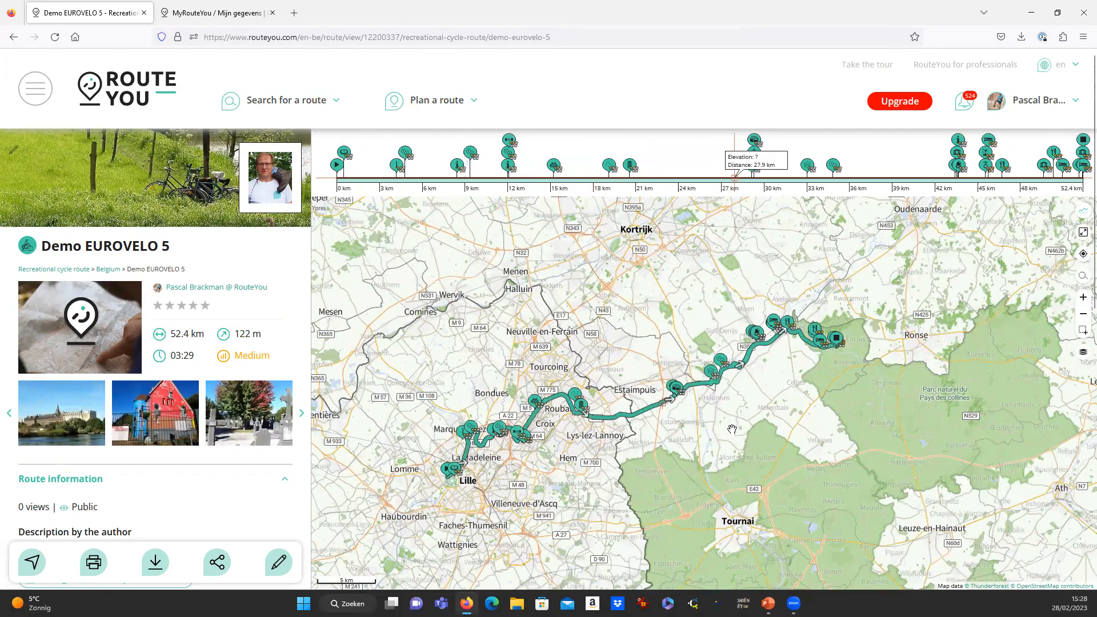
pyautogui.scroll(-1, 156, 482)
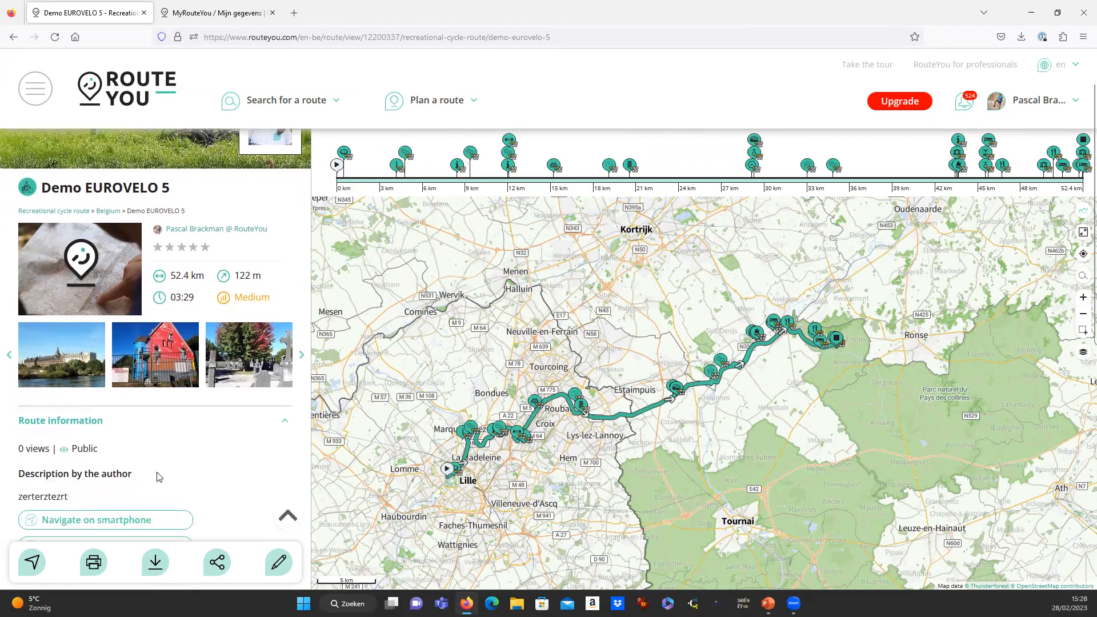
# Generate the route guide as a PDF from the print options and download it.
pyautogui.click(93, 570)
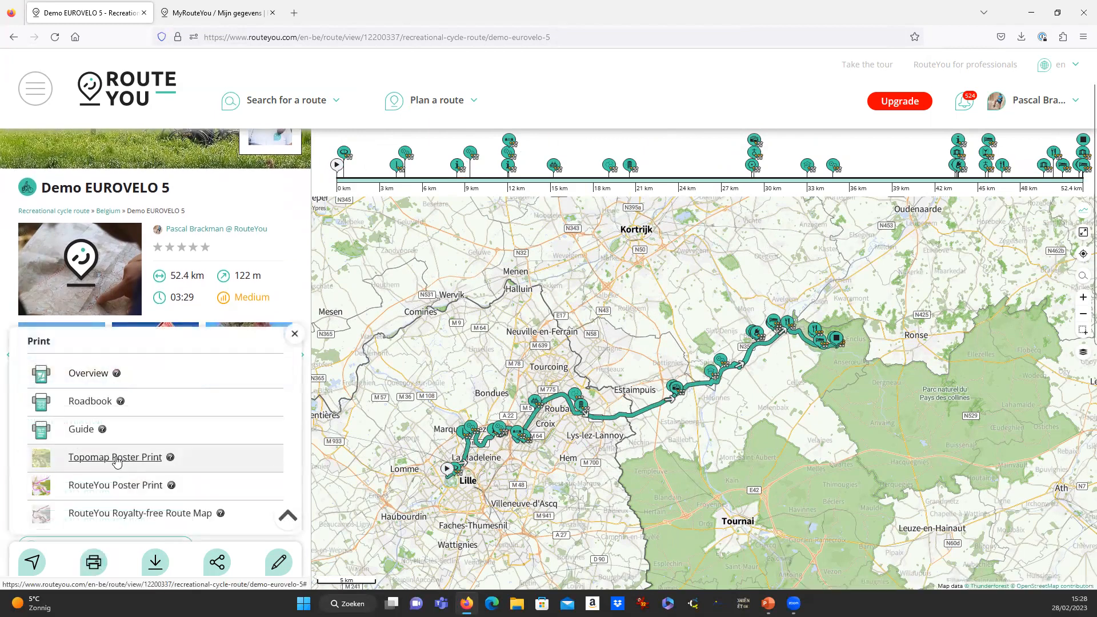
pyautogui.click(87, 432)
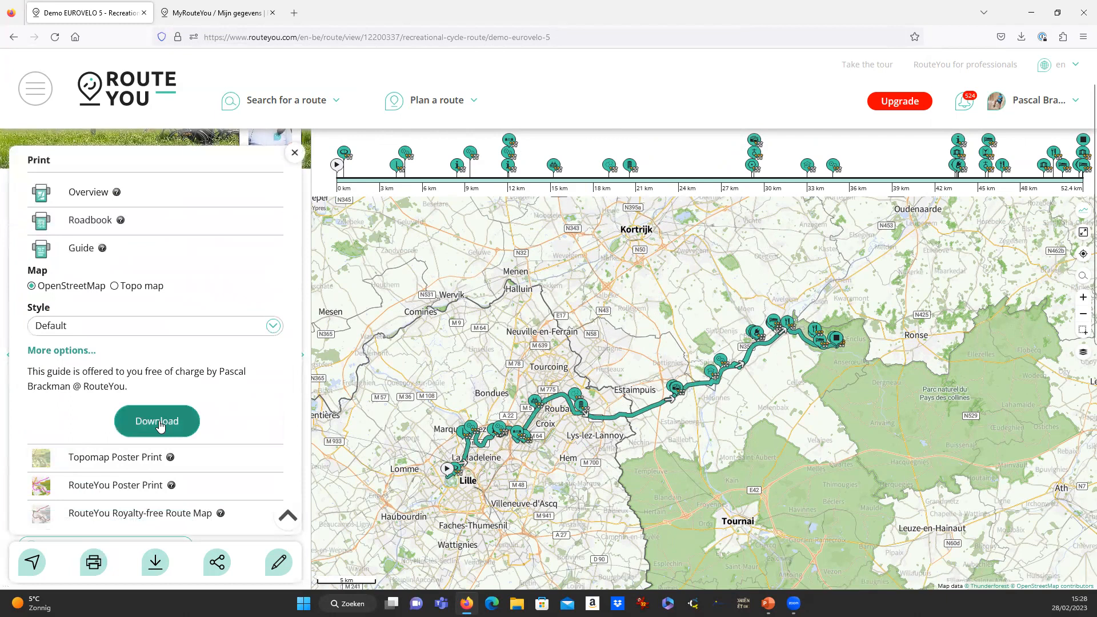
pyautogui.click(157, 423)
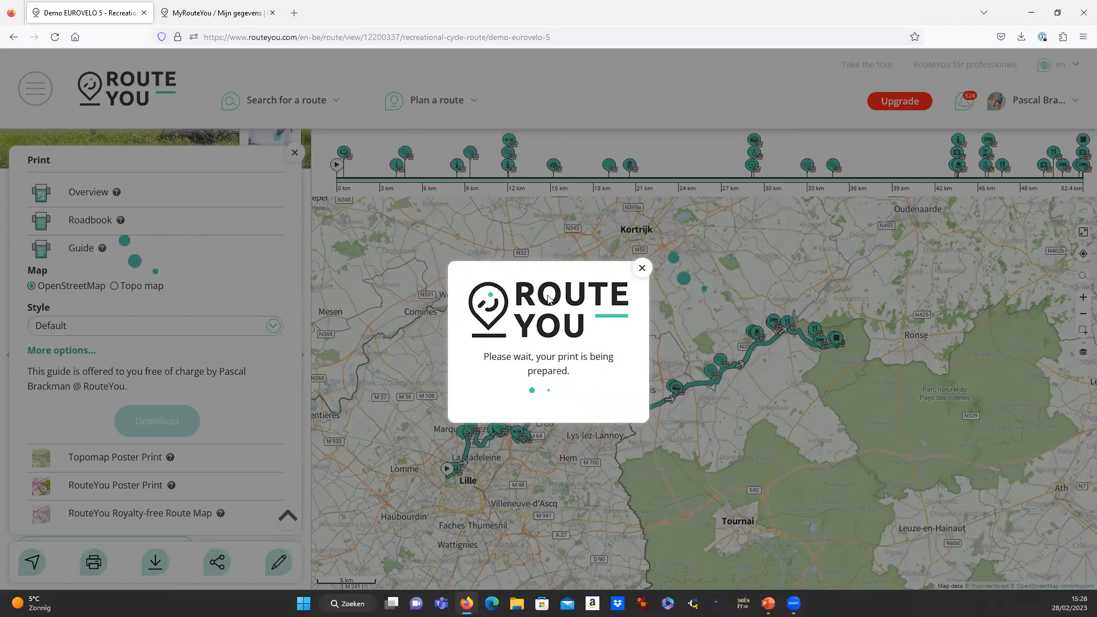
pyautogui.click(550, 399)
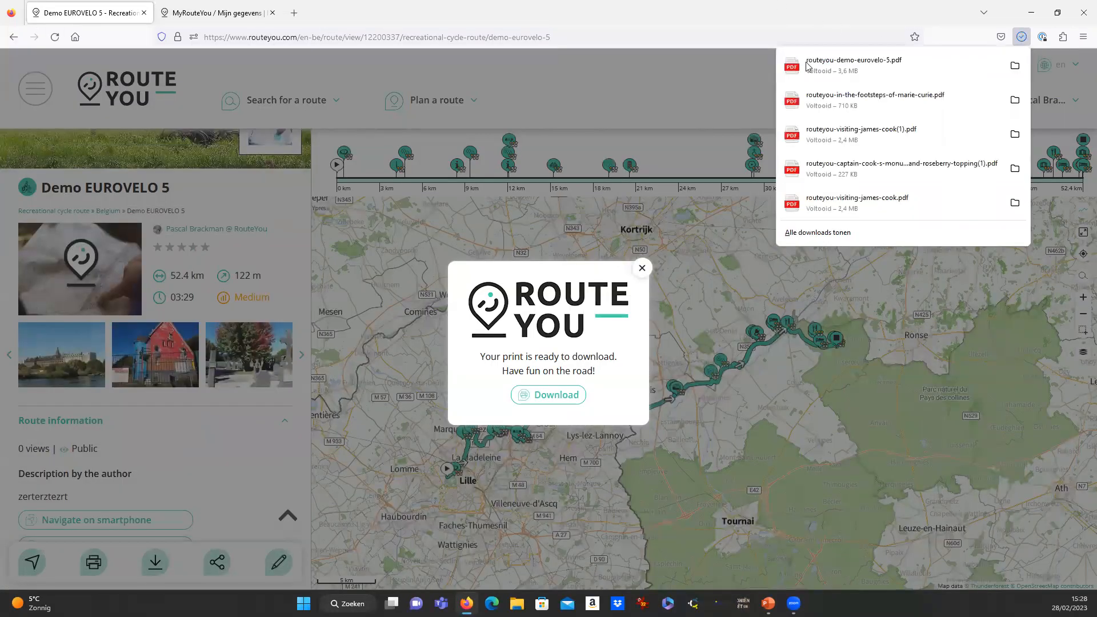
# Look through routeyou-demo-eurovelo-5.pdf, then close it and the print-ready notice.
pyautogui.click(808, 66)
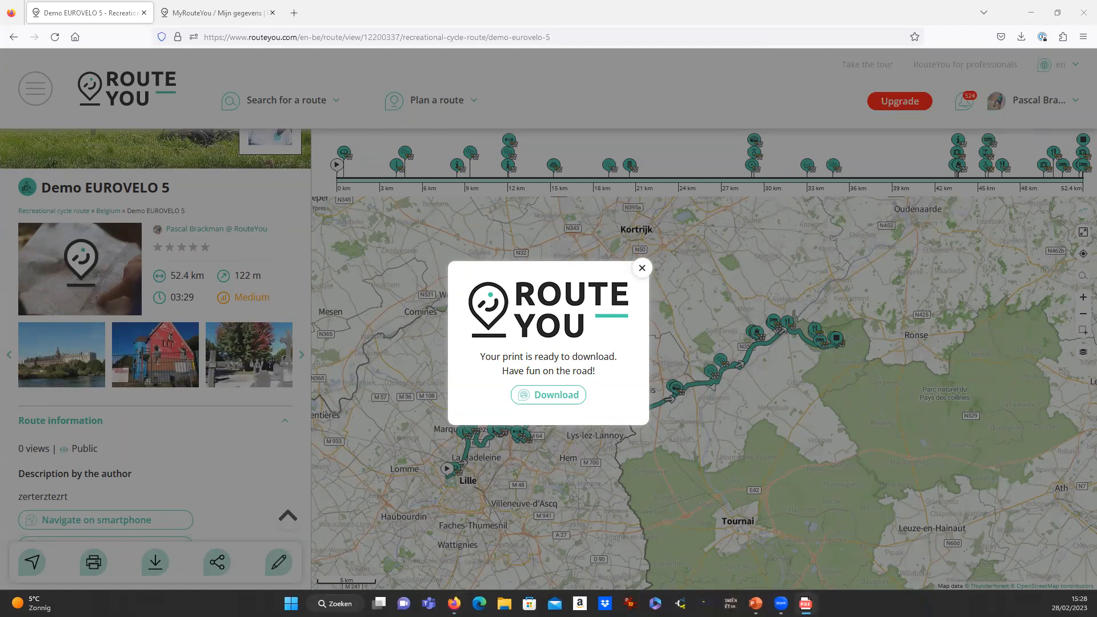
pyautogui.scroll(-10, 577, 286)
pyautogui.scroll(-15, 578, 303)
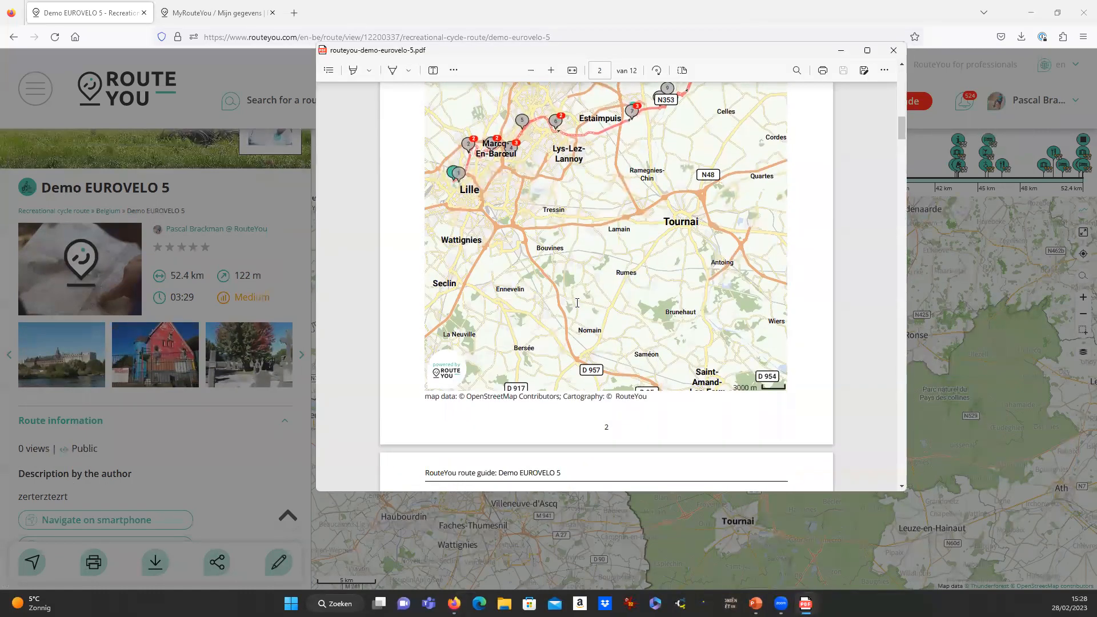
pyautogui.scroll(-15, 577, 303)
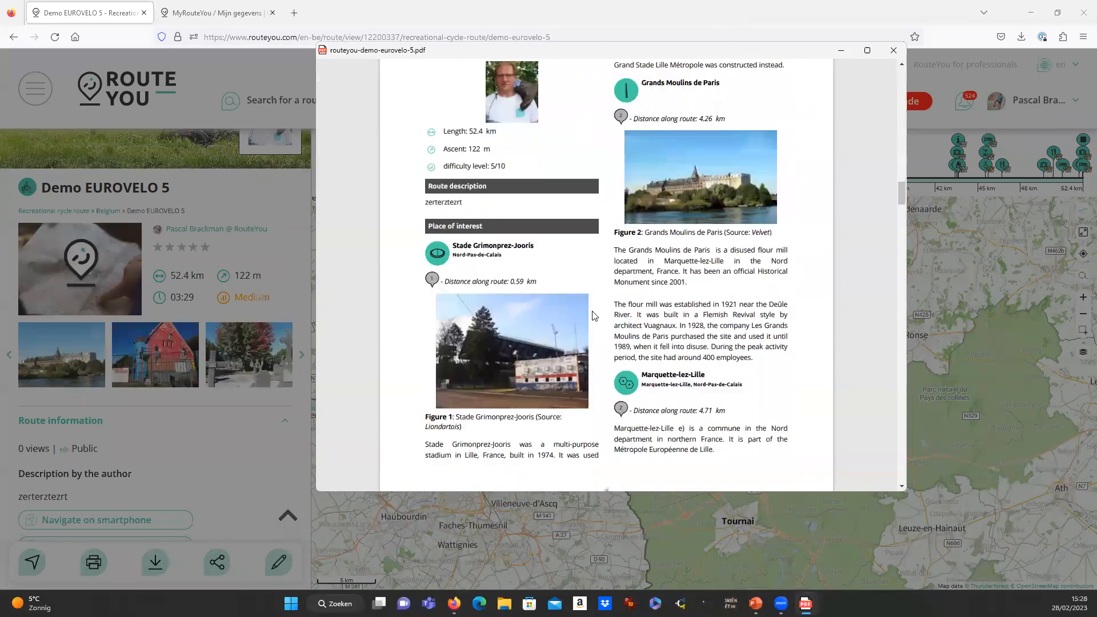
pyautogui.moveTo(672, 219); pyautogui.dragTo(694, 303)
pyautogui.scroll(-10, 821, 259)
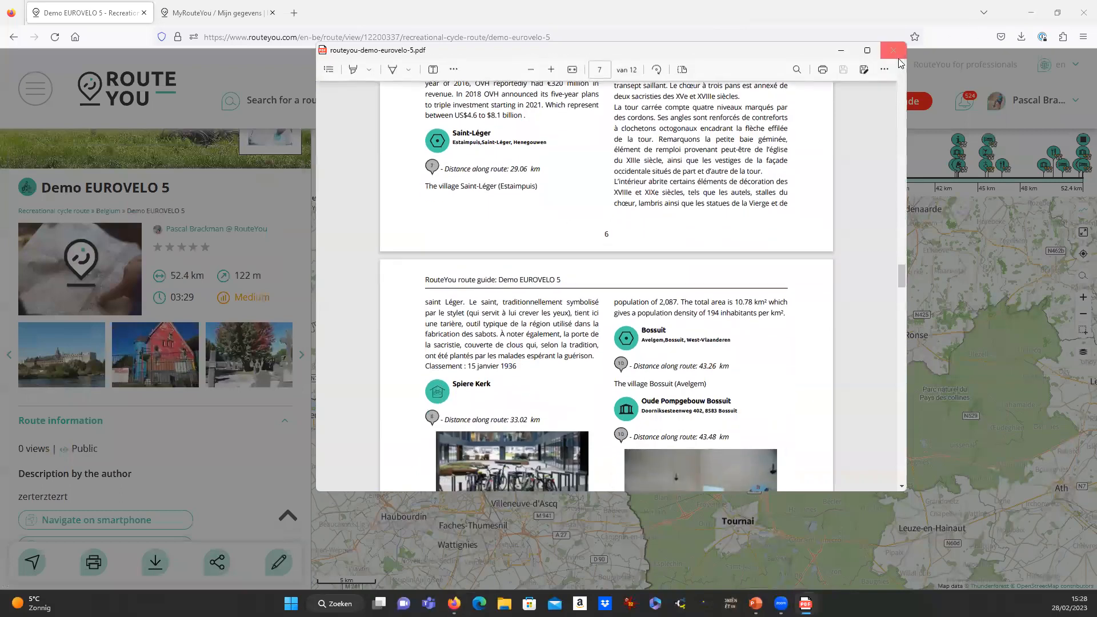
pyautogui.click(894, 50)
pyautogui.click(642, 268)
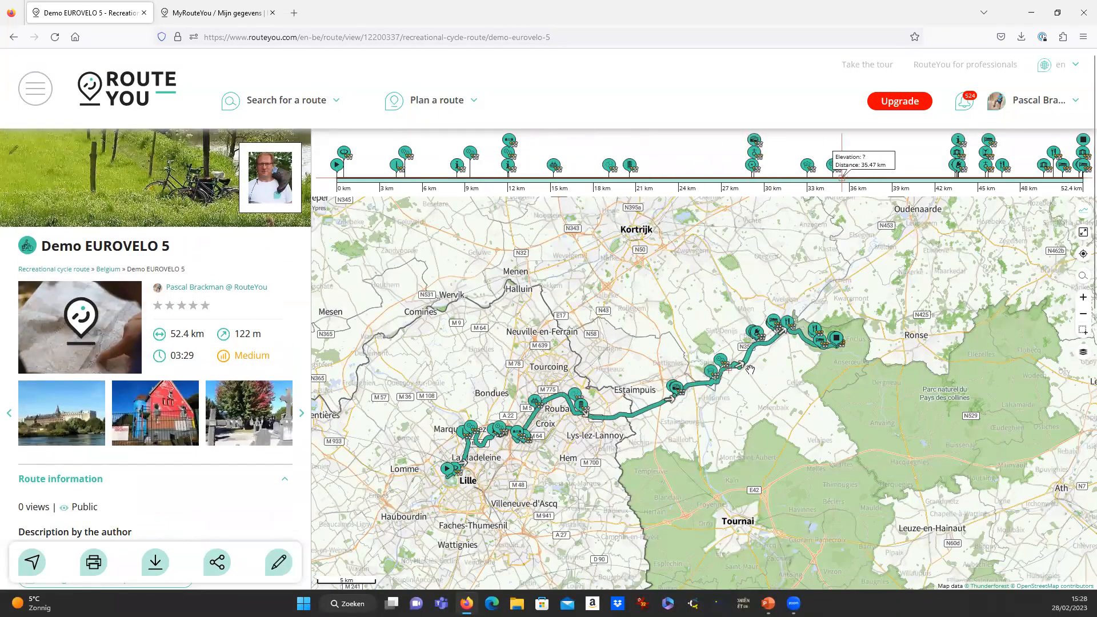
# In the route planner, reroute Demo EUROVELO 5 south through Pecq and shift the Saint-Léger via point.
pyautogui.scroll(1, 760, 350)
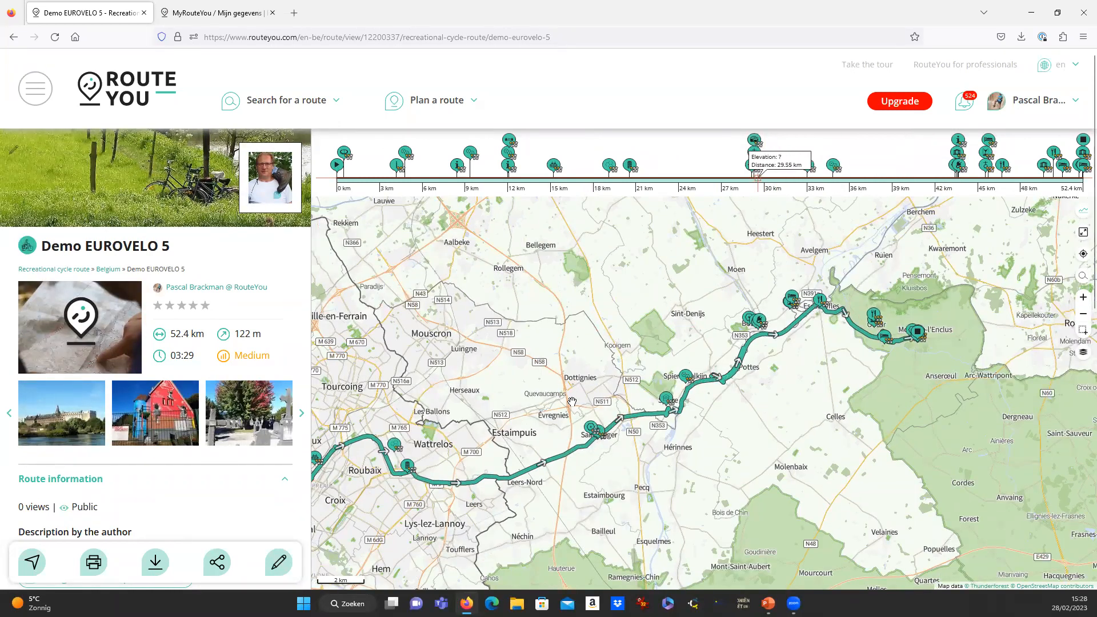
pyautogui.click(279, 563)
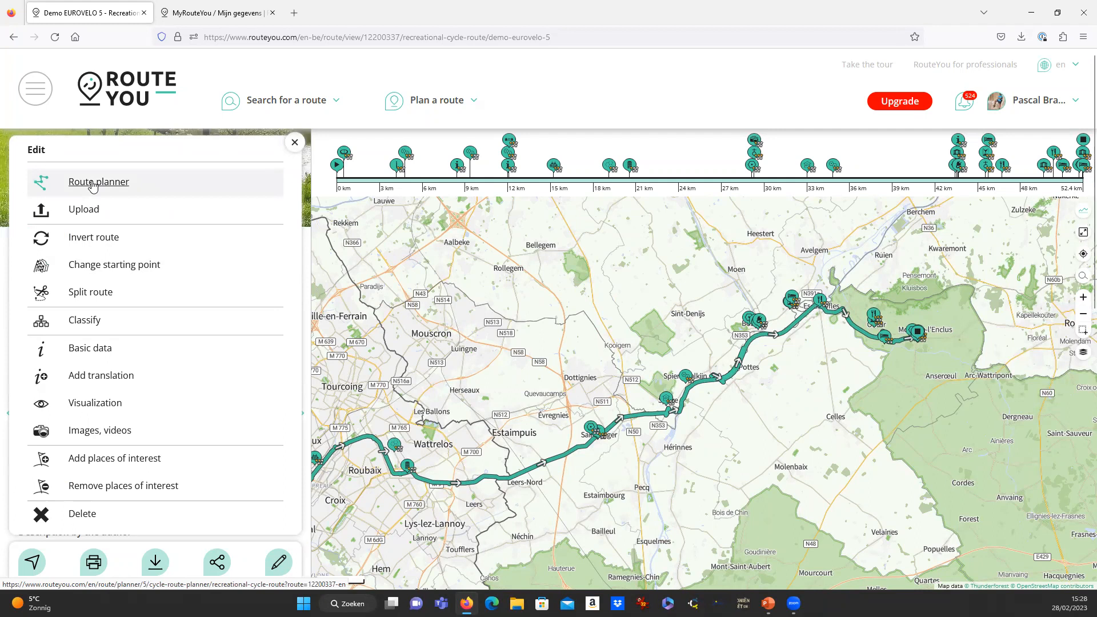
pyautogui.click(116, 187)
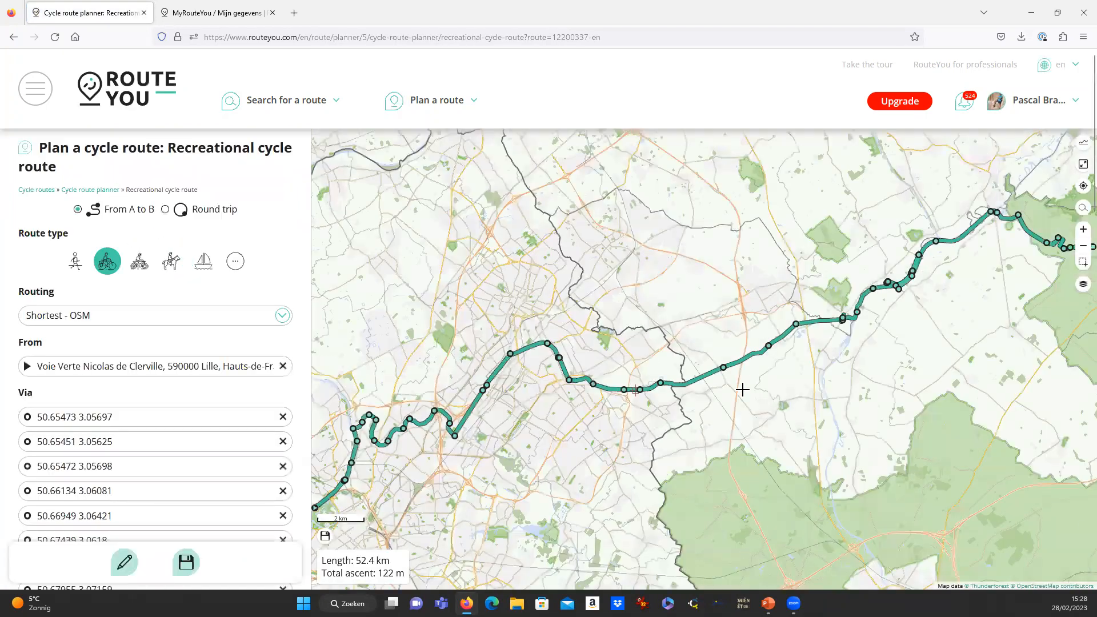
pyautogui.moveTo(723, 369); pyautogui.dragTo(754, 441)
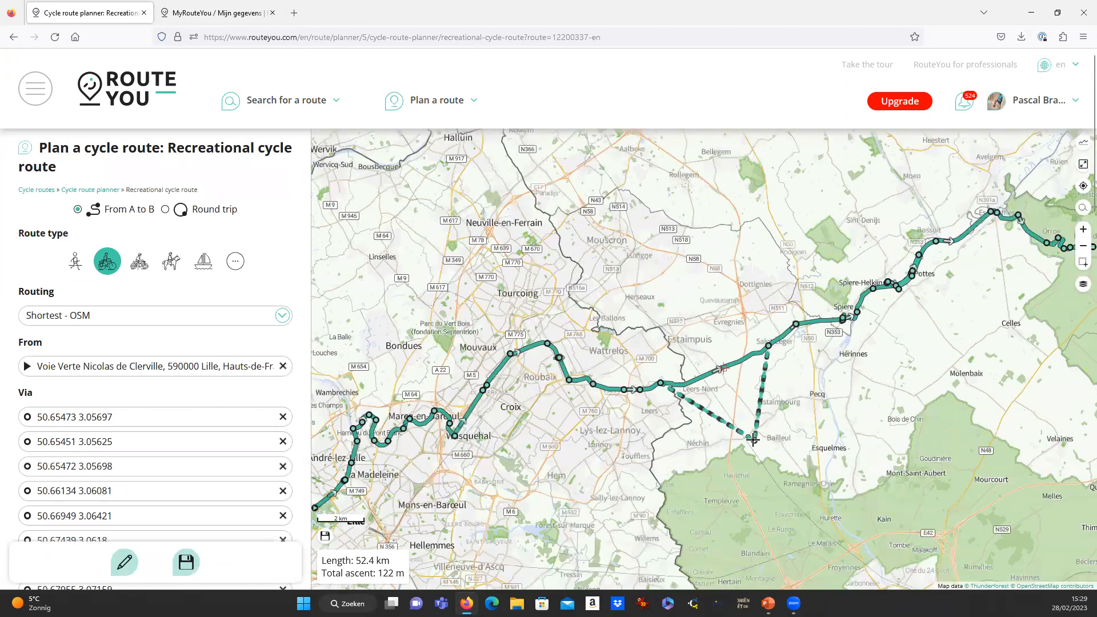
pyautogui.moveTo(737, 384); pyautogui.dragTo(807, 401)
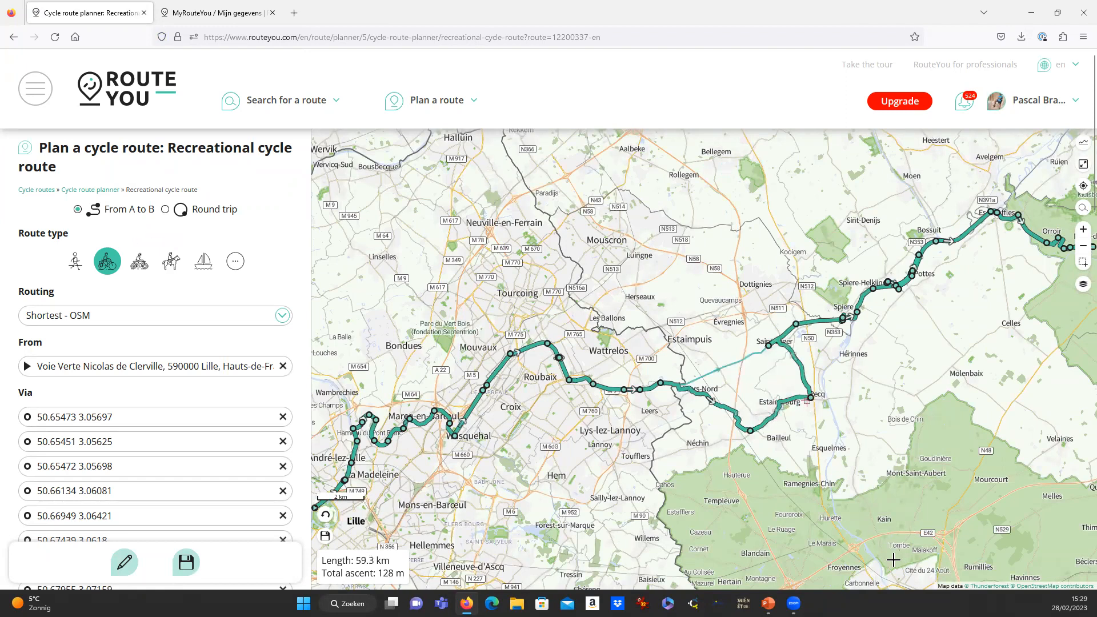
pyautogui.scroll(1, 789, 365)
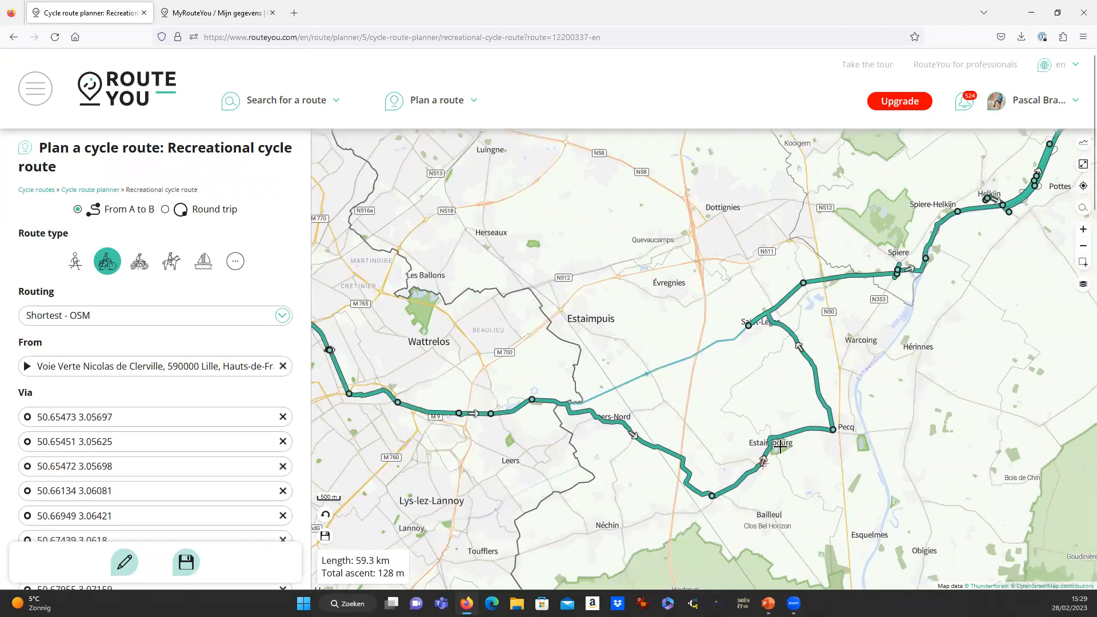
pyautogui.moveTo(752, 325); pyautogui.dragTo(774, 312)
# Save the edited 58.4 km Demo EUROVELO 5 route.
pyautogui.scroll(-1, 703, 430)
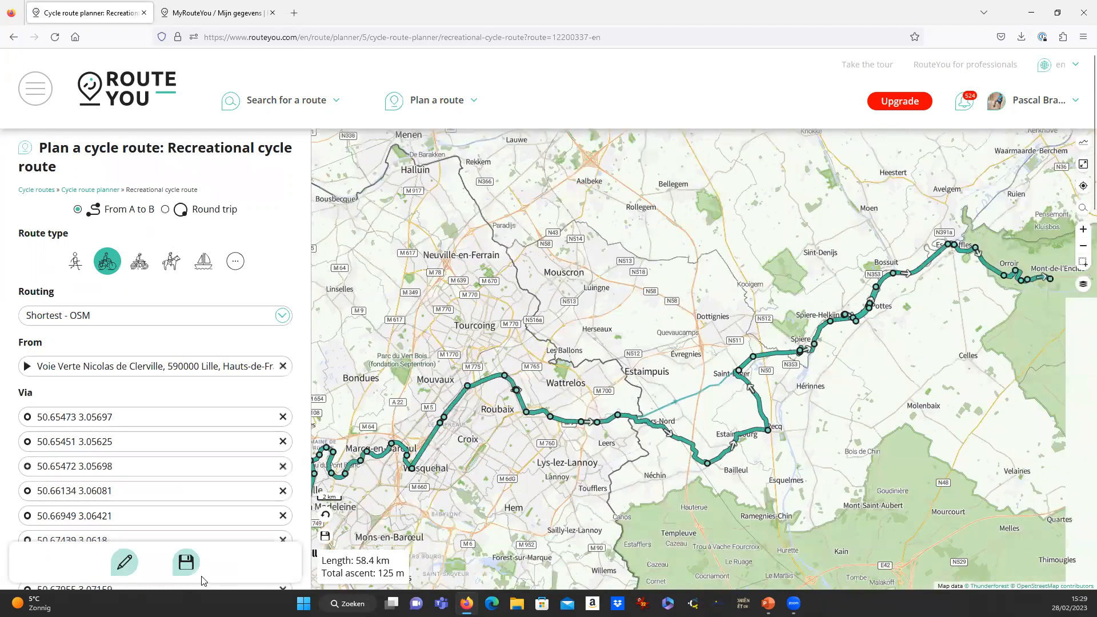
pyautogui.click(186, 562)
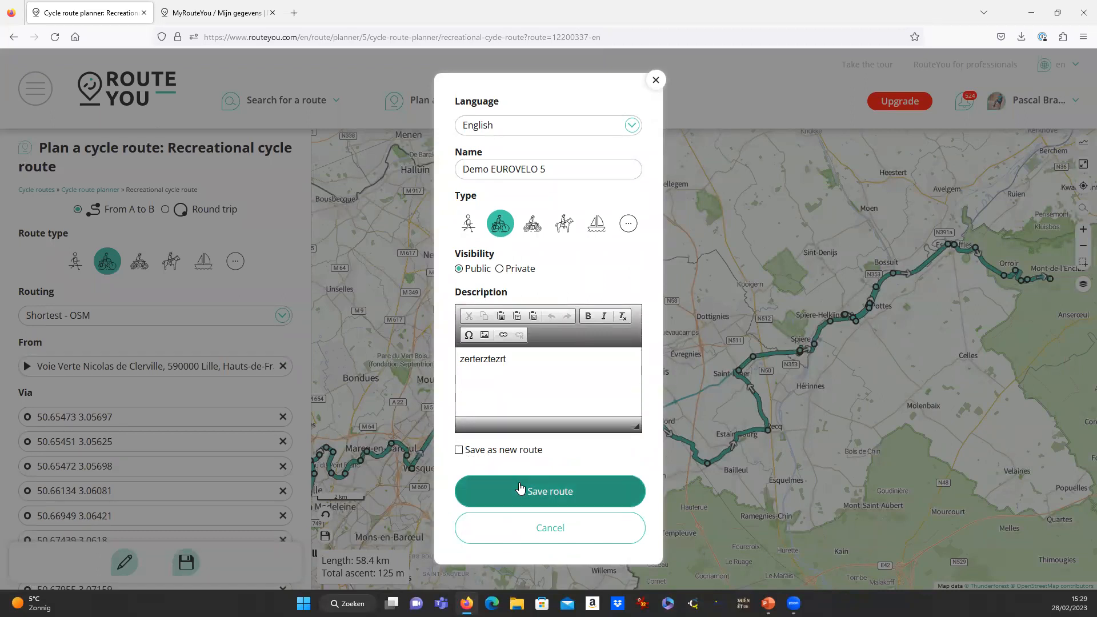
pyautogui.click(549, 498)
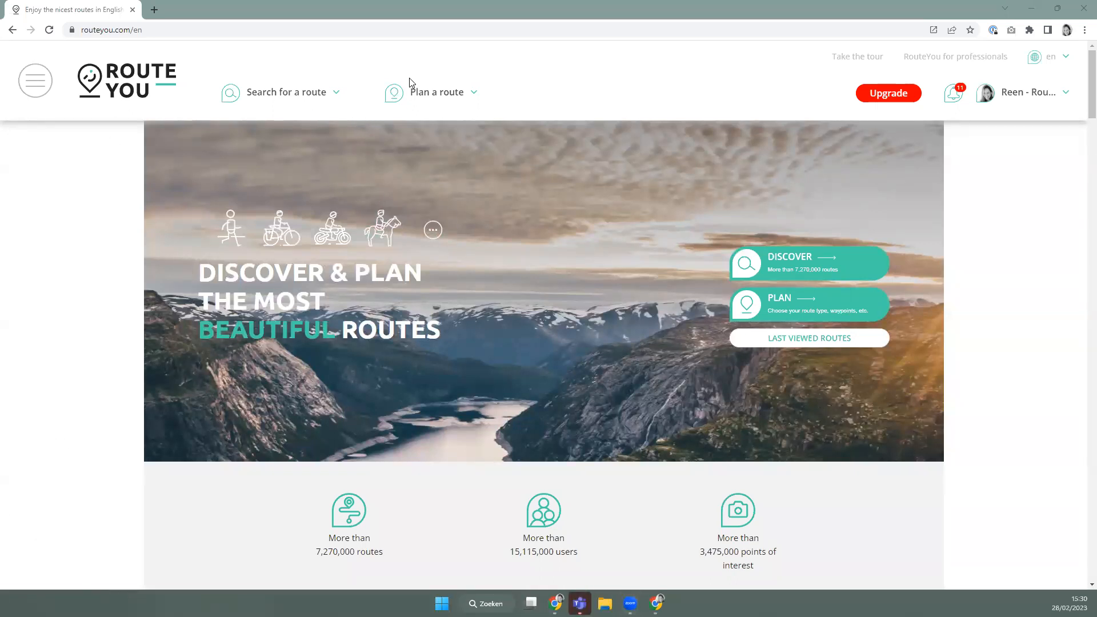
# Start a new route and show existing routes as markers on the world map.
pyautogui.moveTo(417, 91)
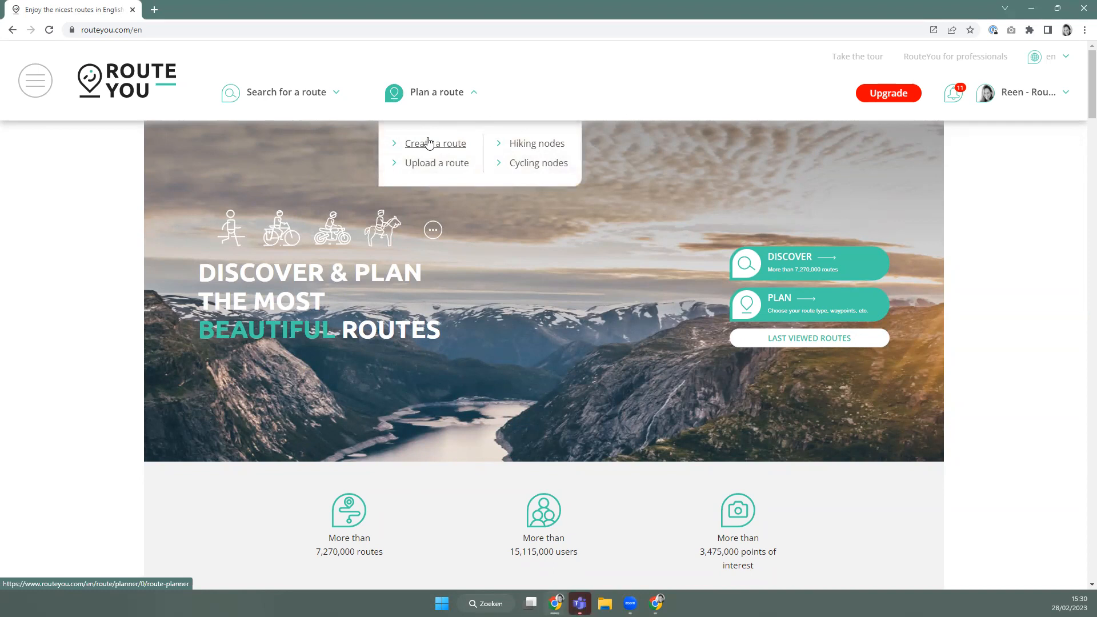
pyautogui.click(429, 142)
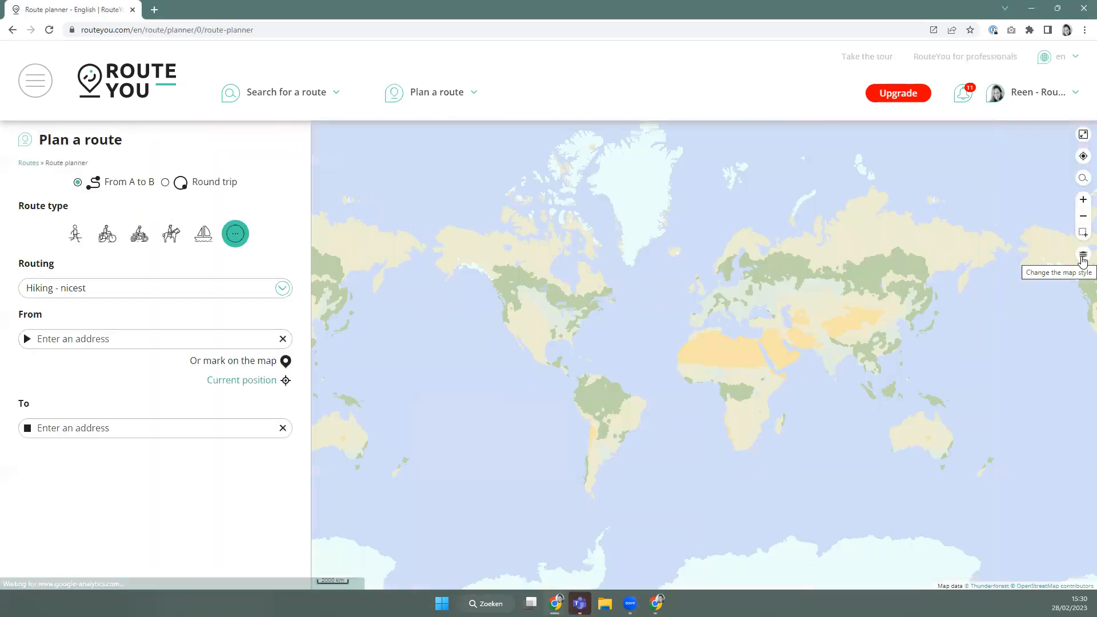
pyautogui.click(1083, 258)
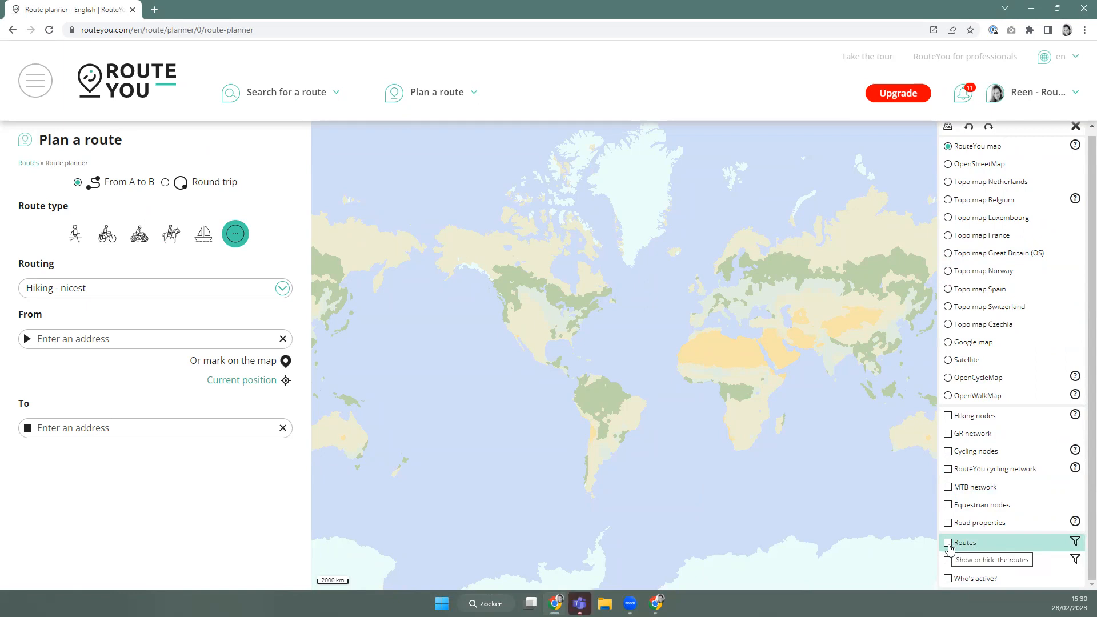
pyautogui.click(948, 543)
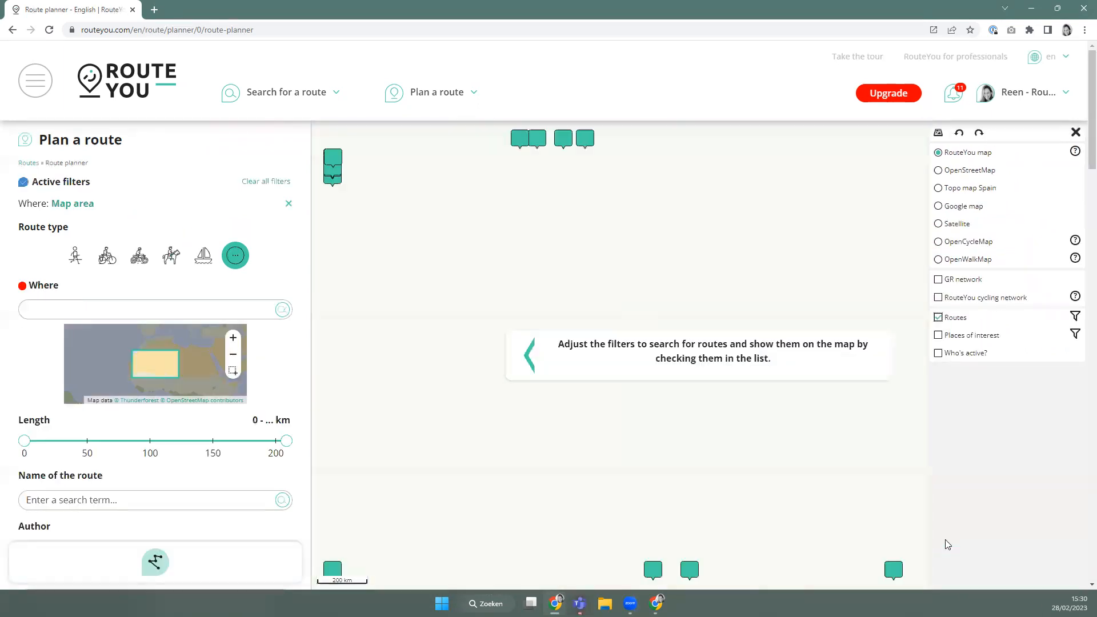
pyautogui.scroll(-2, 558, 236)
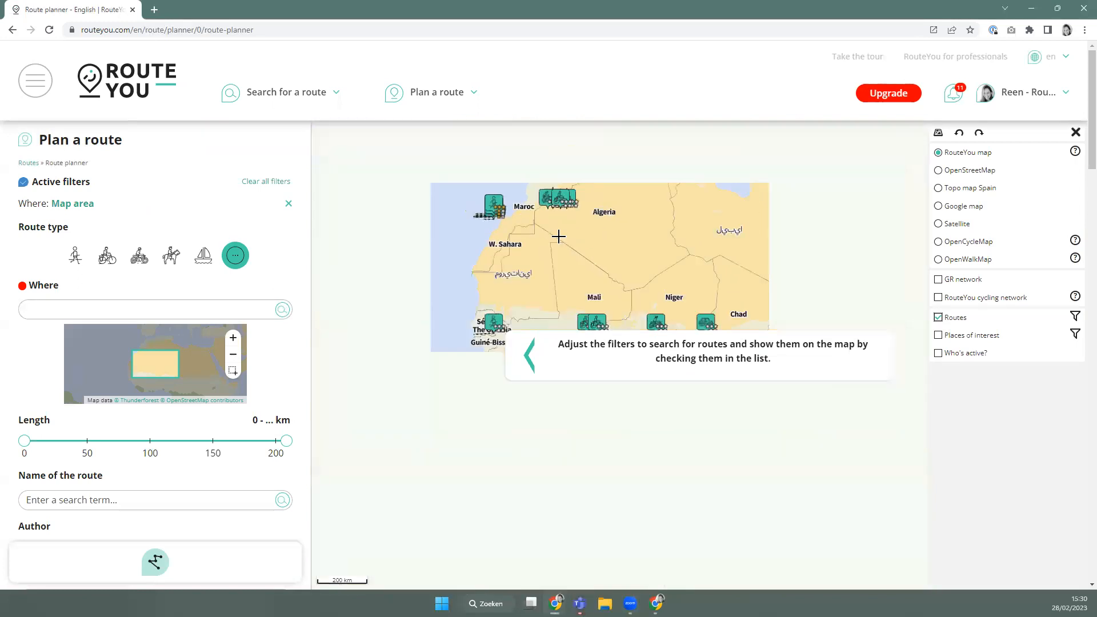
pyautogui.scroll(-3, 558, 236)
pyautogui.moveTo(607, 299); pyautogui.dragTo(614, 336)
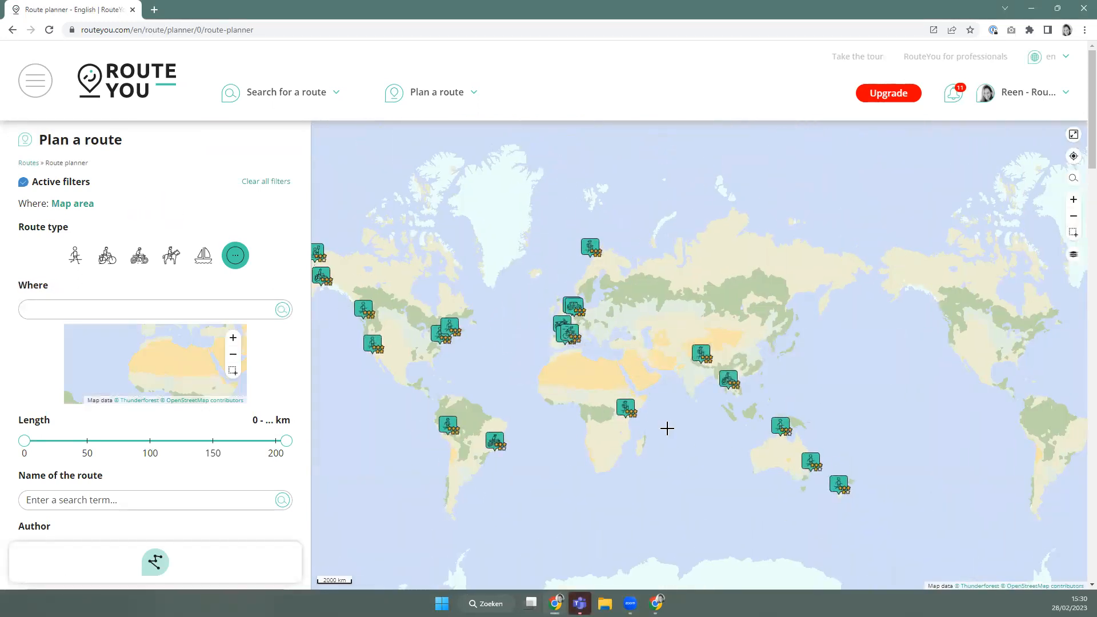
# Search the route filter's location for 'Calp Spain'.
pyautogui.click(1074, 255)
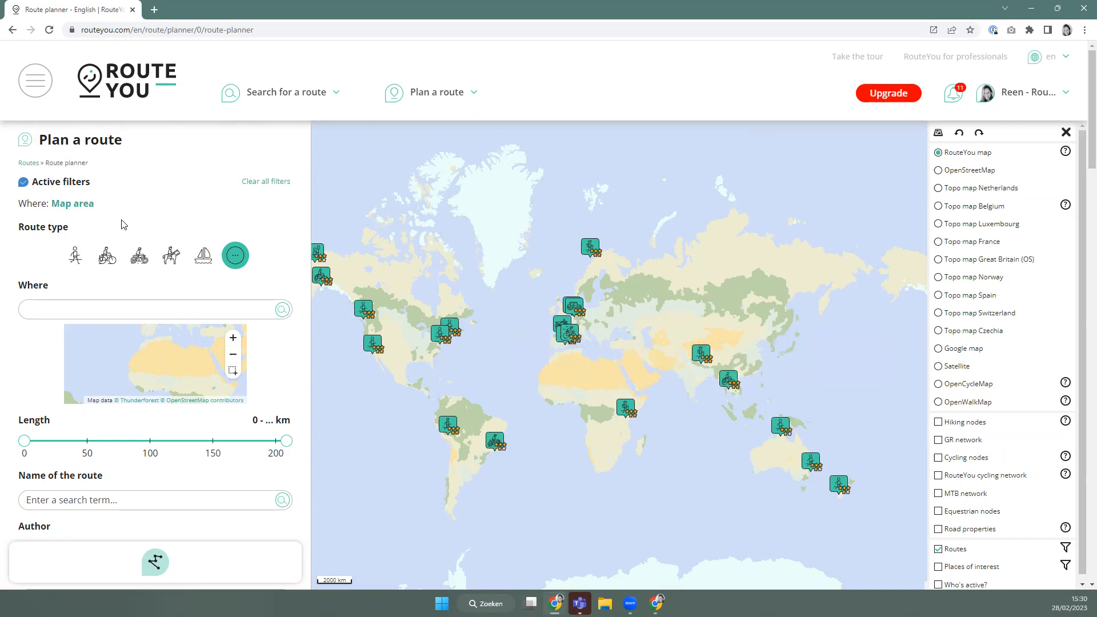
pyautogui.click(84, 309)
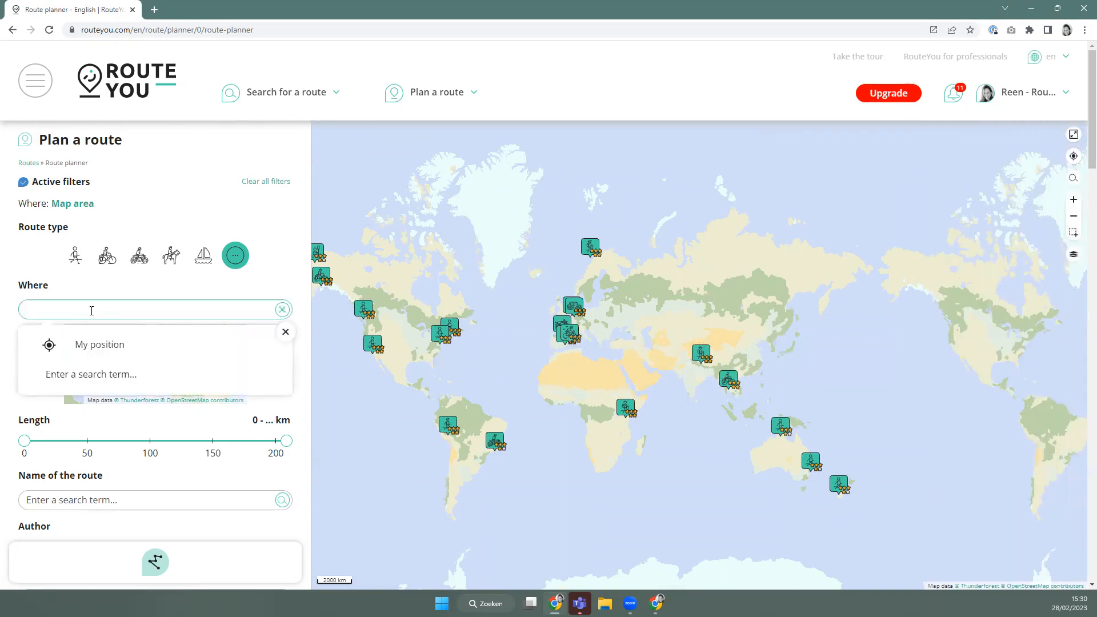
pyautogui.write('Calp Spain')
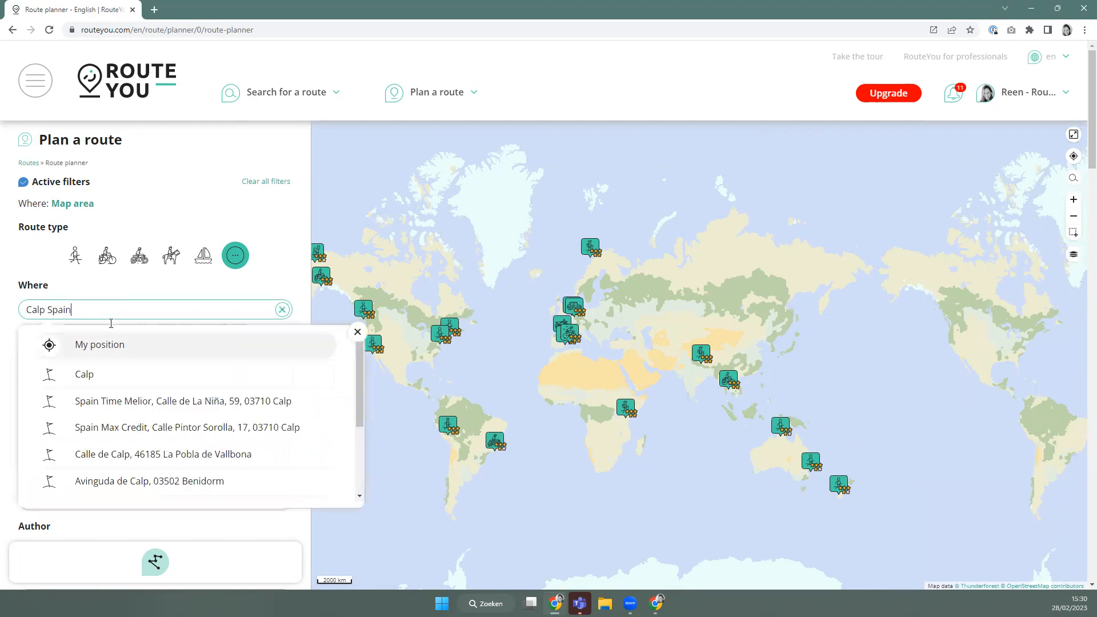
pyautogui.click(134, 380)
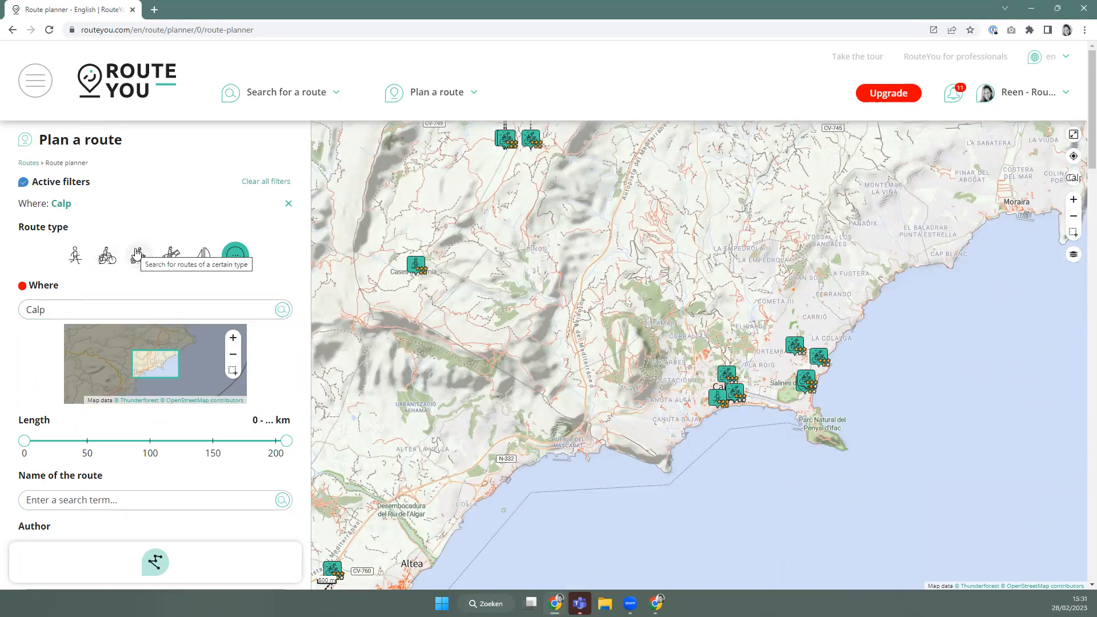
pyautogui.click(107, 255)
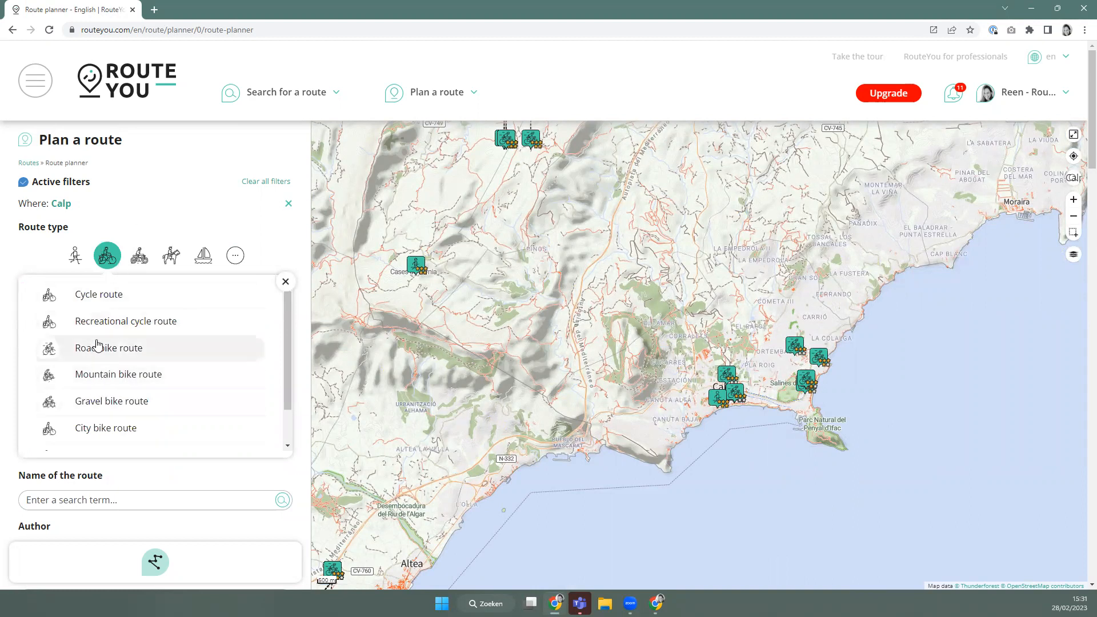
pyautogui.click(96, 350)
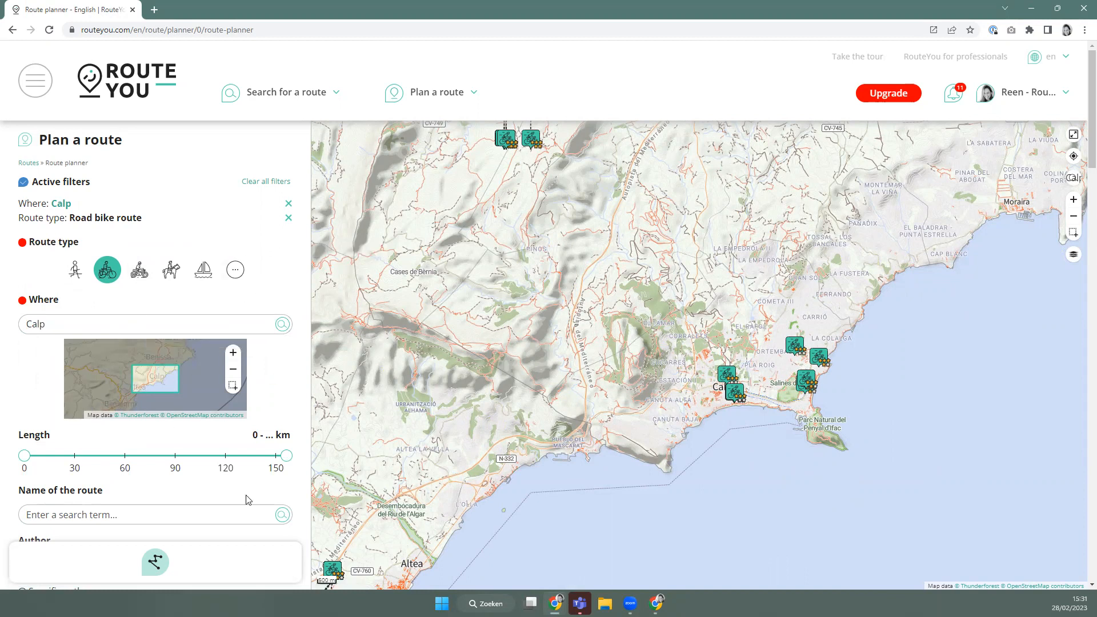
pyautogui.moveTo(24, 455); pyautogui.dragTo(77, 479)
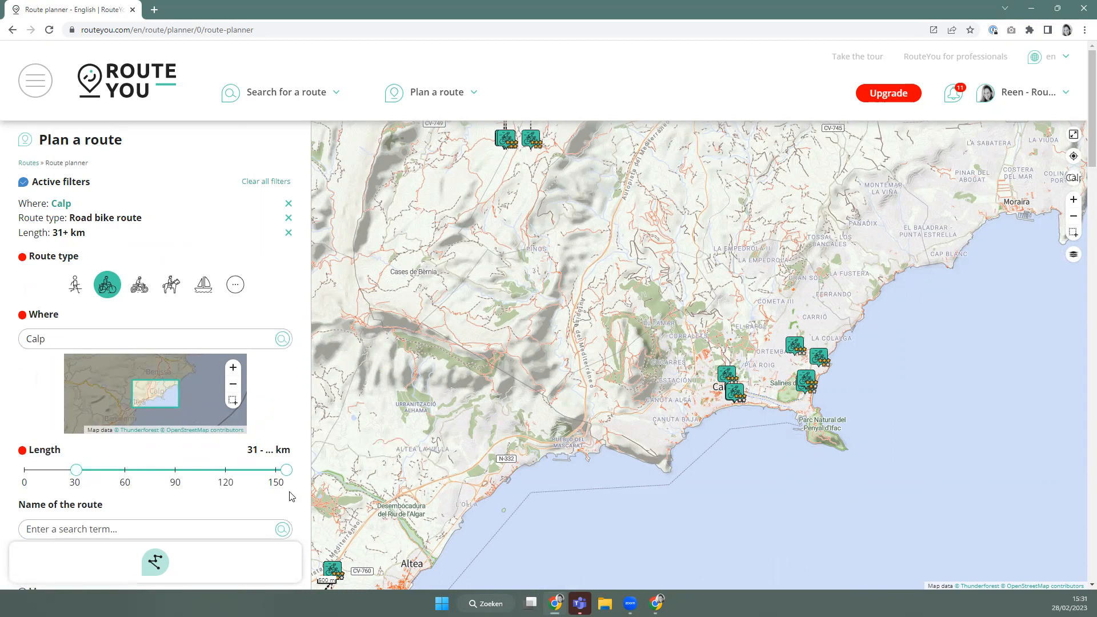
pyautogui.moveTo(287, 470)
pyautogui.mouseDown()
pyautogui.moveTo(130, 472)
pyautogui.moveTo(289, 472)
pyautogui.mouseUp()
pyautogui.scroll(-3, 162, 478)
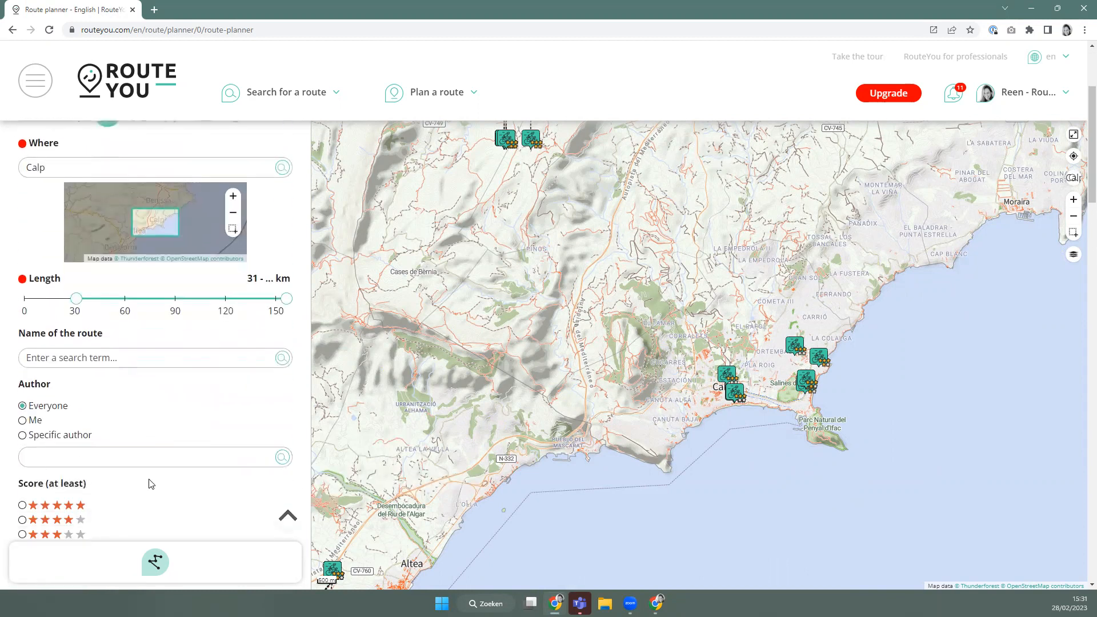
pyautogui.scroll(-1, 75, 400)
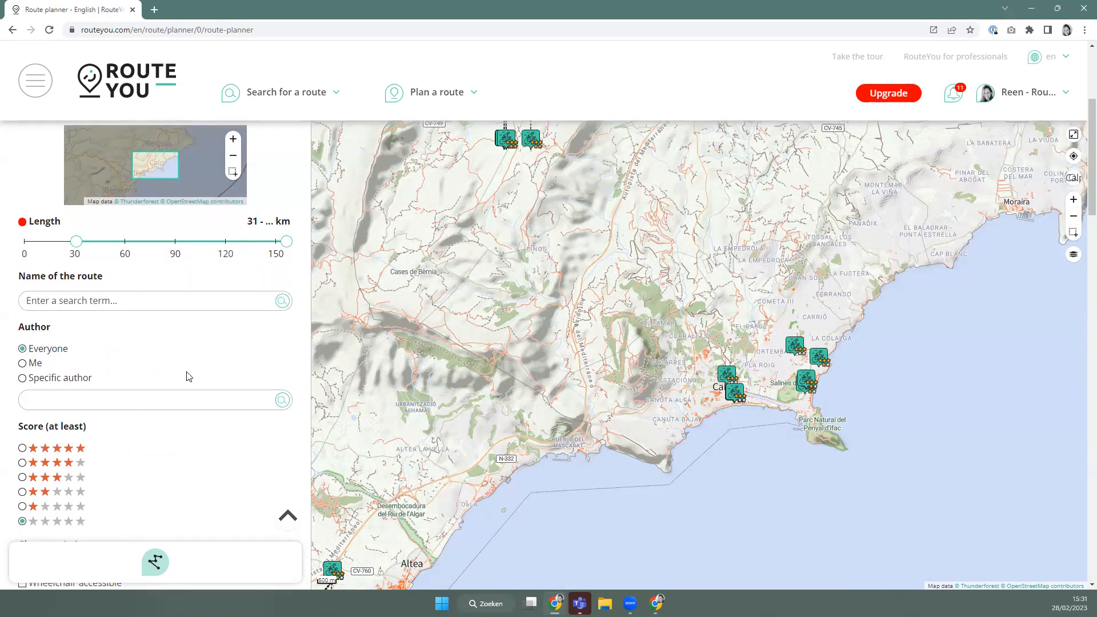
pyautogui.scroll(-1, 166, 343)
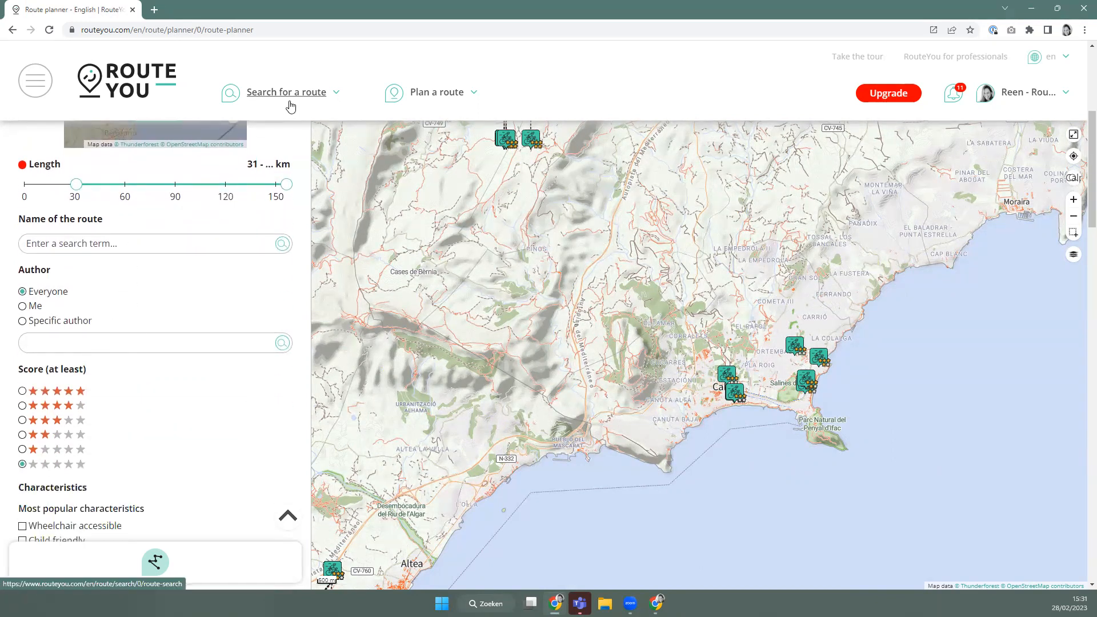
pyautogui.scroll(-1, 130, 445)
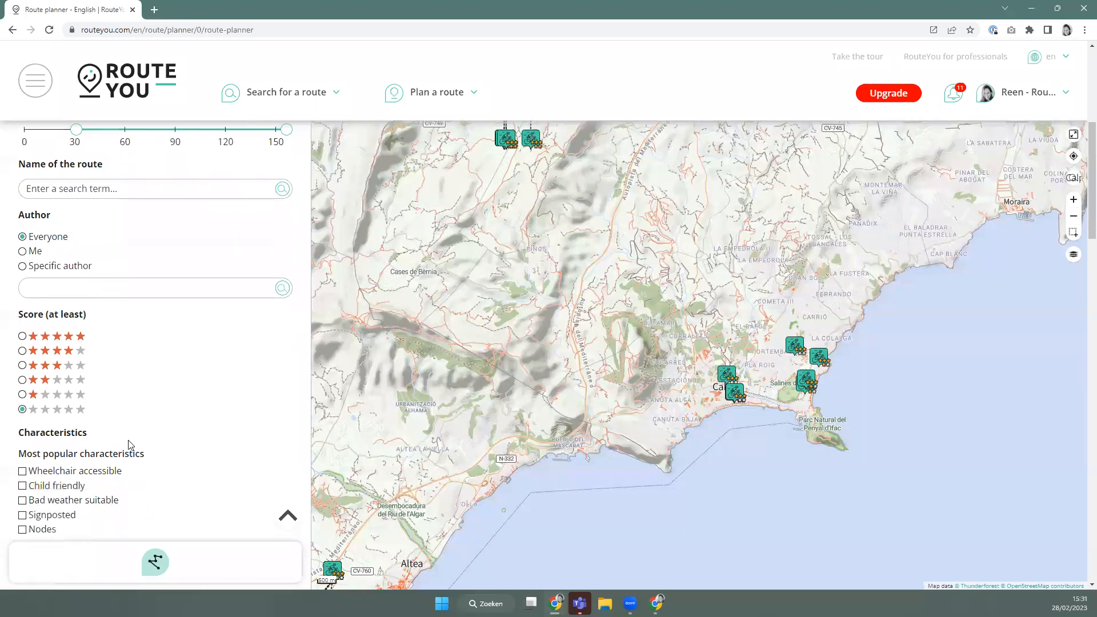
pyautogui.scroll(-1, 129, 444)
pyautogui.click(23, 306)
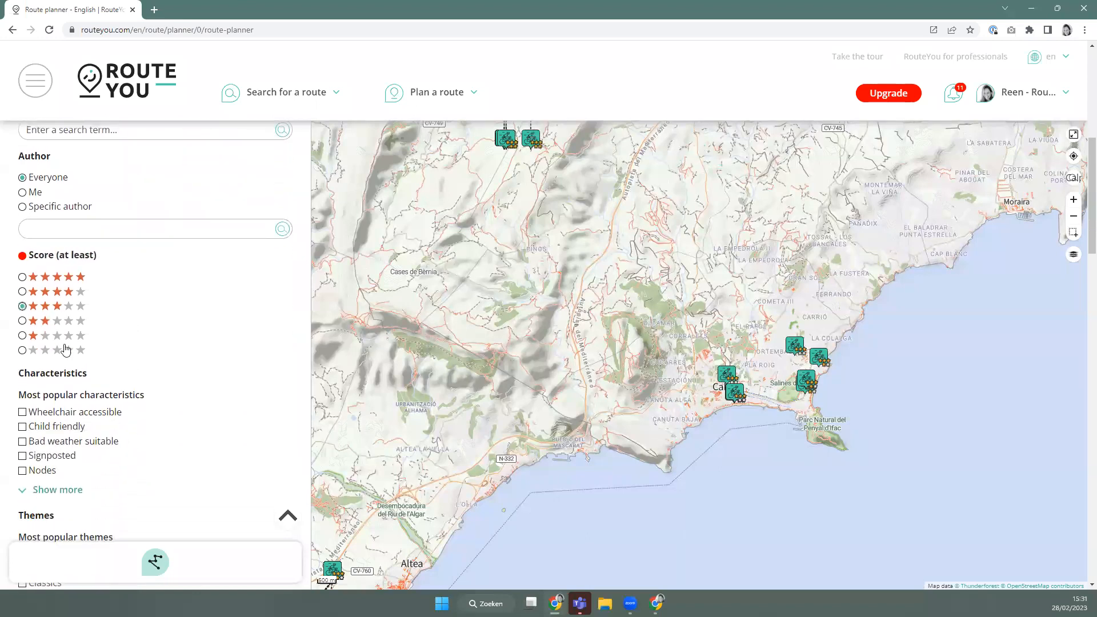
pyautogui.scroll(-7, 90, 364)
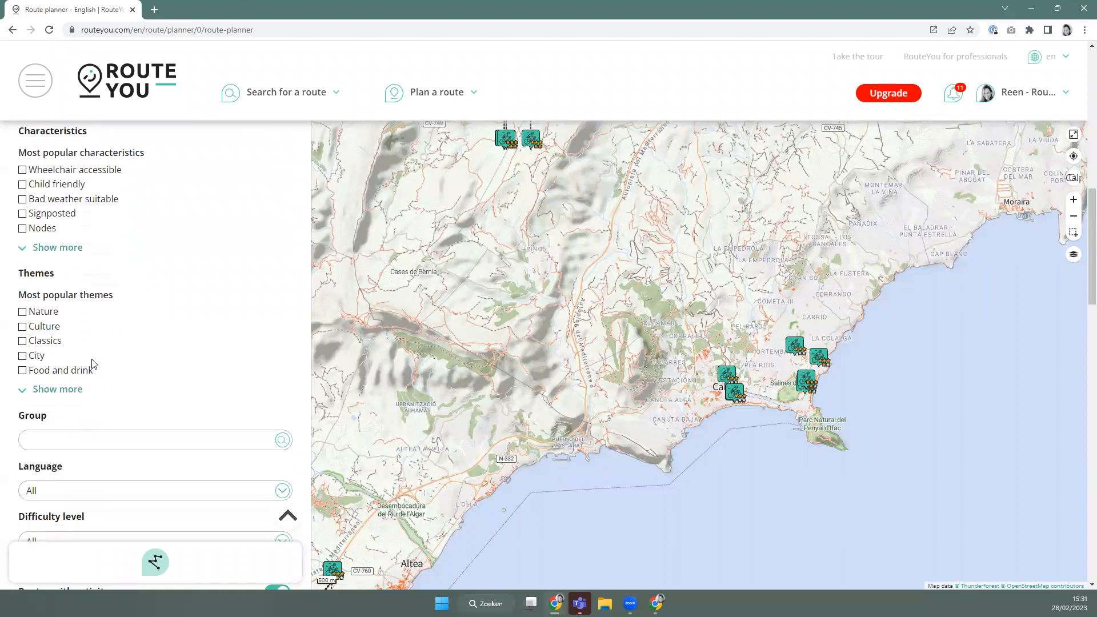
pyautogui.scroll(-4, 93, 364)
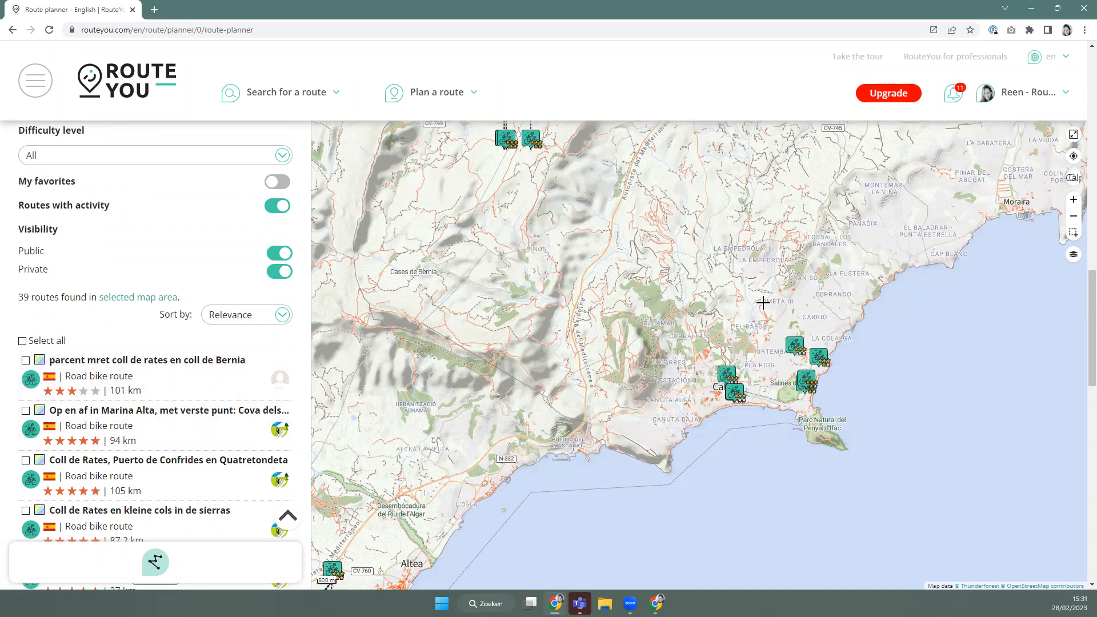
# View the second route's details, then return to the Calp route list and map.
pyautogui.click(59, 414)
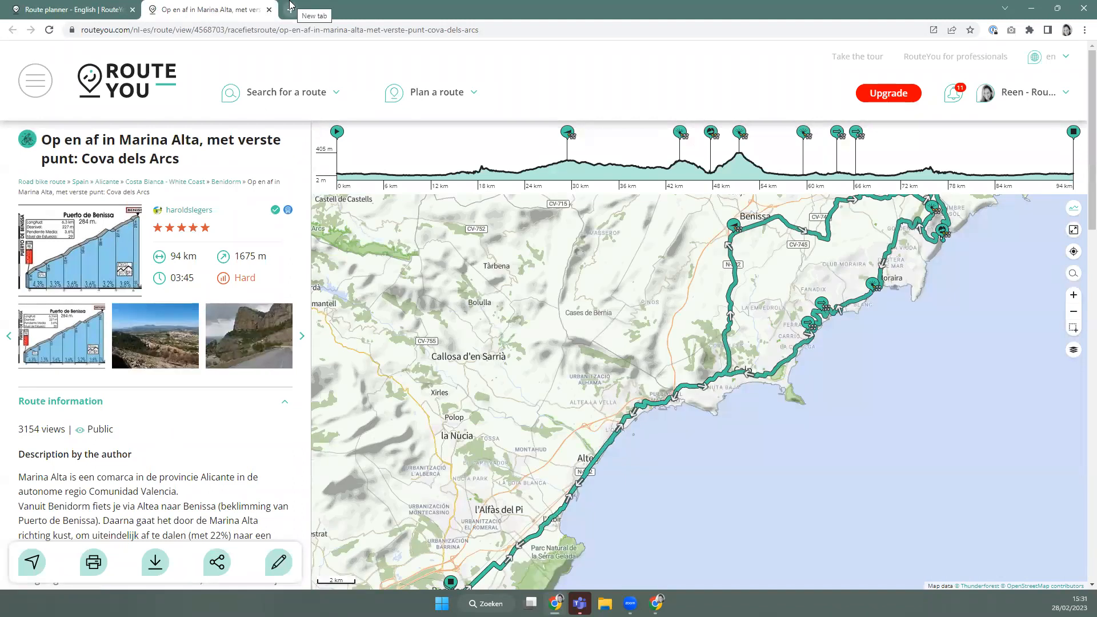
pyautogui.click(269, 10)
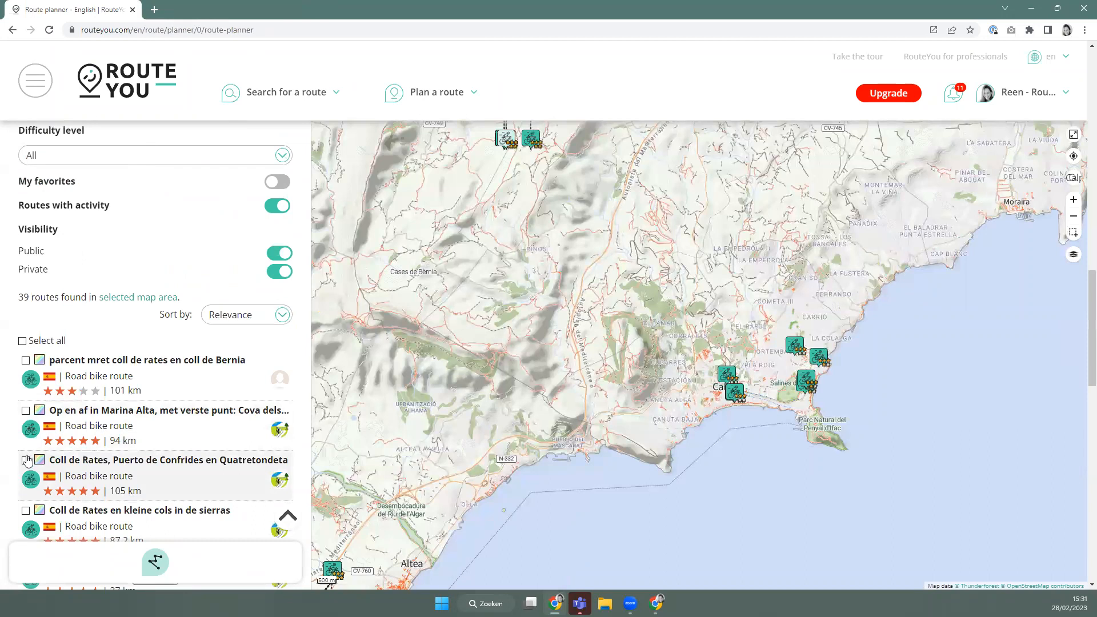
pyautogui.scroll(1, 827, 390)
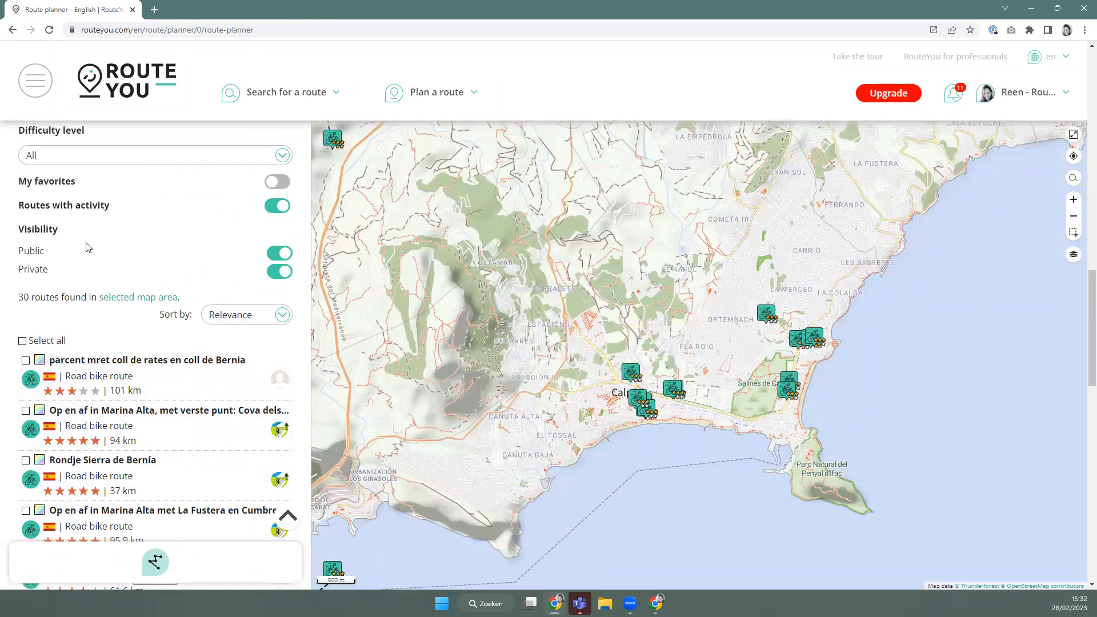
pyautogui.scroll(10, 74, 238)
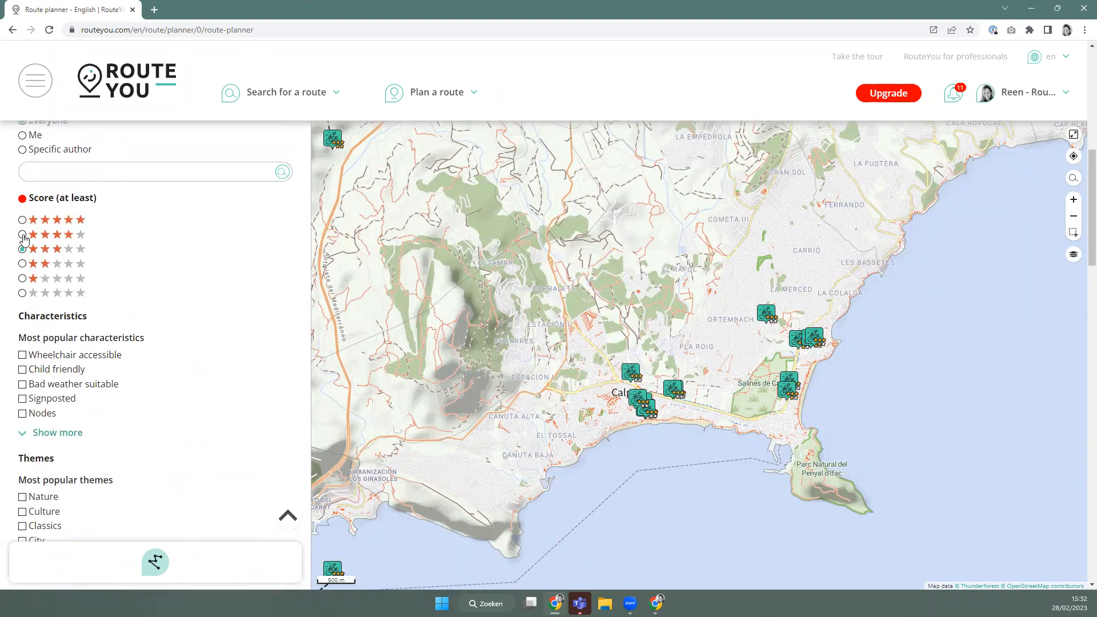
pyautogui.scroll(-10, 46, 383)
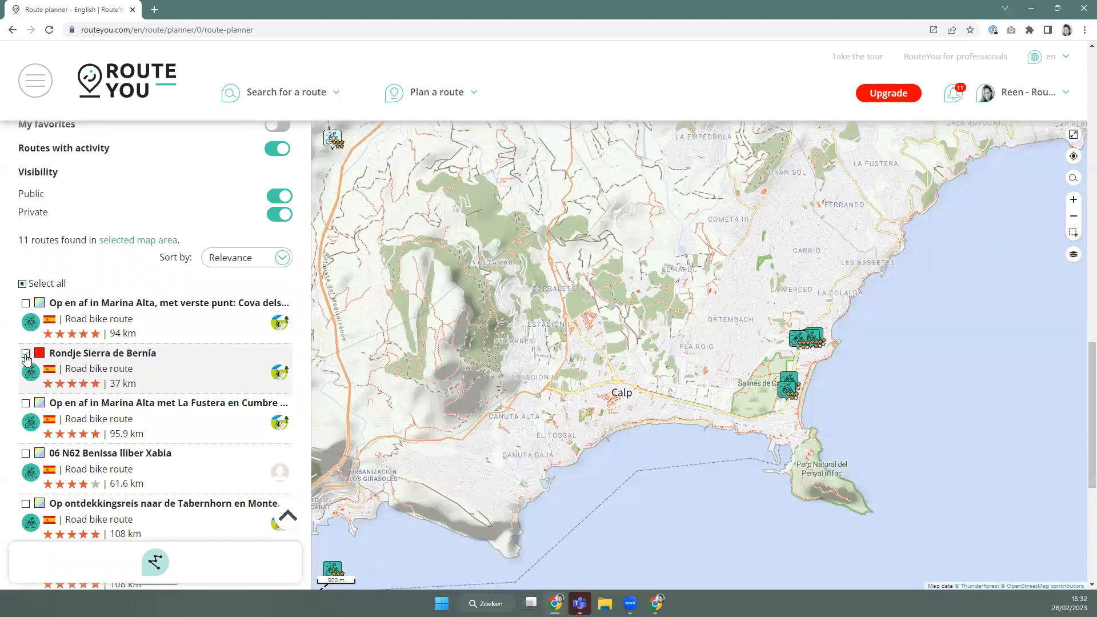
# Overlay Rondje Sierra de Bernía, Cova dels Arcs, Benissa lliber Xabia and Calpe-Tàrbena-Coll de Rates routes.
pyautogui.click(26, 354)
pyautogui.click(25, 304)
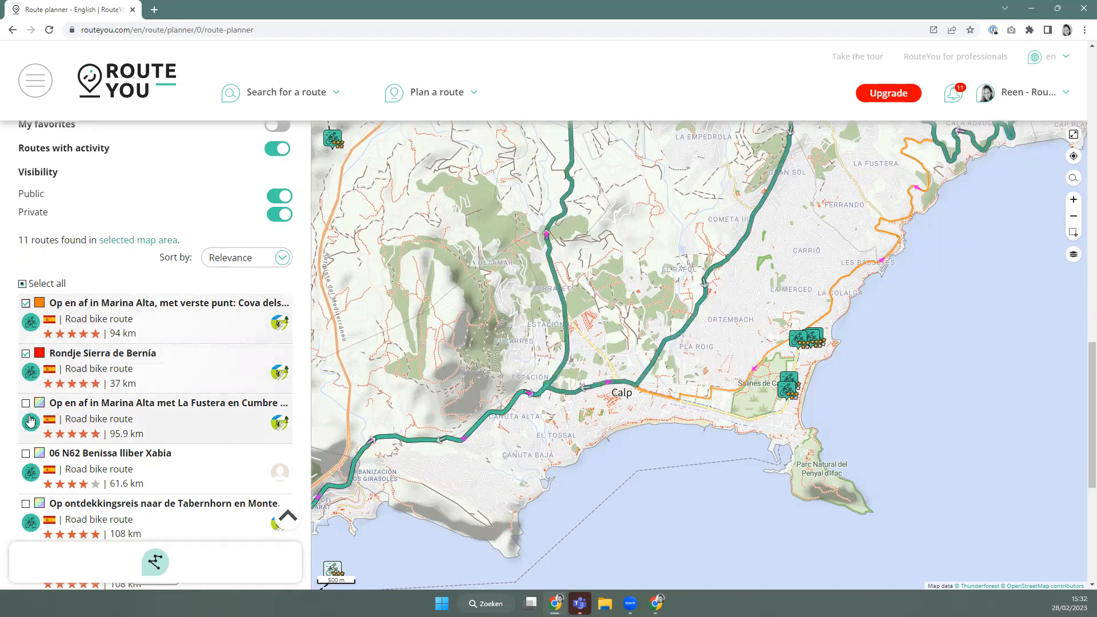
pyautogui.scroll(-2, 28, 400)
pyautogui.click(26, 341)
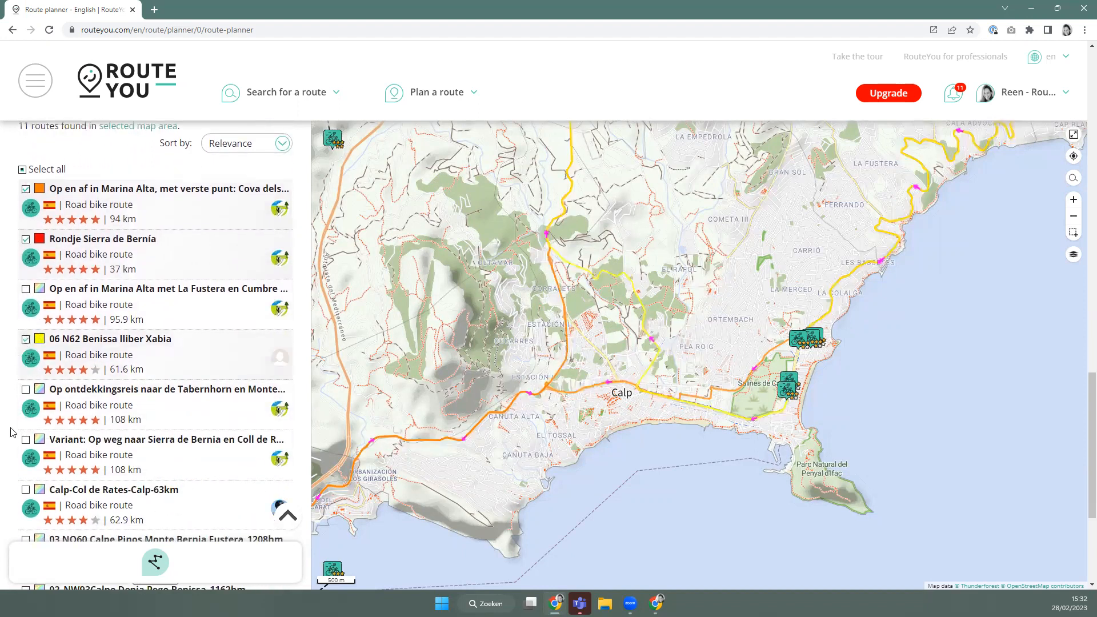
pyautogui.scroll(-2, 29, 365)
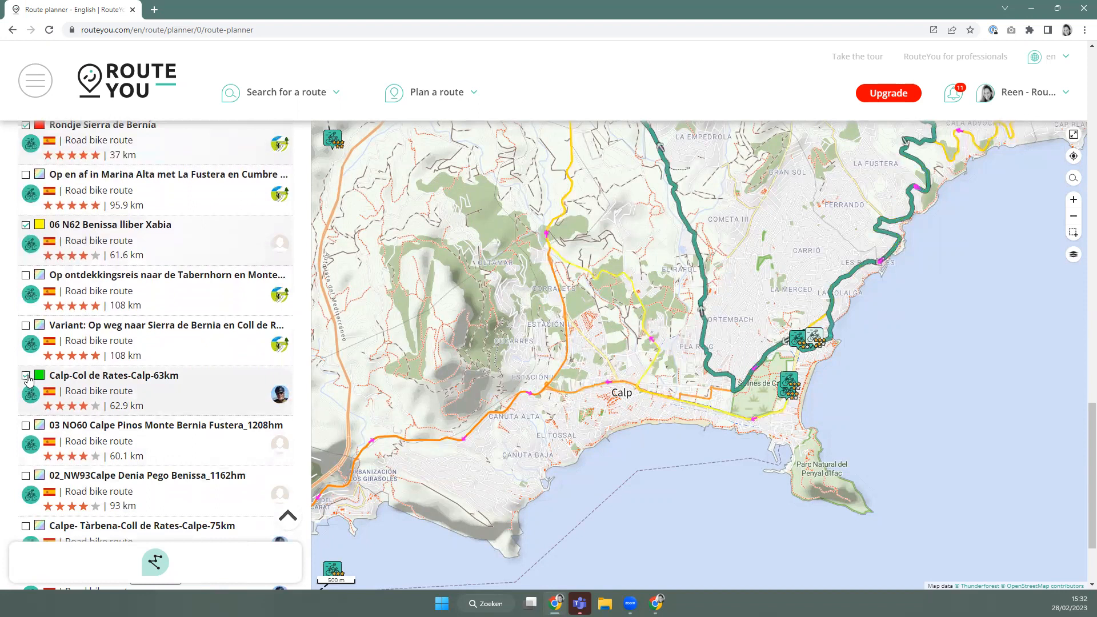
pyautogui.scroll(-2, 33, 406)
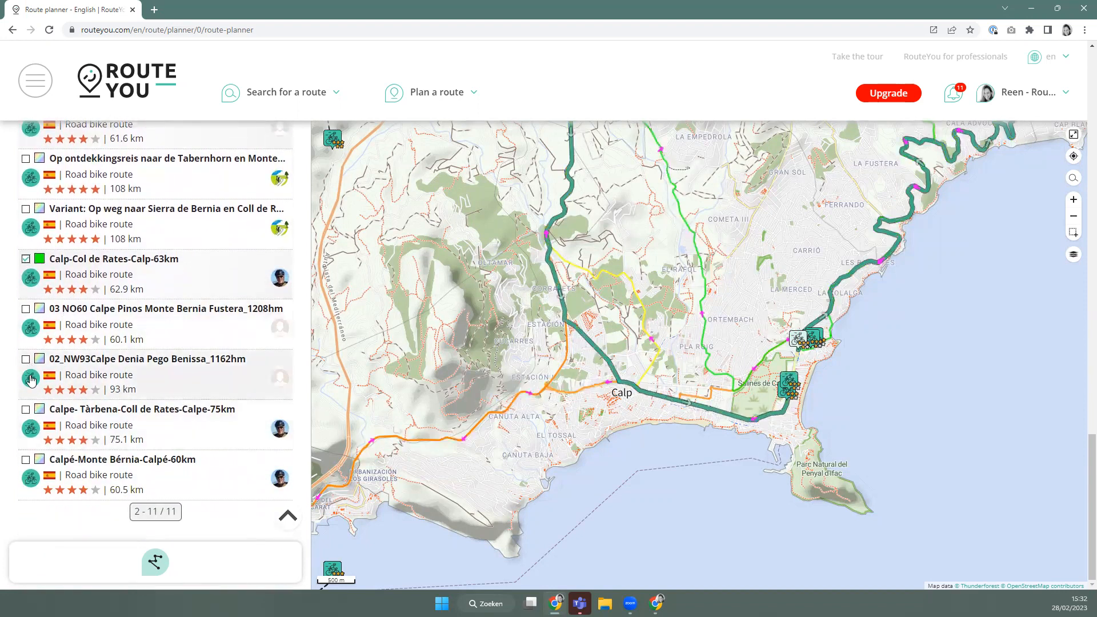
pyautogui.click(26, 410)
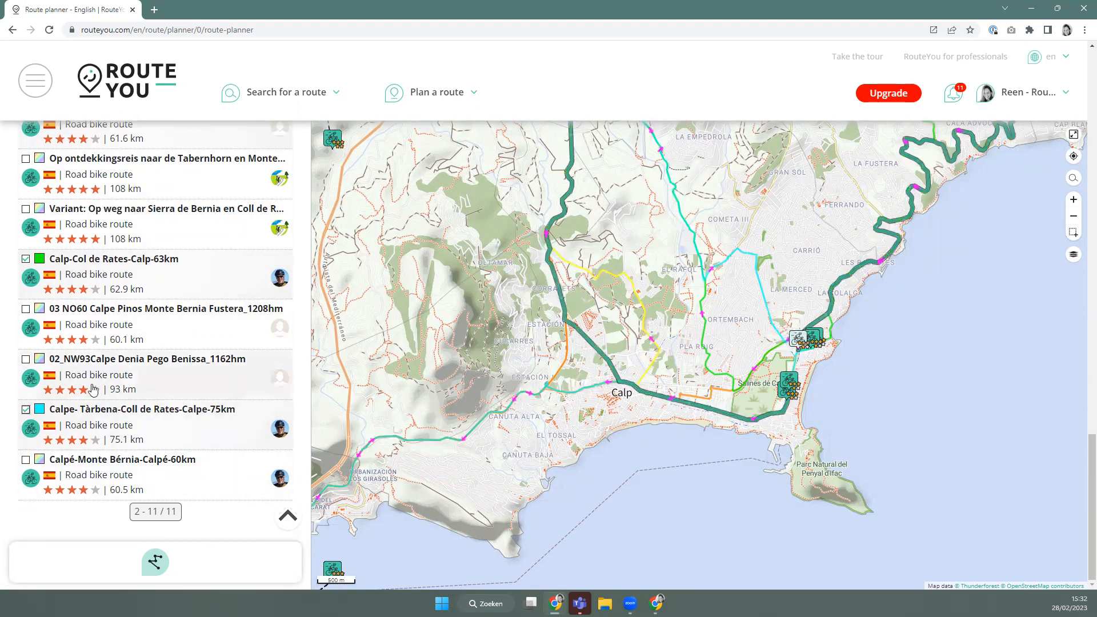
# Check the colour options for Calpe-Tàrbena-Coll de Rates, keeping it cyan.
pyautogui.click(39, 410)
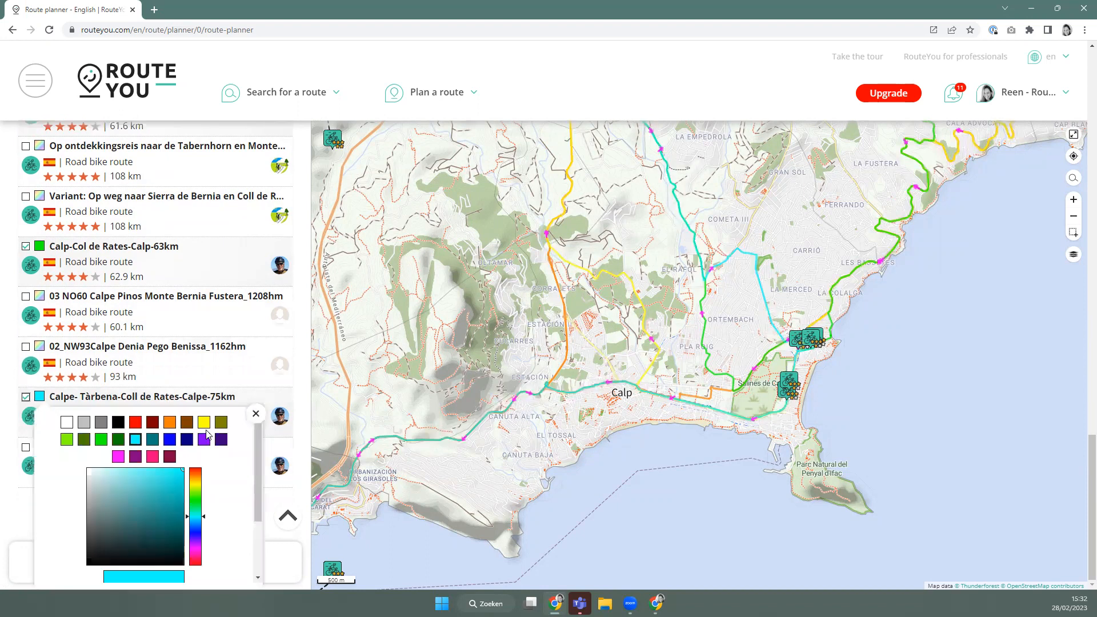
pyautogui.click(255, 413)
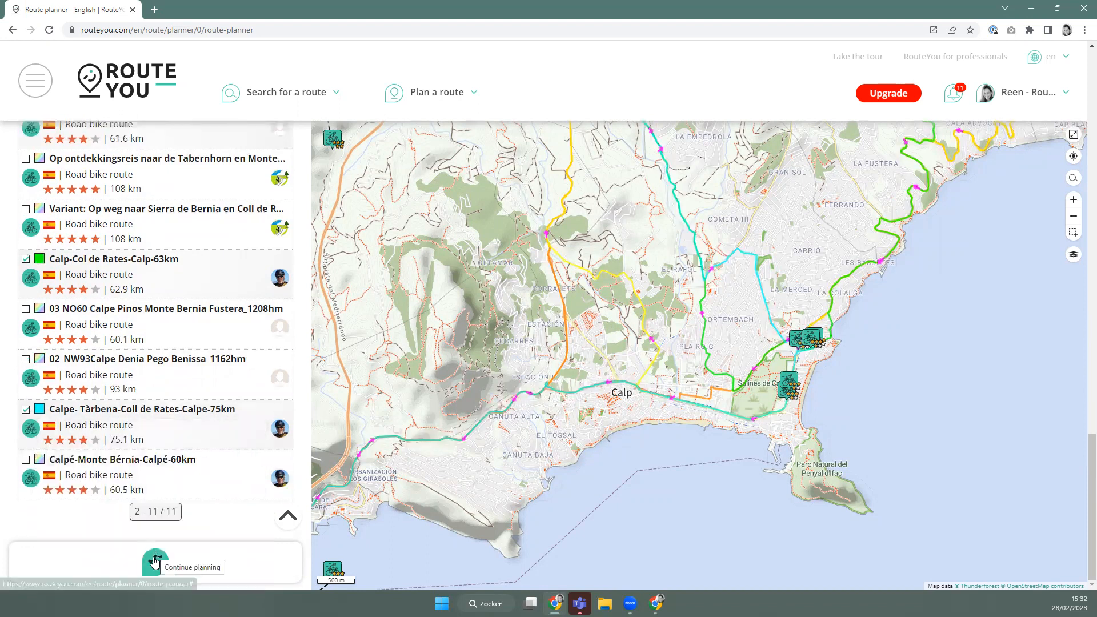
pyautogui.scroll(5, 143, 314)
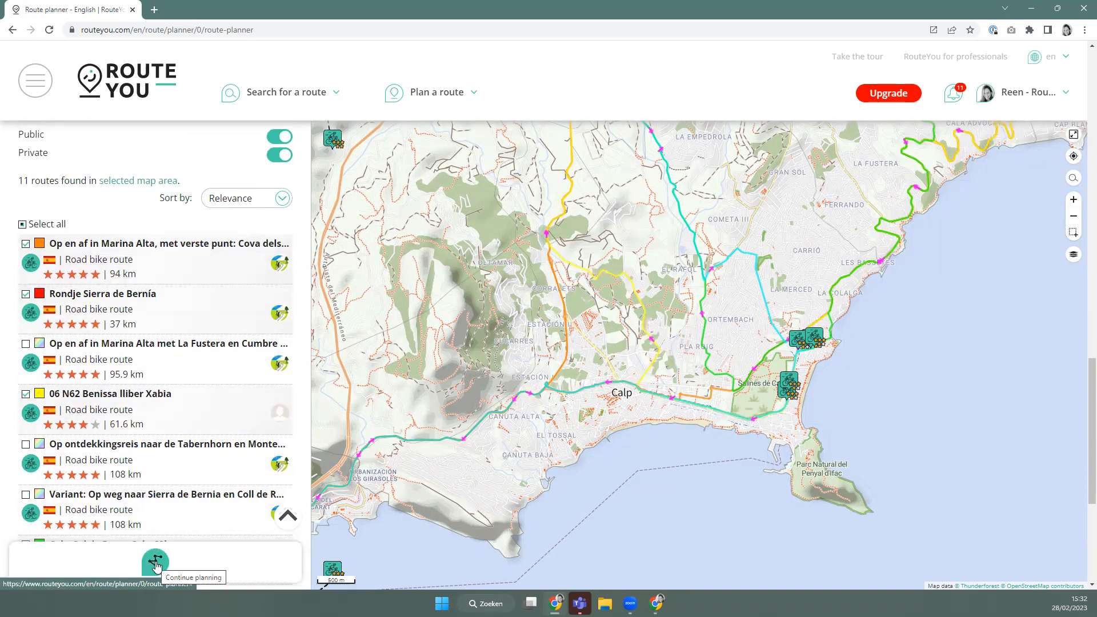
# Continue to planning a new A-to-B road bike route.
pyautogui.click(155, 565)
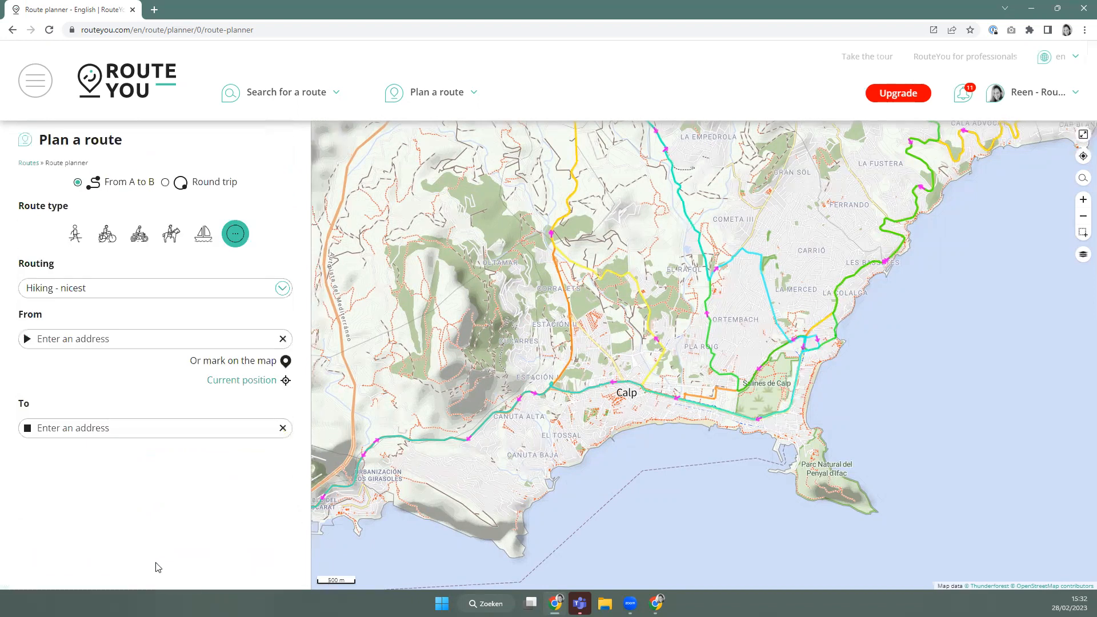
pyautogui.scroll(2, 684, 393)
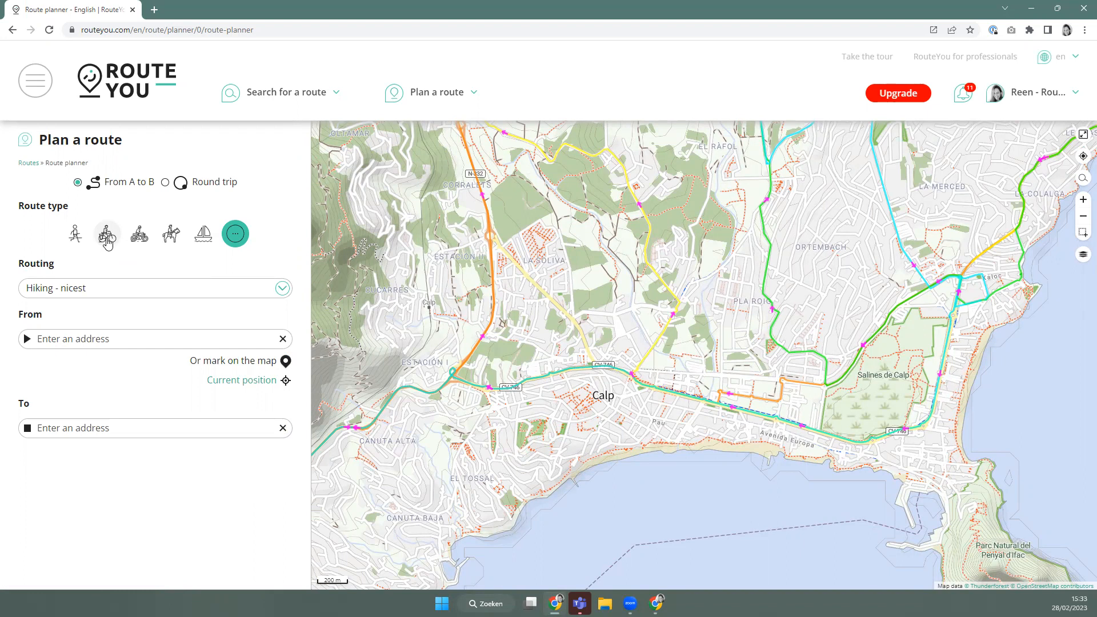
pyautogui.click(108, 241)
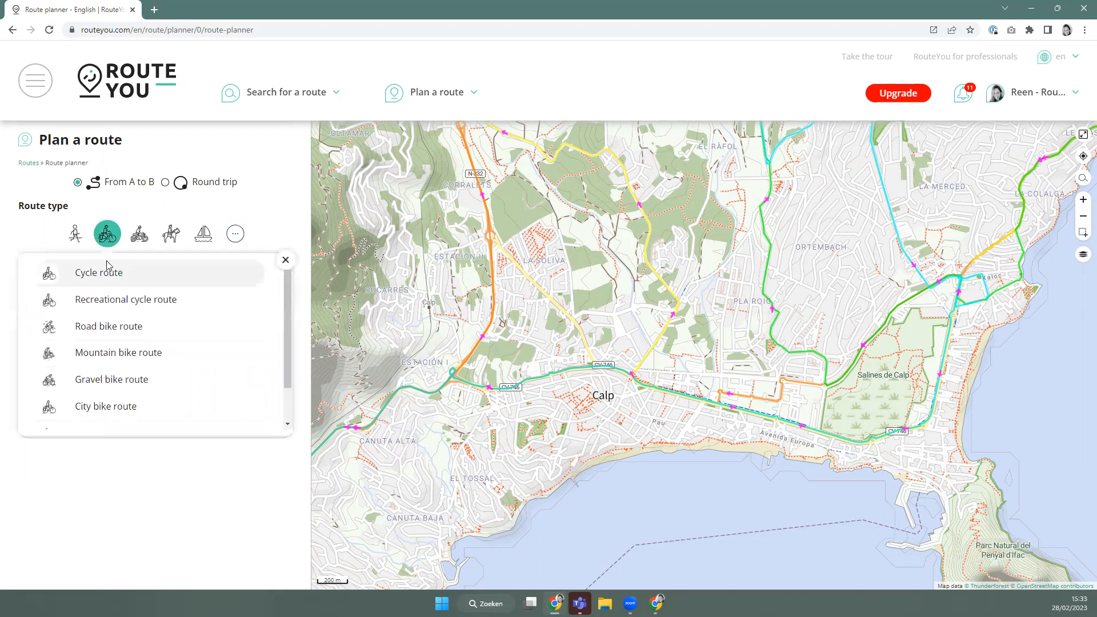
pyautogui.click(119, 328)
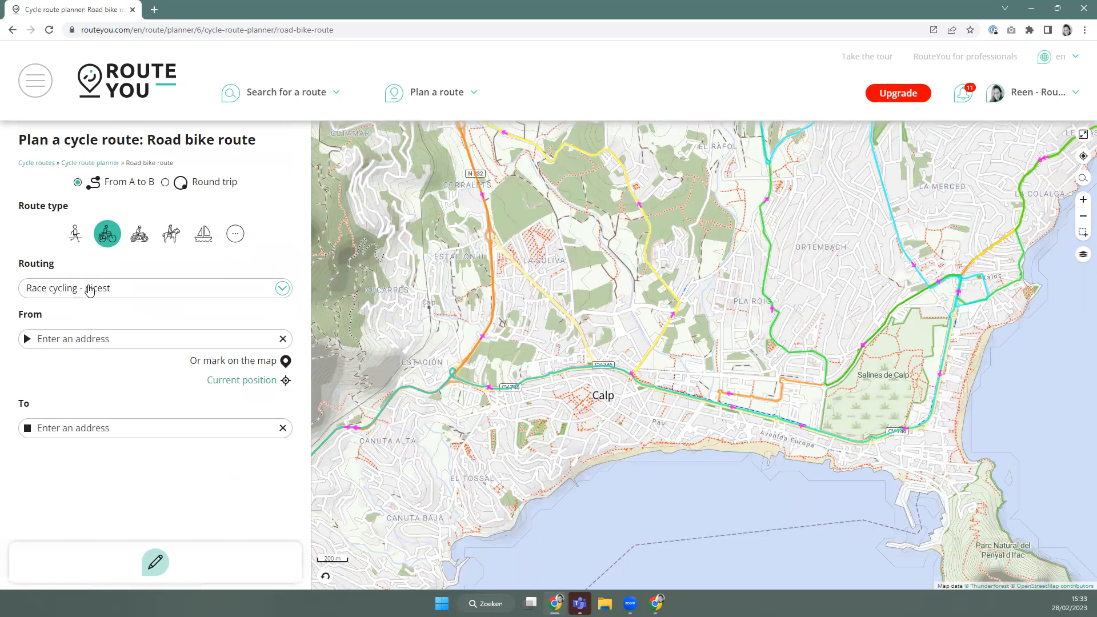
# Set the routing to Race cycling - shortest.
pyautogui.click(90, 290)
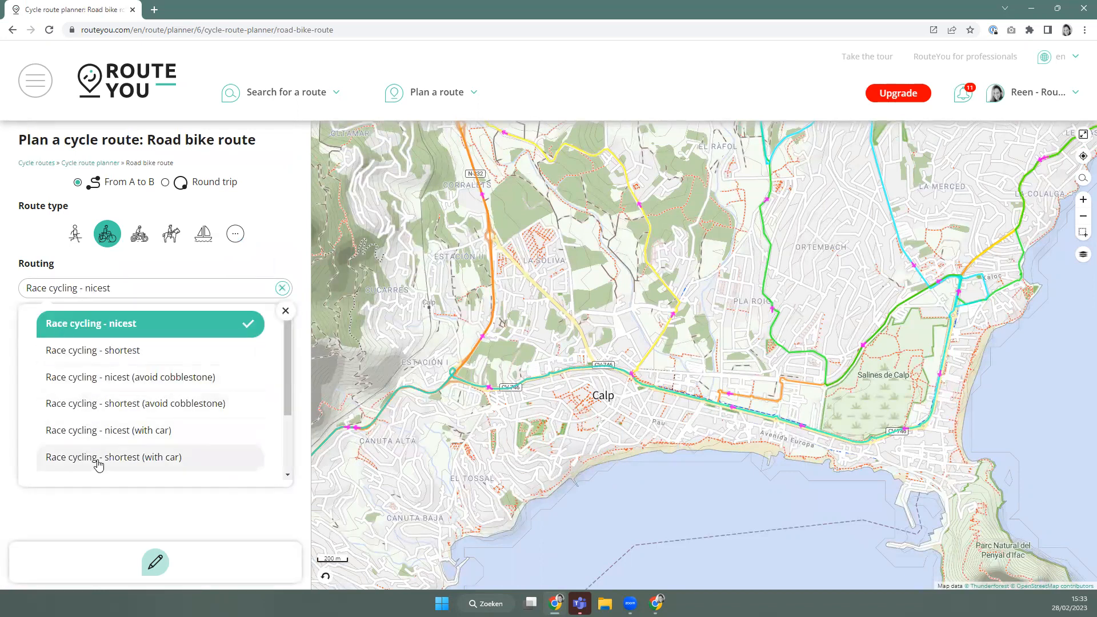
pyautogui.scroll(-3, 99, 465)
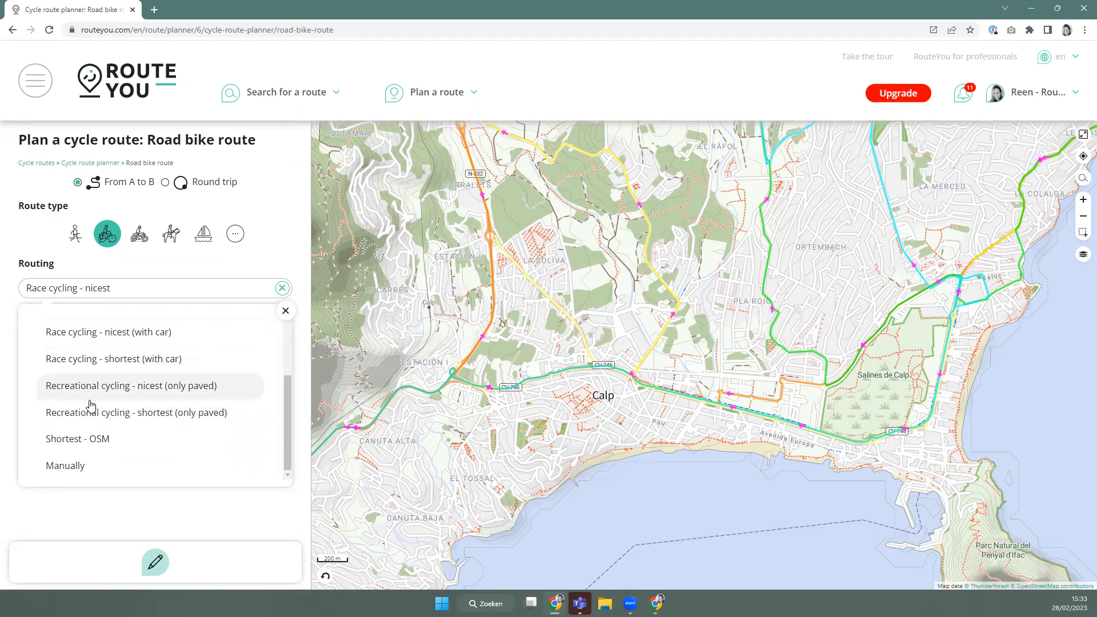
pyautogui.scroll(3, 102, 386)
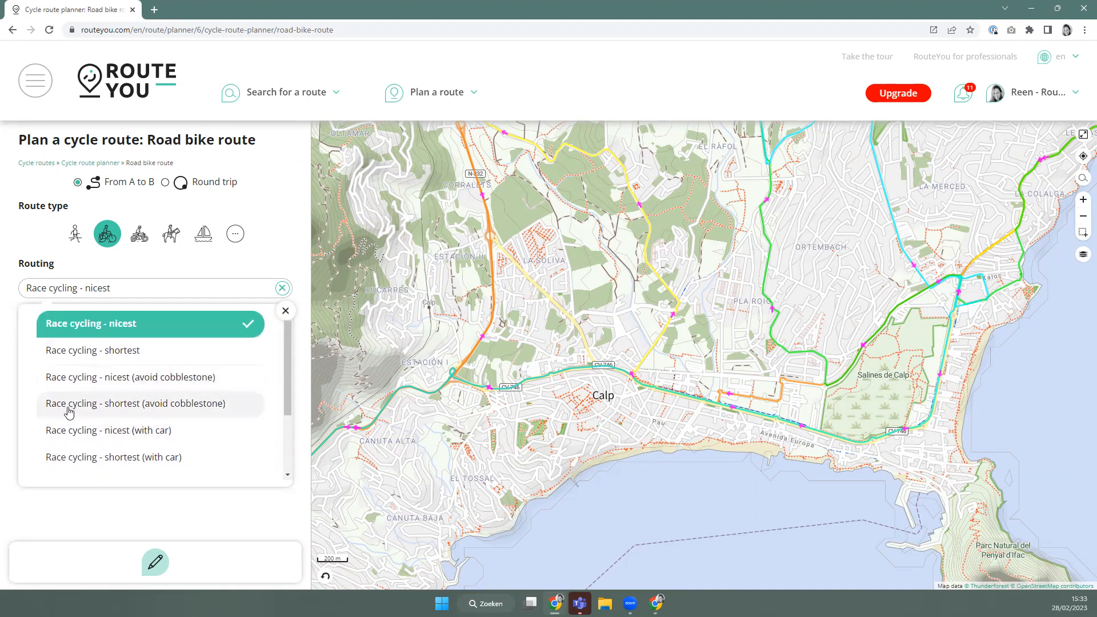
pyautogui.scroll(-3, 78, 427)
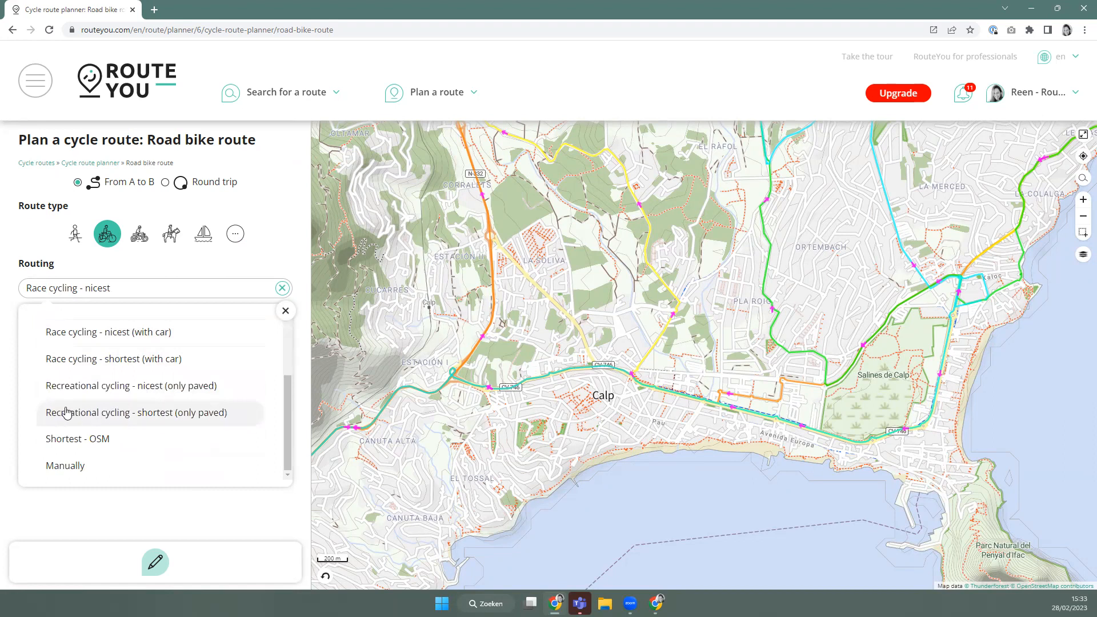
pyautogui.scroll(4, 66, 413)
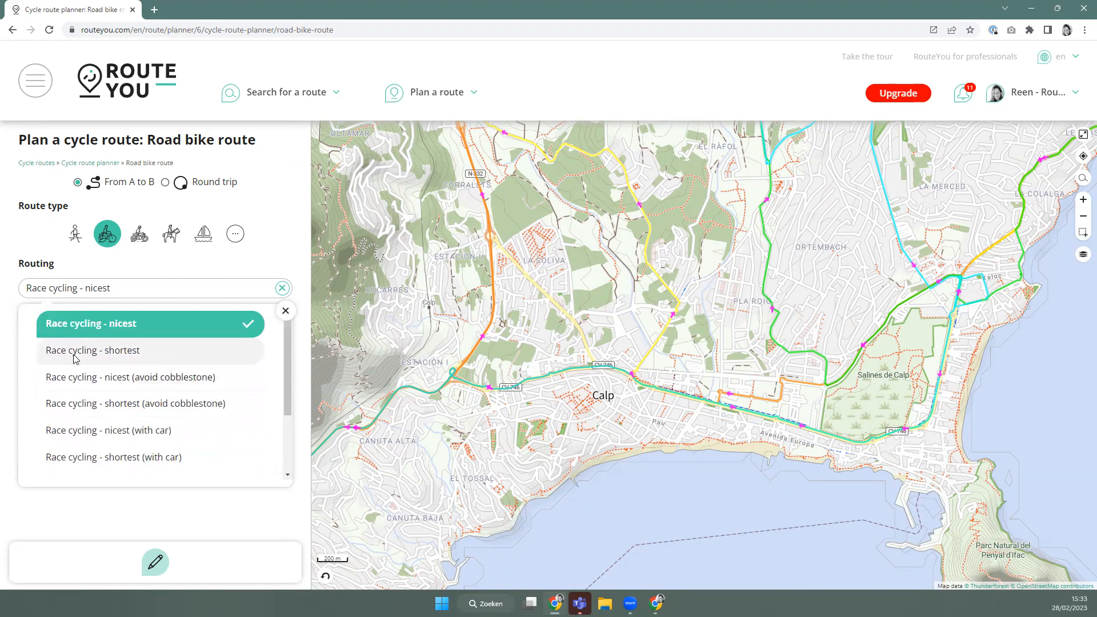
pyautogui.click(76, 355)
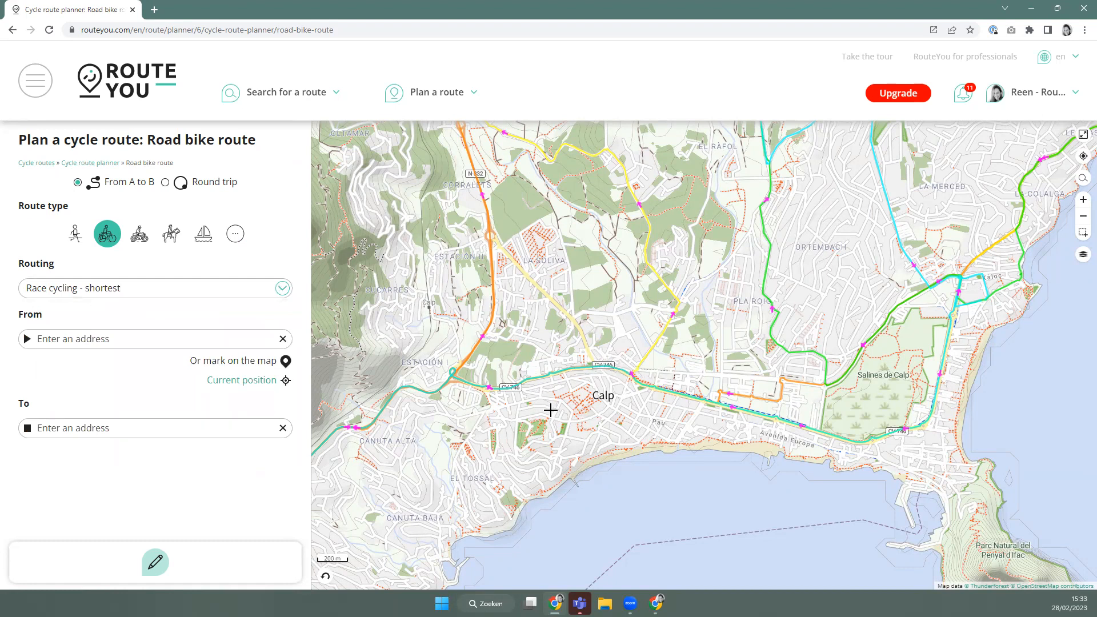
pyautogui.scroll(-1, 503, 297)
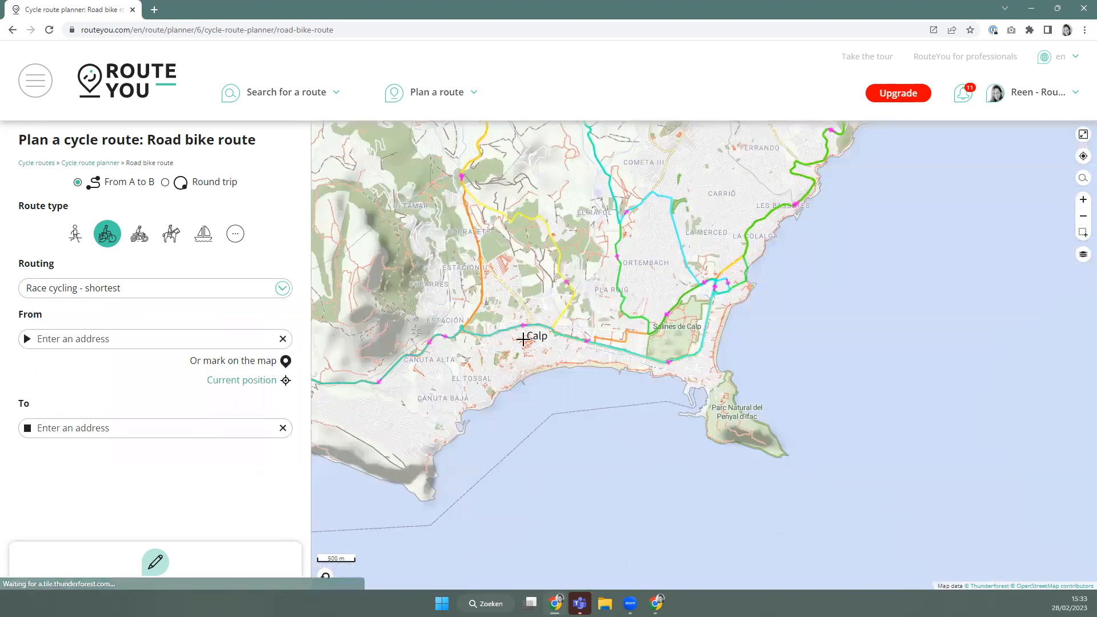
pyautogui.scroll(2, 527, 336)
pyautogui.scroll(-2, 539, 338)
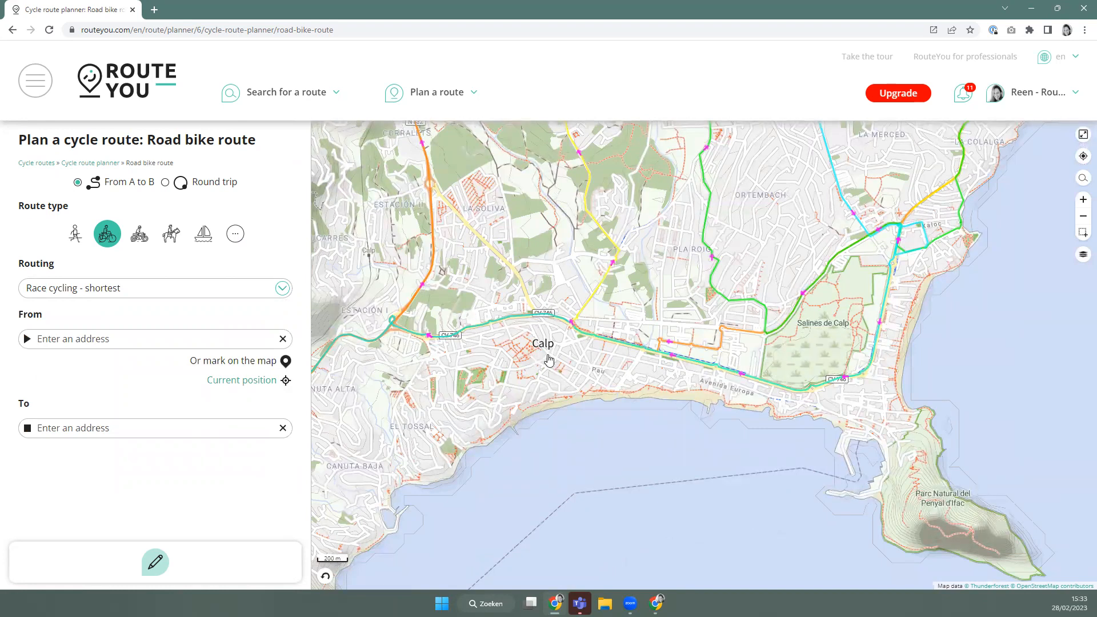
# Start the route in Calp and add destinations heading north toward Benissa.
pyautogui.click(548, 356)
pyautogui.click(572, 321)
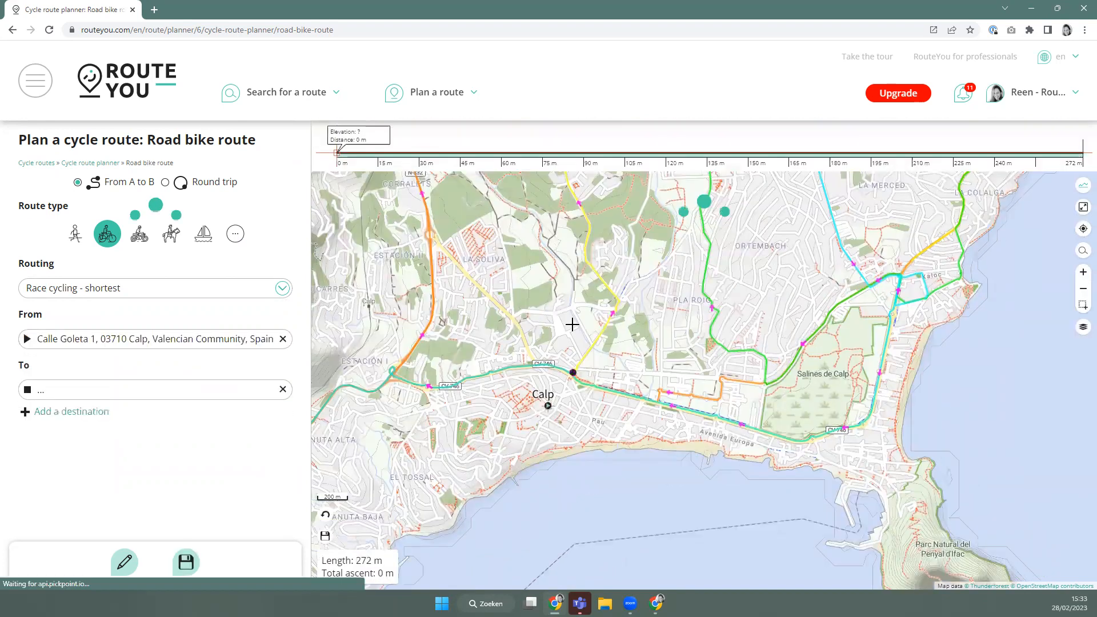
pyautogui.click(409, 339)
pyautogui.click(427, 212)
pyautogui.moveTo(427, 211); pyautogui.dragTo(374, 490)
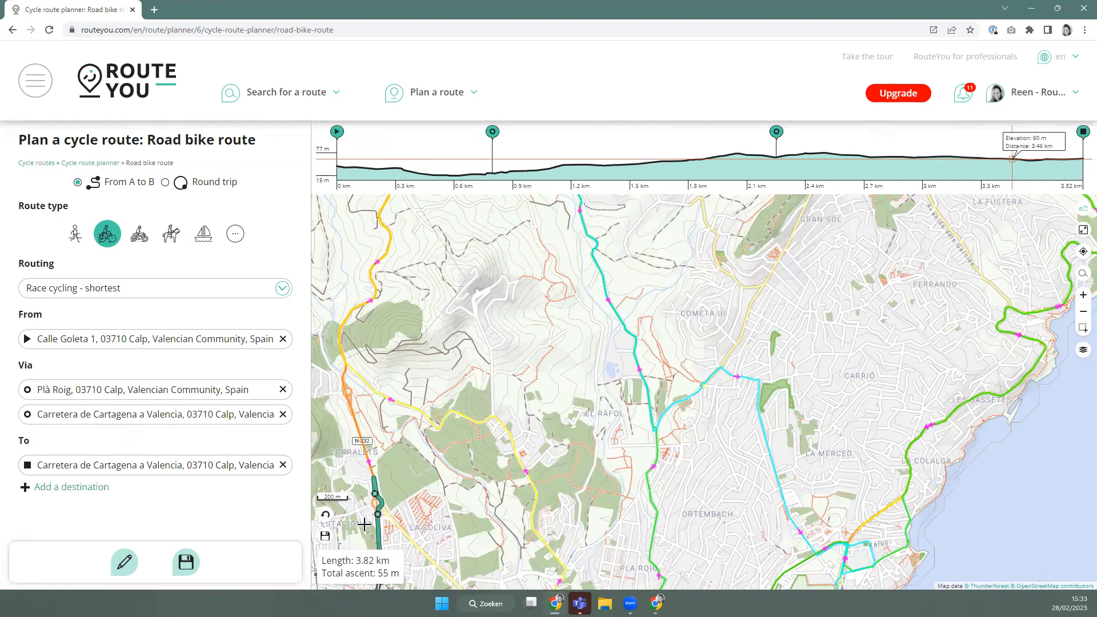
pyautogui.click(325, 515)
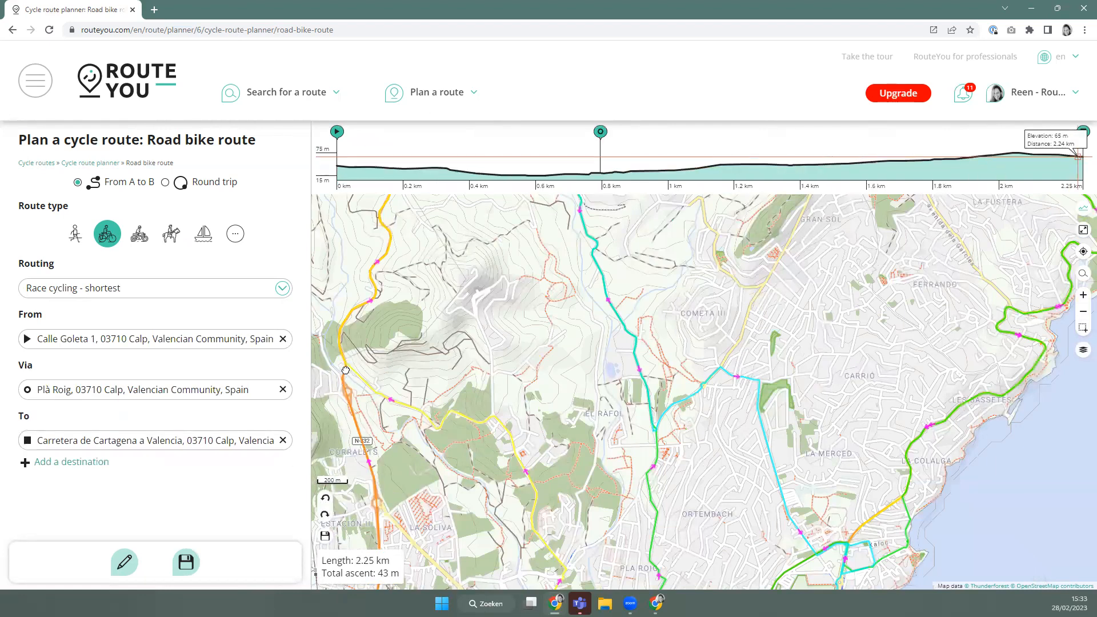
pyautogui.click(325, 498)
pyautogui.click(387, 249)
pyautogui.moveTo(464, 233); pyautogui.dragTo(493, 469)
pyautogui.scroll(-2, 471, 286)
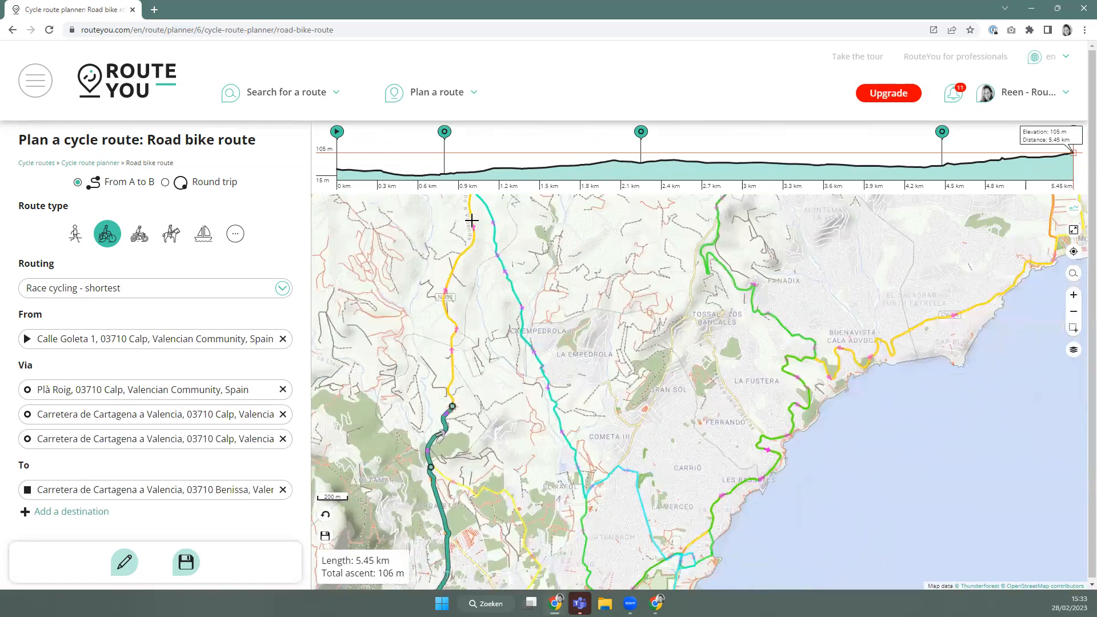
pyautogui.click(480, 224)
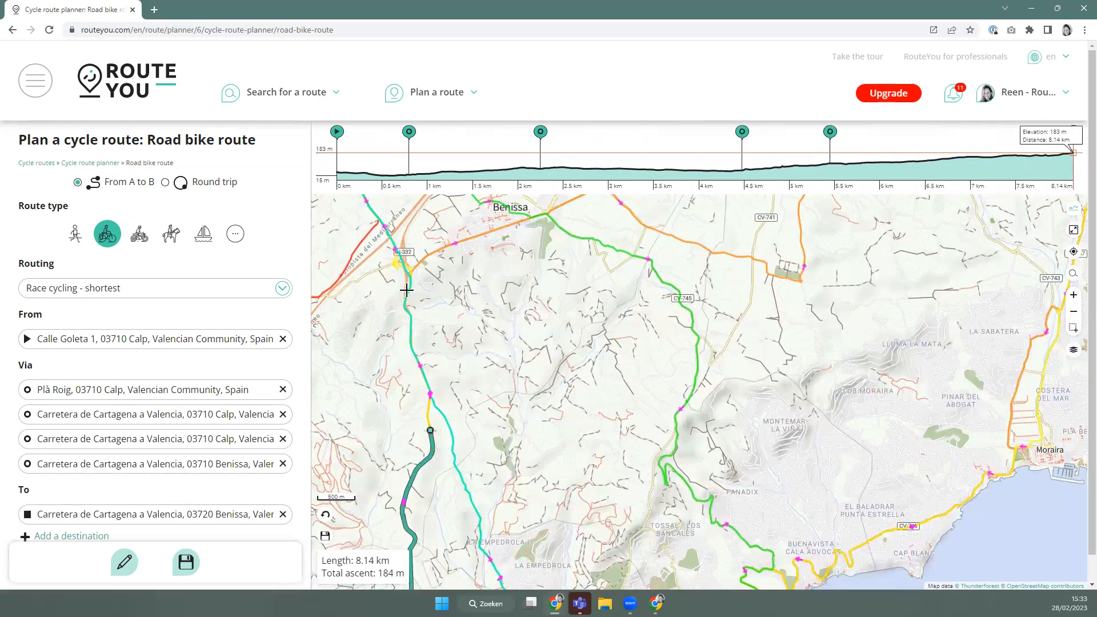
pyautogui.click(407, 286)
pyautogui.moveTo(461, 240); pyautogui.dragTo(473, 435)
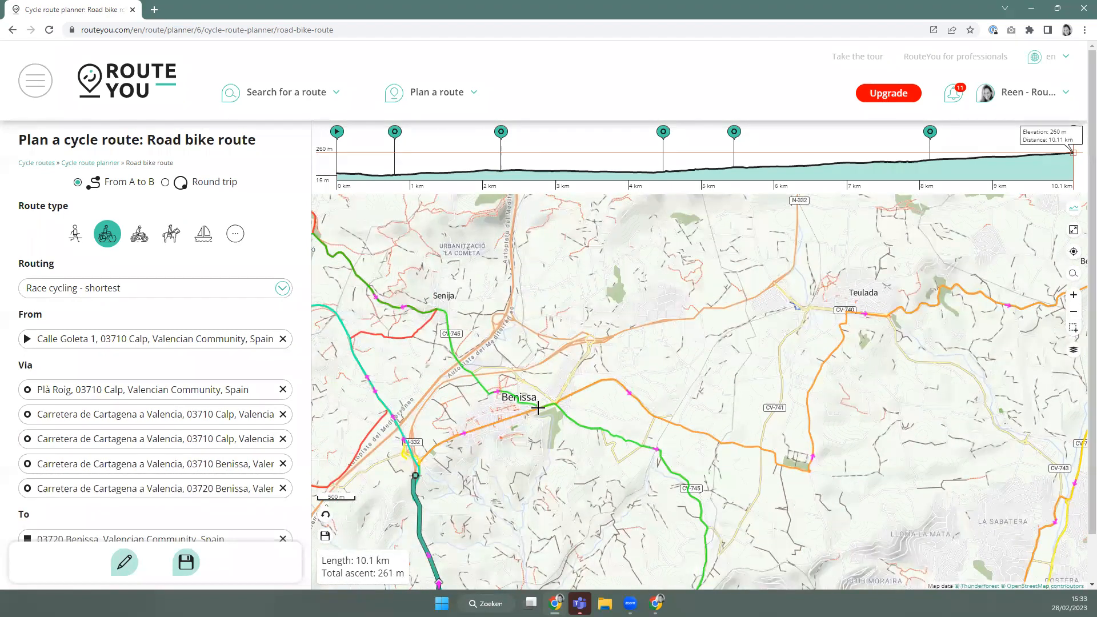
# Continue the route through Benissa and onto the green road near CV-745.
pyautogui.click(538, 407)
pyautogui.click(676, 474)
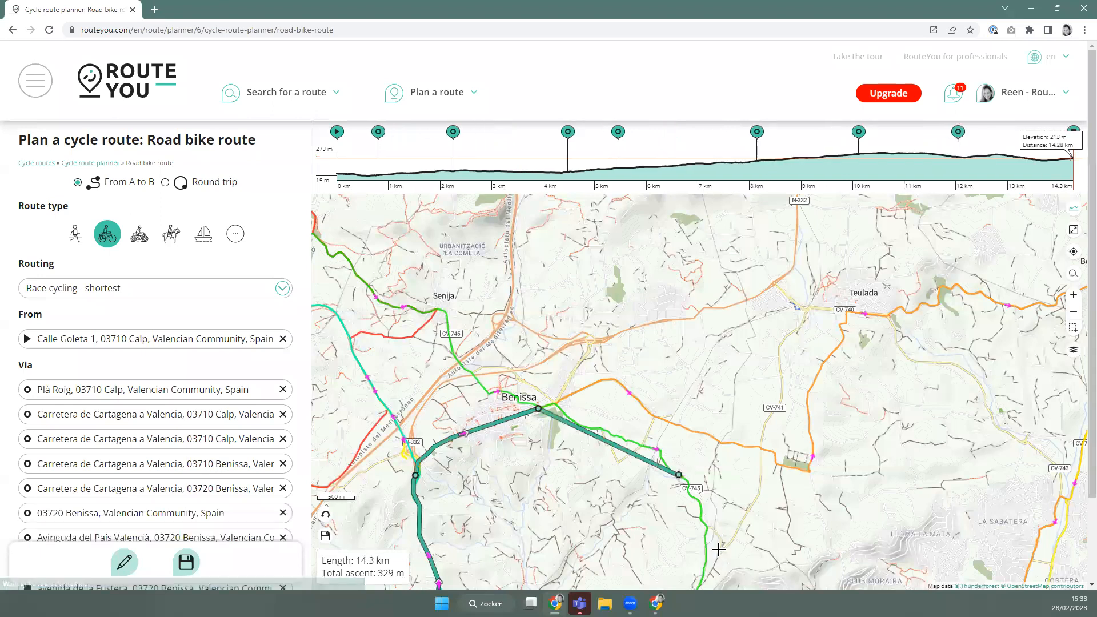
pyautogui.click(617, 363)
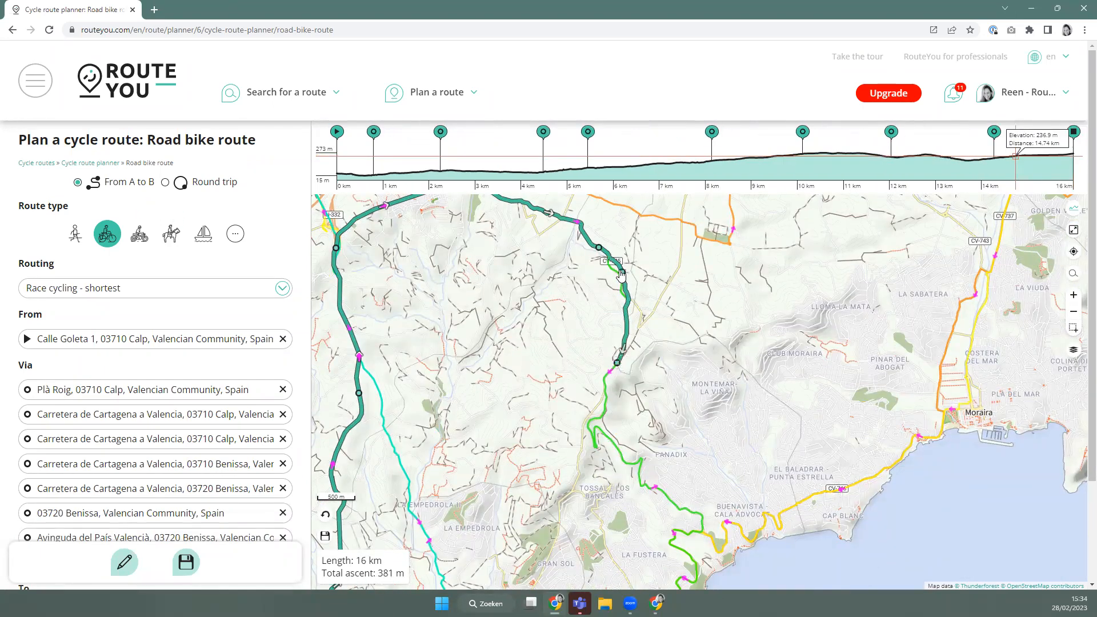
pyautogui.scroll(5, 617, 300)
pyautogui.moveTo(598, 302); pyautogui.dragTo(588, 311)
pyautogui.scroll(-5, 623, 458)
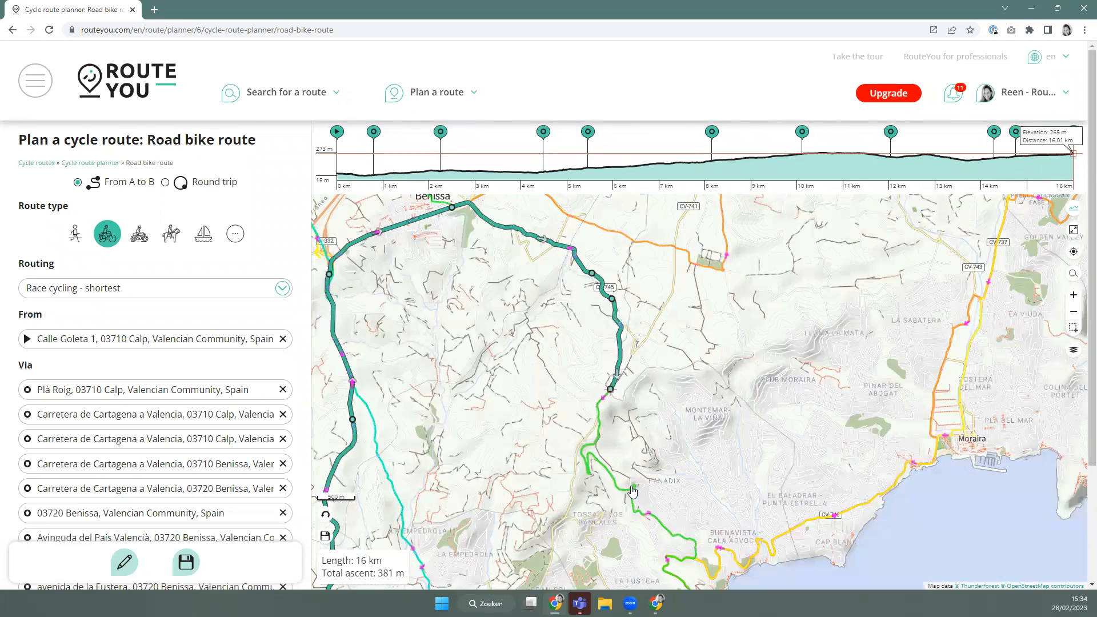
pyautogui.click(633, 490)
pyautogui.moveTo(633, 491); pyautogui.dragTo(603, 349)
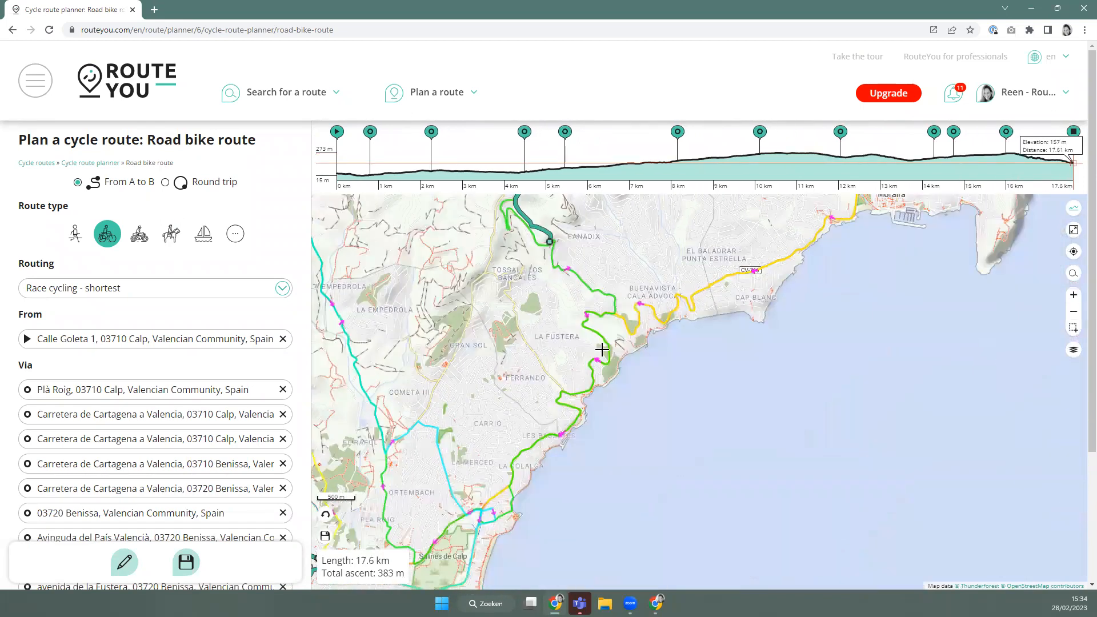
# Run the route down the coast past Moraira and back toward Calp, reaching 28.1 km.
pyautogui.click(608, 348)
pyautogui.click(493, 522)
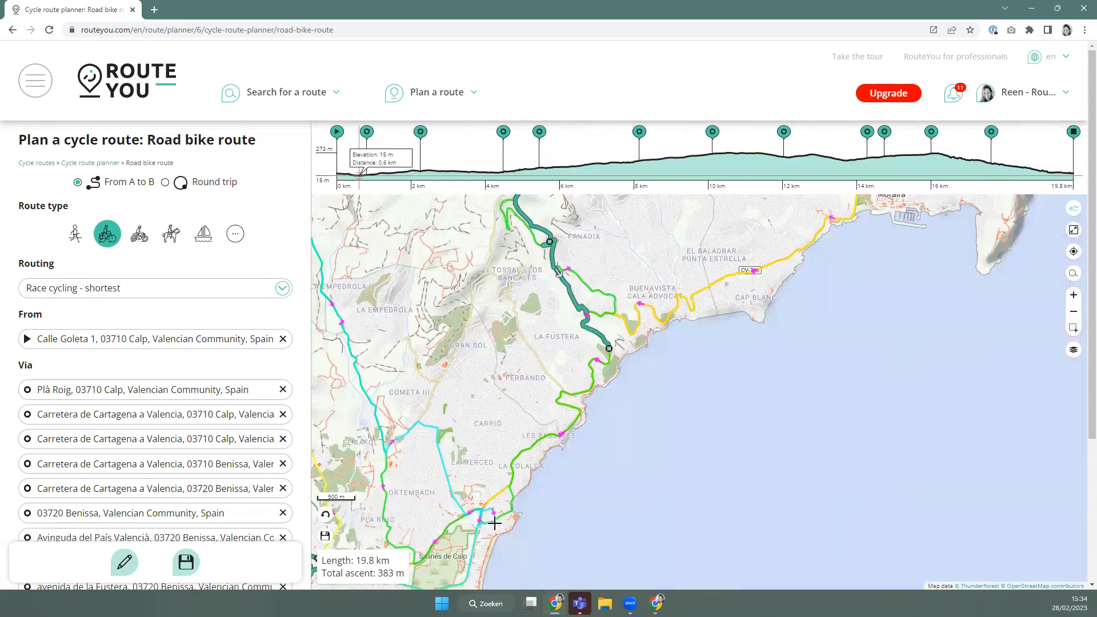
pyautogui.moveTo(535, 418); pyautogui.dragTo(570, 426)
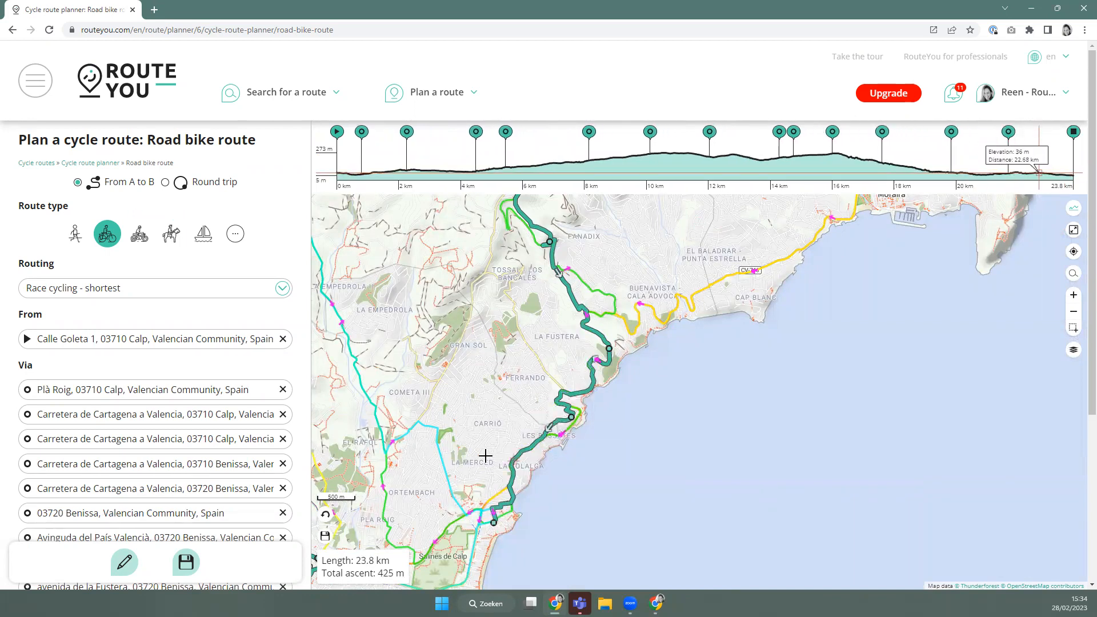
pyautogui.click(460, 510)
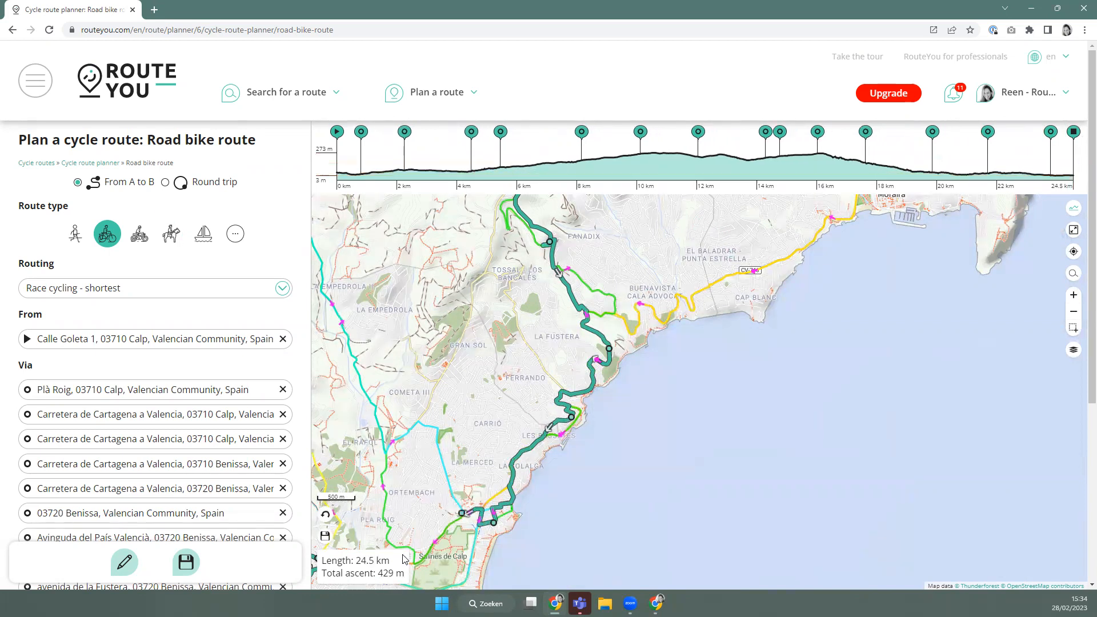
pyautogui.click(387, 449)
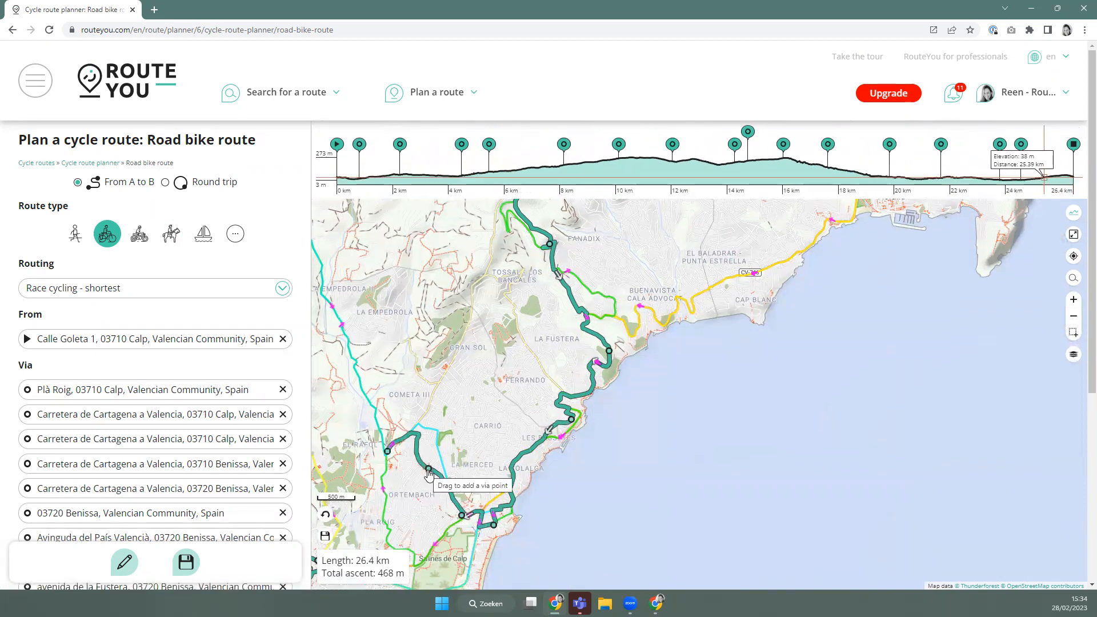
pyautogui.moveTo(433, 436); pyautogui.dragTo(433, 432)
pyautogui.moveTo(385, 470); pyautogui.dragTo(498, 402)
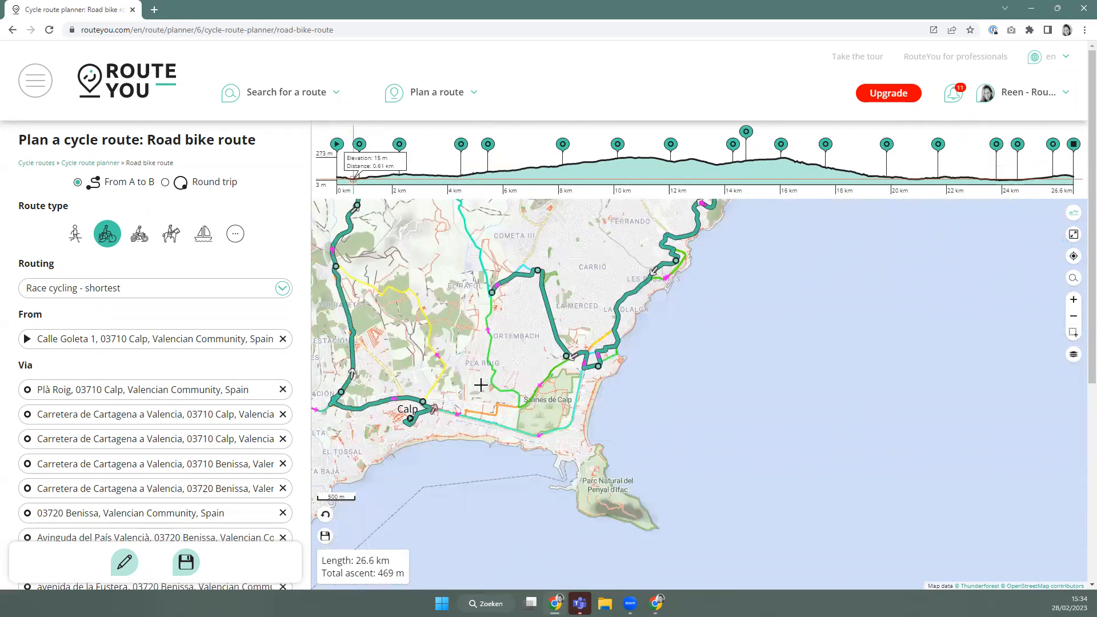
pyautogui.moveTo(441, 393); pyautogui.dragTo(435, 381)
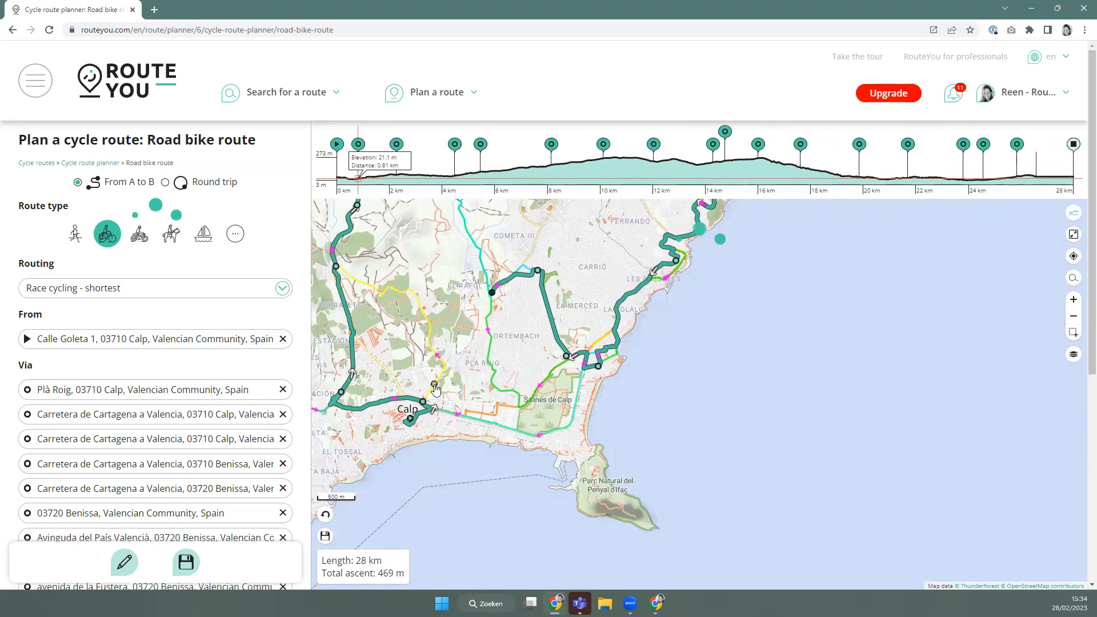
pyautogui.scroll(-1, 400, 406)
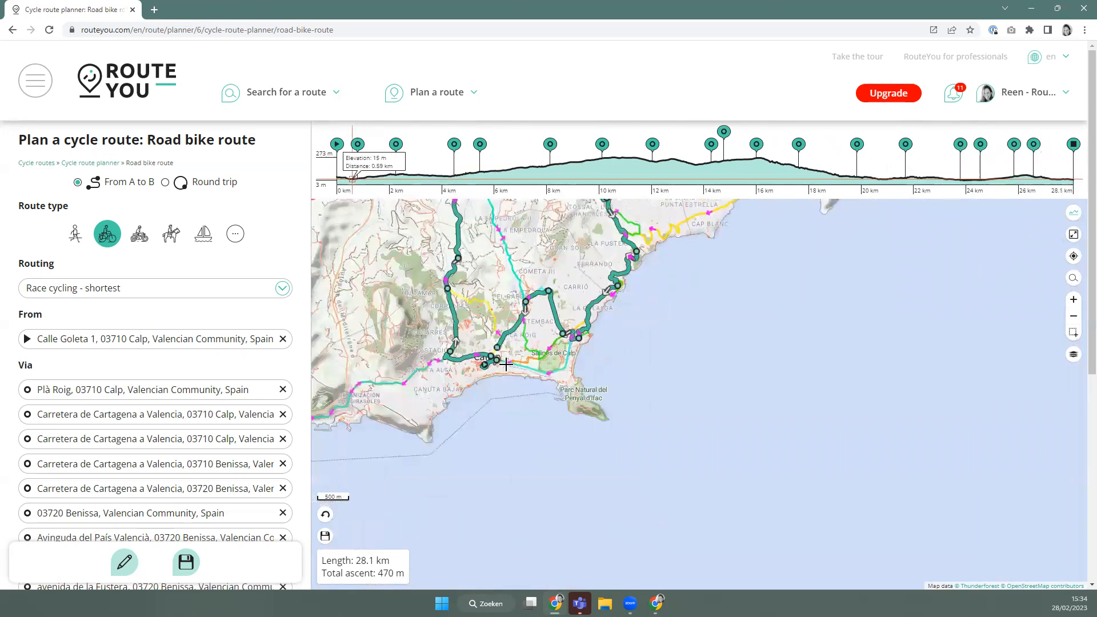
# Return the route to its Calp starting point, making a 28.7 km loop with 501 m ascent.
pyautogui.click(128, 557)
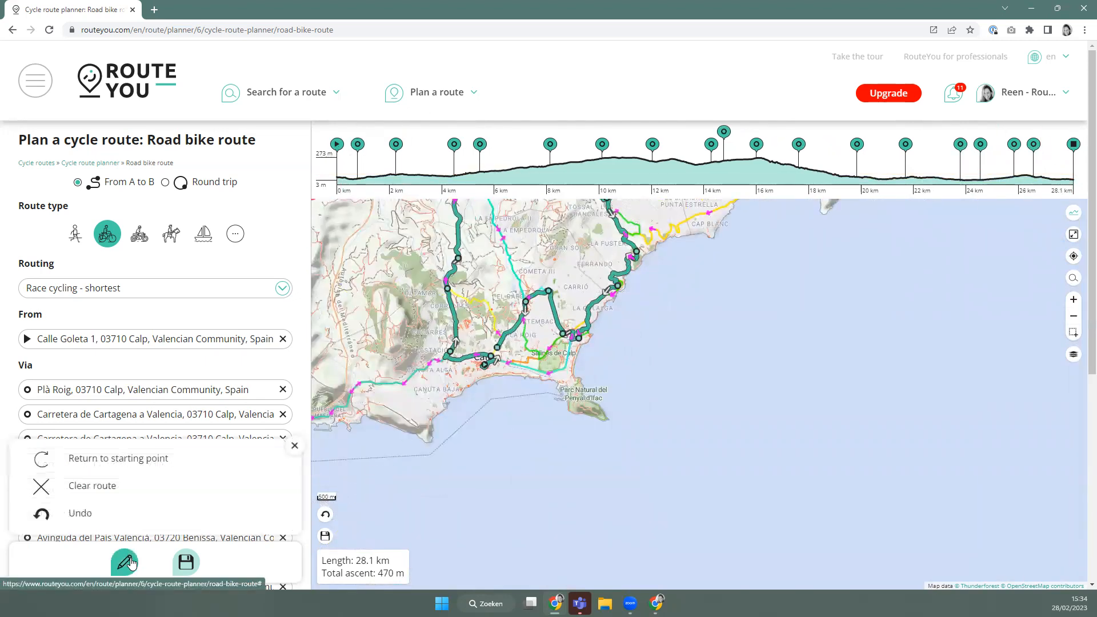
pyautogui.click(137, 464)
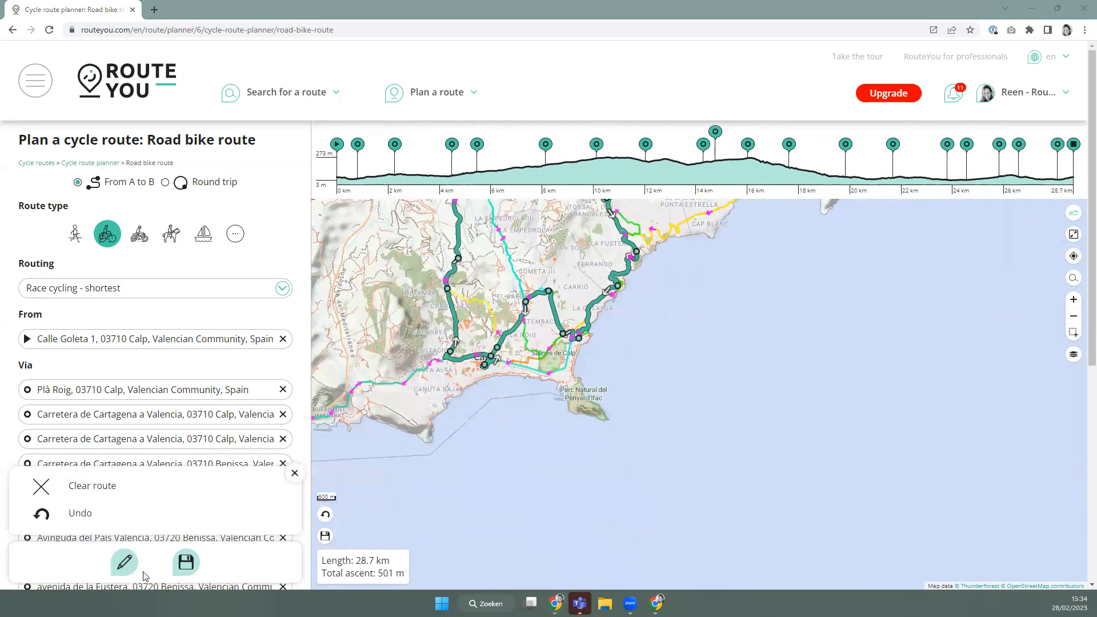
pyautogui.scroll(-1, 574, 263)
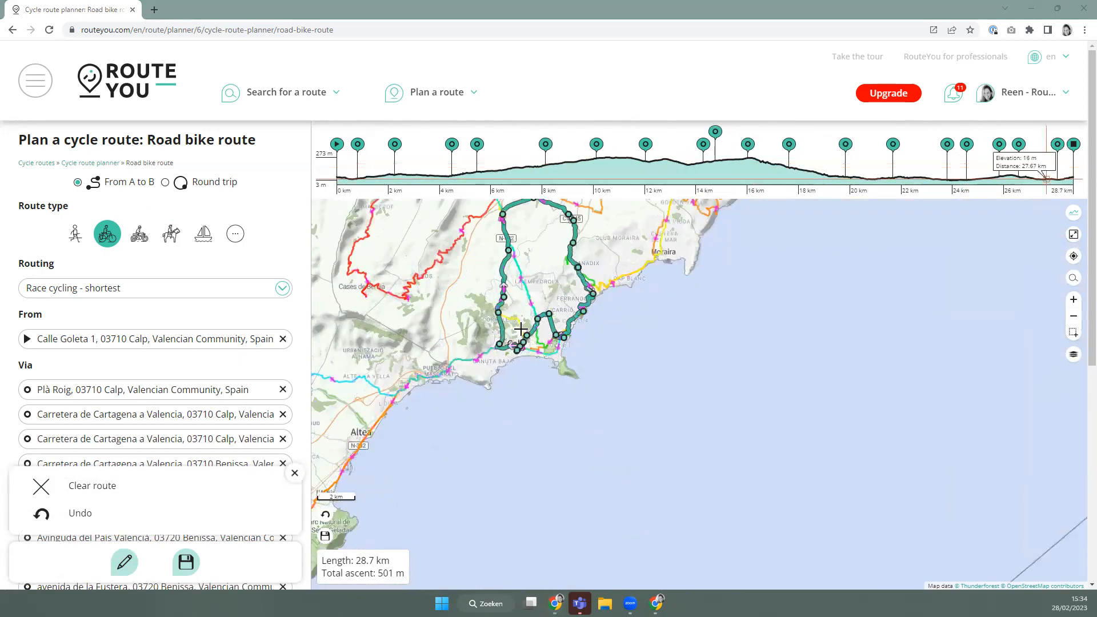
pyautogui.moveTo(536, 289); pyautogui.dragTo(521, 404)
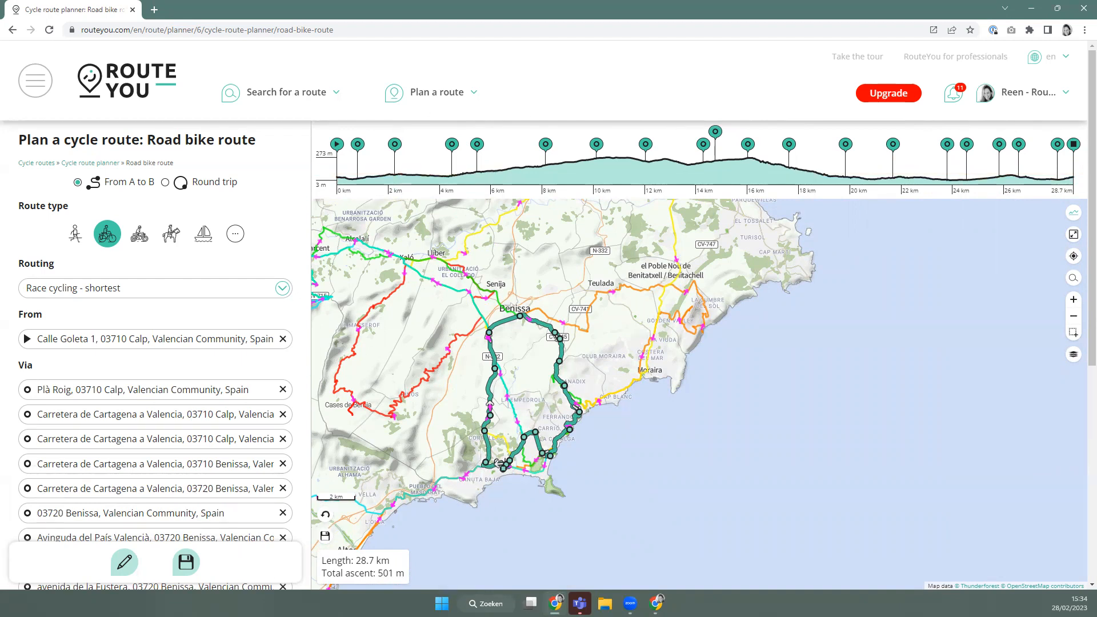
pyautogui.scroll(1, 573, 475)
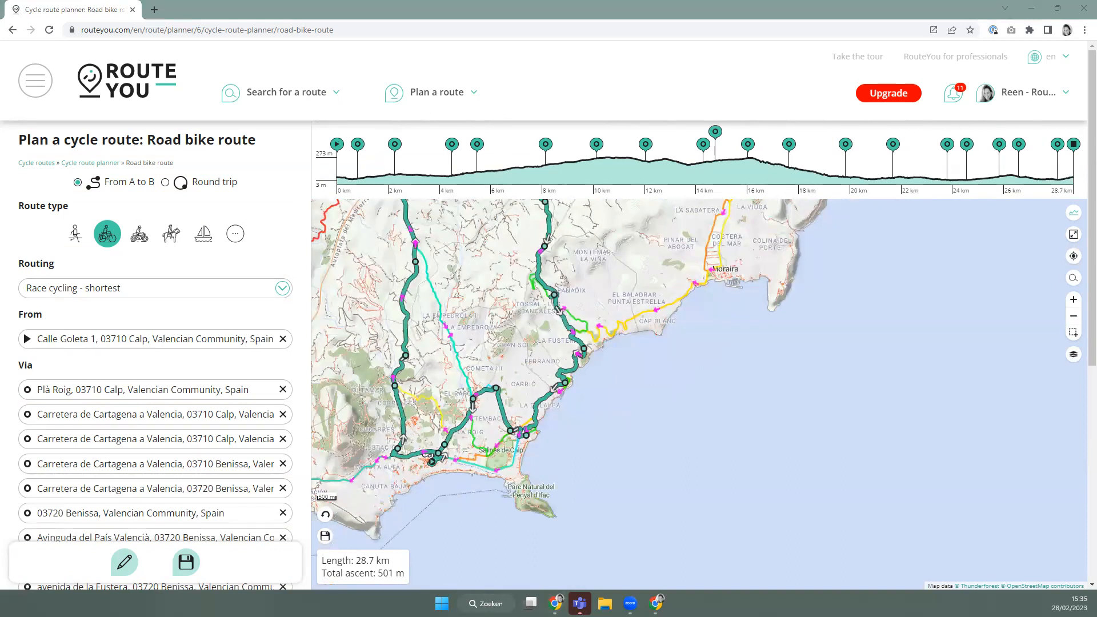
# Clear all route points from the Calp road bike route.
pyautogui.click(124, 562)
pyautogui.click(90, 492)
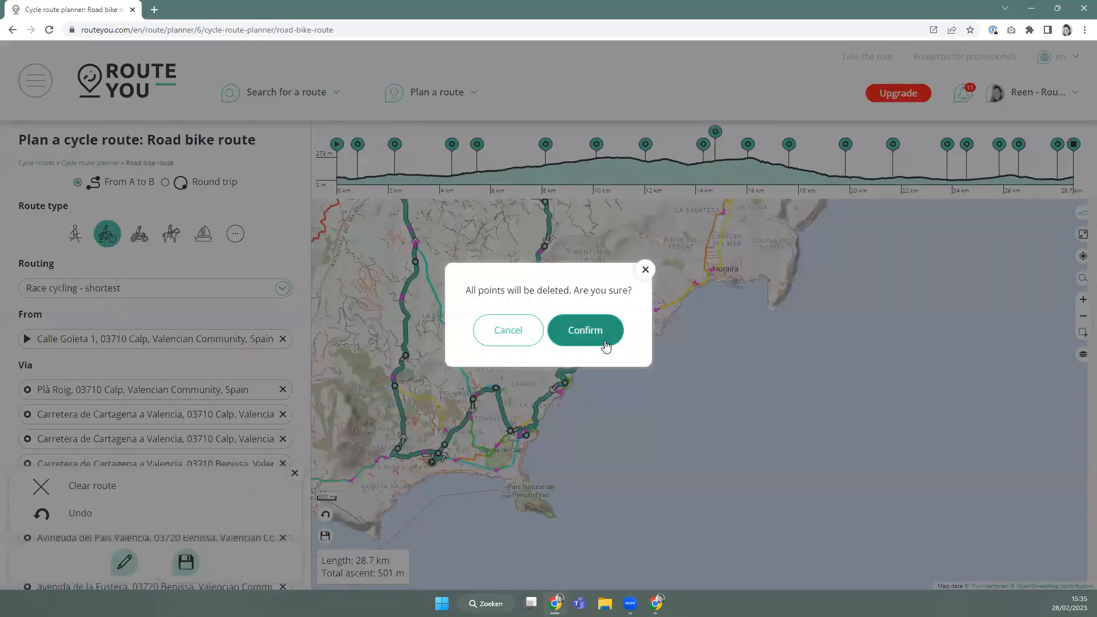
pyautogui.click(606, 341)
# Start a new blank route plan and turn on the Routes map layer.
pyautogui.moveTo(449, 107)
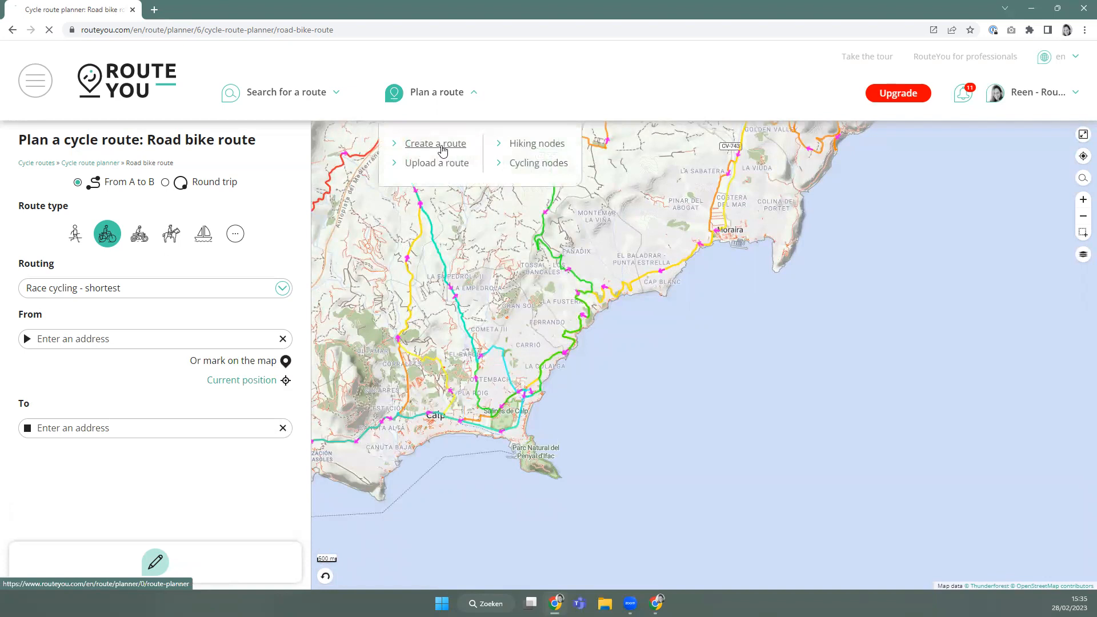
pyautogui.click(444, 147)
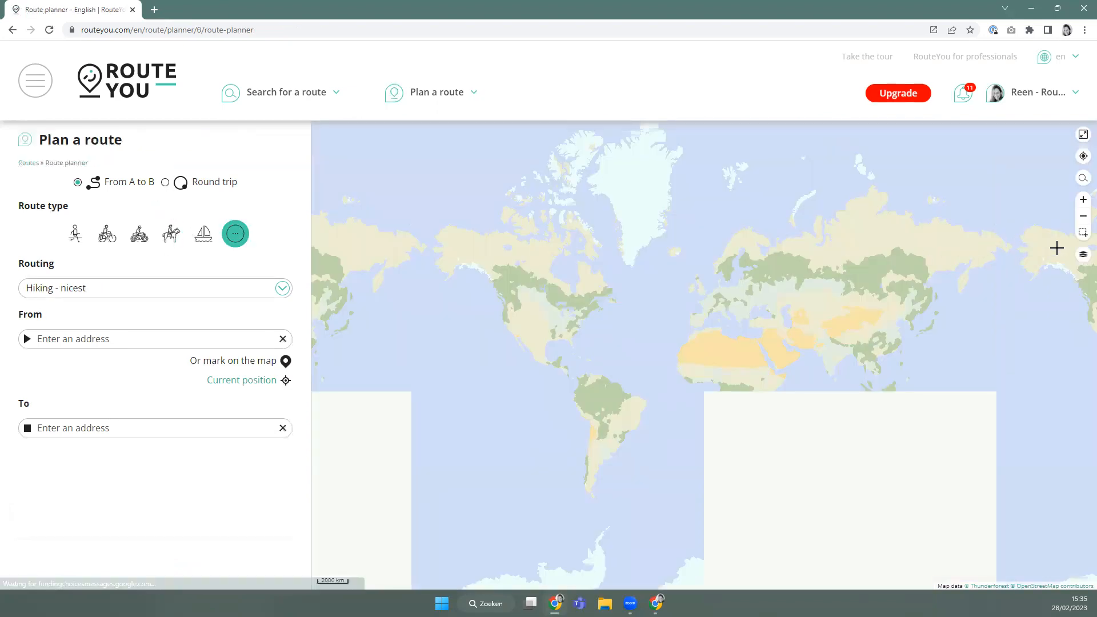
pyautogui.click(1083, 254)
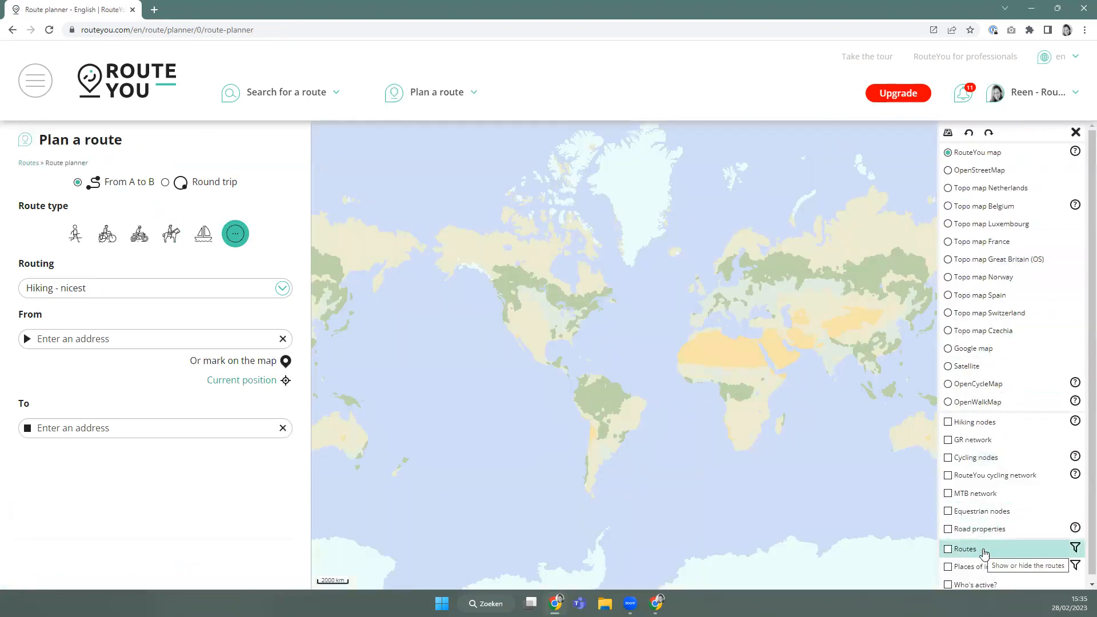
pyautogui.click(960, 548)
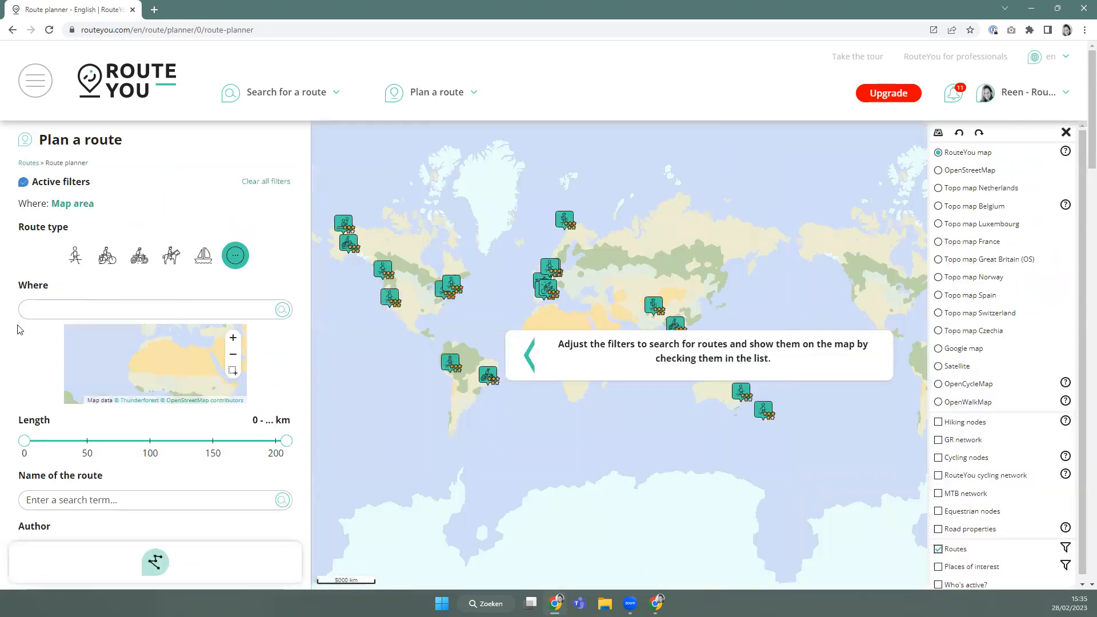
# Filter the routes to my own walking routes of the jogging type.
pyautogui.scroll(-3, 50, 400)
pyautogui.click(36, 393)
pyautogui.scroll(3, 145, 225)
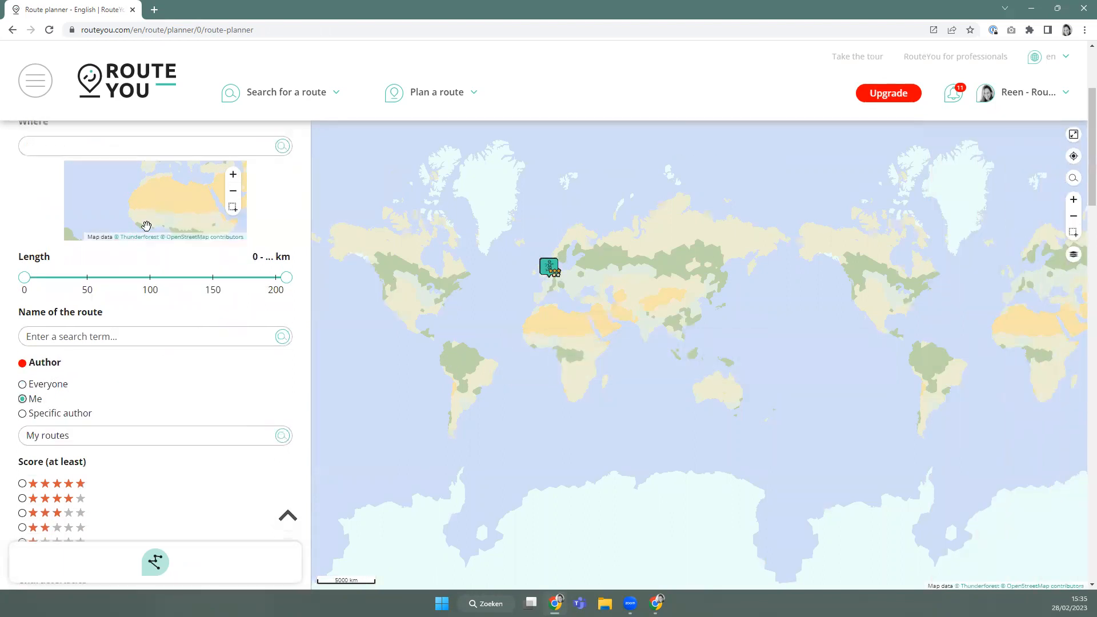
pyautogui.click(79, 258)
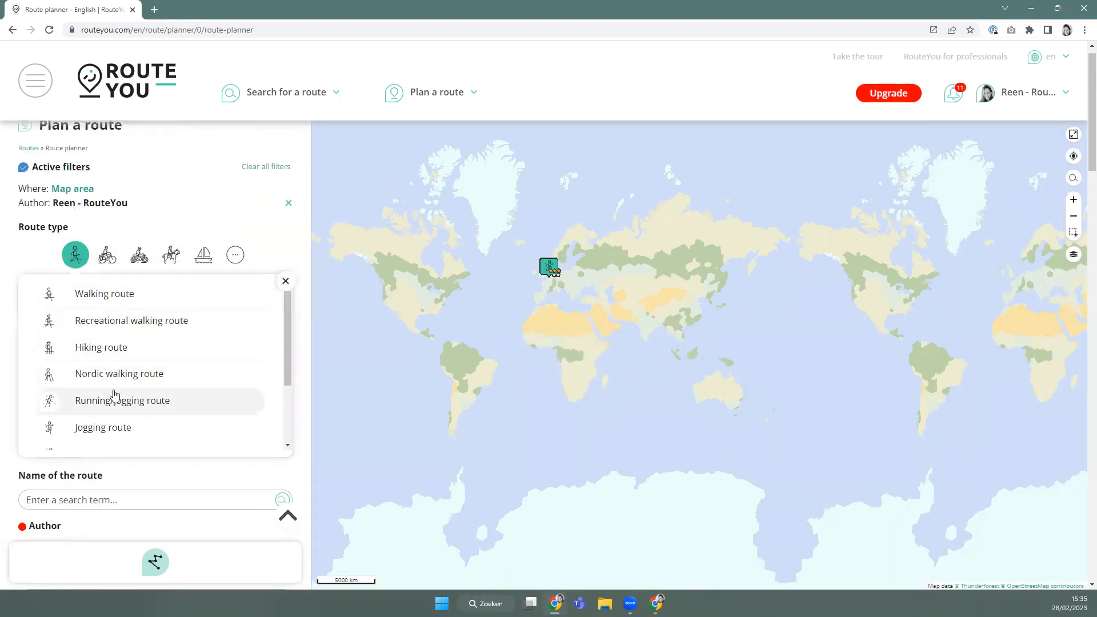
pyautogui.click(121, 426)
# Bring the Gentbrugge–Heusden area into view and select all 10 result routes.
pyautogui.scroll(6, 552, 274)
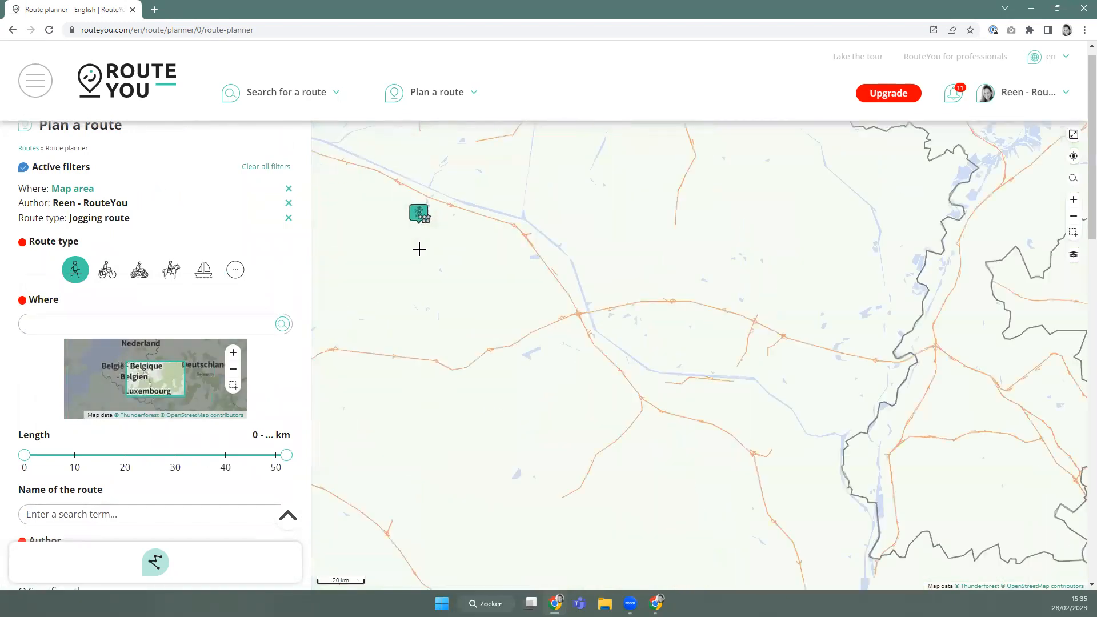
pyautogui.scroll(-5, 410, 287)
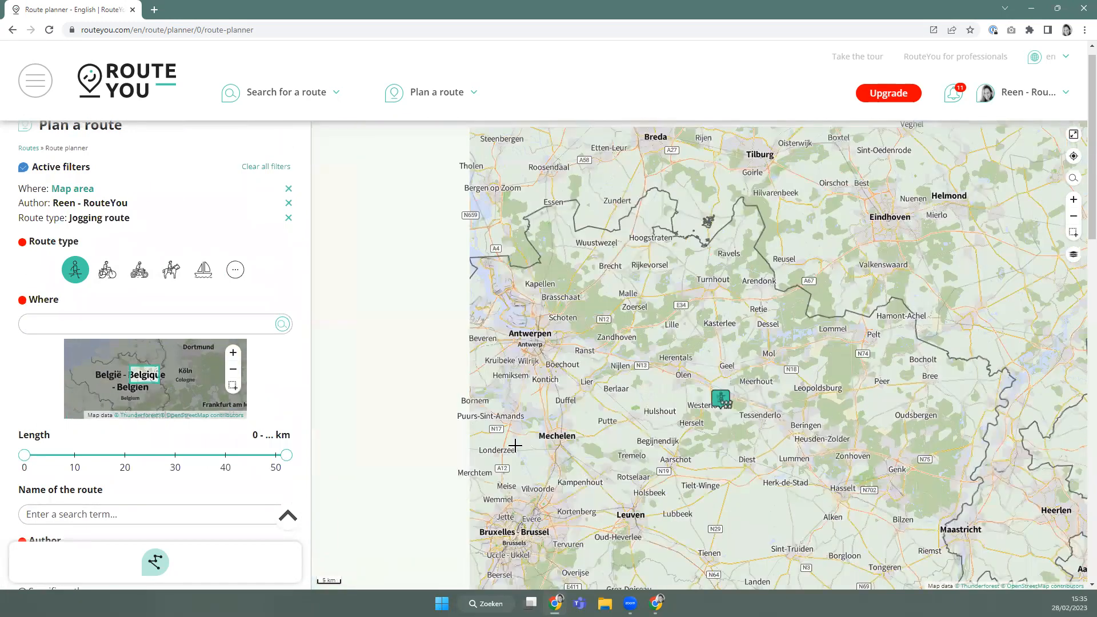
pyautogui.scroll(7, 577, 412)
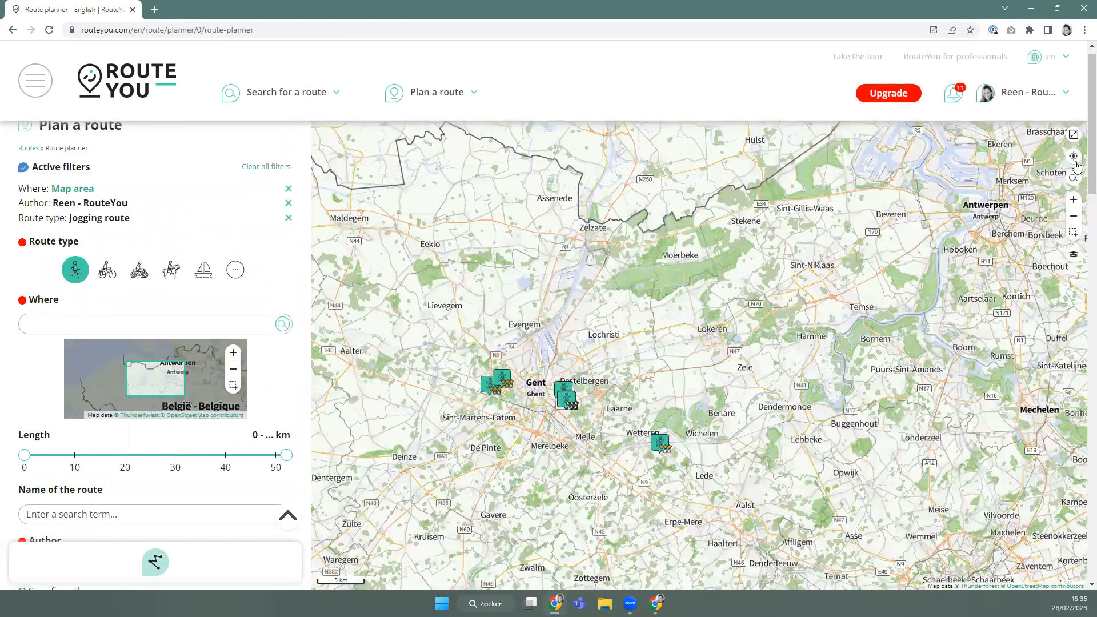
pyautogui.scroll(-4, 706, 344)
pyautogui.moveTo(742, 338); pyautogui.dragTo(595, 361)
pyautogui.moveTo(553, 361)
pyautogui.scroll(2, 554, 363)
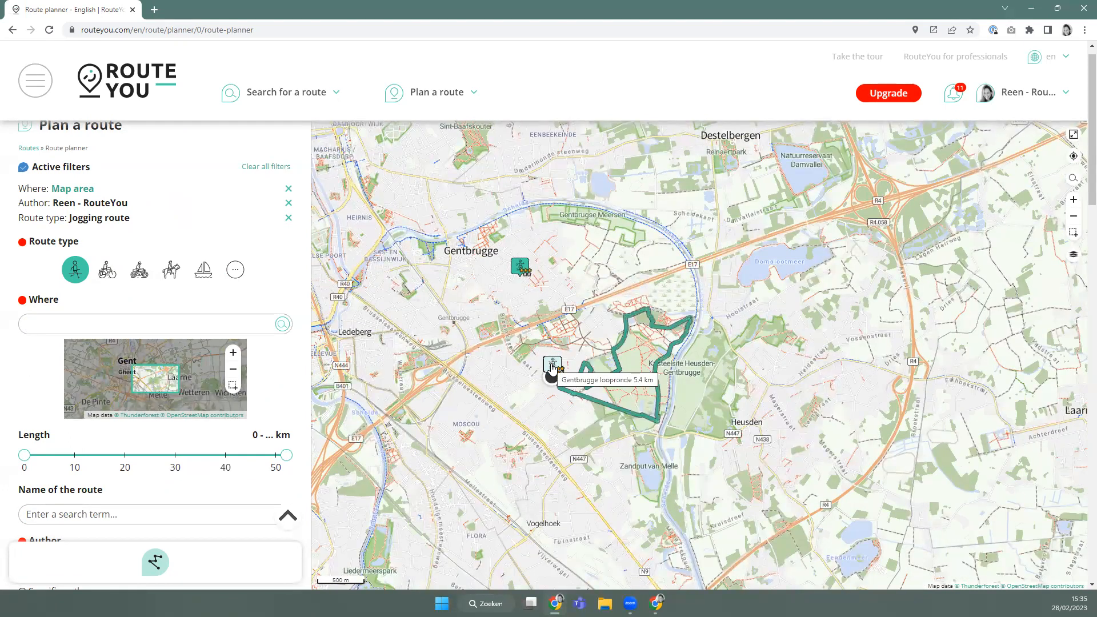
pyautogui.scroll(-15, 41, 320)
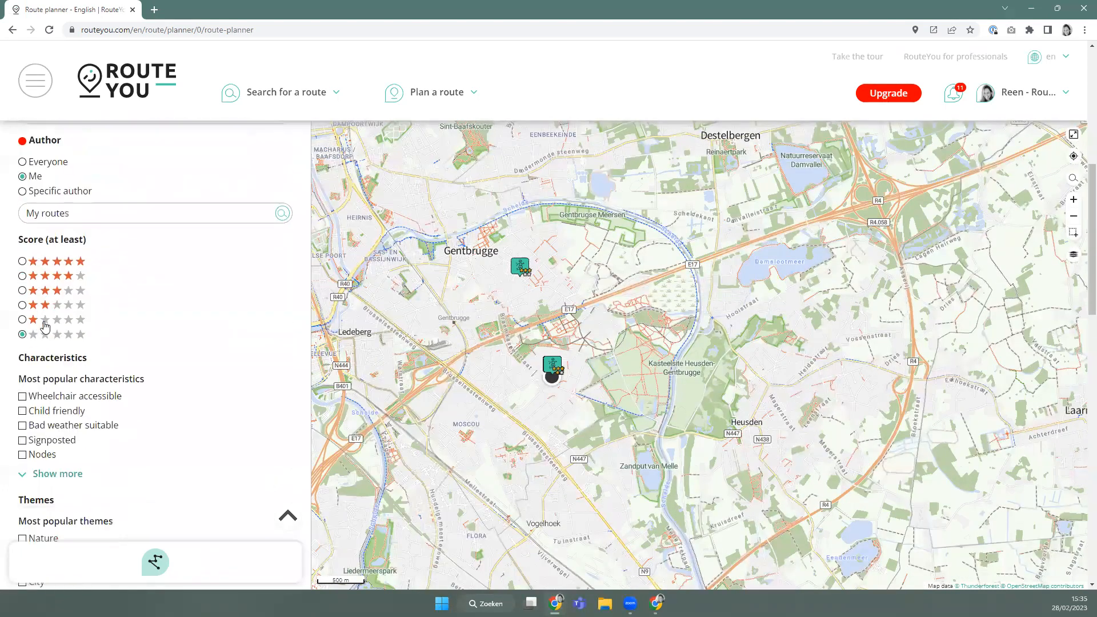
pyautogui.scroll(-1, 40, 320)
pyautogui.scroll(2, 36, 286)
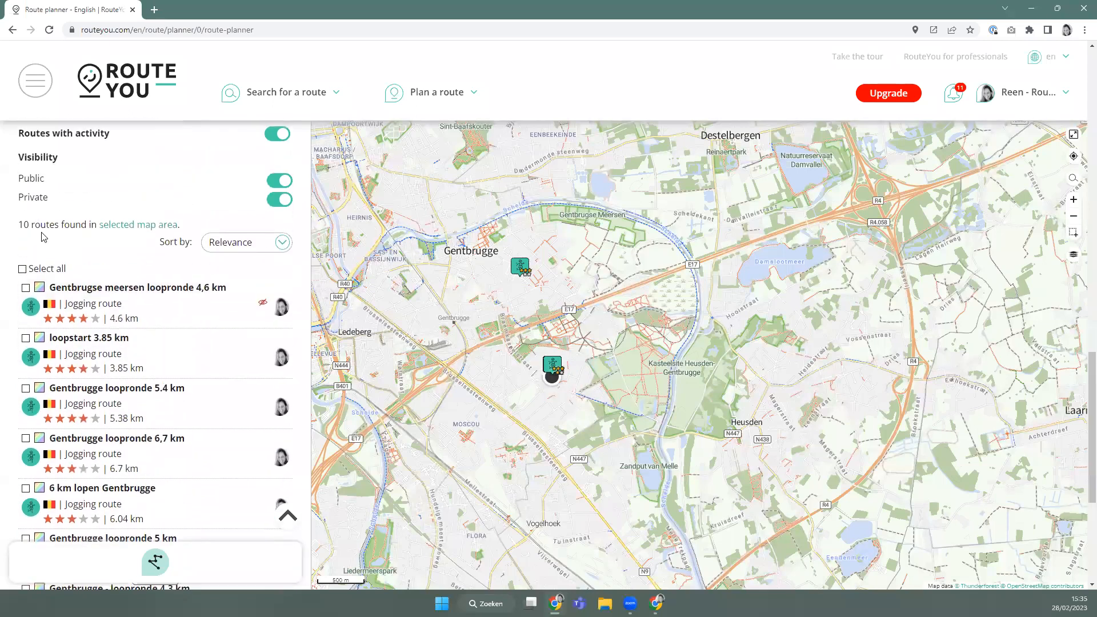
pyautogui.click(22, 269)
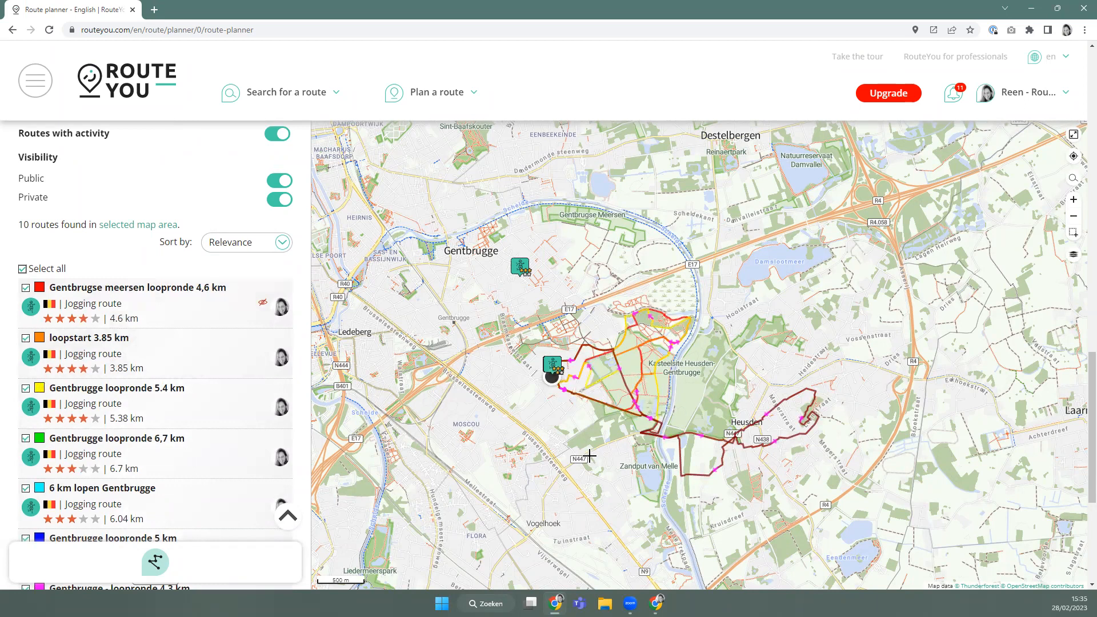
pyautogui.scroll(-5, 217, 403)
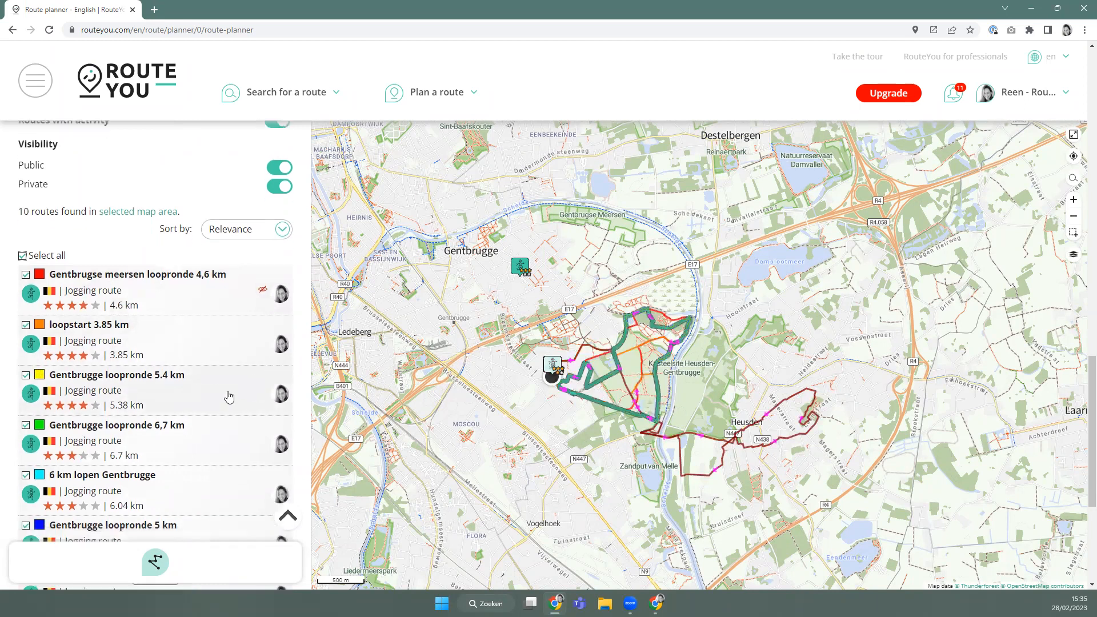
# Start a new hiking route plan, keeping the Hiking - nicest routing option.
pyautogui.click(155, 563)
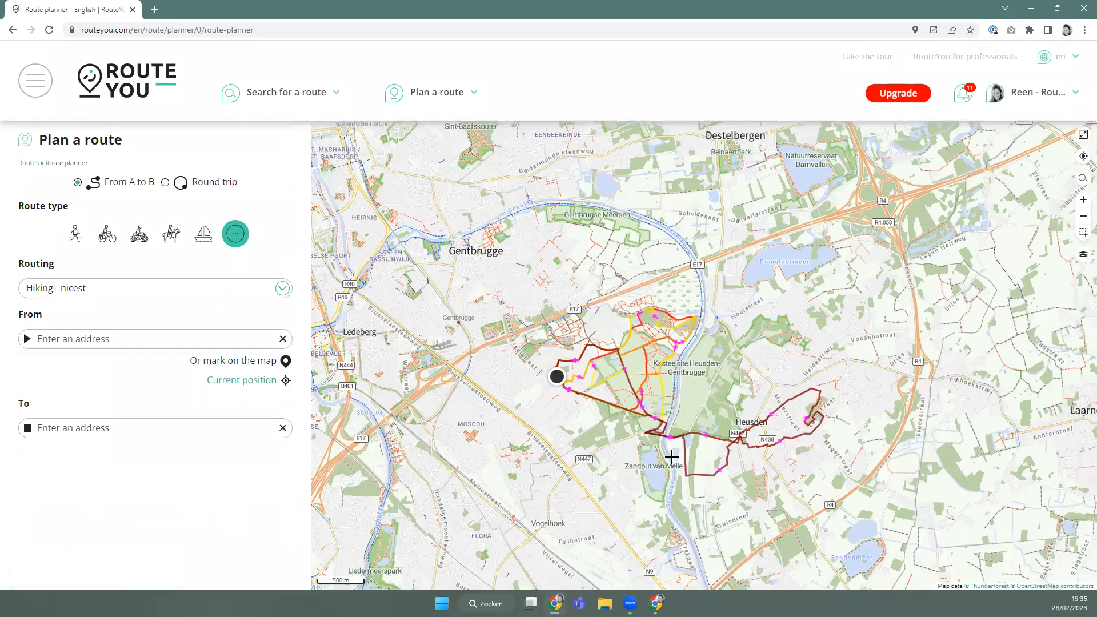
pyautogui.scroll(2, 672, 457)
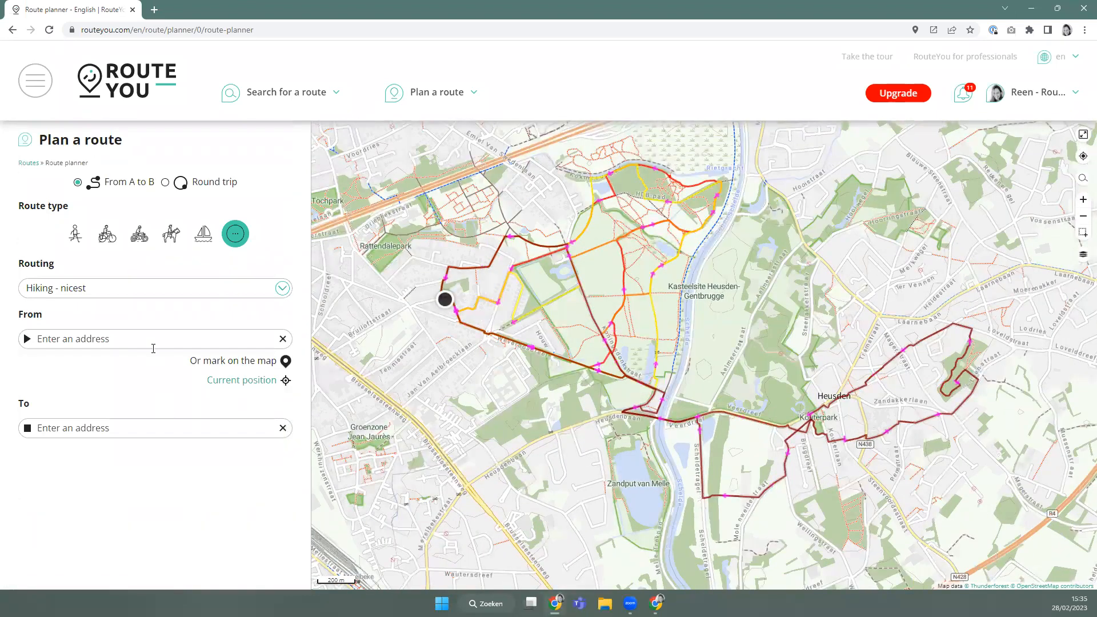
pyautogui.click(76, 235)
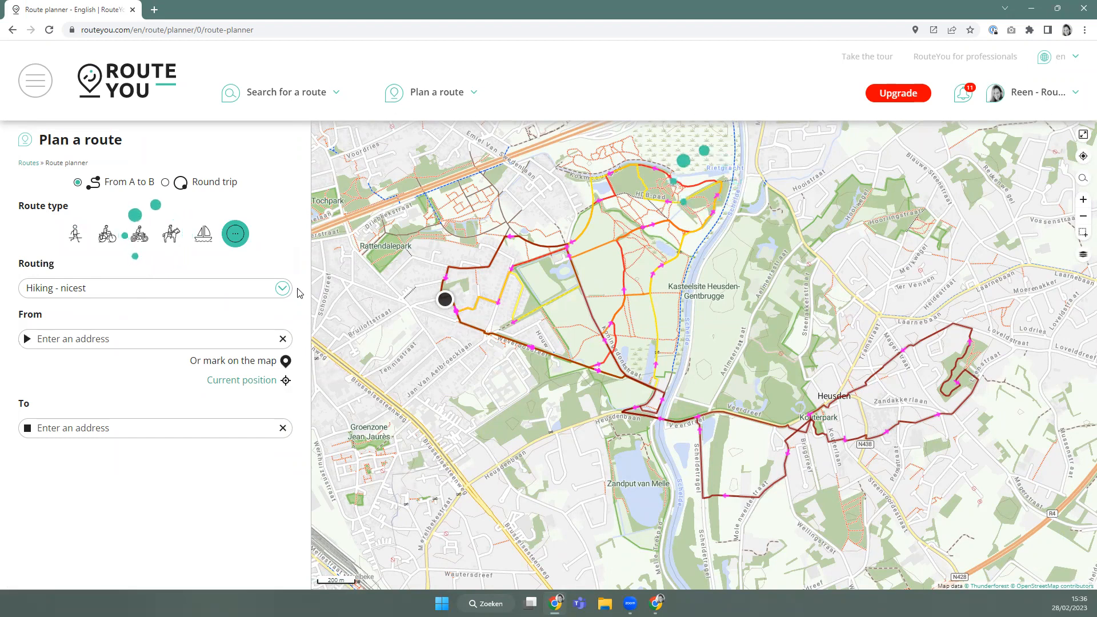
pyautogui.moveTo(400, 91)
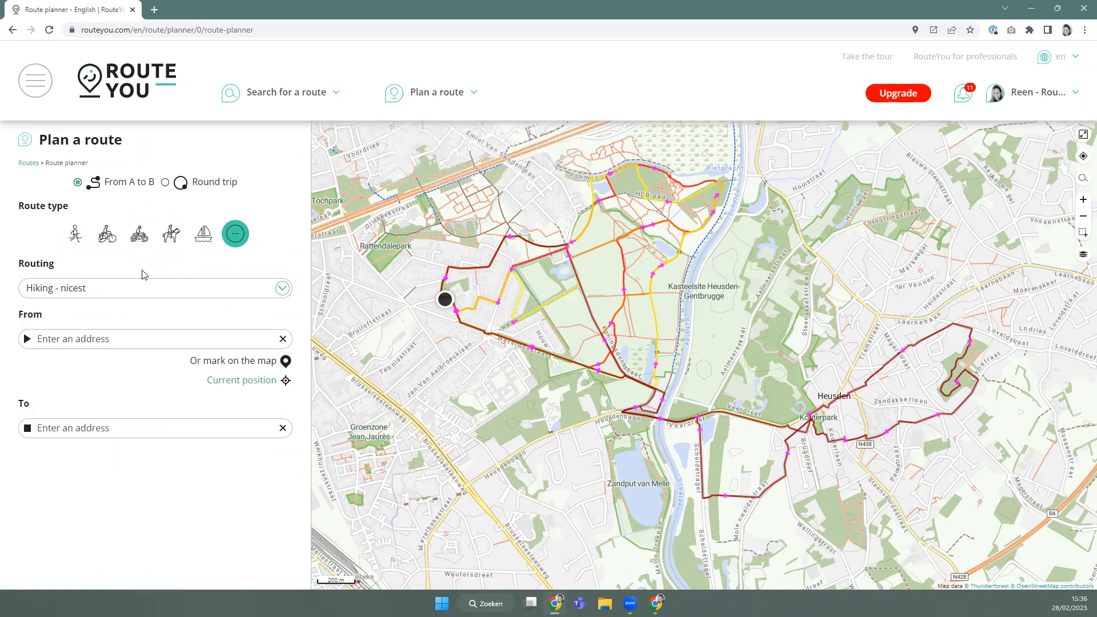
pyautogui.click(121, 289)
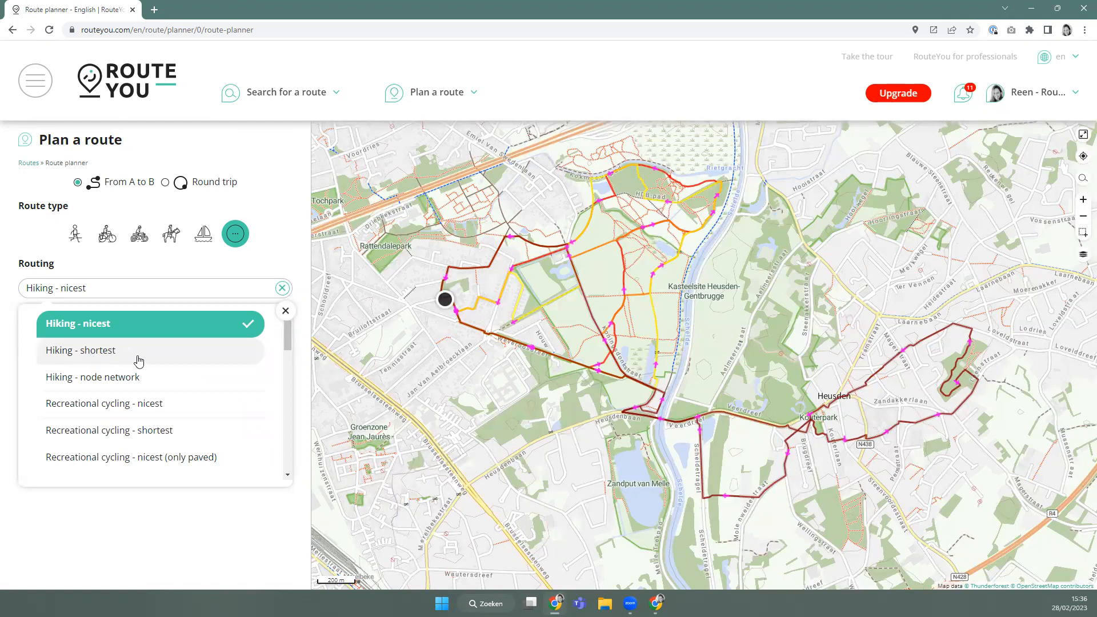
pyautogui.click(75, 234)
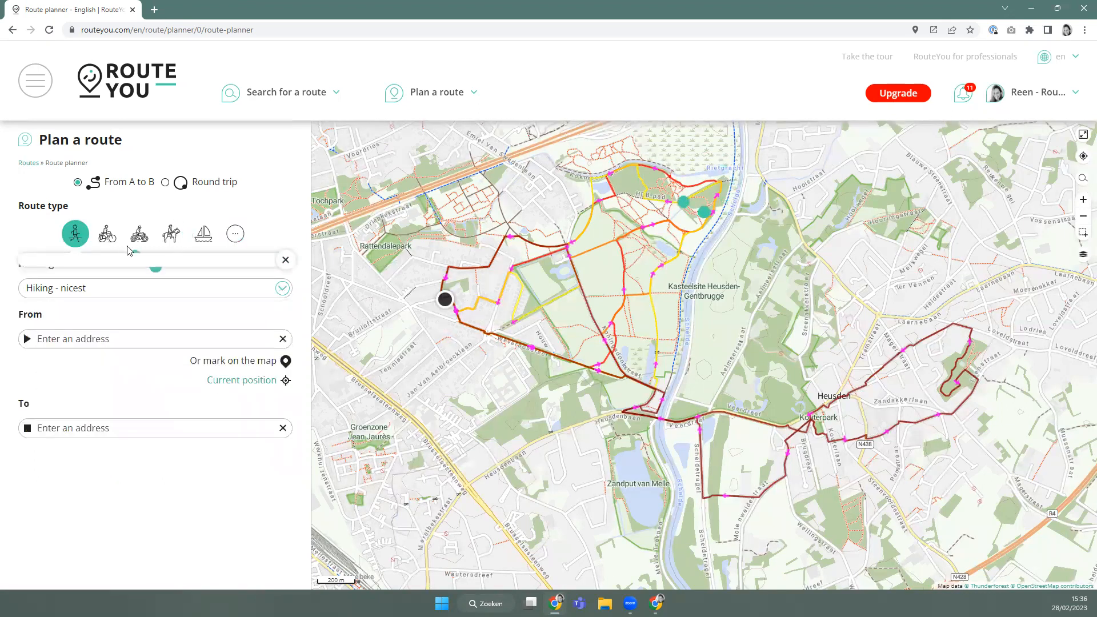
pyautogui.click(285, 231)
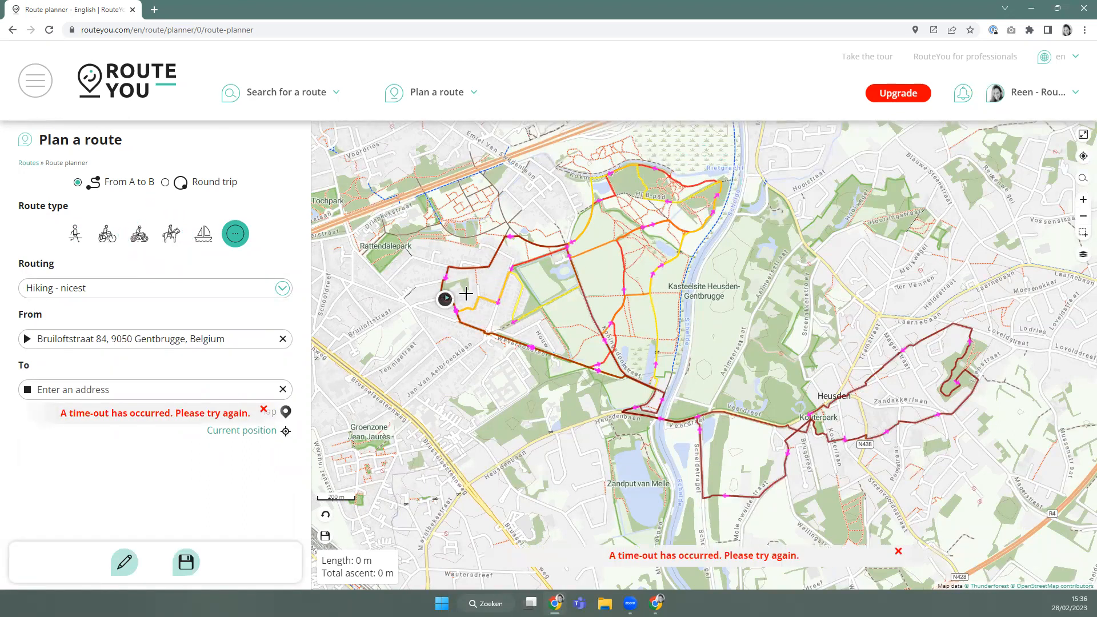
# Dismiss the time-out error and add waypoints near Rattendalepark, north and east of the start.
pyautogui.click(264, 410)
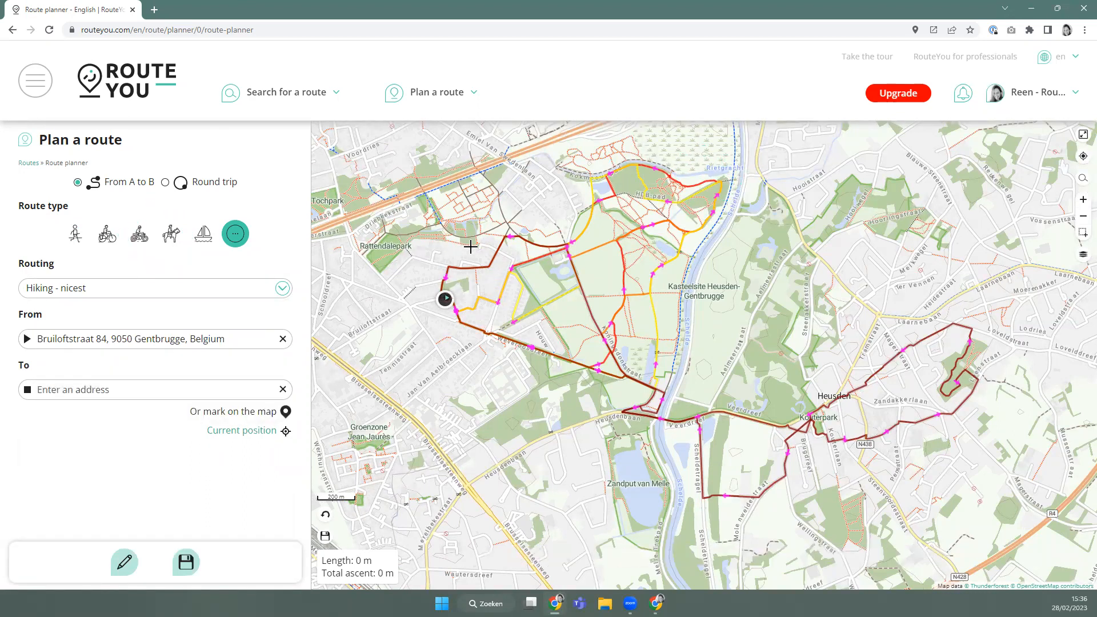
pyautogui.click(395, 288)
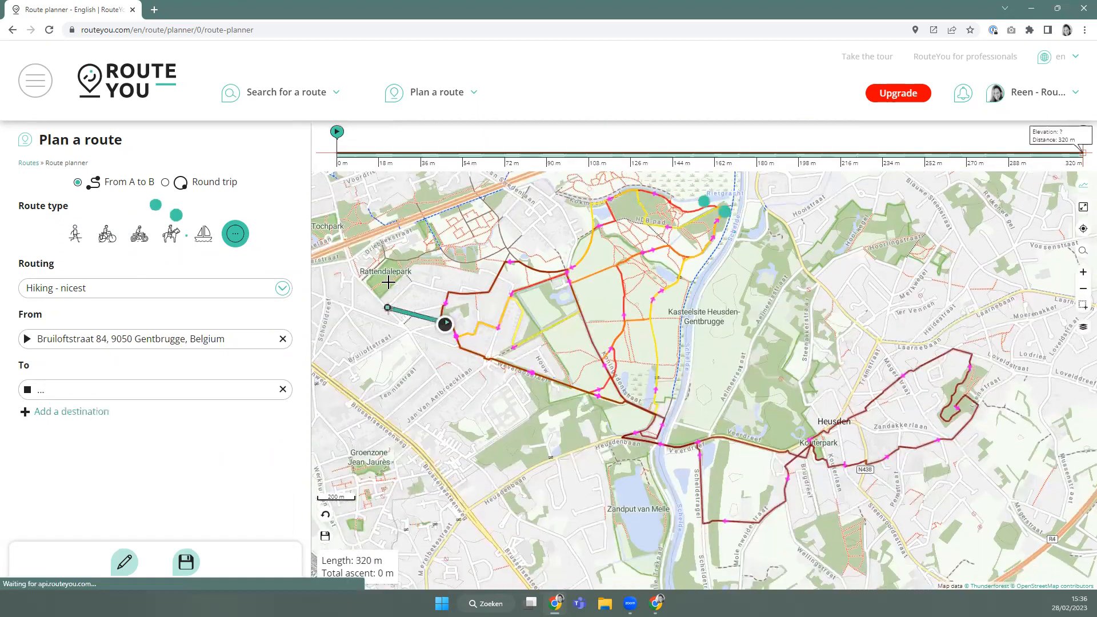
pyautogui.click(441, 267)
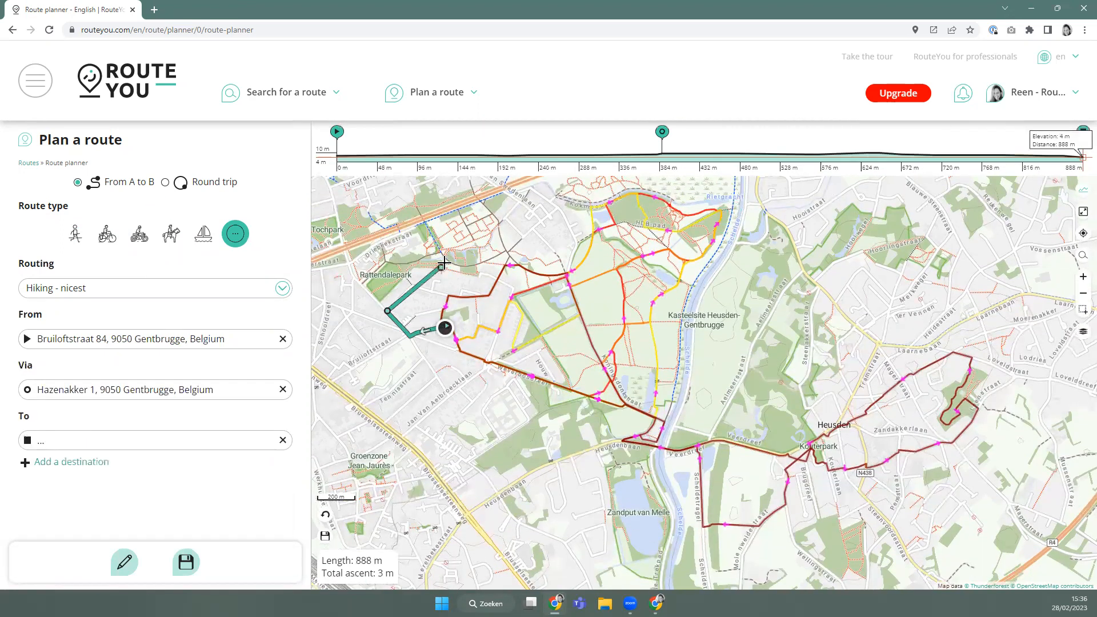
pyautogui.click(499, 226)
pyautogui.moveTo(546, 225); pyautogui.dragTo(457, 336)
# Extend the route along the park's north edge to the river and south, adjusting the riverside point.
pyautogui.click(484, 298)
pyautogui.click(545, 293)
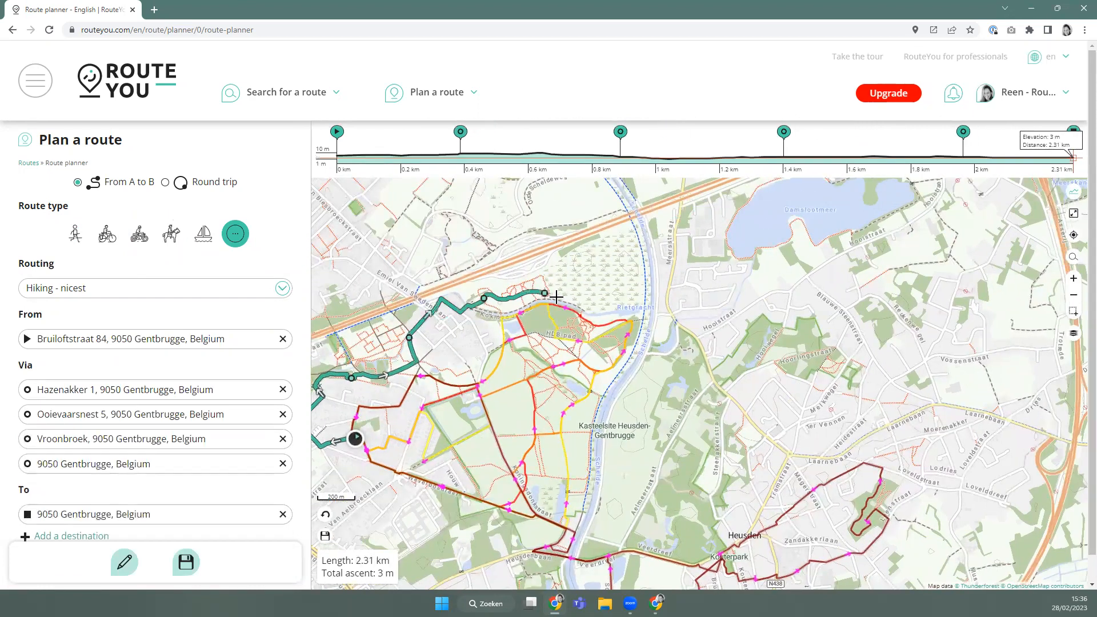
pyautogui.click(579, 308)
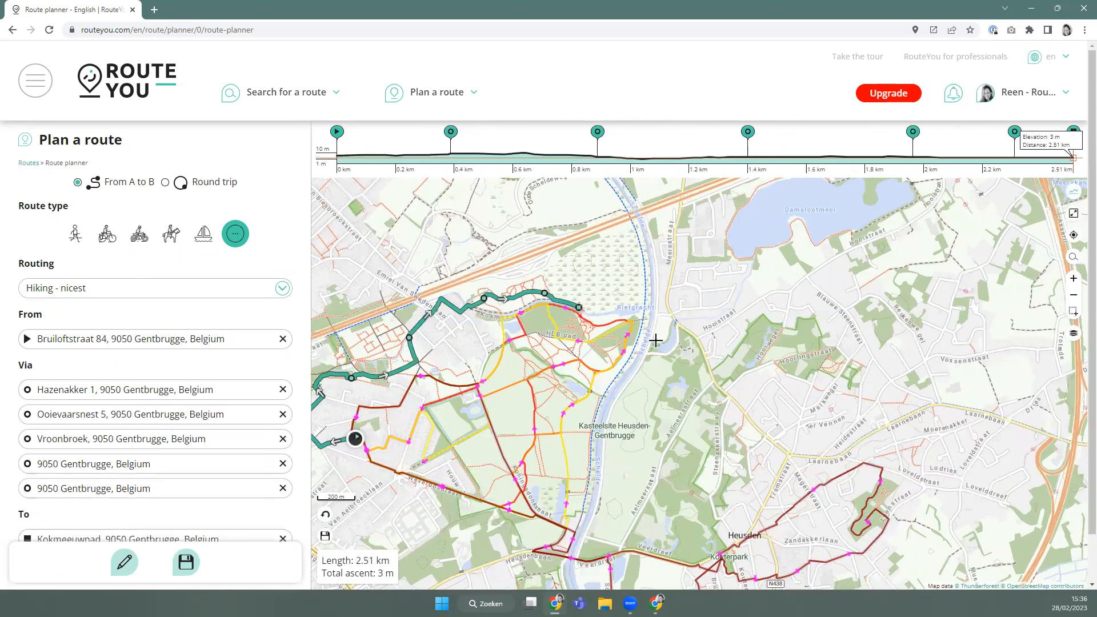
pyautogui.click(643, 310)
pyautogui.click(583, 511)
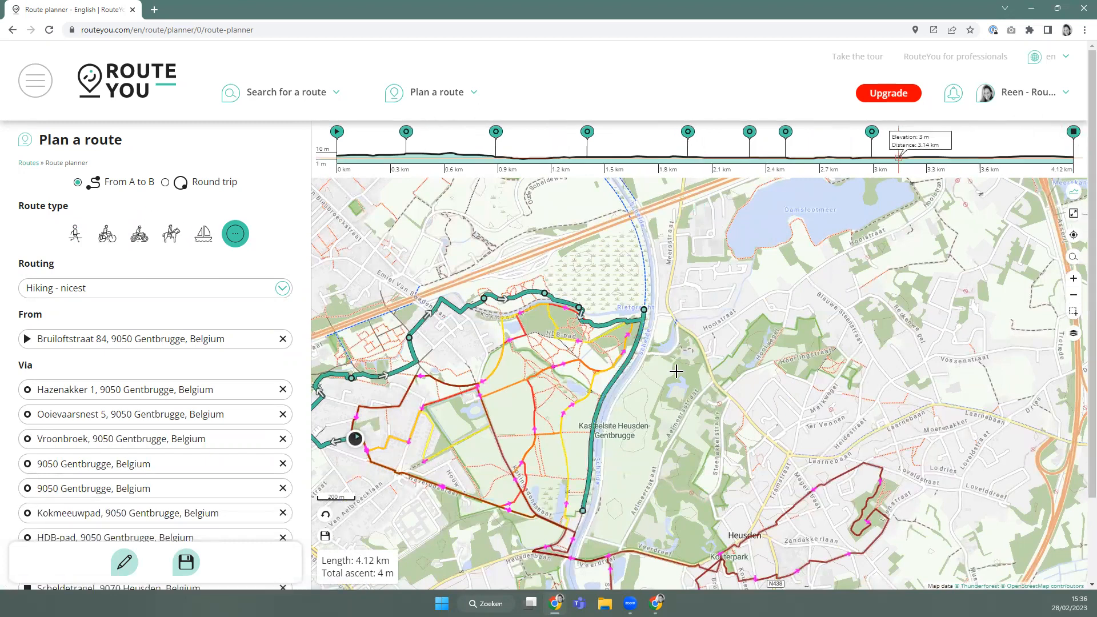
pyautogui.moveTo(641, 336); pyautogui.dragTo(640, 333)
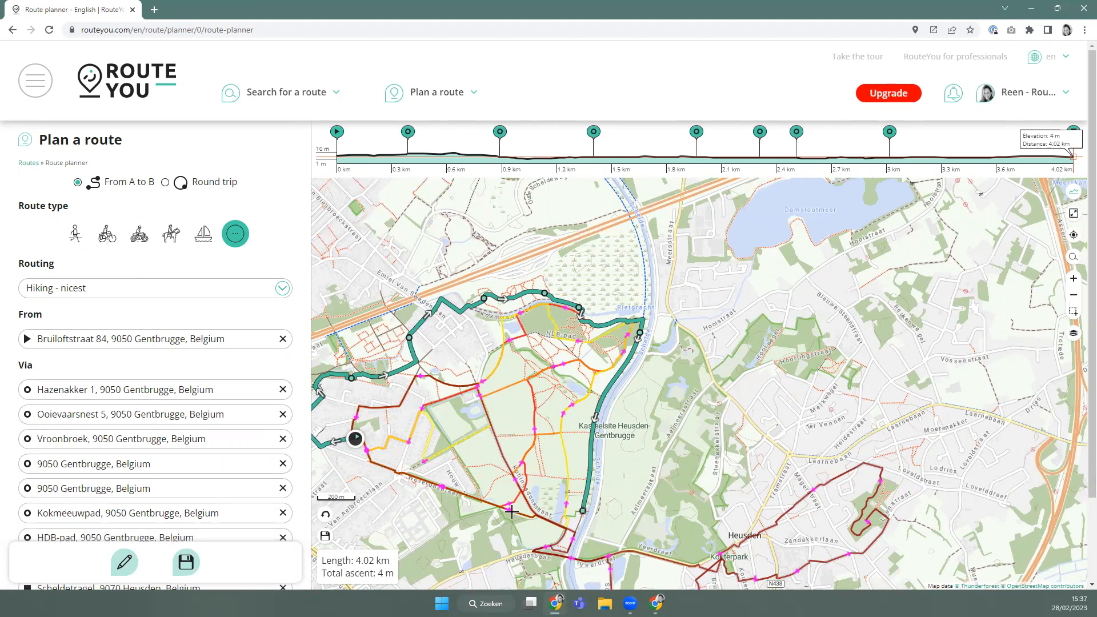
# Leave the unsaved route planner for the RouteYou home page.
pyautogui.scroll(-2, 683, 495)
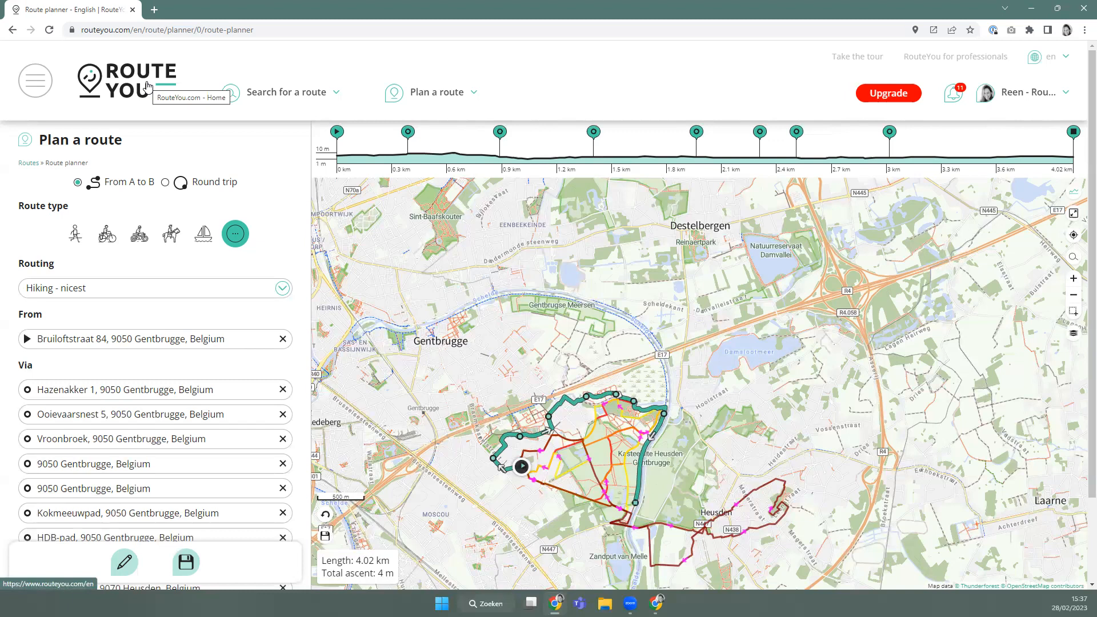
pyautogui.click(147, 86)
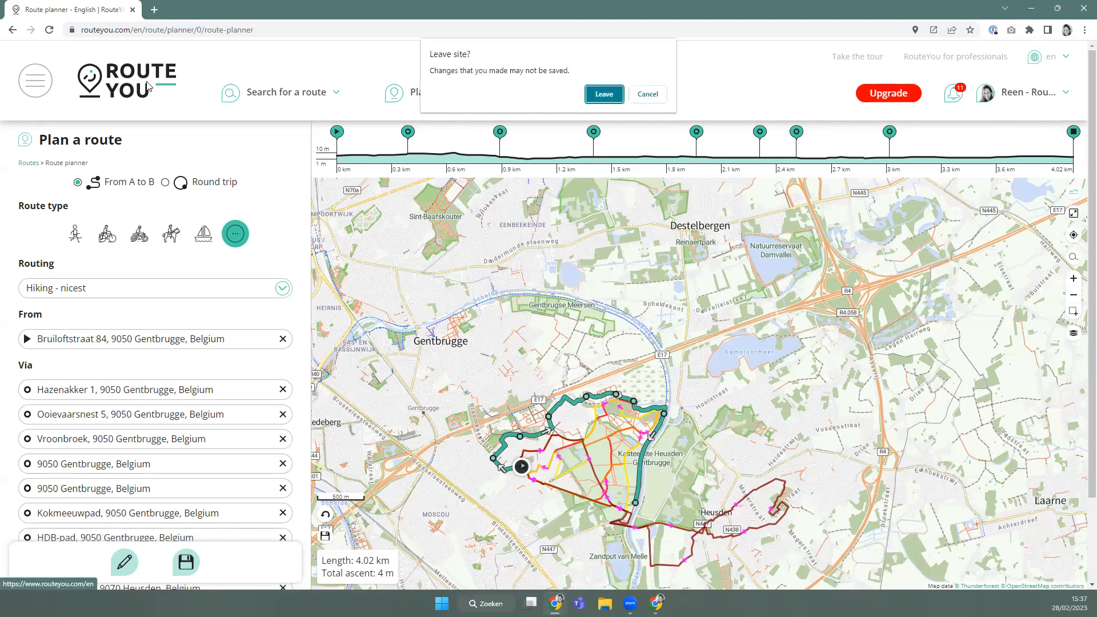
pyautogui.click(601, 94)
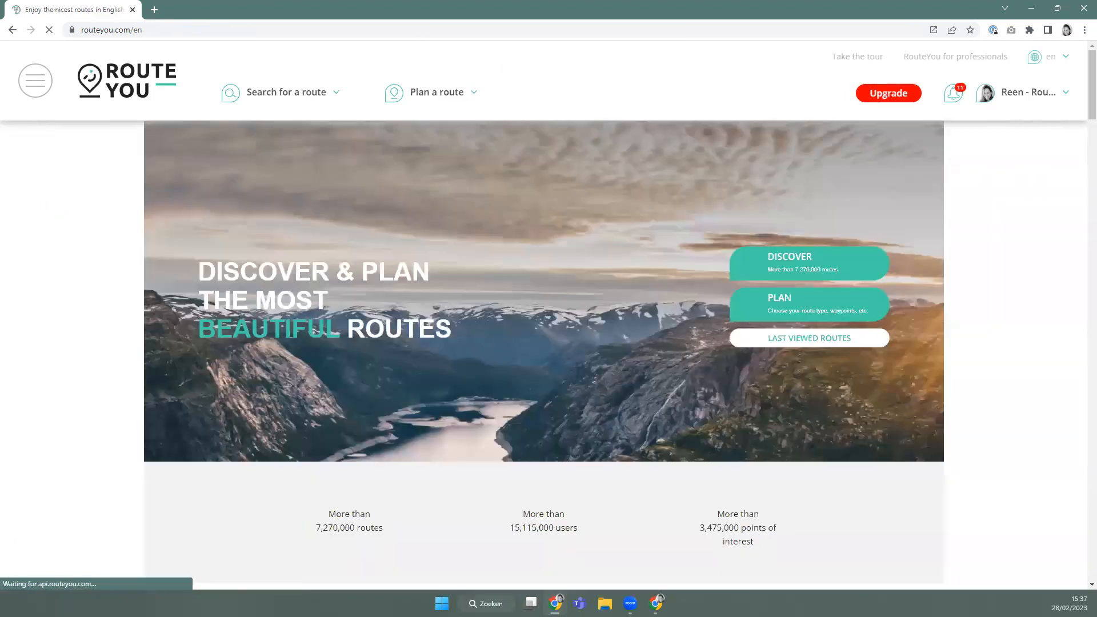